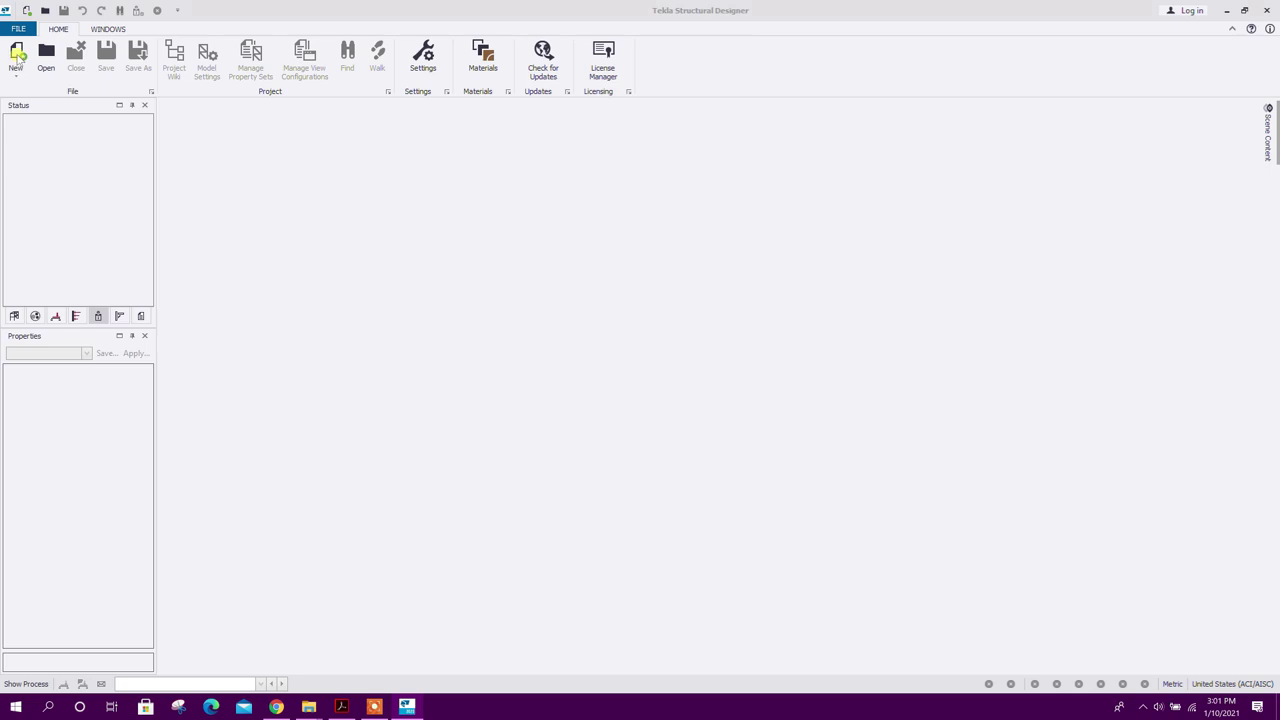
Step: Start a new model
left_click(17, 57)
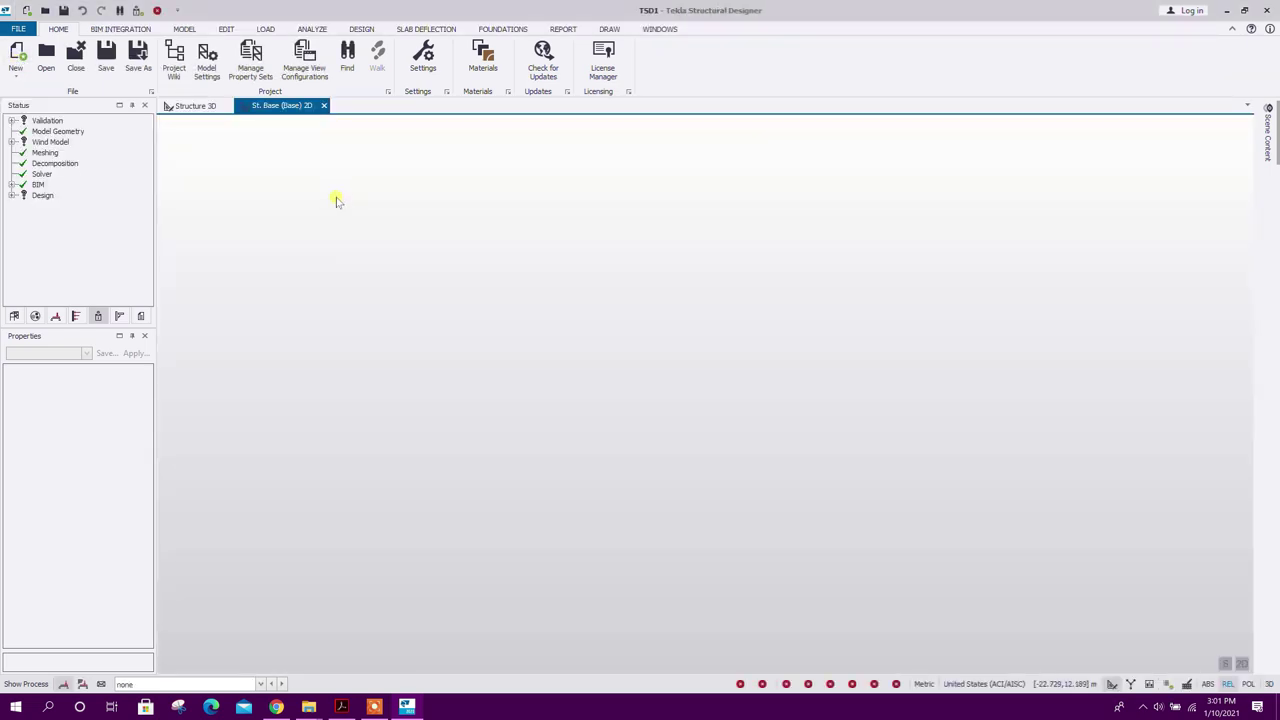
Step: Switch to the steel structure PDF in Acrobat and read the Step-1 instructions on settings sets
left_click(341, 706)
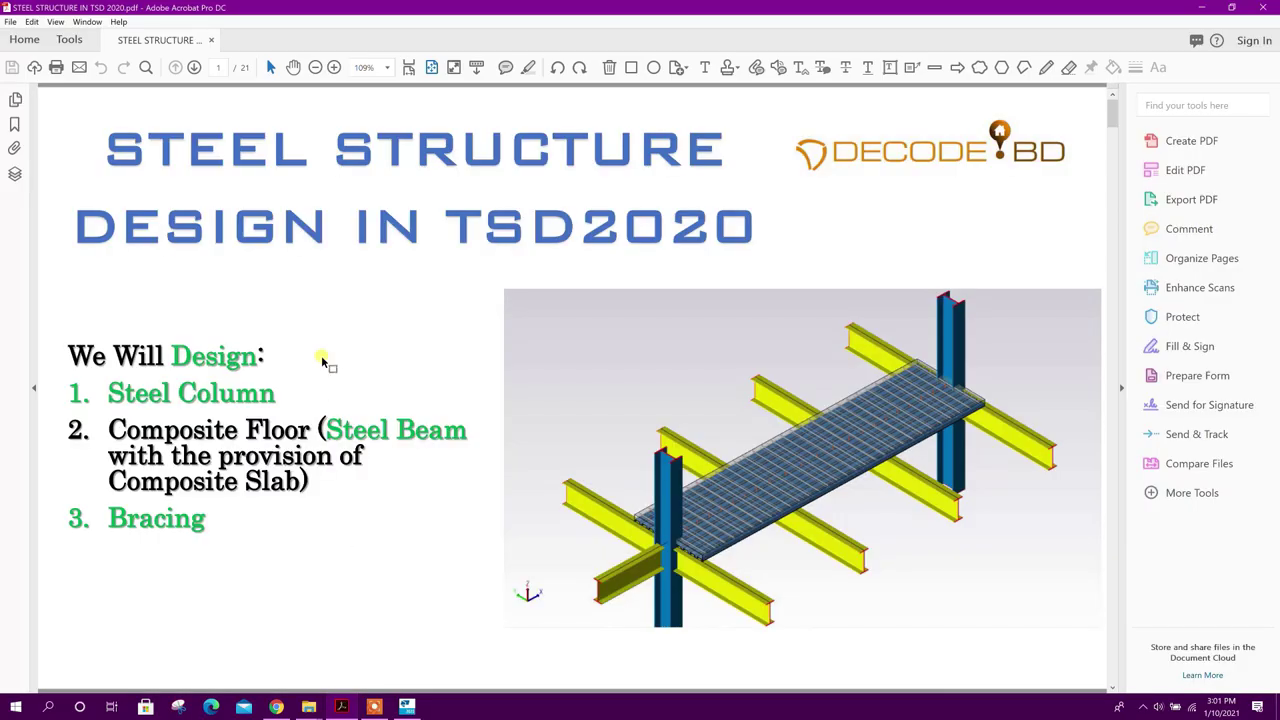
scroll(323, 362, "down", 3)
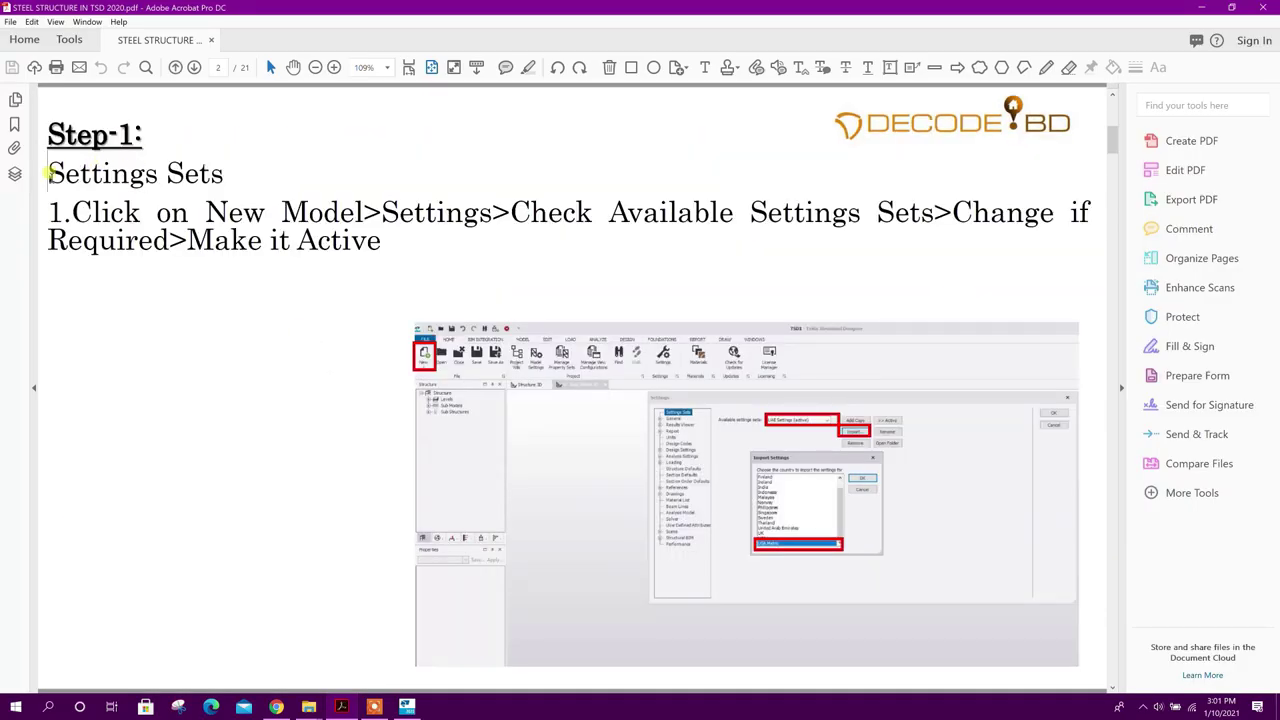
left_click_drag(48, 174, 226, 179)
left_click(215, 275)
left_click_drag(188, 240, 214, 240)
left_click_drag(303, 240, 489, 303)
left_click(506, 303)
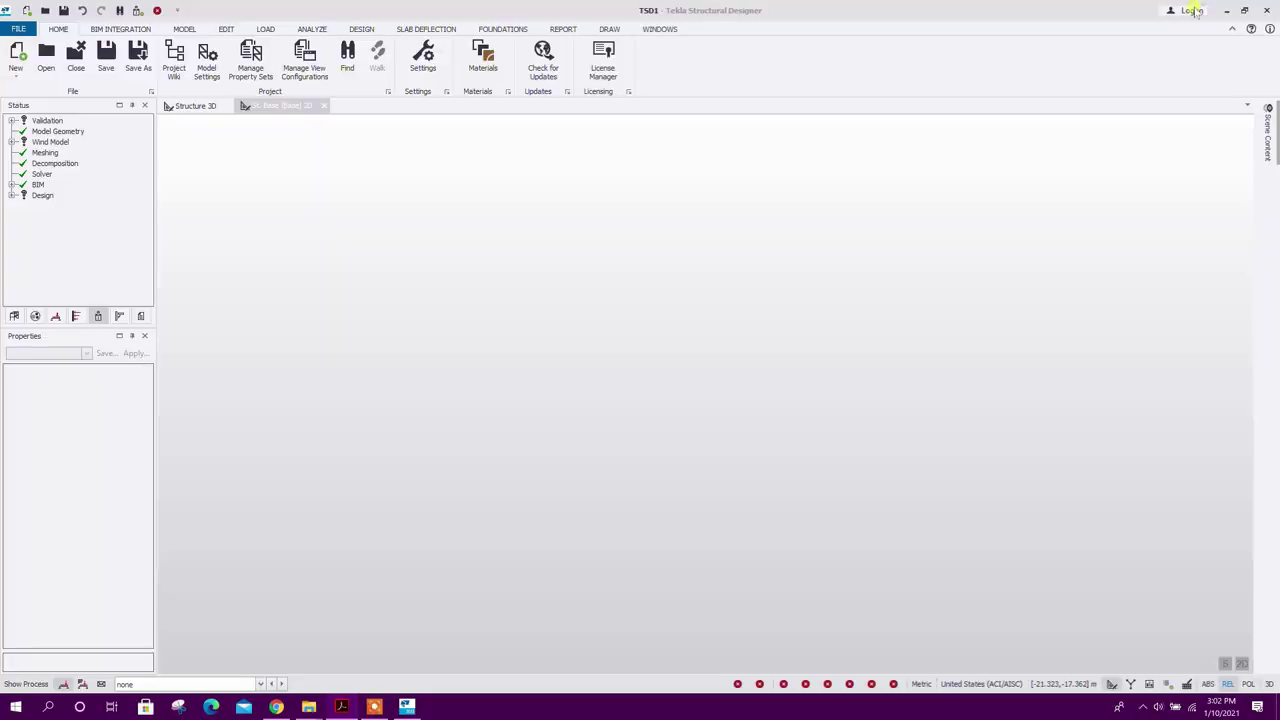
left_click(1201, 7)
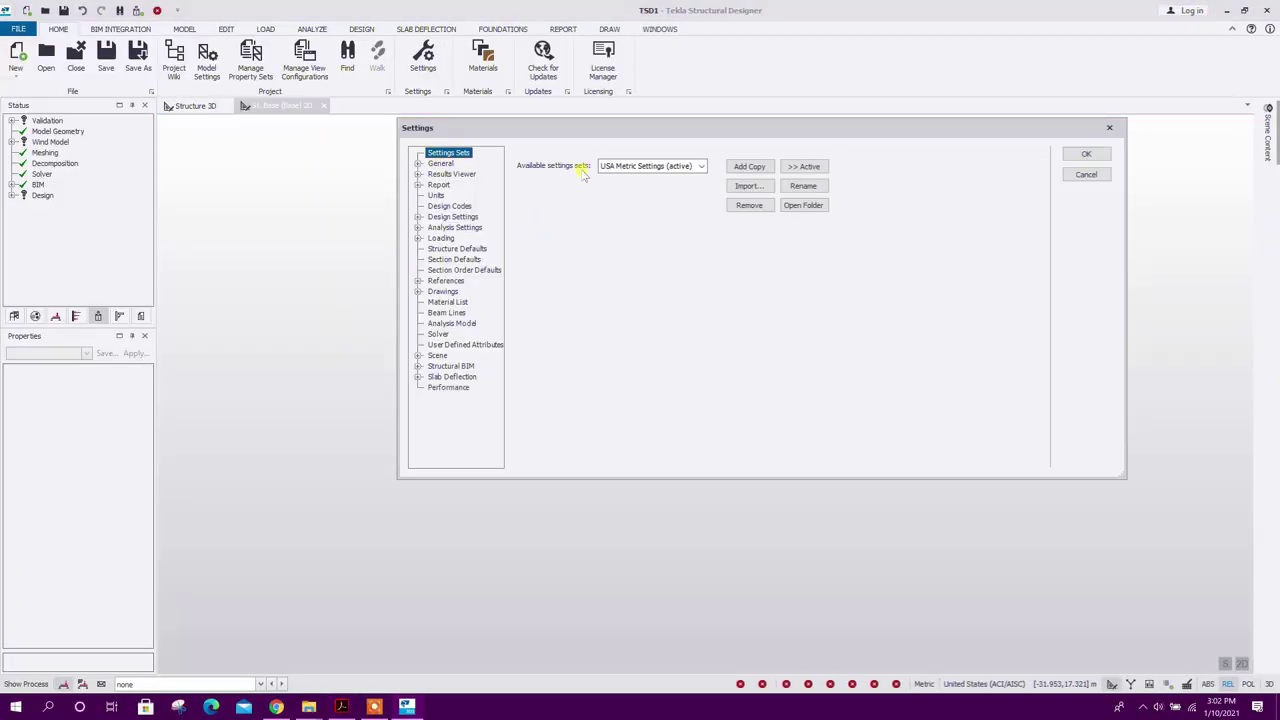
Step: Check which settings sets are available in the application settings, keeping USA Metric Settings selected
left_click(697, 170)
left_click(663, 216)
left_click(661, 168)
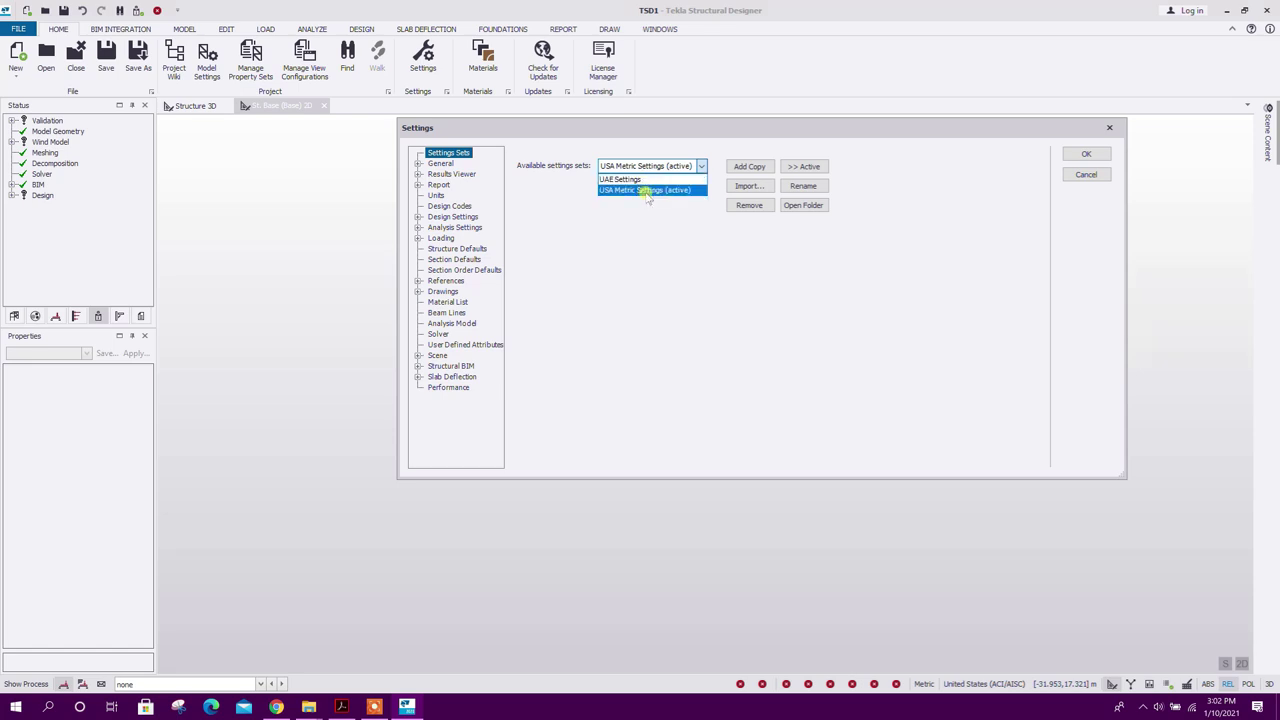
left_click(672, 210)
left_click(700, 166)
left_click(656, 220)
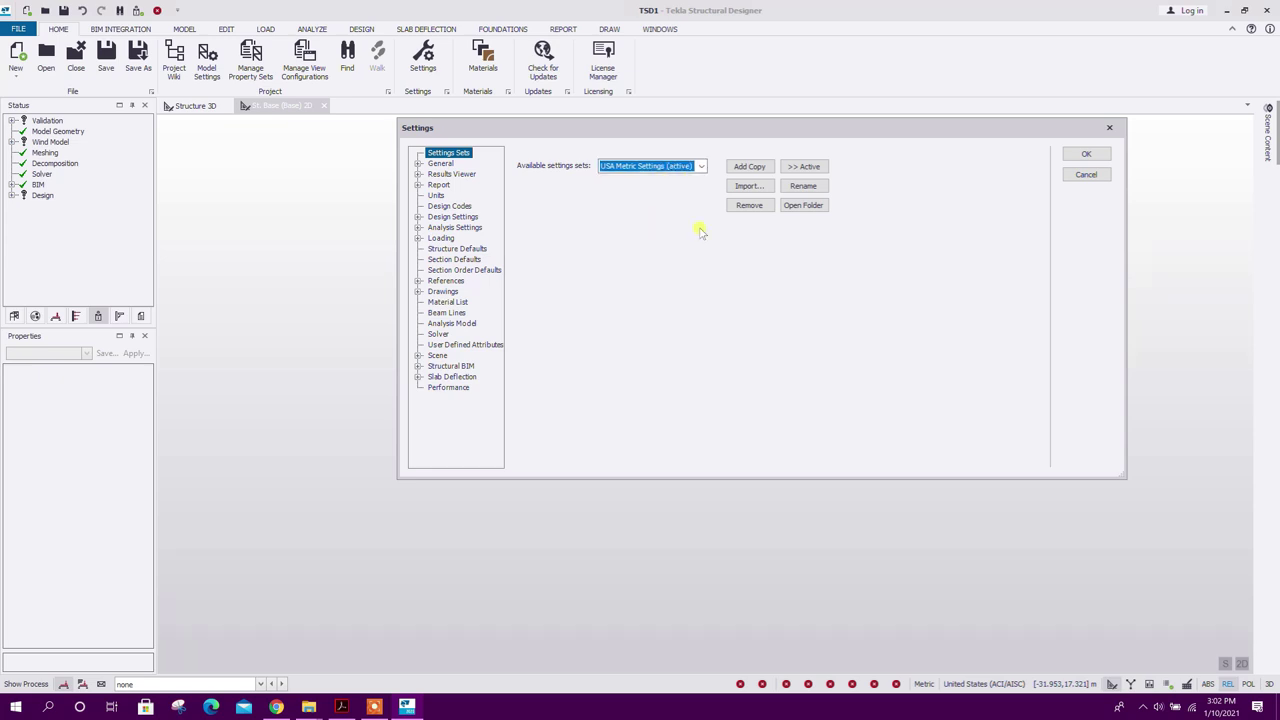
Step: Import the India settings set from the list of countries
left_click(748, 186)
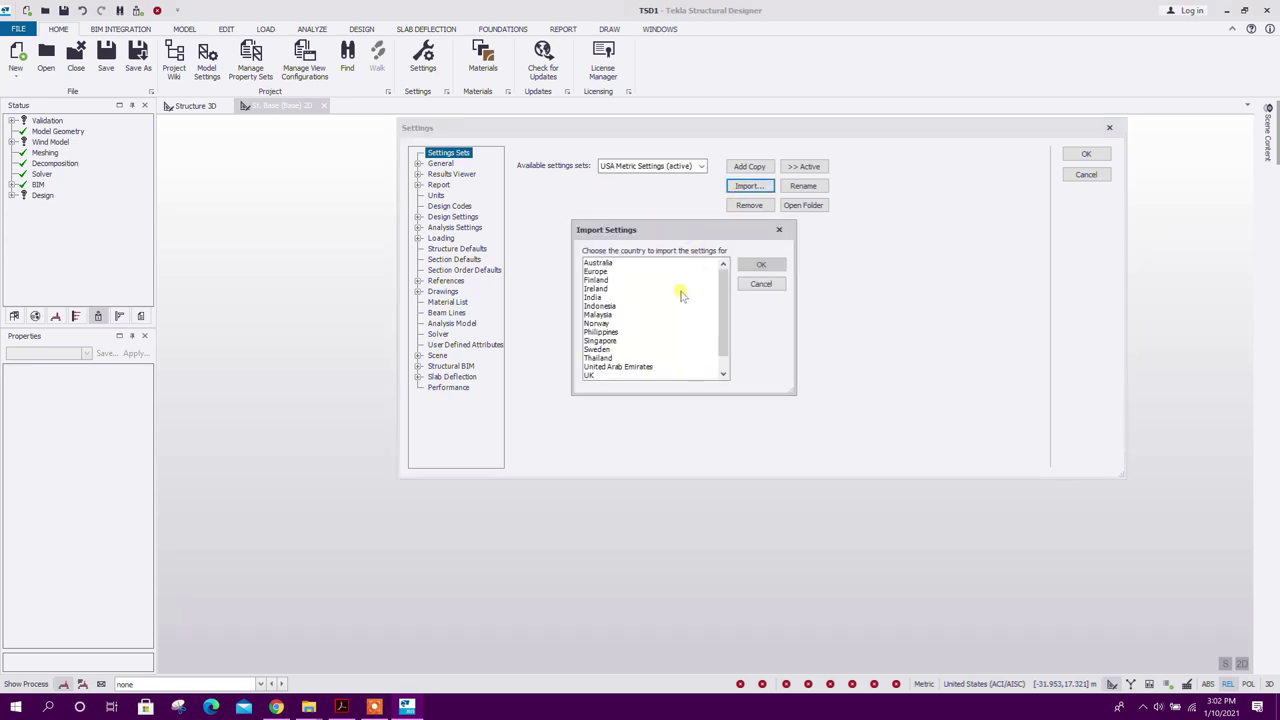
left_click(652, 271)
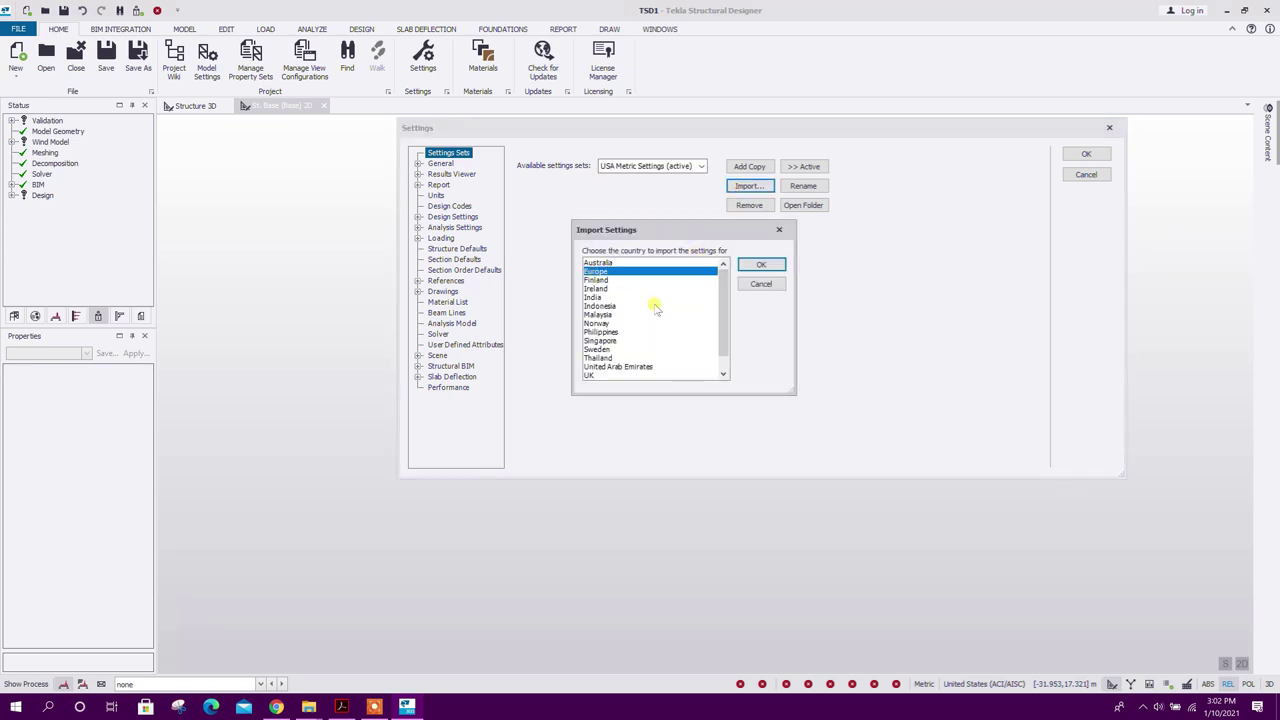
left_click_drag(722, 322, 720, 375)
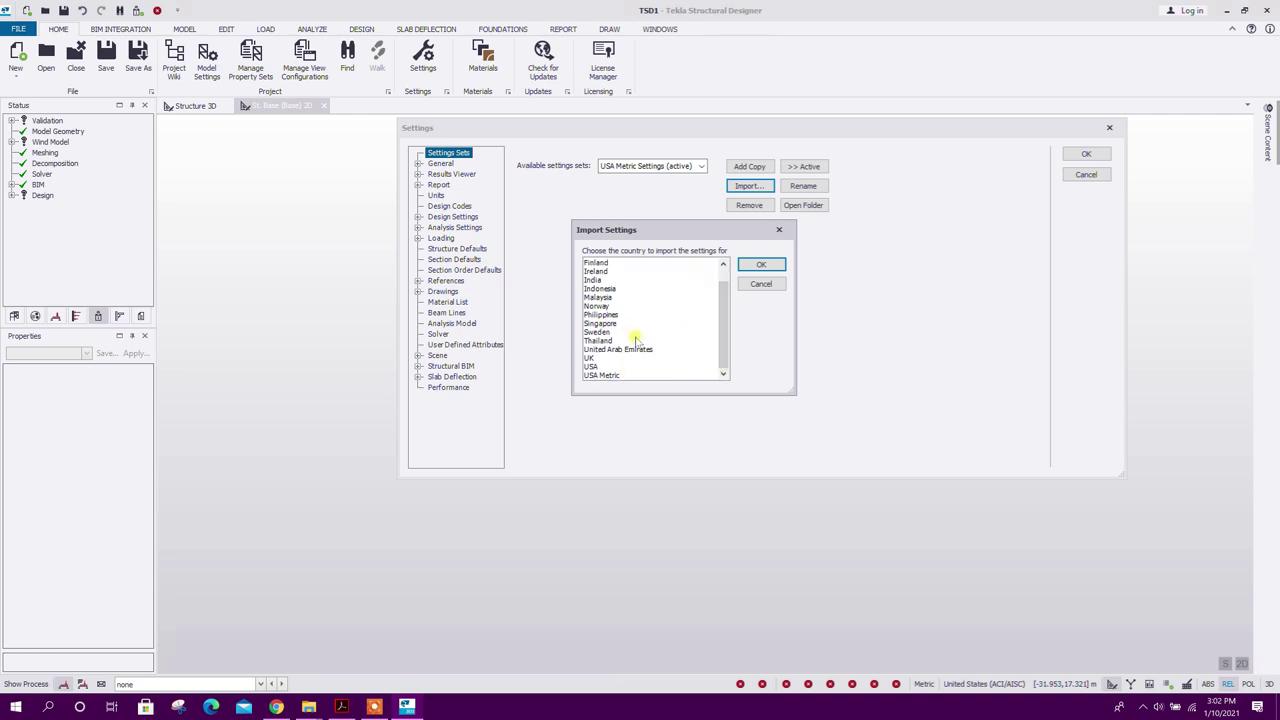
left_click(612, 281)
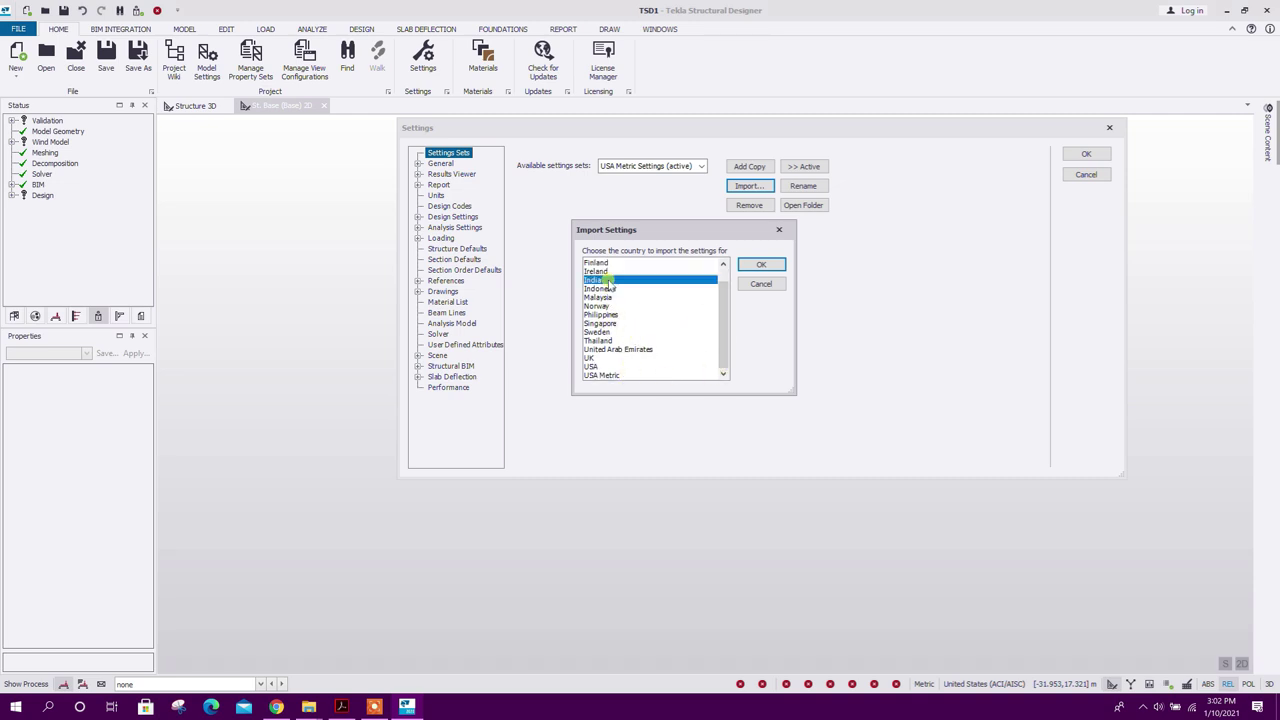
left_click(771, 264)
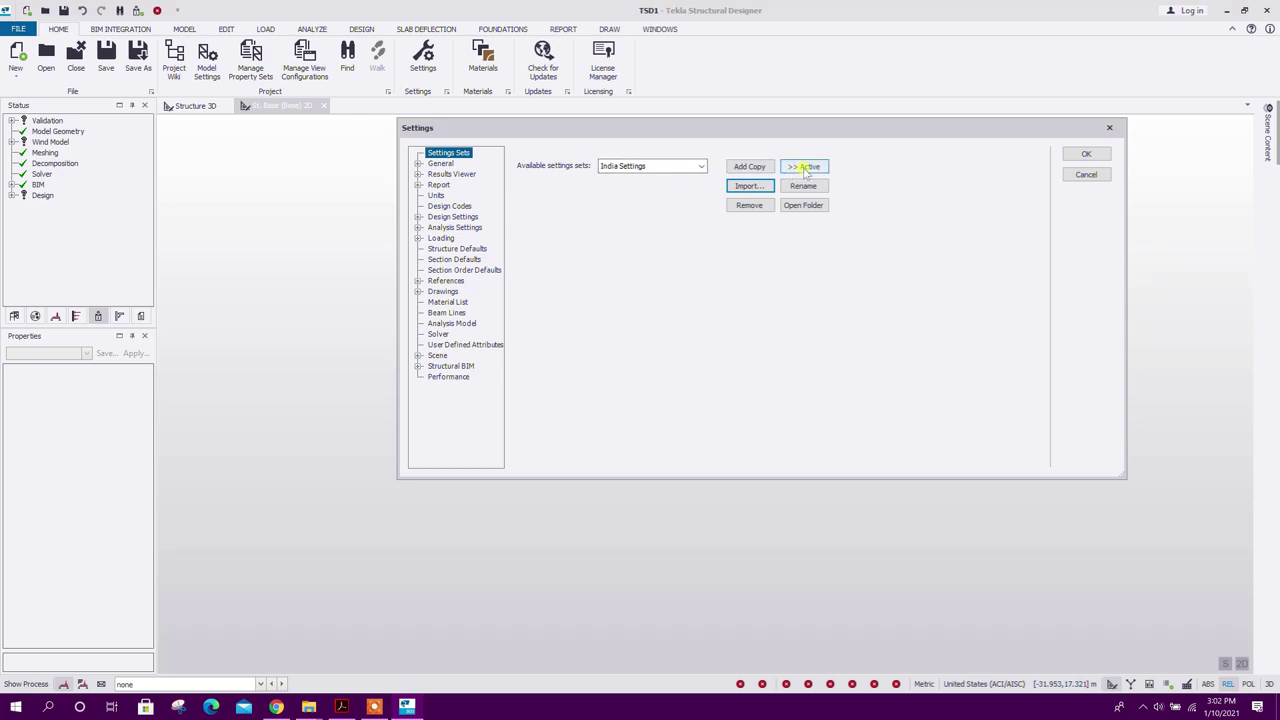
Step: Make USA Metric Settings the active settings set and accept the settings
left_click(701, 167)
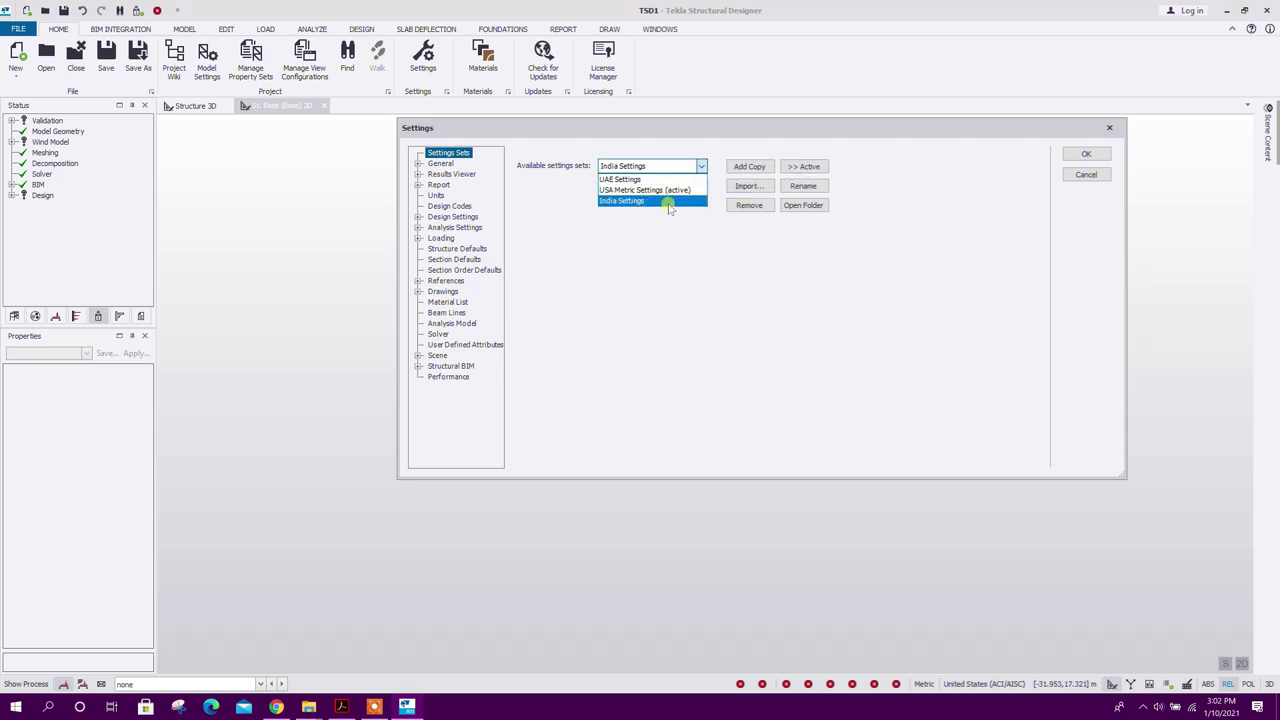
left_click(651, 193)
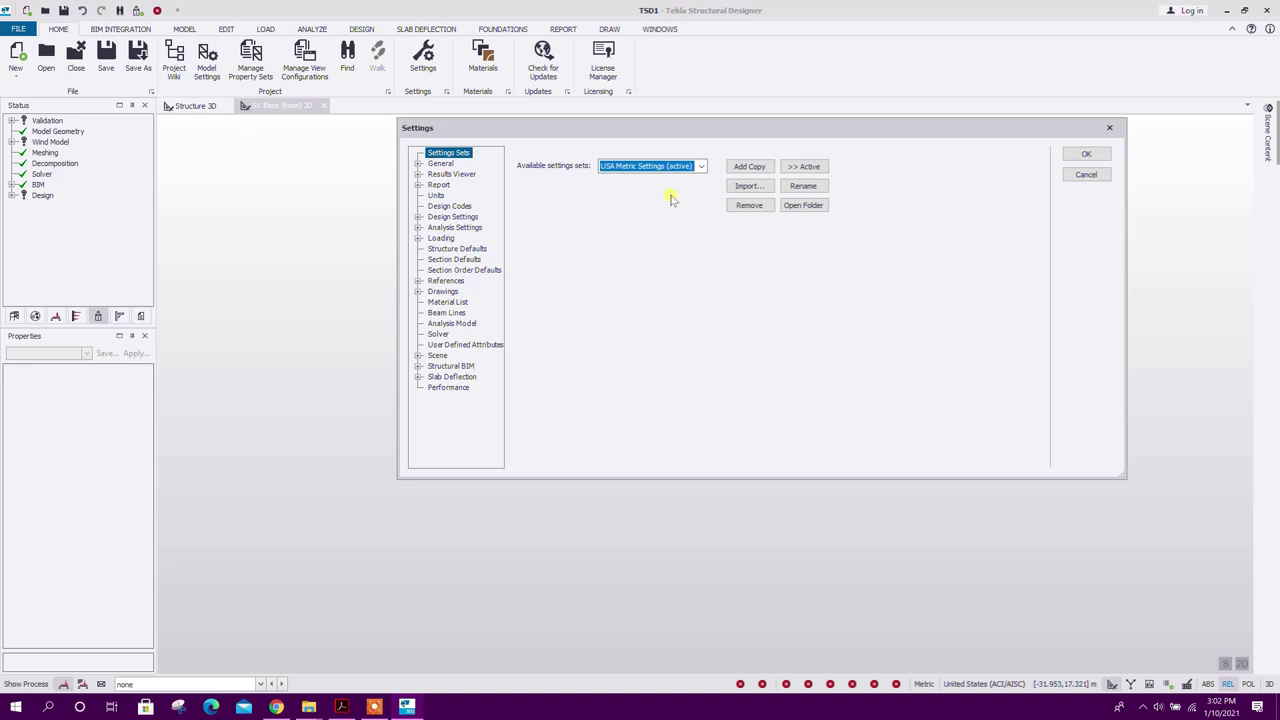
left_click(806, 168)
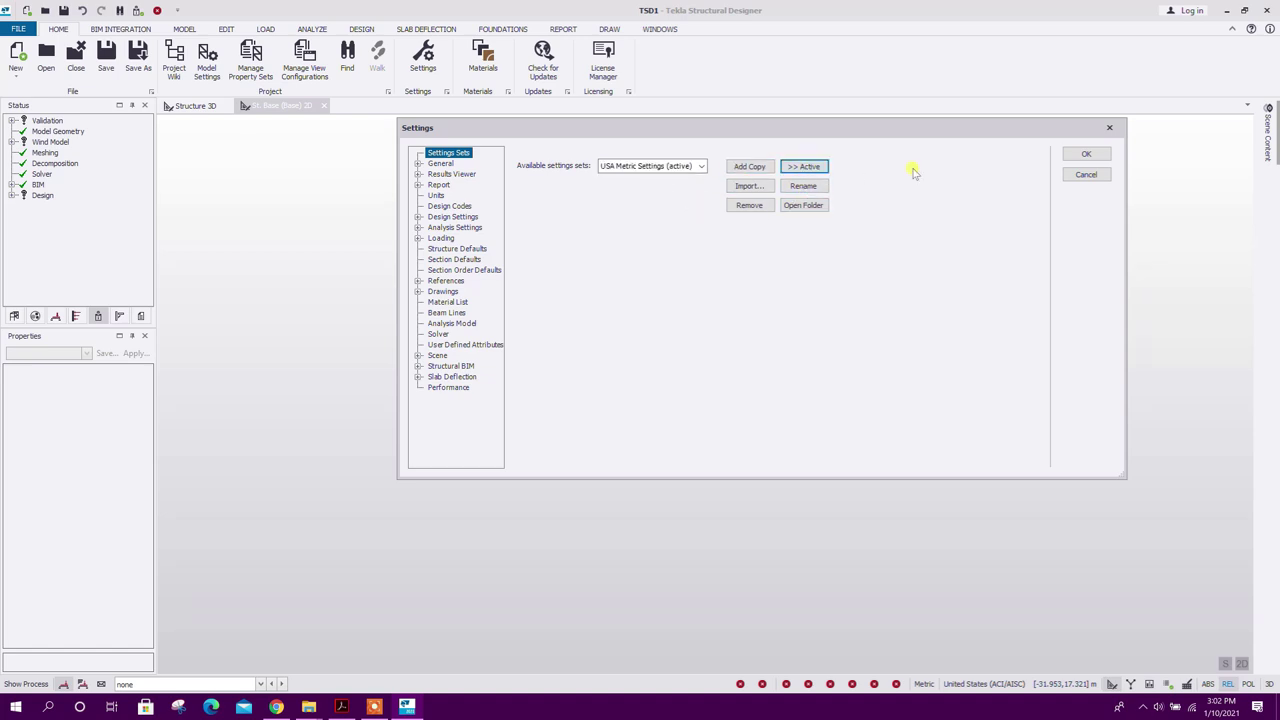
left_click(1087, 155)
Step: Consult Step-2 of the PDF guide and review the model's action and resistance design codes for United States (ACI/AISC)
key("alt+Tab")
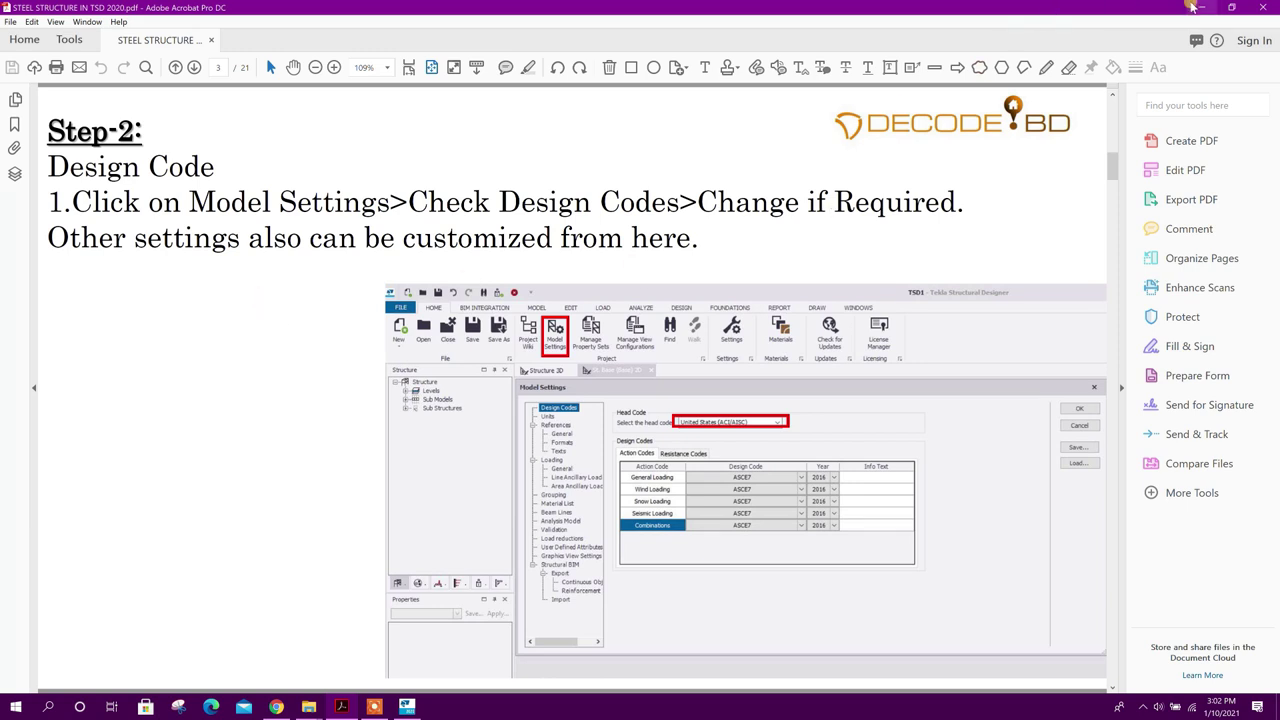
key("alt+Tab")
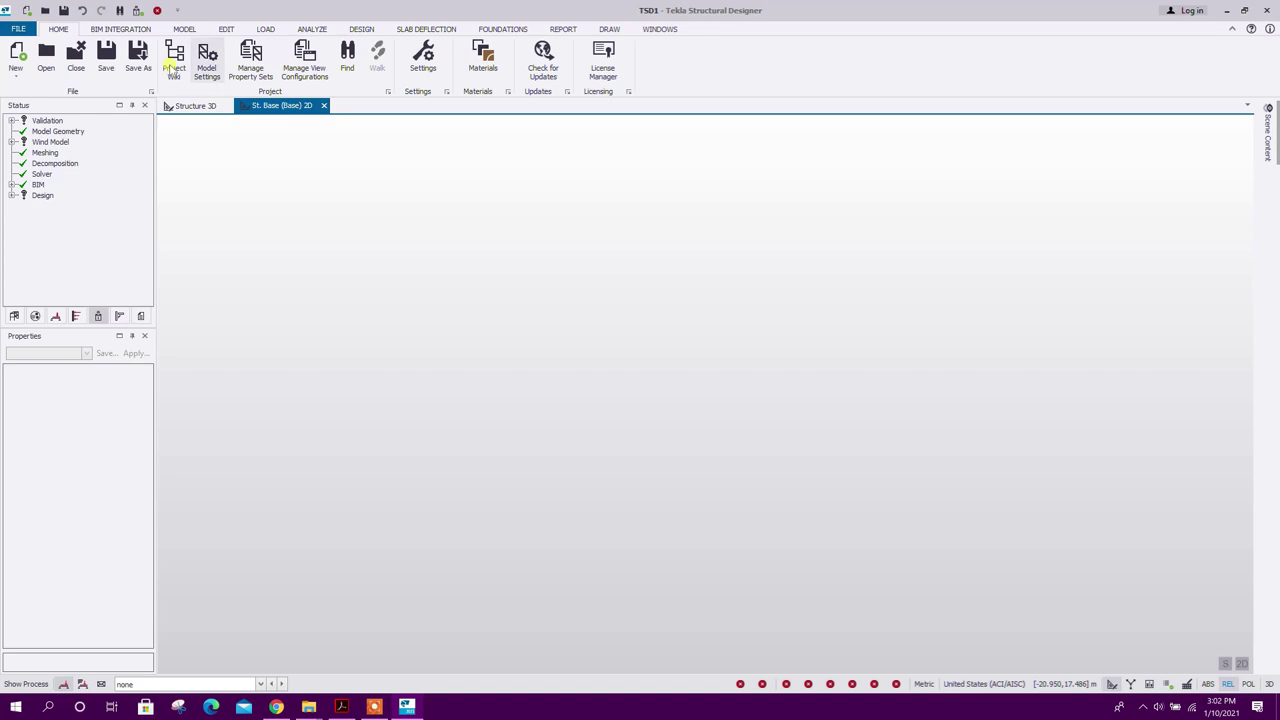
left_click(207, 60)
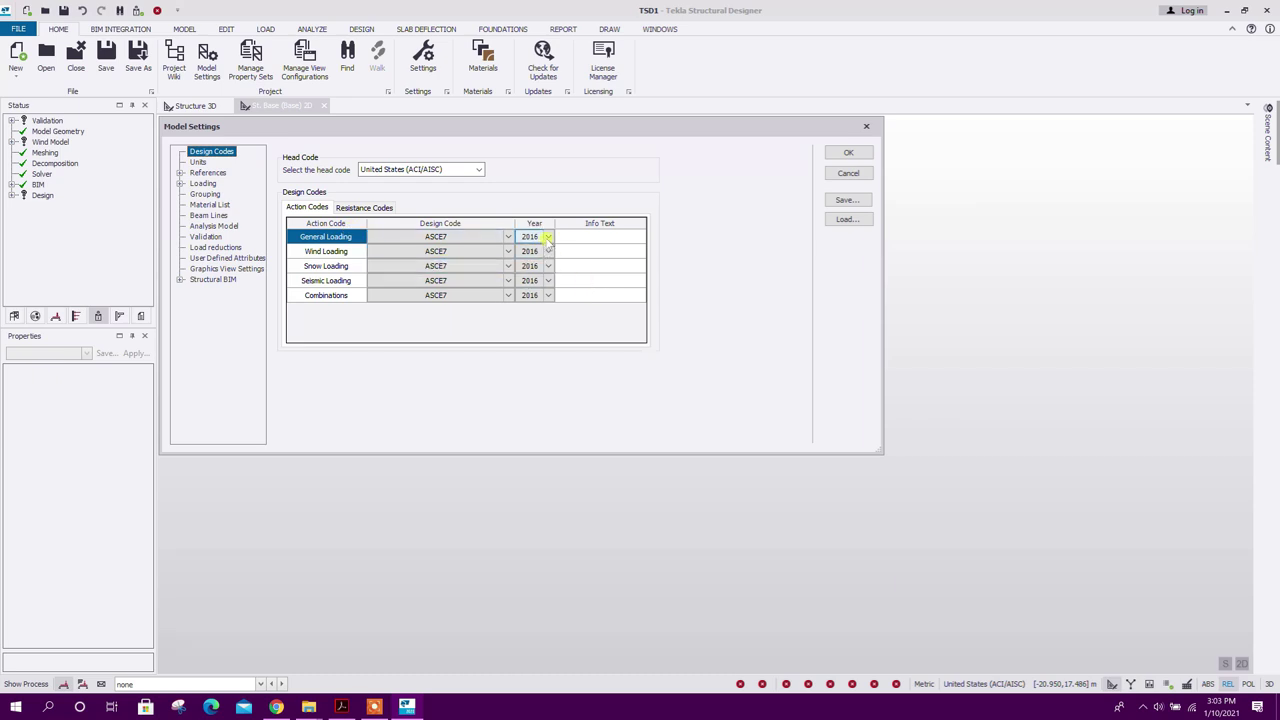
left_click(363, 207)
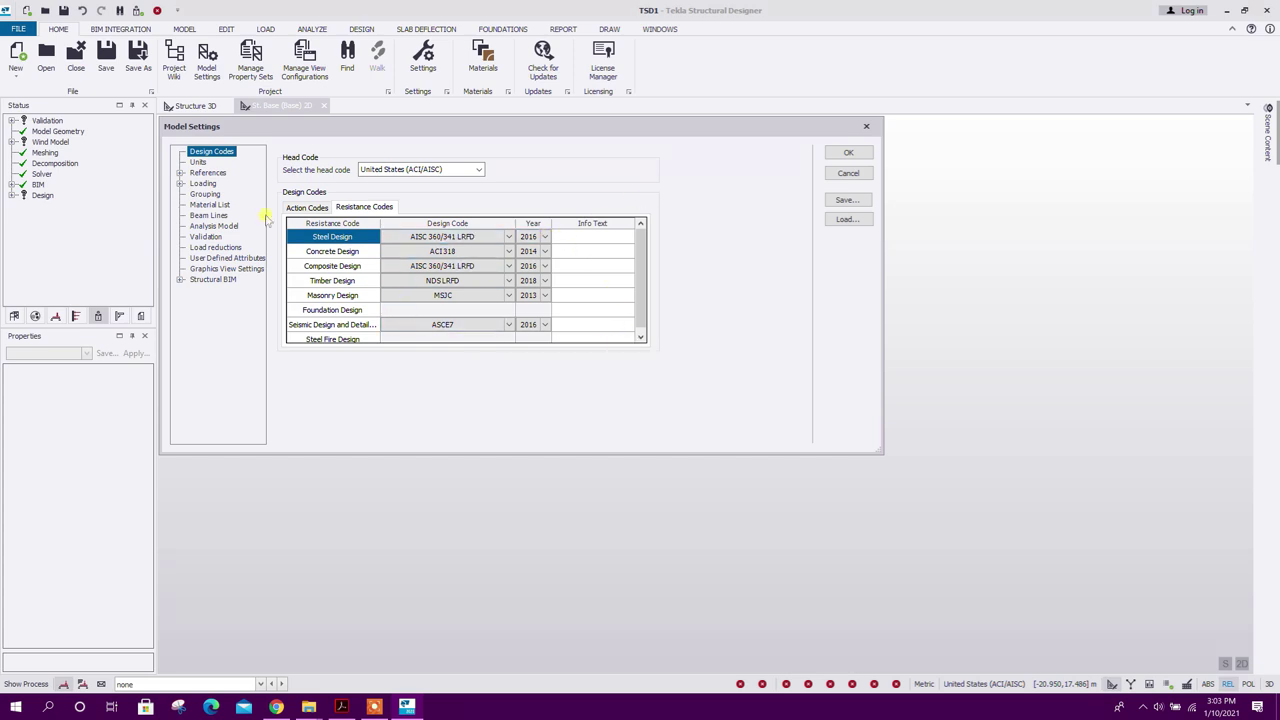
Step: Check the model's unit system options, keep Metric and accept the model settings
left_click(199, 162)
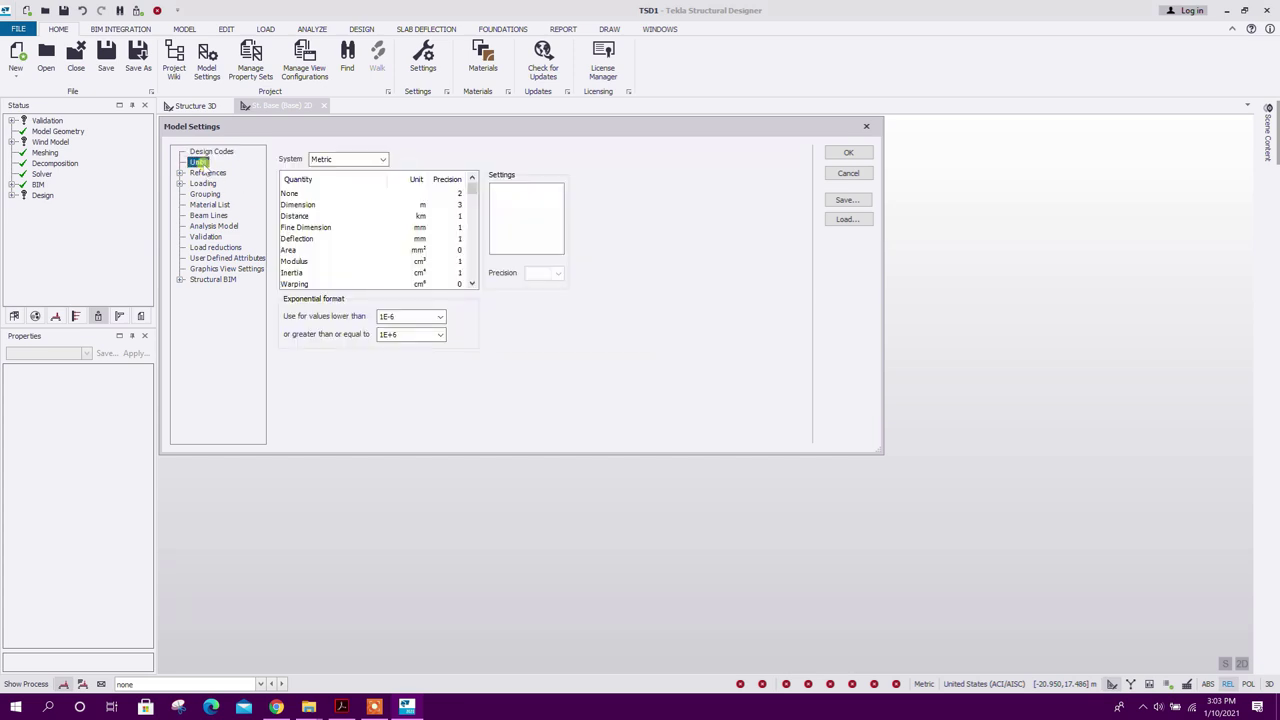
left_click(383, 162)
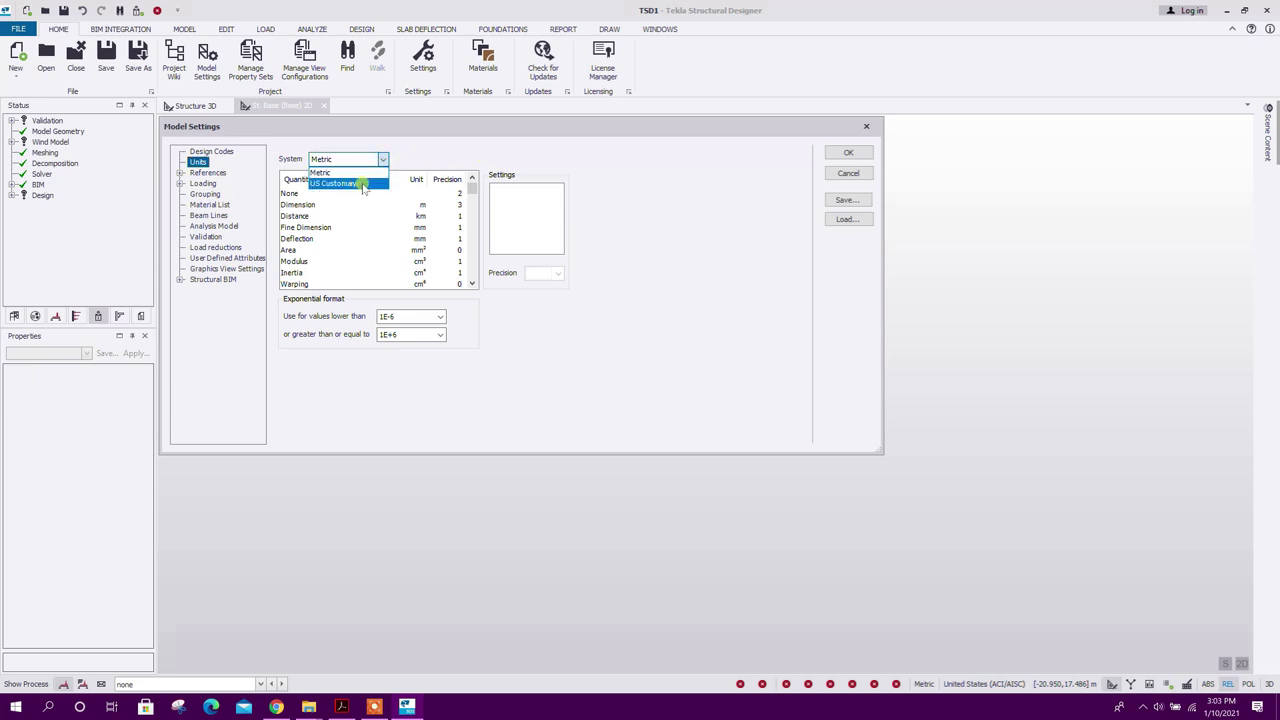
left_click(433, 155)
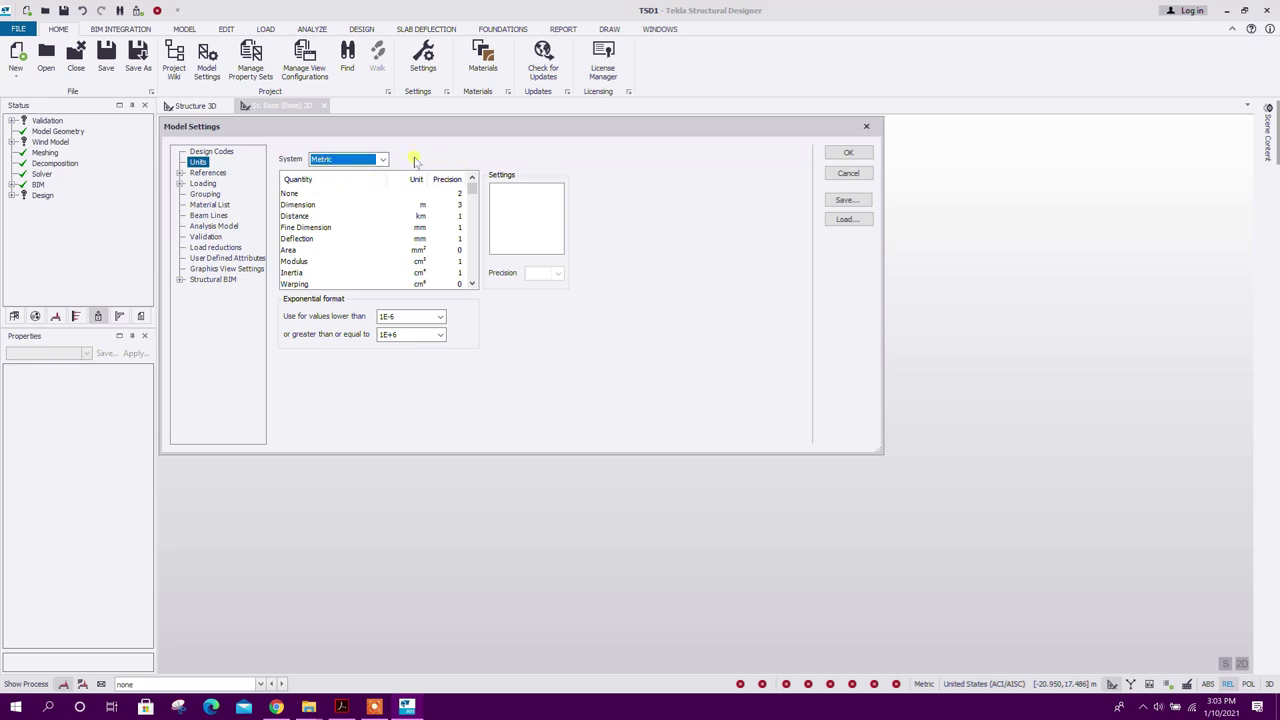
left_click(846, 154)
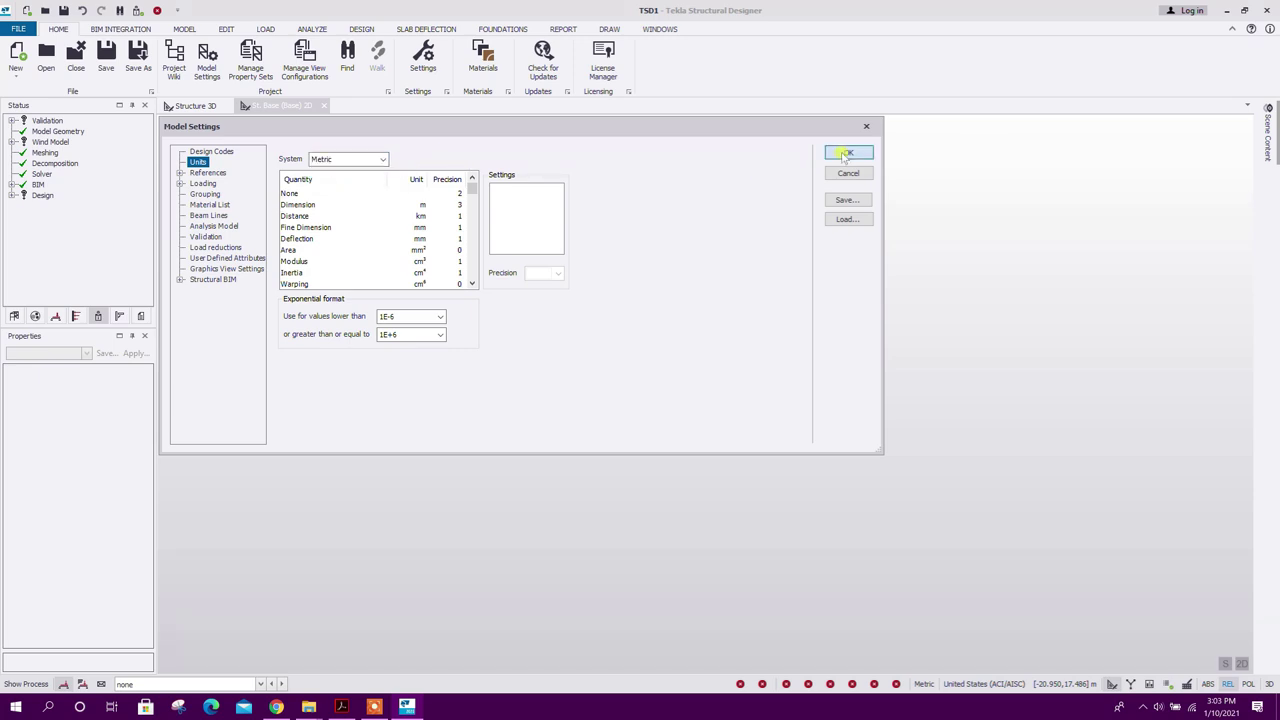
Step: Consult Step-3 of the PDF guide and insert a construction level above Base with 3.2 m spacing
left_click(342, 707)
scroll(468, 442, "down", 1)
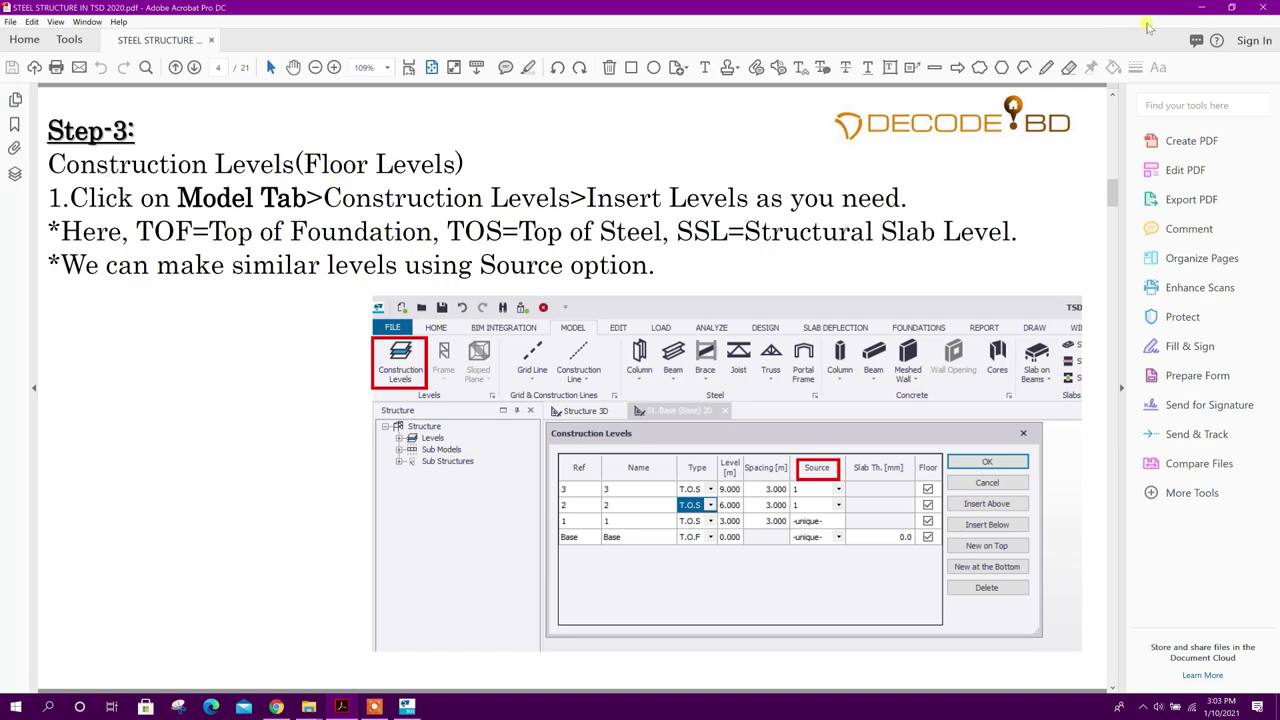
left_click(1199, 8)
left_click(184, 28)
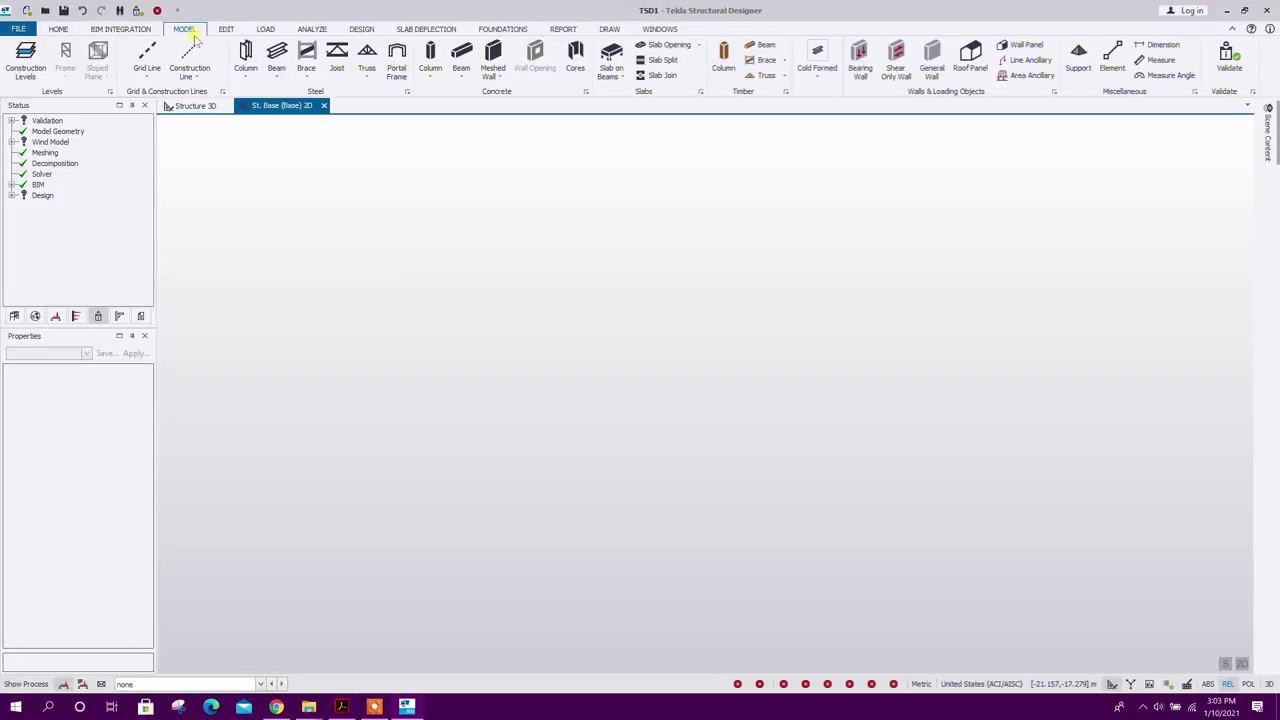
left_click(27, 72)
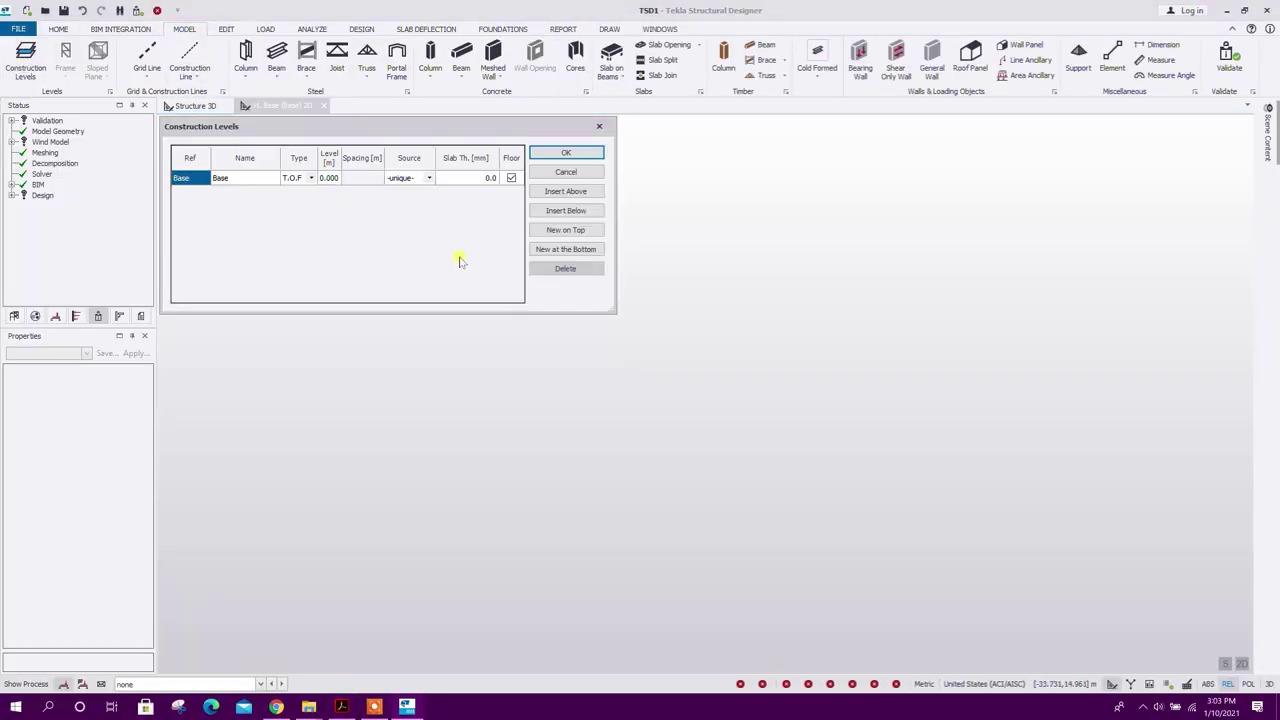
left_click(565, 191)
left_click(332, 178)
left_click(368, 177)
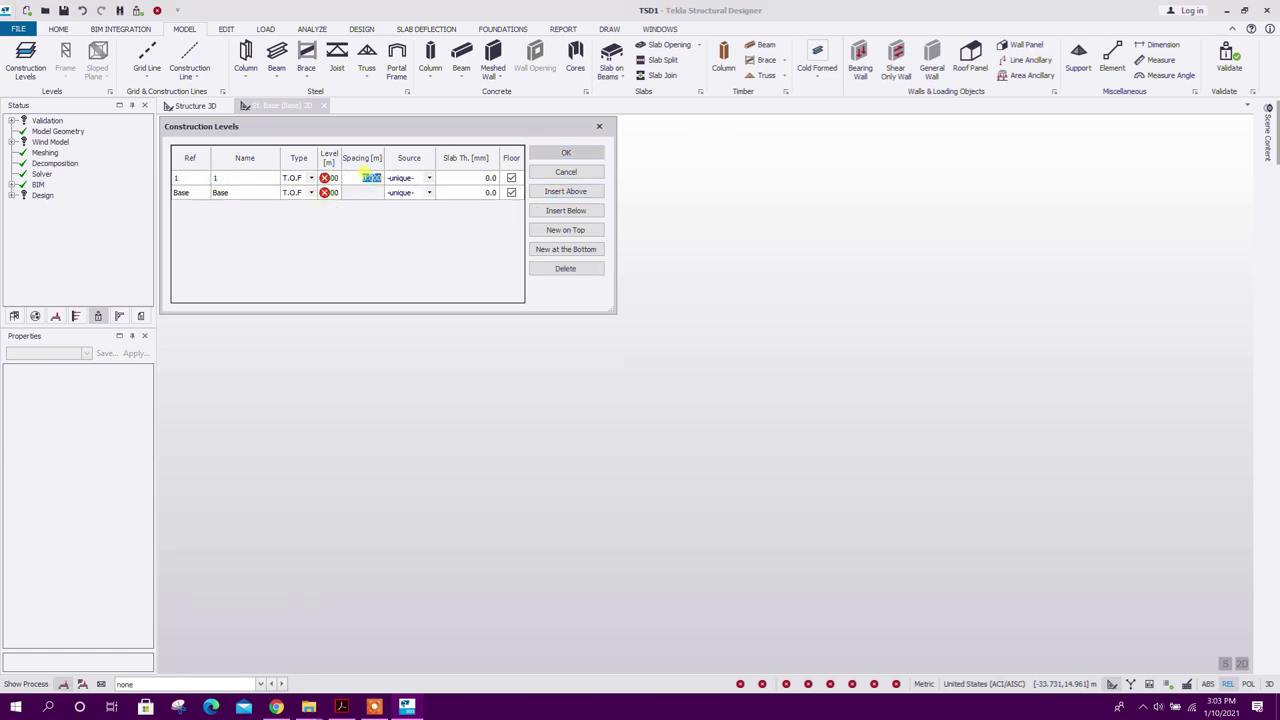
type("3.2")
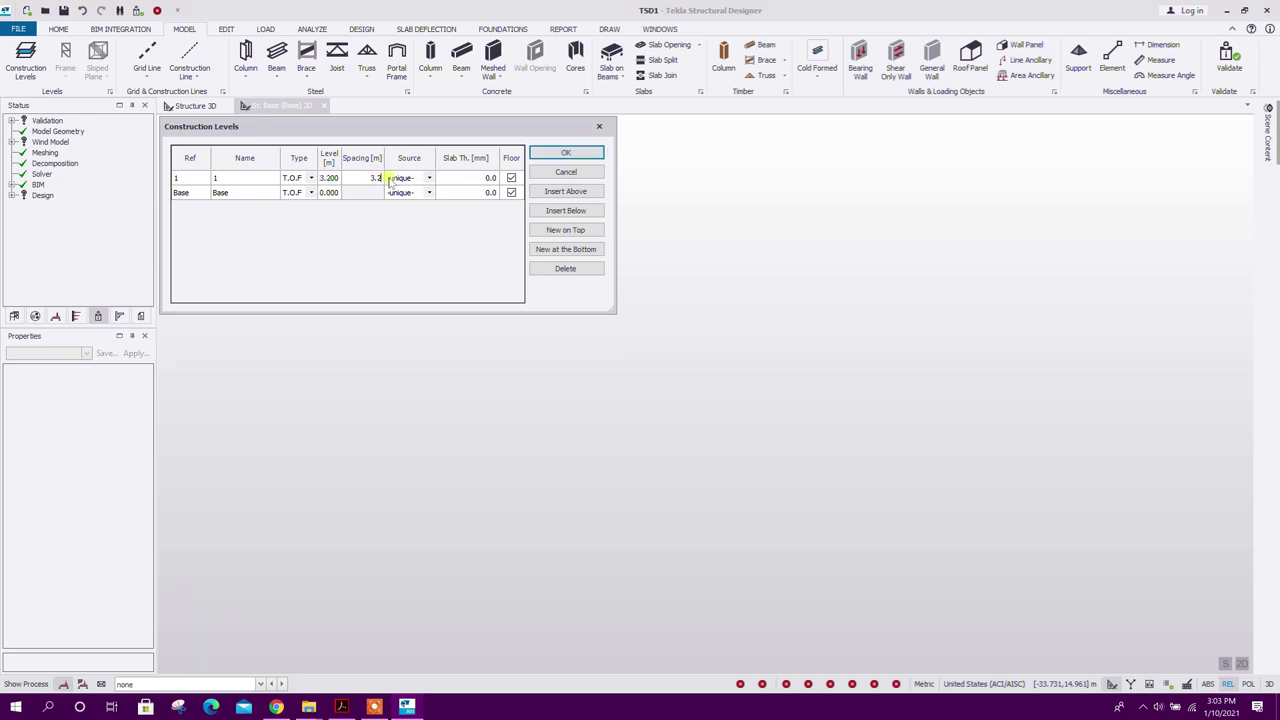
Step: Insert five more construction levels, 2 to 6, above level 1 at 3.2 m spacing
left_click(545, 194)
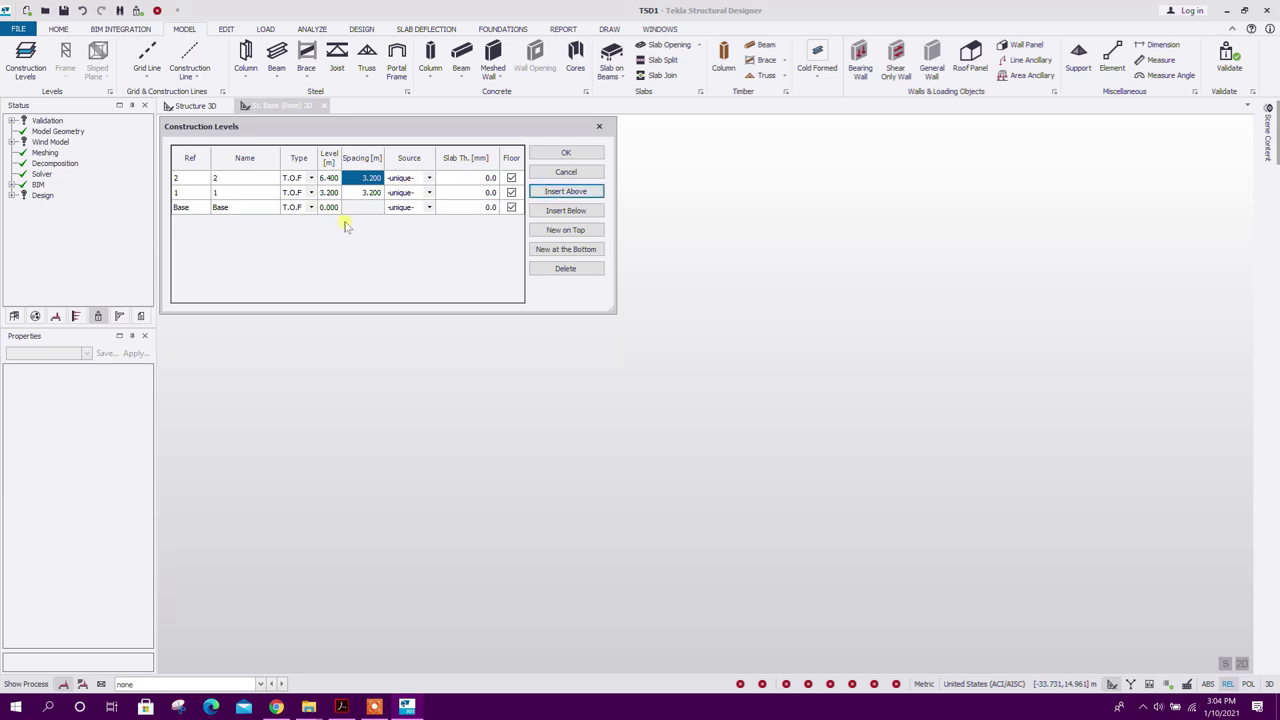
left_click(545, 194)
left_click(545, 194)
left_click(545, 194)
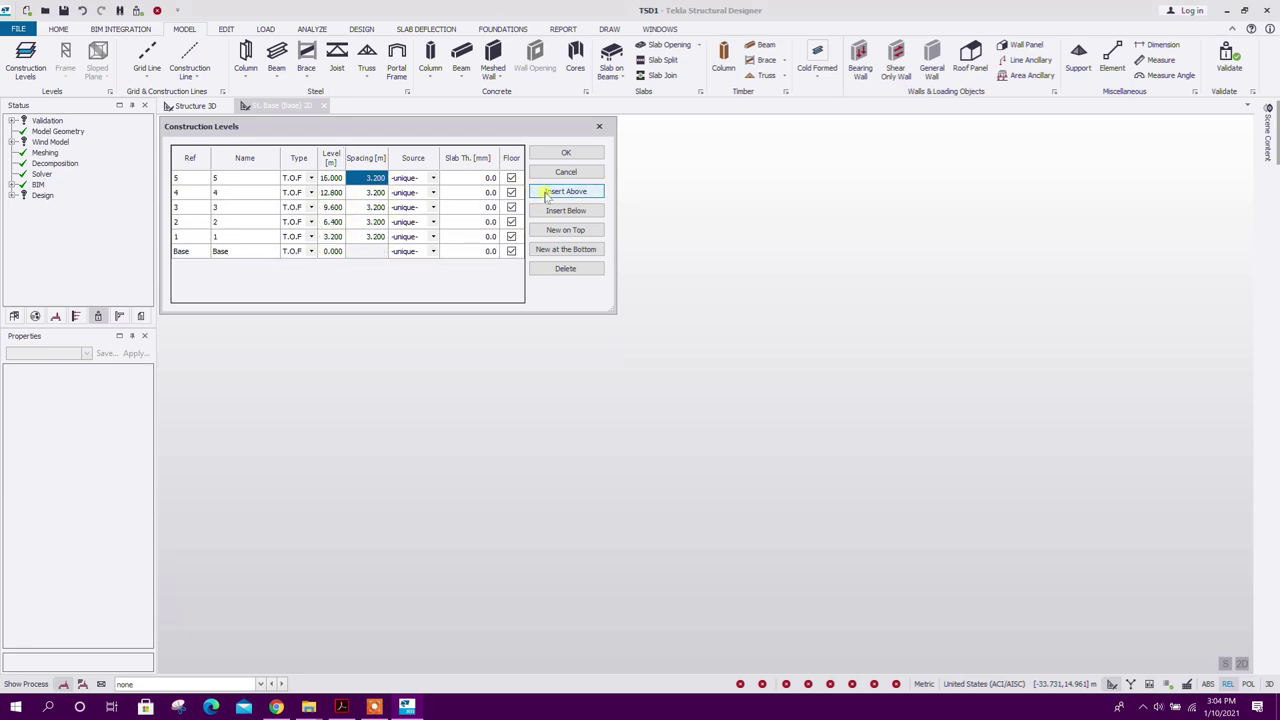
left_click(547, 194)
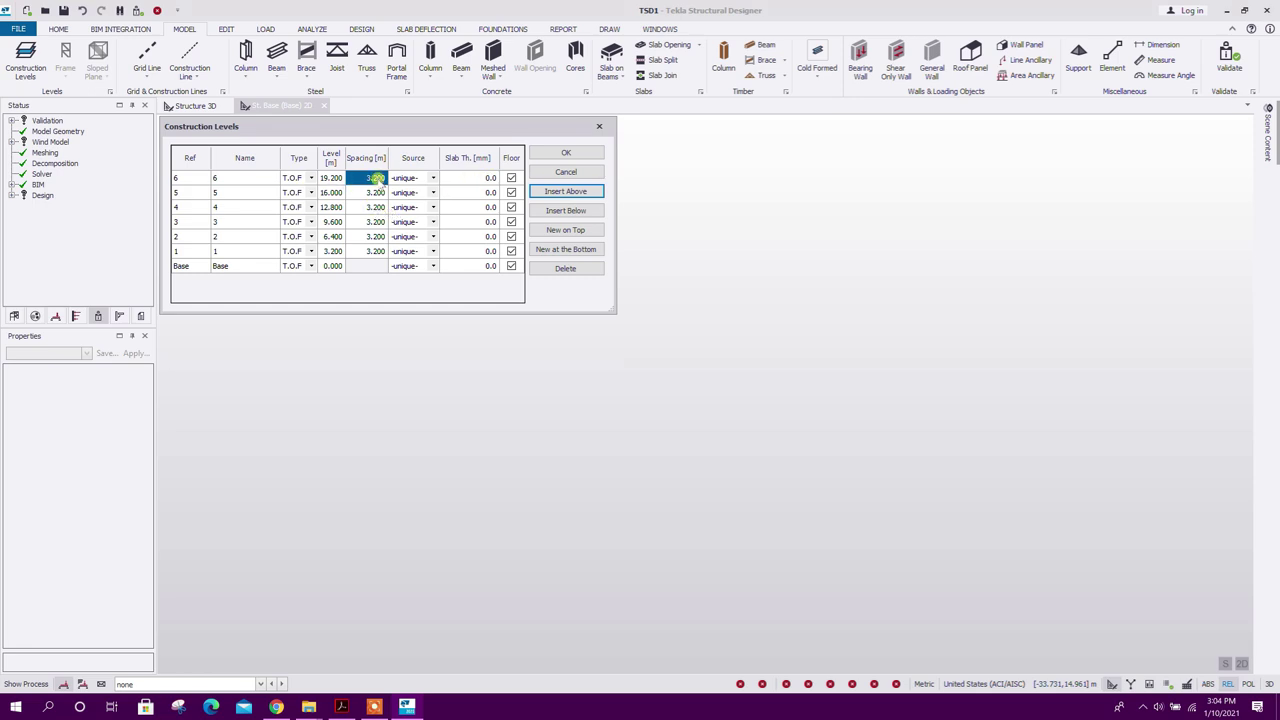
Step: Insert construction level 7 above level 6 and set its spacing to 4.5 m
left_click(567, 194)
left_click(375, 179)
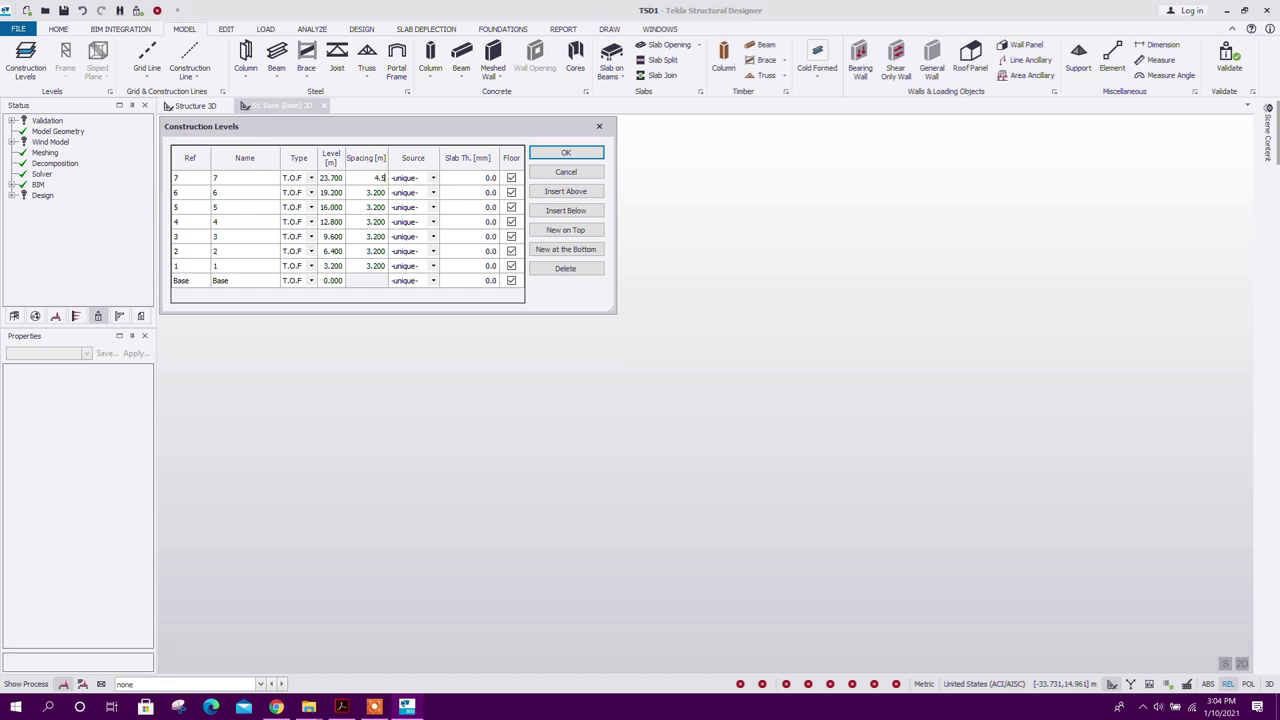
left_click(261, 178)
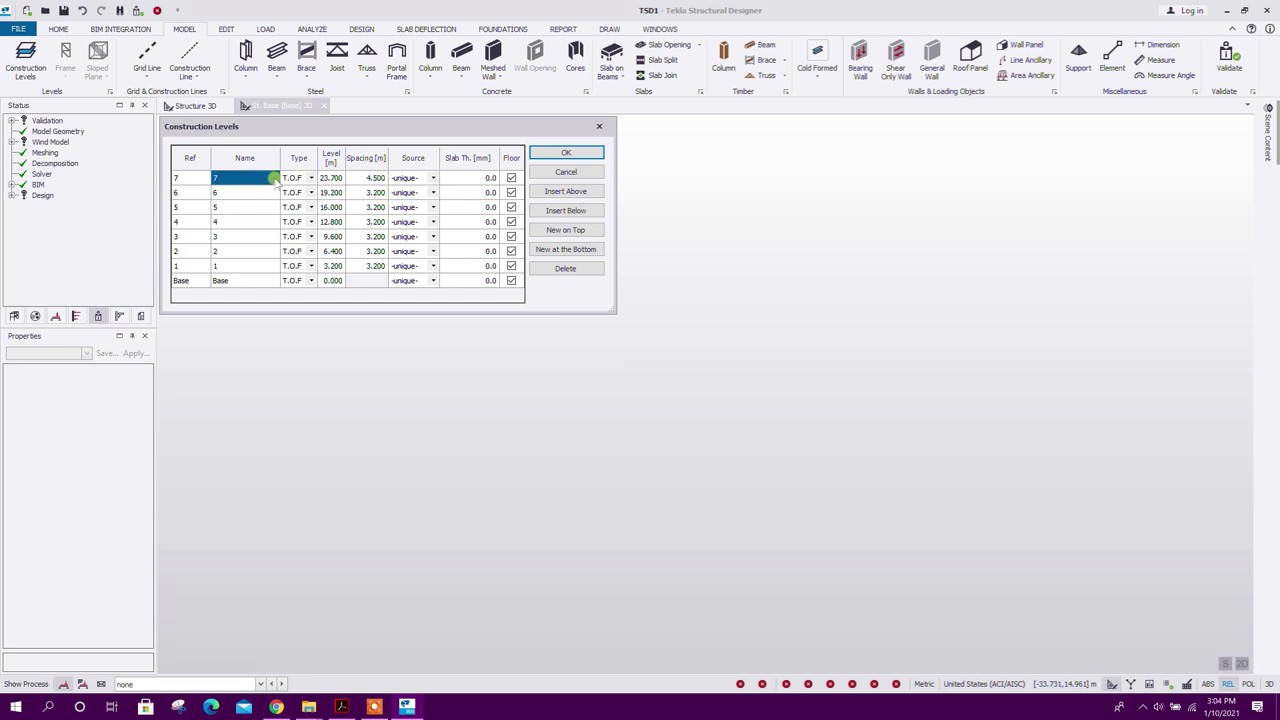
Step: Add construction level 8 above level 7 with a spacing of 5.2 m
left_click(356, 179)
left_click(565, 191)
type("5.")
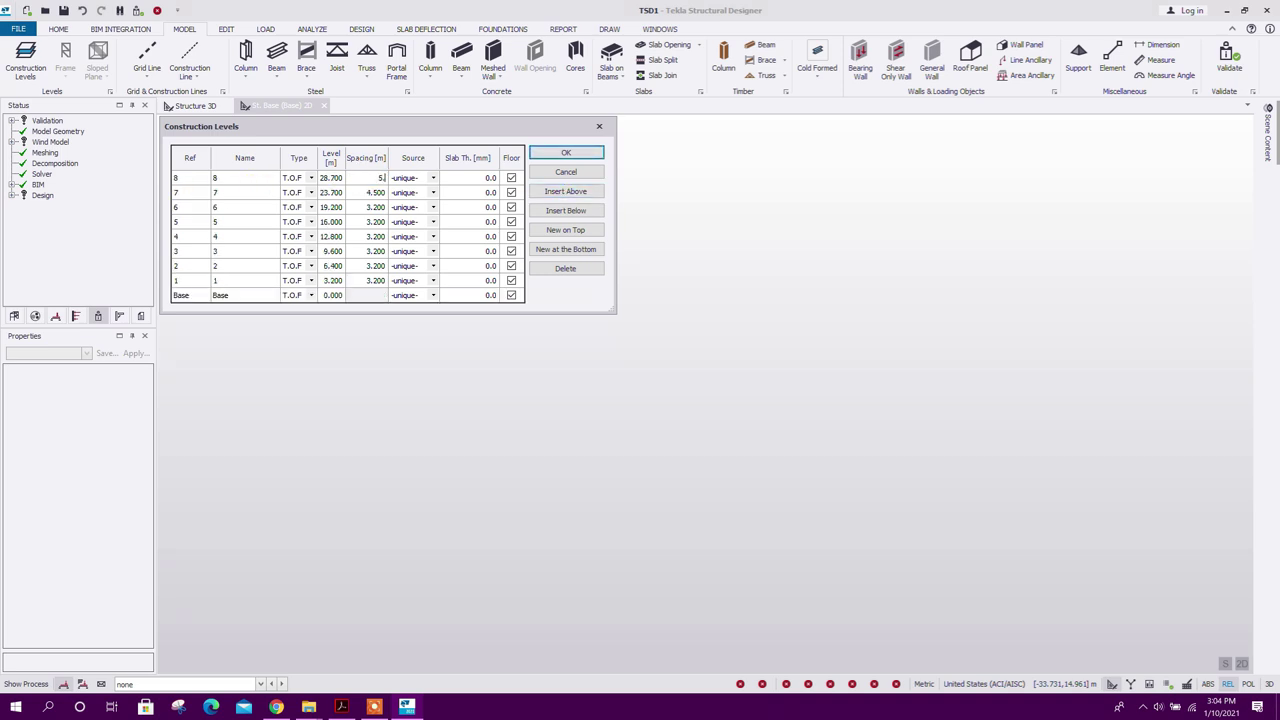
type("2")
left_click(254, 207)
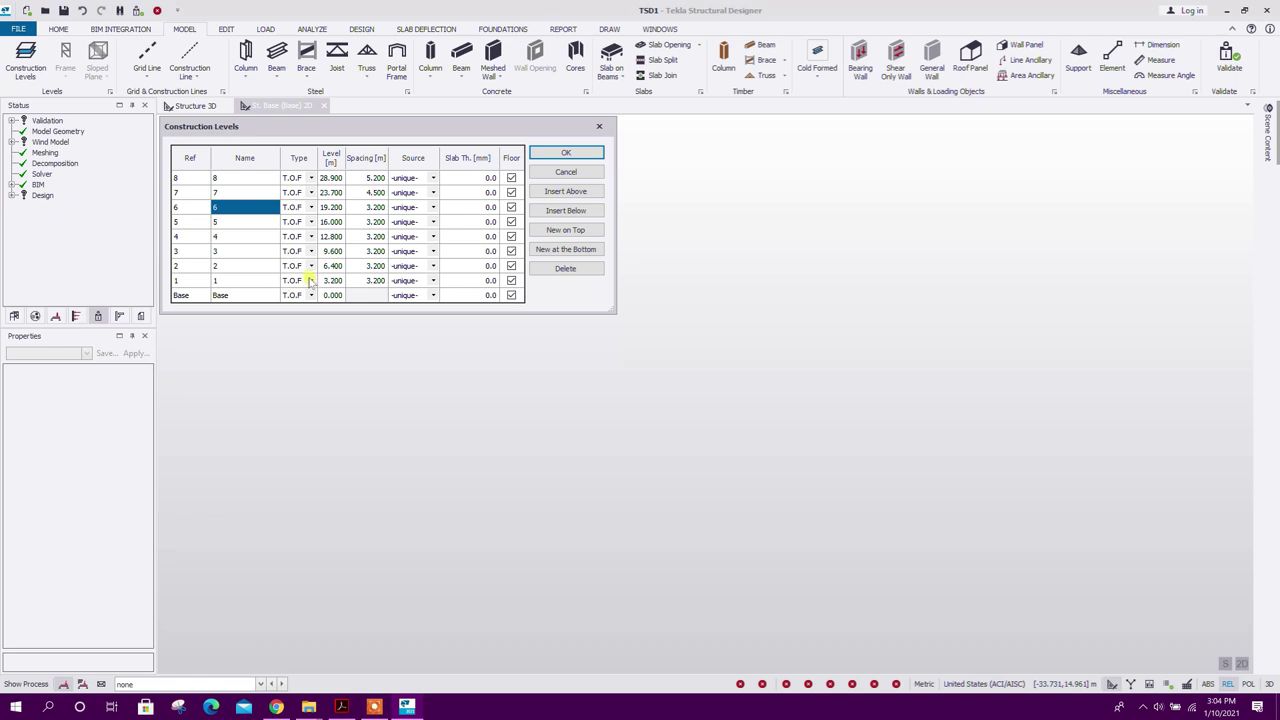
Step: Change the type of construction levels 1 to 8 to T.O.S, leaving Base as T.O.F
left_click(248, 295)
left_click(310, 296)
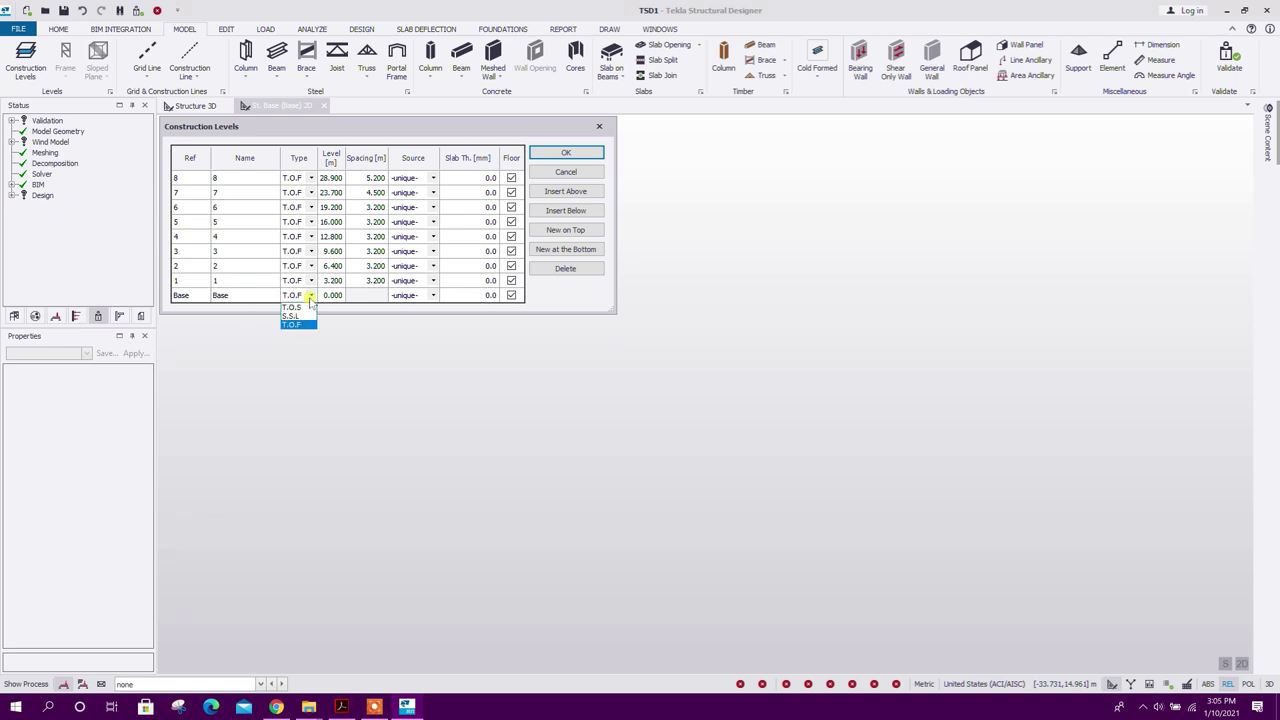
left_click(309, 298)
left_click(311, 282)
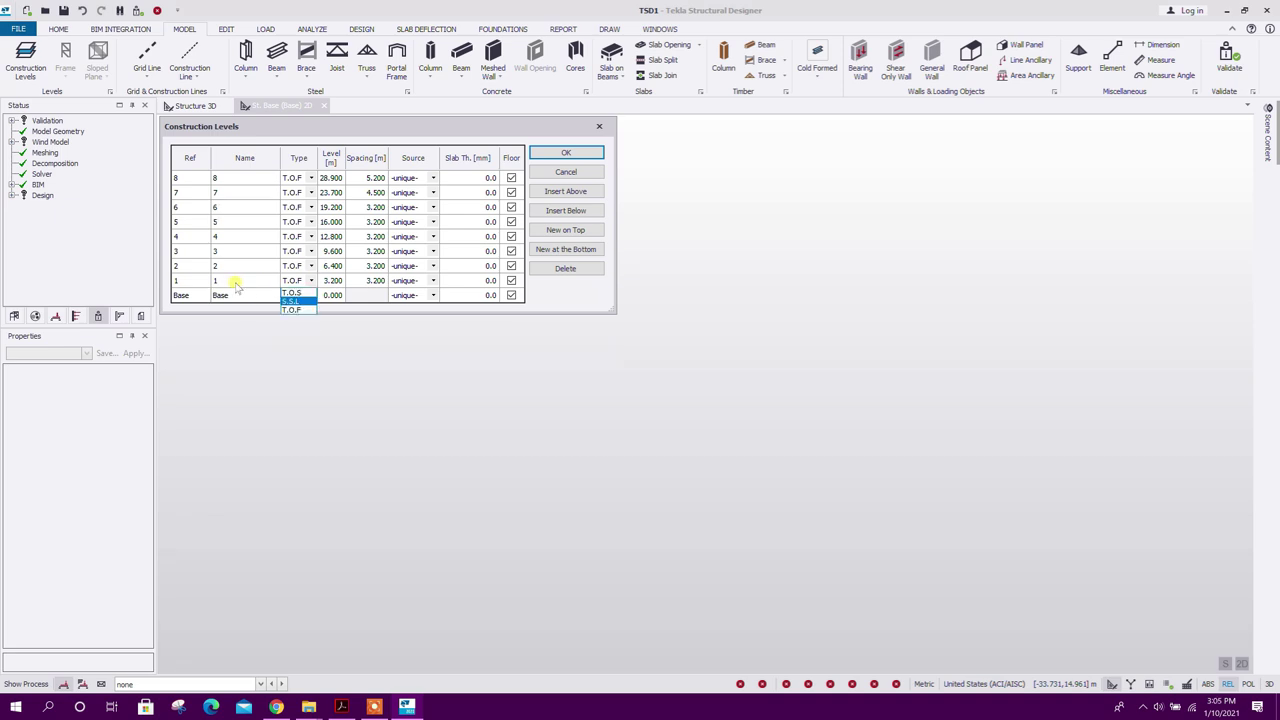
left_click(298, 294)
left_click(311, 267)
left_click(302, 280)
left_click(311, 254)
left_click(303, 265)
left_click(309, 256)
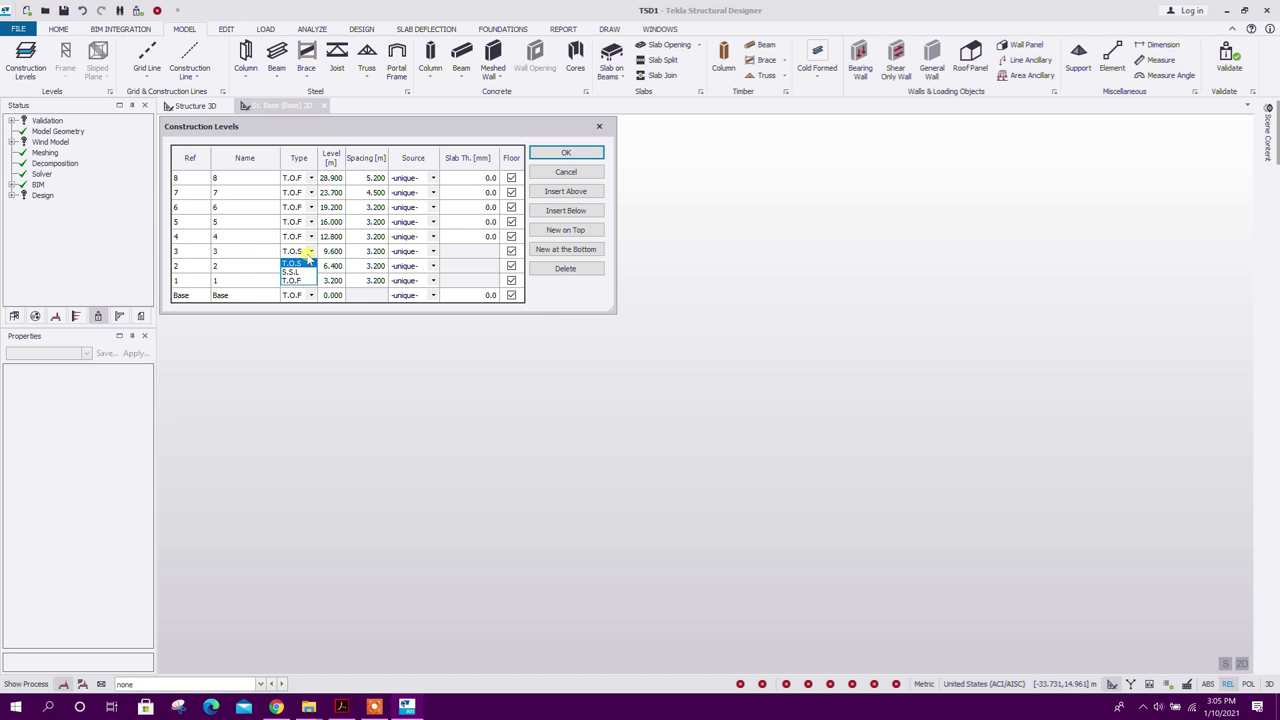
left_click(308, 257)
left_click(310, 238)
left_click(304, 249)
left_click(305, 222)
left_click(298, 234)
left_click(309, 208)
left_click(298, 221)
left_click(311, 193)
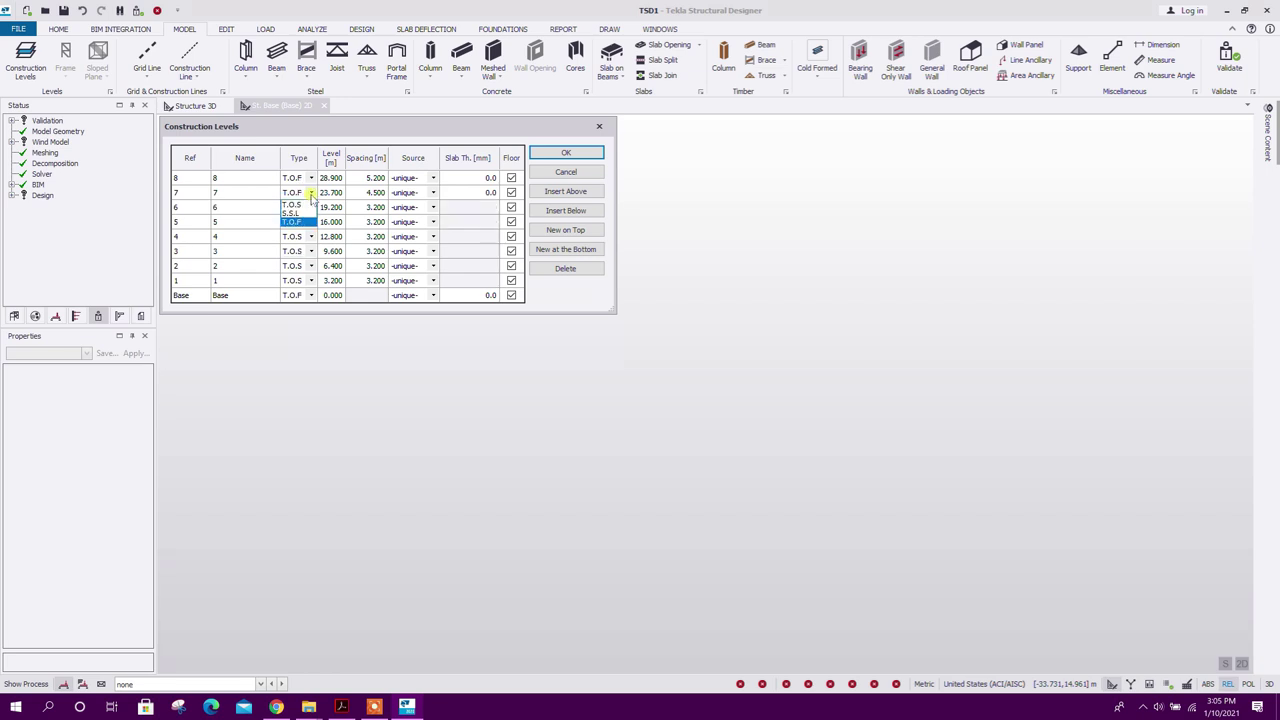
left_click(298, 205)
left_click(310, 178)
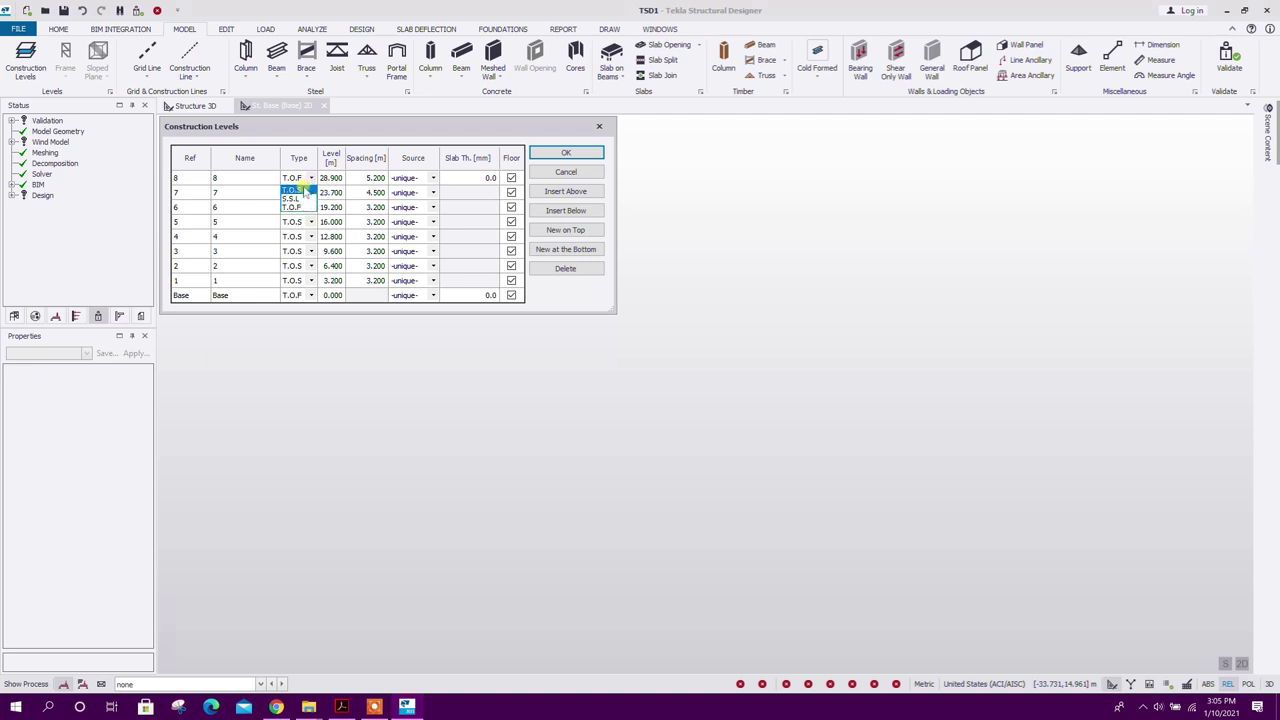
left_click(300, 190)
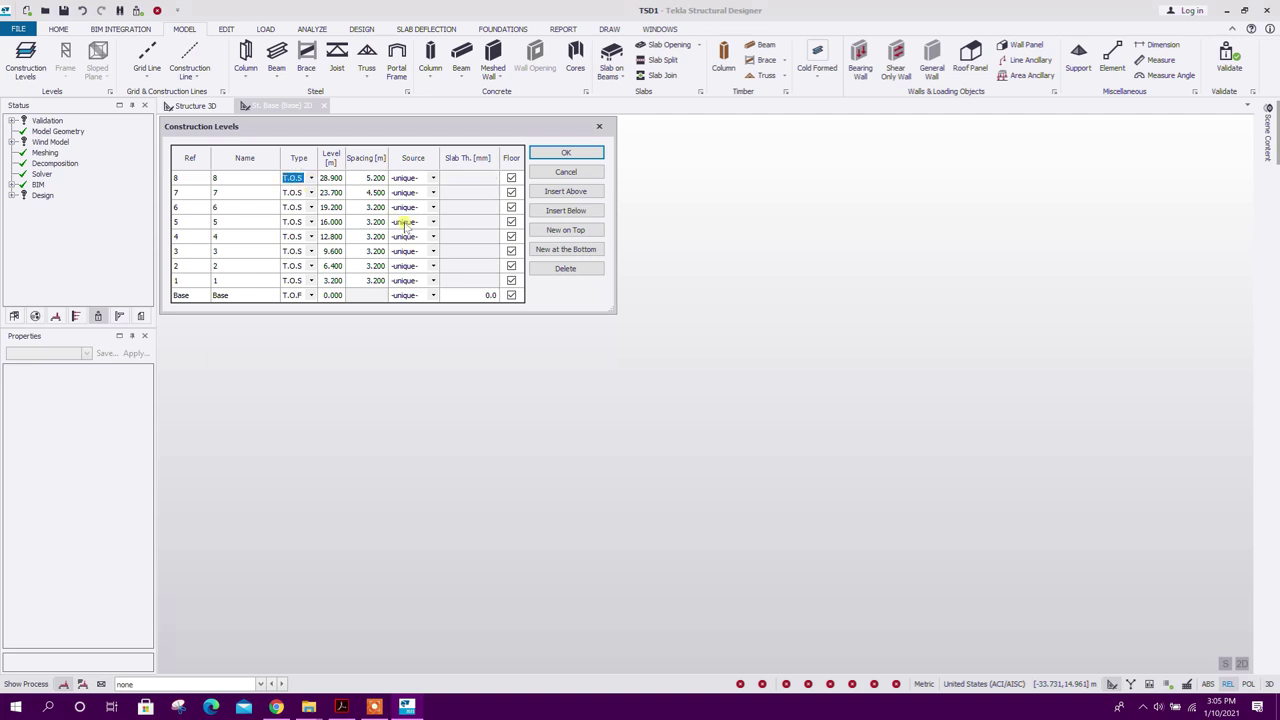
Step: Turn off the Floor option for construction levels 7 and 8
left_click(240, 193)
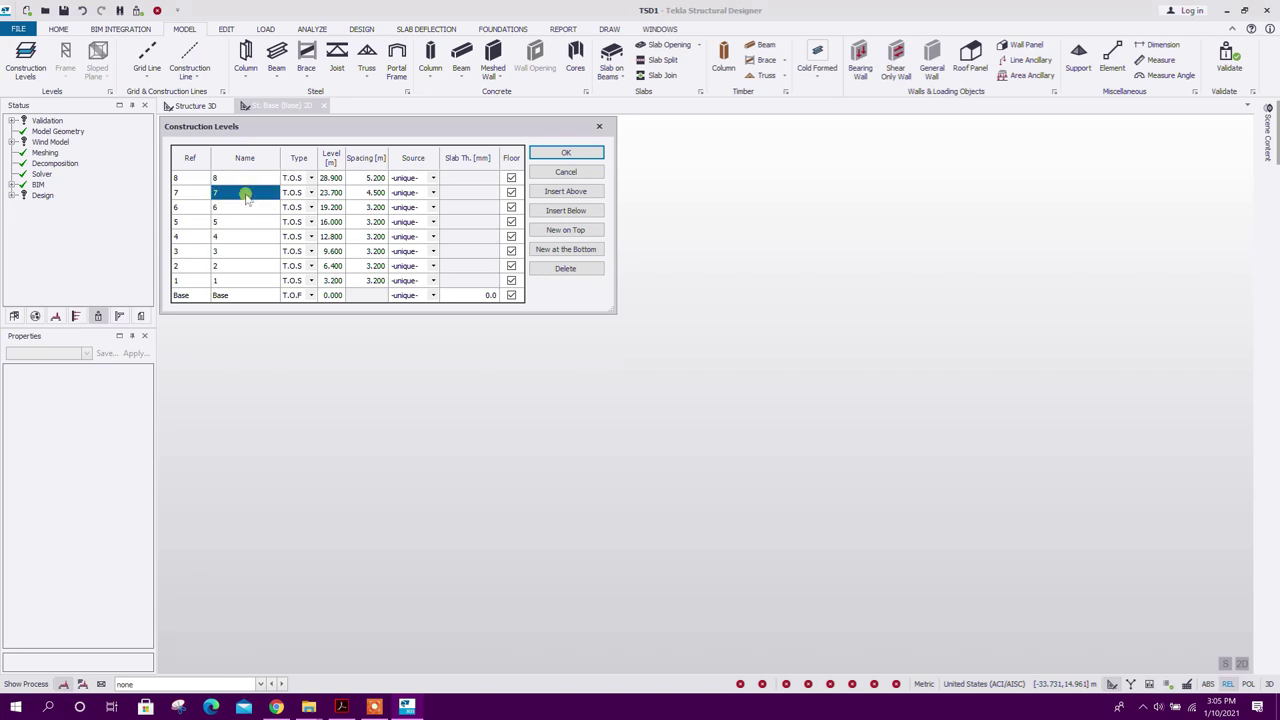
left_click(511, 193)
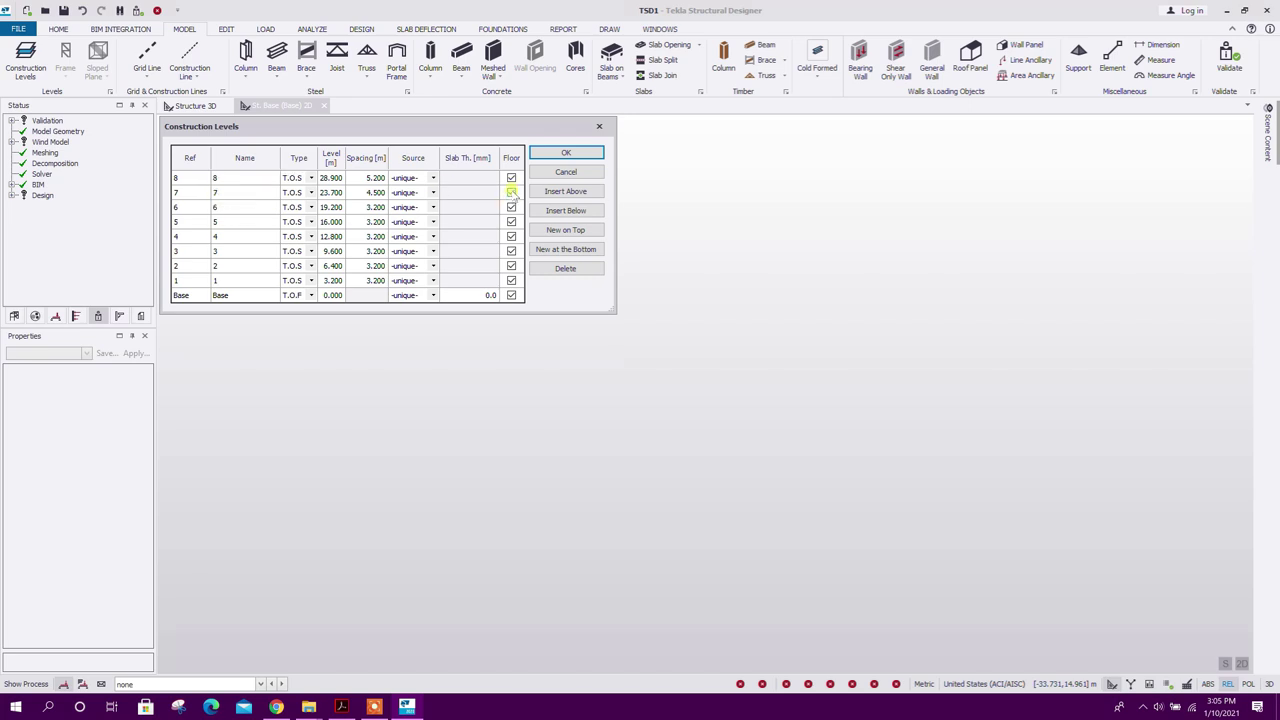
left_click(511, 193)
left_click(511, 178)
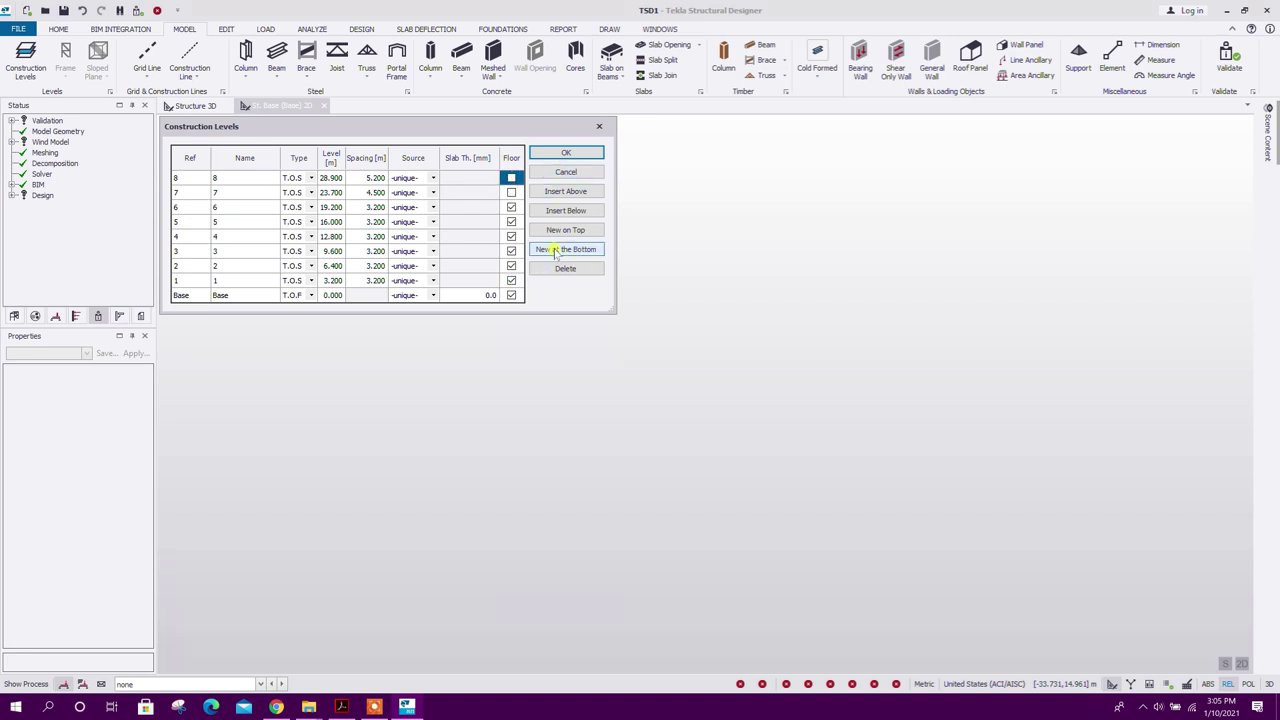
Step: Set level 1 as the source of construction levels 2 to 6 and accept the construction levels
left_click(193, 284)
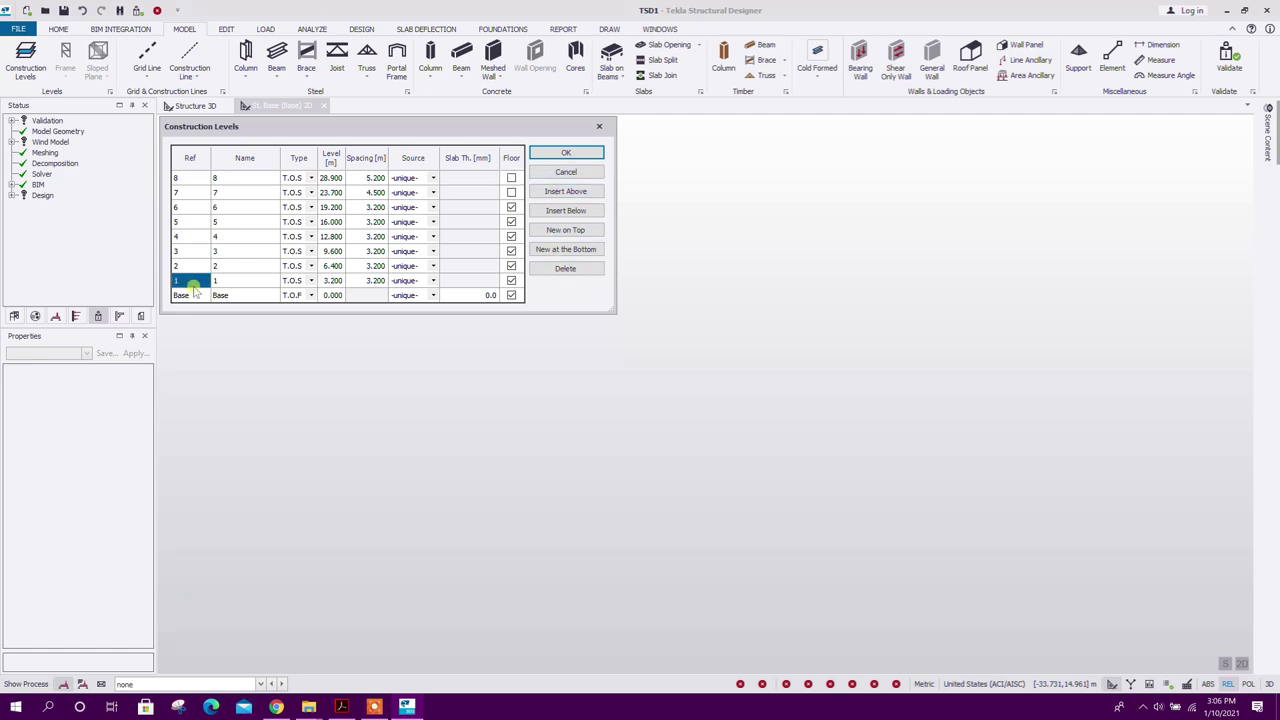
left_click(199, 209)
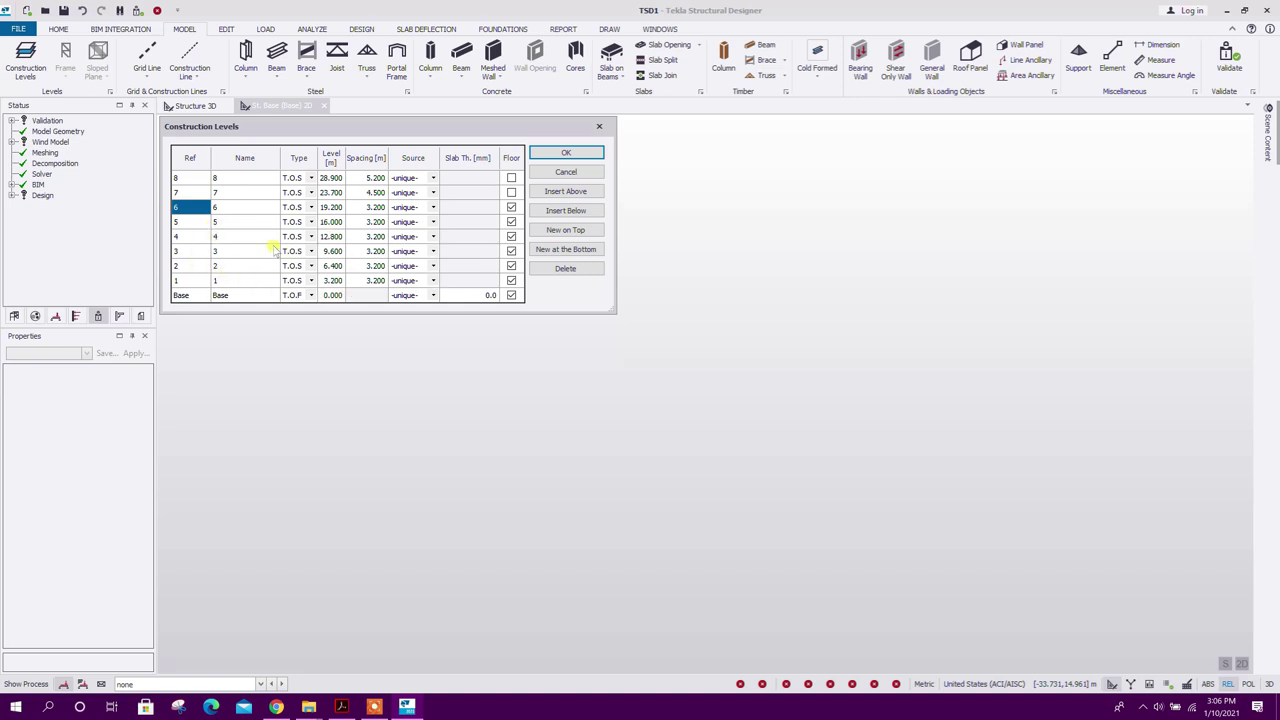
left_click(432, 207)
left_click(396, 280)
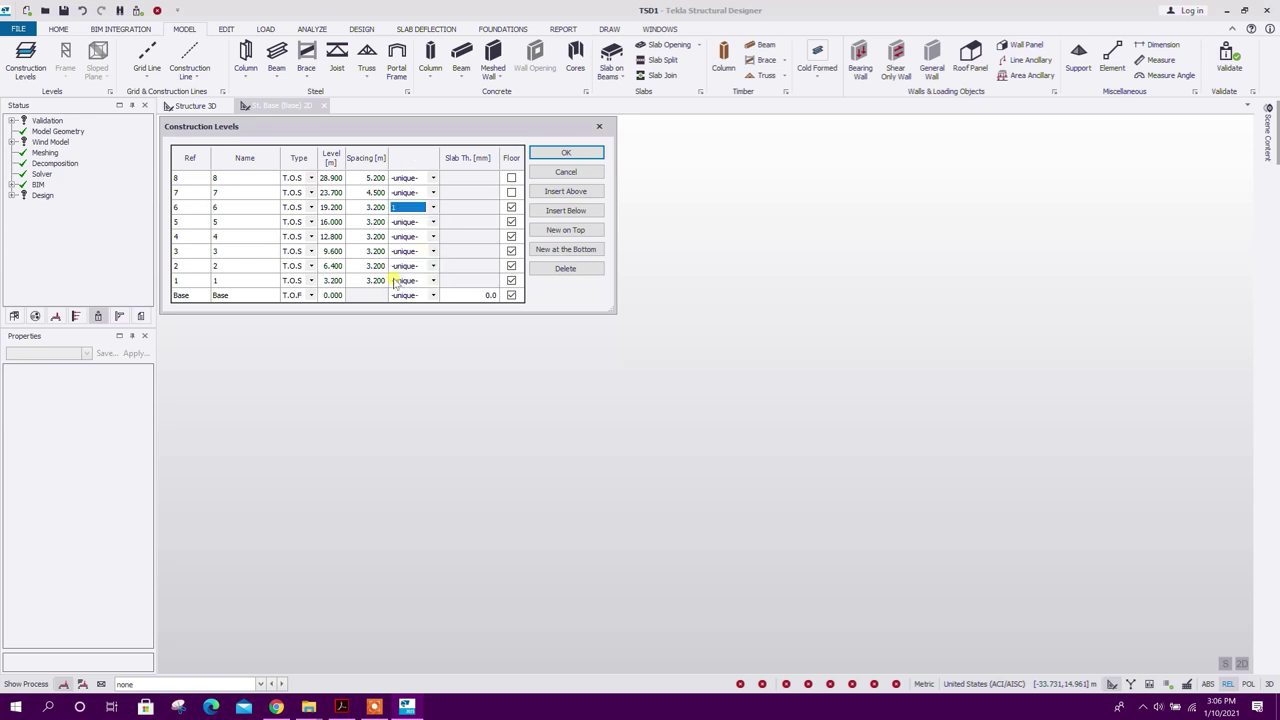
left_click(432, 222)
left_click(398, 284)
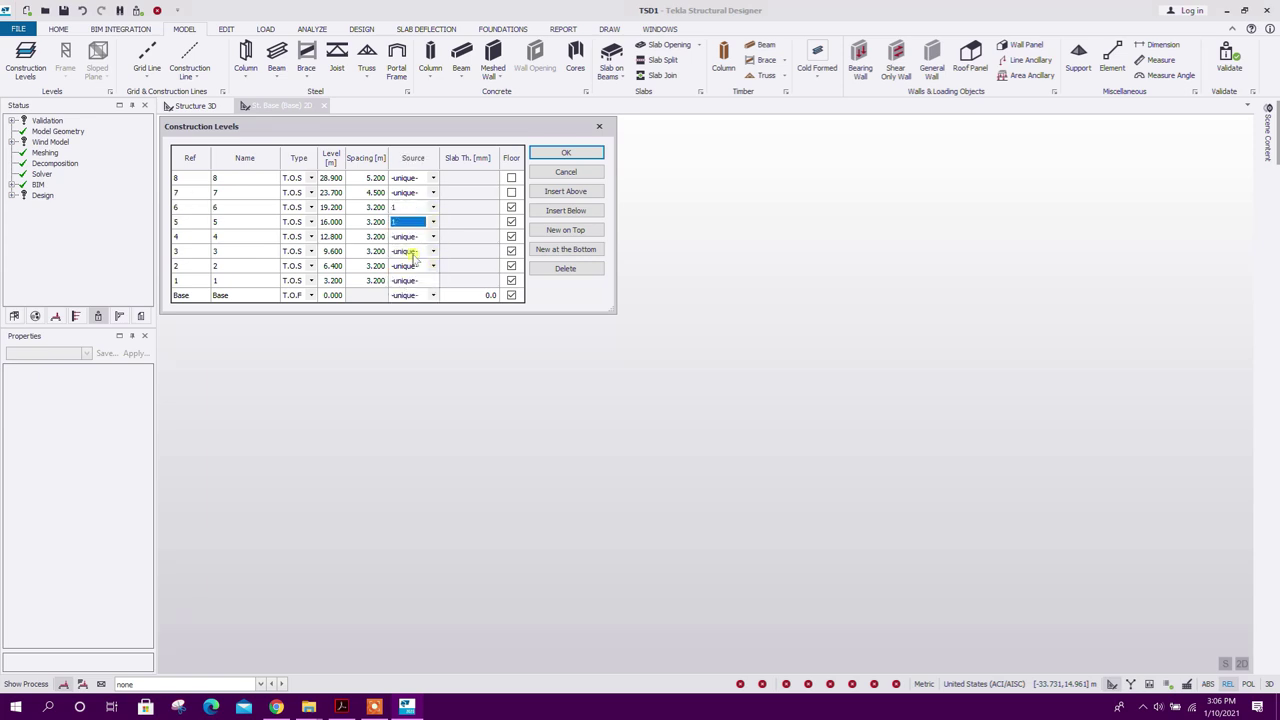
left_click(432, 236)
left_click(398, 292)
left_click(432, 251)
left_click(406, 297)
left_click(432, 265)
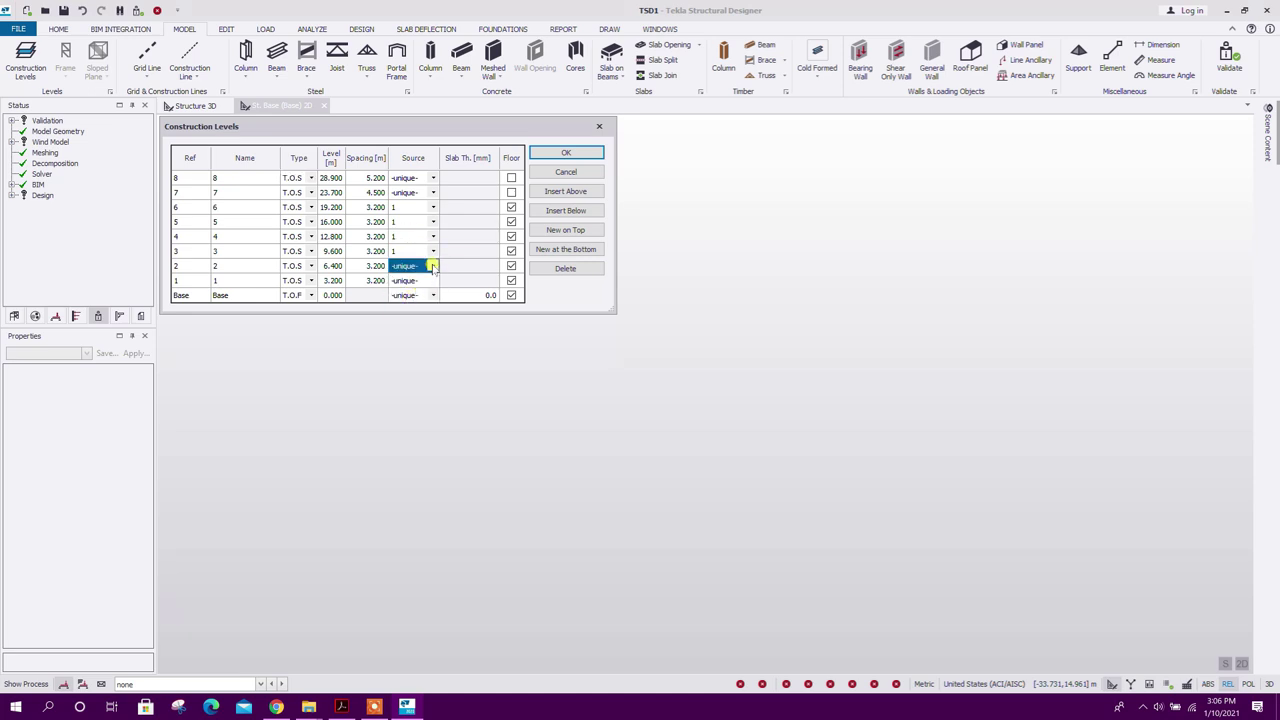
left_click(408, 298)
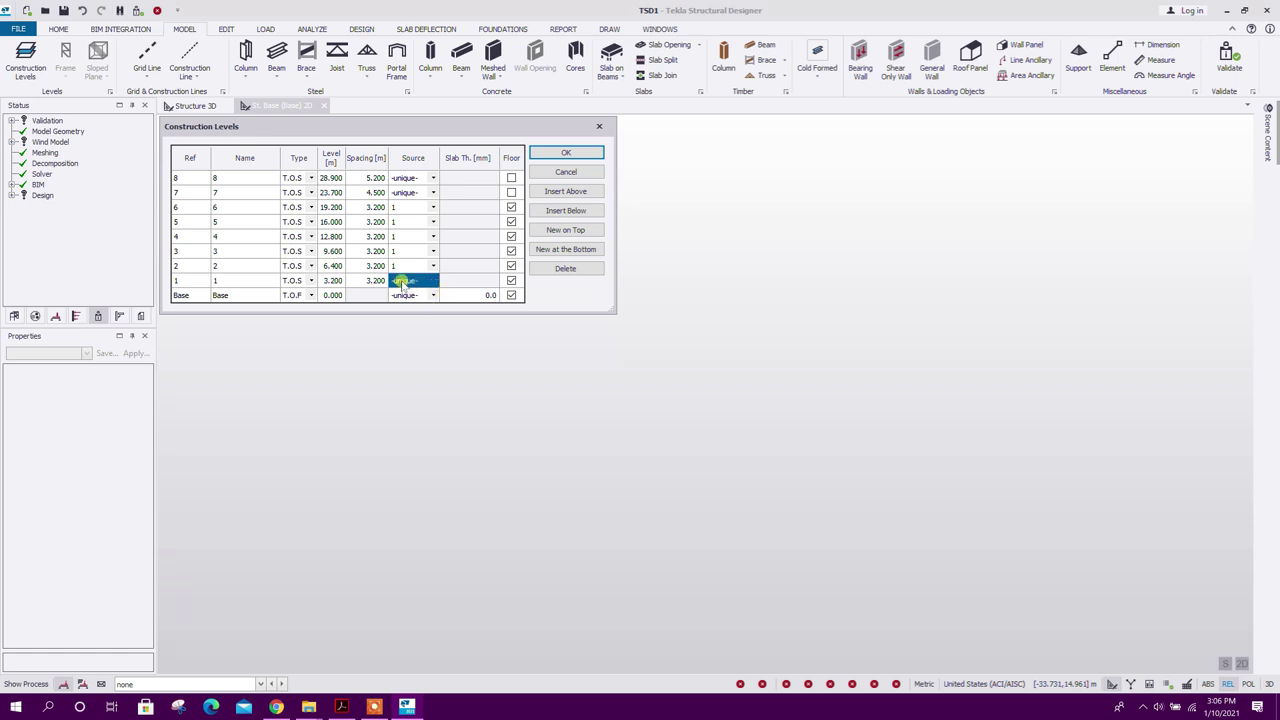
left_click(566, 152)
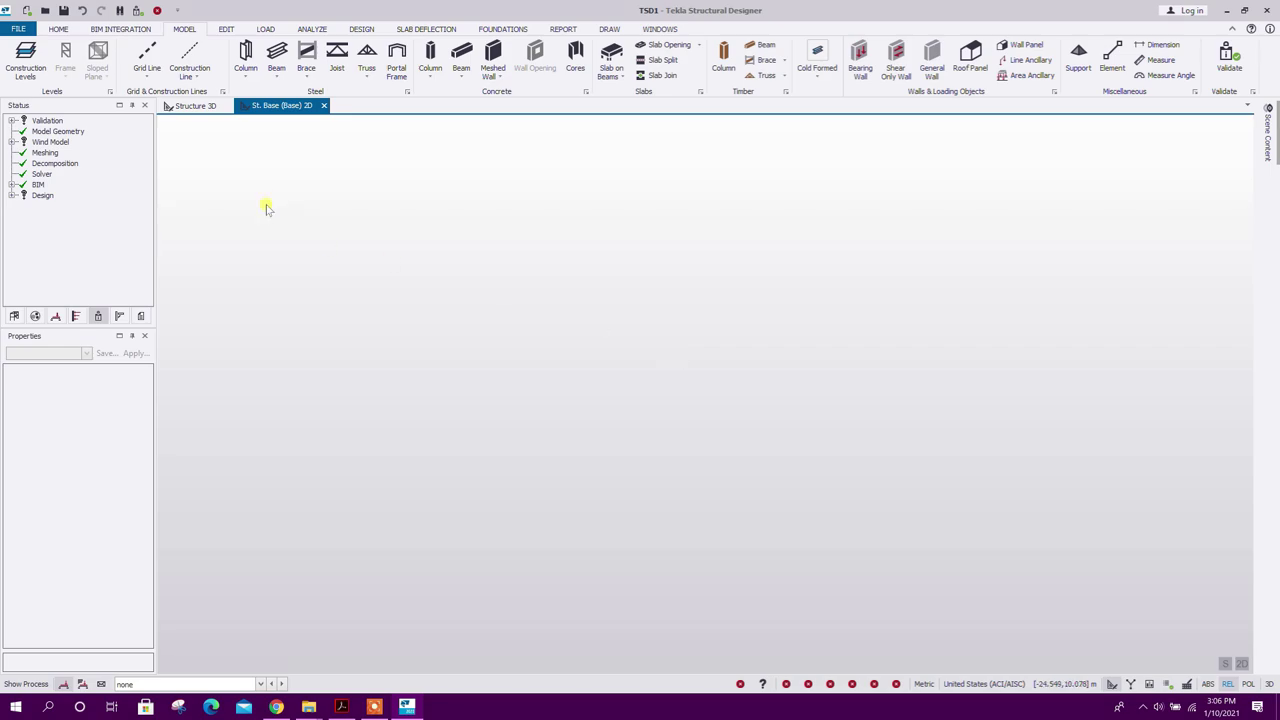
Step: Consult Step-4 of the PDF guide and start a rectangular grid with the wizard on all construction levels, up to its X direction extents
key("alt+Tab")
scroll(366, 430, "down", 1)
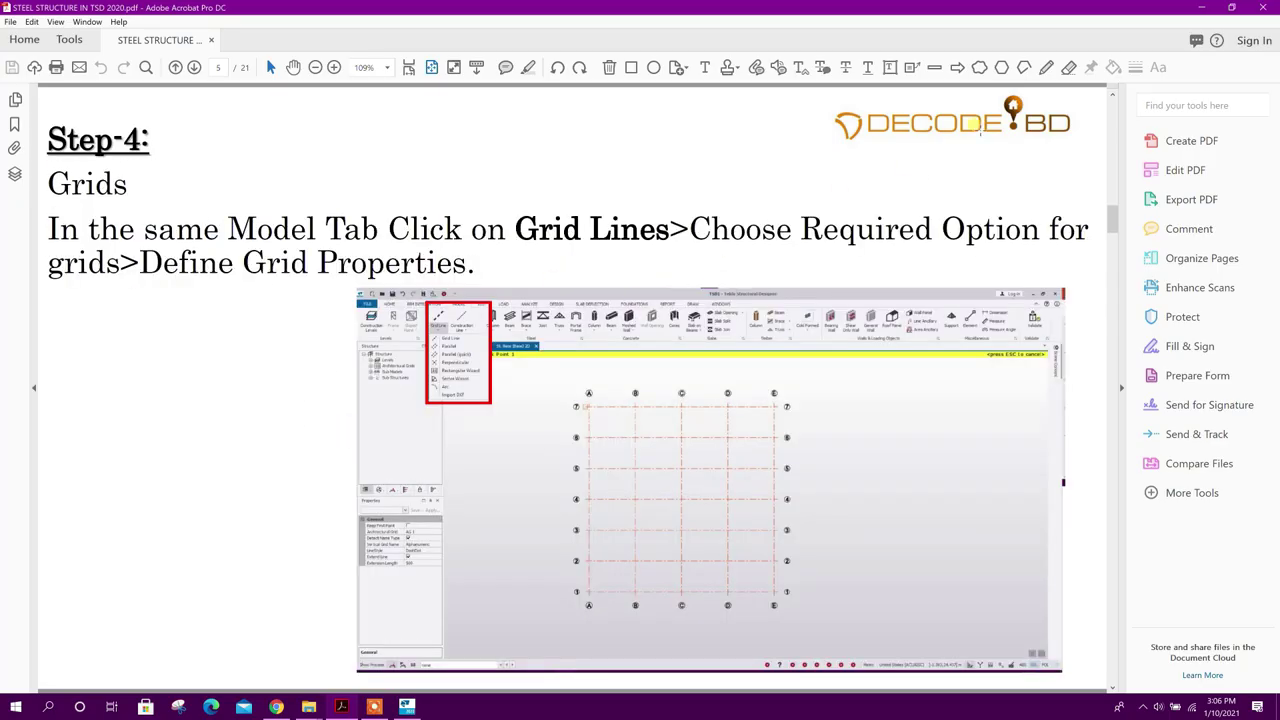
left_click(1203, 9)
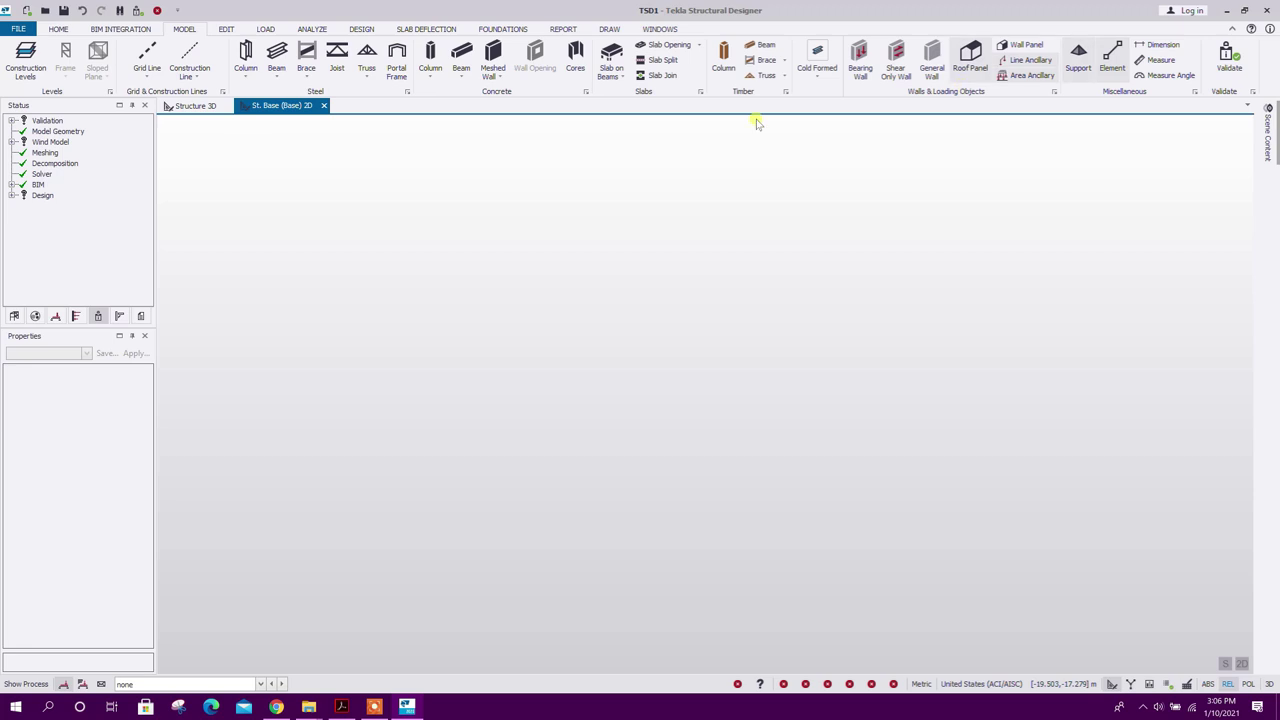
left_click(150, 80)
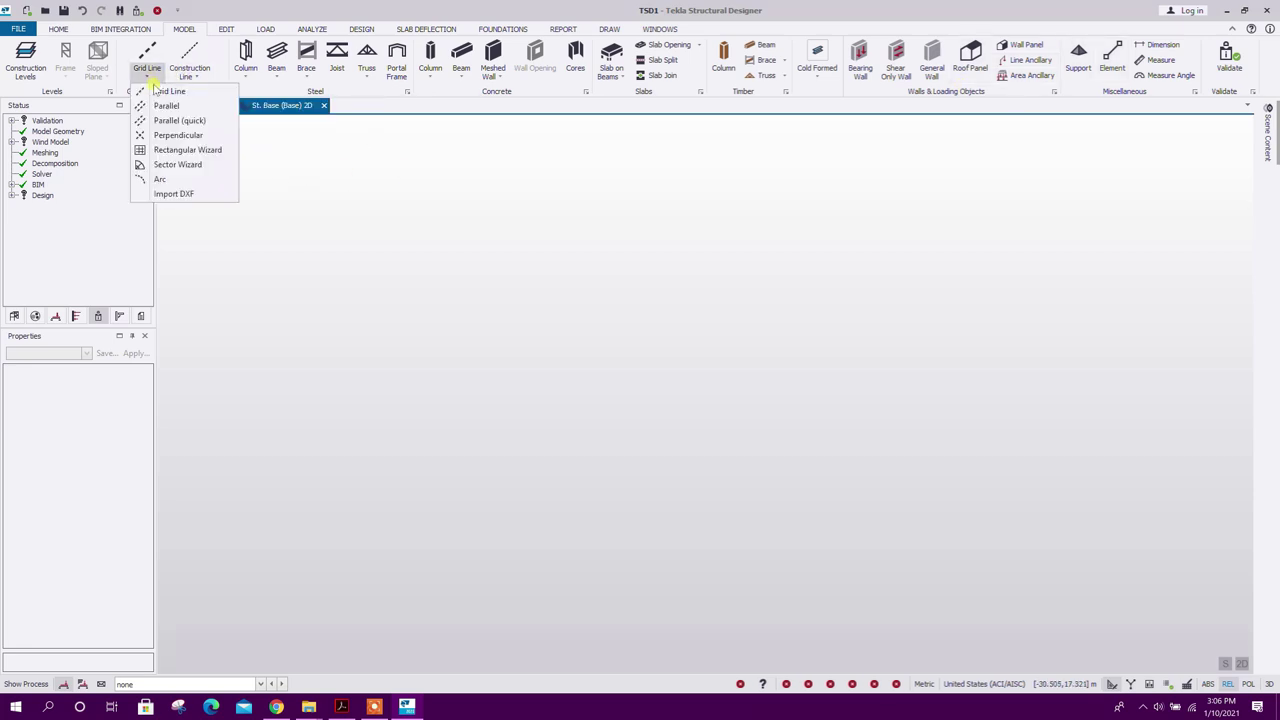
left_click(185, 150)
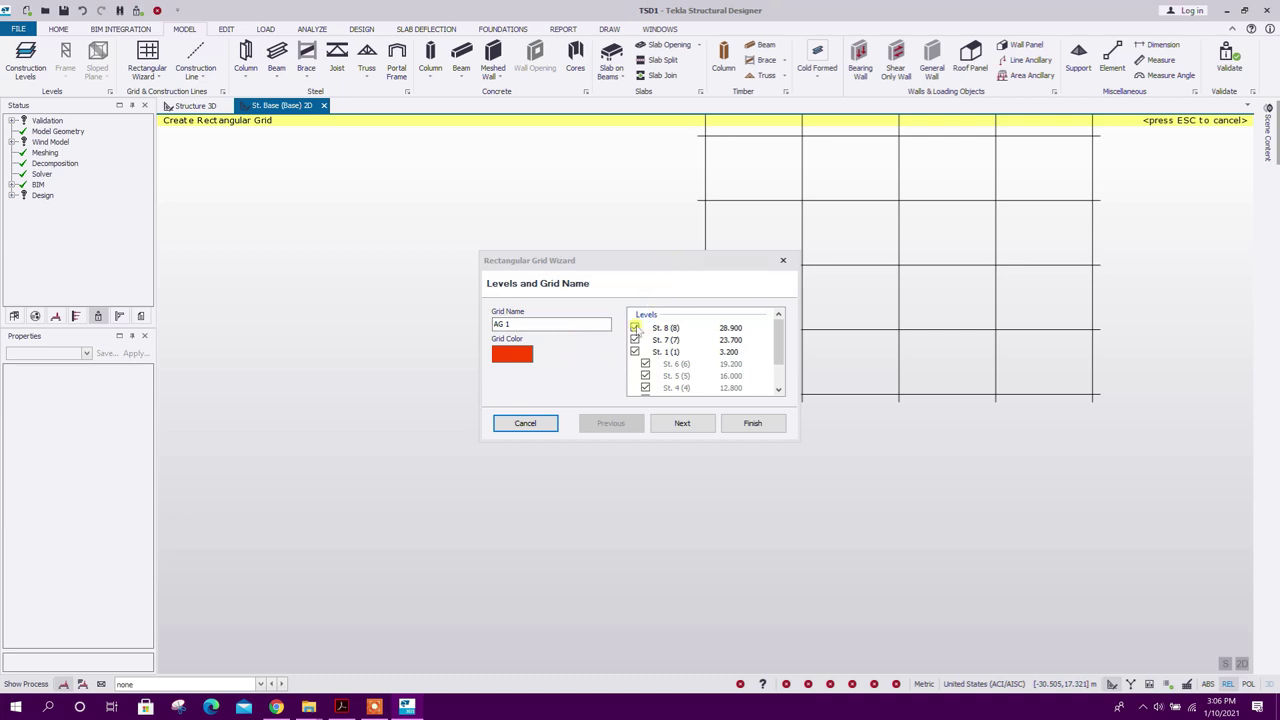
left_click_drag(660, 265, 543, 267)
left_click(566, 425)
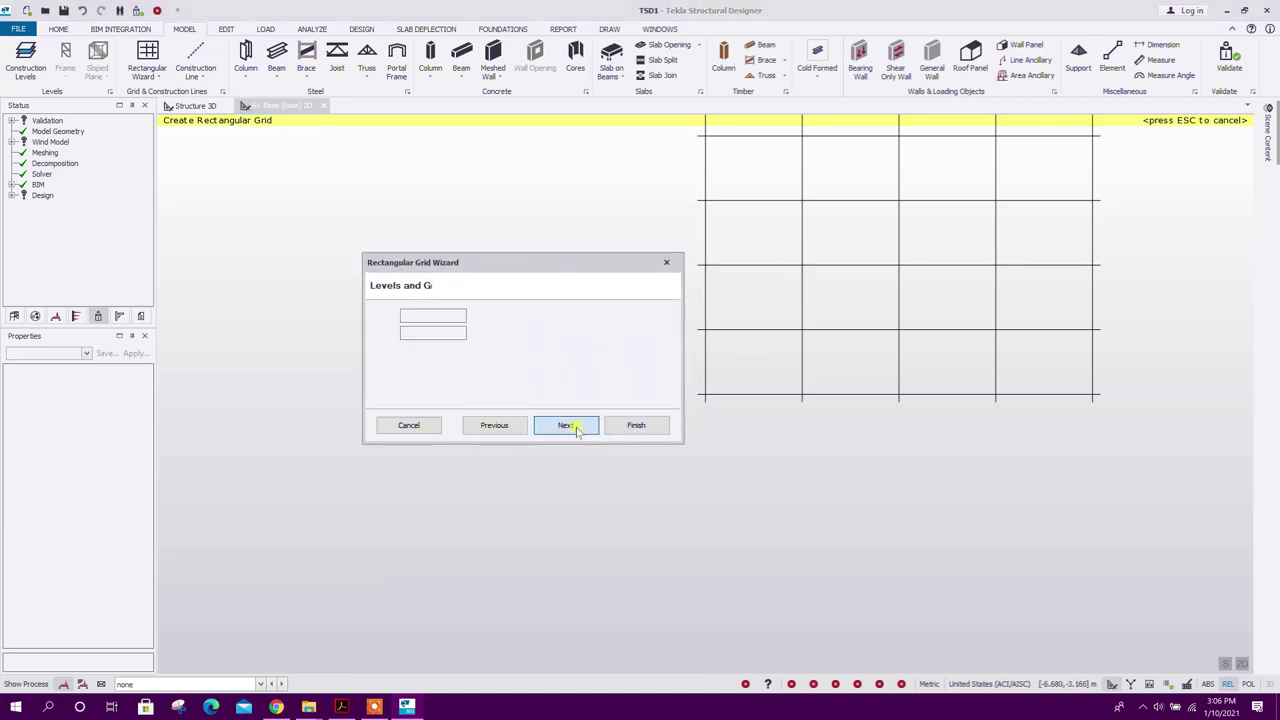
left_click(565, 425)
left_click(565, 425)
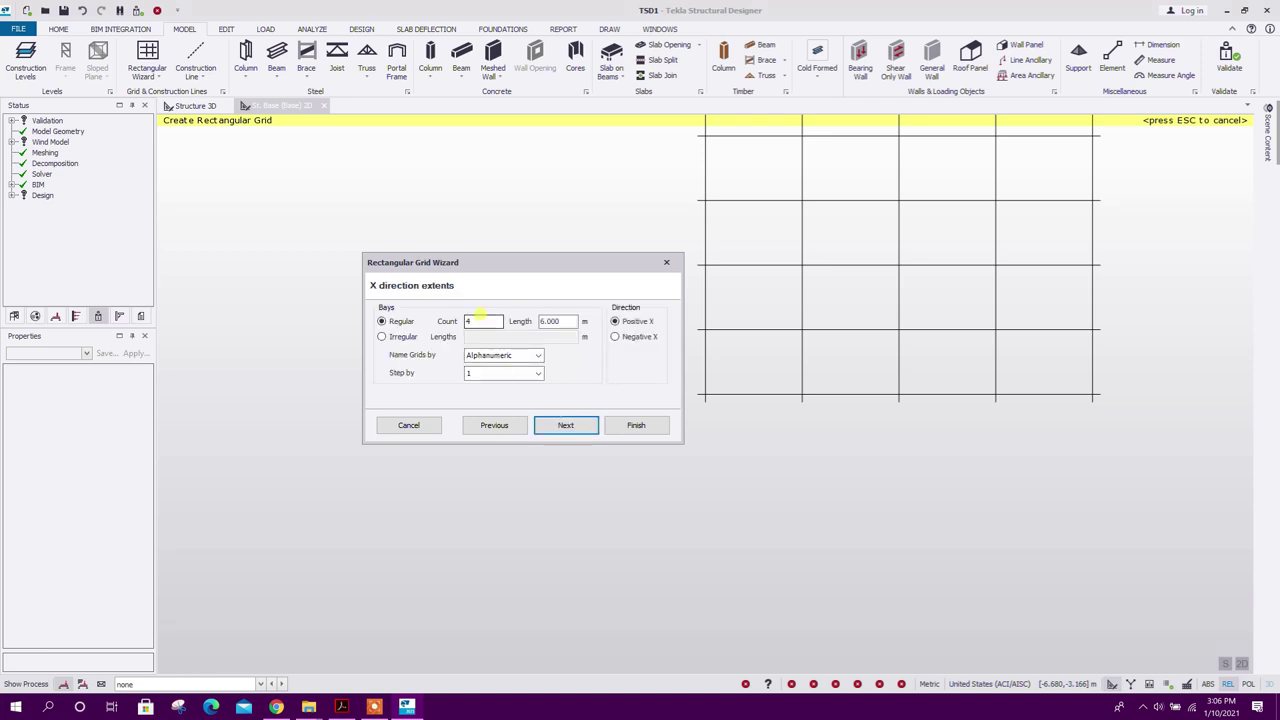
Step: Define five regular bays of 6 m in the grid's X direction
left_click(472, 321)
double_click(472, 321)
type("5")
double_click(560, 320)
left_click(559, 427)
Step: Define five regular 4 m bays in the Y direction and create the grid with 0° rotation and a 90° axis angle relative to X
double_click(468, 322)
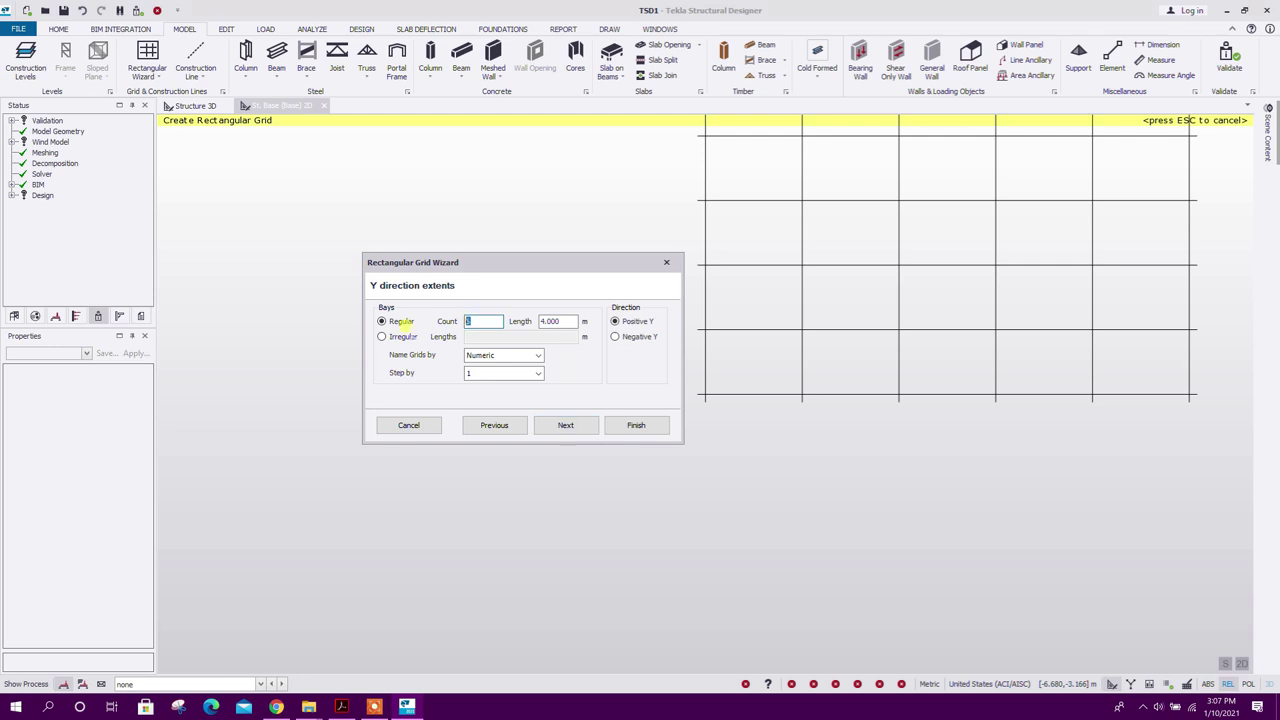
type("5")
double_click(556, 320)
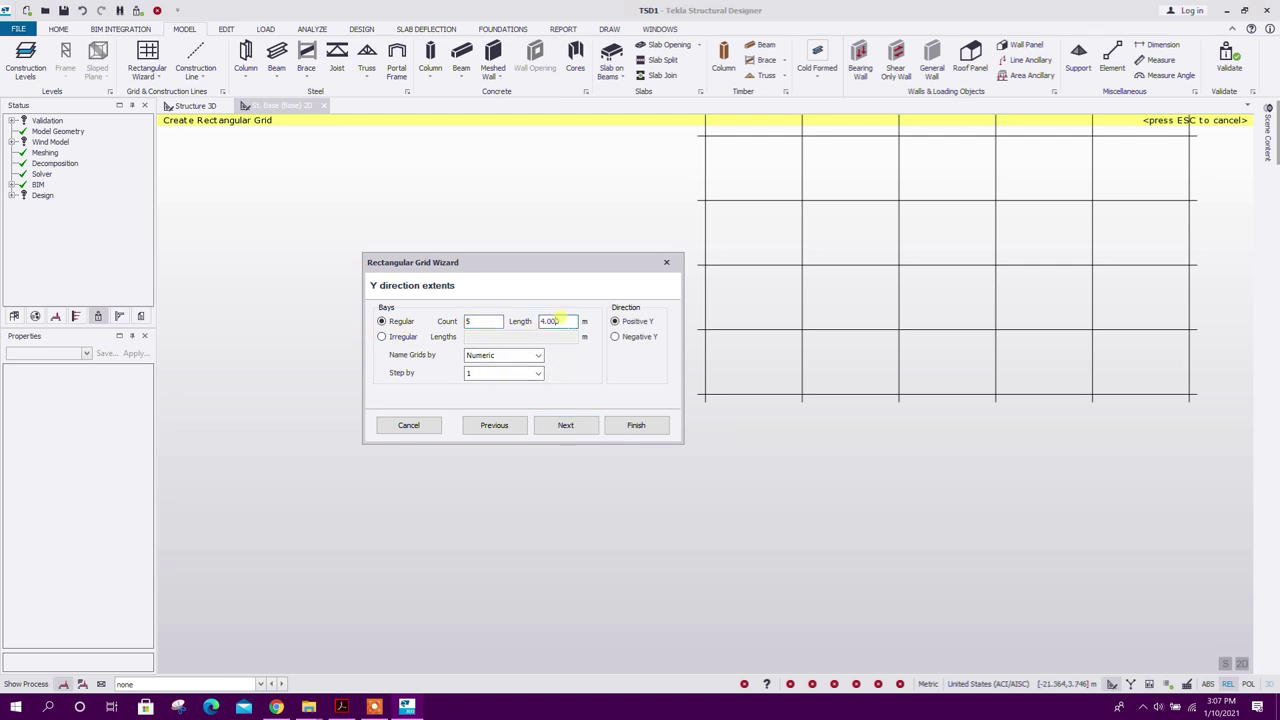
left_click(566, 425)
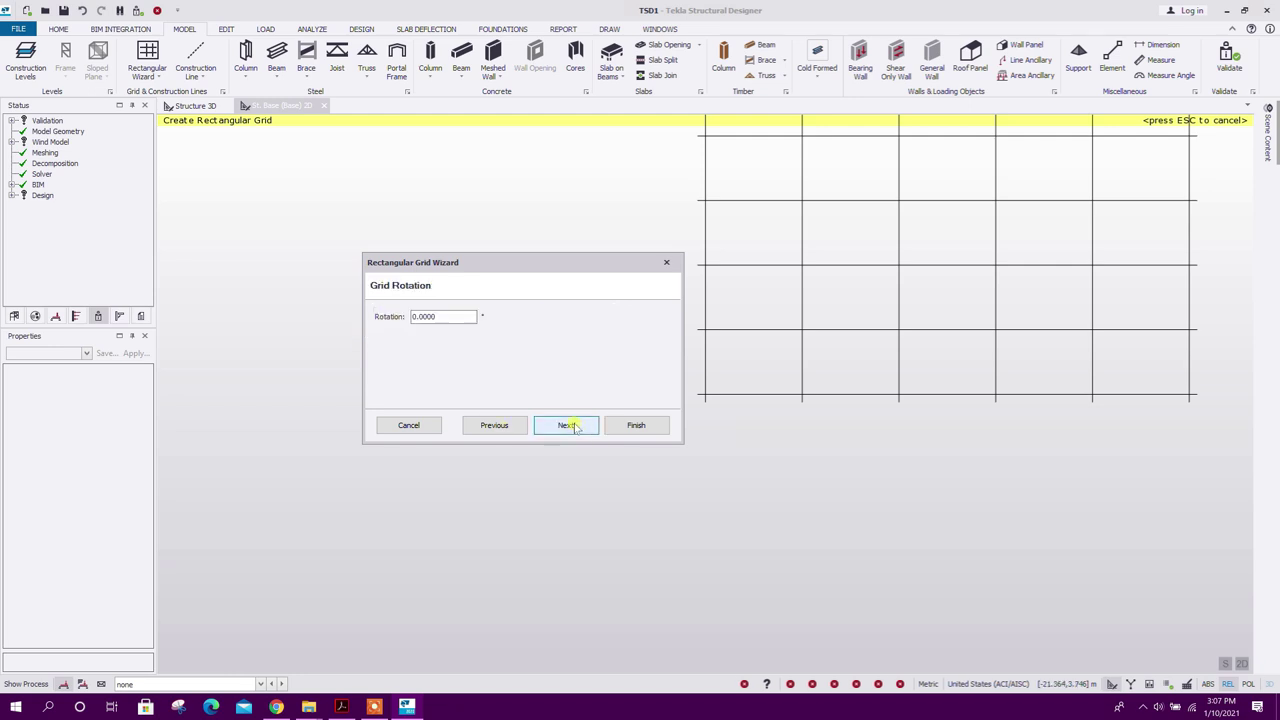
left_click(566, 425)
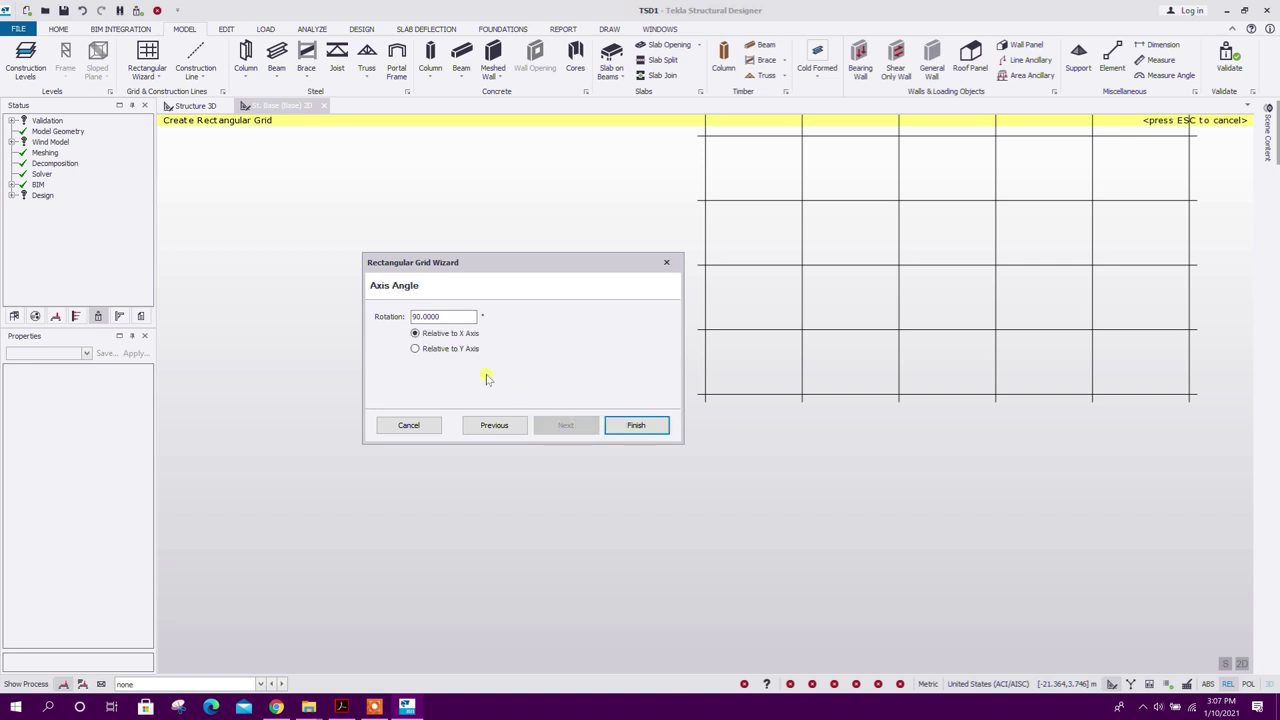
left_click(658, 430)
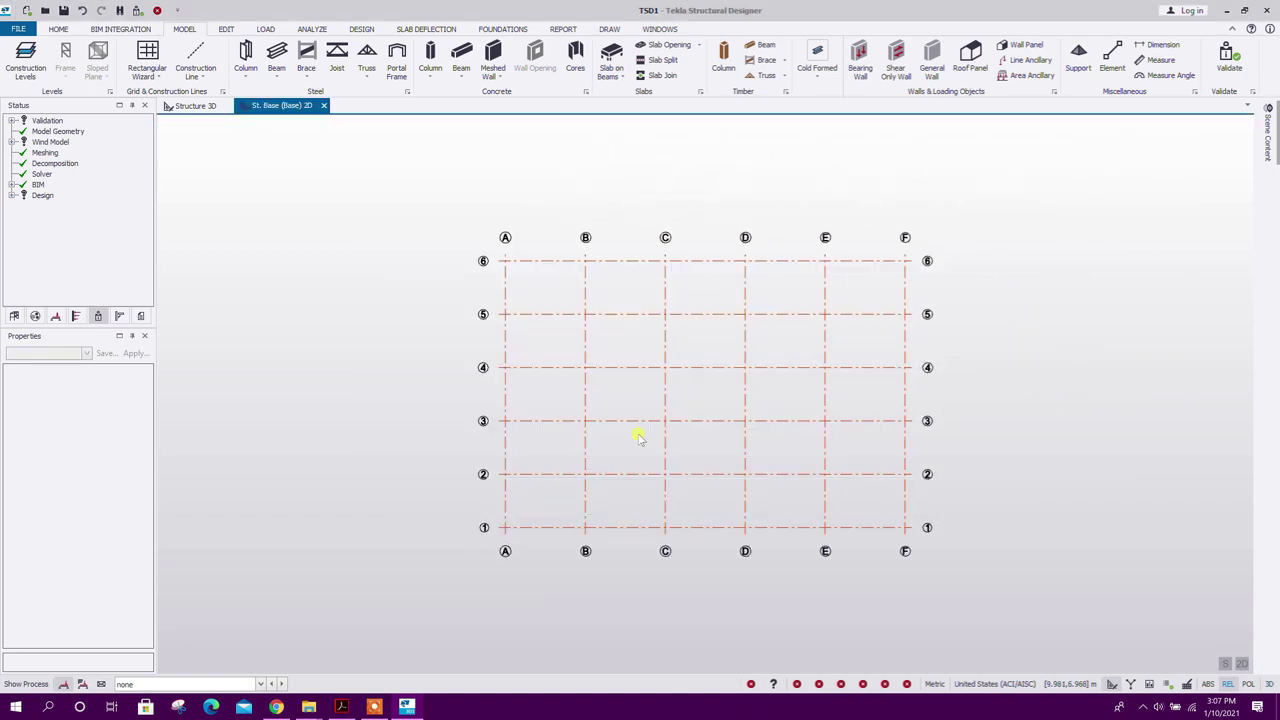
Step: Consult Step-5 of the PDF guide, then start a rolled steel column from Base to level 8 with Autodesign turned off
key("alt+Tab")
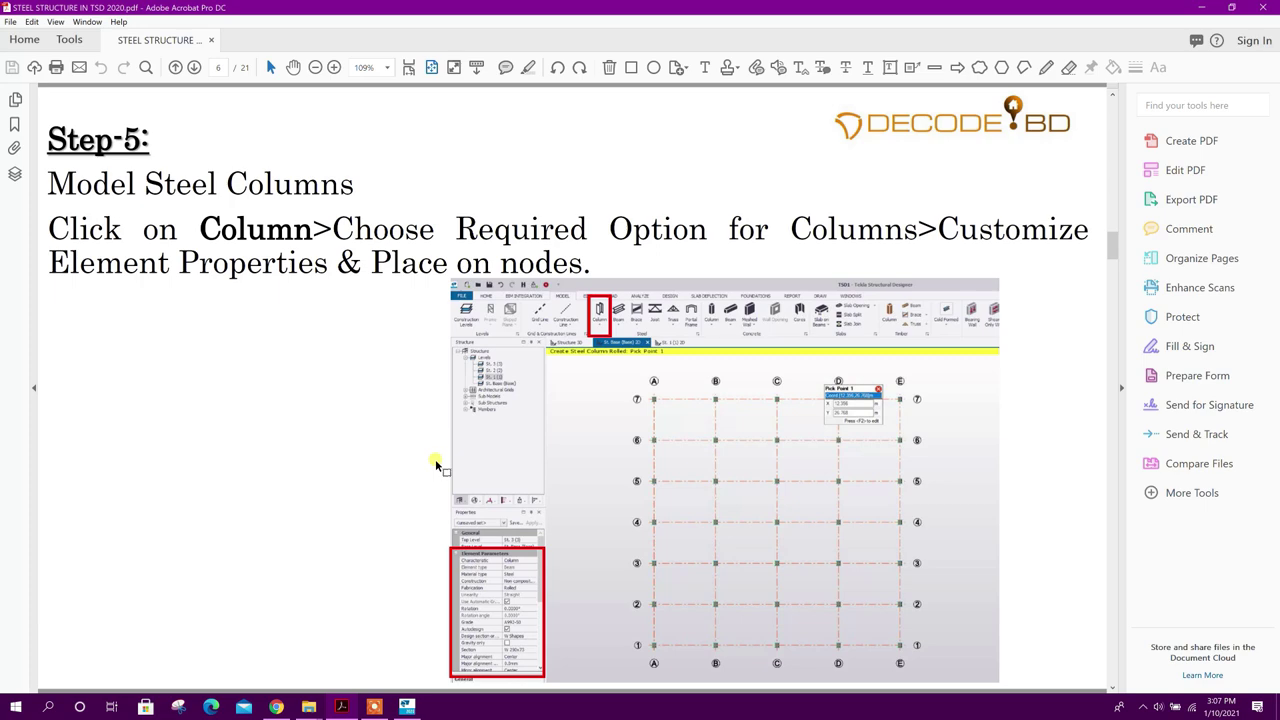
left_click(406, 706)
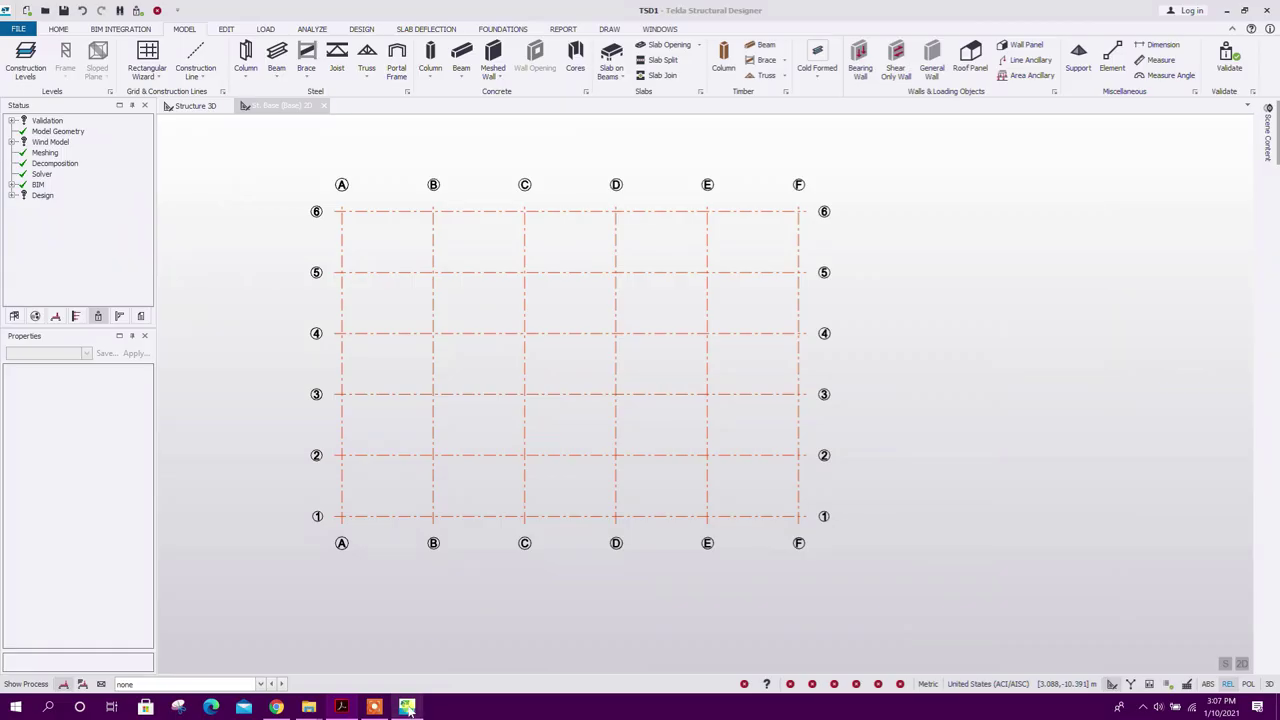
left_click(247, 52)
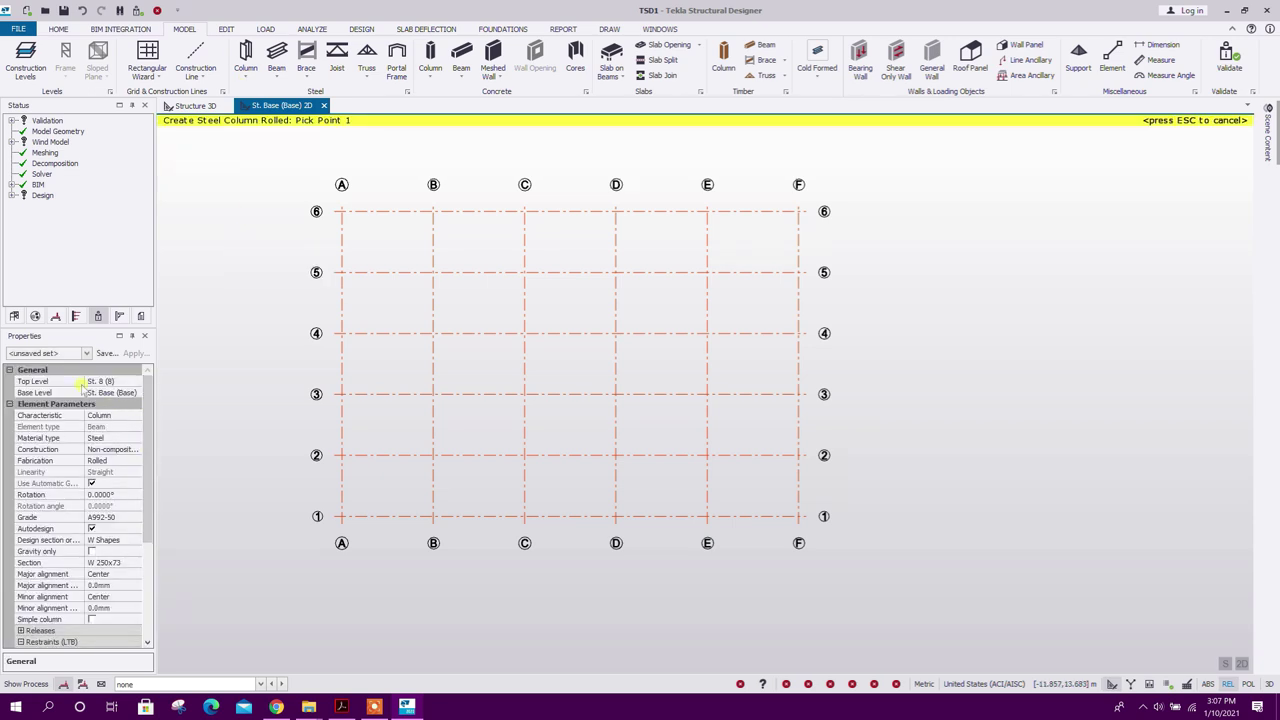
scroll(143, 428, "down", 5)
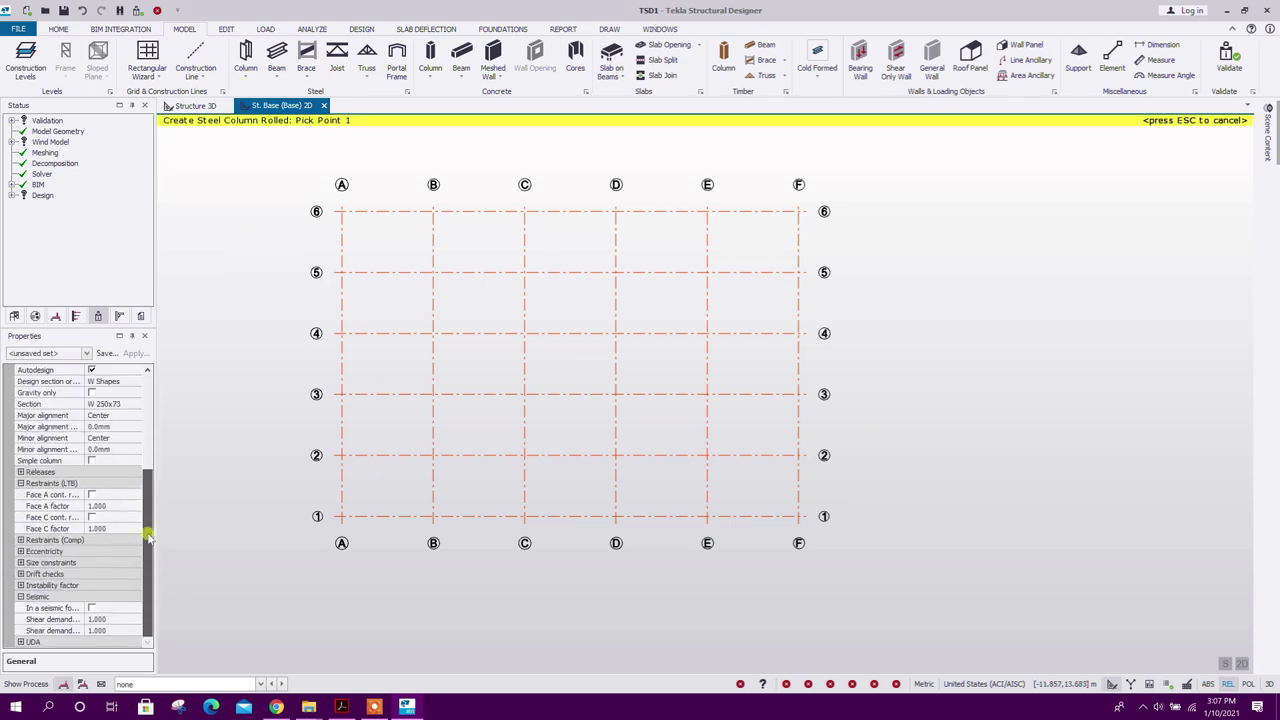
scroll(150, 428, "up", 5)
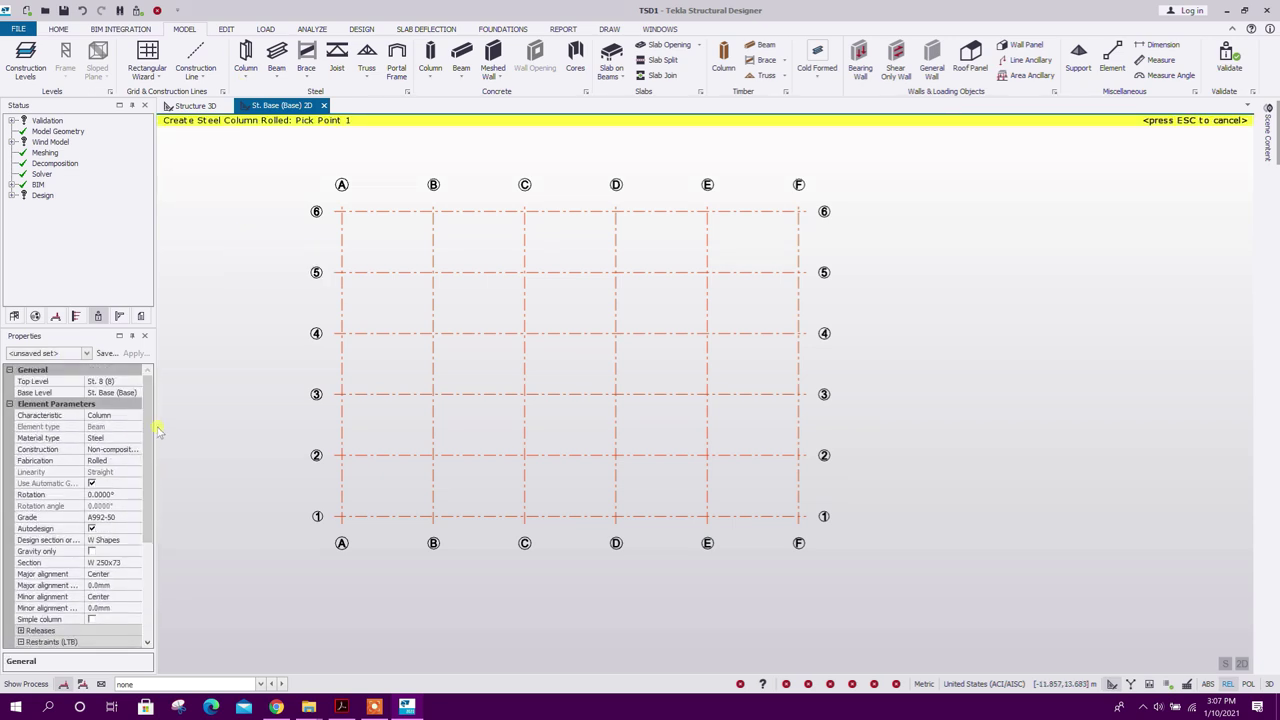
left_click(93, 528)
Step: Change the section of the steel column being created to W 310x107 from the W & M shapes
scroll(143, 510, "down", 5)
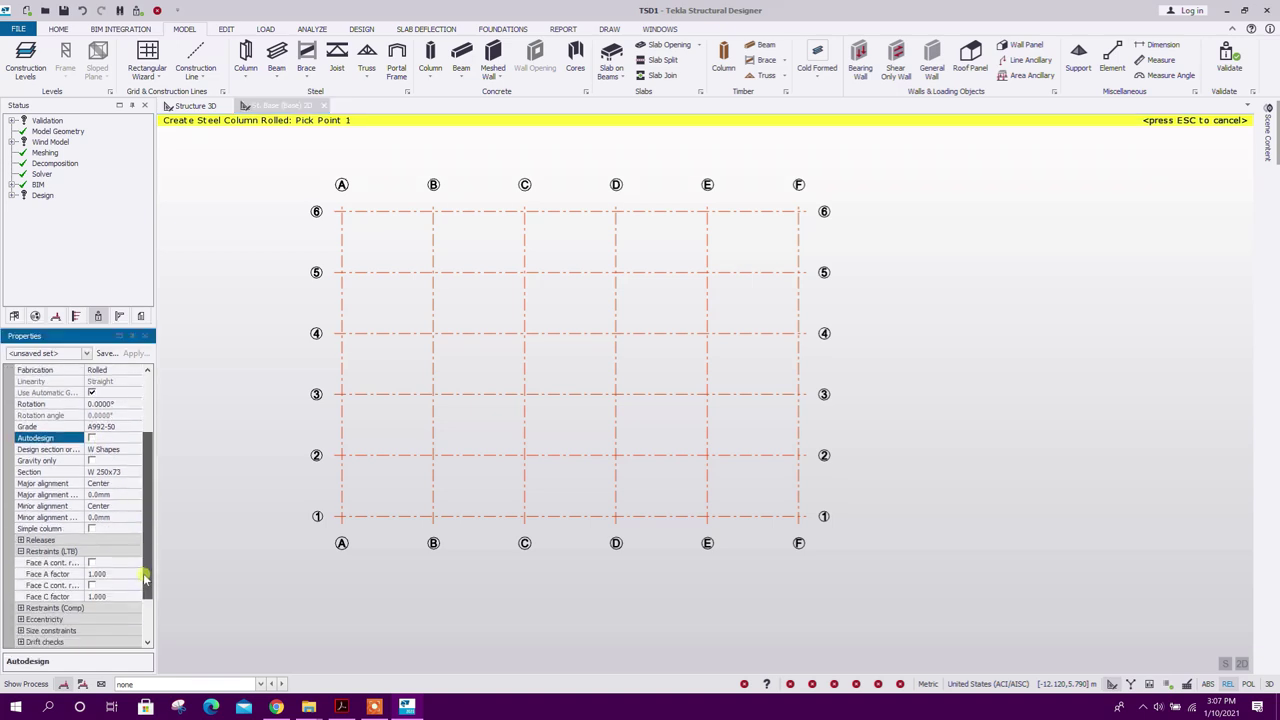
left_click(120, 404)
left_click(135, 404)
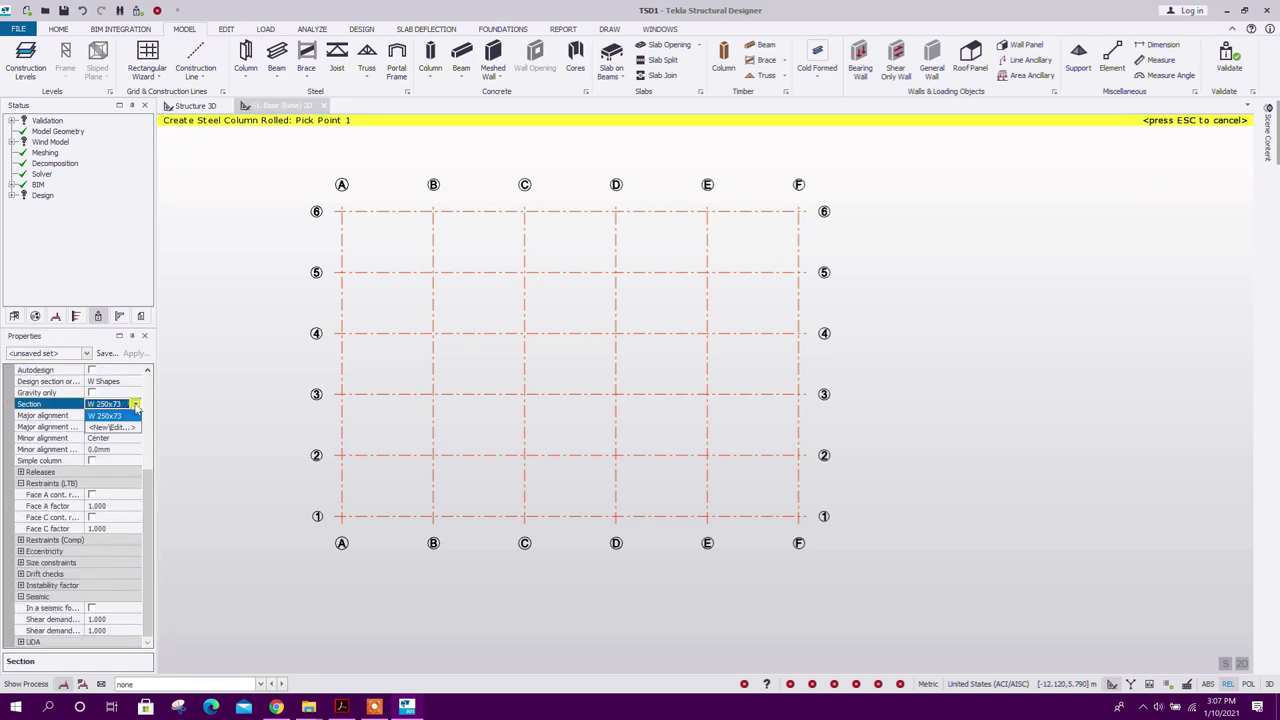
left_click(127, 427)
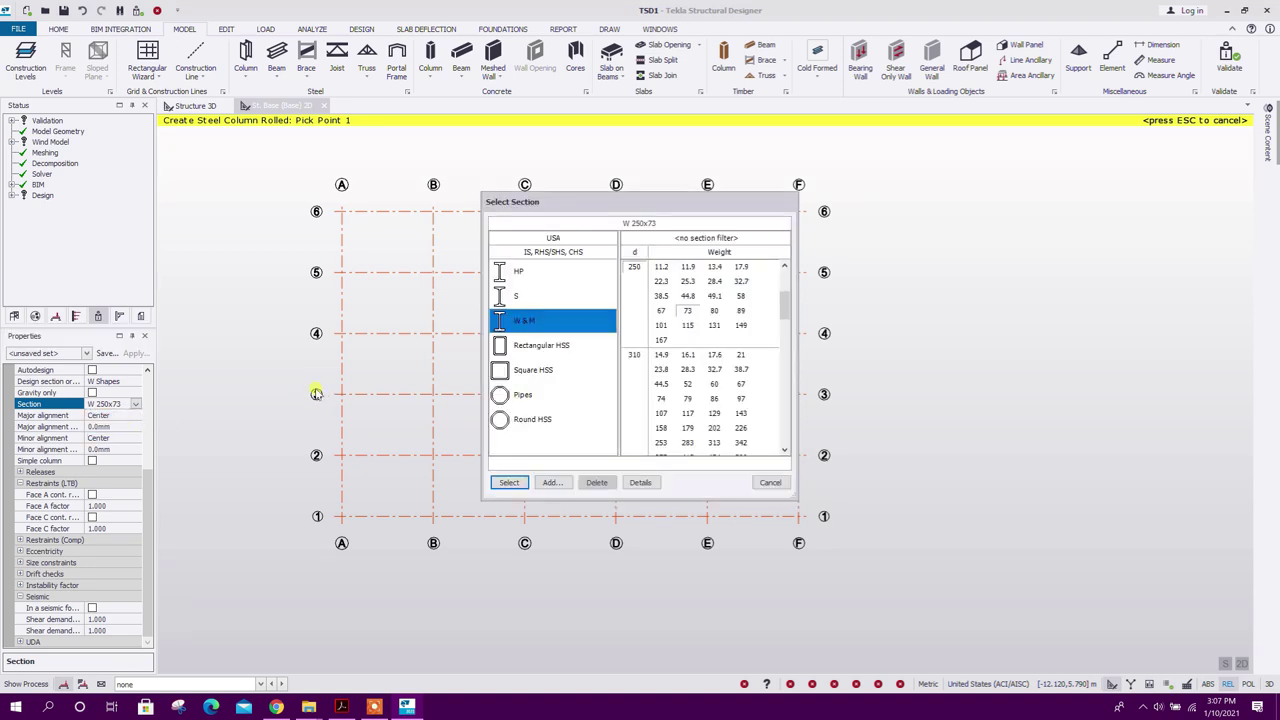
left_click(634, 354)
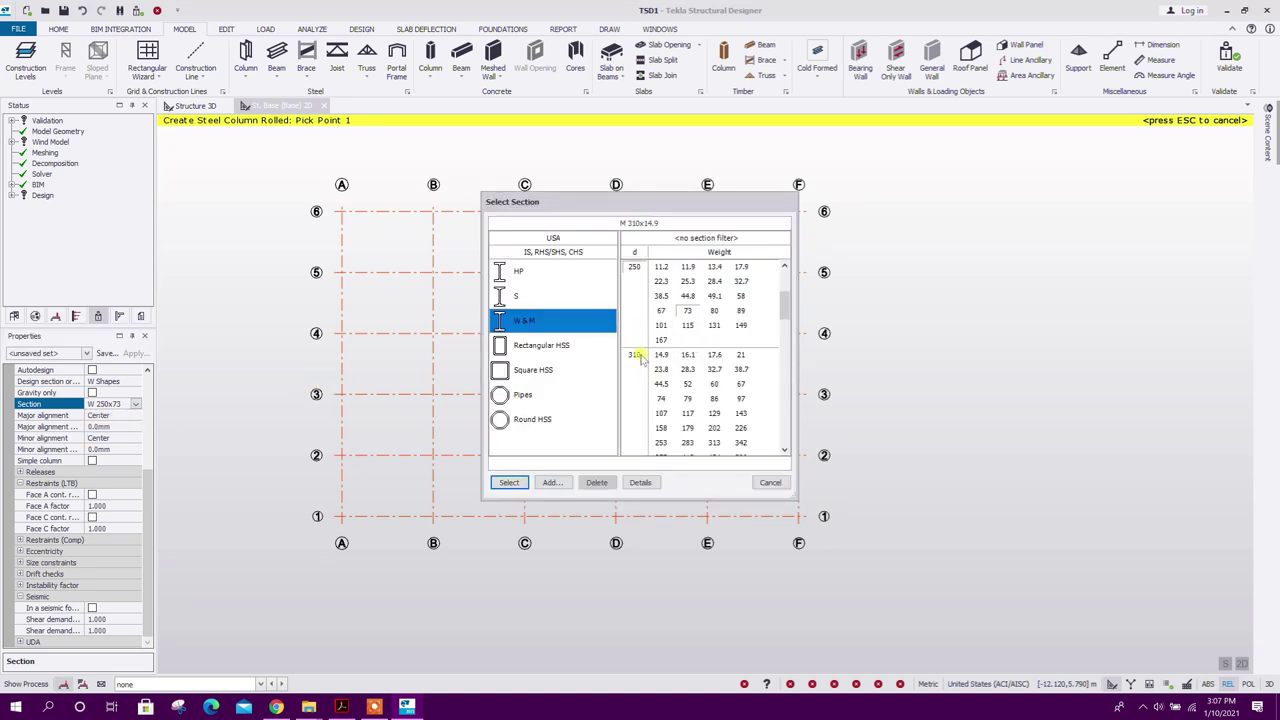
left_click(698, 382)
scroll(699, 377, "down", 1)
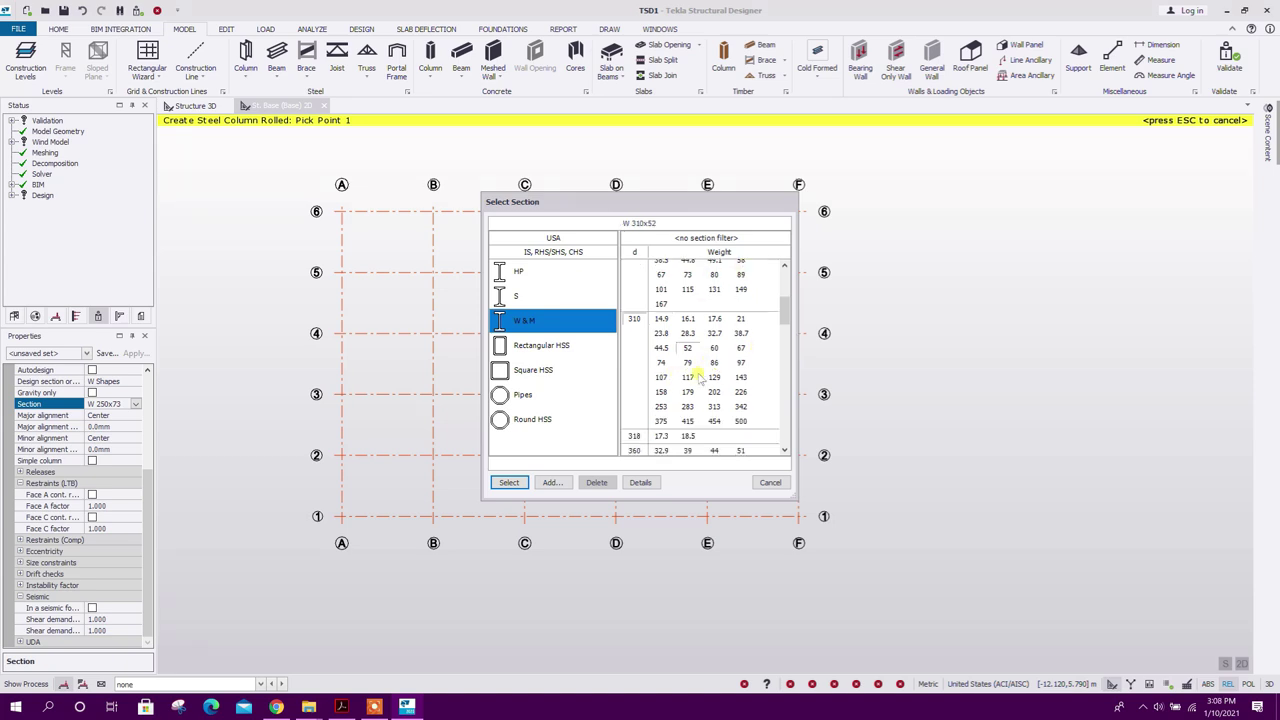
left_click(665, 378)
left_click(507, 483)
Step: Save the current column properties as a property set named Steel Column Rolled
left_click_drag(147, 530, 146, 445)
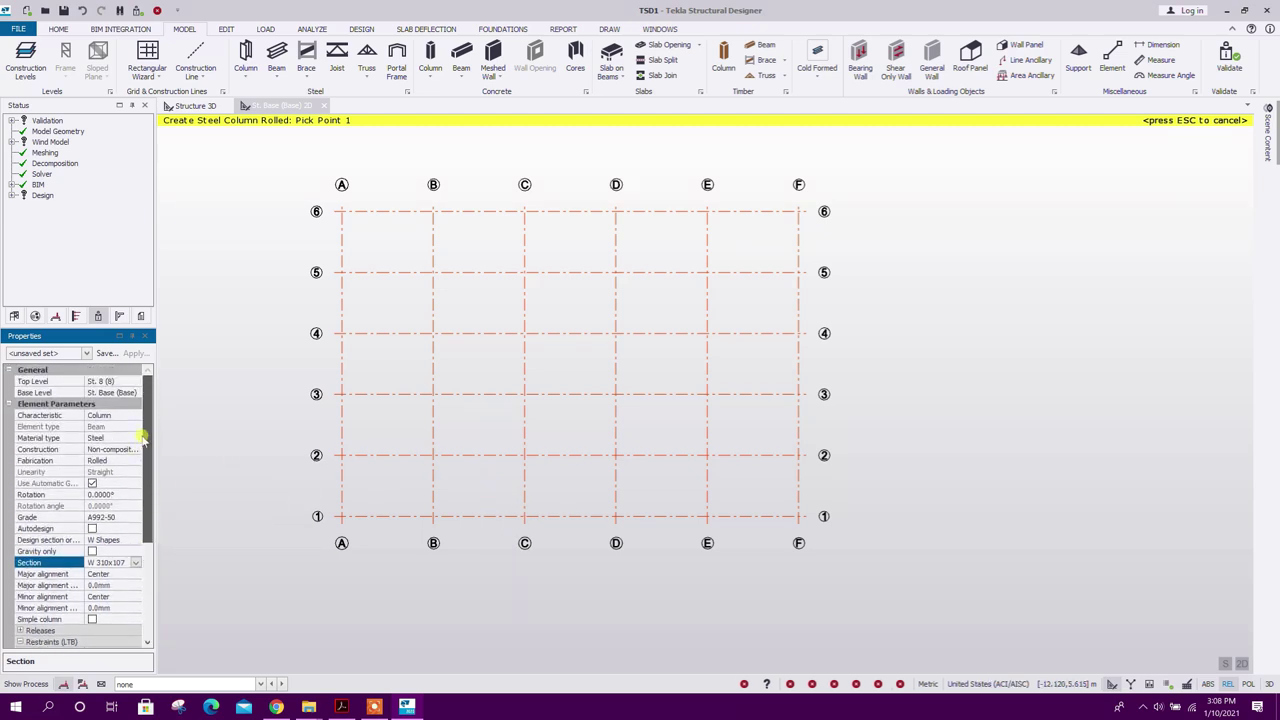
left_click(106, 355)
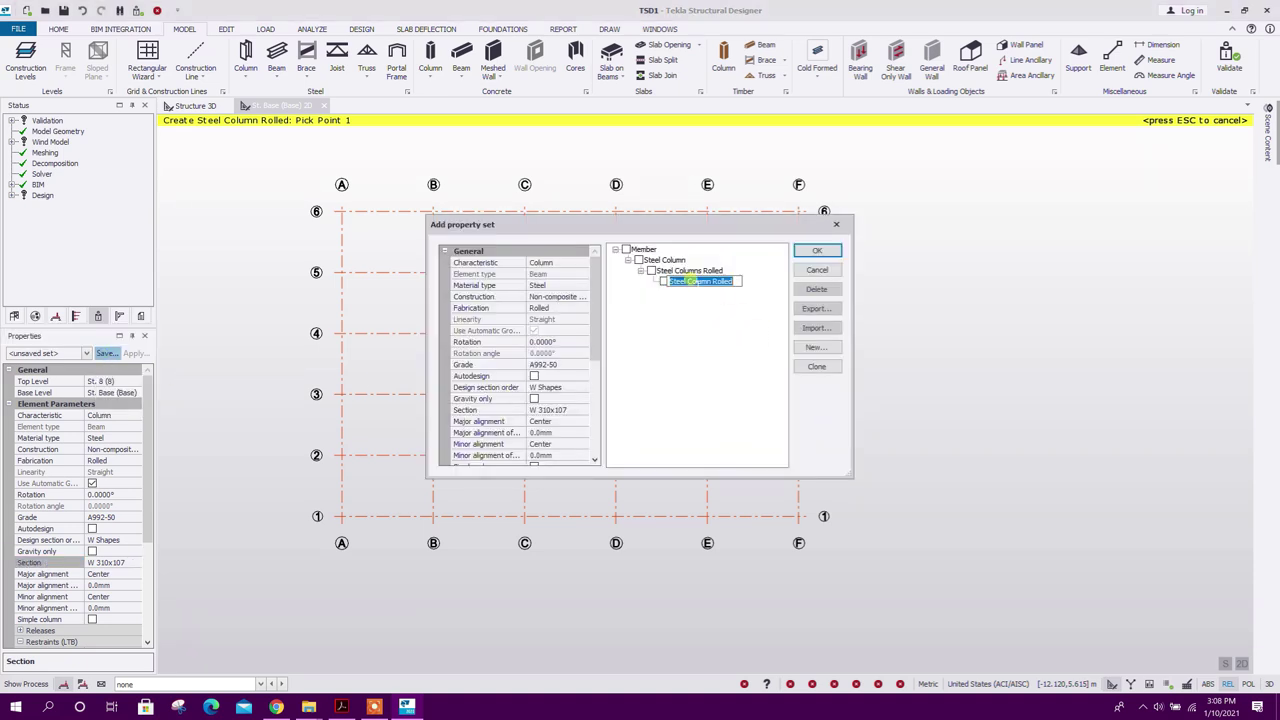
left_click(817, 252)
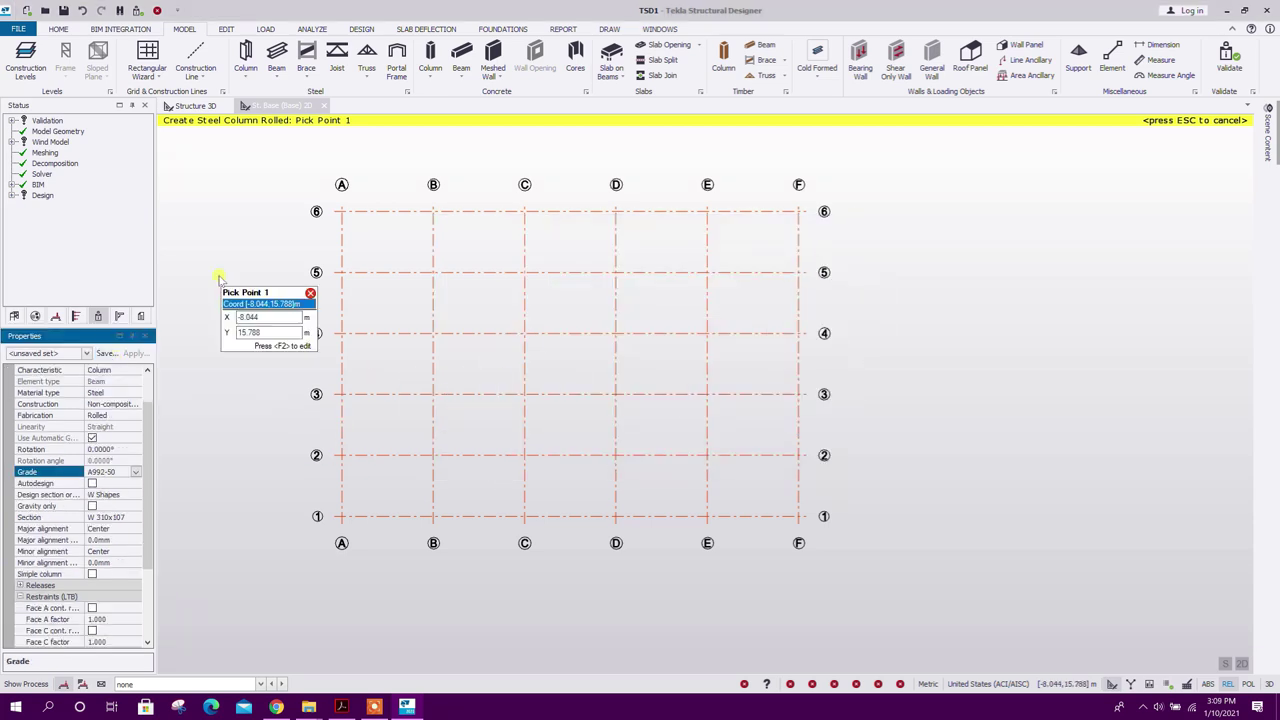
Step: Restart the steel column command with the saved Steel Column Rolled set and place columns at all grid intersections from A1 to F6
key("Escape")
middle_click_drag(229, 203, 254, 227)
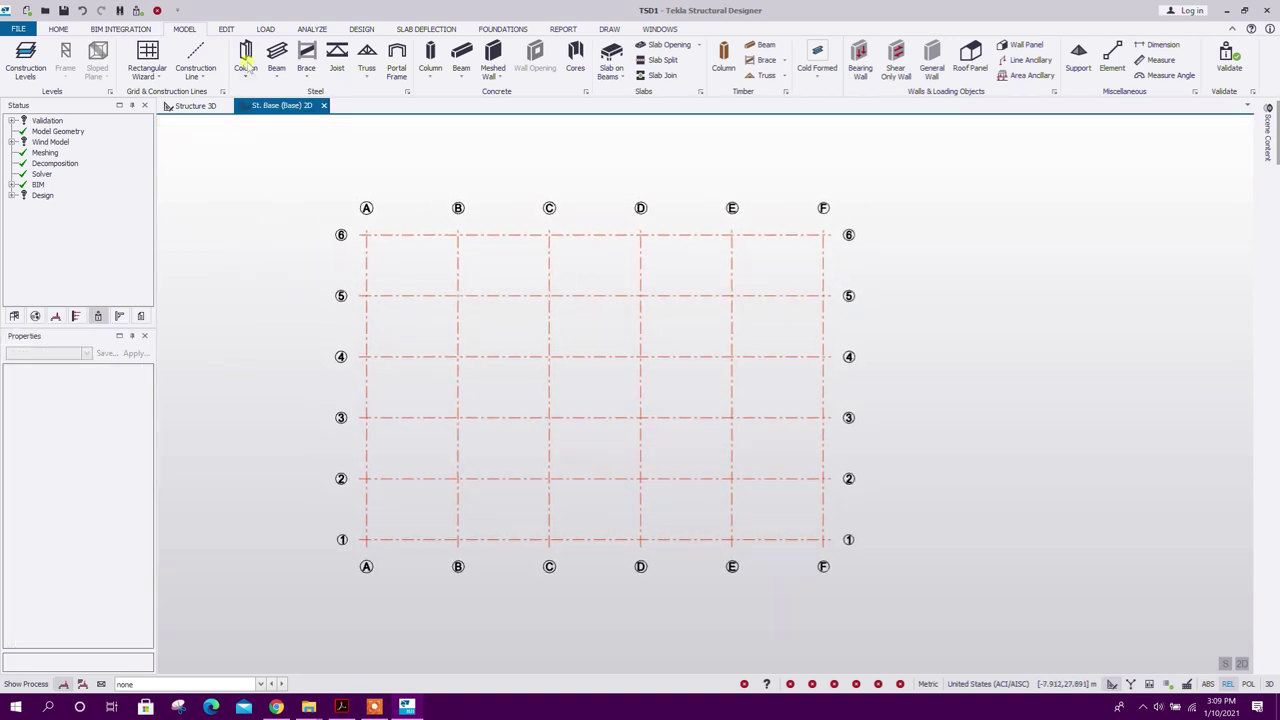
left_click(246, 64)
left_click(88, 354)
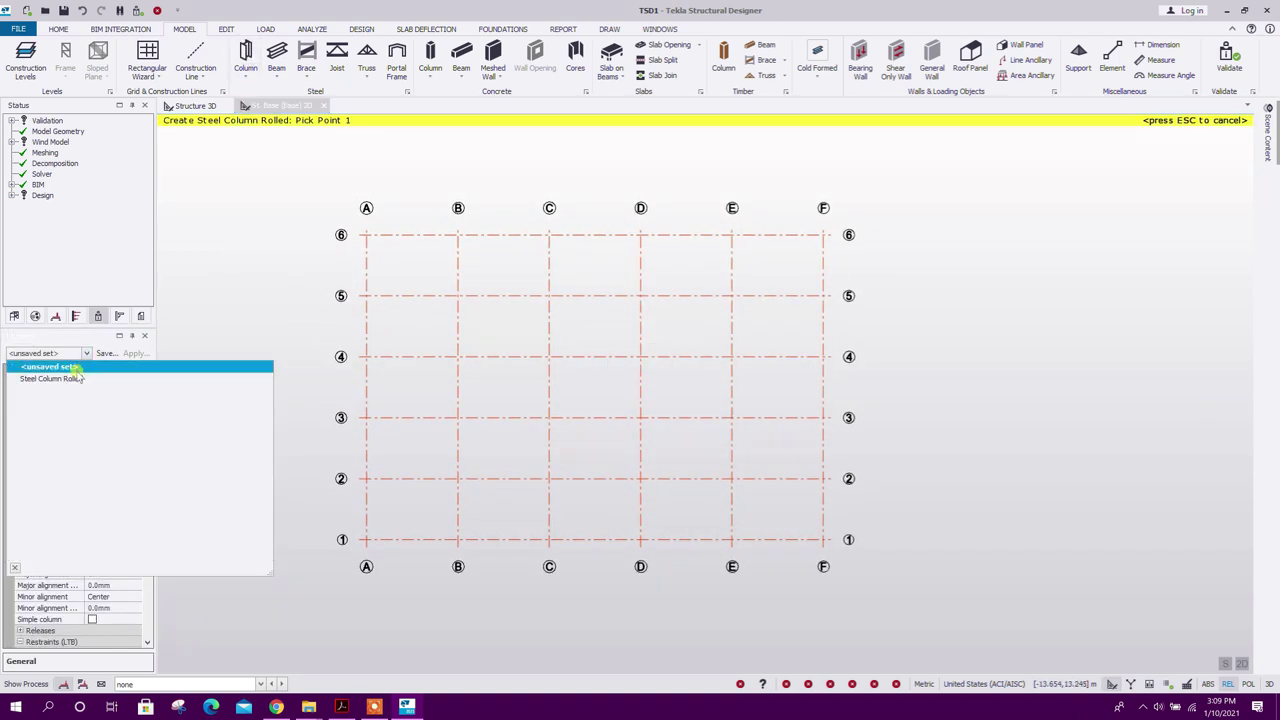
left_click(54, 384)
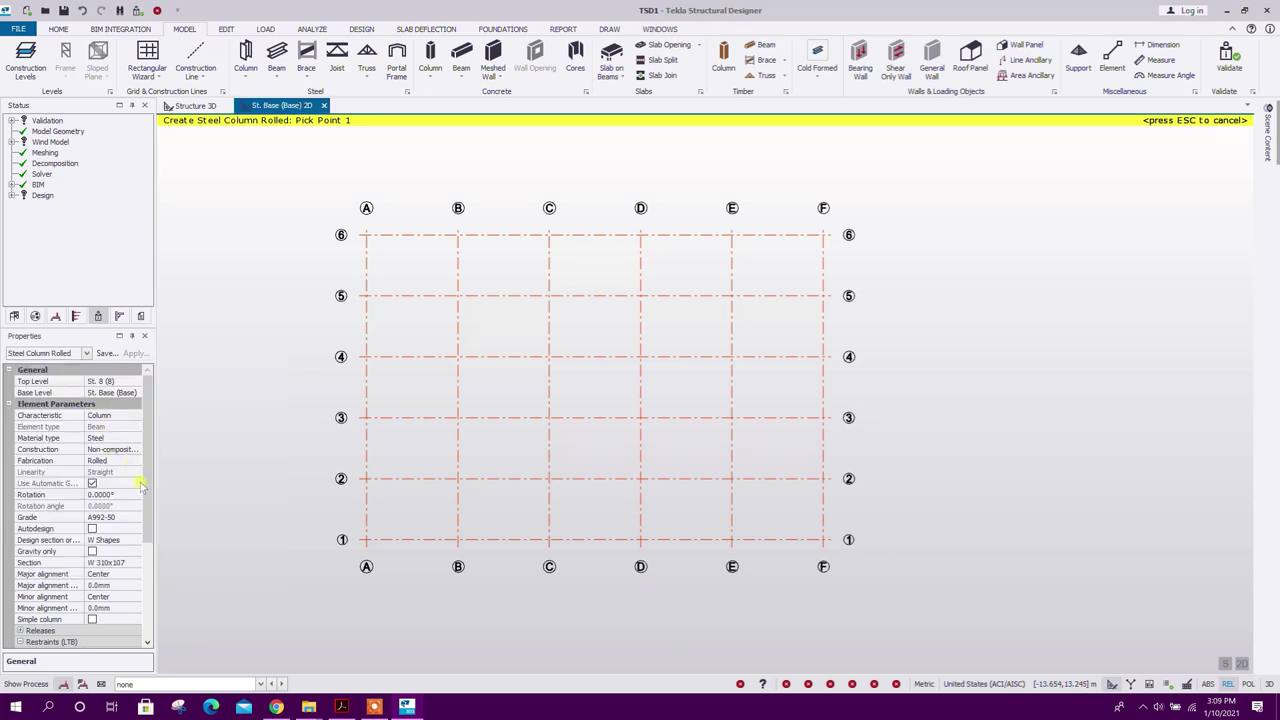
left_click_drag(149, 500, 150, 437)
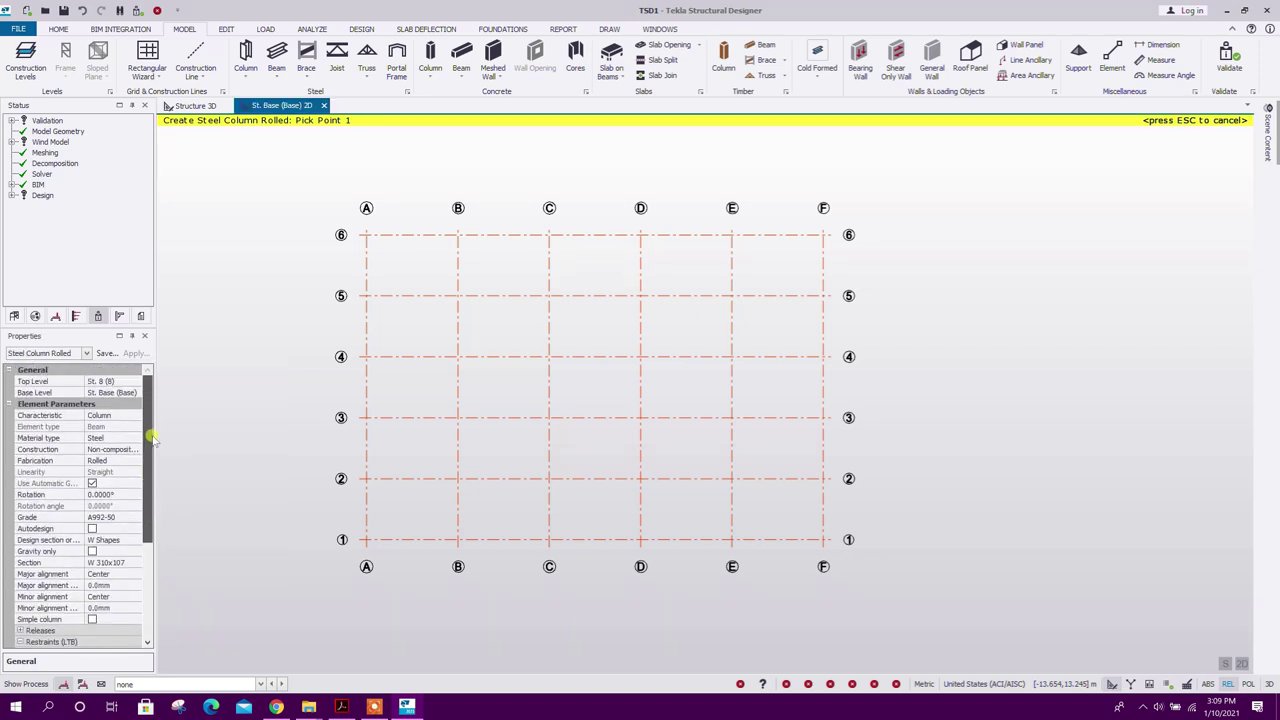
left_click_drag(149, 443, 149, 543)
left_click_drag(300, 180, 835, 565)
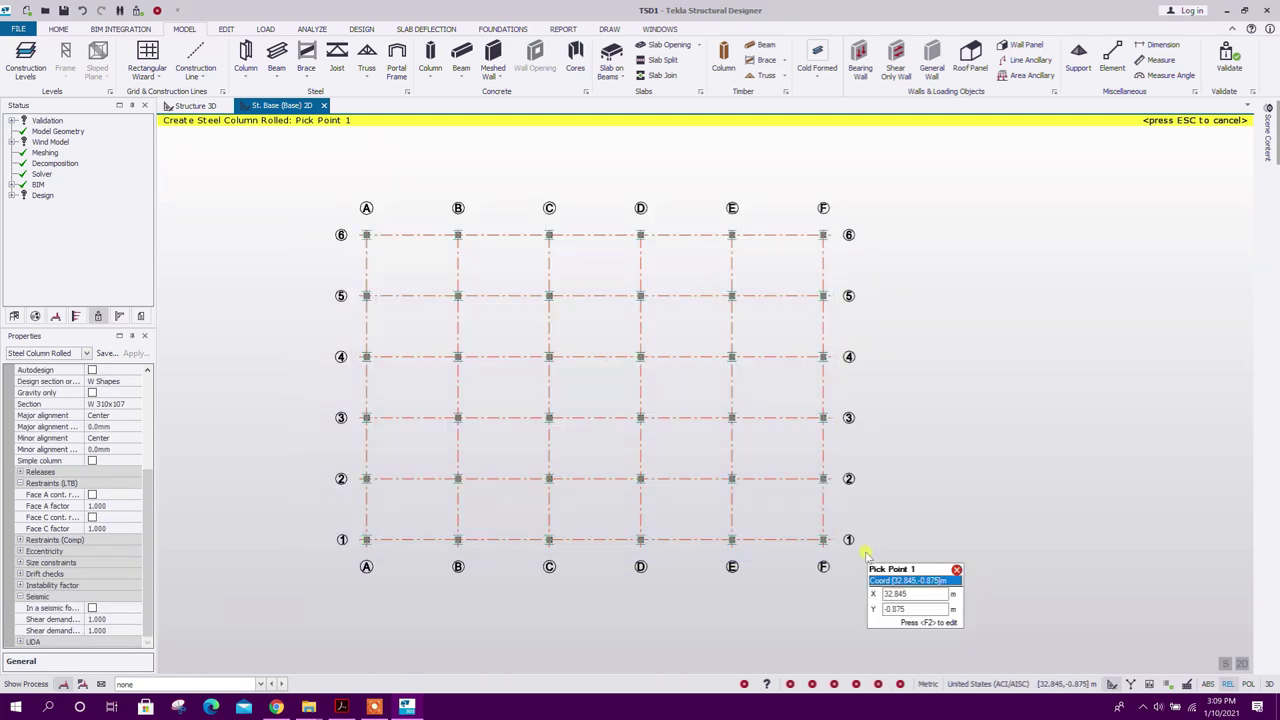
middle_click_drag(534, 409, 492, 439)
key("Escape")
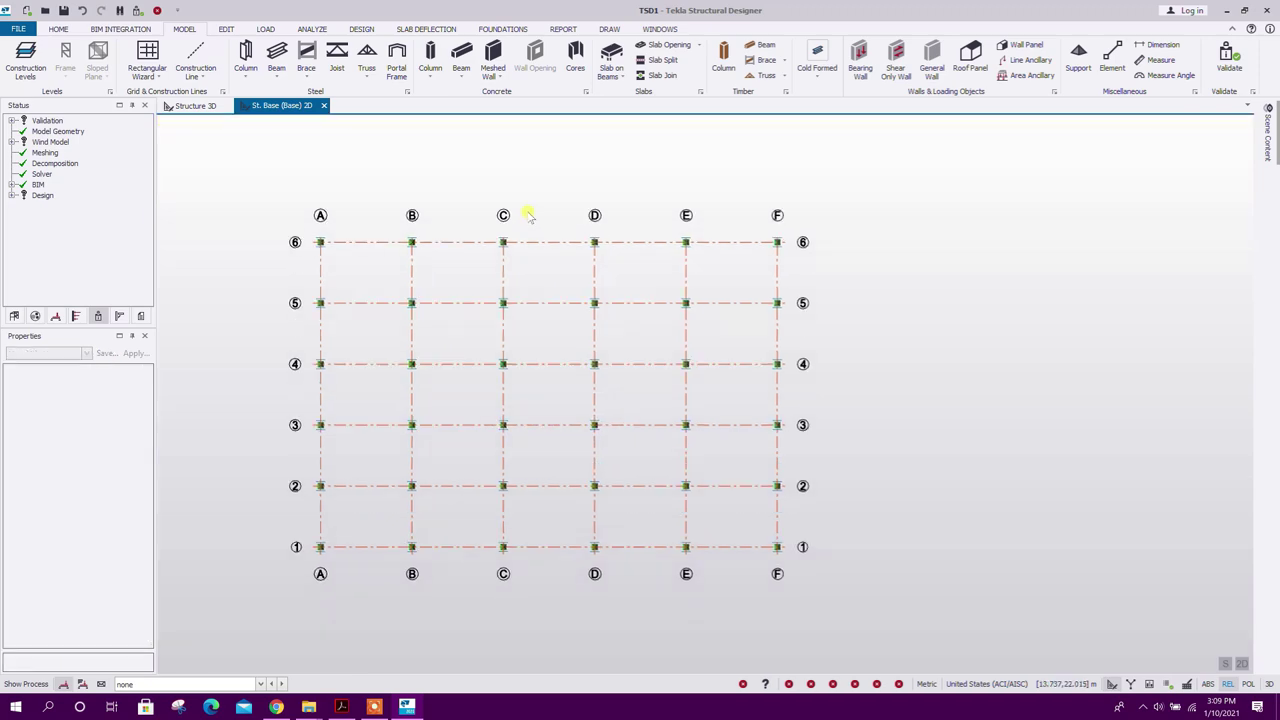
Step: In the 3D structure view, select all the columns and change the section of all stacks to W 460x193
left_click(197, 106)
scroll(849, 394, "down", 5)
left_click_drag(849, 394, 371, 214)
scroll(139, 429, "down", 5)
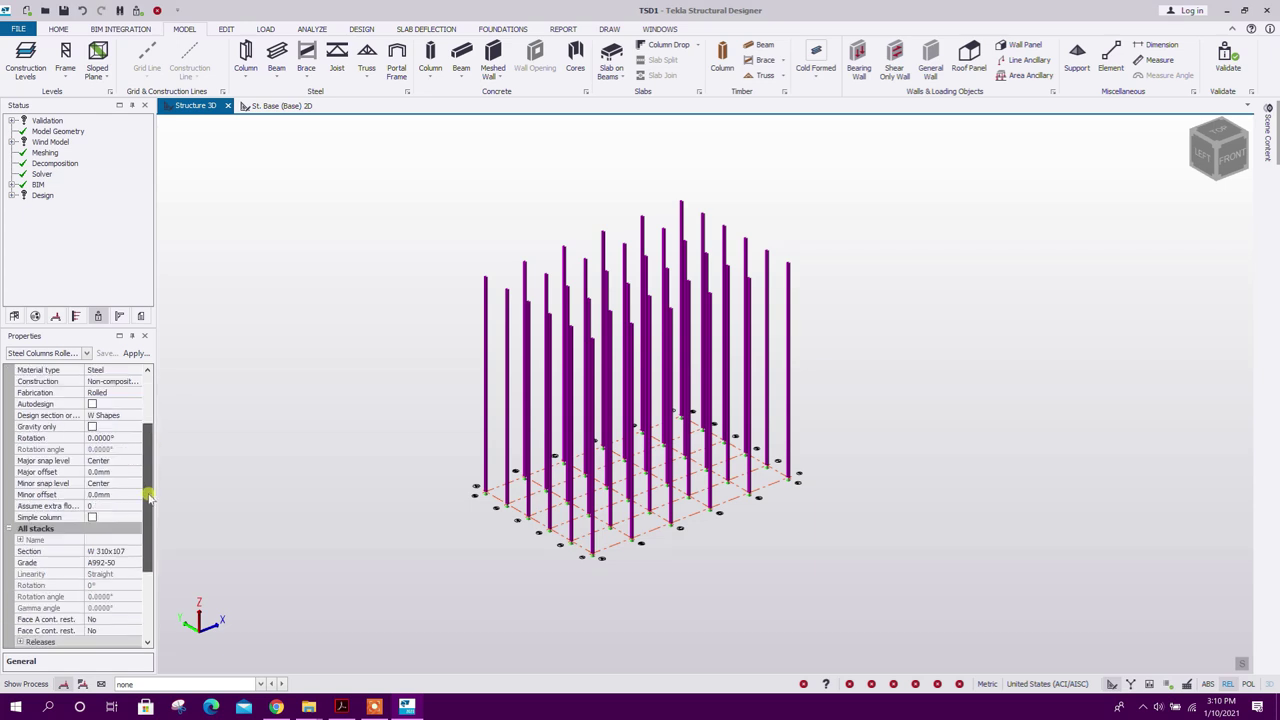
left_click(136, 427)
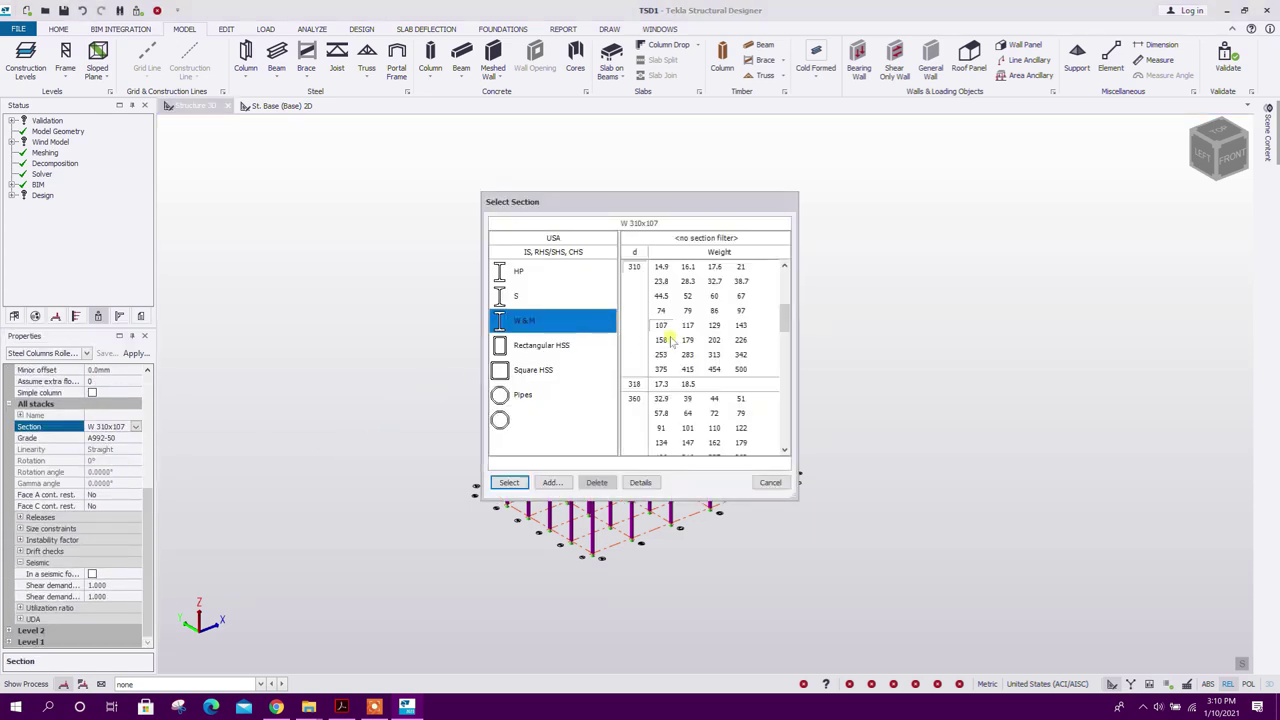
scroll(700, 340, "down", 1)
scroll(760, 420, "down", 2)
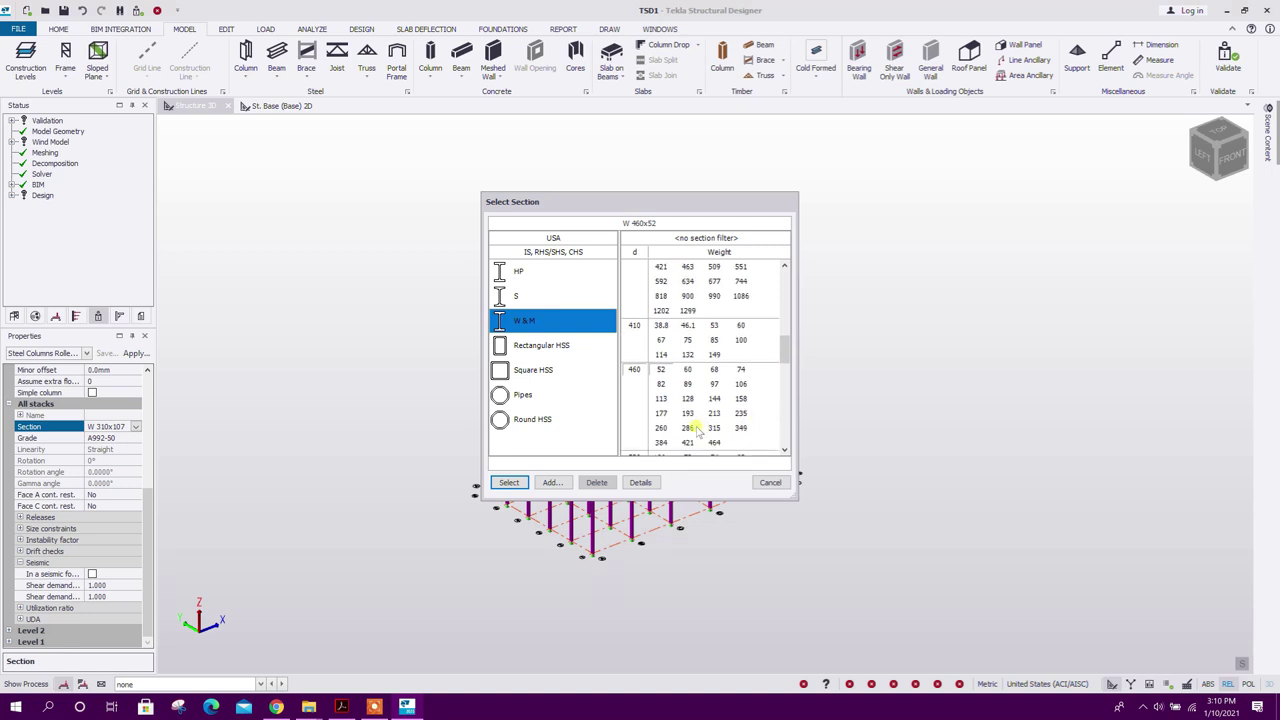
left_click(688, 414)
left_click(509, 482)
left_click(866, 402)
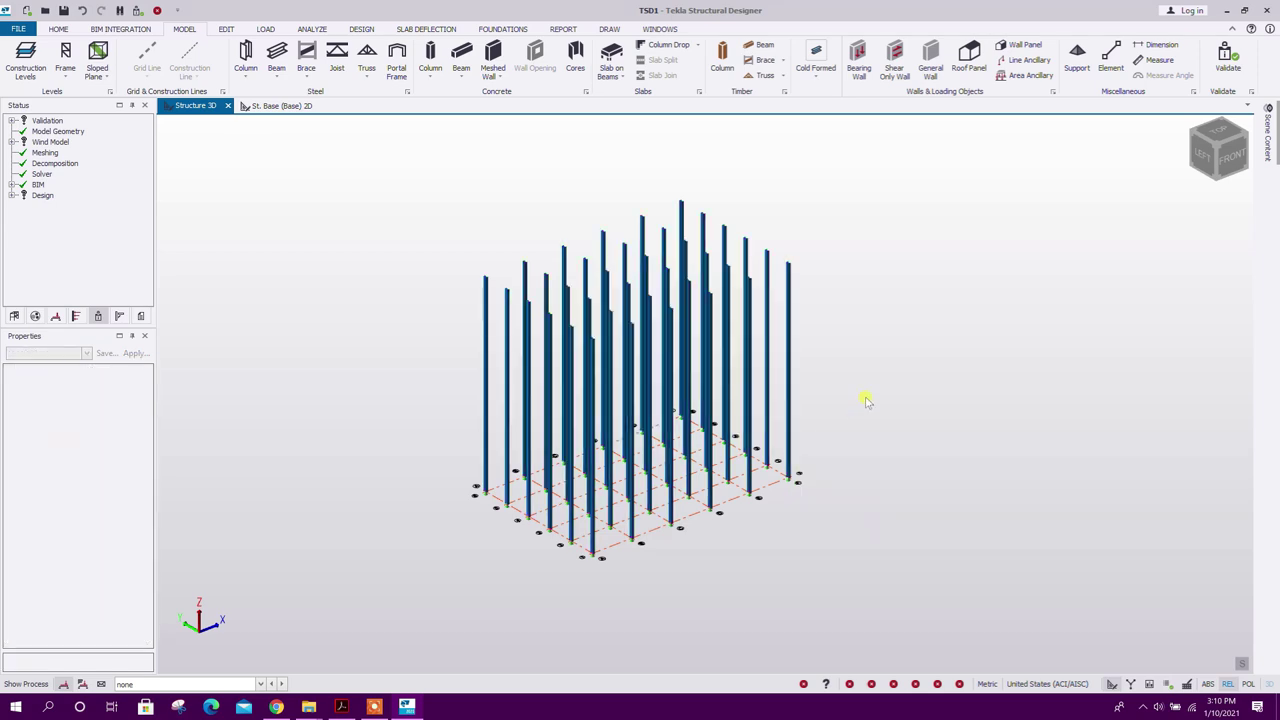
Step: Select all the columns again and set their top level to St. 6 (6)
scroll(890, 378, "up", 2)
right_click(948, 483)
left_click(890, 354)
left_click_drag(894, 374, 352, 204)
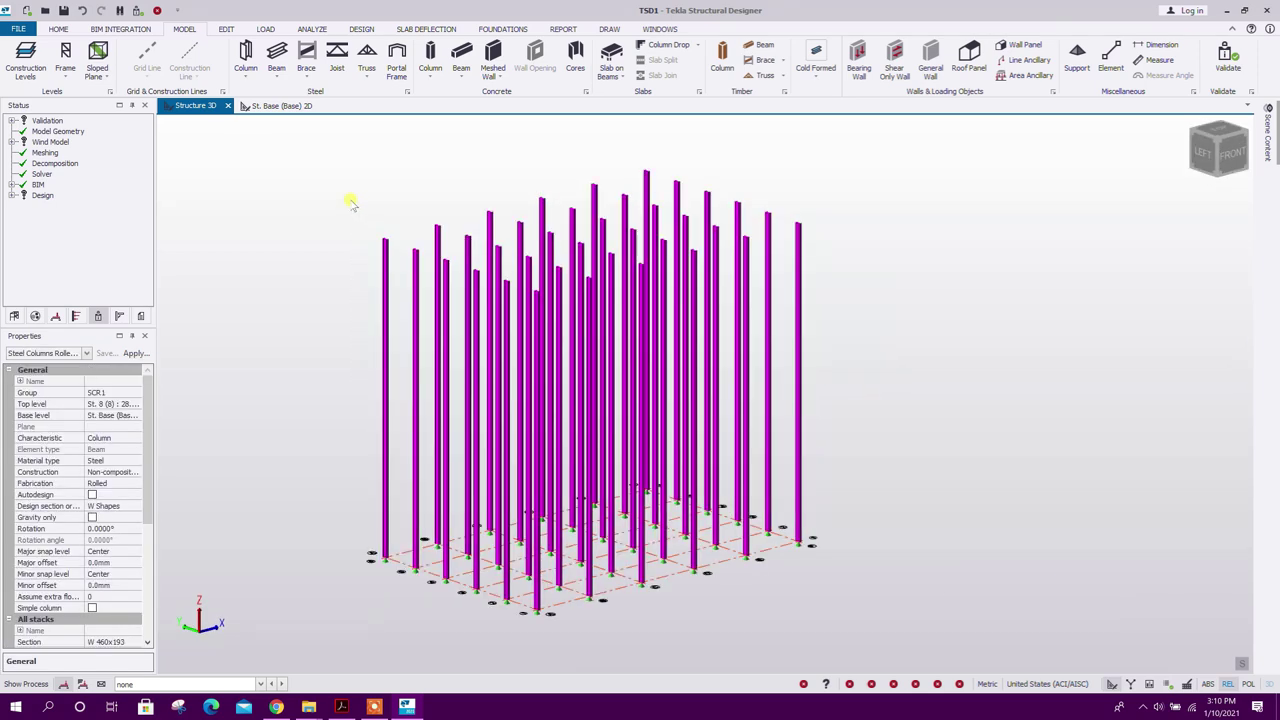
left_click(130, 404)
left_click(136, 404)
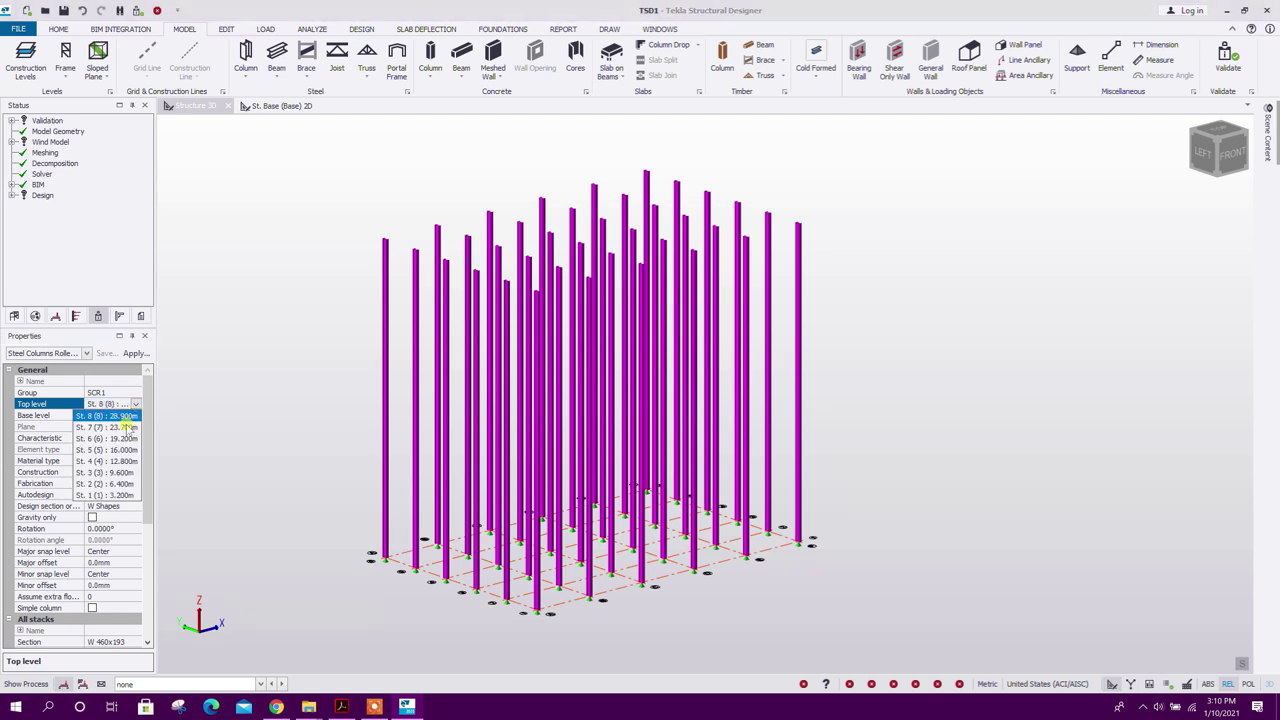
left_click(118, 438)
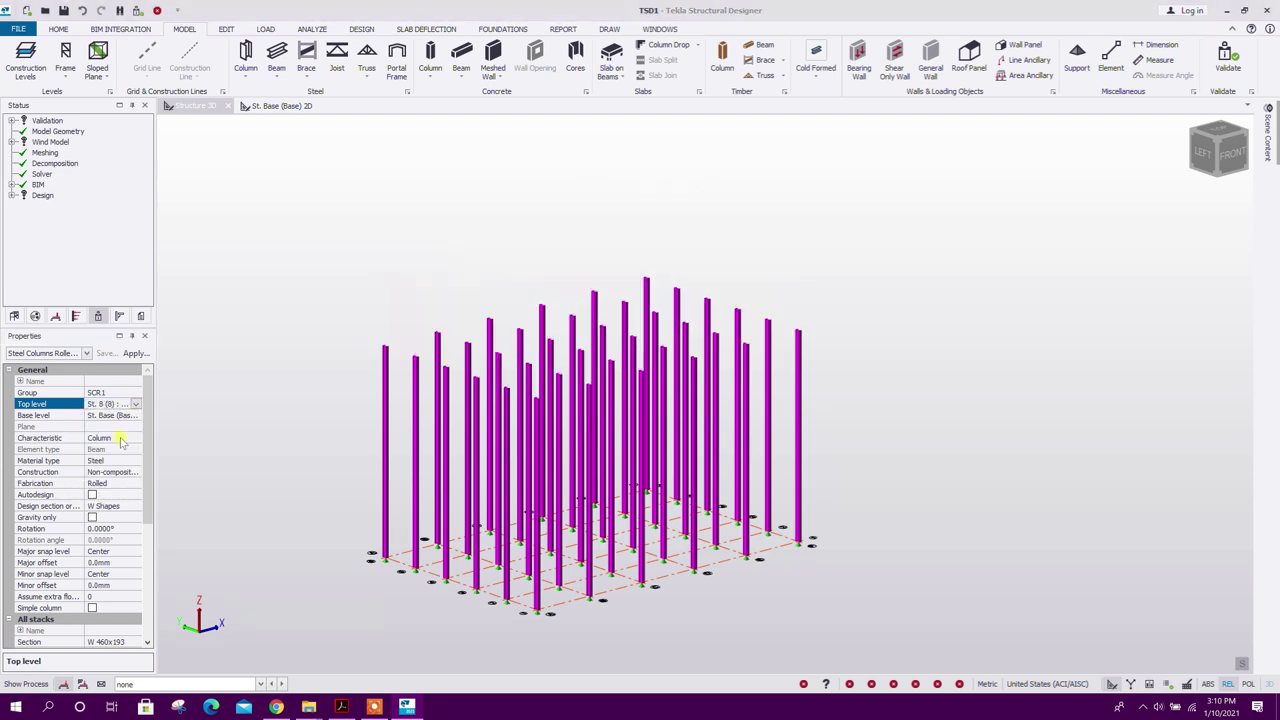
left_click(331, 236)
Step: Expand the structure's levels and open the 2D plan view of level St. 1 (1)
left_click(14, 316)
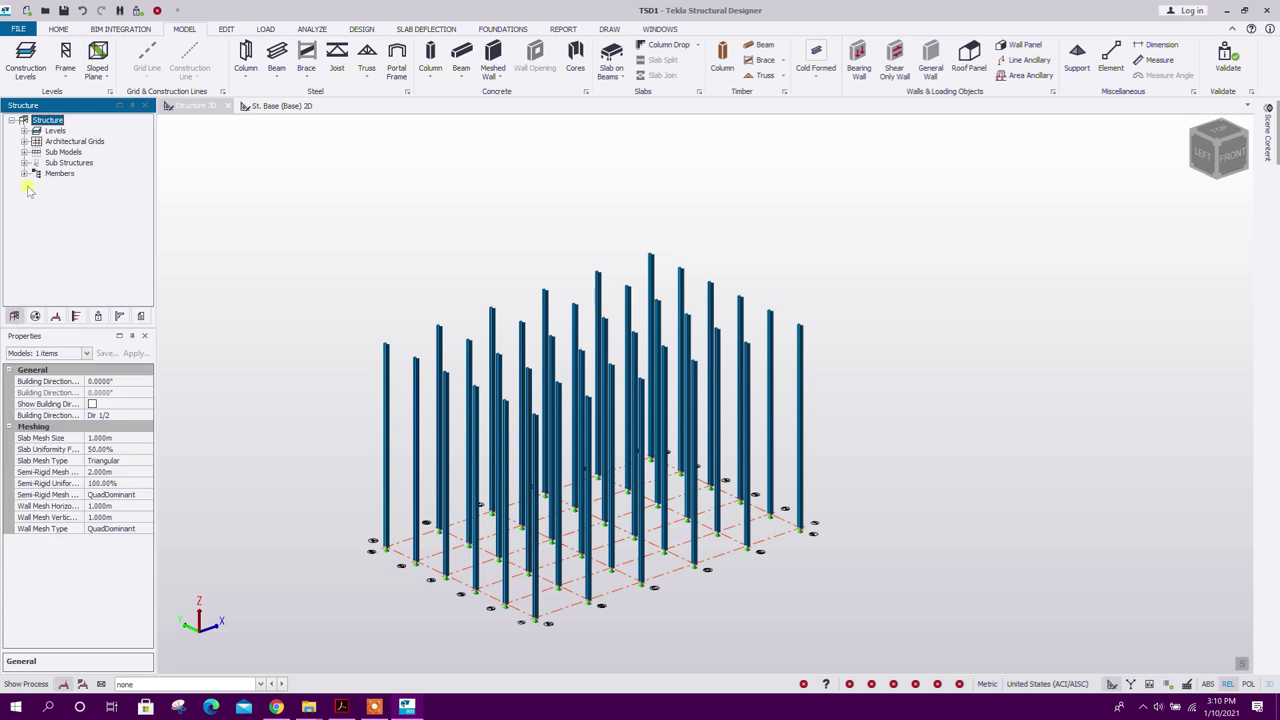
left_click(24, 131)
left_click(74, 216)
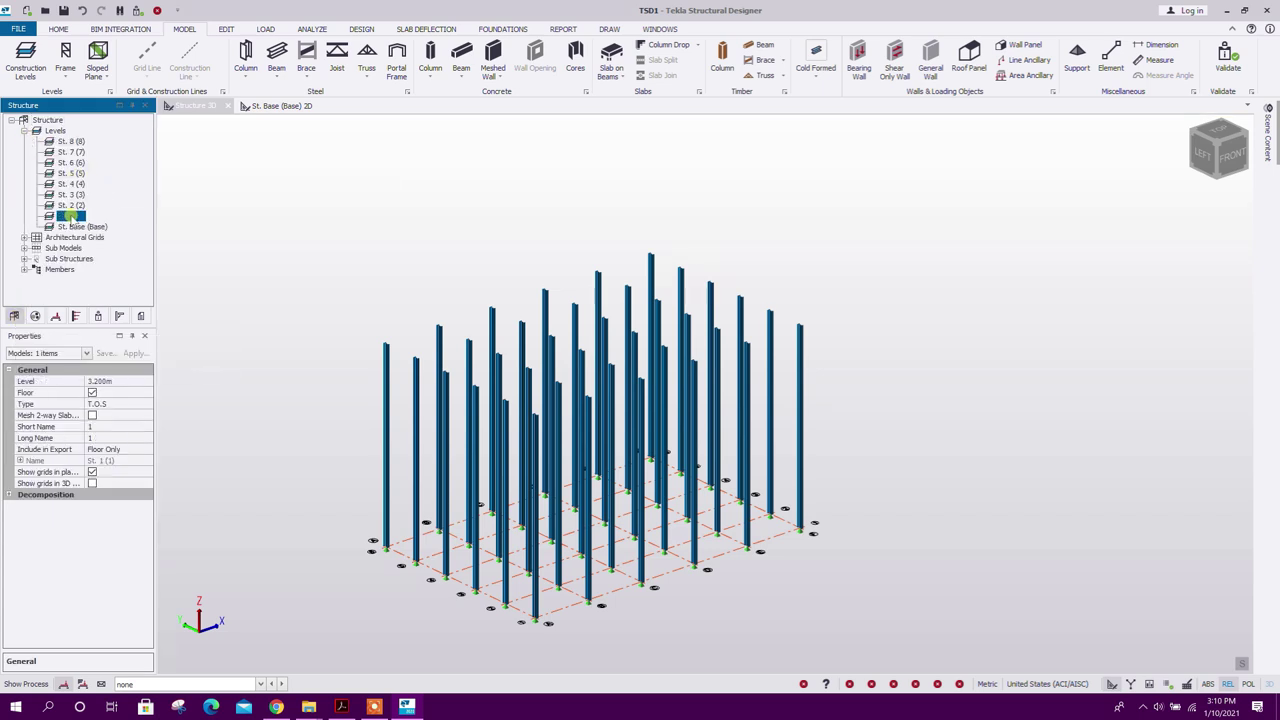
double_click(79, 218)
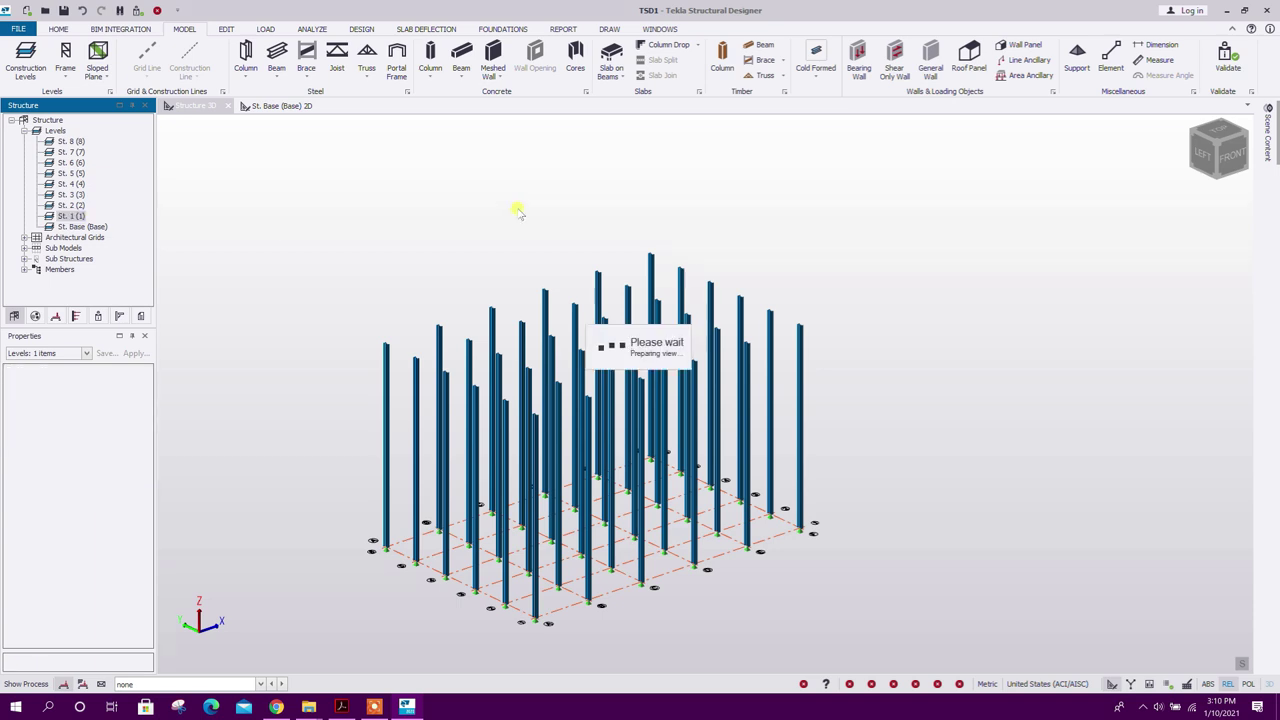
scroll(560, 450, "up", 1)
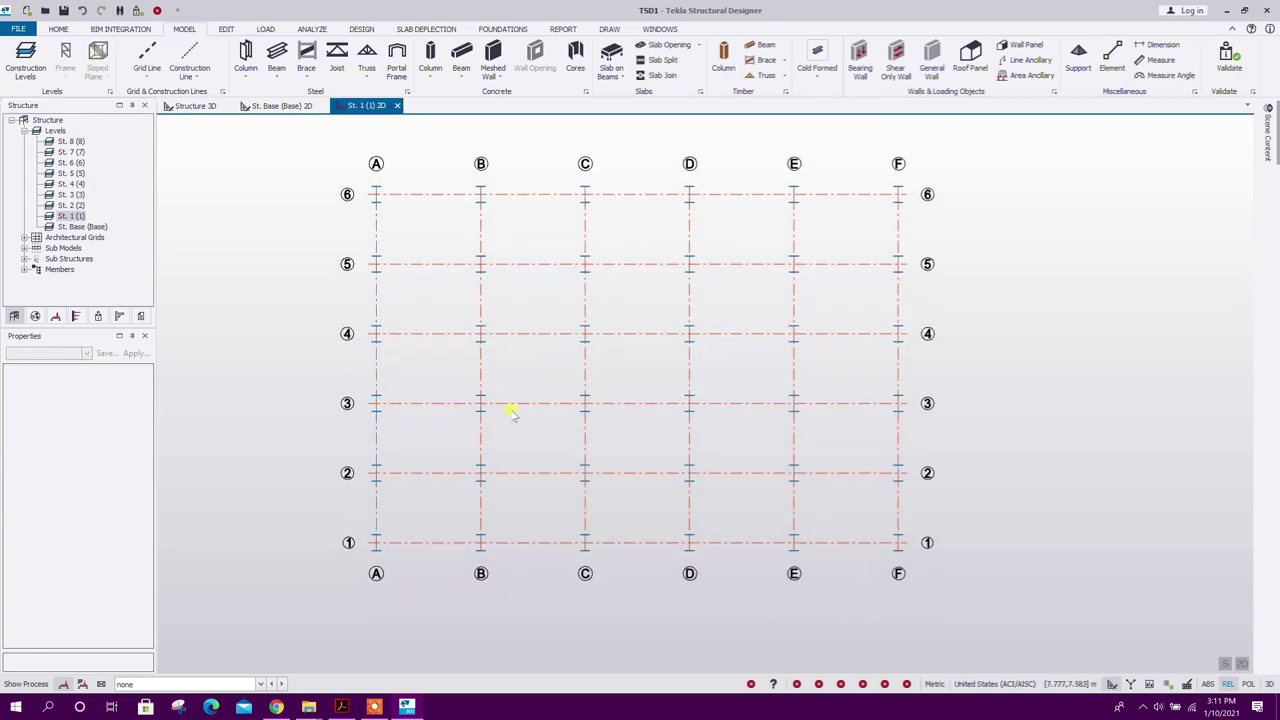
Step: Rotate the interior columns on grid lines B to E and 2 to 5 a quarter turn
left_click_drag(440, 236, 836, 518)
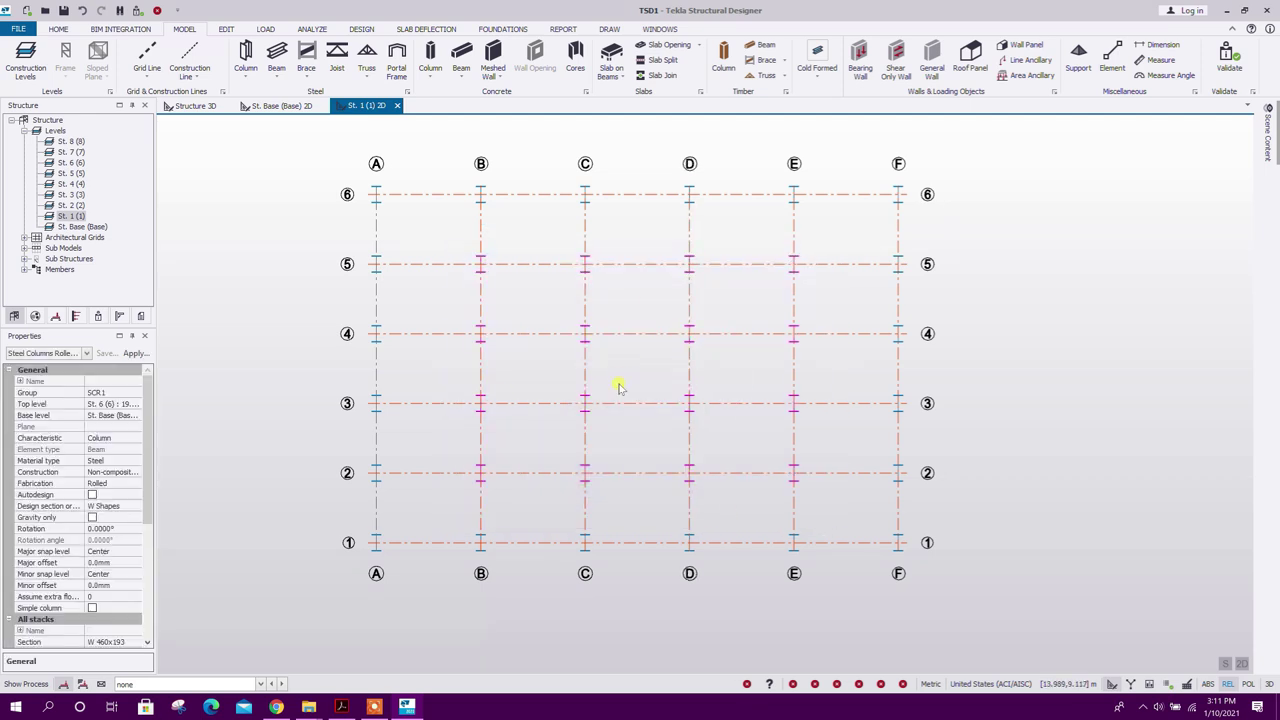
scroll(123, 461, "down", 2)
left_click(123, 461)
left_click(135, 461)
left_click(134, 486)
left_click(1051, 329)
middle_click_drag(988, 355, 933, 382)
Step: Start a rolled non-composite steel beam and expand its camber and size constraint properties
left_click(276, 58)
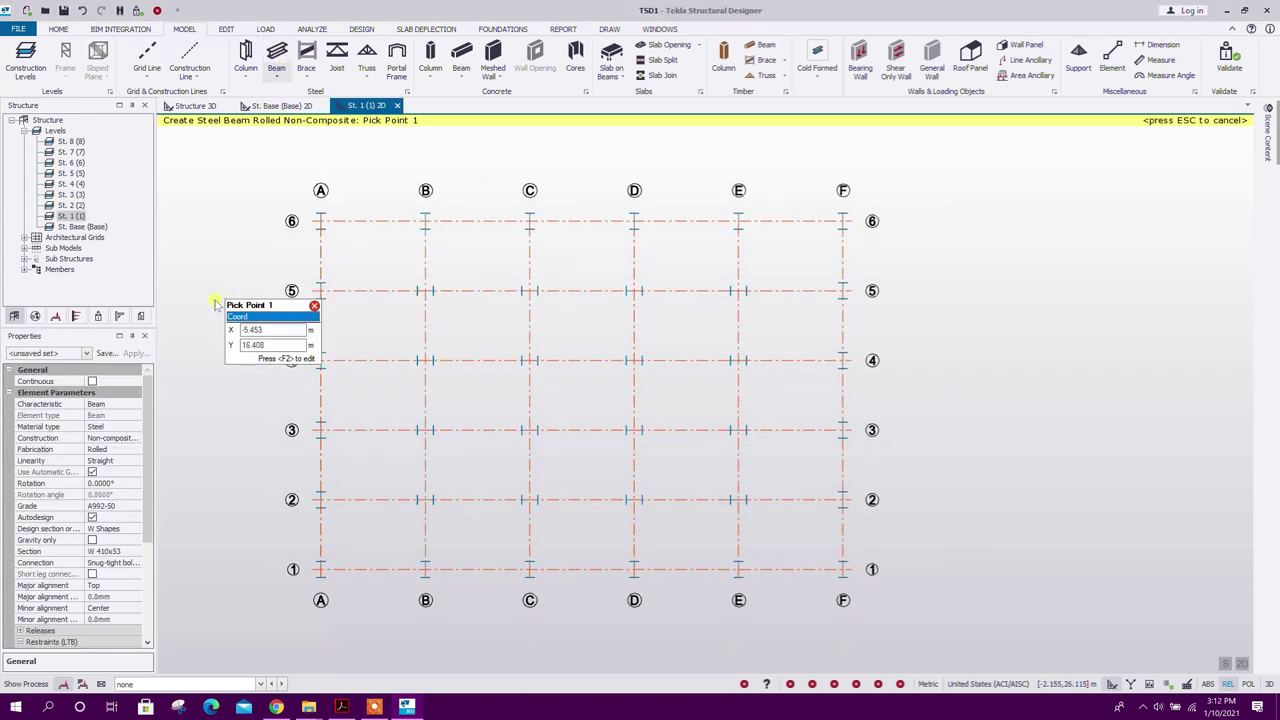
left_click(65, 551)
scroll(65, 553, "down", 5)
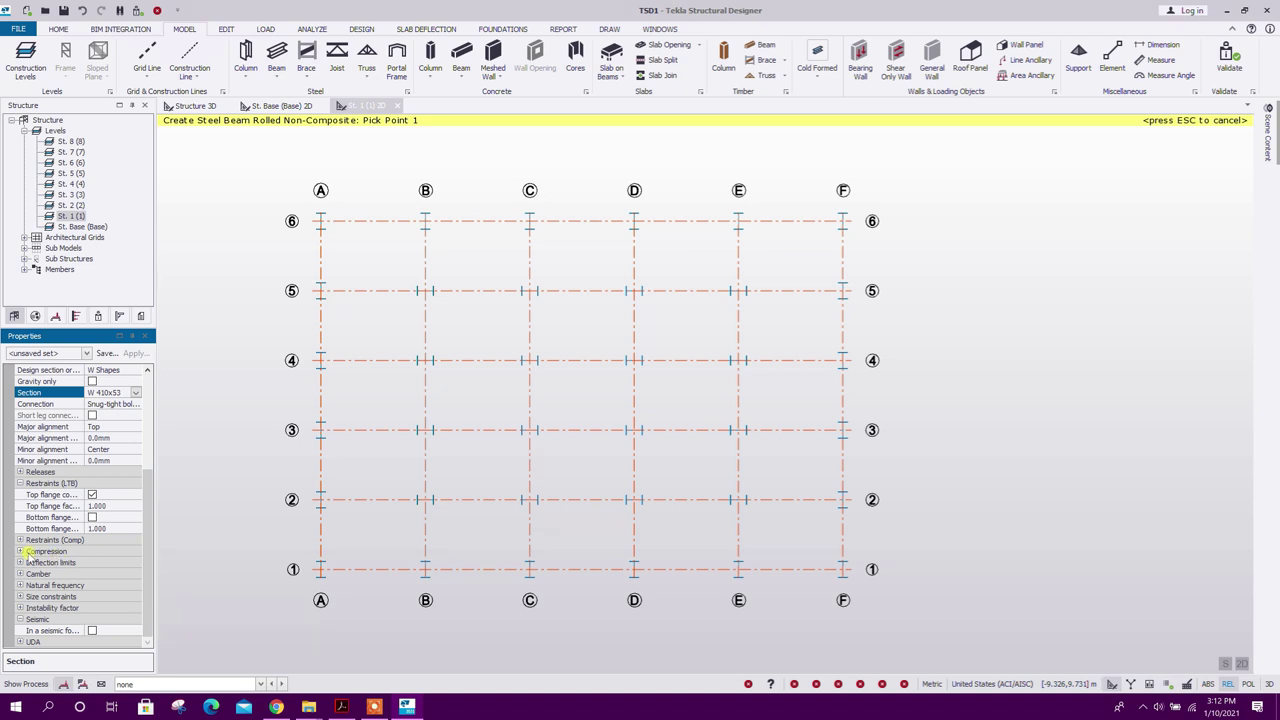
left_click(20, 573)
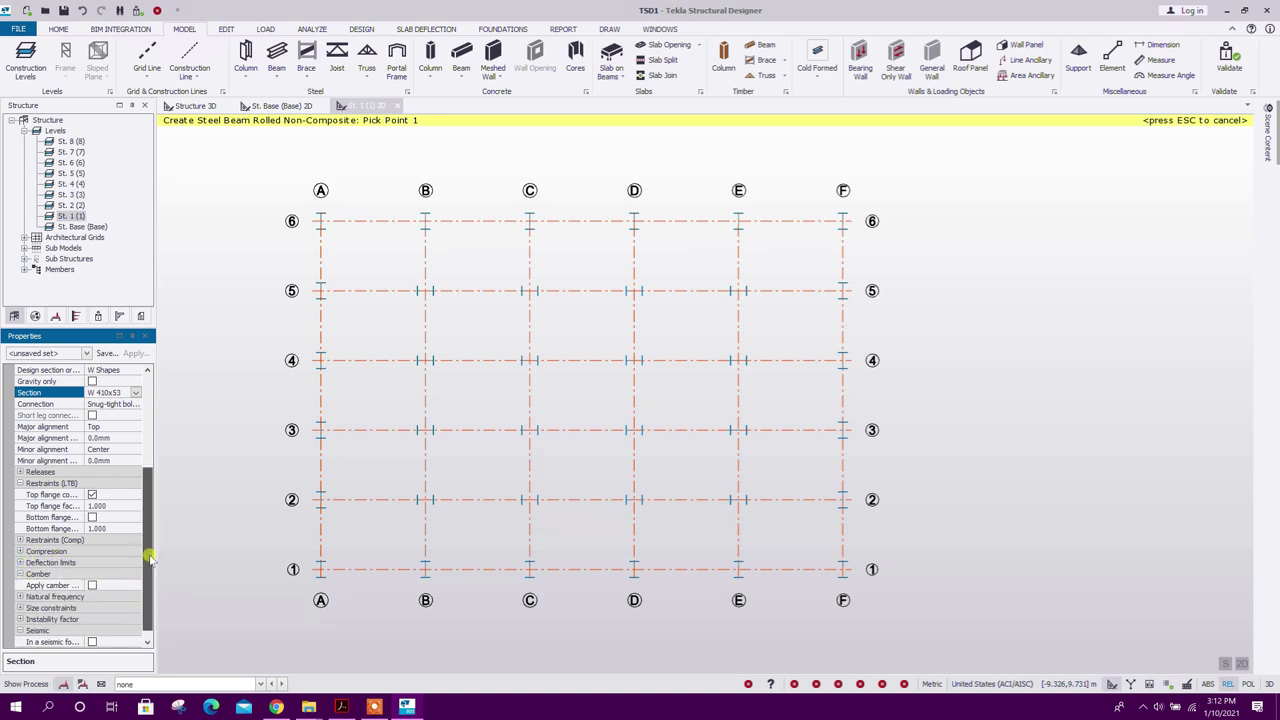
scroll(146, 596, "down", 1)
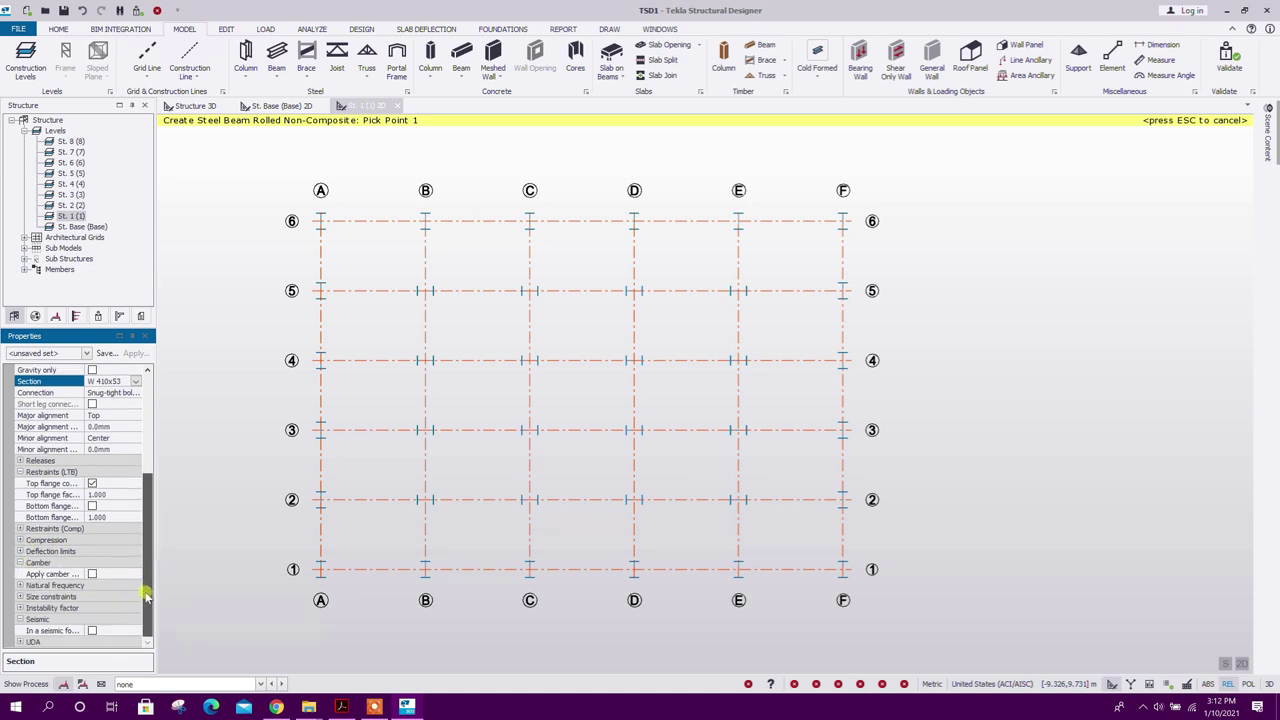
left_click(21, 596)
scroll(140, 610, "down", 2)
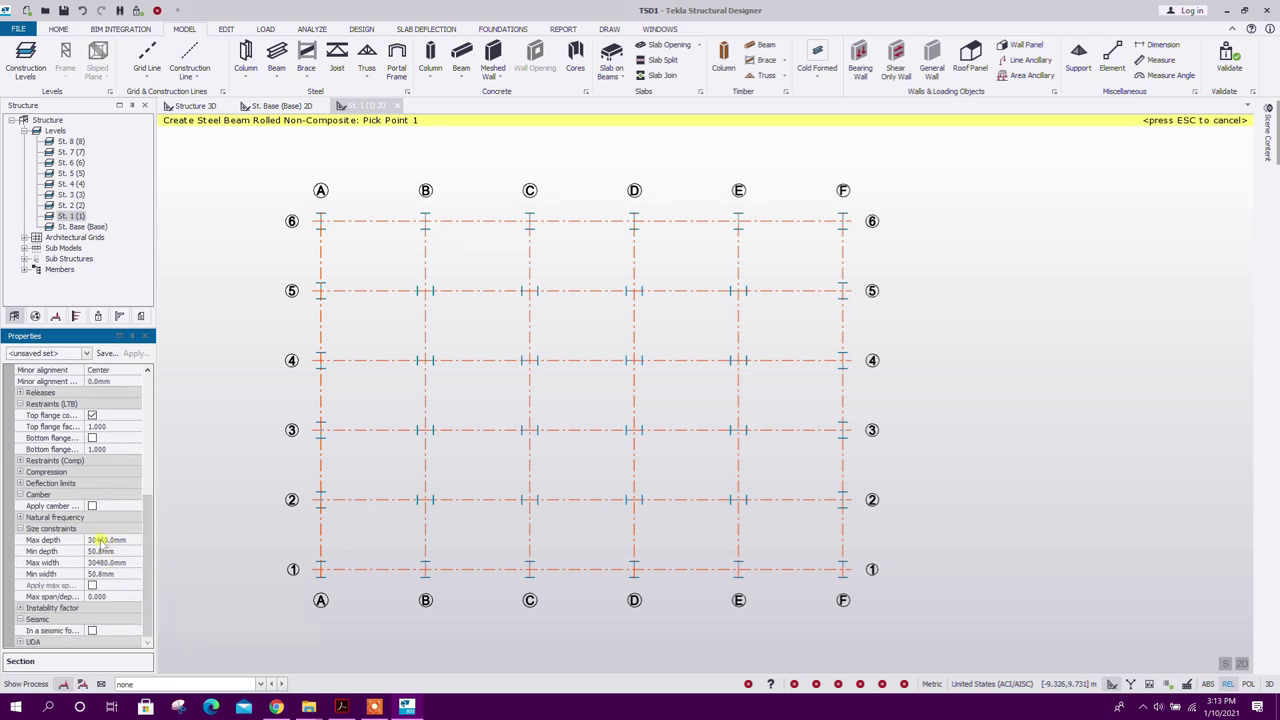
Step: Set both the minimum depth and the minimum width in the beam's size constraints to 150 mm
left_click(113, 539)
double_click(113, 539)
left_click(117, 551)
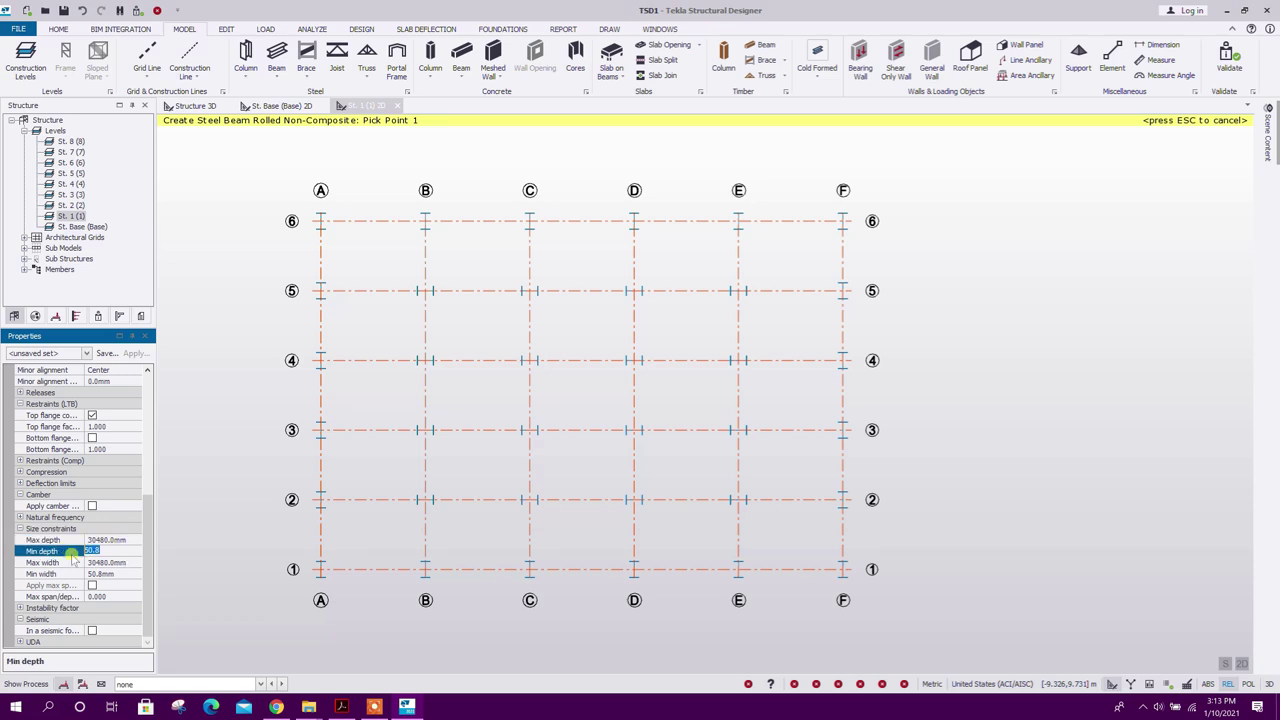
type("150")
key("Return")
left_click(119, 572)
type("150")
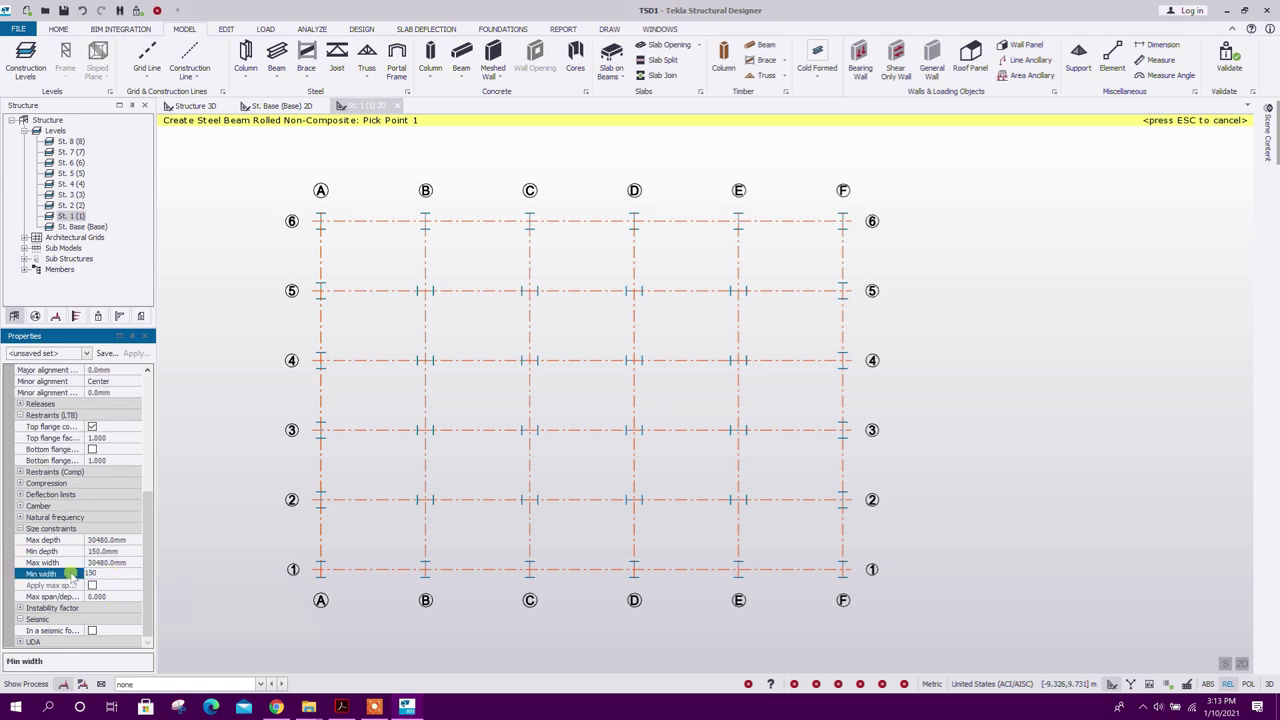
key("Return")
left_click(119, 562)
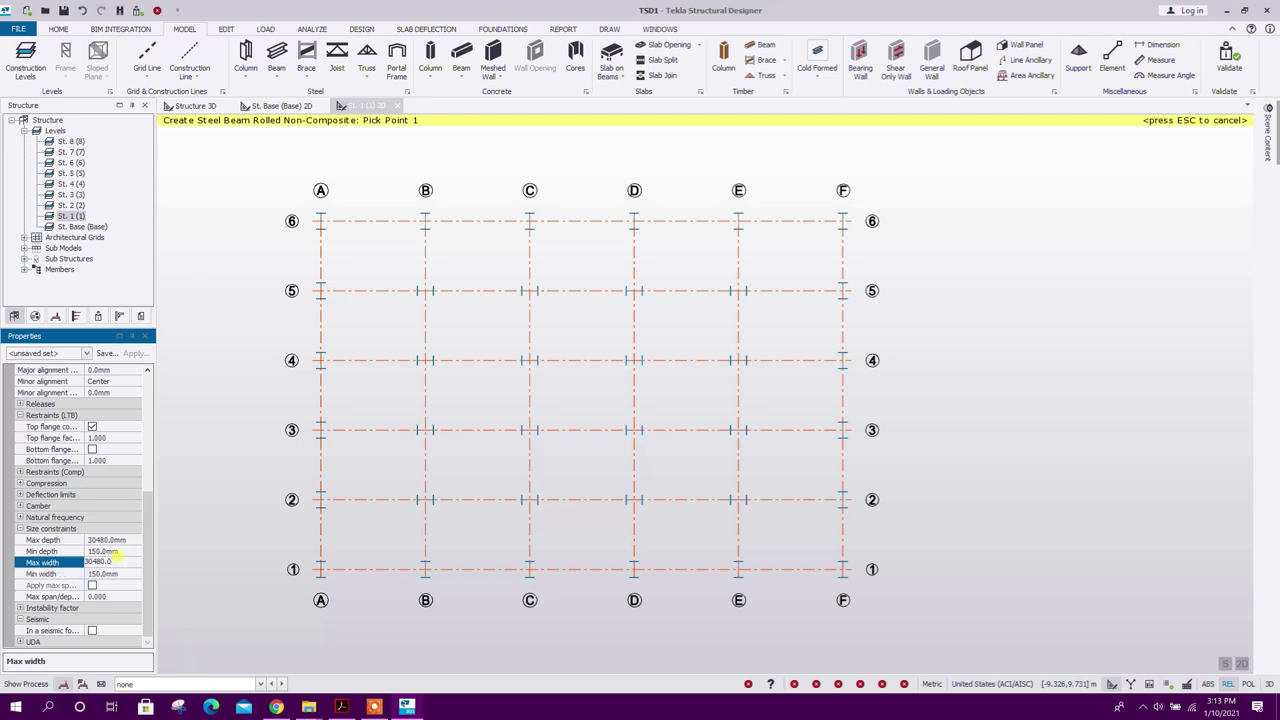
left_click_drag(143, 527, 145, 425)
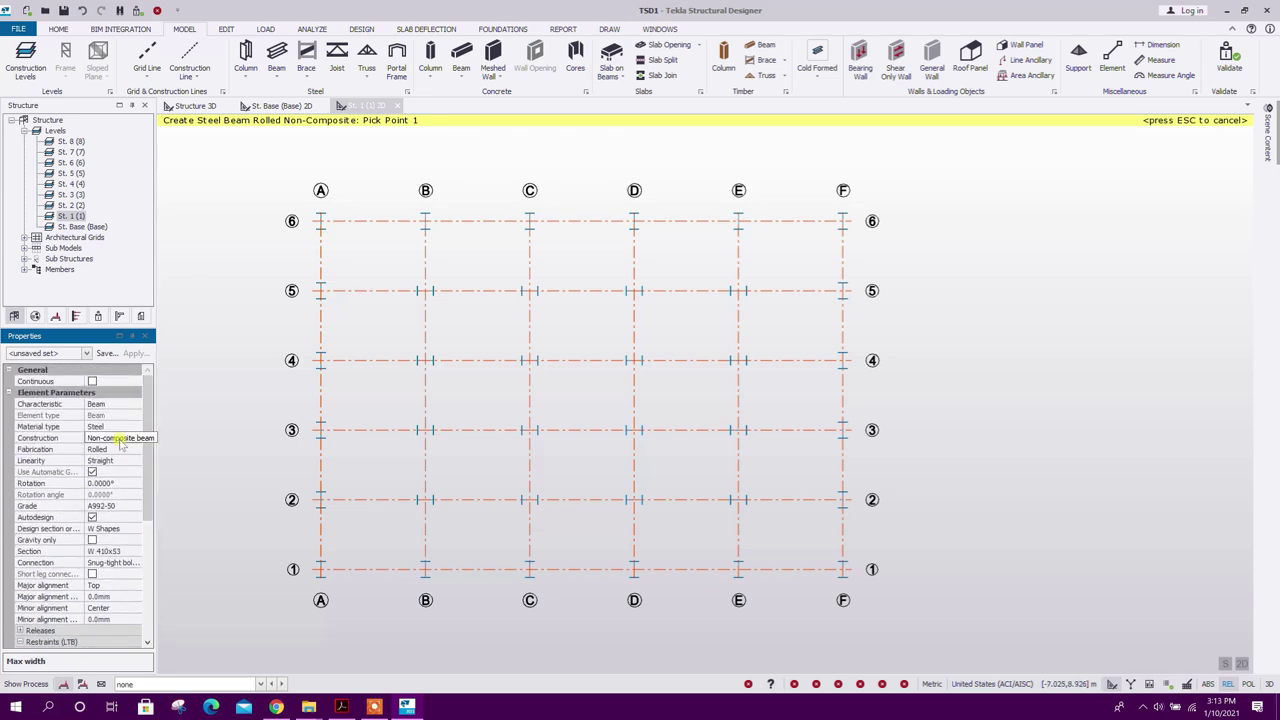
Step: Set the beam's construction to composite beam and turn off the top flange continuous restraint for precast deck
left_click(133, 438)
left_click(135, 438)
left_click(112, 461)
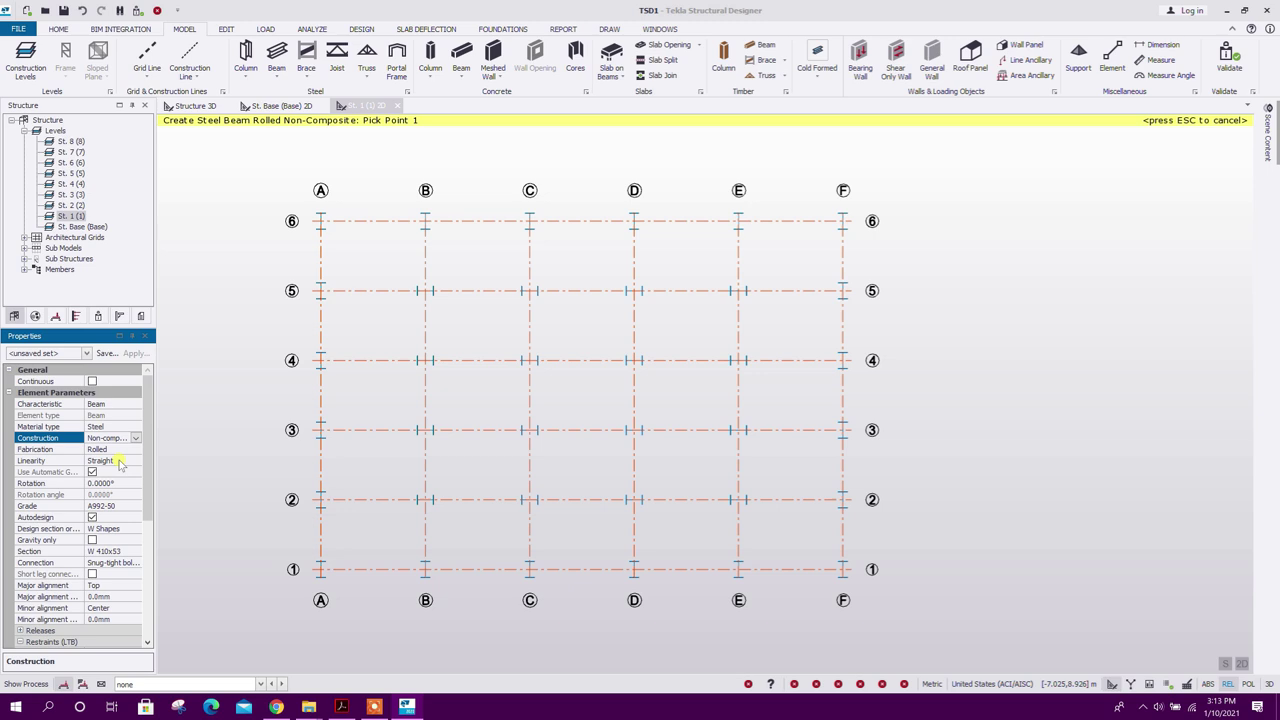
left_click_drag(150, 437, 150, 510)
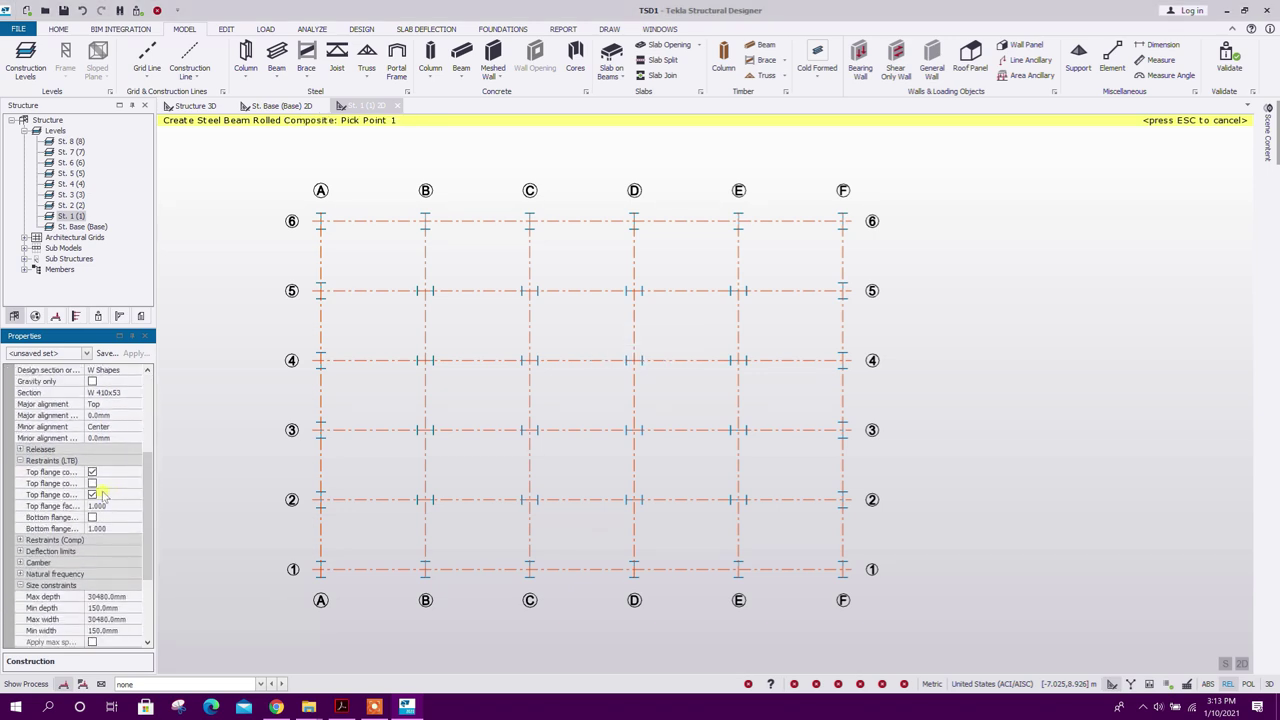
left_click(94, 495)
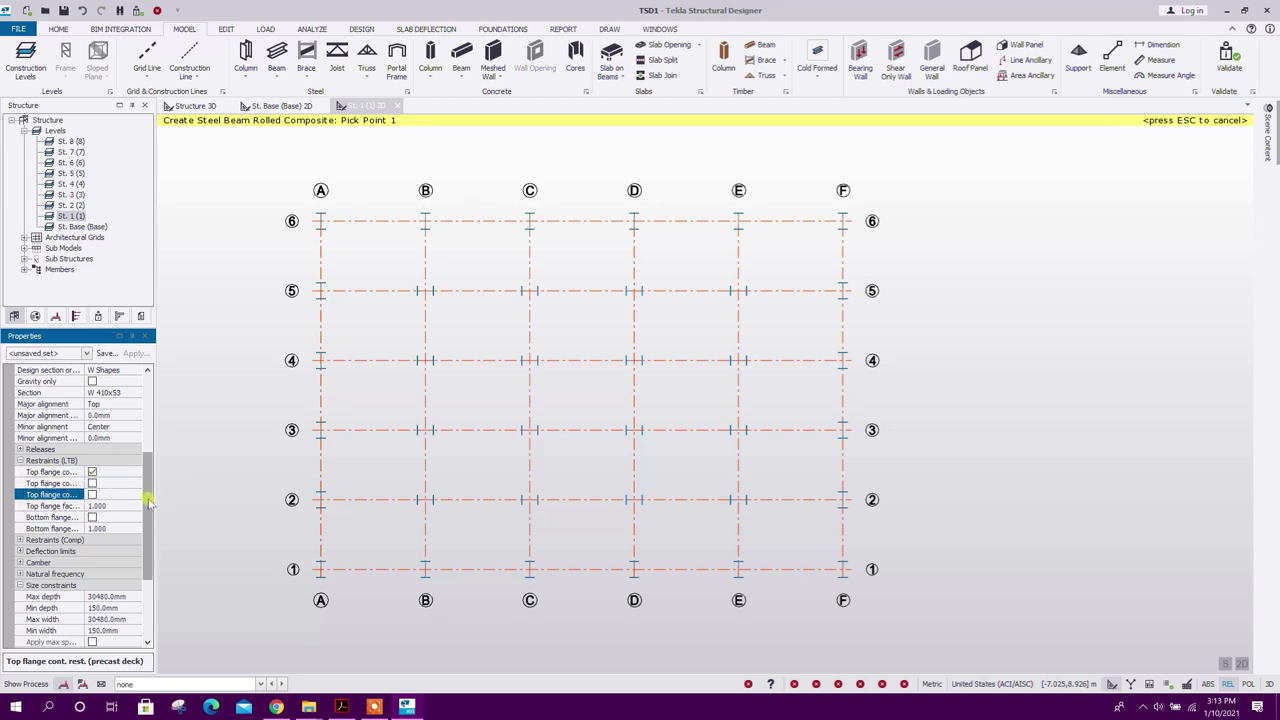
Step: Save the current beam properties as a property set named "Composite W/O Camber"
left_click_drag(148, 505, 148, 378)
left_click(106, 353)
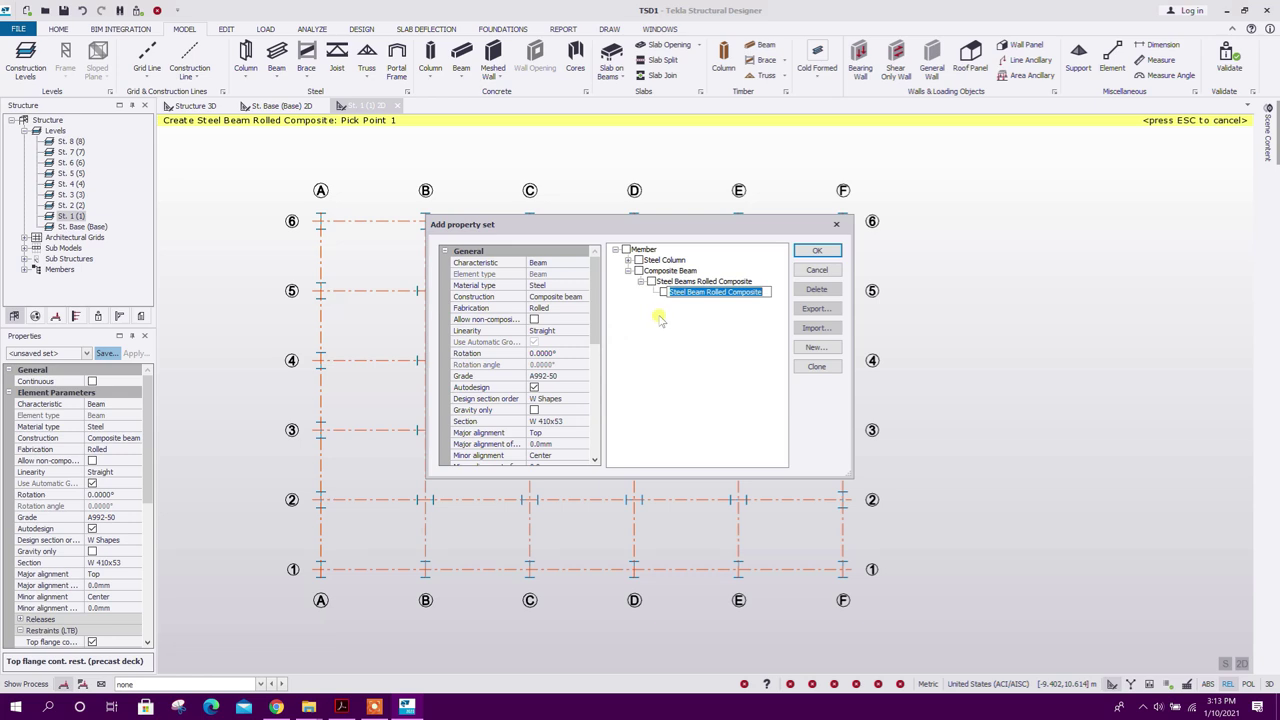
type("Composite")
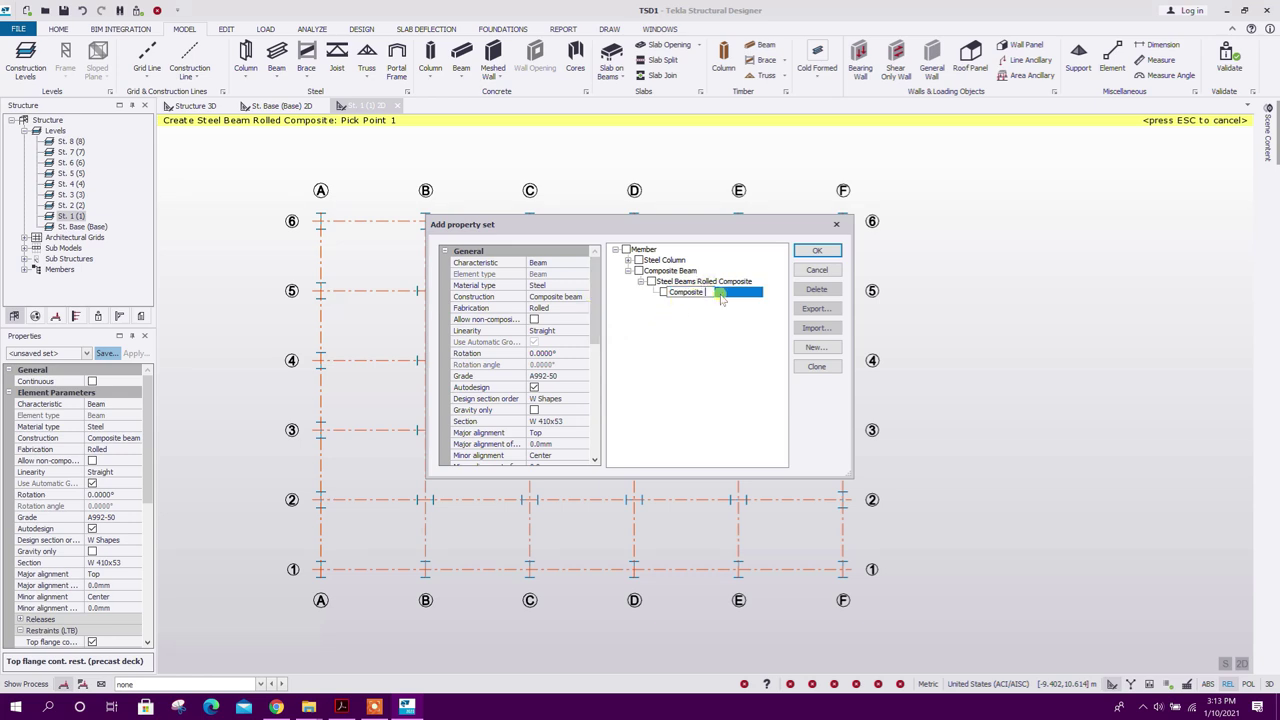
type(" W/O Camber")
key("Return")
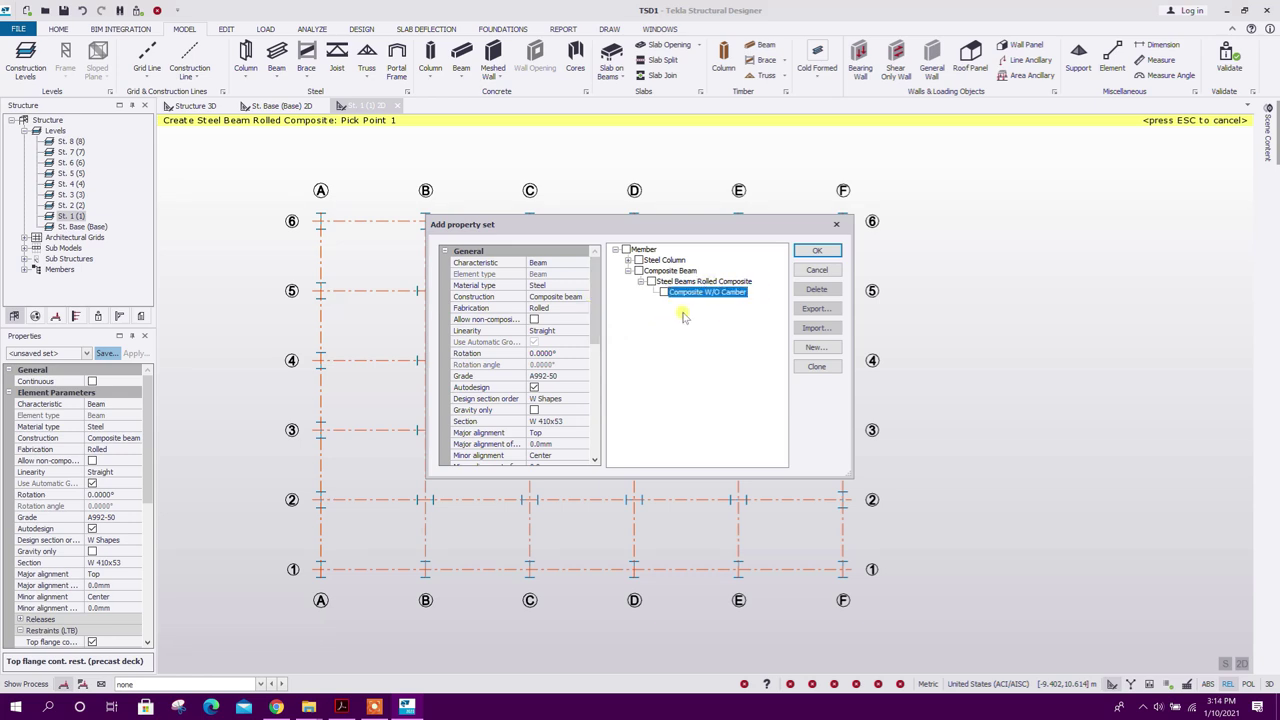
left_click(814, 252)
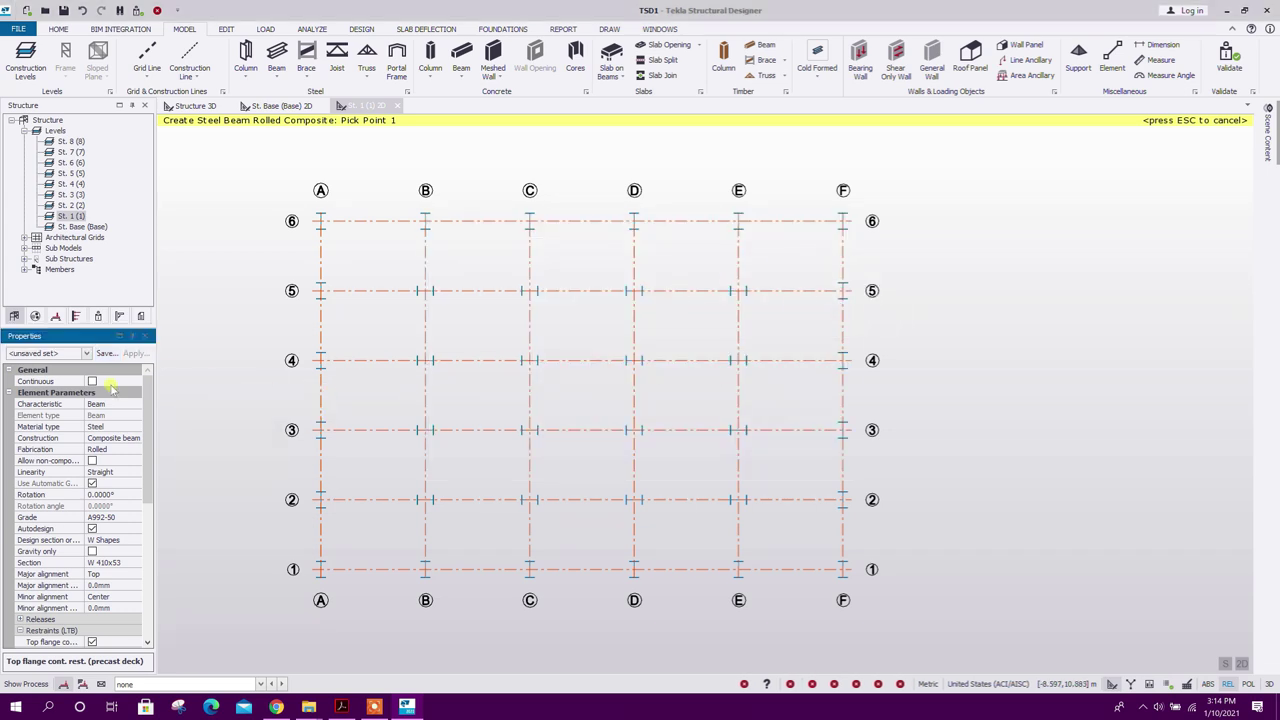
Step: Using the Composite W/O Camber set, place beams along the perimeter grid lines 6, A, F and 1
left_click(80, 354)
left_click(62, 375)
scroll(148, 428, "down", 1)
scroll(153, 399, "up", 1)
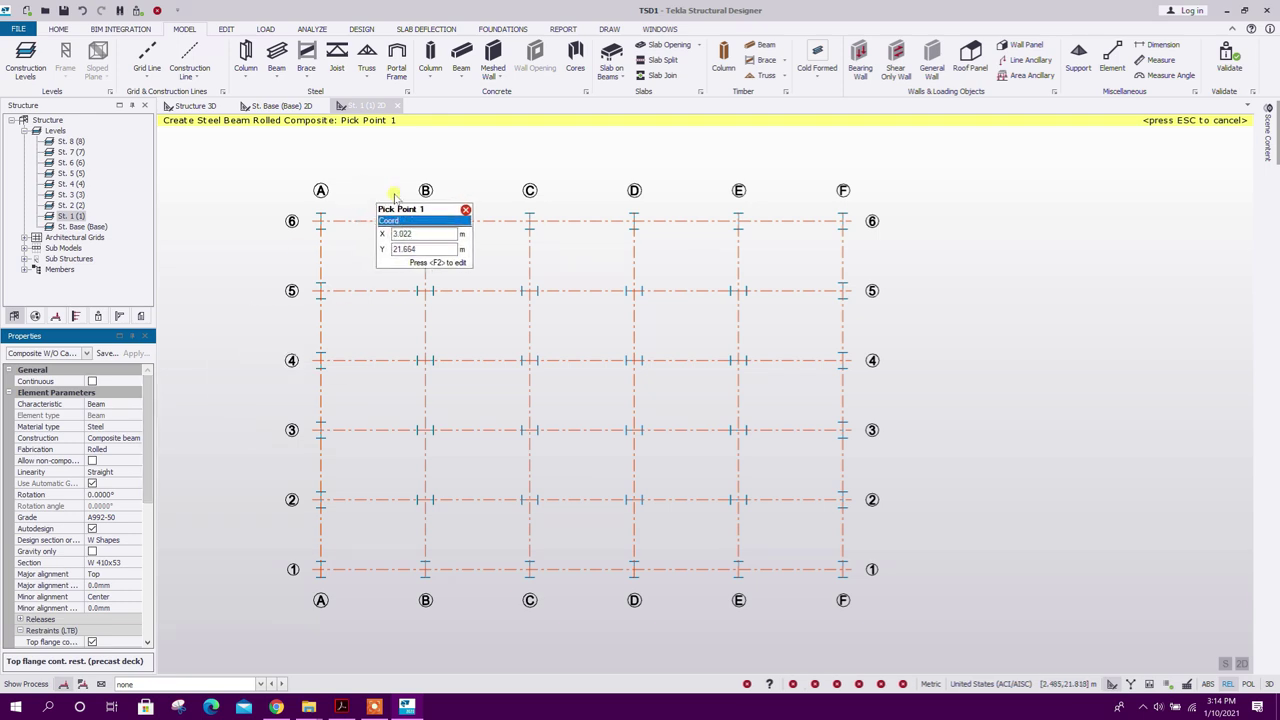
left_click_drag(276, 180, 903, 264)
left_click_drag(306, 184, 350, 604)
left_click_drag(790, 198, 892, 612)
left_click_drag(290, 547, 890, 612)
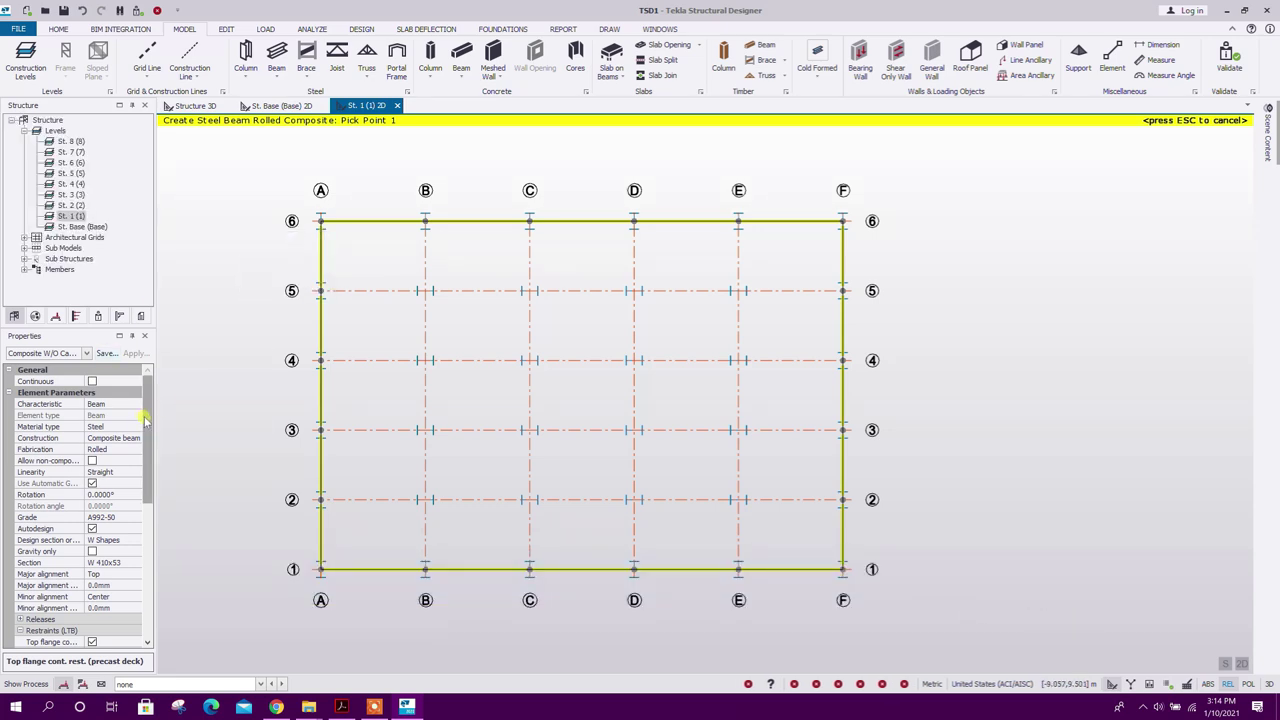
Step: Expand the composite beam's camber properties and apply camber to the beam
left_click_drag(147, 420, 148, 544)
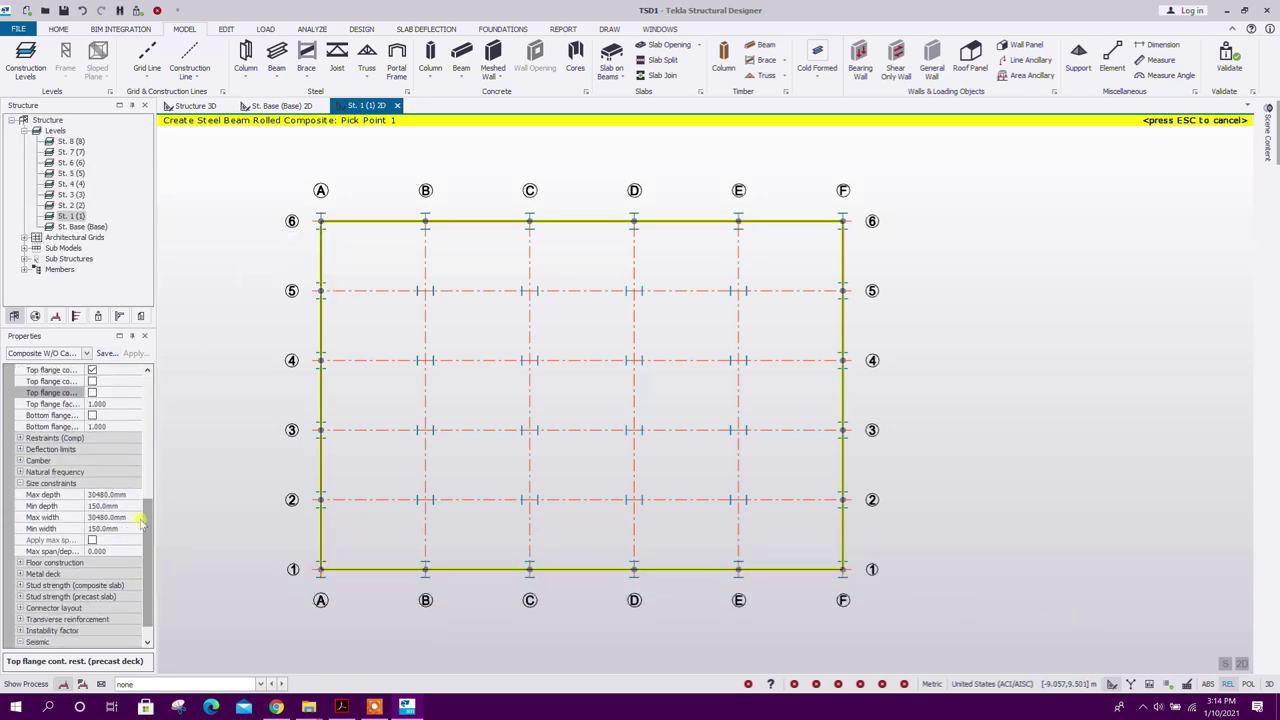
left_click(19, 461)
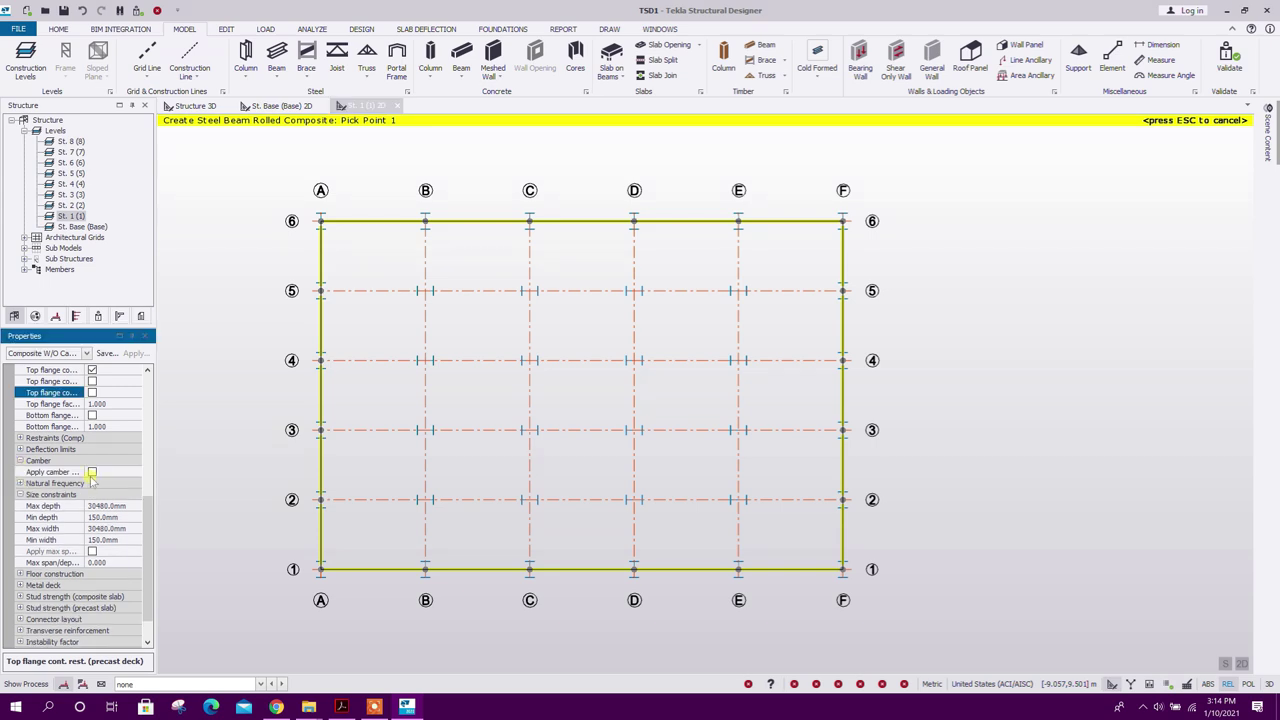
left_click(91, 472)
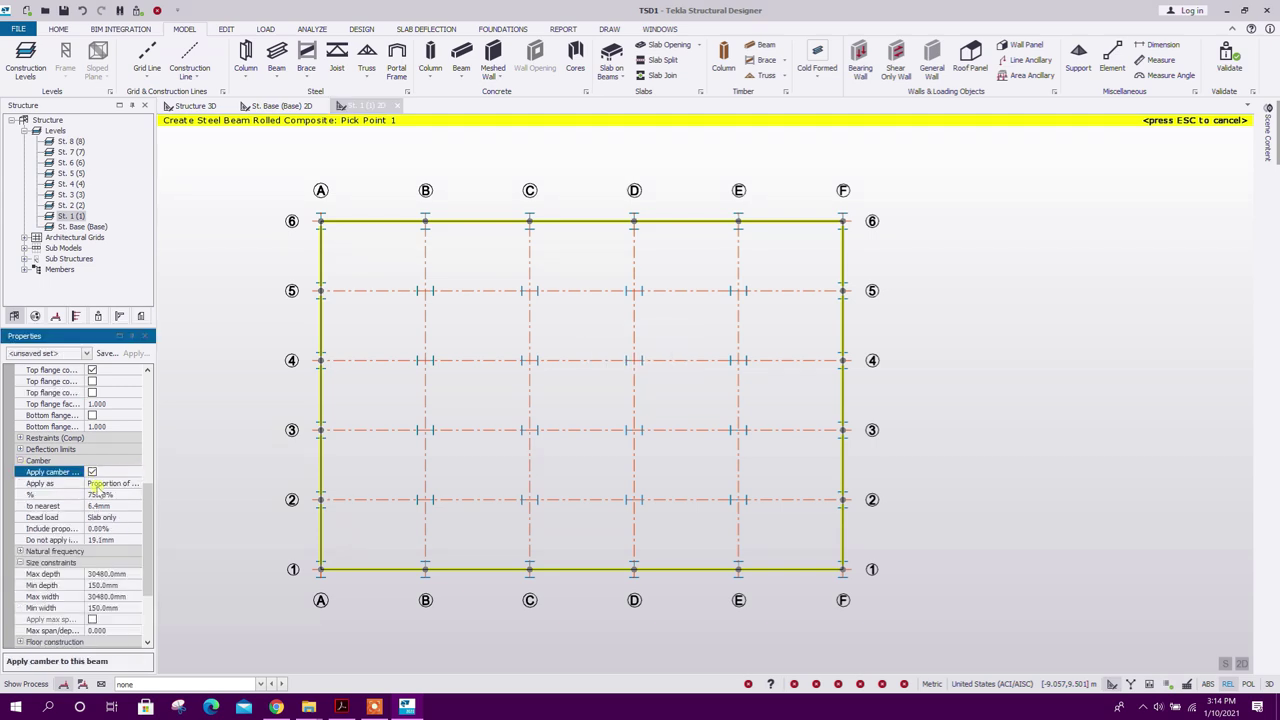
Step: Save the cambered beam properties as a property set named "Composite W Camber"
left_click_drag(146, 456, 146, 395)
left_click(107, 353)
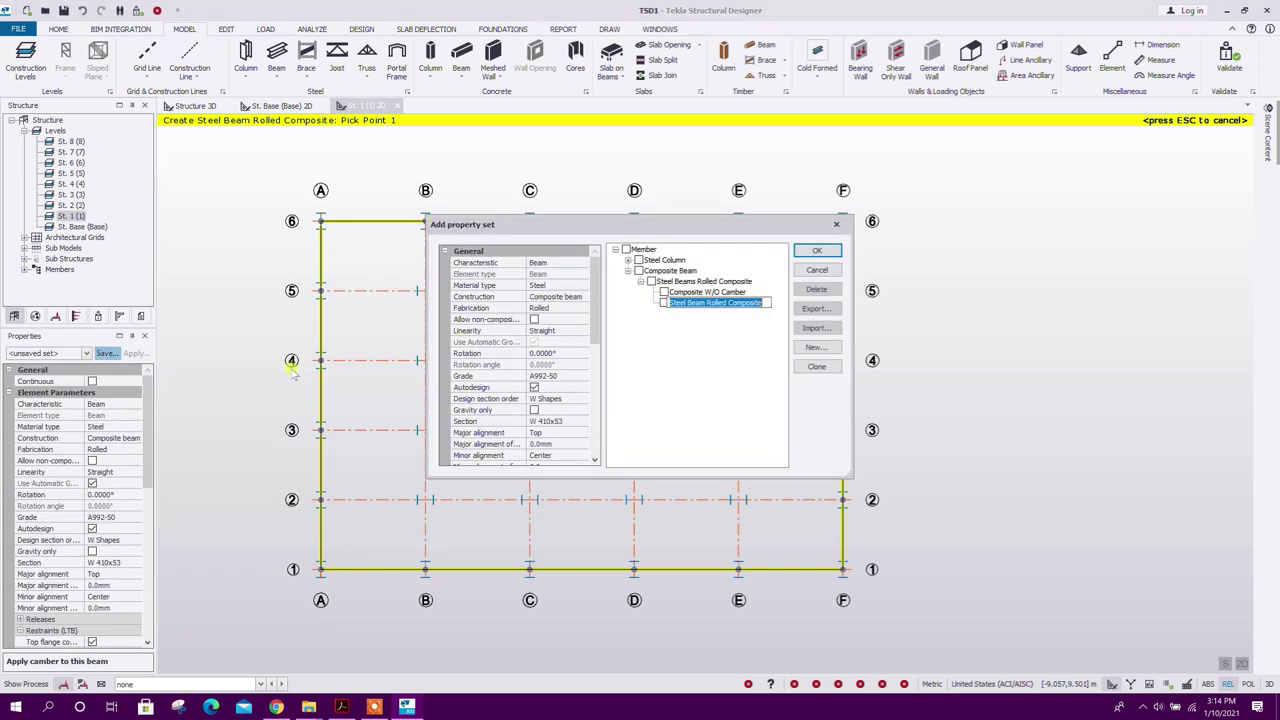
left_click(714, 300)
left_click_drag(725, 302, 568, 311)
key("BackSpace")
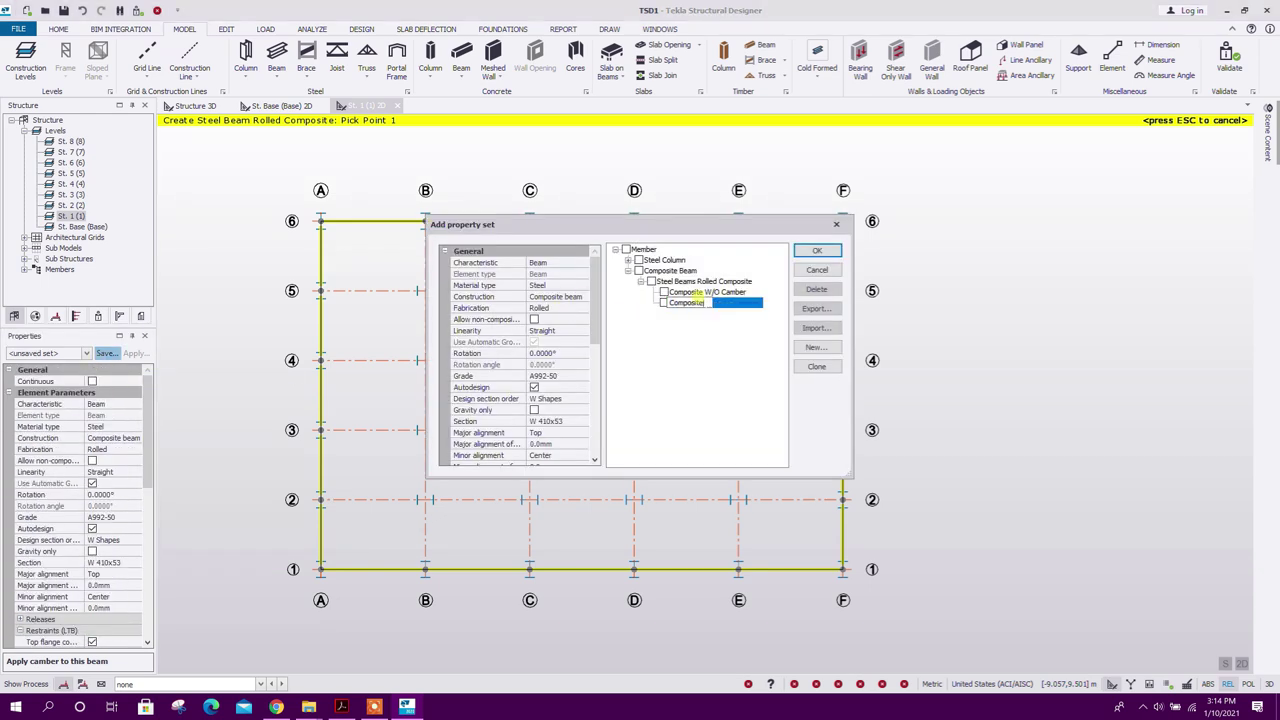
type("W Camber")
left_click(732, 351)
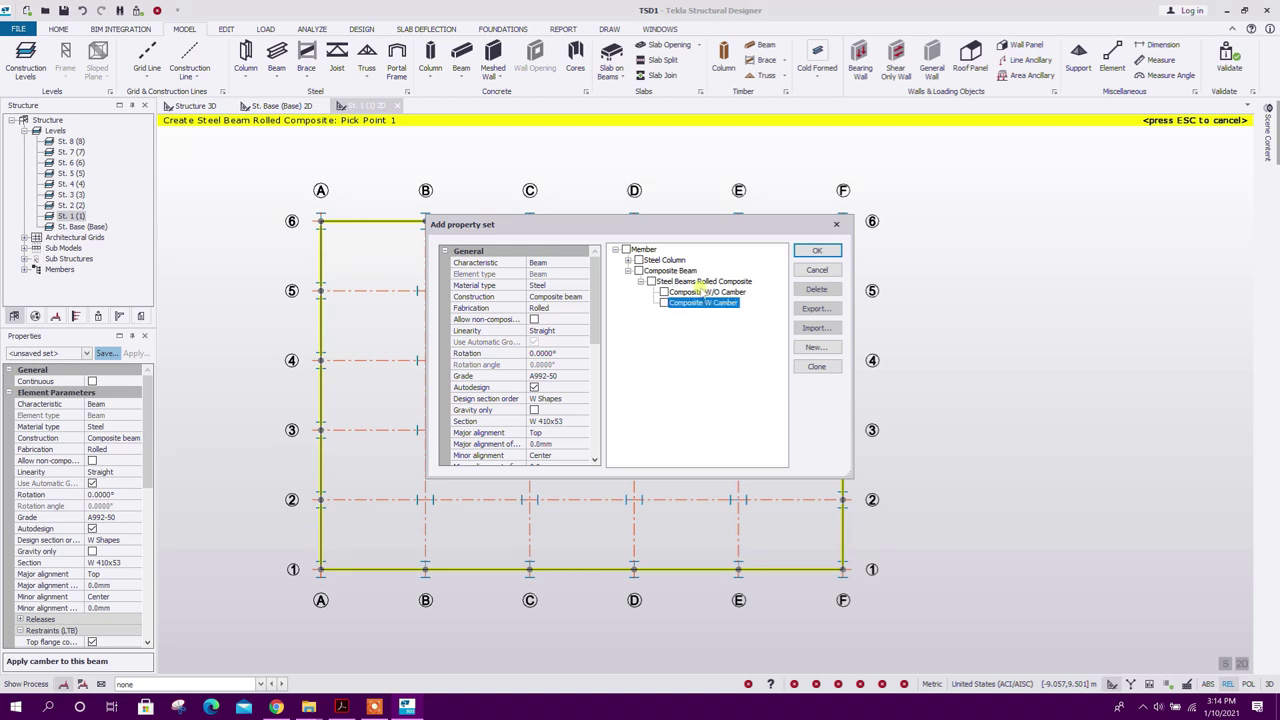
left_click(817, 251)
Step: Using the Composite W Camber set, place beams along all interior grid lines of level St. 1 (1)
left_click(87, 354)
left_click(75, 390)
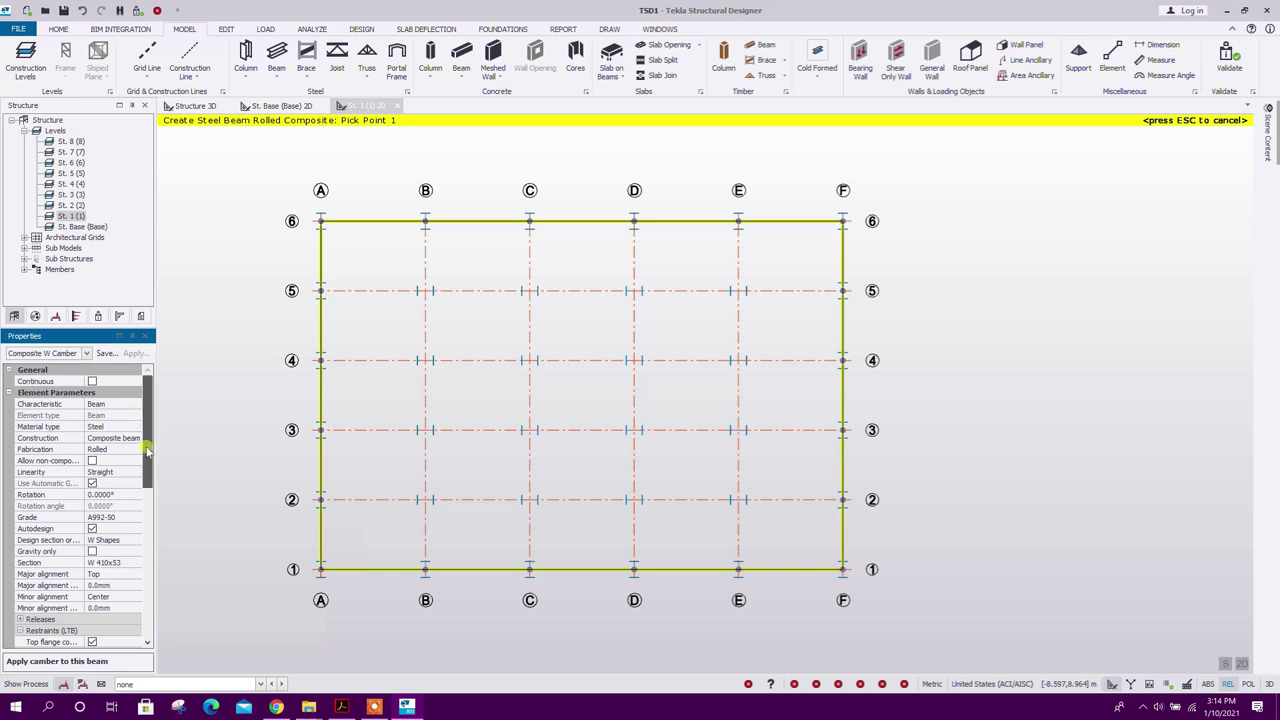
scroll(148, 462, "down", 1)
left_click_drag(148, 462, 149, 605)
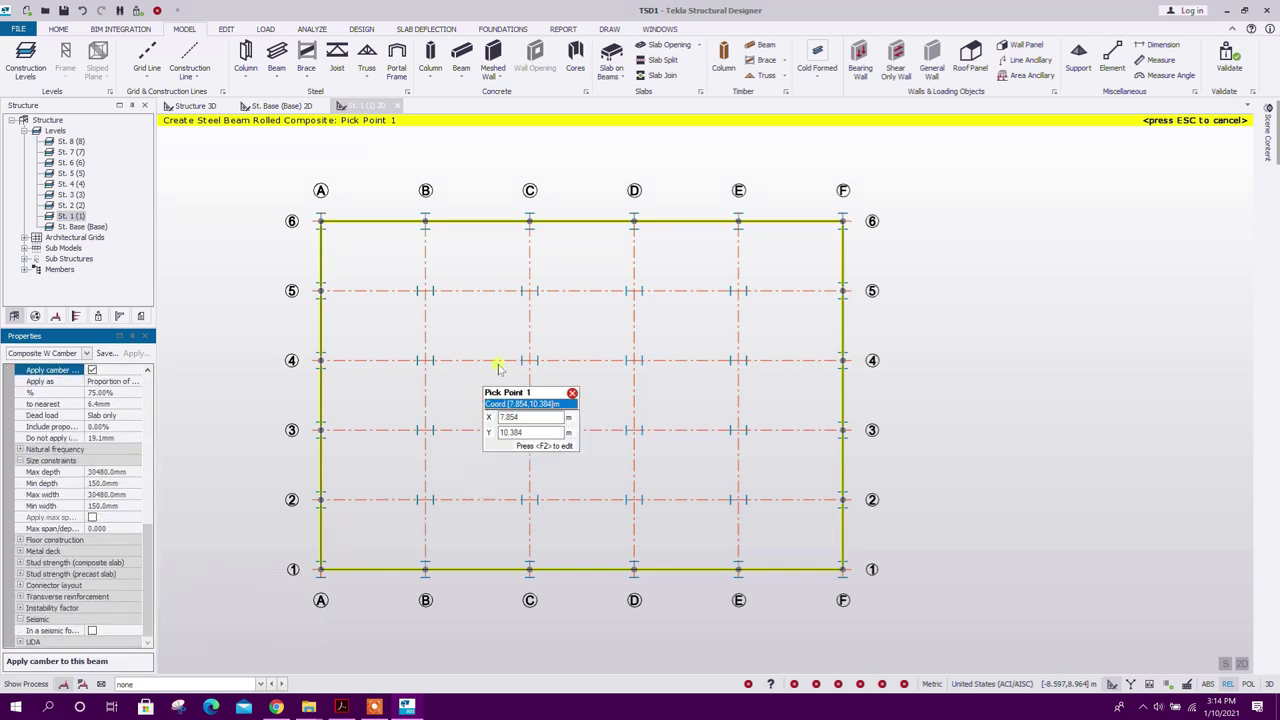
left_click_drag(279, 188, 929, 616)
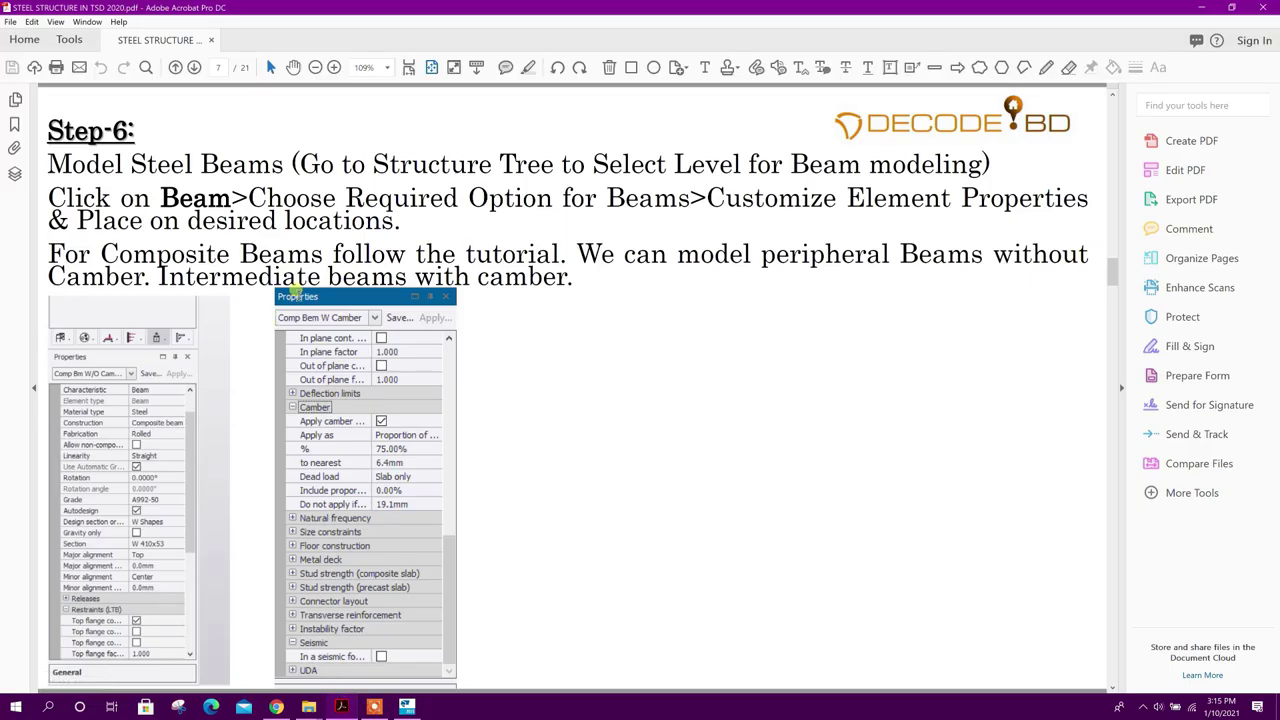
Step: Check Step-7 of the PDF guide, return to Tekla Structural Designer and set up Create Infills with 3 beams and the Composite W Camber set
scroll(300, 295, "down", 1)
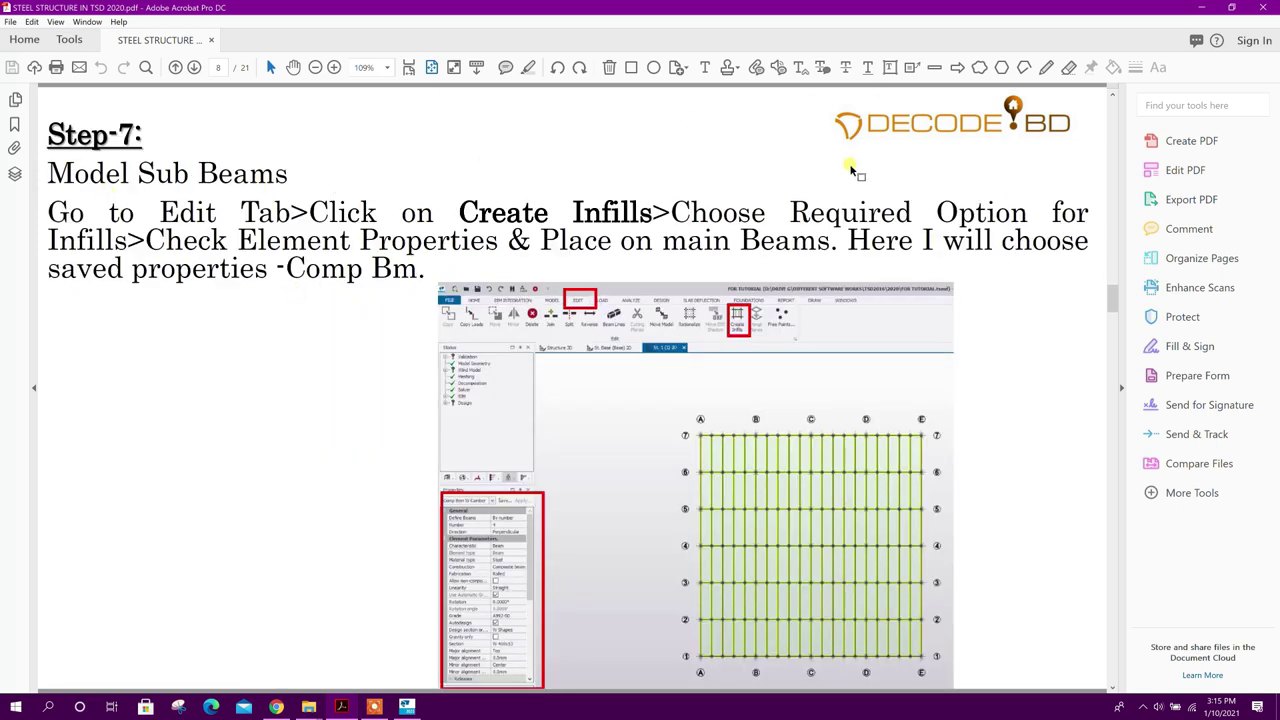
left_click(1199, 8)
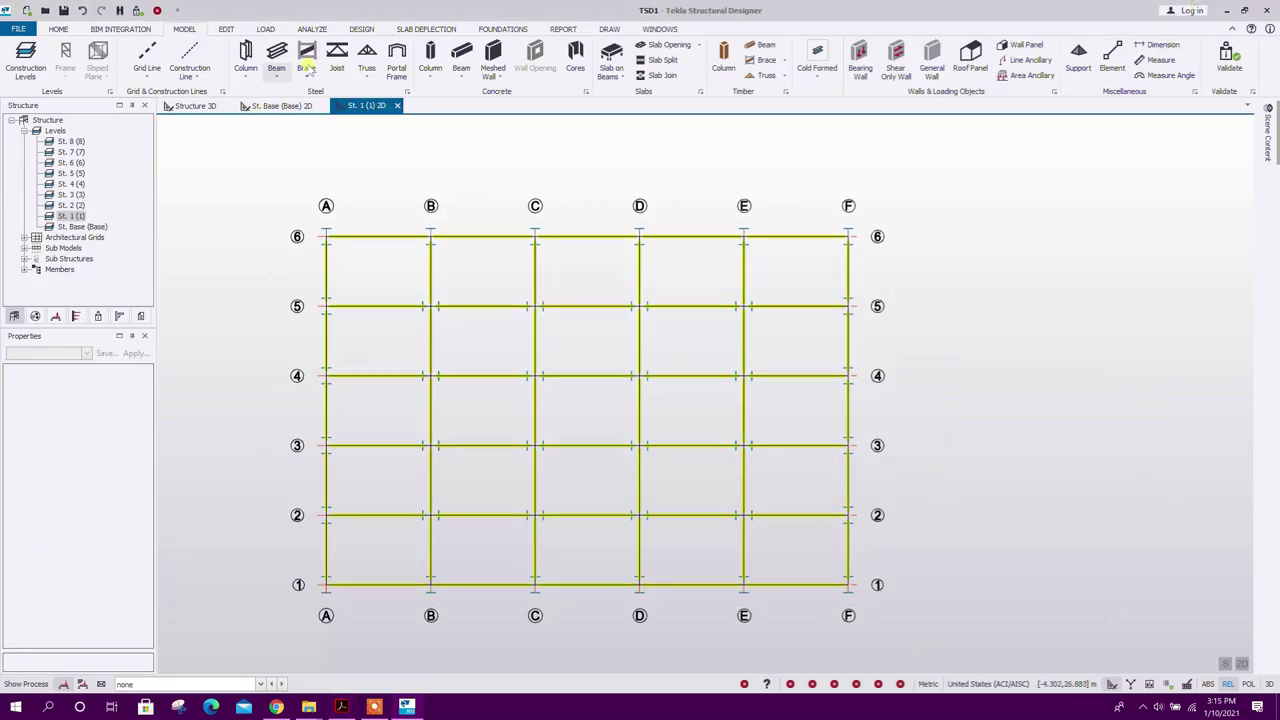
left_click(226, 28)
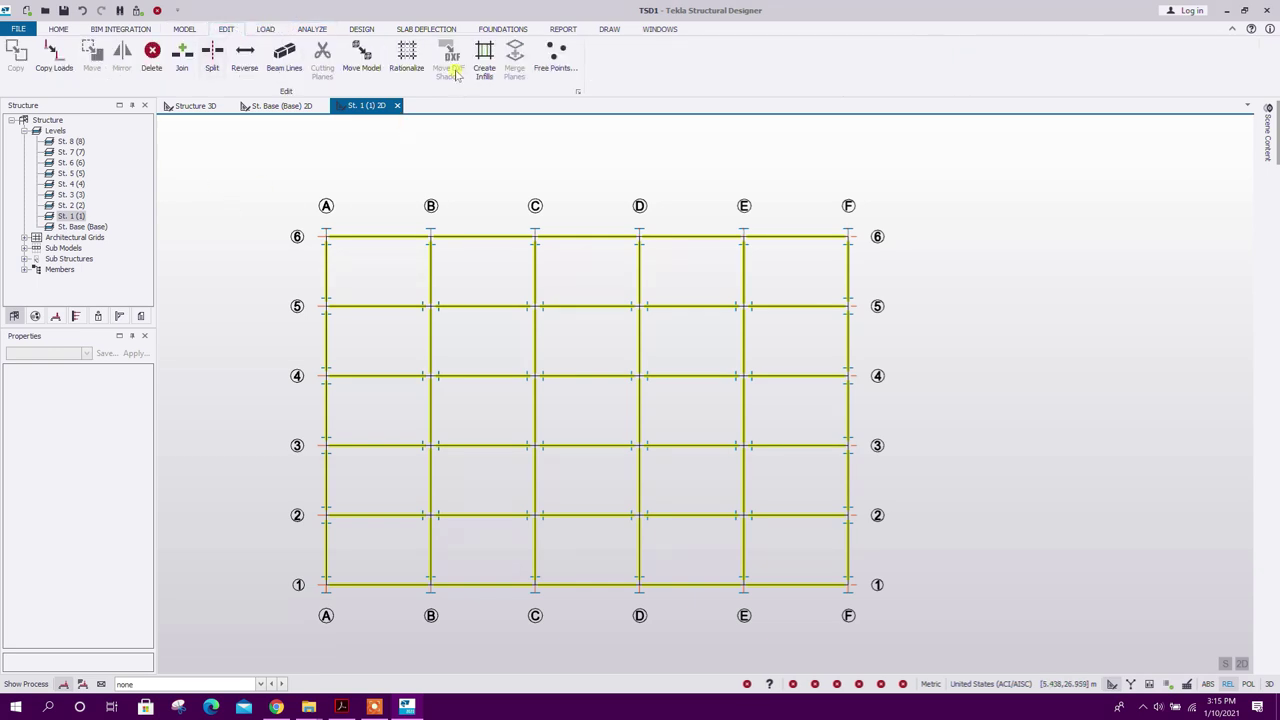
left_click(484, 55)
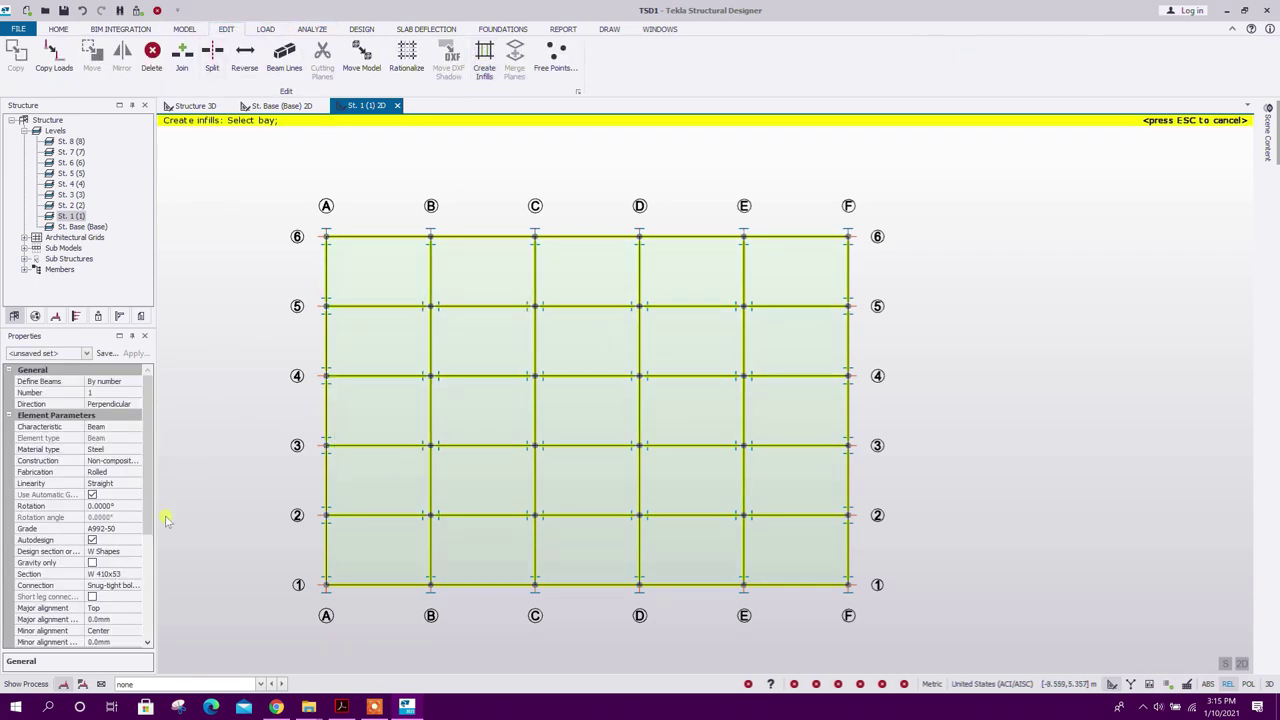
left_click(103, 394)
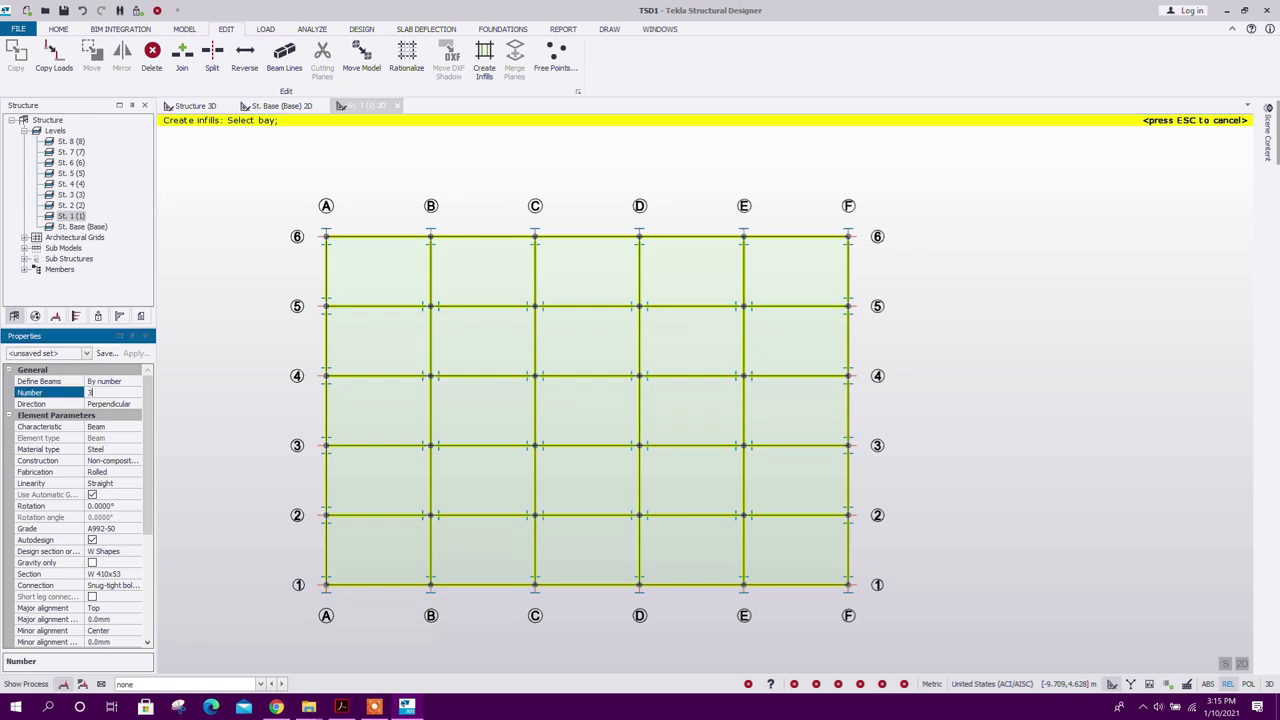
left_click(104, 459)
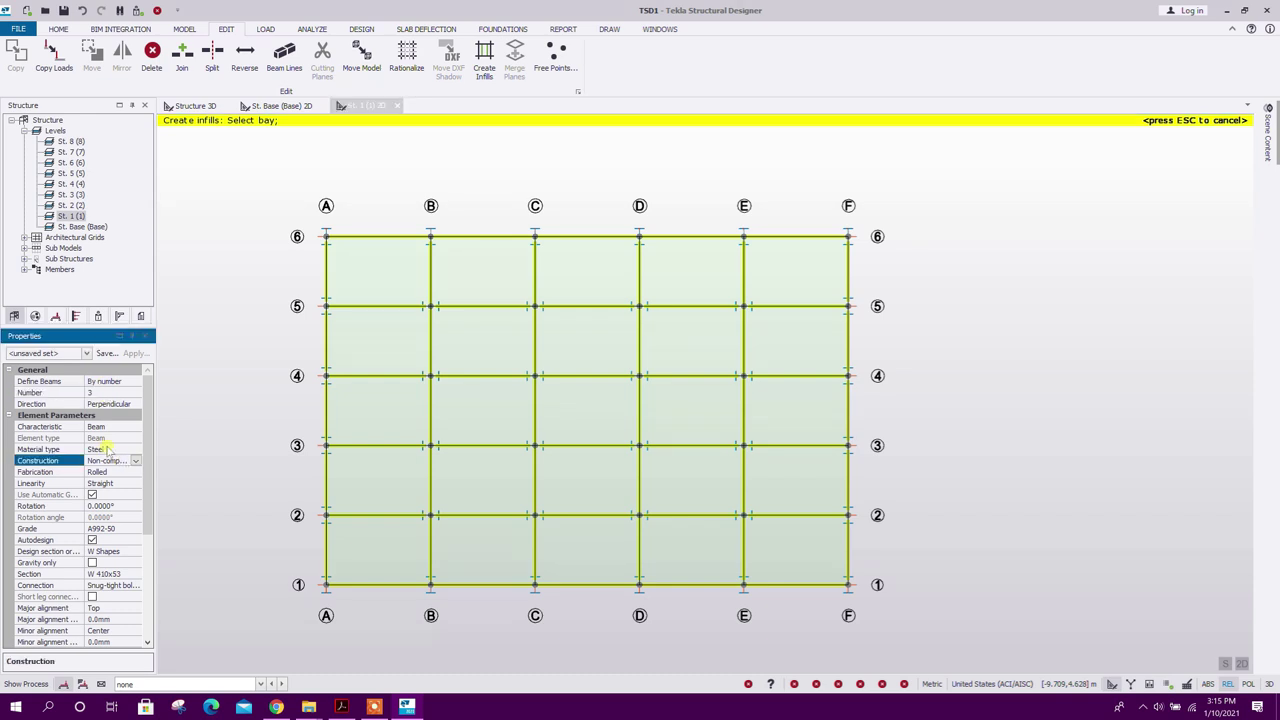
left_click(87, 354)
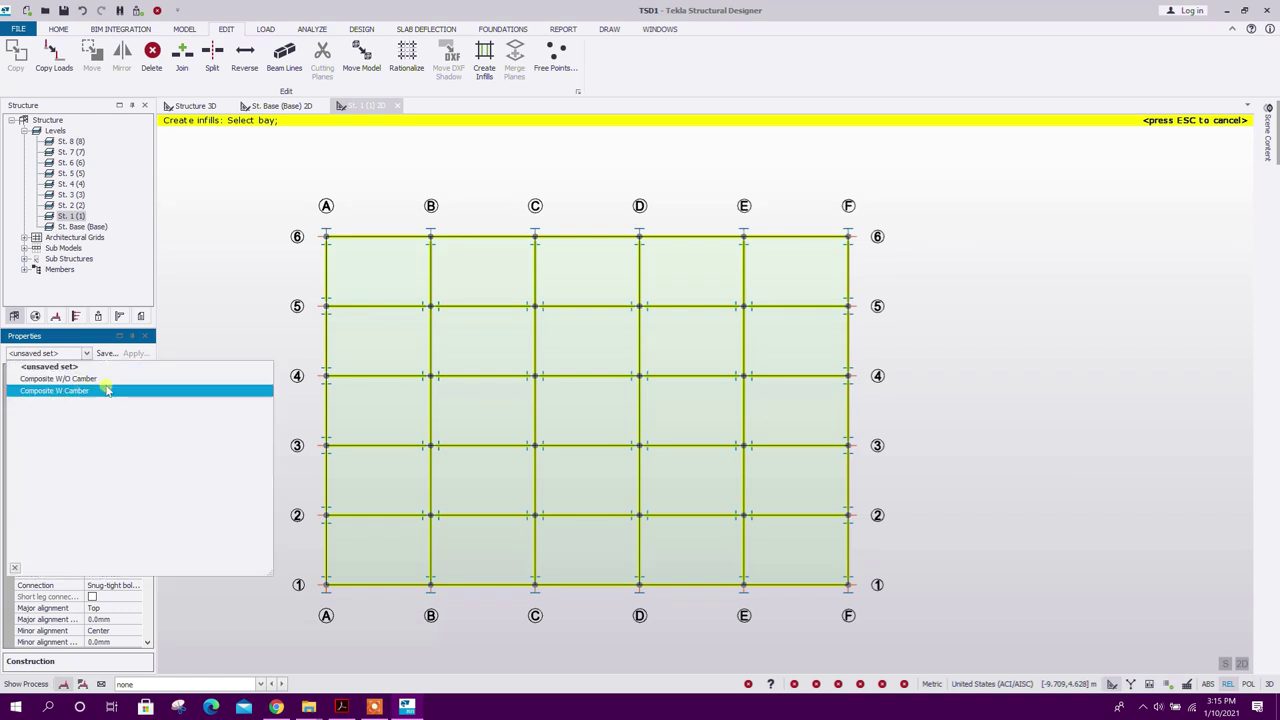
left_click(103, 392)
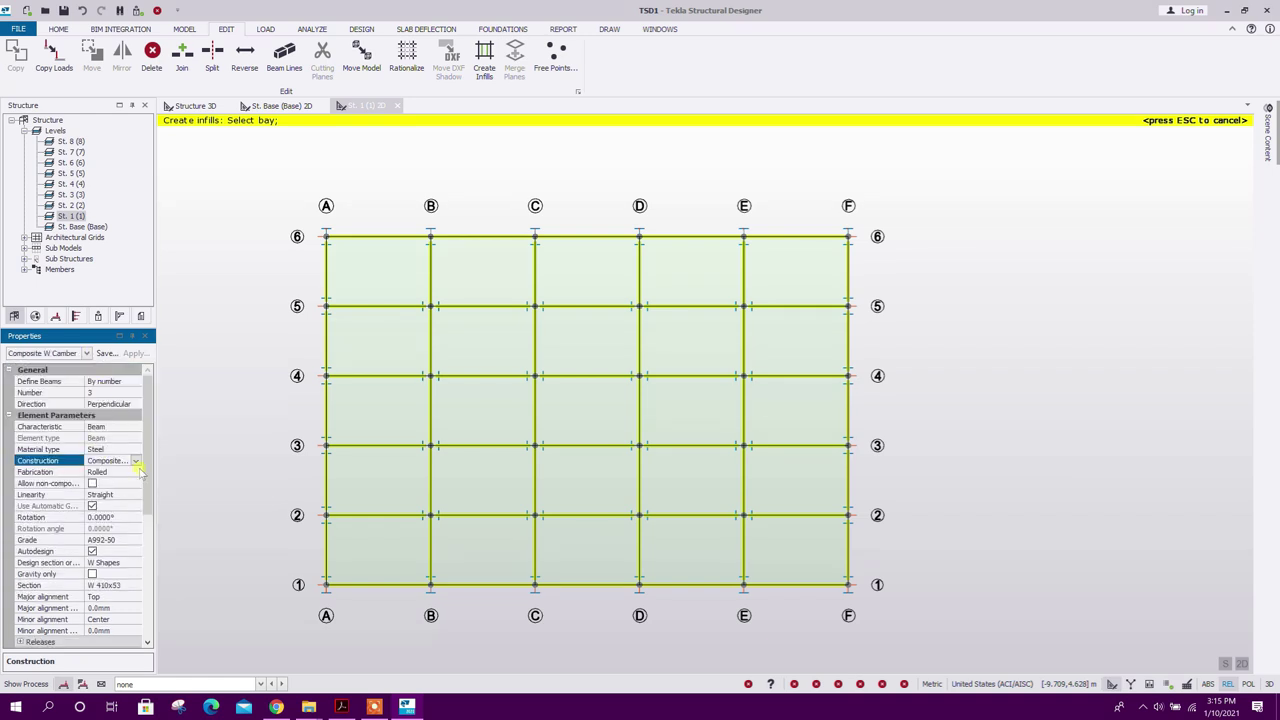
Step: Create the infill beams in all bays of the grid, using bay B–C between lines 5 and 6 as reference
left_click_drag(147, 458, 149, 545)
mouse_move(236, 175)
left_mouse_down()
mouse_move(731, 455)
mouse_move(896, 597)
left_mouse_up()
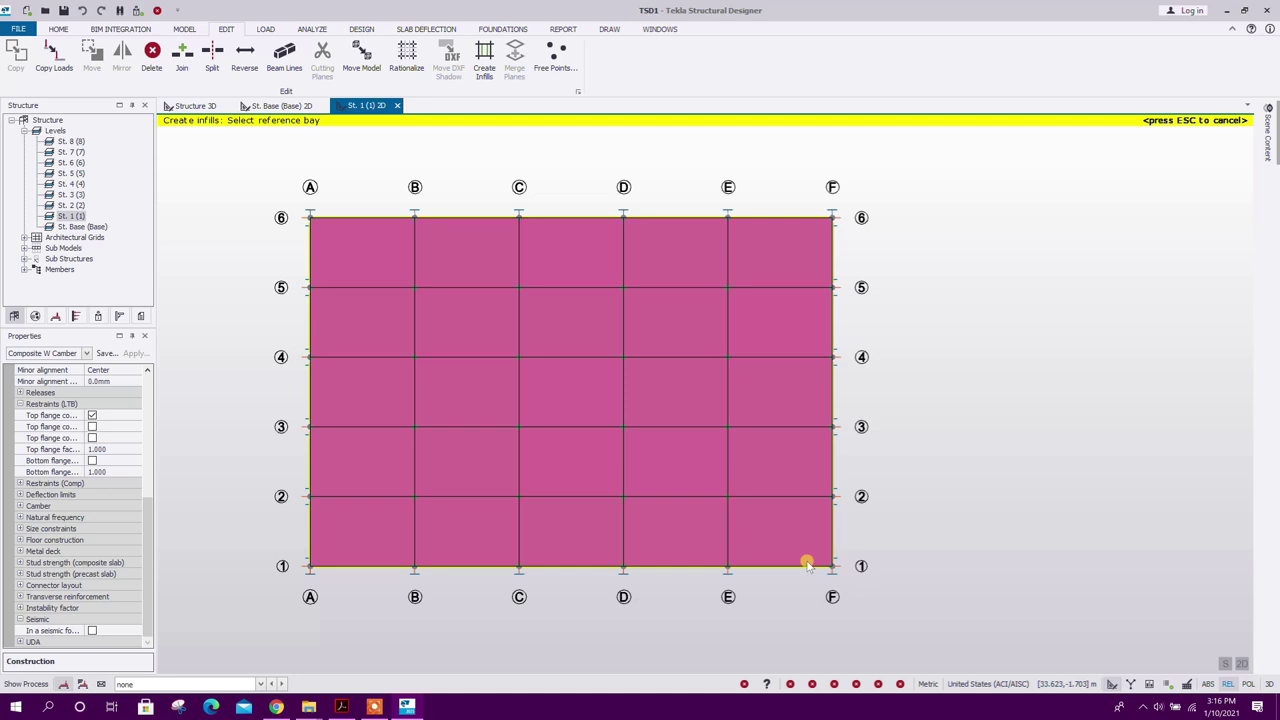
mouse_move(470, 285)
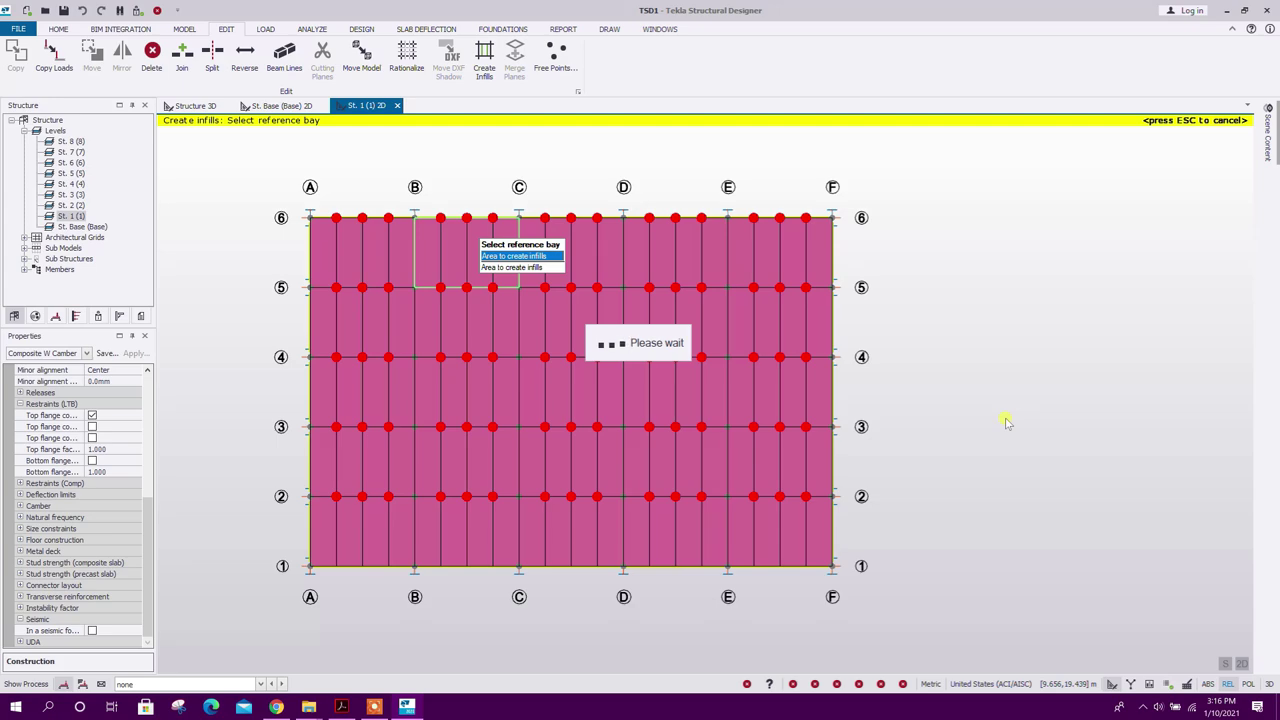
key("Escape")
middle_click_drag(965, 392, 951, 420)
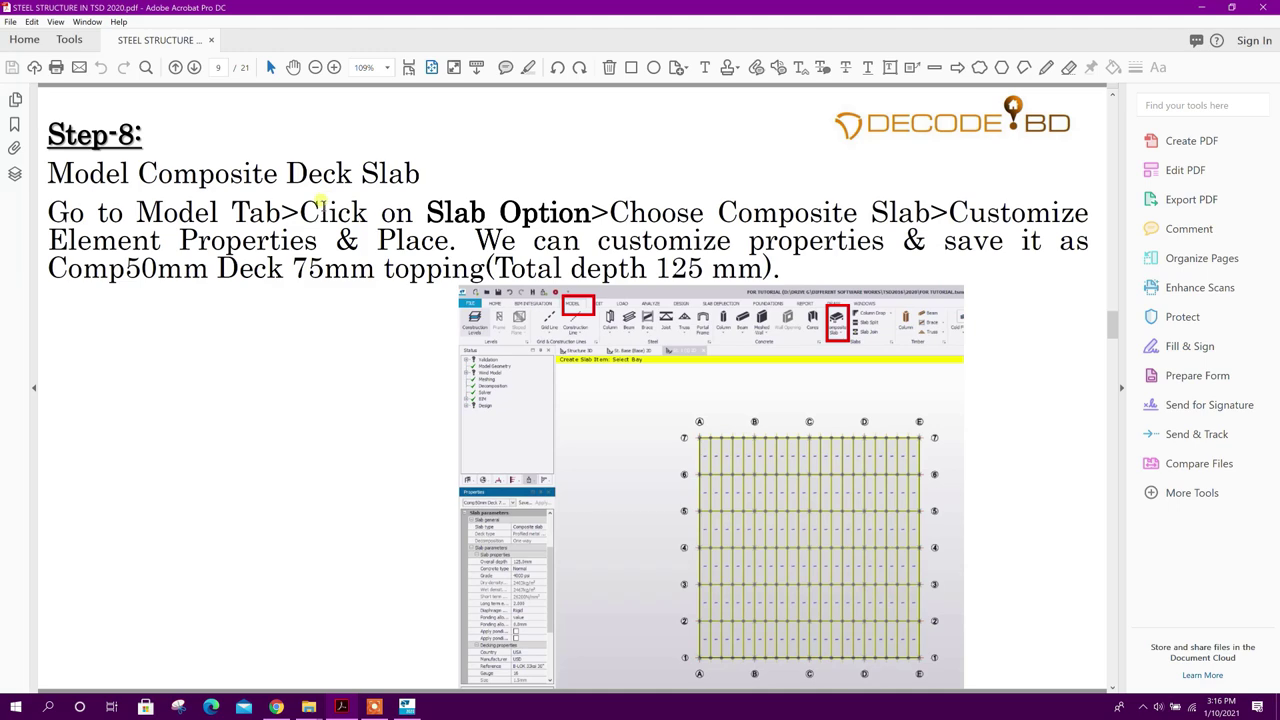
Step: Switch back to Tekla Structural Designer, start a composite slab and open the decking reference choices in its properties
left_click(1195, 8)
left_click(186, 30)
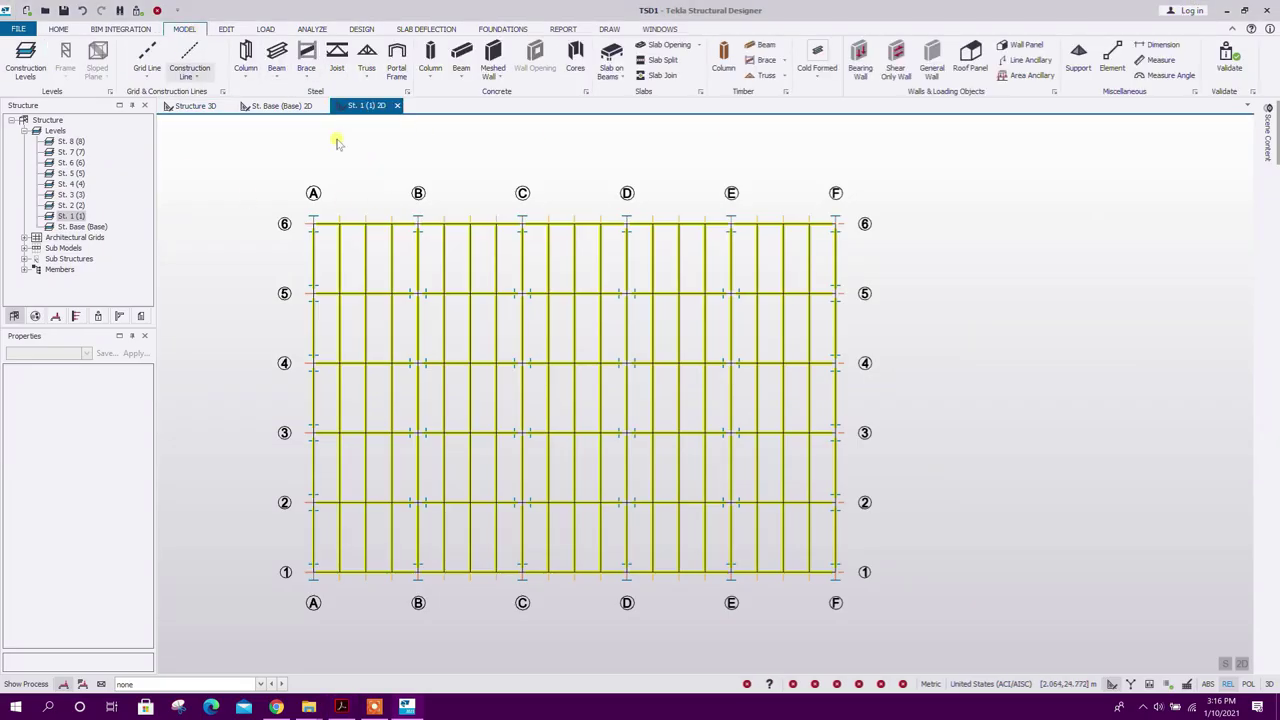
left_click(622, 77)
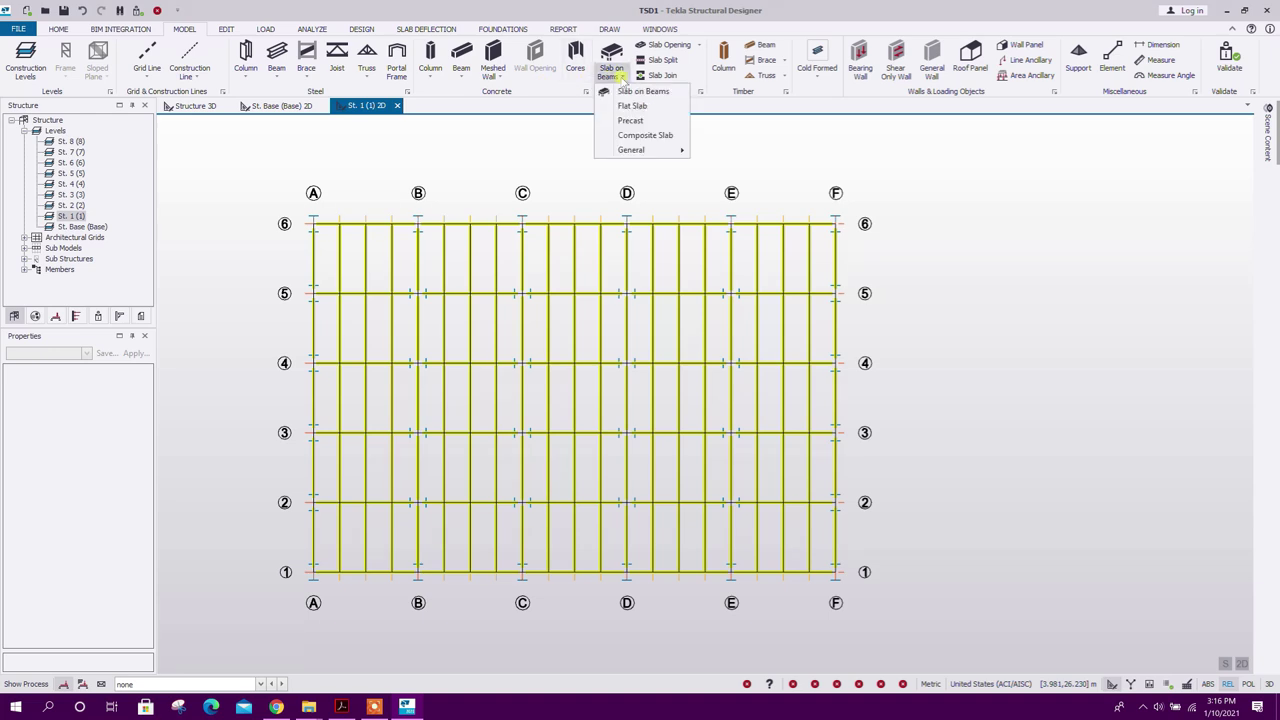
left_click(654, 136)
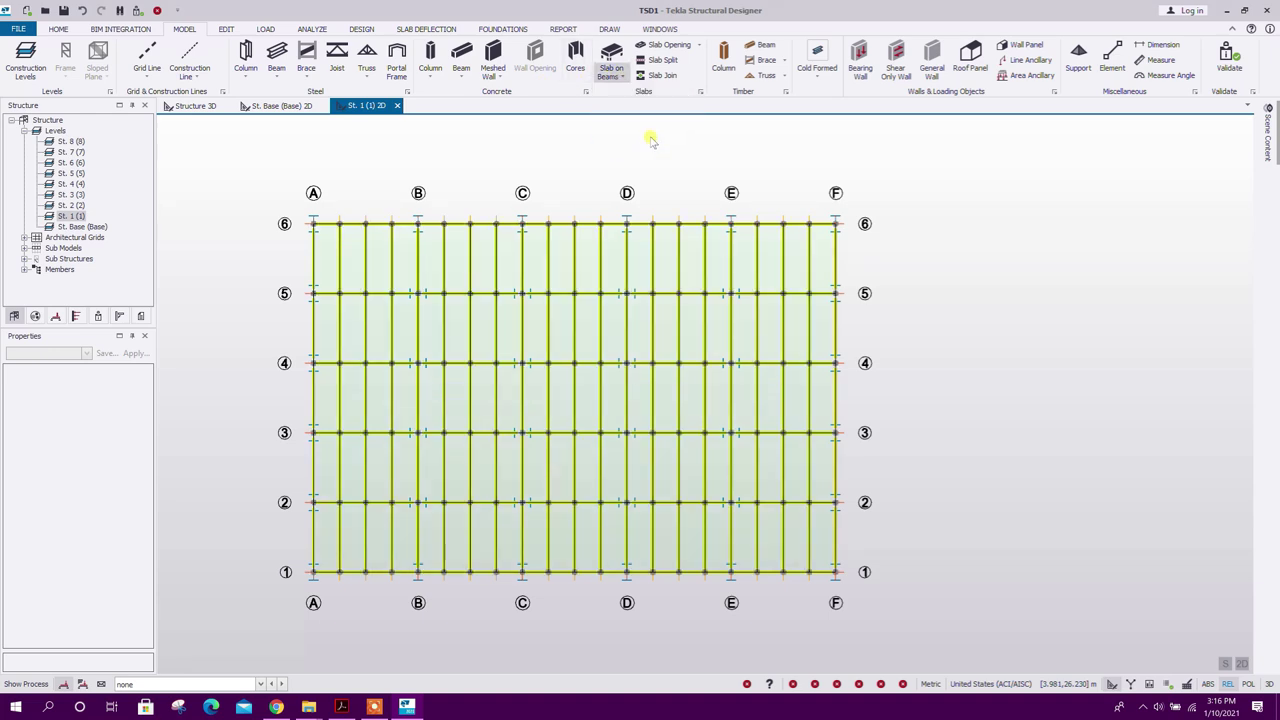
left_click_drag(148, 420, 147, 510)
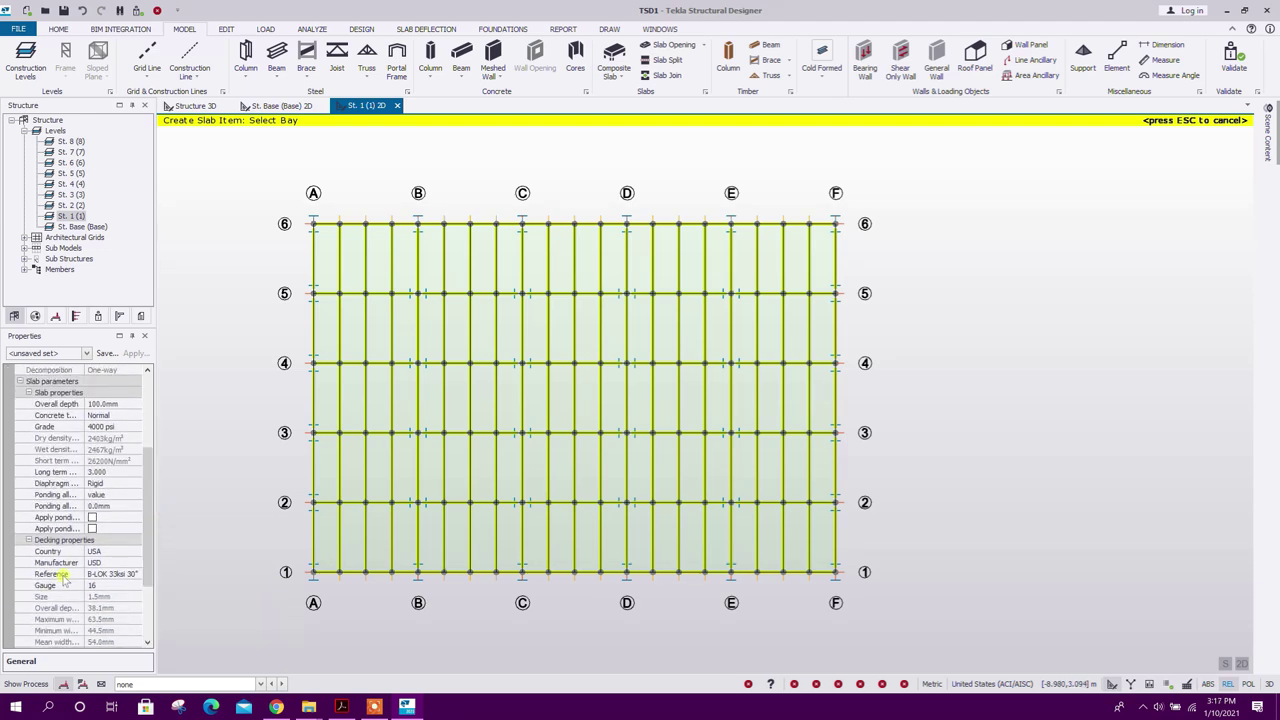
left_click(115, 578)
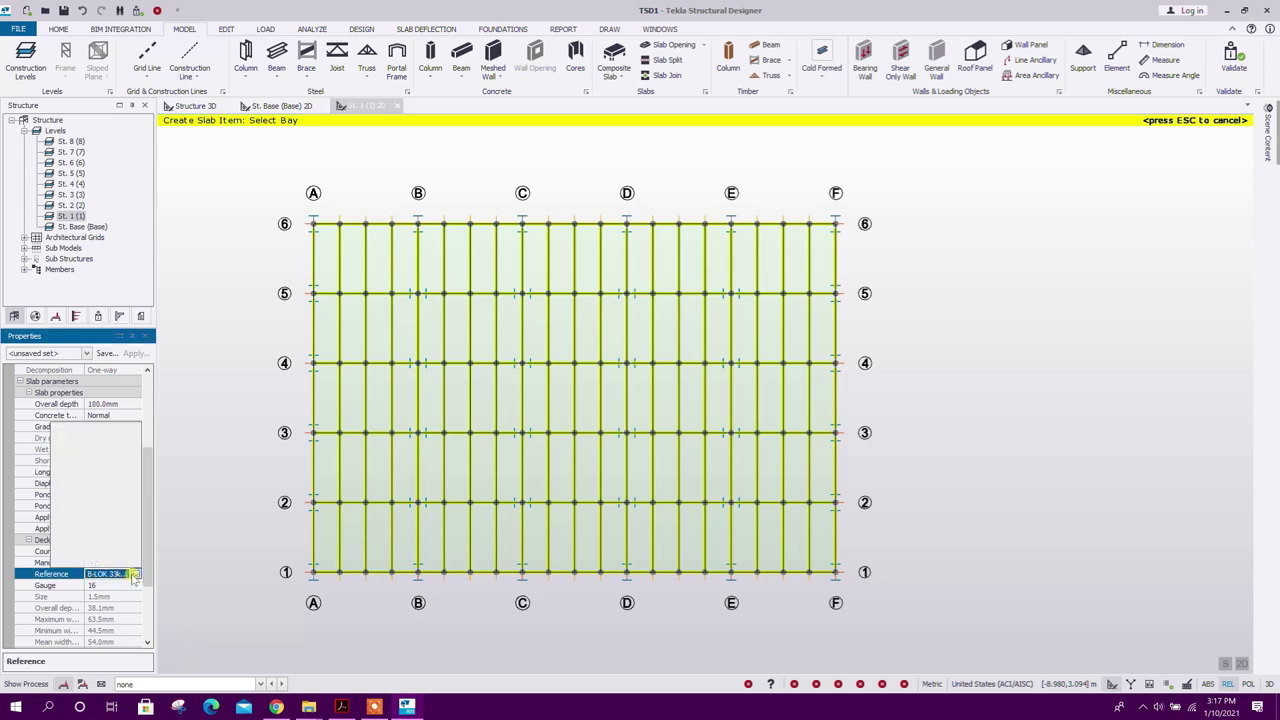
left_click(135, 574)
mouse_move(135, 476)
left_mouse_down()
mouse_move(135, 543)
mouse_move(134, 462)
mouse_move(134, 489)
mouse_move(135, 464)
mouse_move(147, 472)
left_mouse_up()
Step: Set the overall depth of the composite slab to 125 mm
left_click(116, 417)
left_click_drag(100, 410, 89, 423)
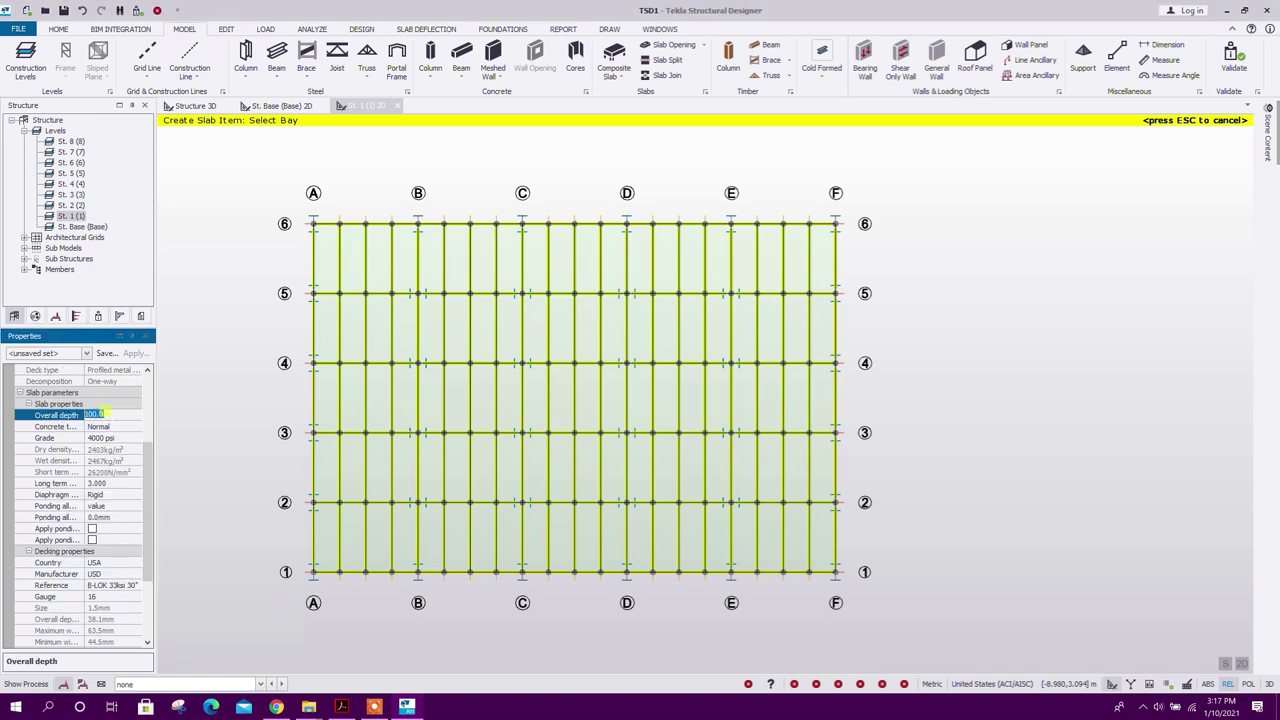
scroll(104, 412, "up", 4)
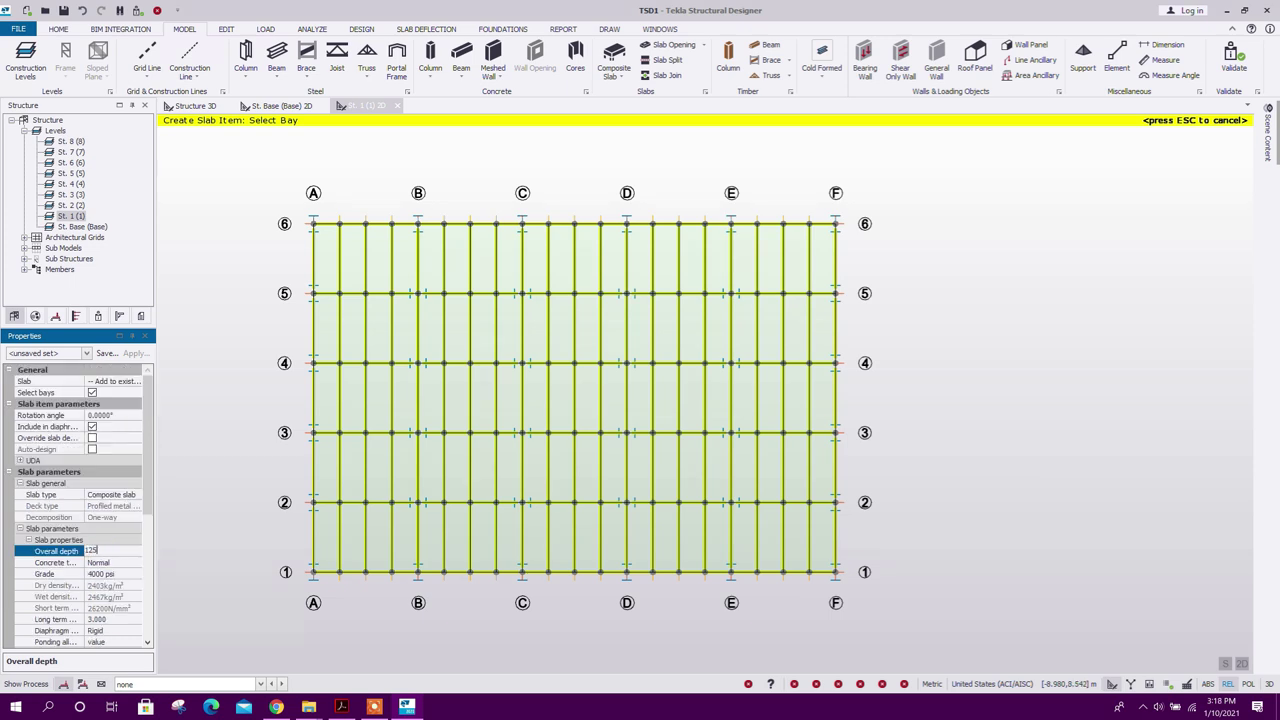
key("Return")
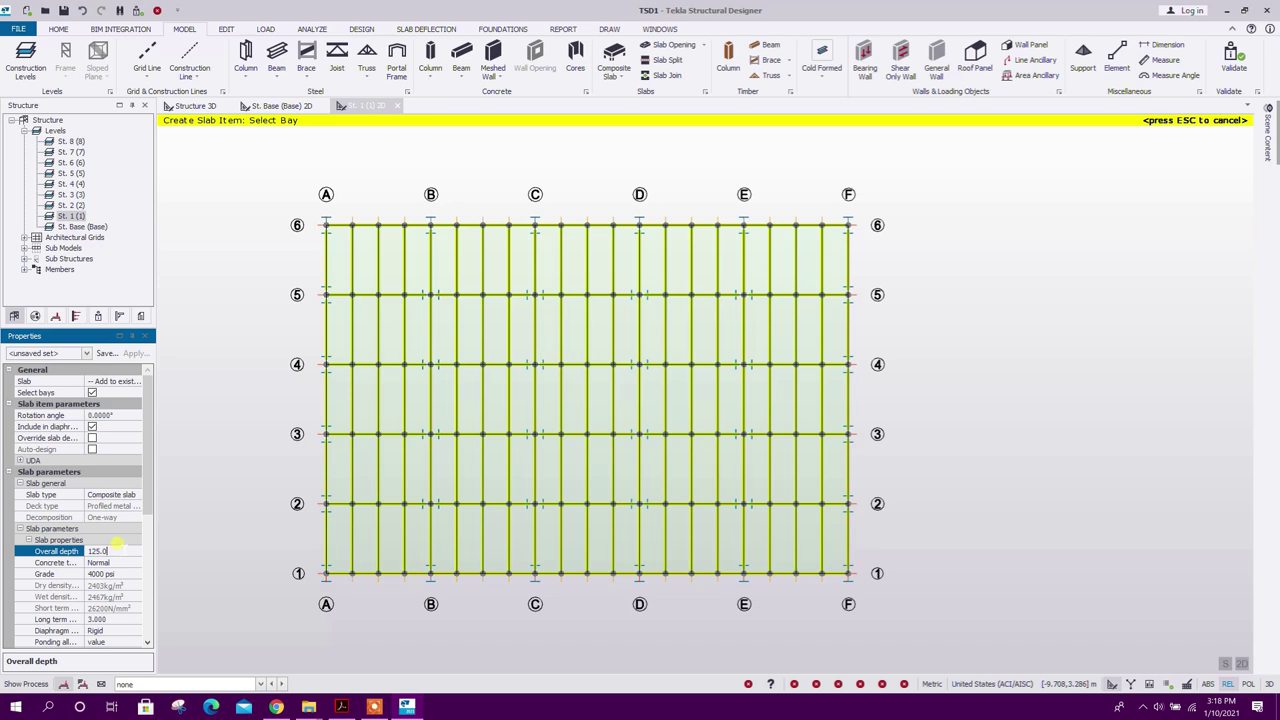
Step: Save the slab settings as a property set named 50mm Decking w 75mm Topping
left_click(106, 353)
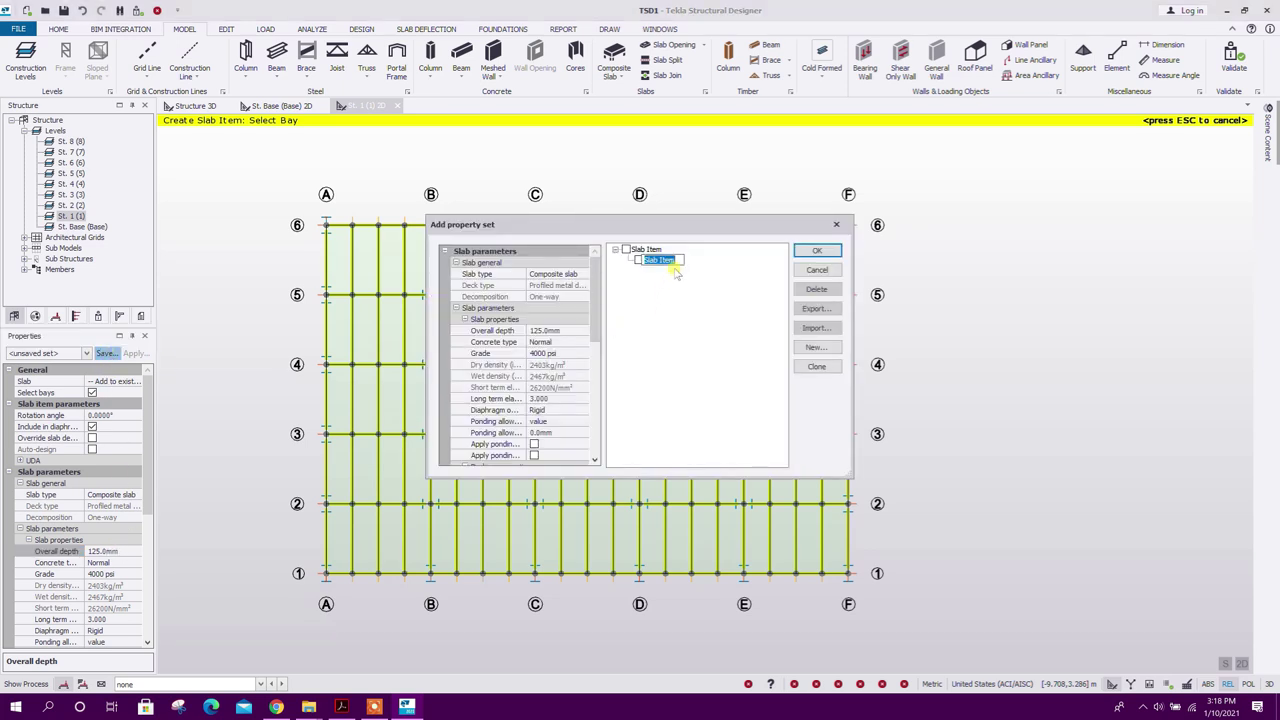
type("50mm Decking w 75mm Topping")
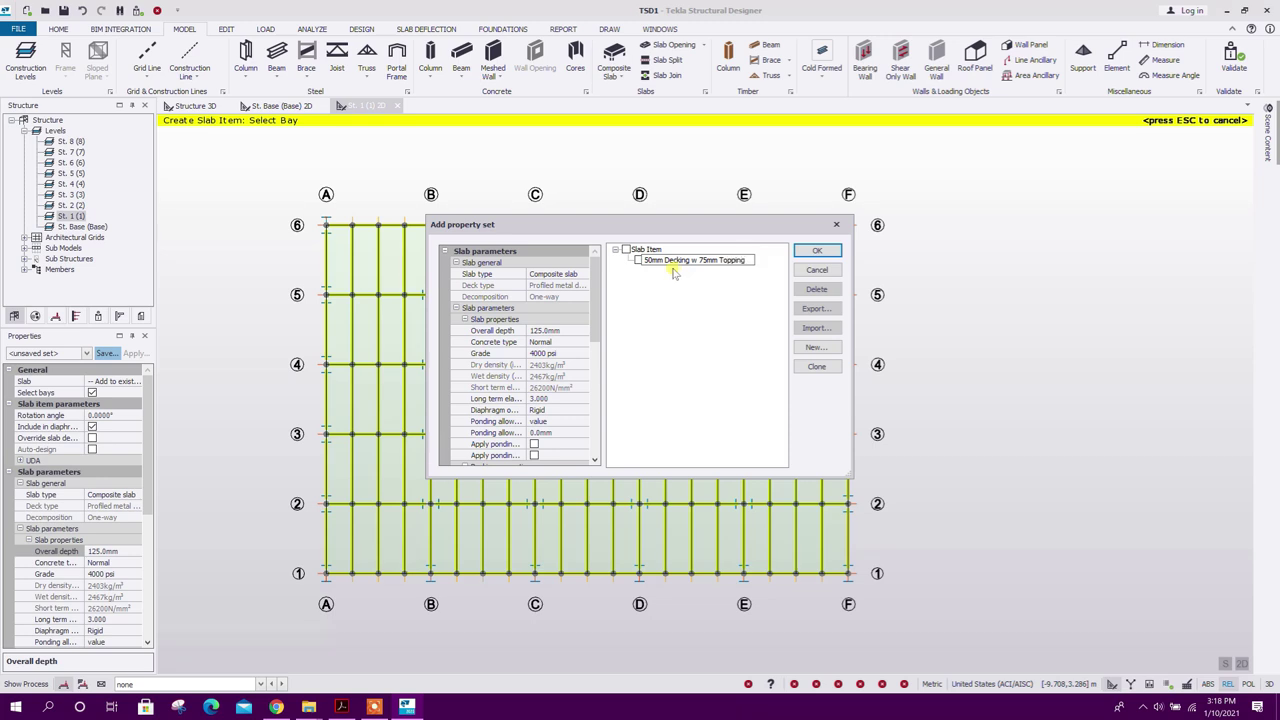
left_click(818, 251)
left_click(640, 260)
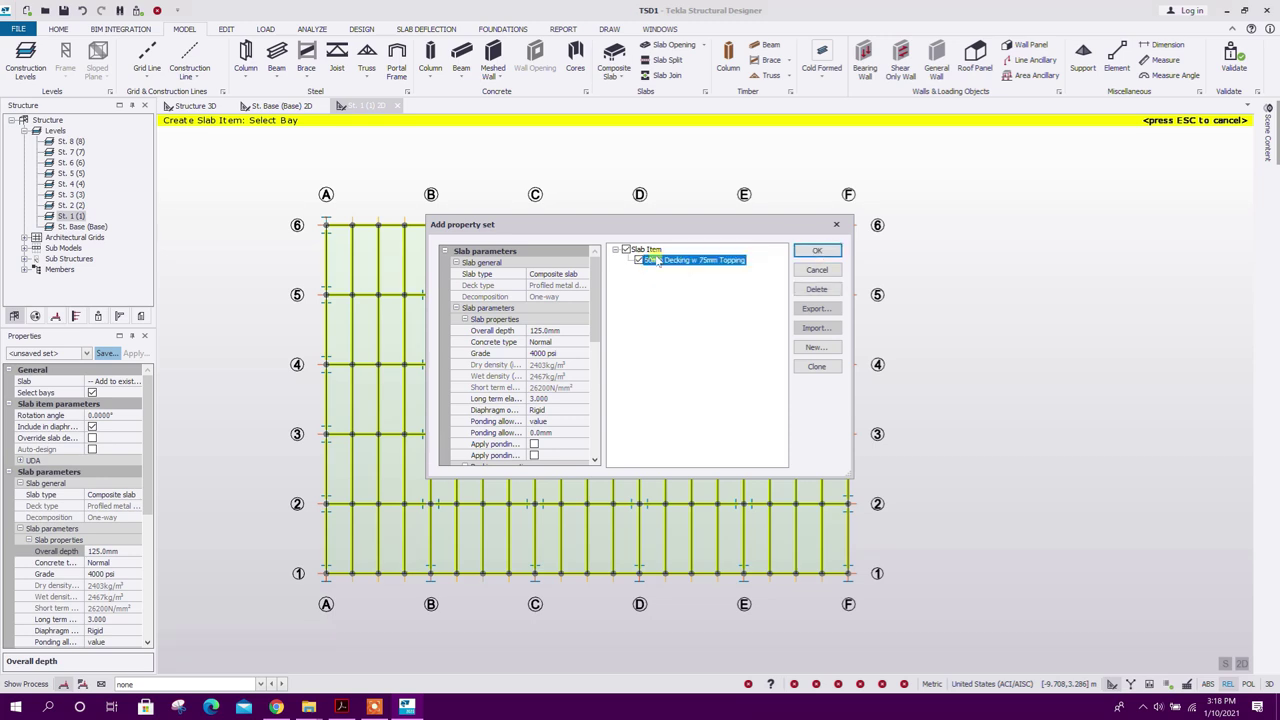
left_click(805, 251)
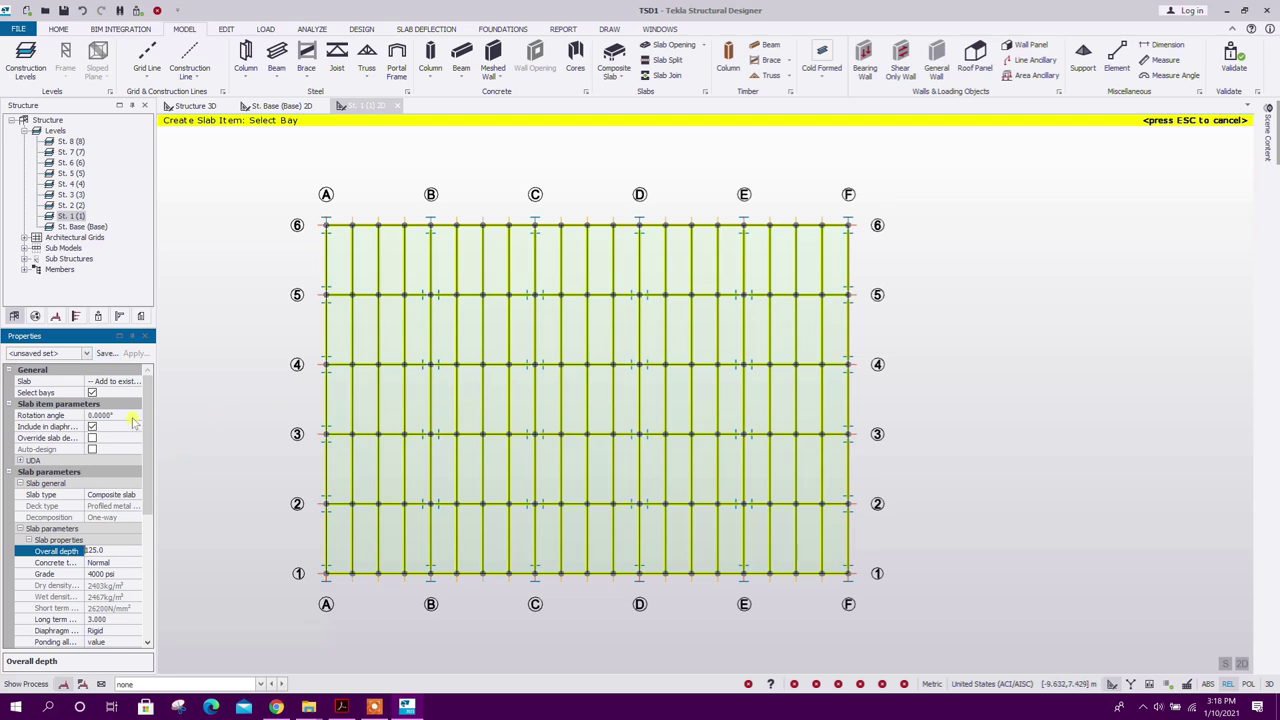
Step: Place the composite slab in all bays of level St. 1 (1), from A to F and 1 to 6, and end the command
scroll(443, 414, "down", 1)
left_click_drag(303, 195, 832, 566)
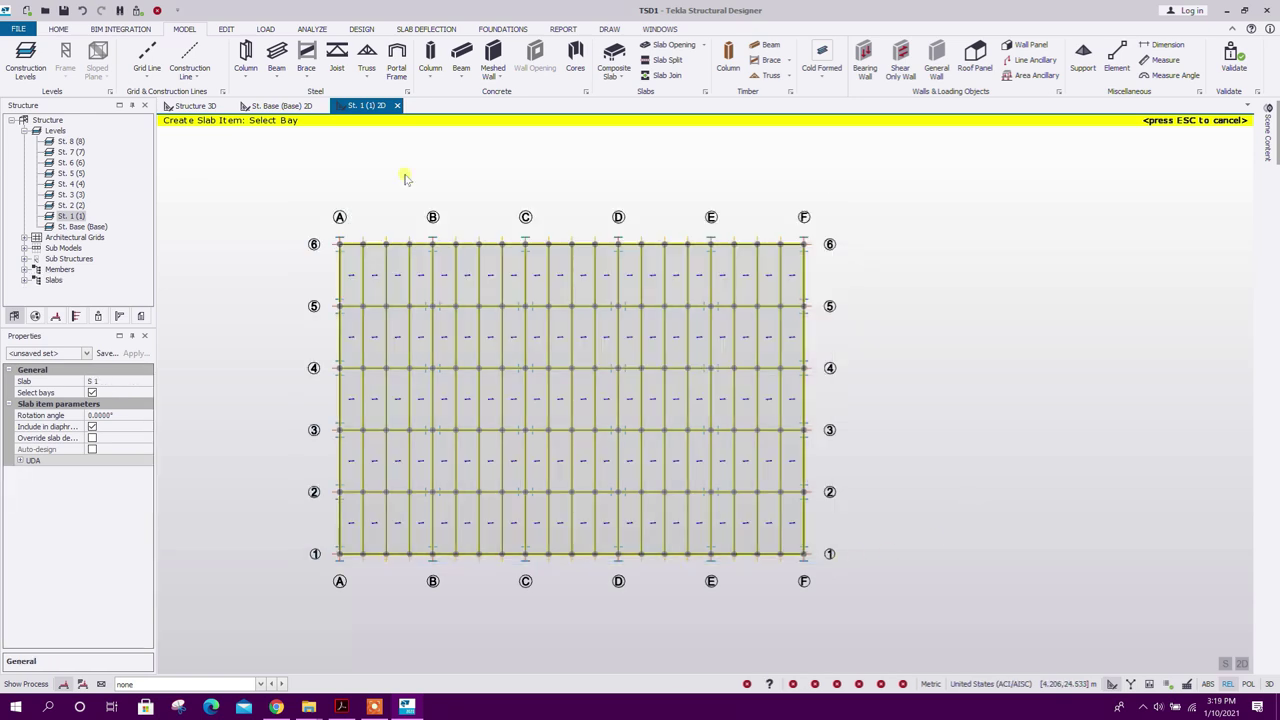
key("Escape")
middle_click_drag(406, 181, 386, 173)
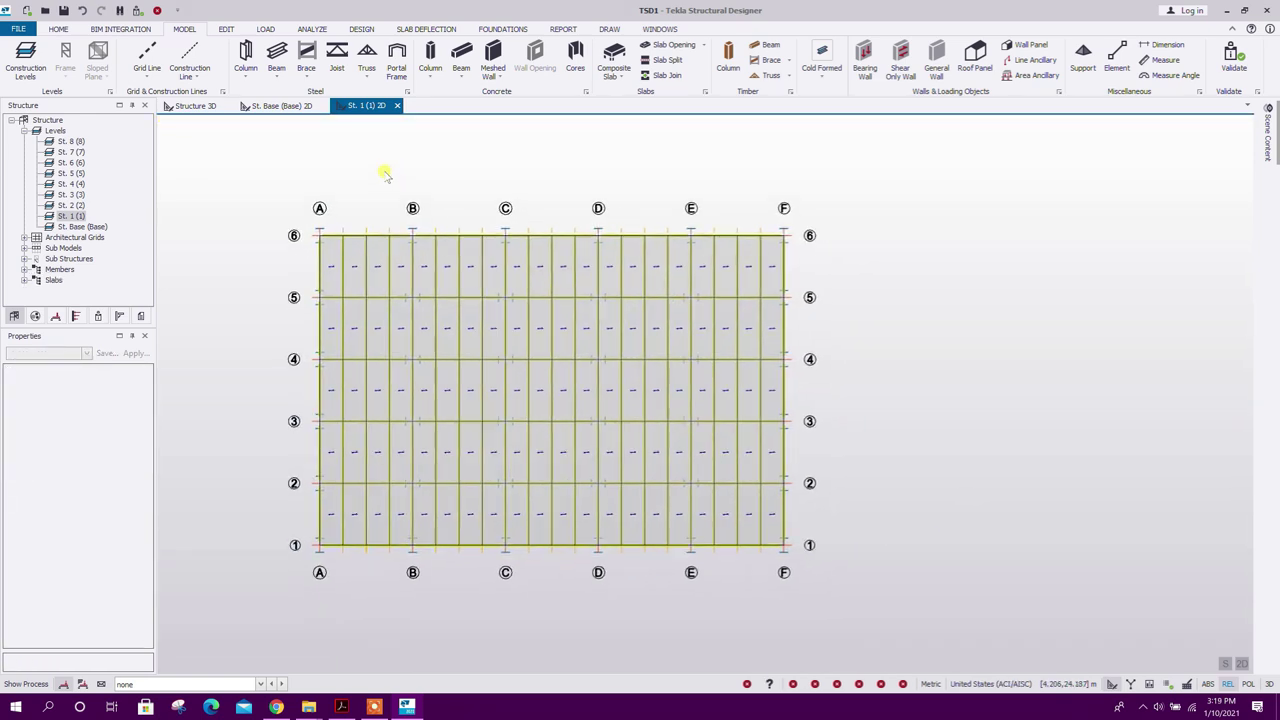
Step: Save the project as Tutorial Steel Structure.tsmd in the 2020 folder
left_click(63, 11)
key("Home")
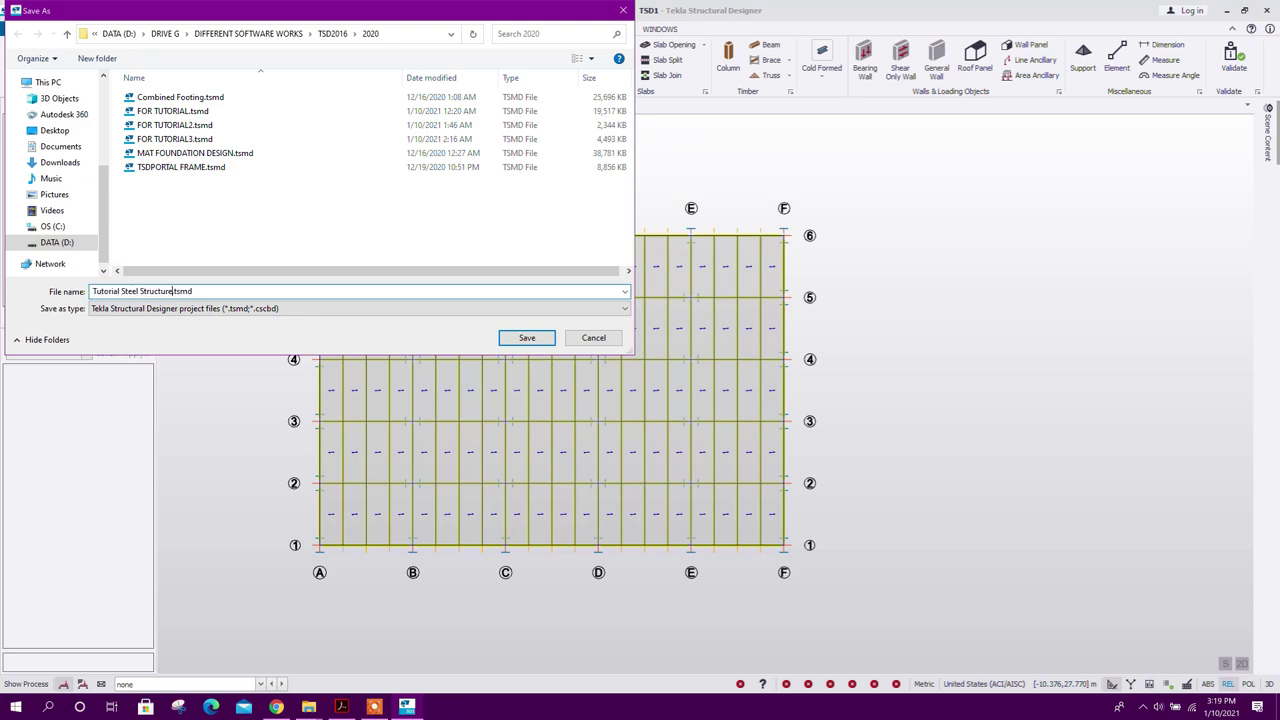
left_click(526, 338)
Step: Check Step-9, Model Bracing, in the PDF guide and return to Tekla Structural Designer
left_click(341, 707)
scroll(258, 297, "down", 1)
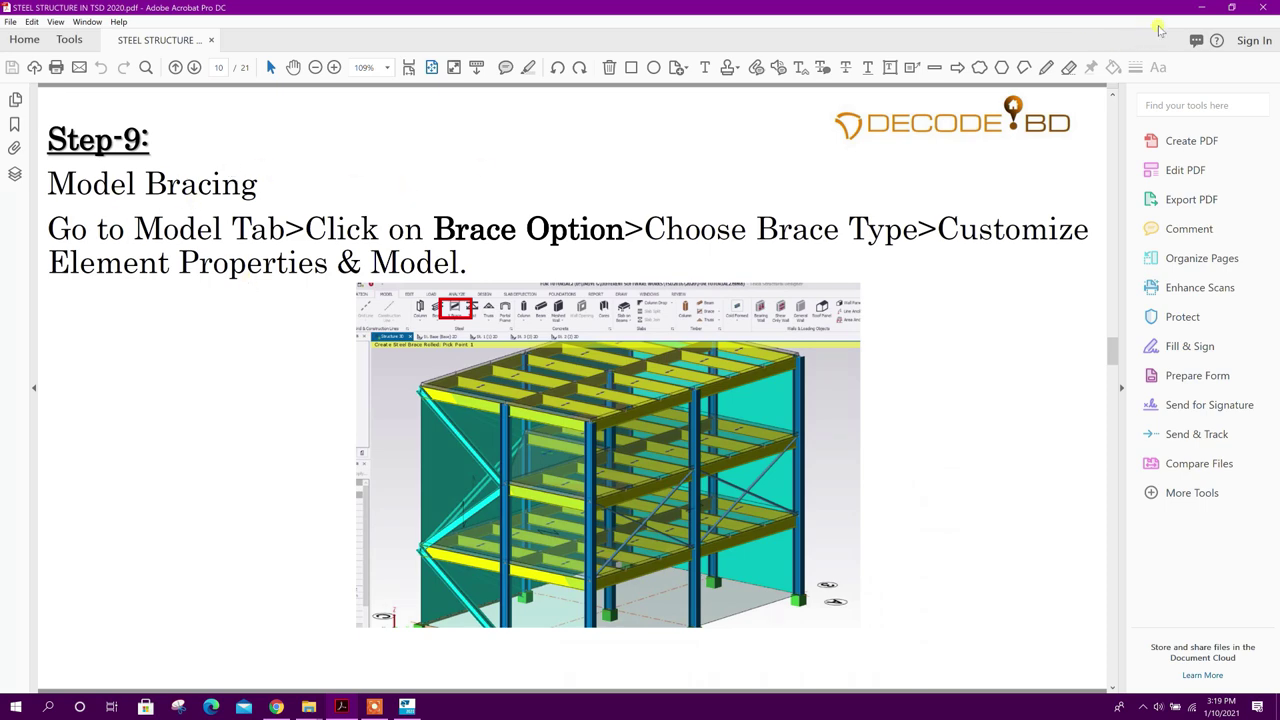
left_click(1203, 8)
middle_click_drag(906, 398, 905, 420)
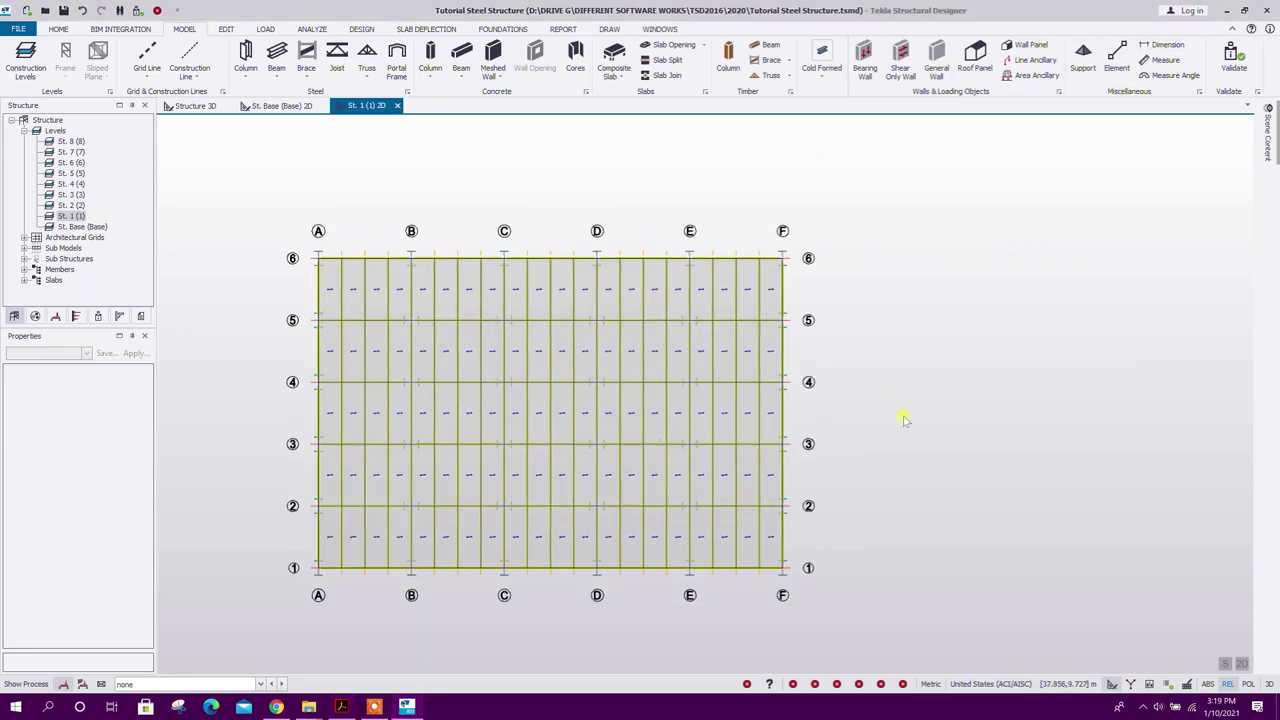
Step: In the 3D structure view, create frames on the four perimeter grid lines 1, 6, A and F
left_click(195, 106)
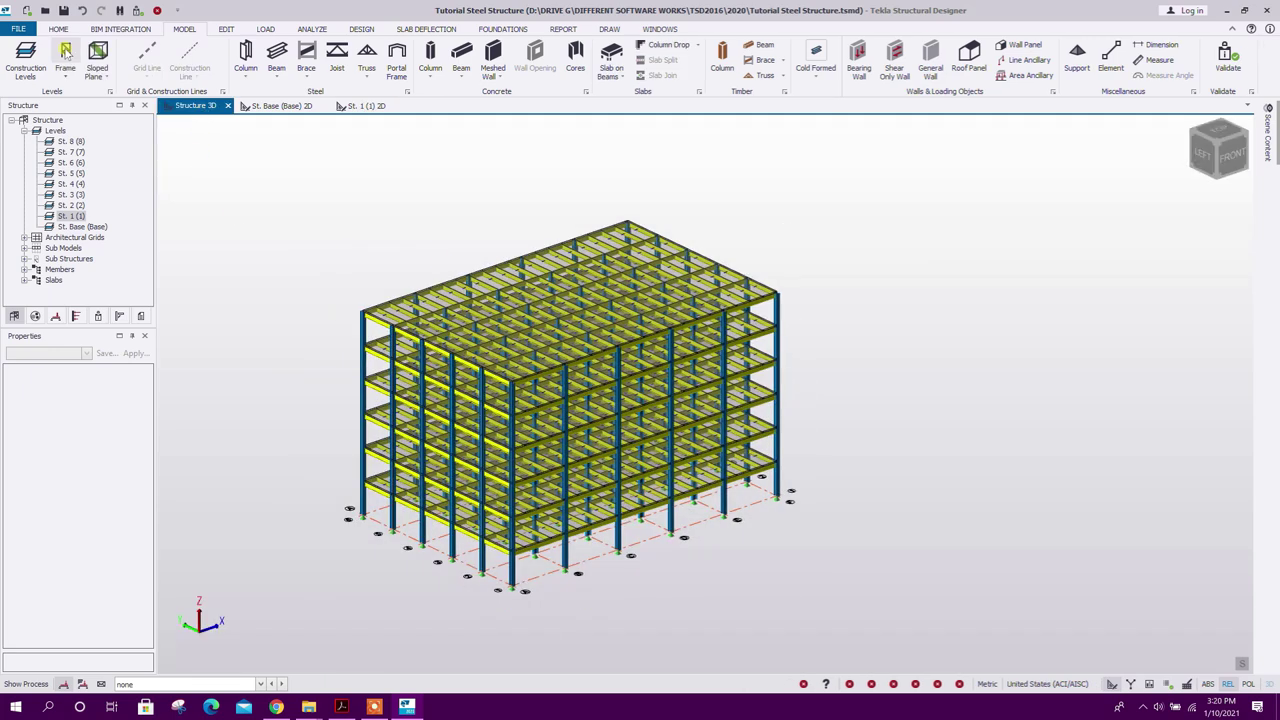
left_click(65, 56)
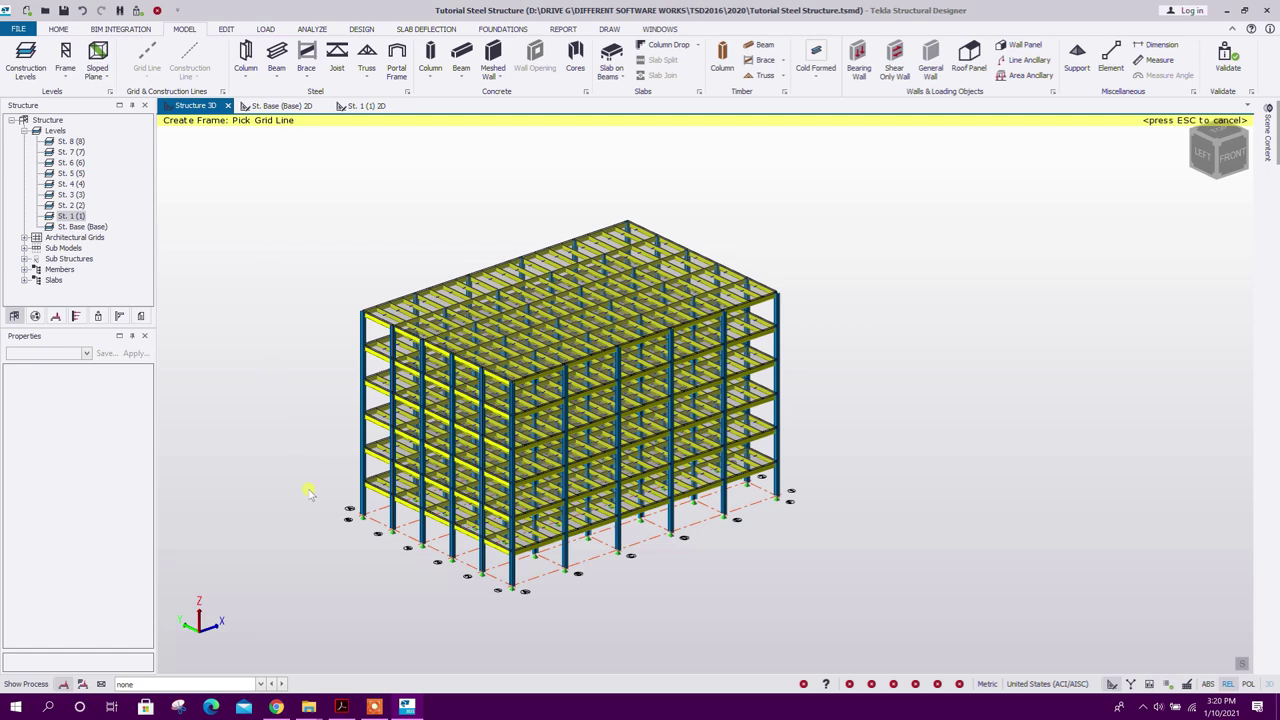
left_click(598, 563)
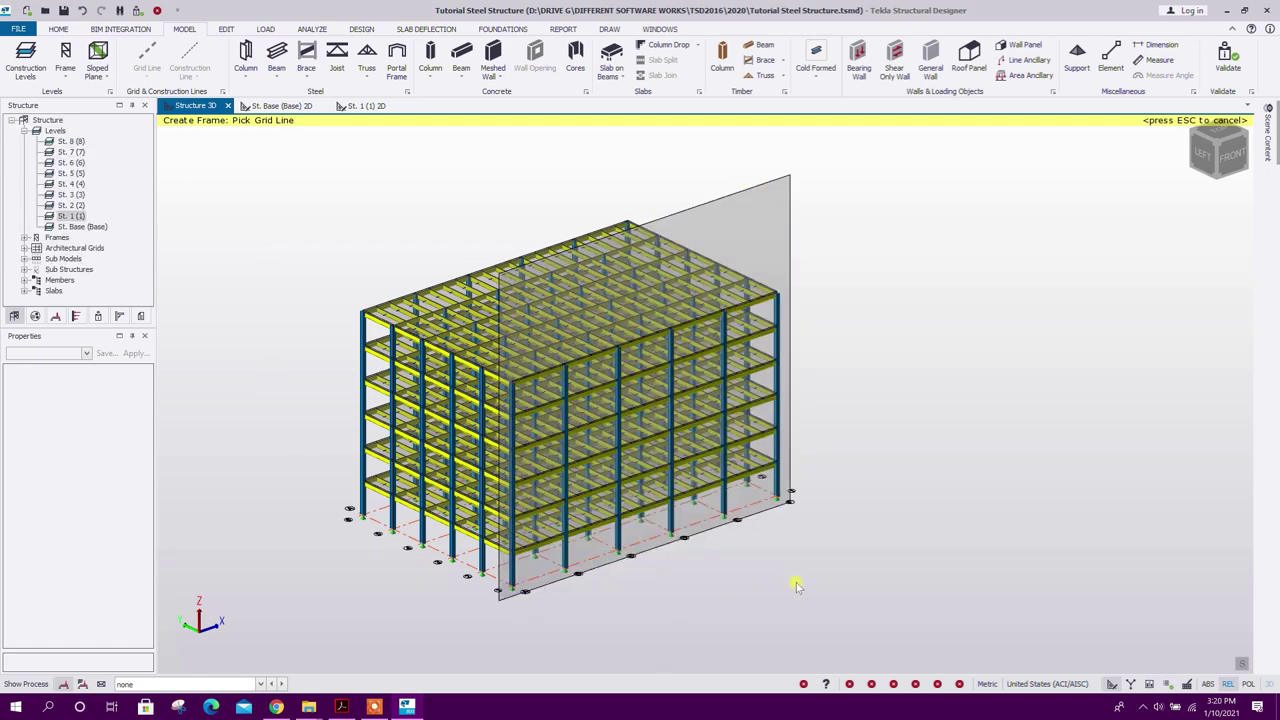
left_click(434, 561)
right_click_drag(366, 591, 990, 553)
right_click_drag(734, 580, 832, 590)
right_click_drag(657, 557, 754, 476)
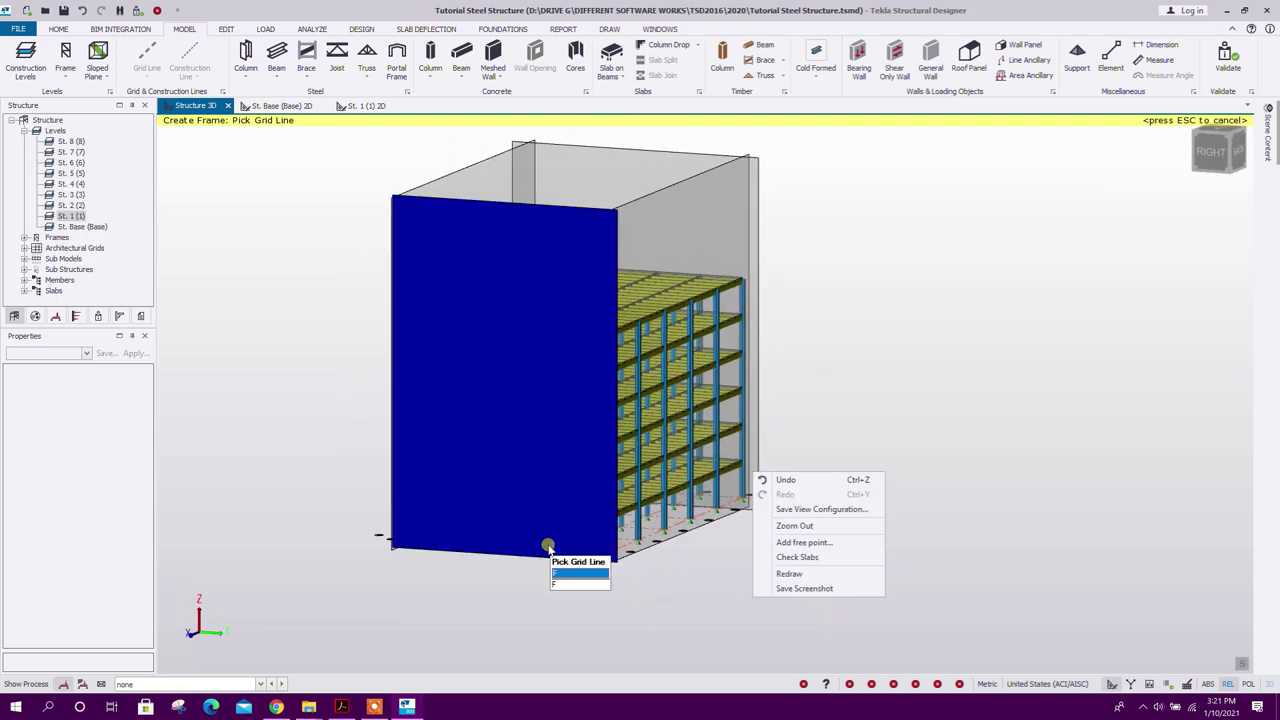
left_click(550, 555)
key("Escape")
Step: Open the 2D view of frame FRM 1 and start a rolled steel X brace
left_click(36, 237)
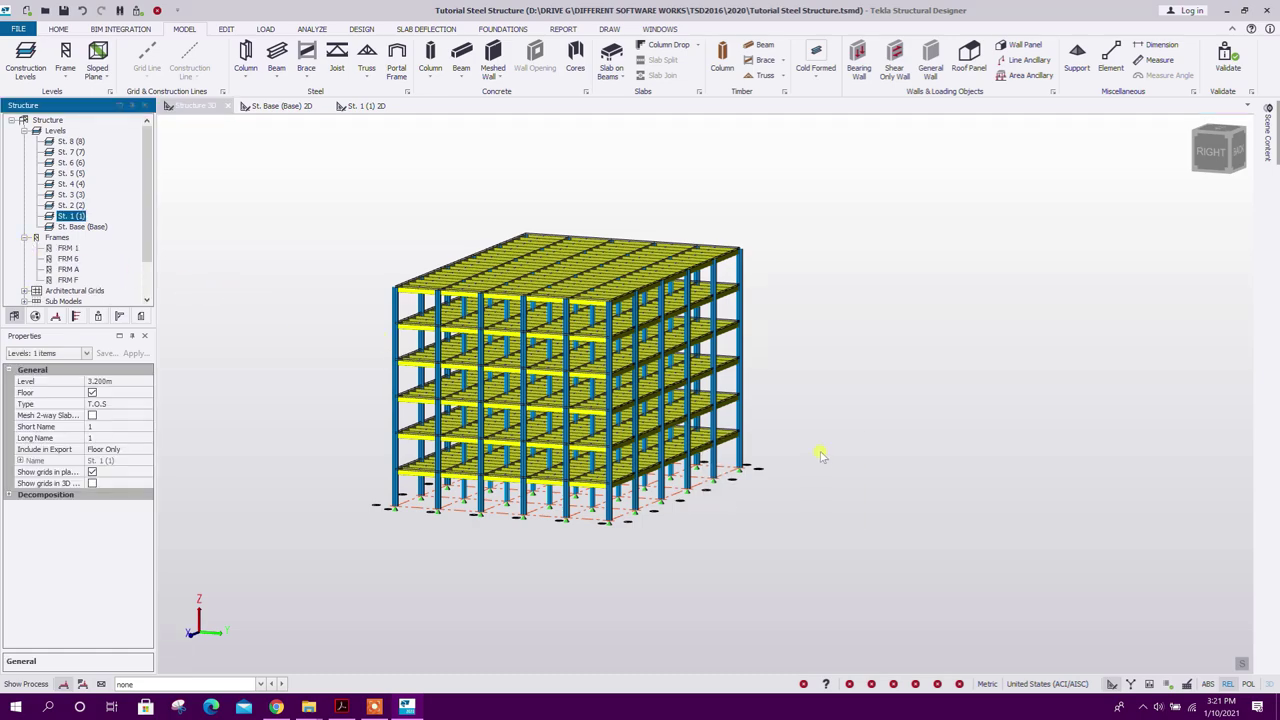
left_click_drag(873, 472, 850, 486)
scroll(625, 530, "up", 5)
right_click_drag(625, 530, 830, 576)
double_click(66, 248)
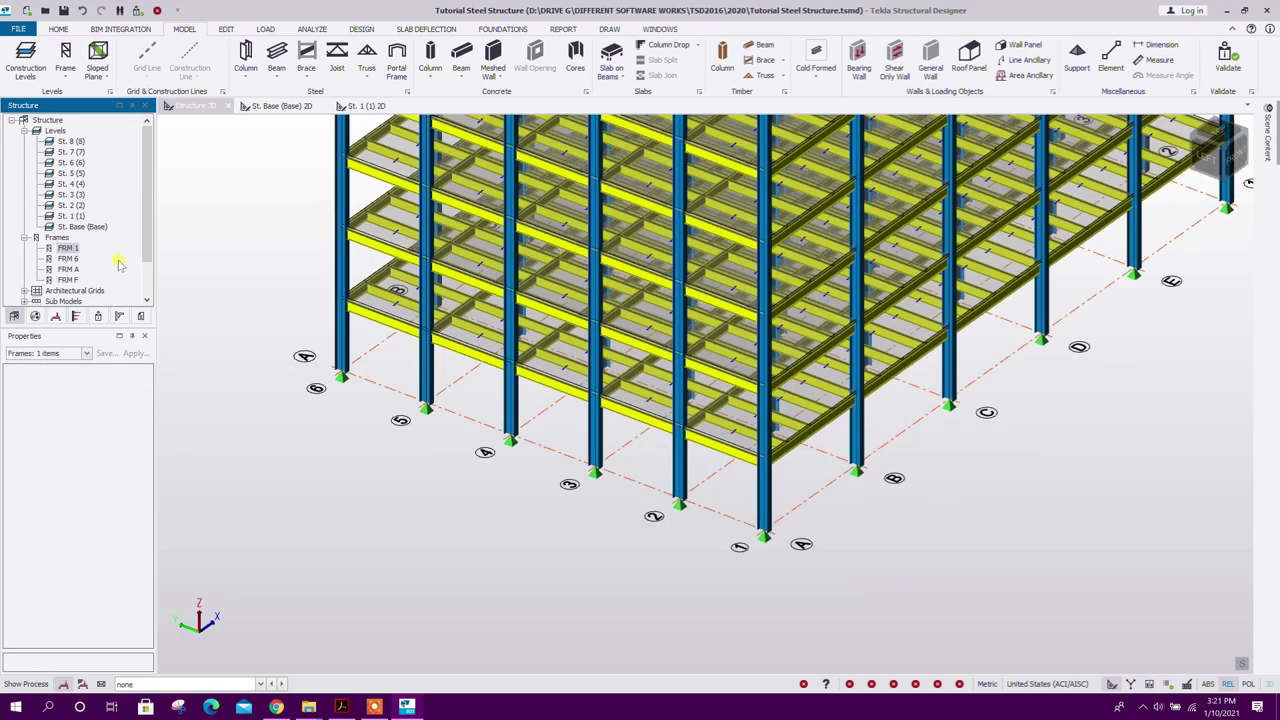
middle_click_drag(722, 486, 638, 462)
scroll(638, 462, "up", 1)
left_click(307, 72)
left_click(330, 107)
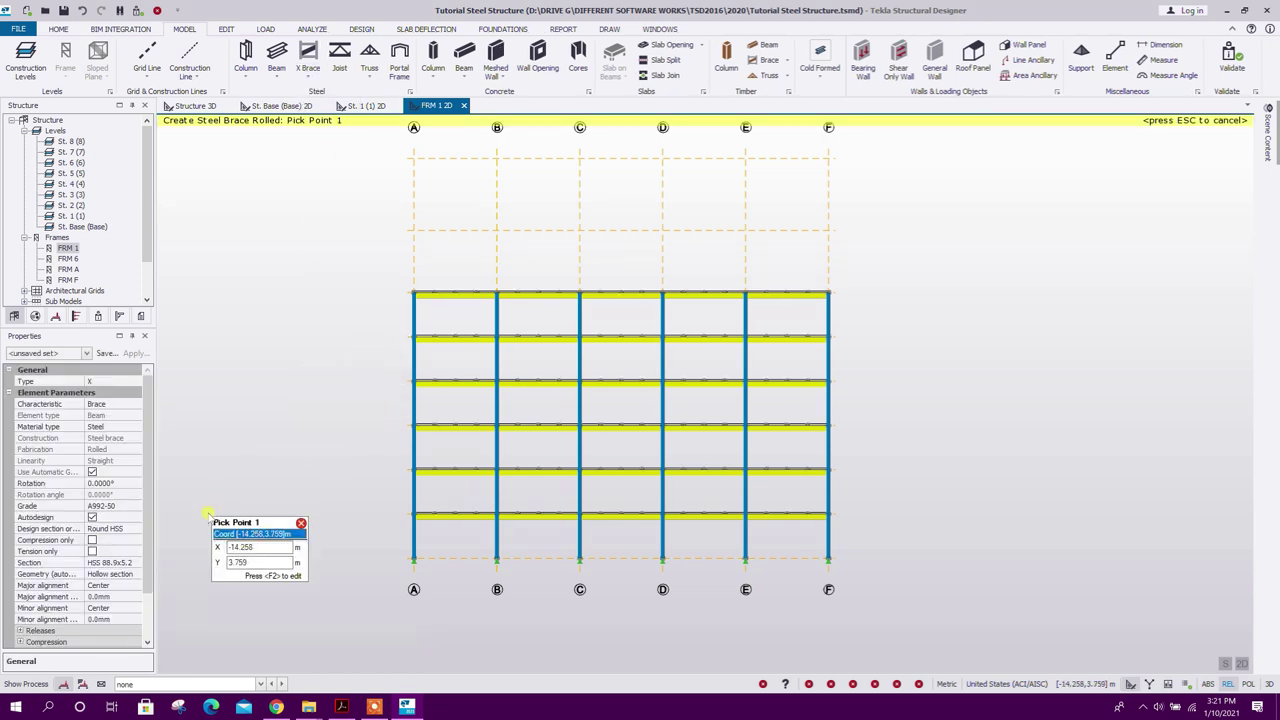
Step: Set the X brace's design section order to Round HSS from the USA list
left_click_drag(141, 483, 138, 507)
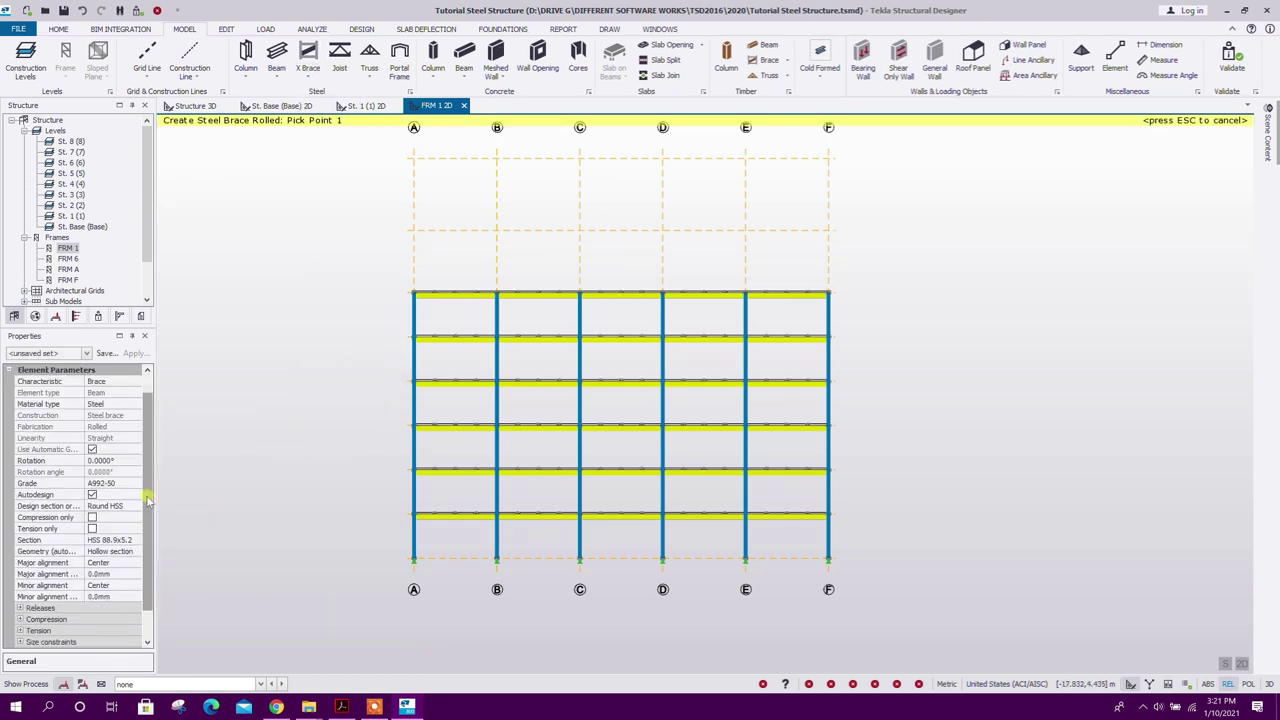
left_click(137, 507)
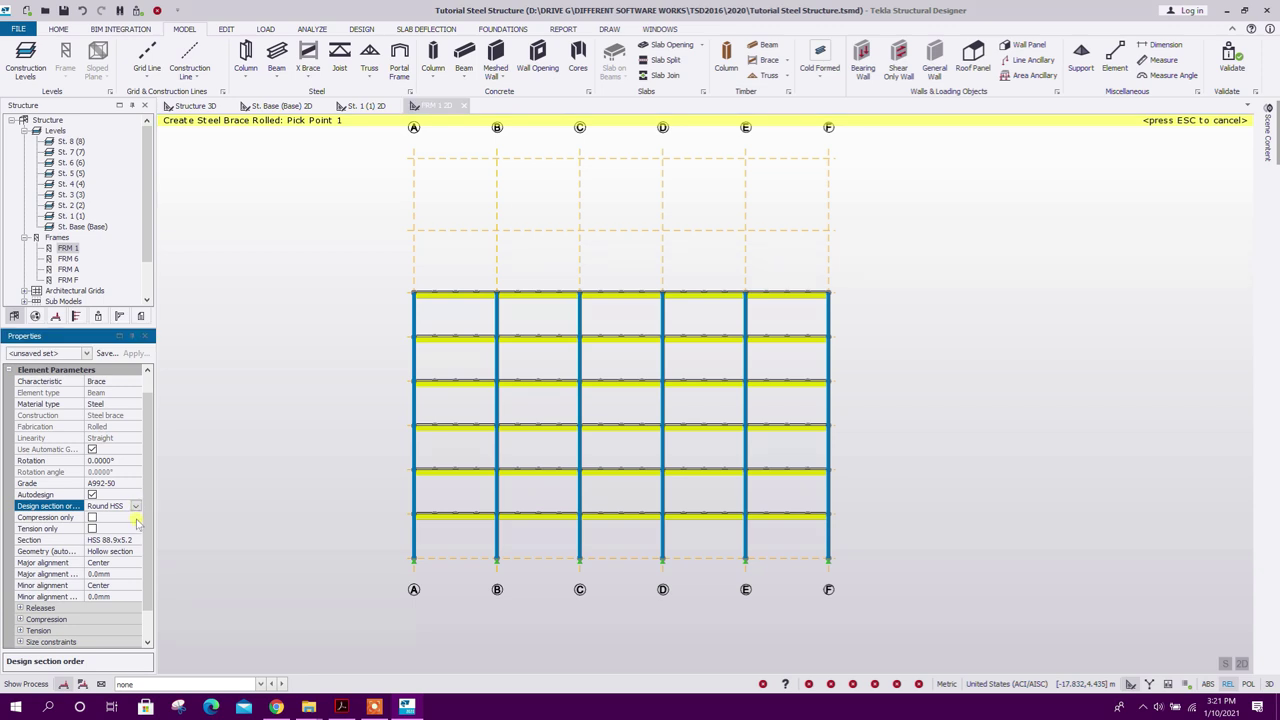
left_click(135, 506)
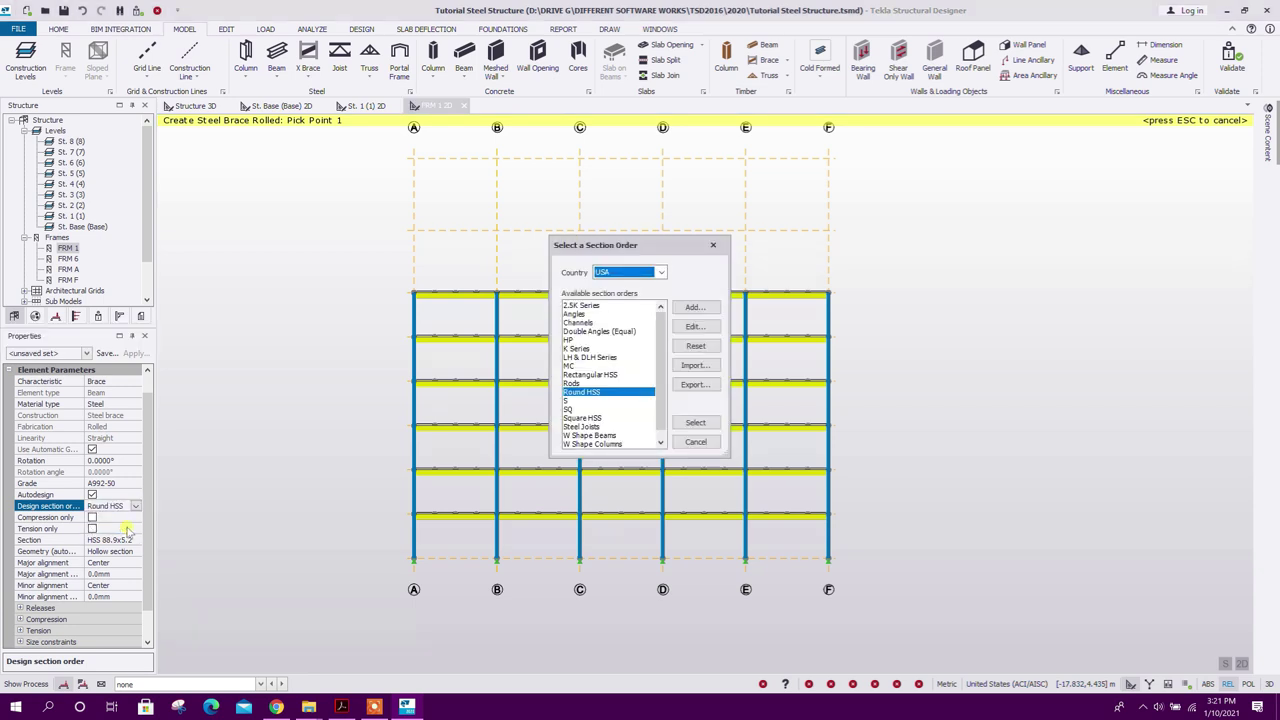
left_click(592, 331)
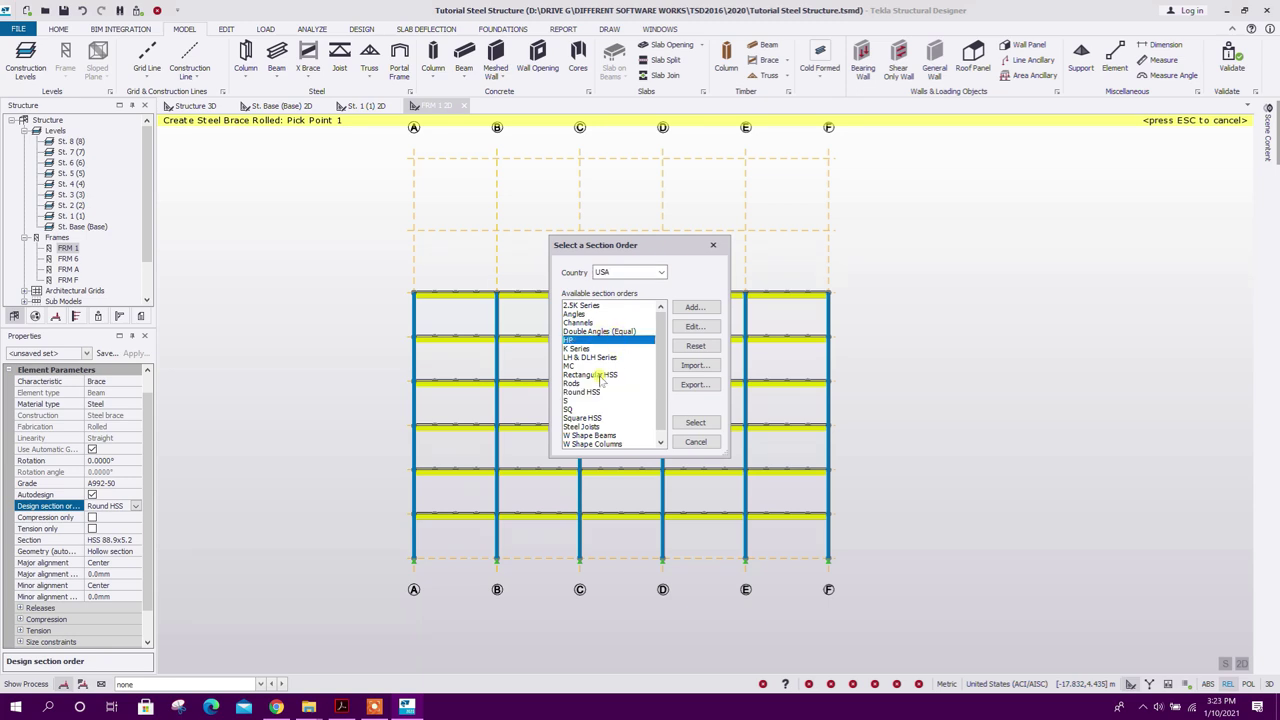
left_click(600, 375)
left_click(605, 392)
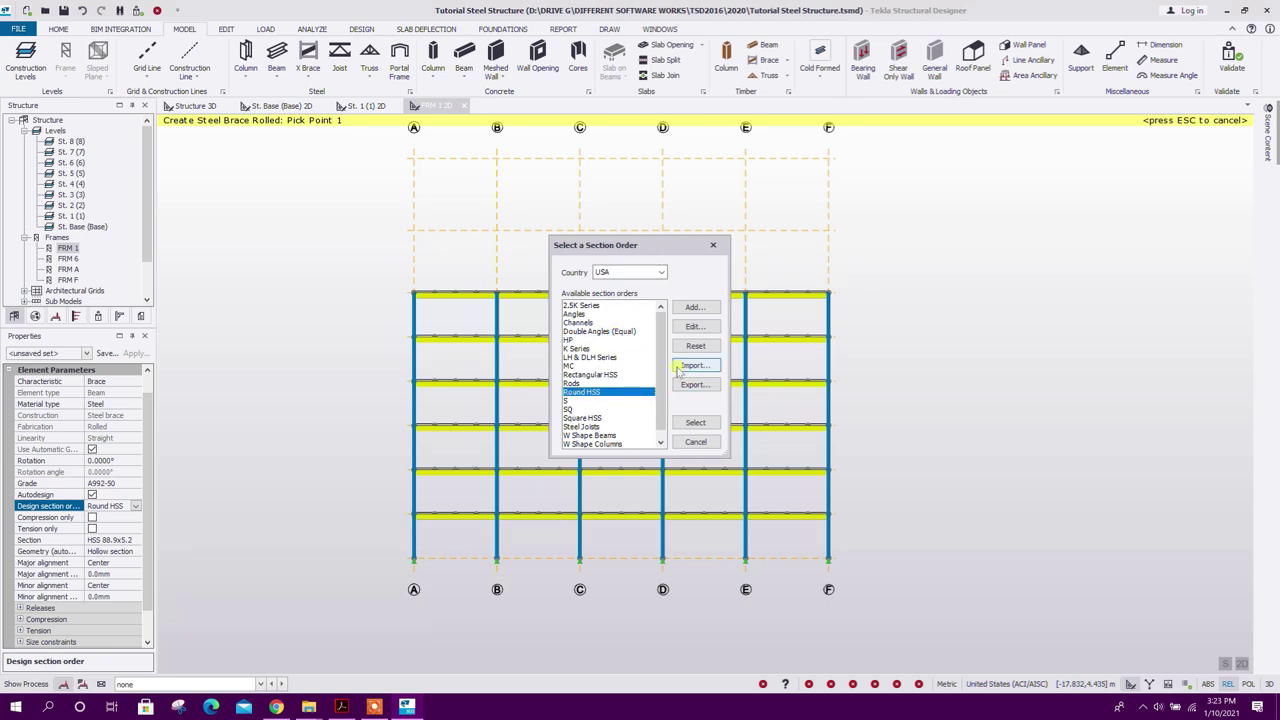
left_click(695, 422)
scroll(150, 556, "down", 2)
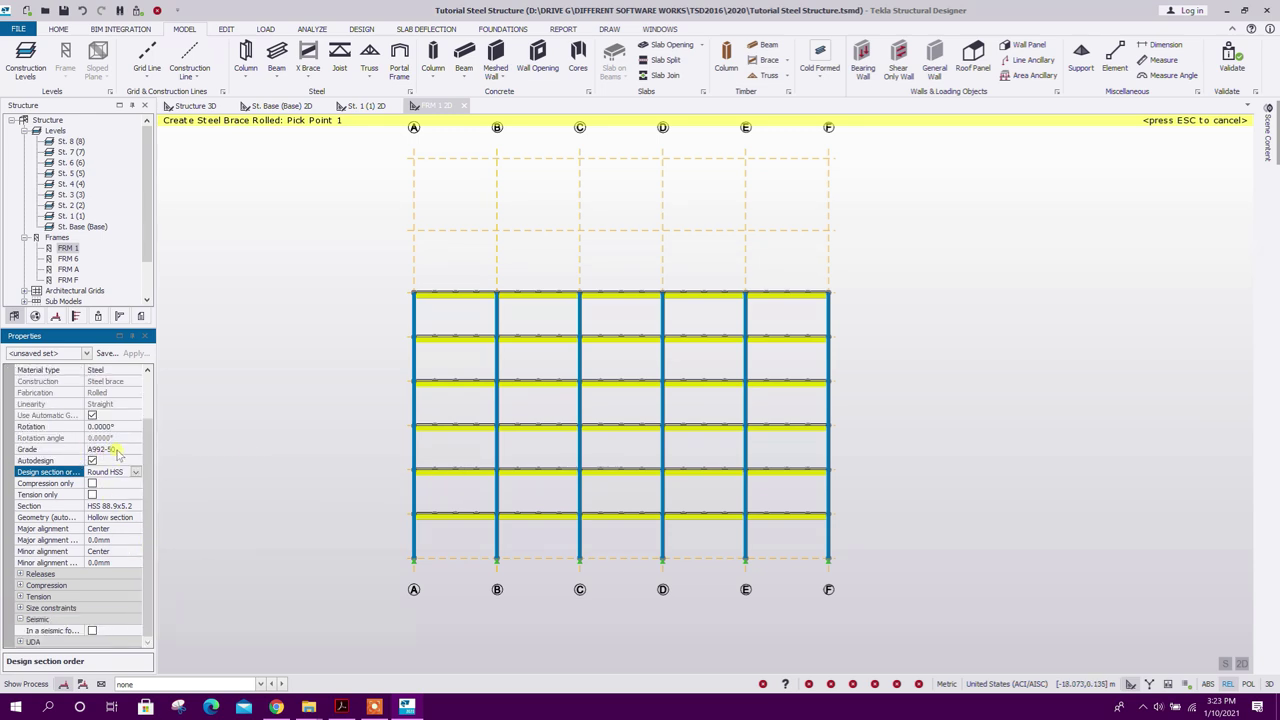
Step: Set the brace section to the round hollow section HSS 190.5x6.4
left_click(115, 449)
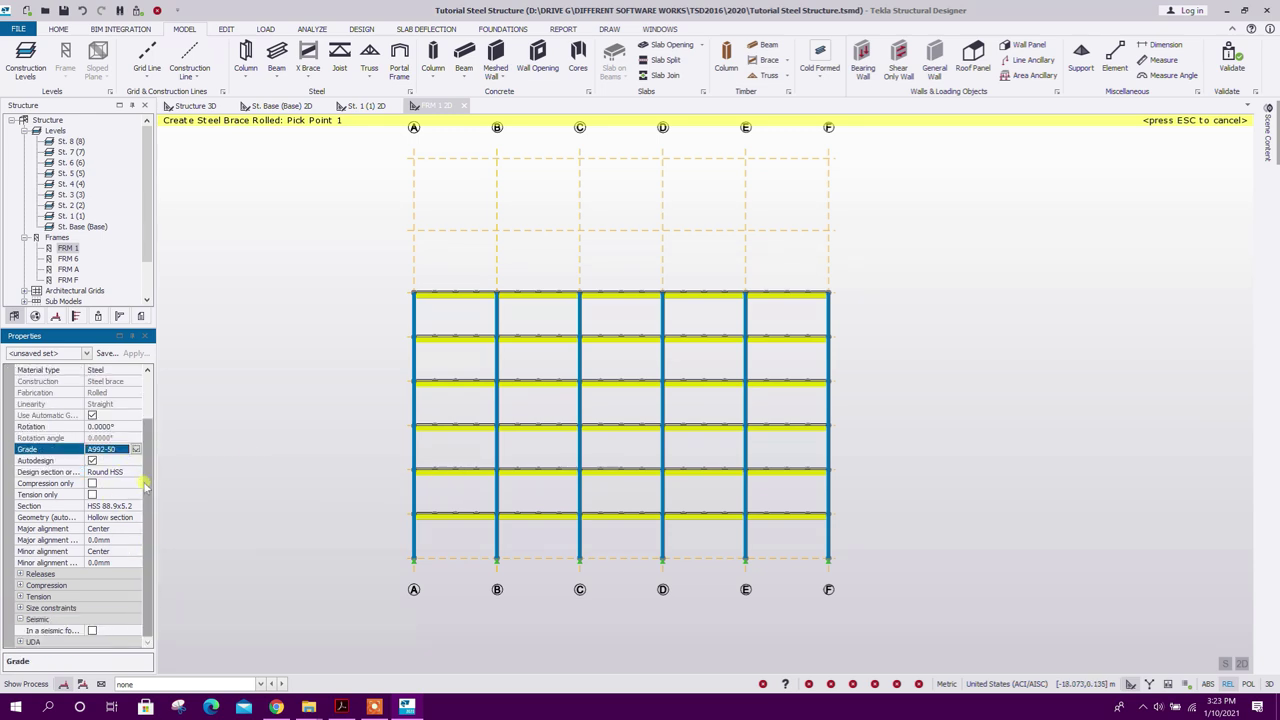
left_click(115, 506)
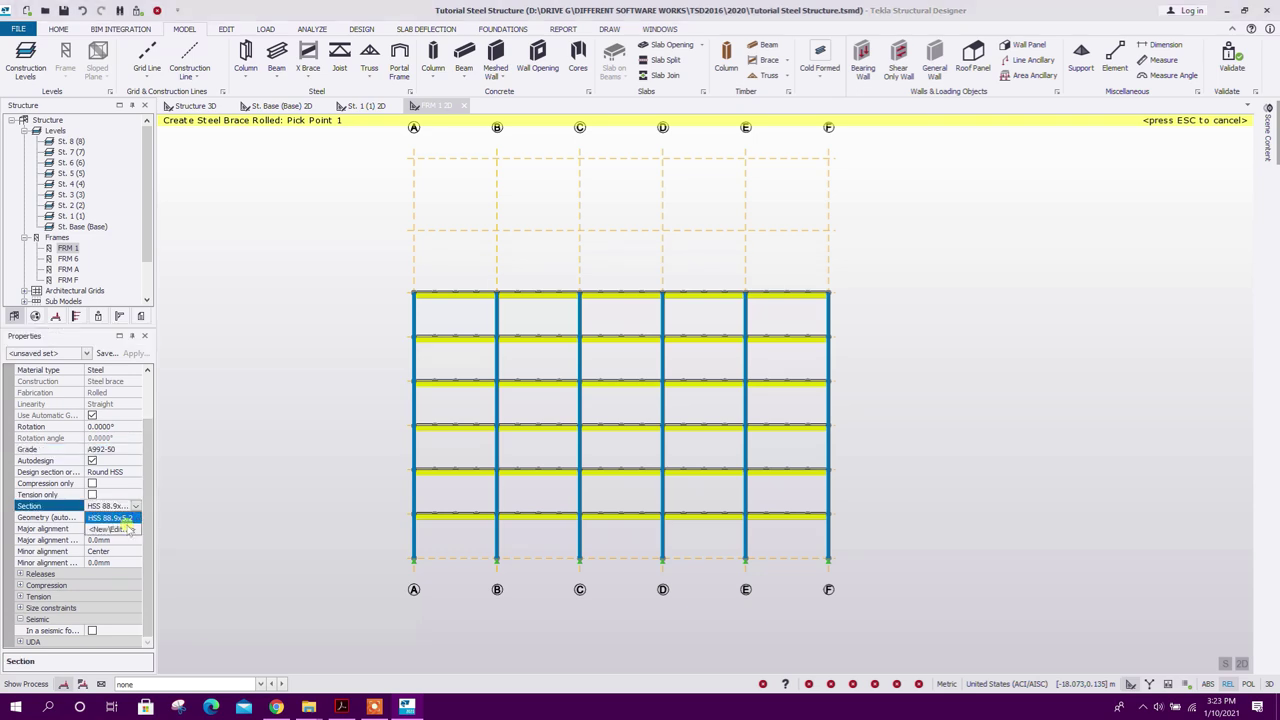
left_click(136, 506)
scroll(640, 330, "down", 1)
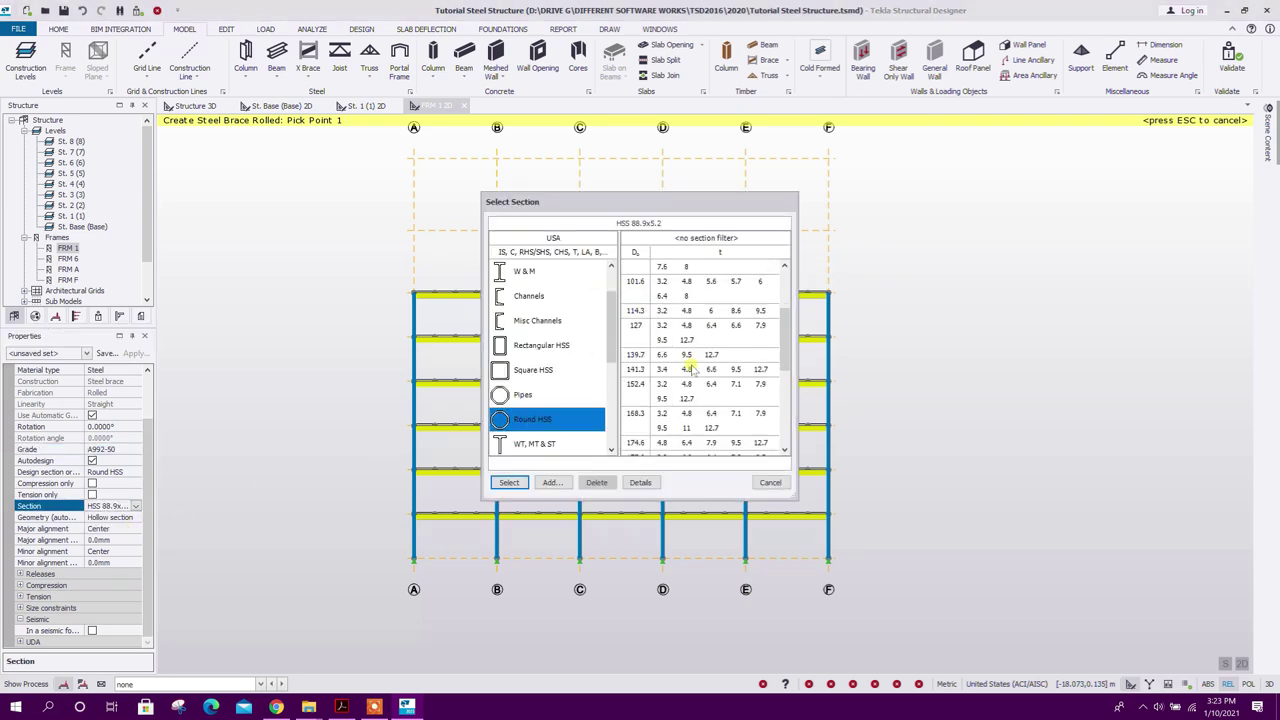
scroll(700, 360, "down", 2)
left_click(636, 370)
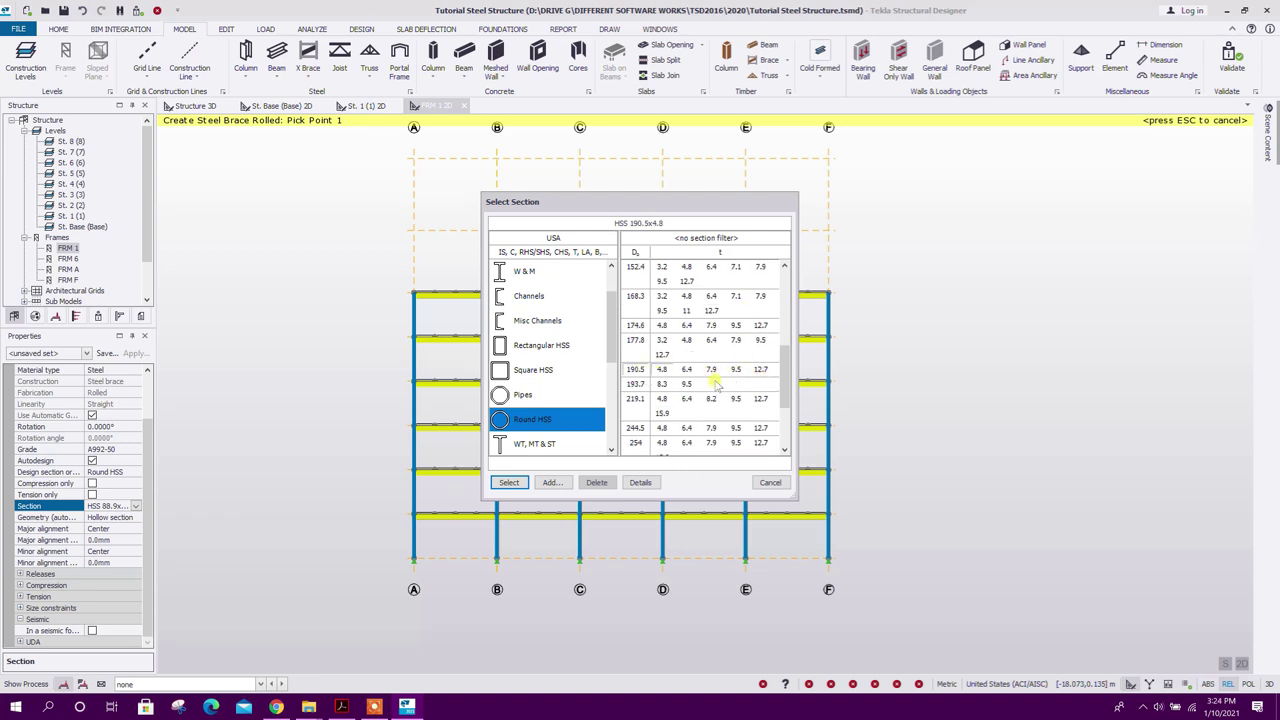
left_click(509, 482)
Step: Place X braces between grid lines A and B of FRM 1 in all six storeys, from the base to the uppermost beam
left_click(422, 561)
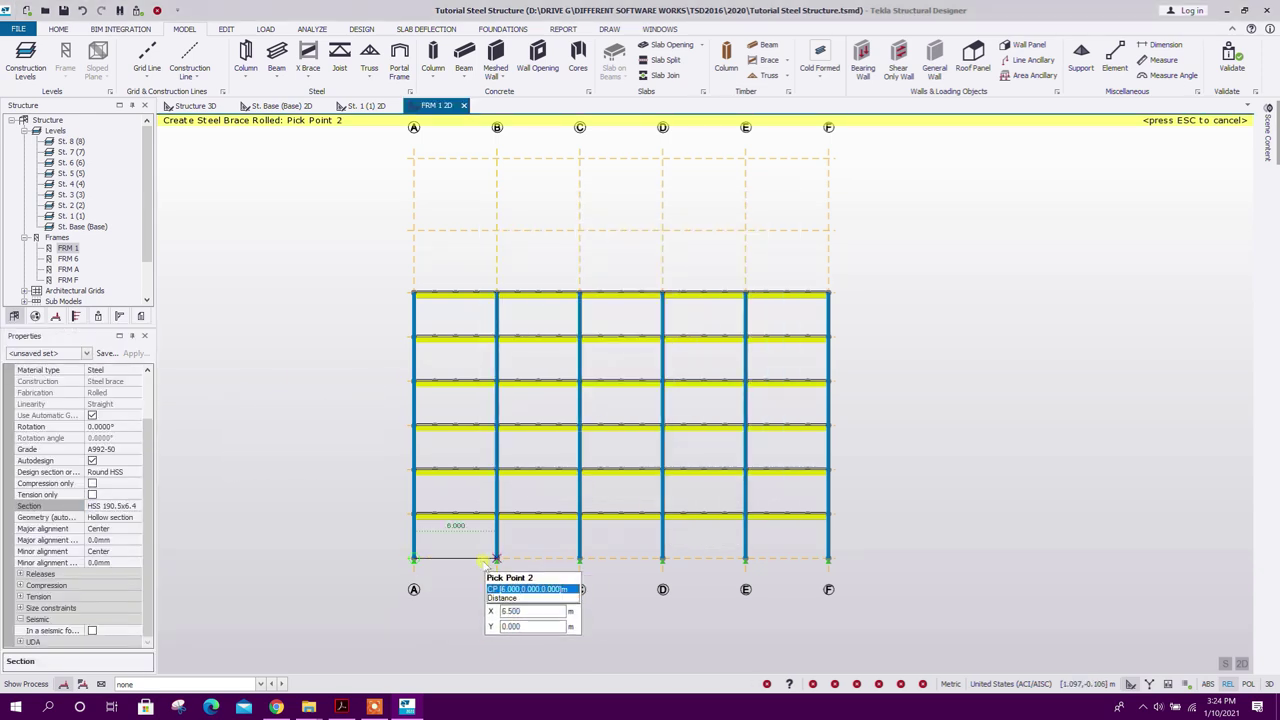
left_click(498, 561)
left_click(498, 521)
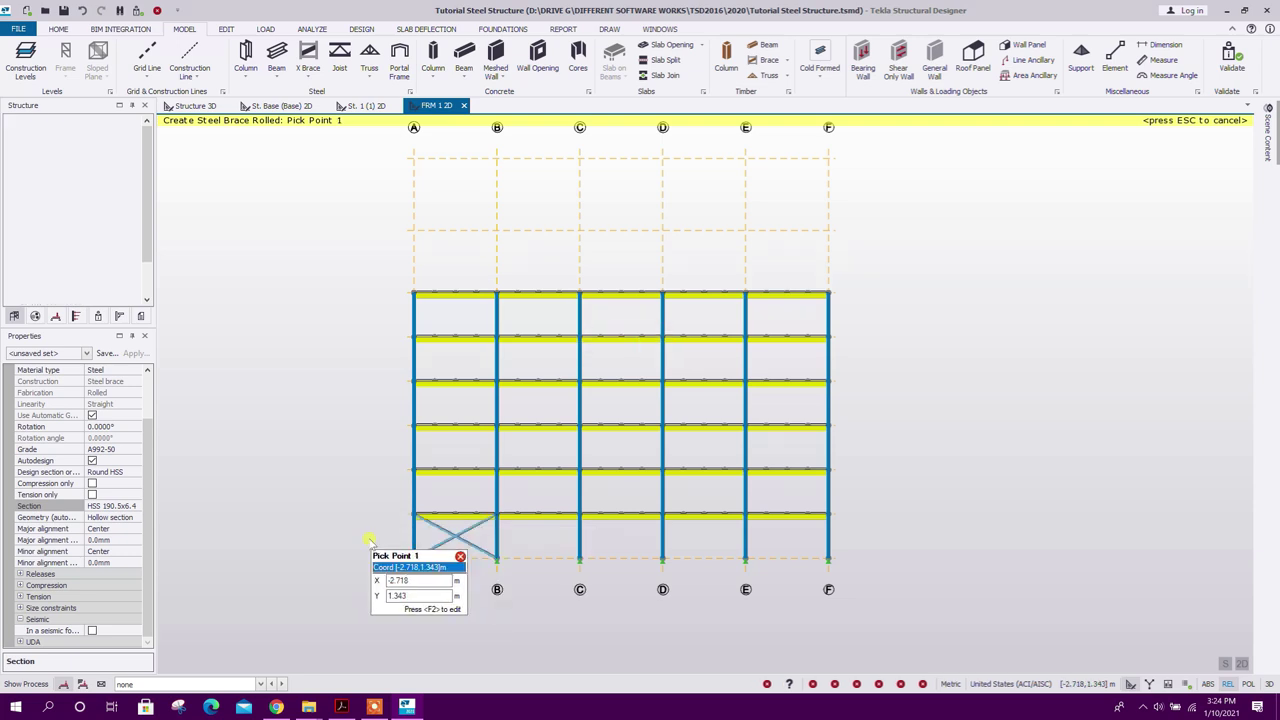
left_click(421, 517)
left_click(414, 514)
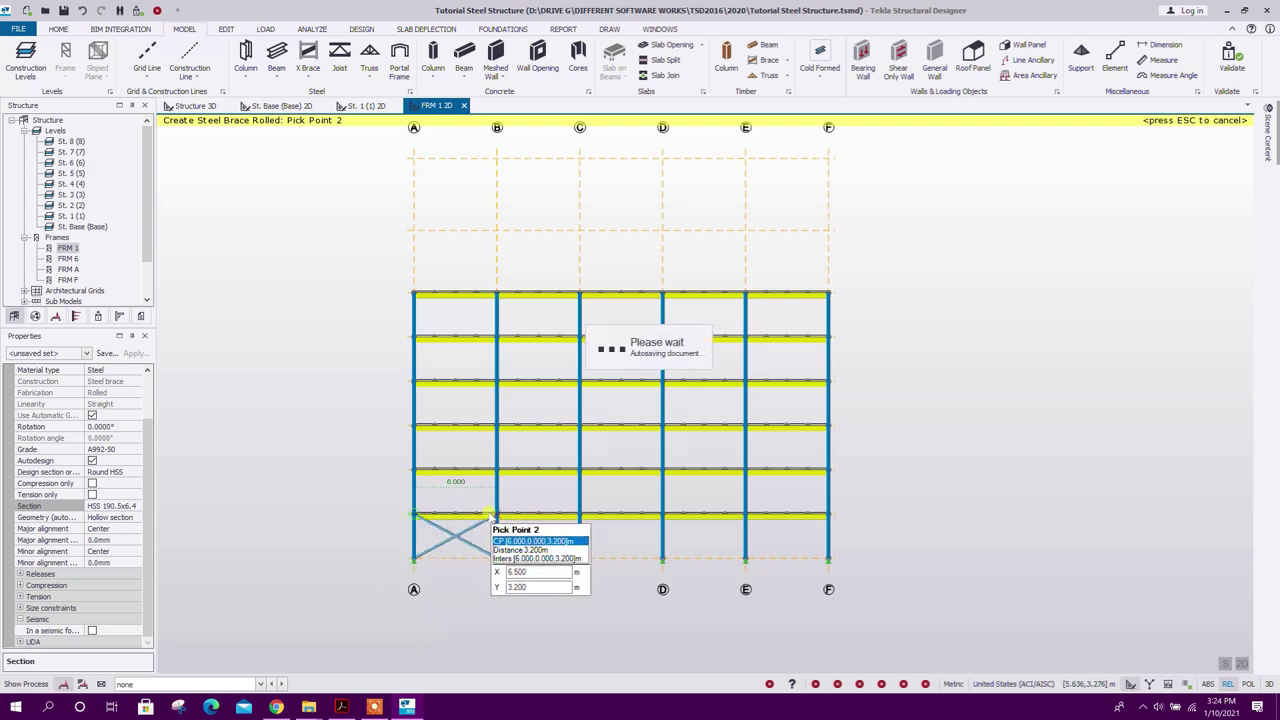
left_click(497, 514)
left_click(494, 472)
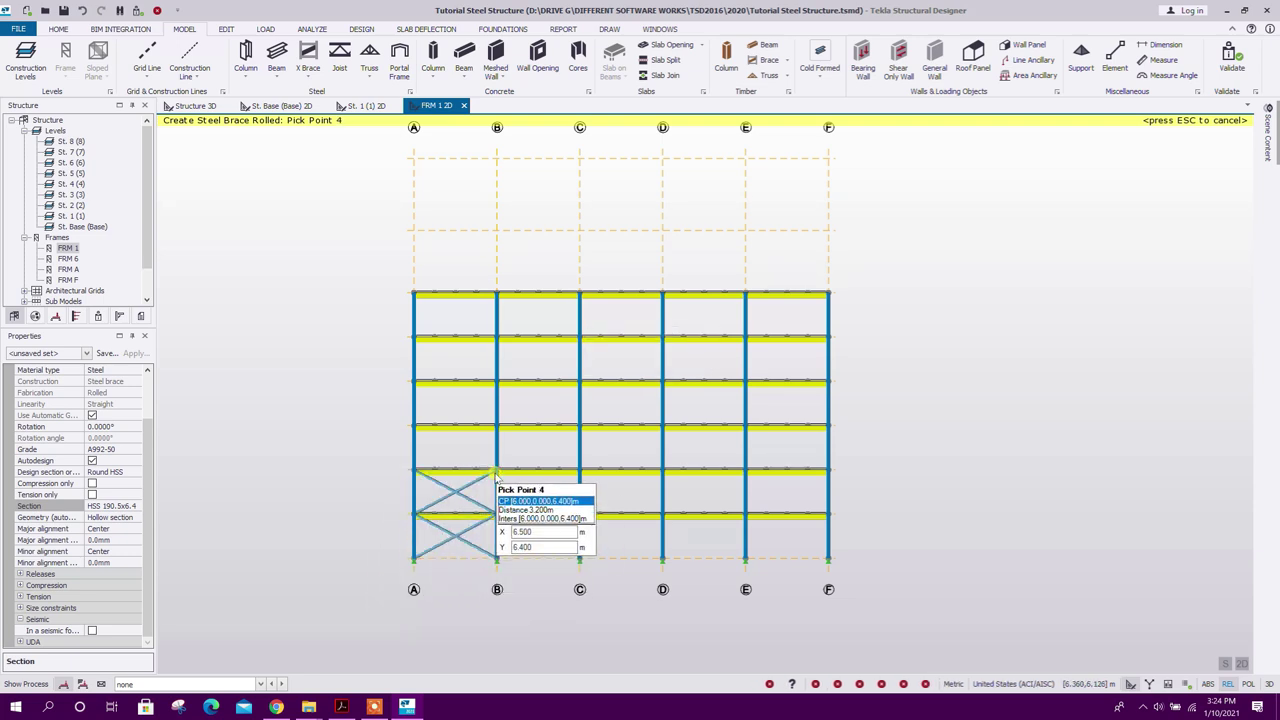
left_click(416, 472)
left_click(416, 428)
left_click(495, 471)
left_click(497, 428)
left_click(416, 428)
left_click(416, 384)
left_click(495, 427)
left_click(498, 385)
left_click(416, 383)
left_click(416, 340)
left_click(497, 383)
left_click(497, 341)
left_click(416, 340)
left_click(416, 296)
left_click(497, 339)
left_click(497, 296)
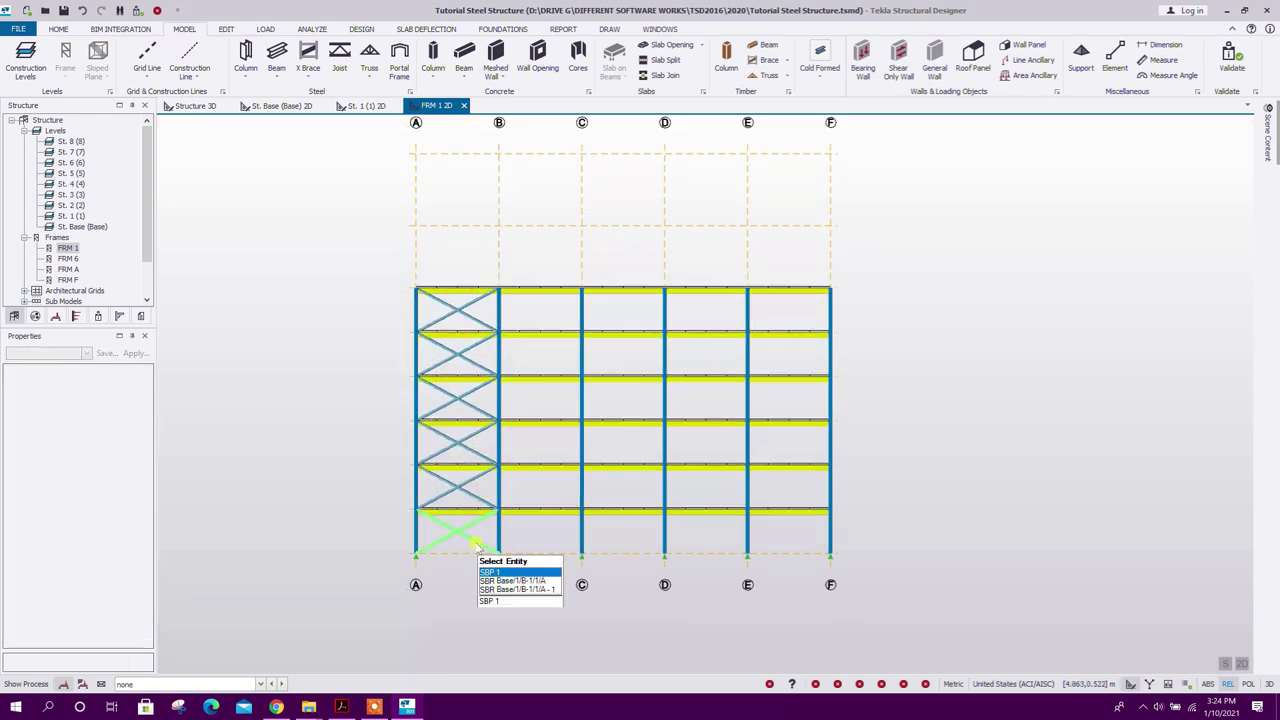
Step: Copy the six X brace pairs in bay A–B of FRM 1 to bays C–D and E–F
left_click(478, 543)
left_click(474, 497, "ctrl")
mouse_move(476, 426)
left_click(465, 435)
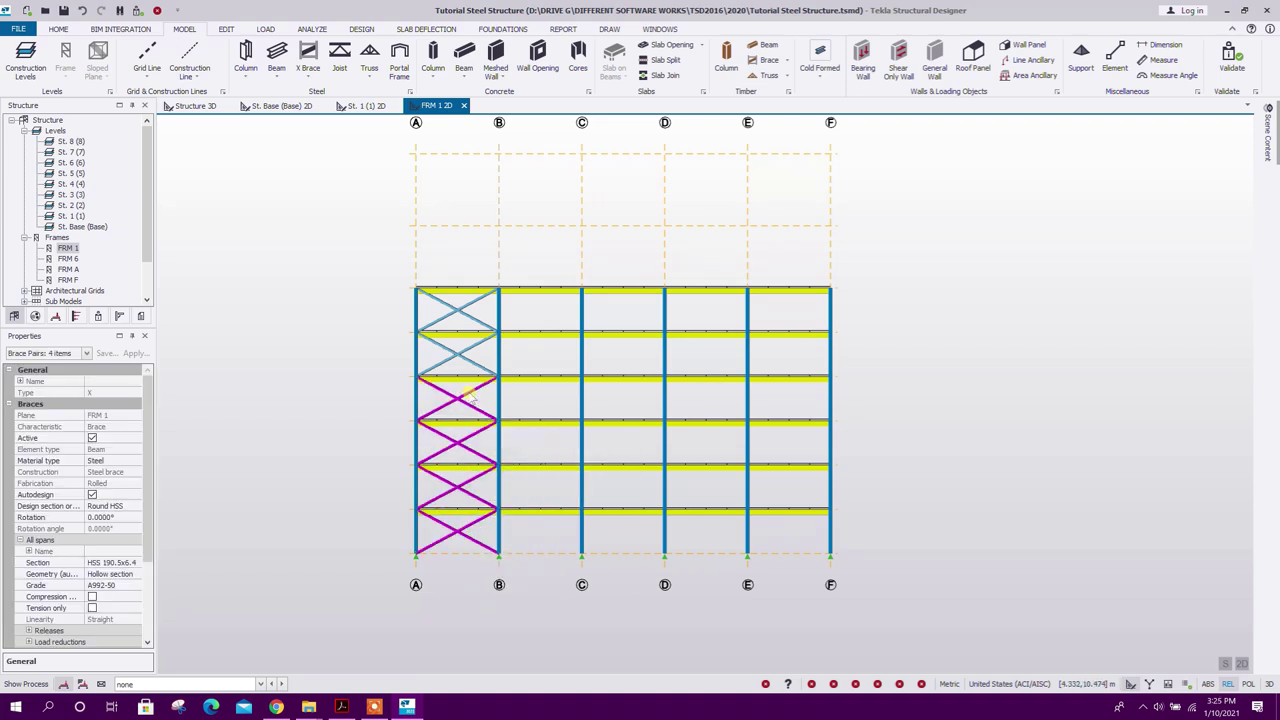
left_click(476, 371)
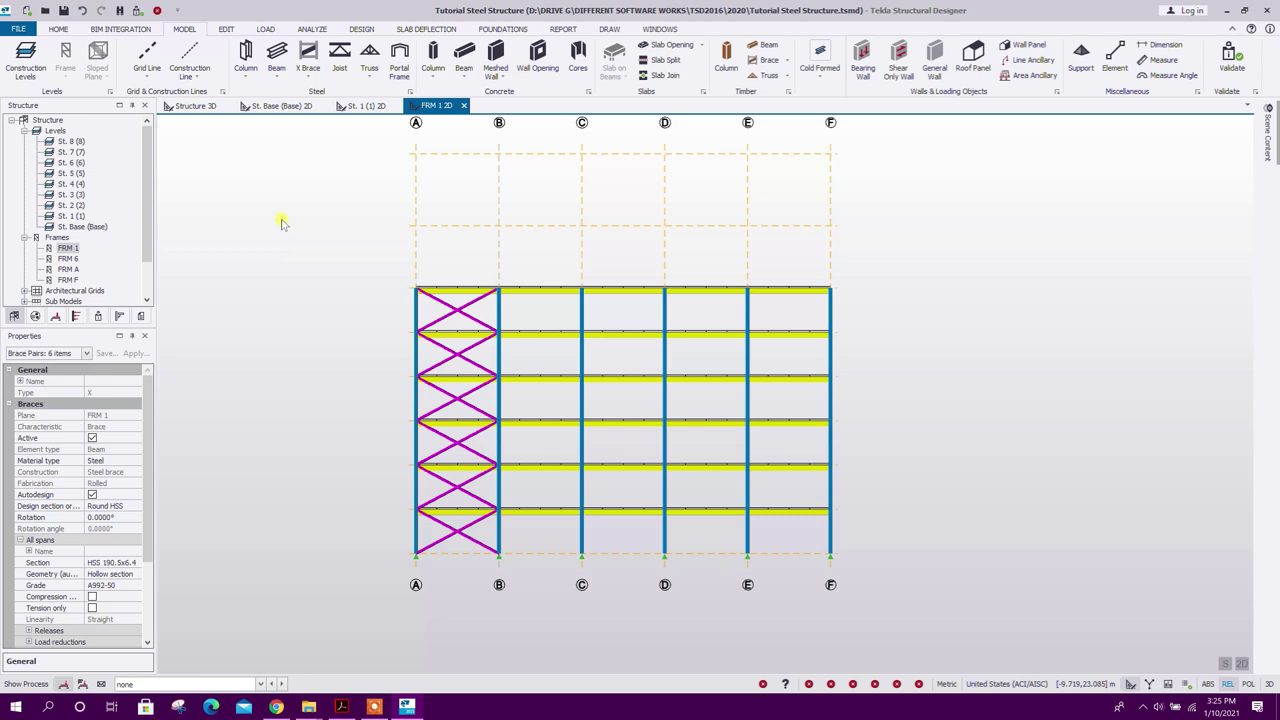
left_click(226, 29)
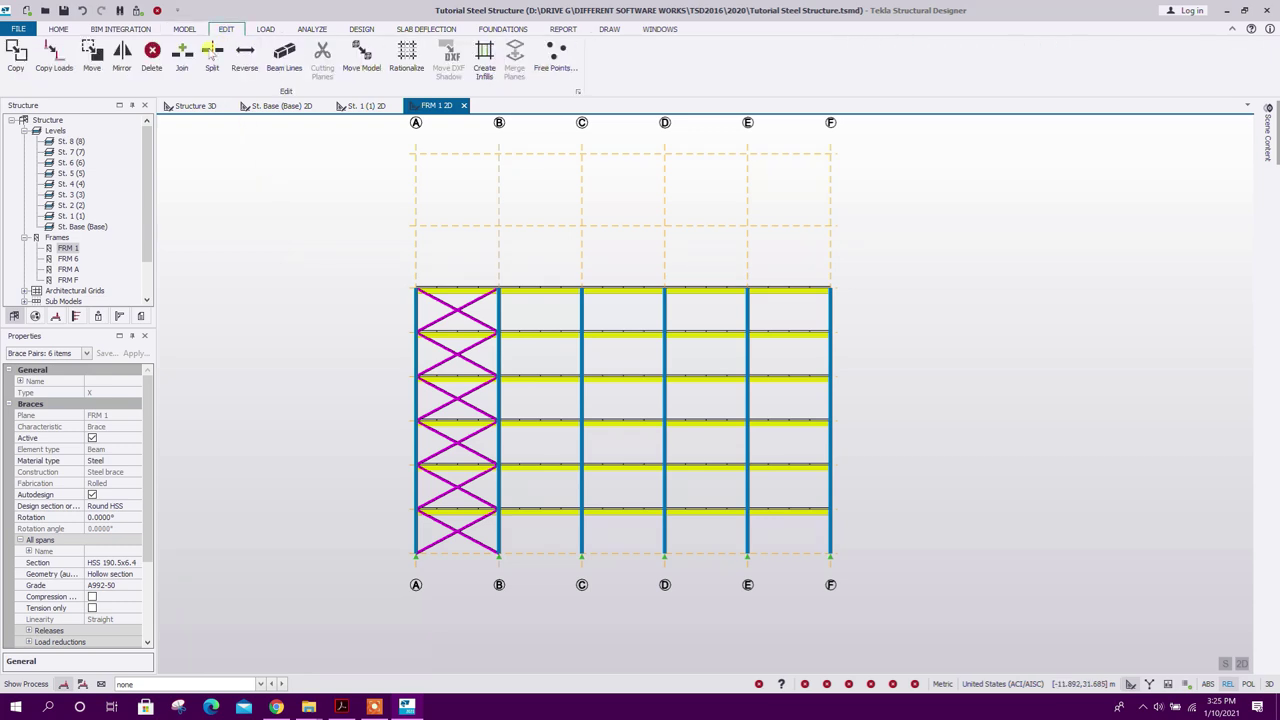
left_click(20, 60)
left_click(416, 553)
left_click(582, 553)
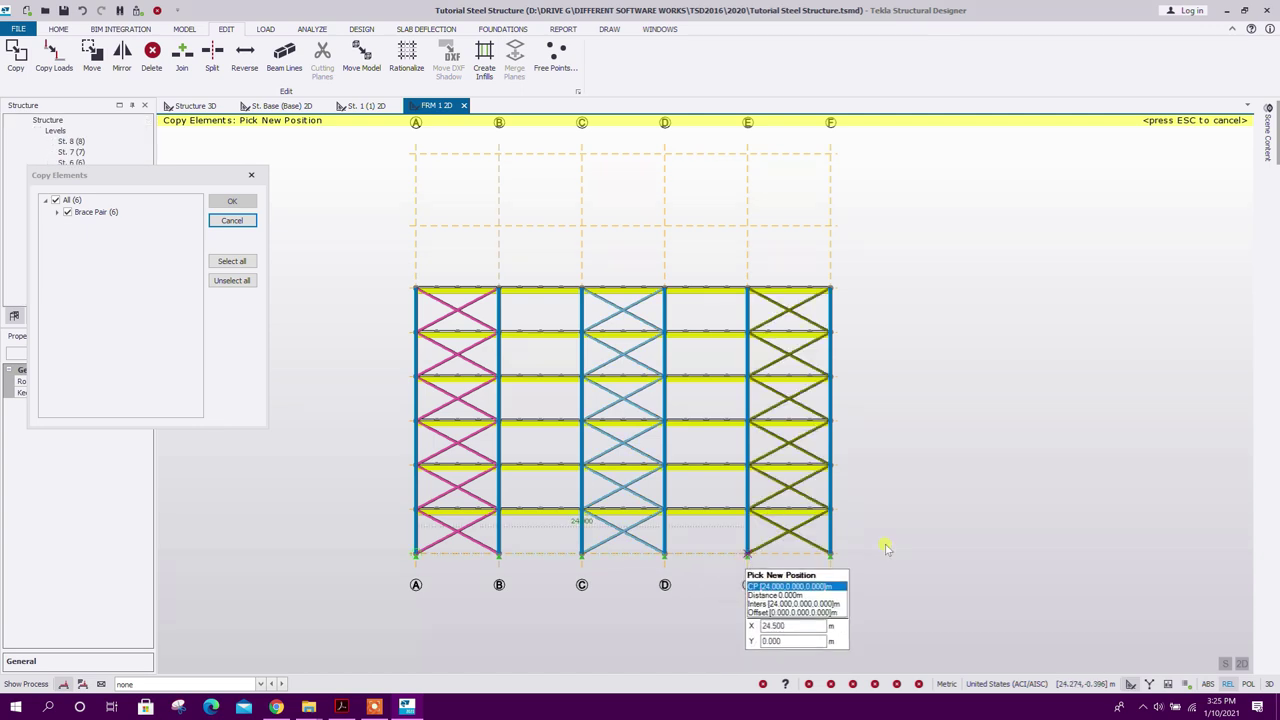
left_click(827, 556)
key("Escape")
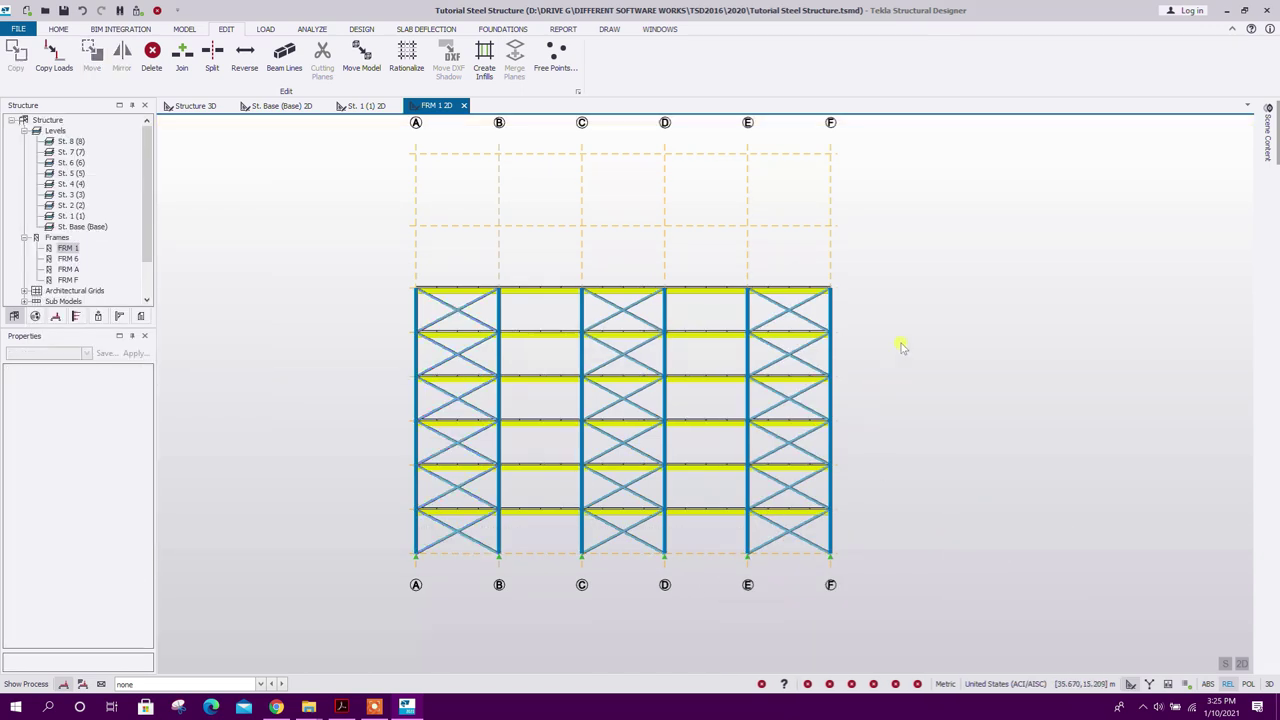
Step: Open the 2D view of FRM A and place X braces between grid lines 1 and 2 in all six storeys, from base to uppermost beam
double_click(67, 269)
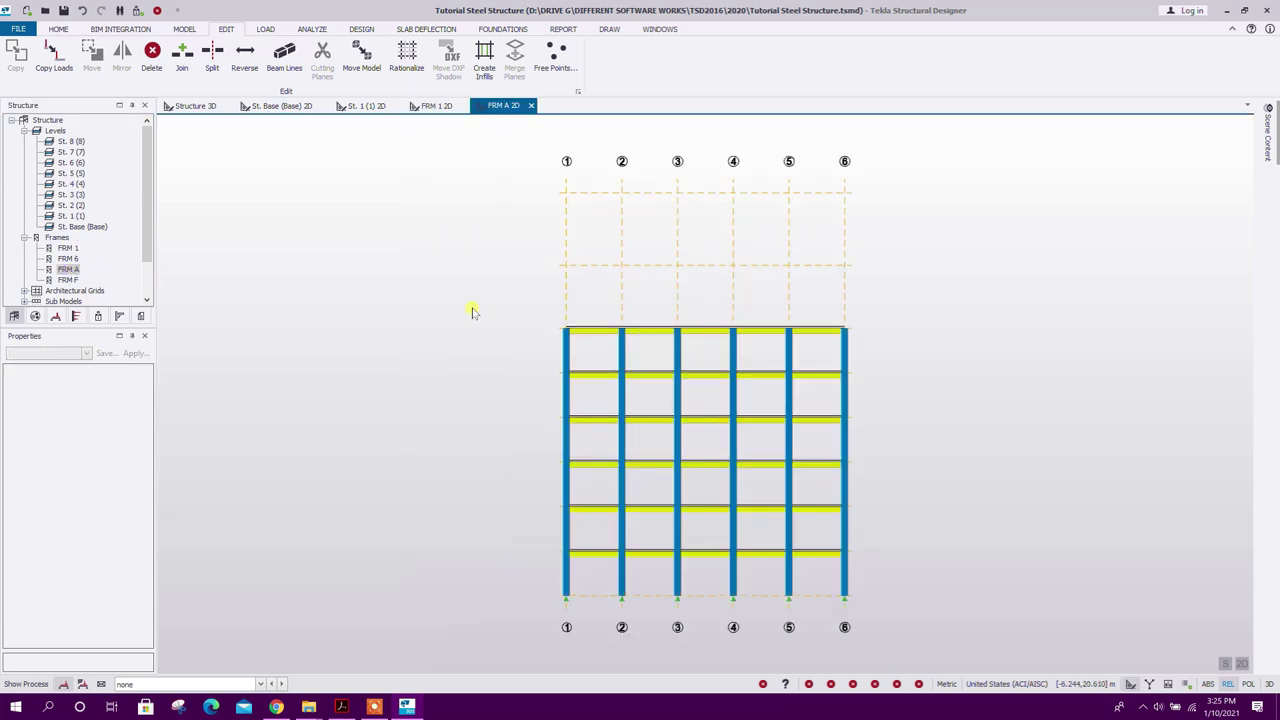
left_click(184, 28)
left_click(306, 70)
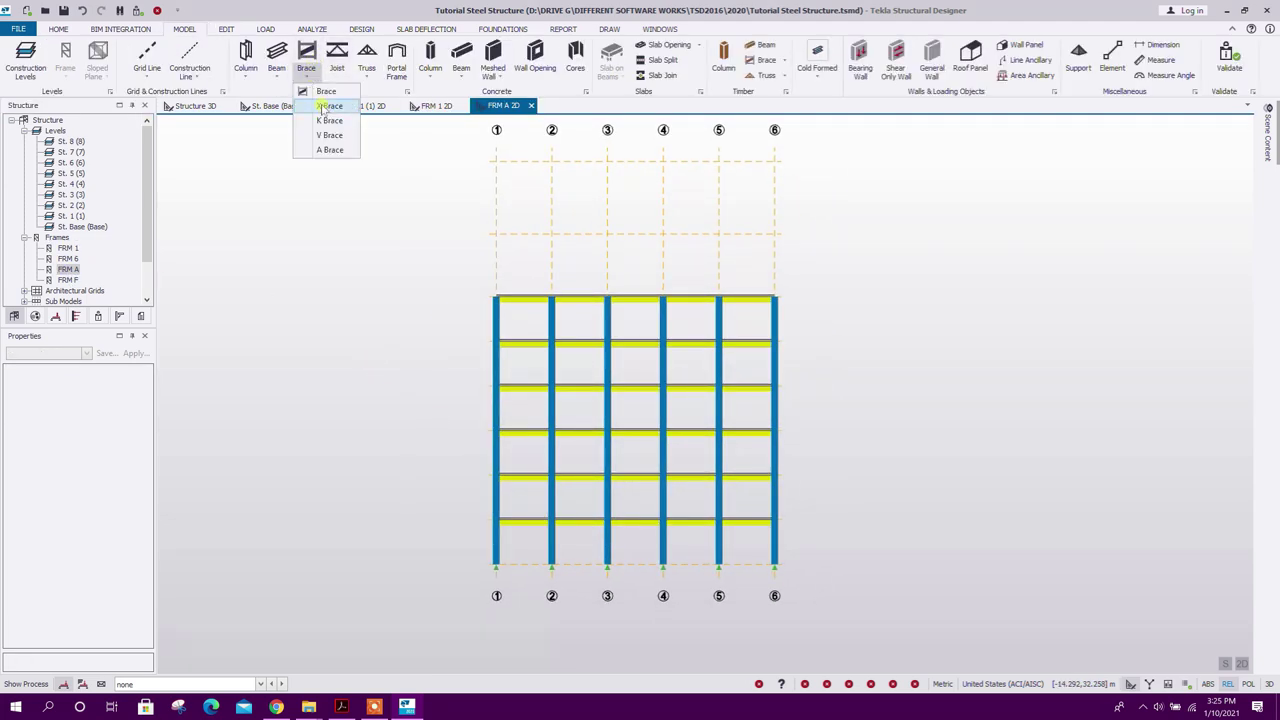
left_click(326, 113)
left_click(496, 566)
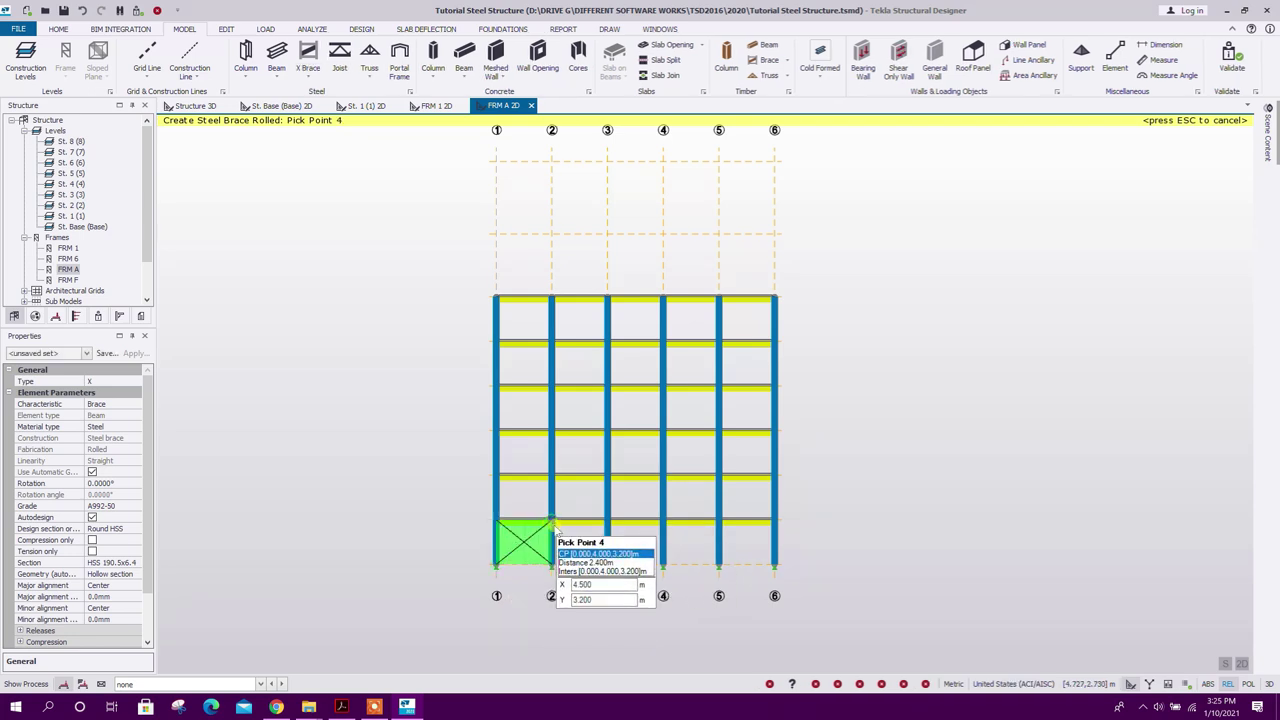
left_click(544, 519)
left_click(552, 477)
left_click(605, 492)
scroll(491, 493, "up", 3)
left_click(530, 460)
left_click(608, 456)
left_click(615, 378)
left_click(667, 395)
middle_click_drag(667, 395, 614, 505)
left_click(450, 478)
left_click(554, 482)
left_click(556, 400)
left_click(450, 398)
left_click(553, 398)
left_click(552, 320)
left_click(452, 311)
left_click(554, 310)
left_click(552, 226)
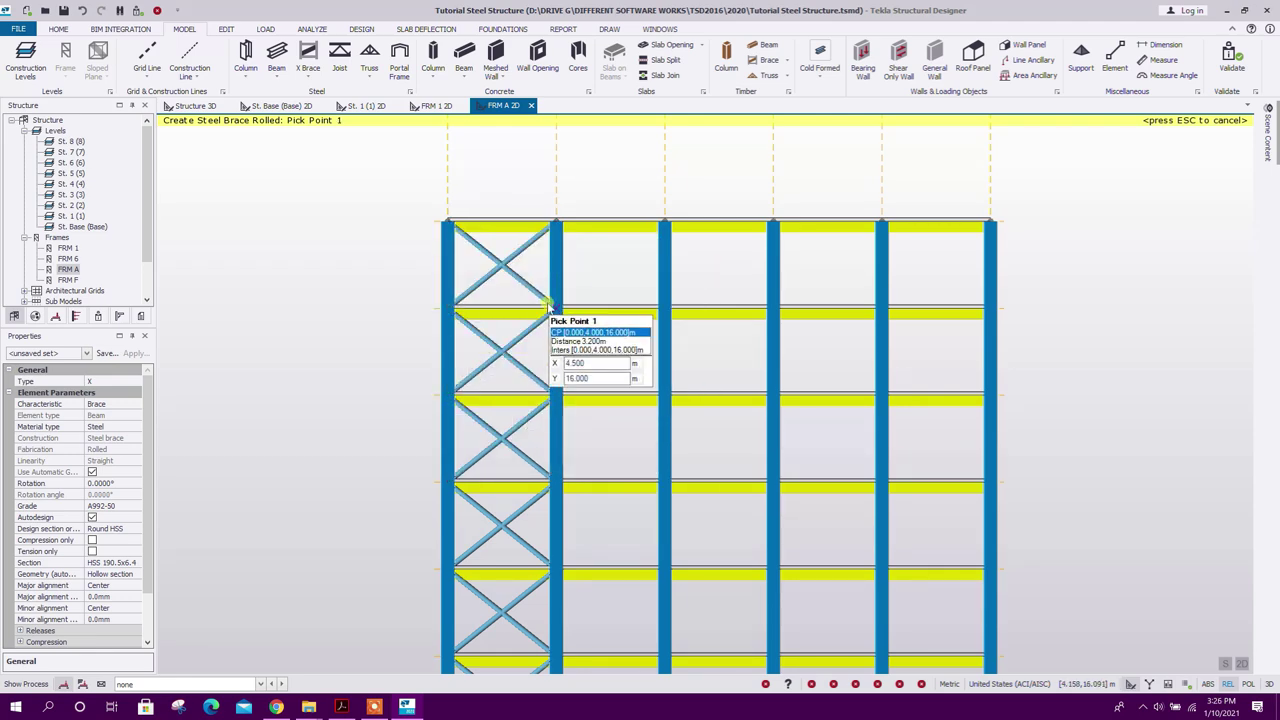
key("Escape")
Step: Copy the six X brace pairs in bay 1–2 of FRM A to bay 5–6
scroll(548, 304, "down", 3)
left_click(531, 514)
left_click(530, 468, "ctrl")
left_click(530, 372, "ctrl")
left_click(530, 324, "ctrl")
left_click(530, 276, "ctrl")
left_click(226, 29)
left_click(16, 57)
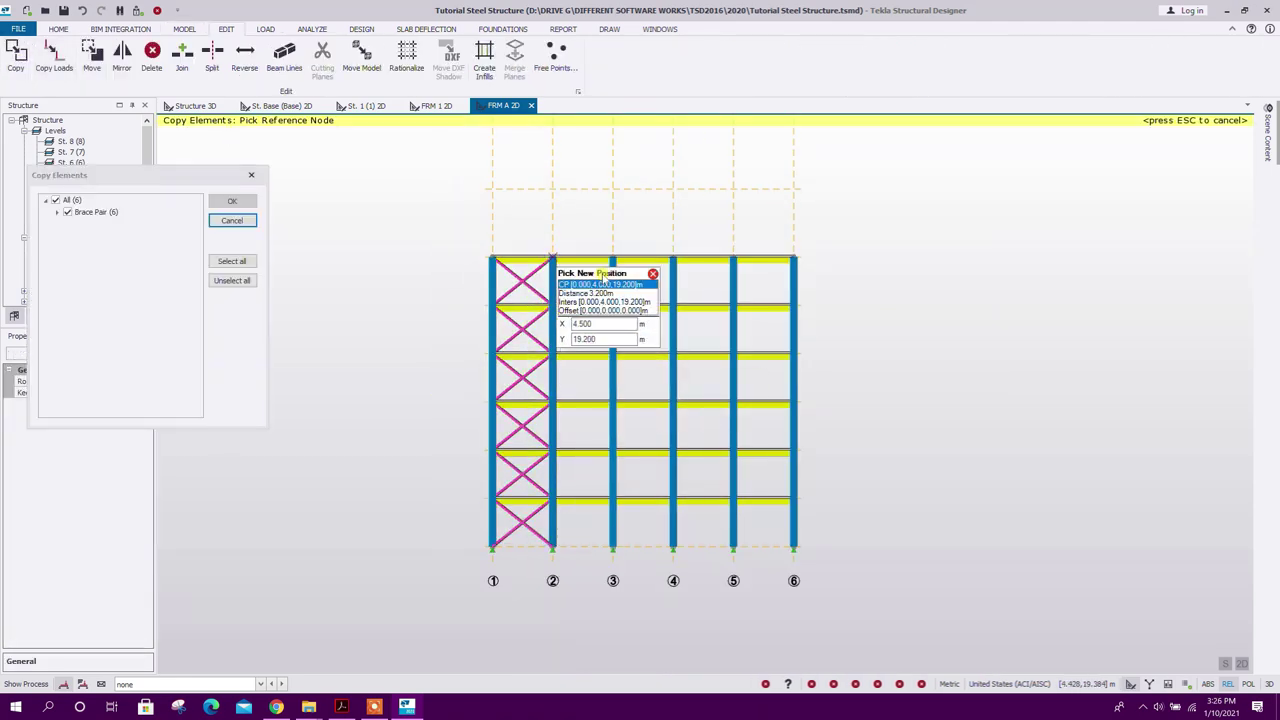
left_click(553, 258)
left_click(794, 258)
key("Escape")
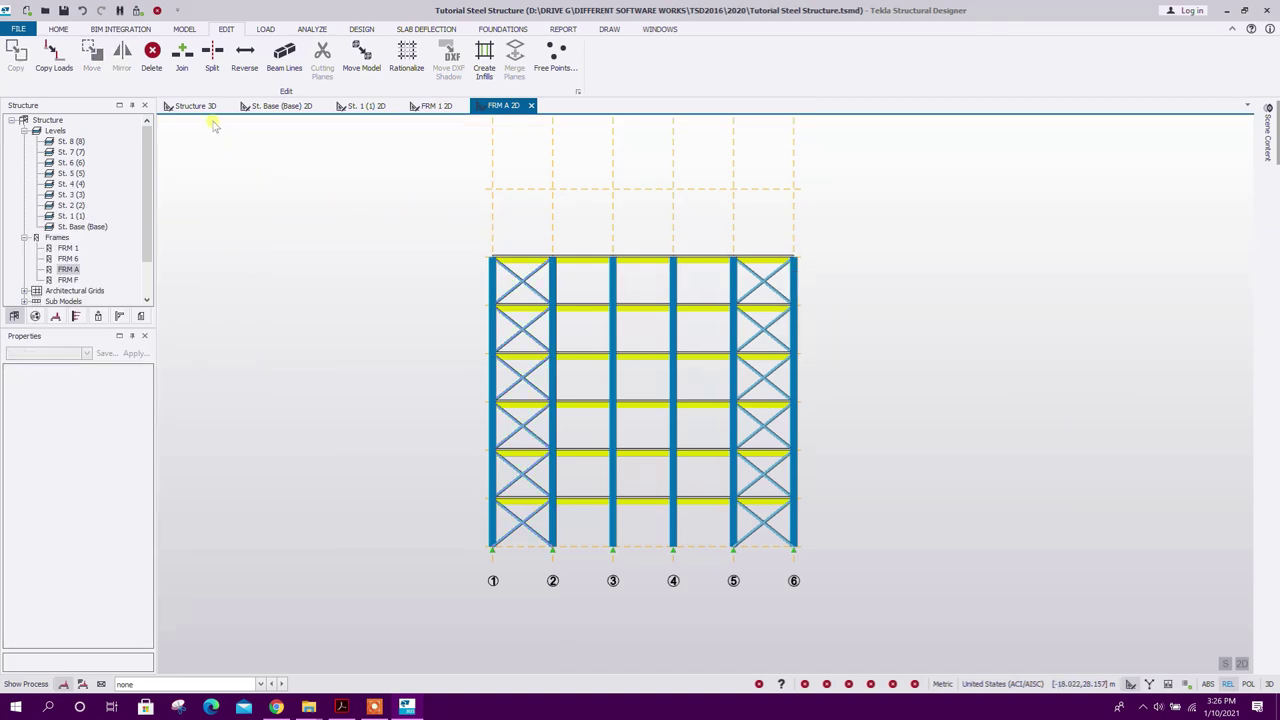
Step: In the 3D structure view, copy only the brace pairs of the grid line 1 frame to the frame on grid line 6
left_click(196, 106)
scroll(538, 425, "down", 5)
scroll(805, 590, "up", 2)
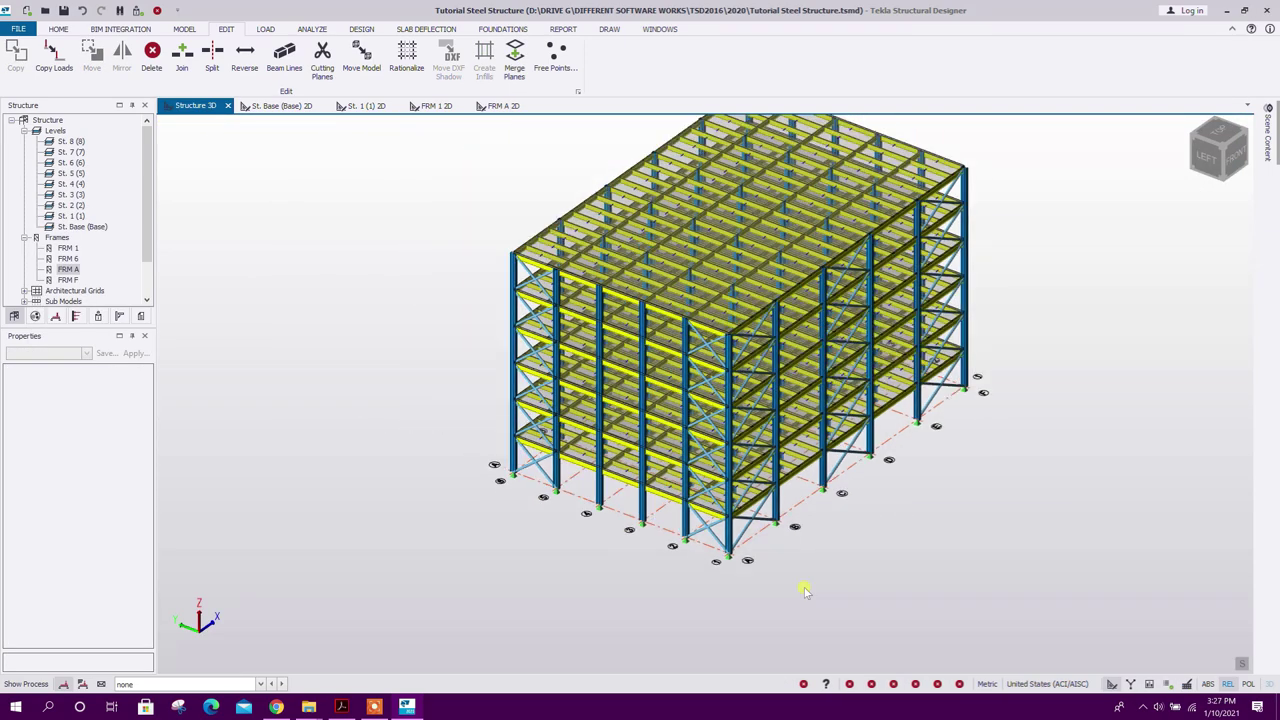
left_click(1204, 160)
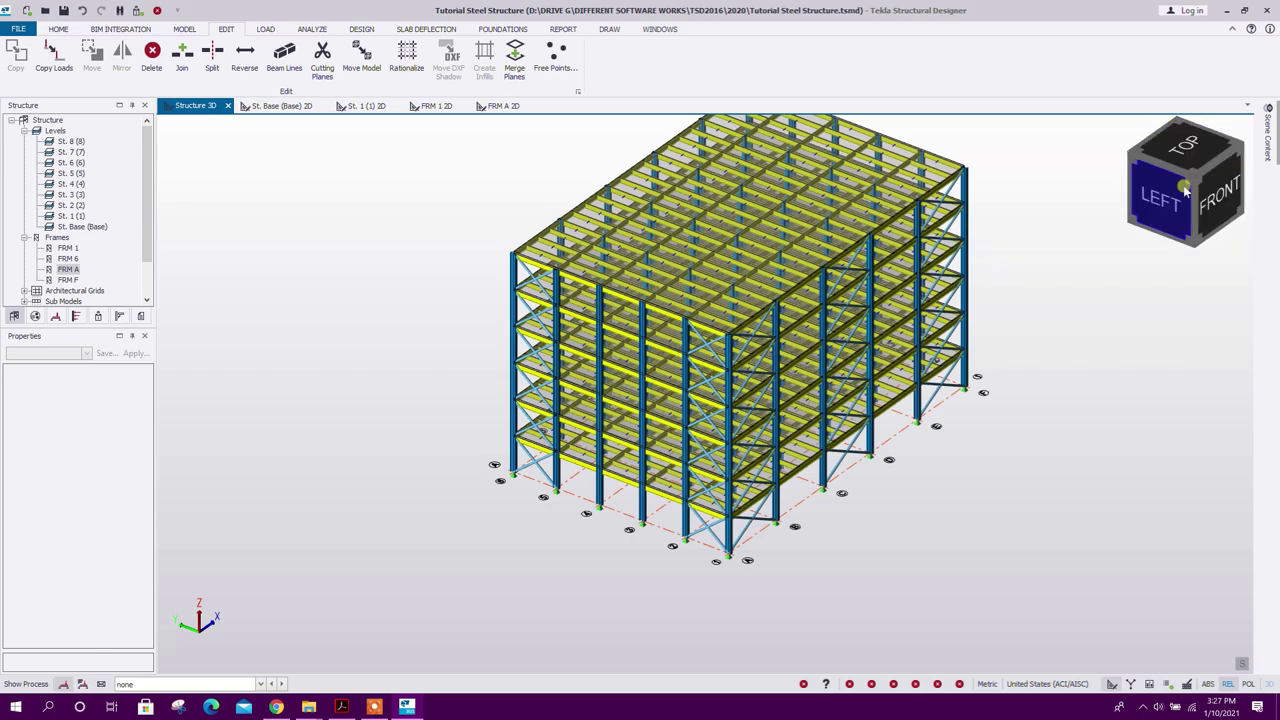
left_click_drag(808, 252, 878, 558)
left_click(1152, 142)
left_click(793, 378)
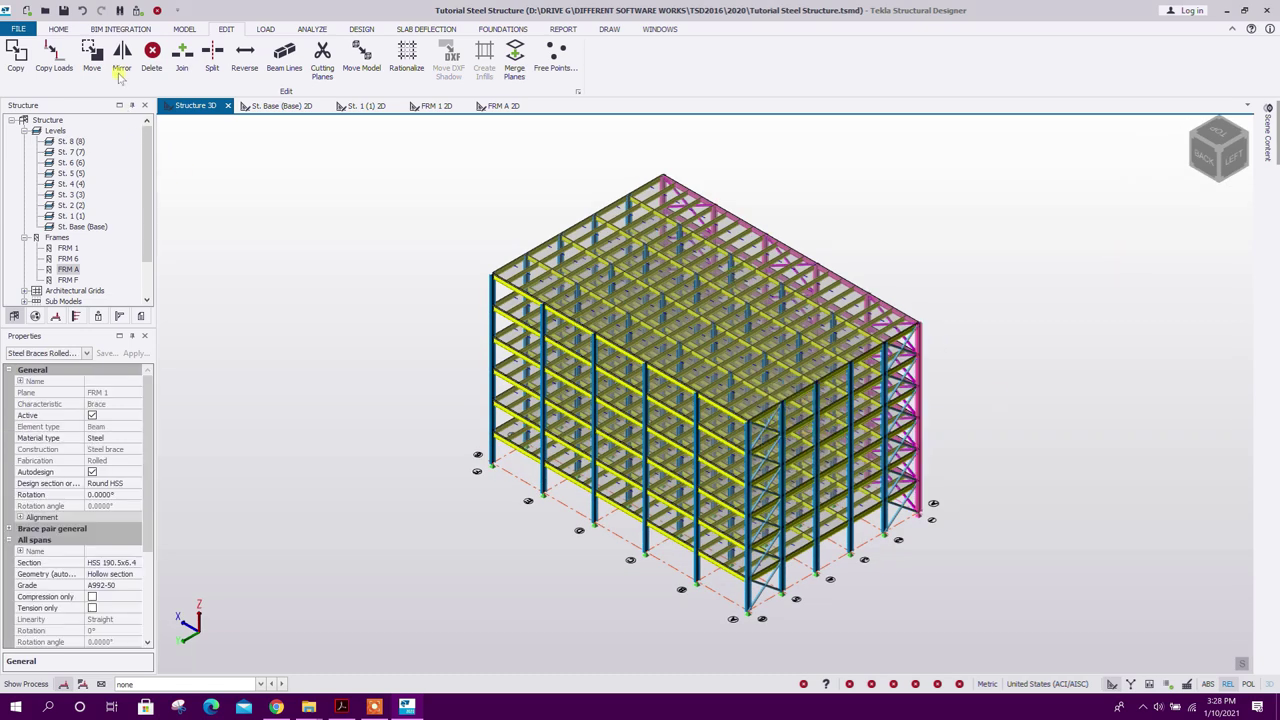
left_click(16, 57)
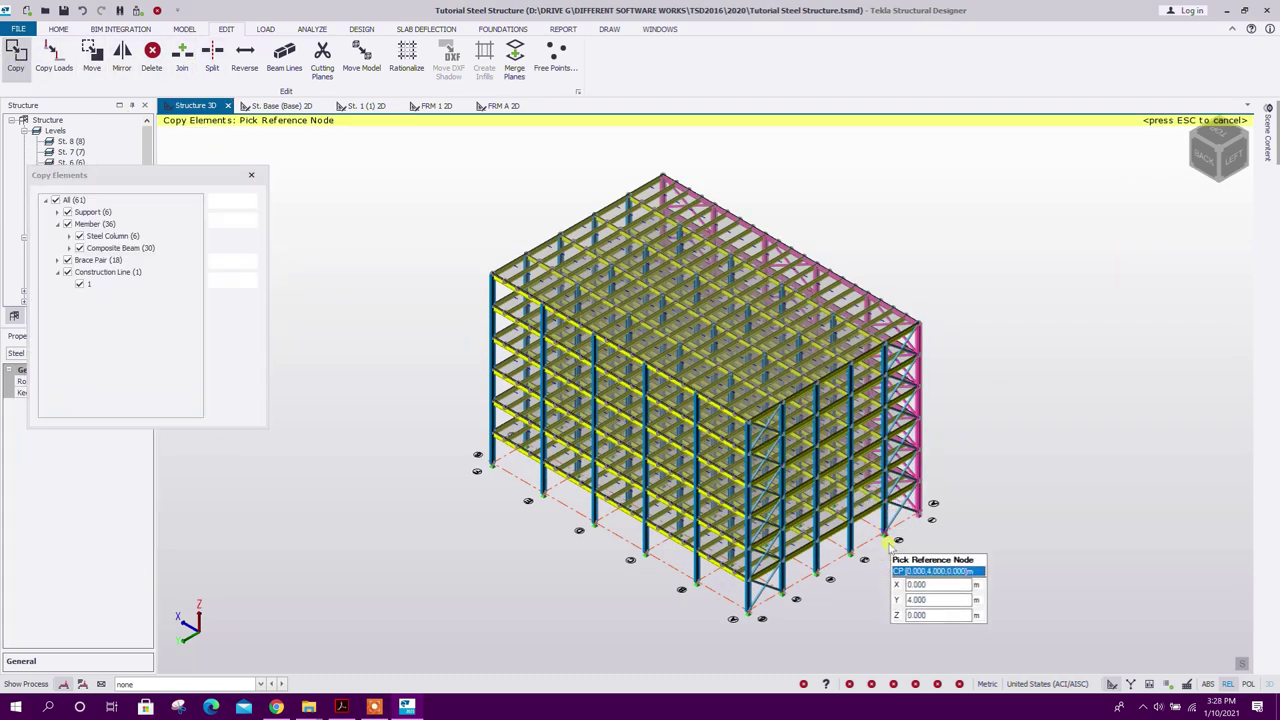
left_click(56, 201)
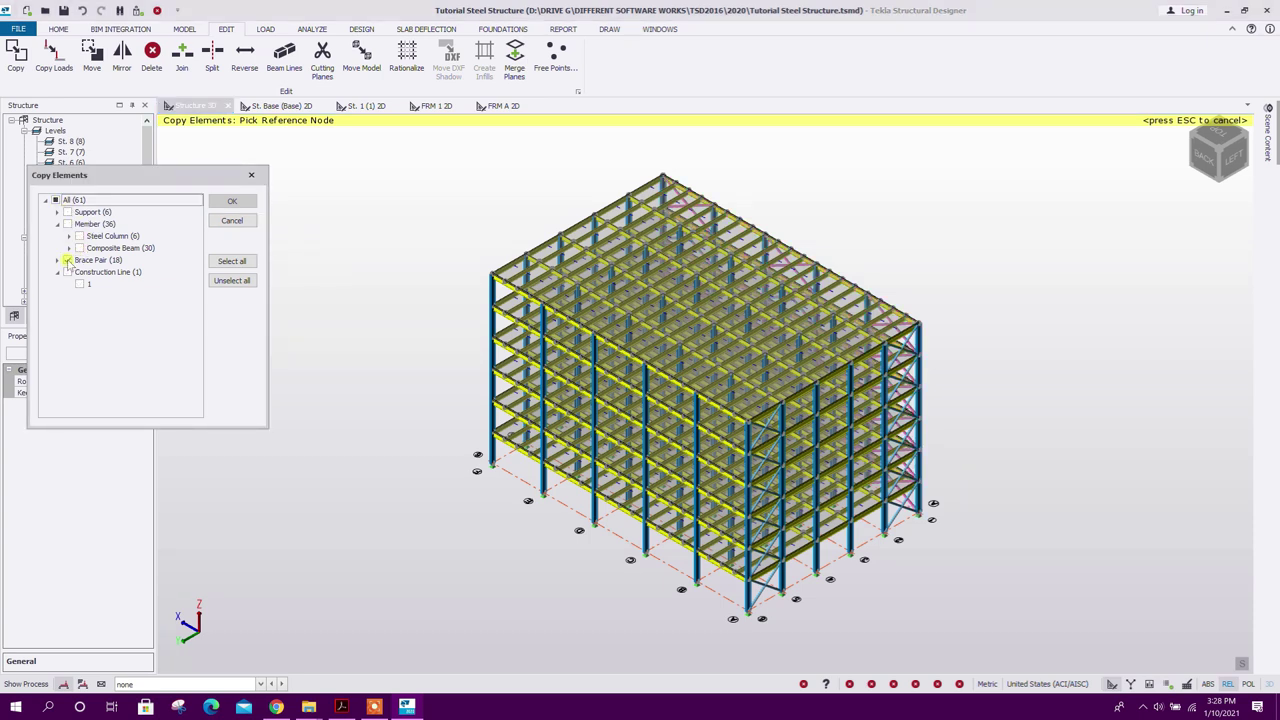
left_click(918, 513)
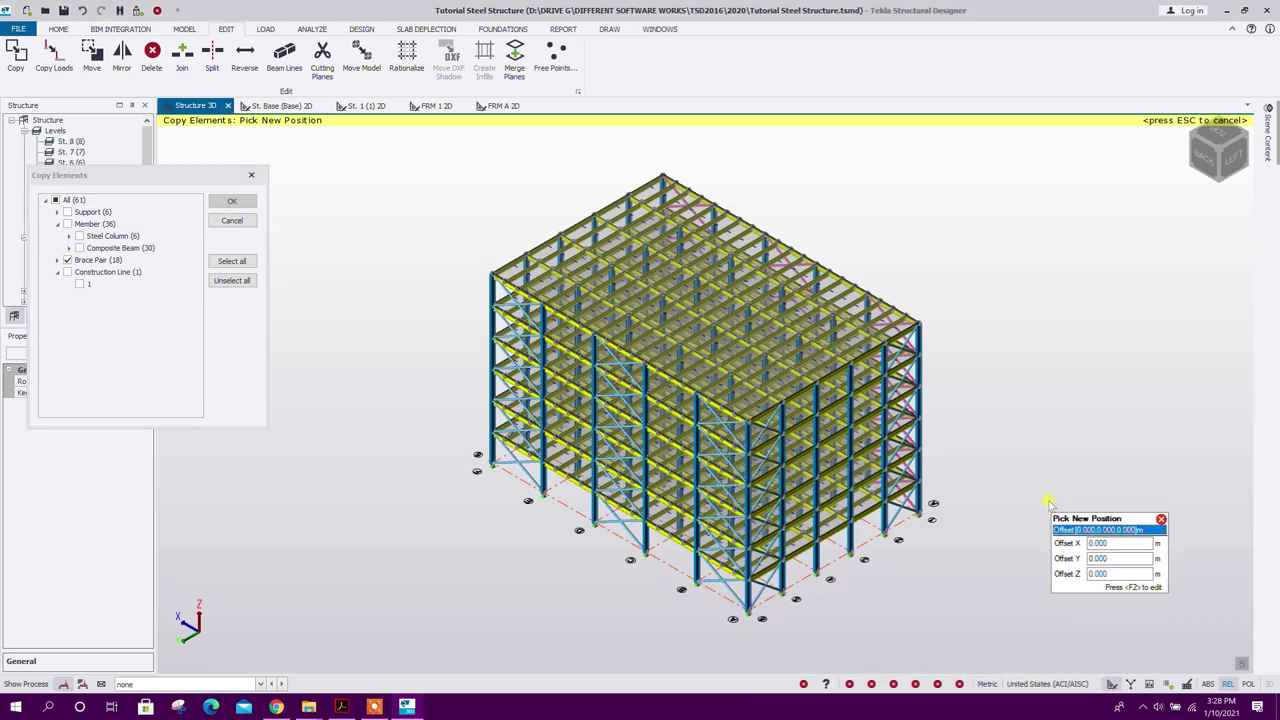
left_click(470, 328)
Step: Copy only the brace pairs of the grid line A frame to the frame on grid line F in the 3D model
right_click_drag(993, 541, 1111, 488)
left_click(965, 212)
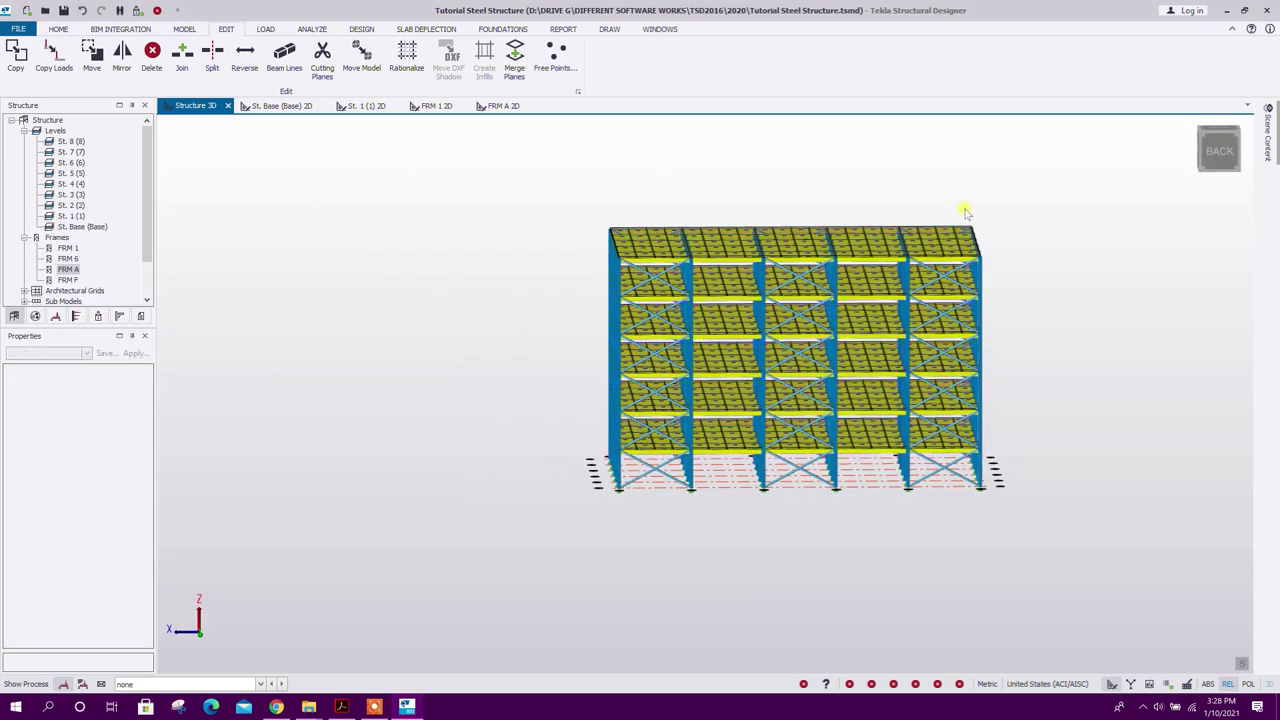
left_click_drag(970, 224, 1016, 530)
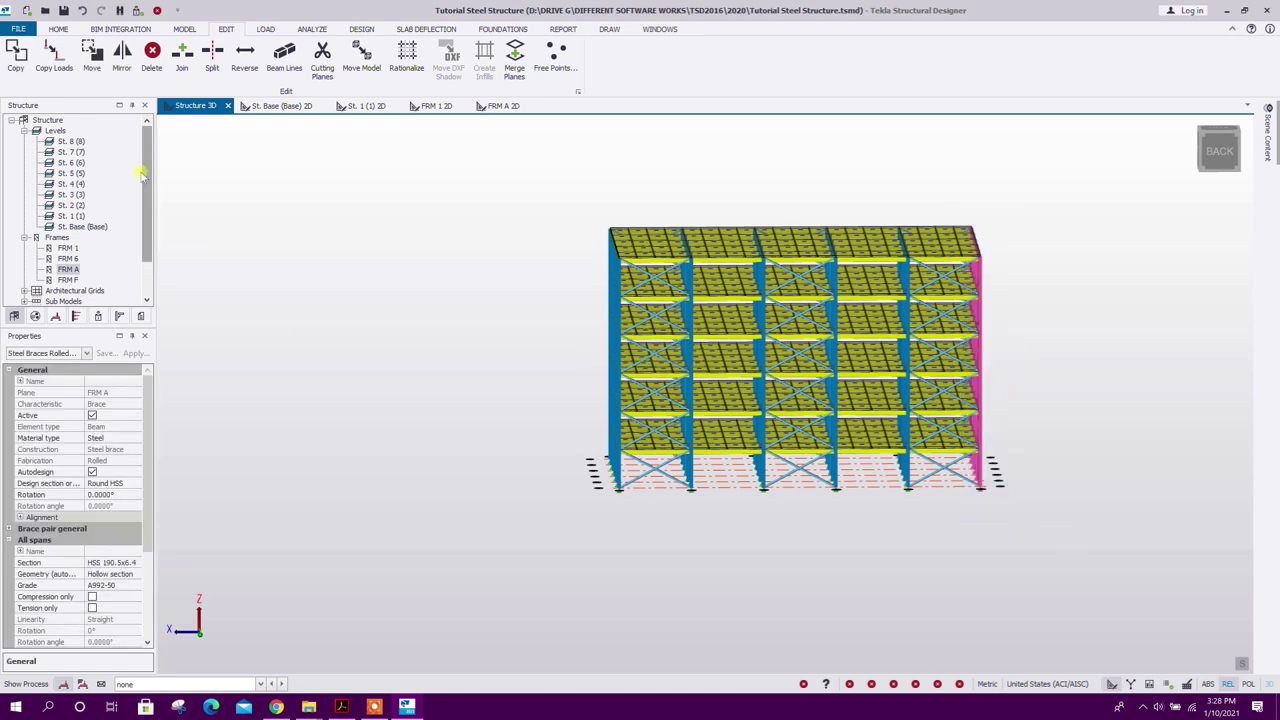
left_click(20, 56)
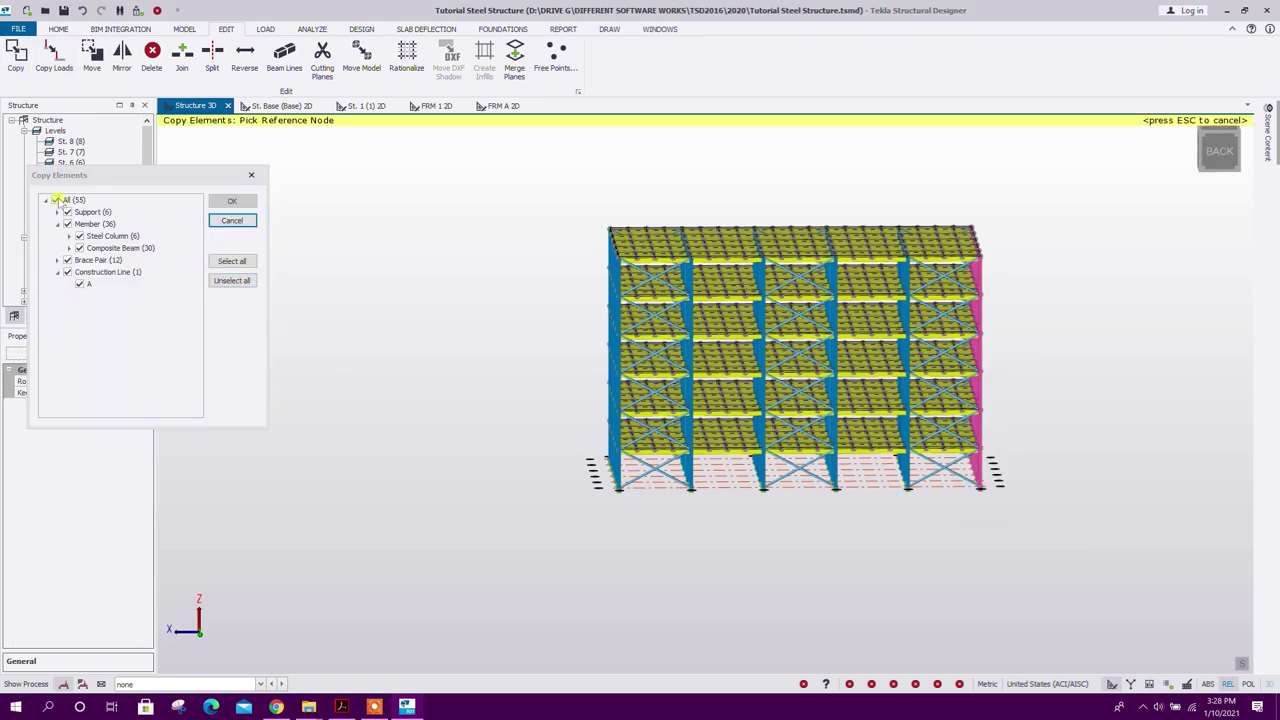
left_click(56, 200)
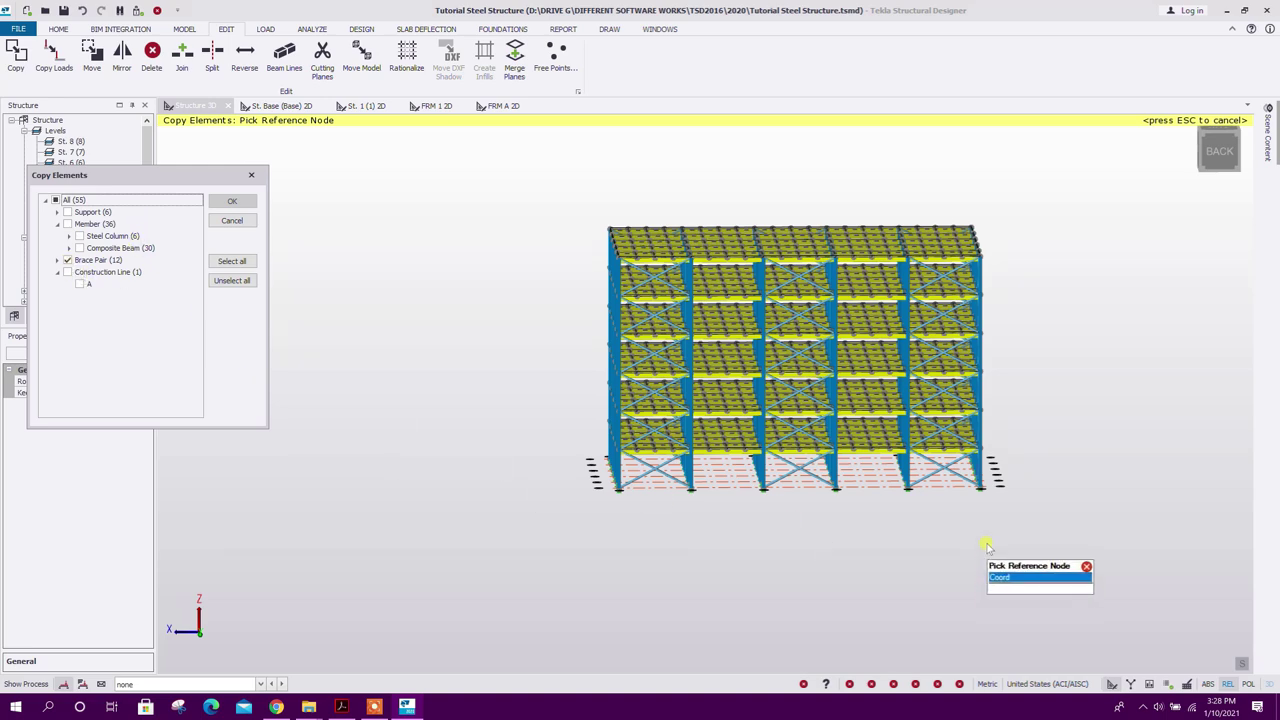
scroll(1000, 512, "up", 2)
scroll(1000, 512, "up", 2)
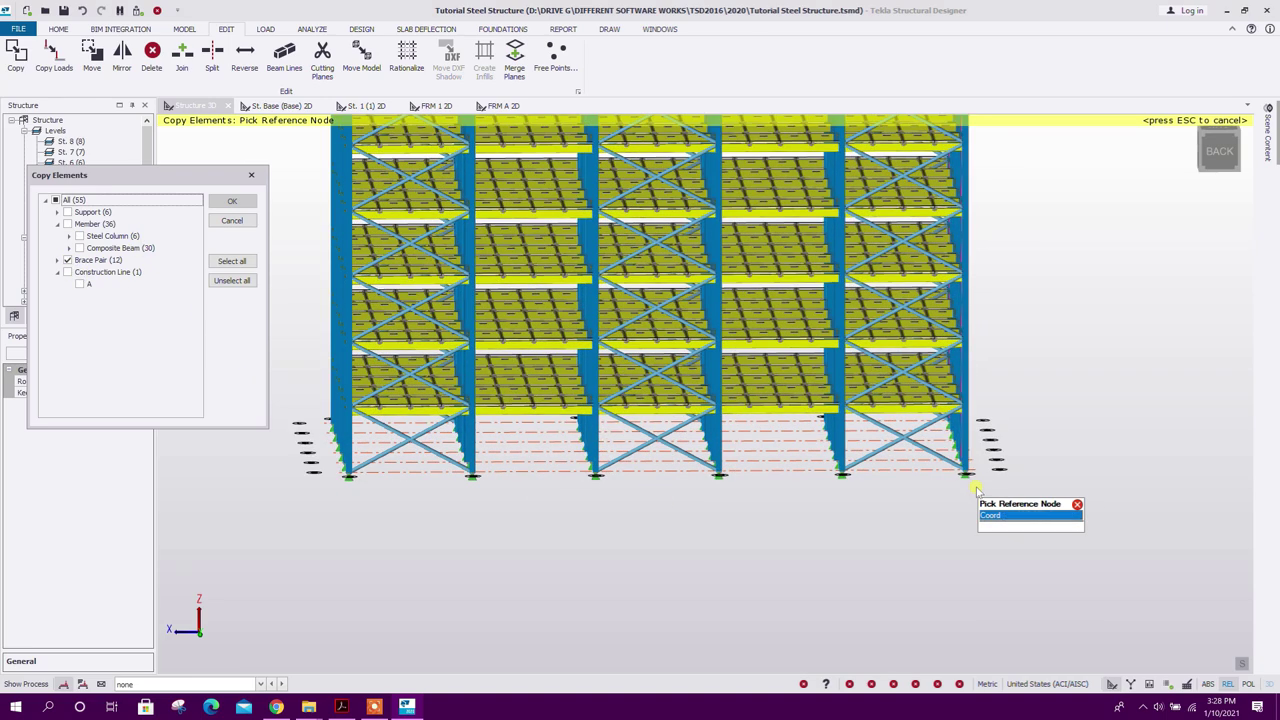
left_click(966, 476)
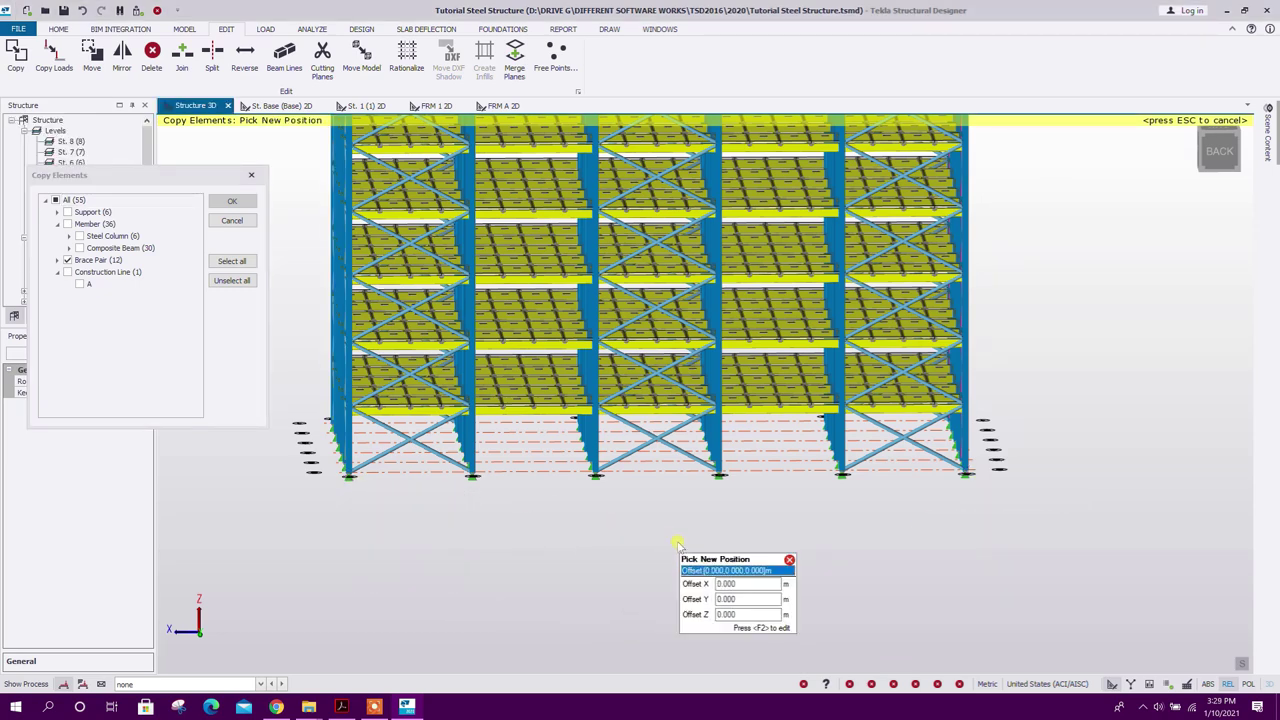
key("Escape")
scroll(626, 469, "down", 2)
right_click_drag(869, 514, 813, 642)
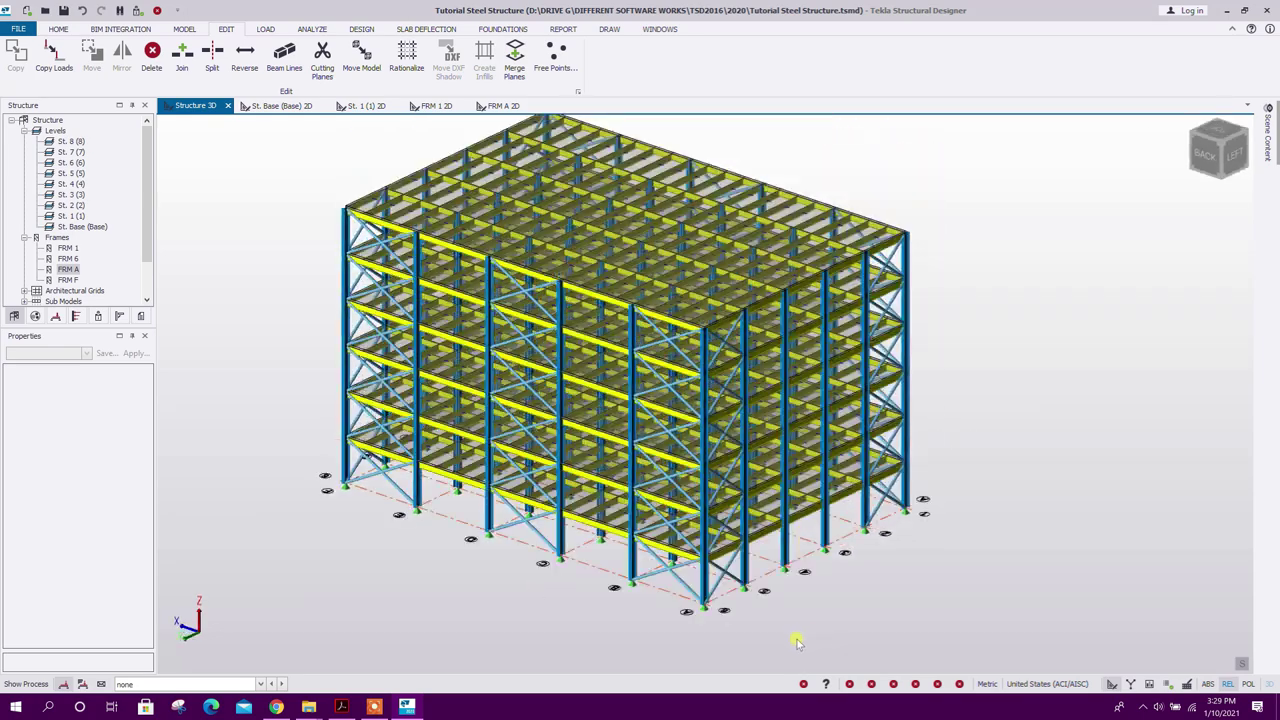
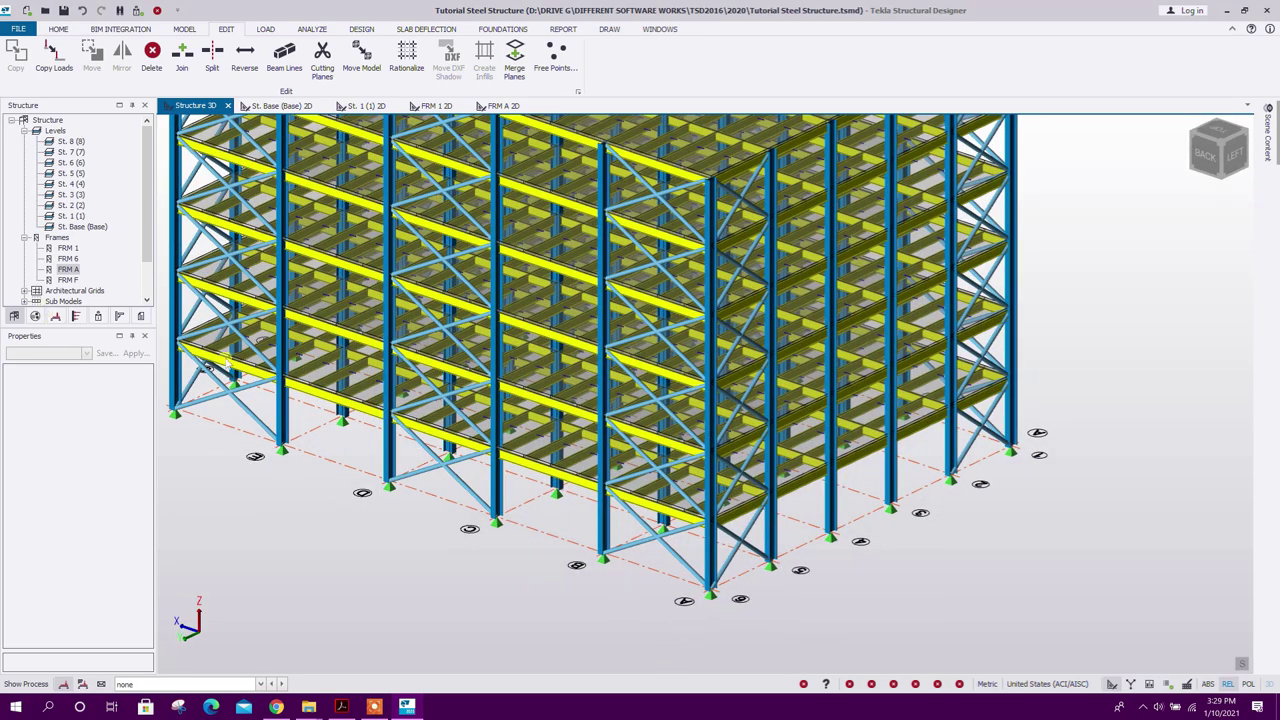
Step: Open the 2D view of FRM A and set the spacing of construction level 8 to 0.7 m
double_click(68, 270)
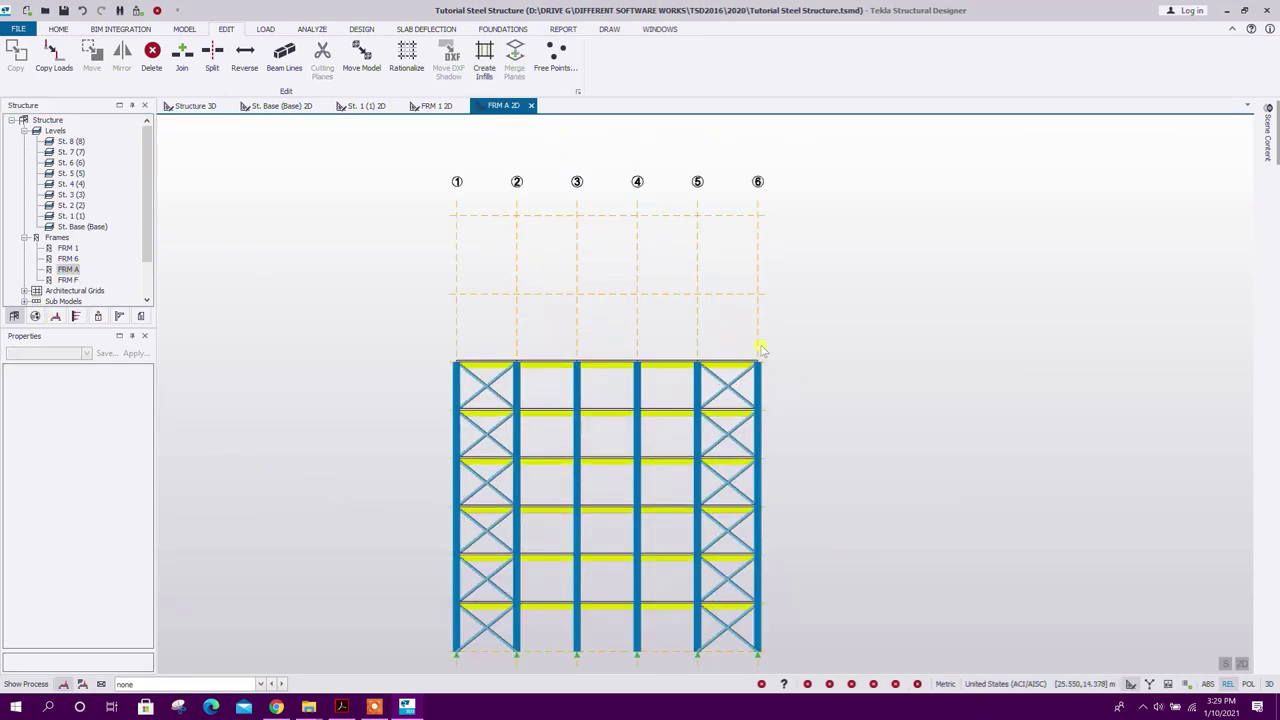
scroll(678, 234, "up", 2)
middle_click_drag(671, 216, 673, 204)
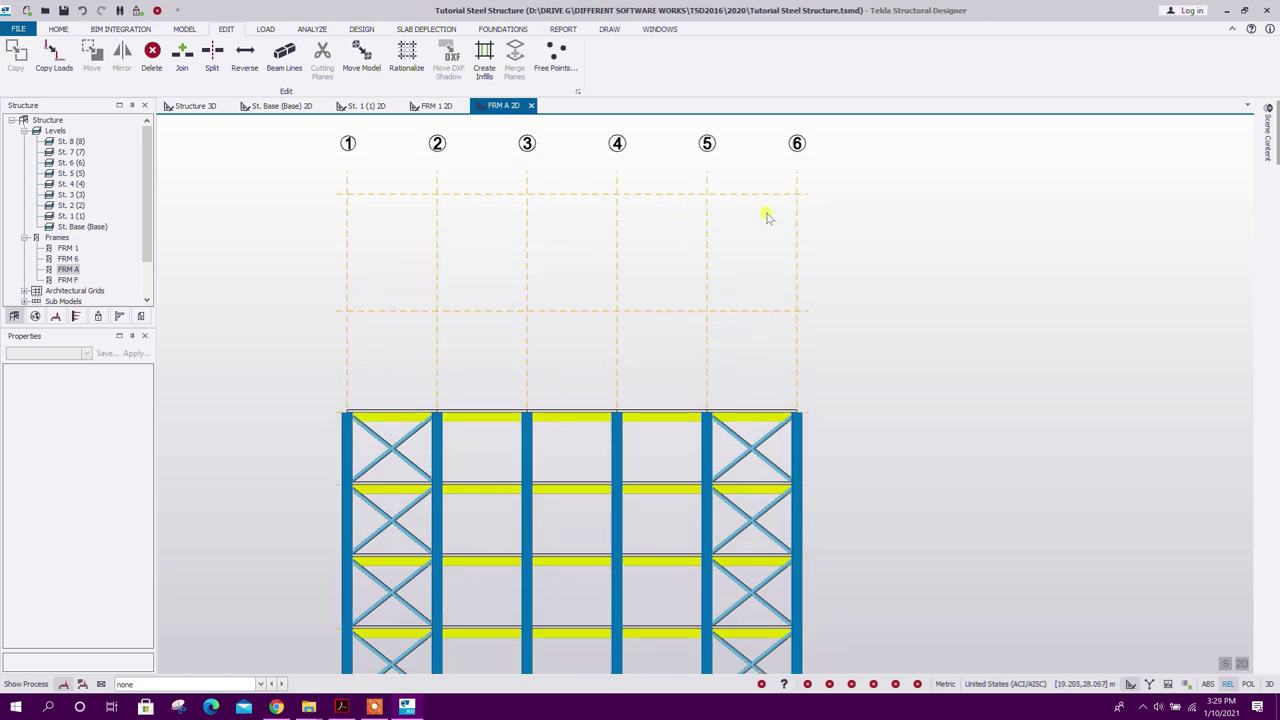
left_click(58, 29)
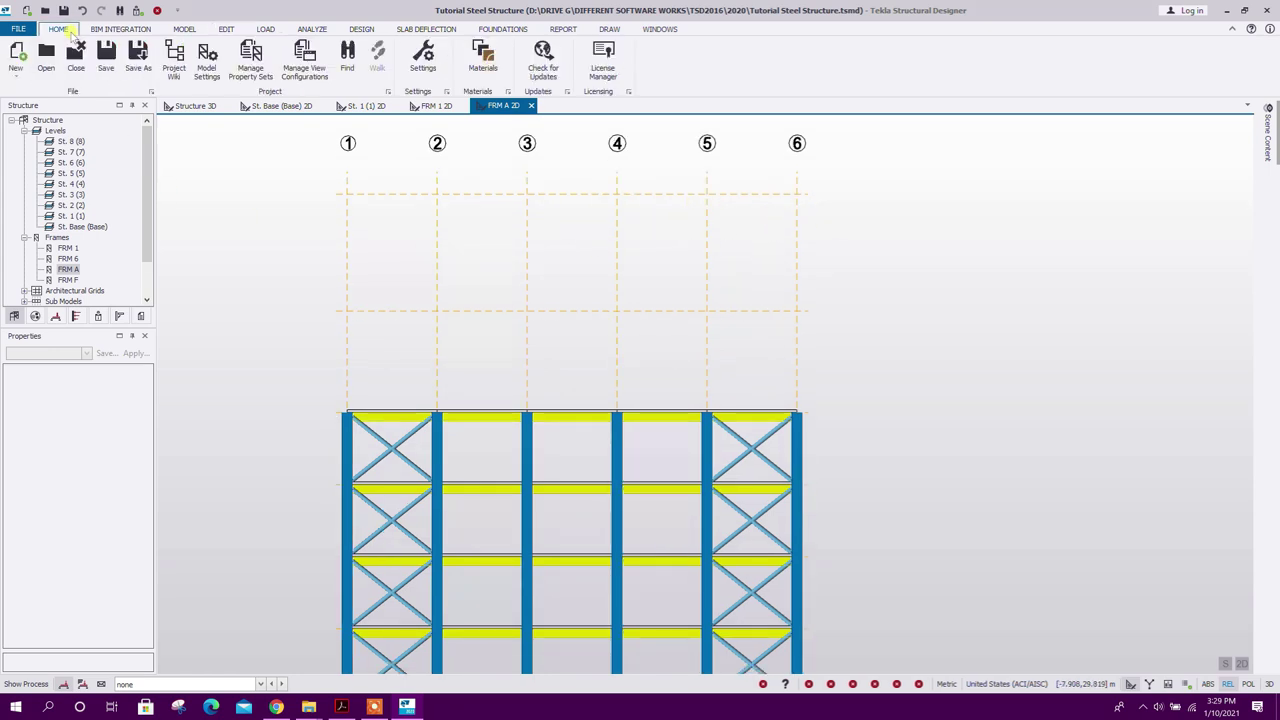
left_click(184, 29)
left_click(26, 58)
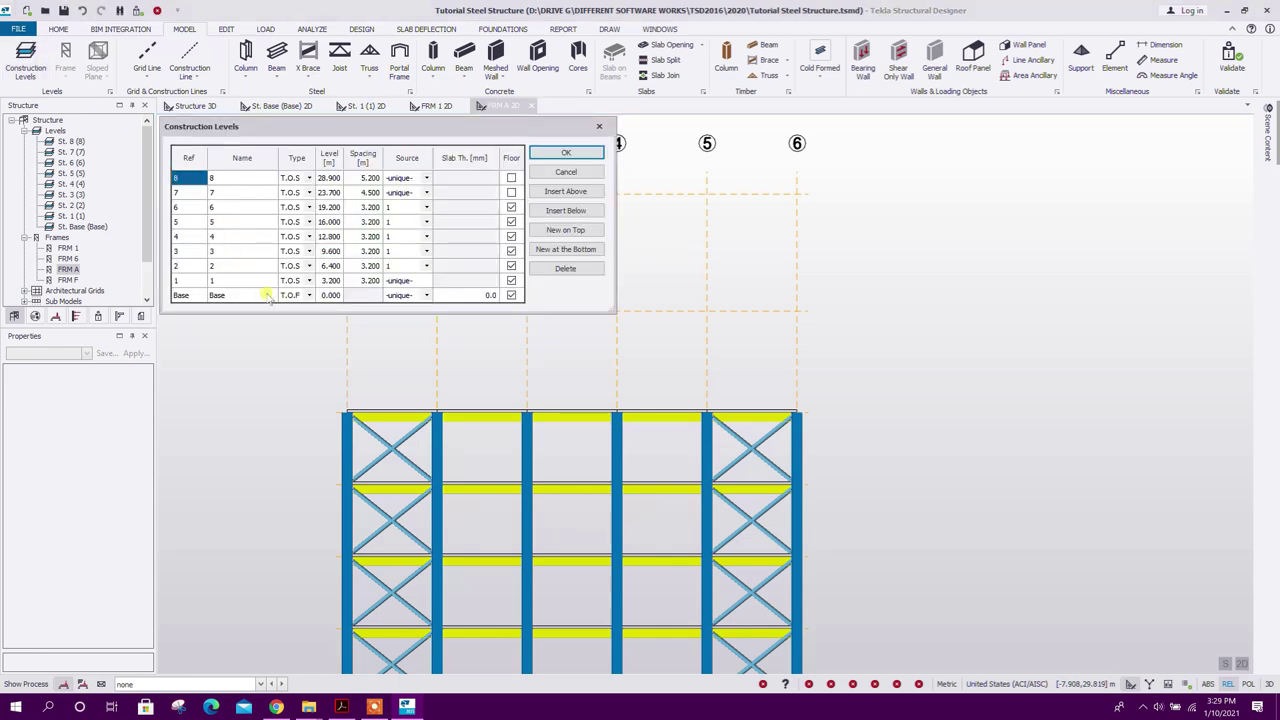
left_click(370, 192)
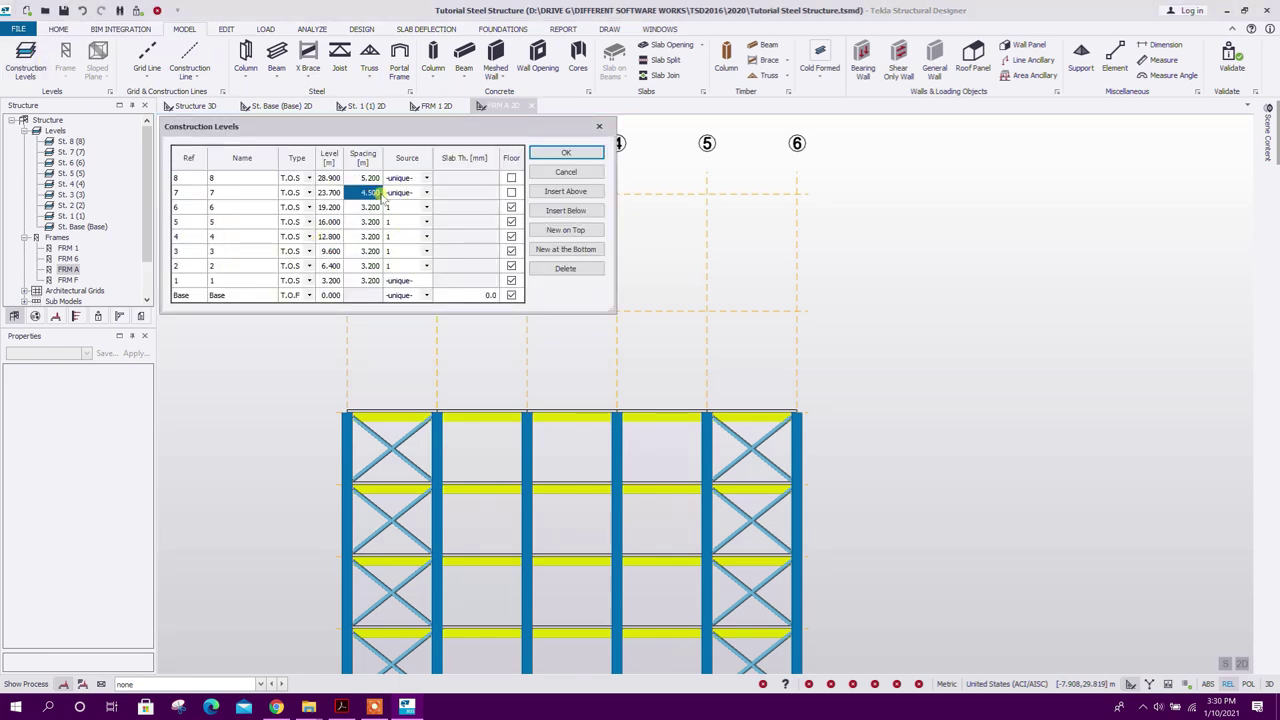
double_click(370, 178)
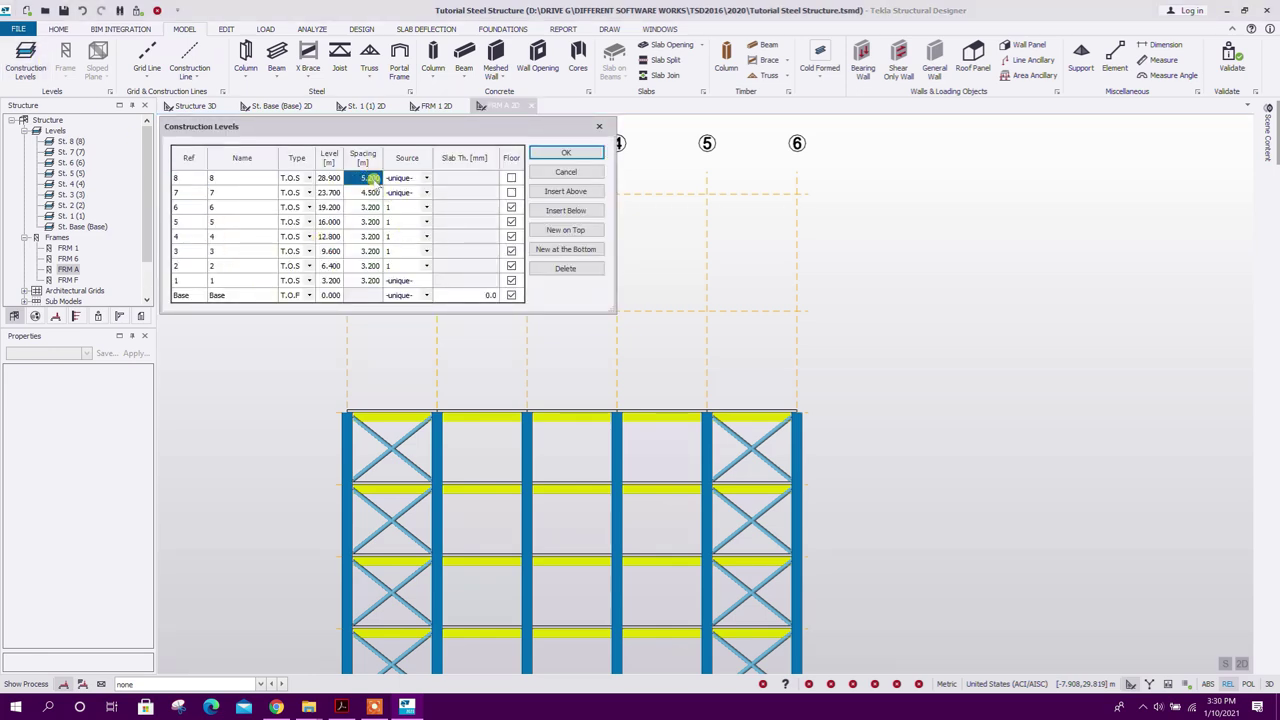
type("0.7")
left_click(390, 179)
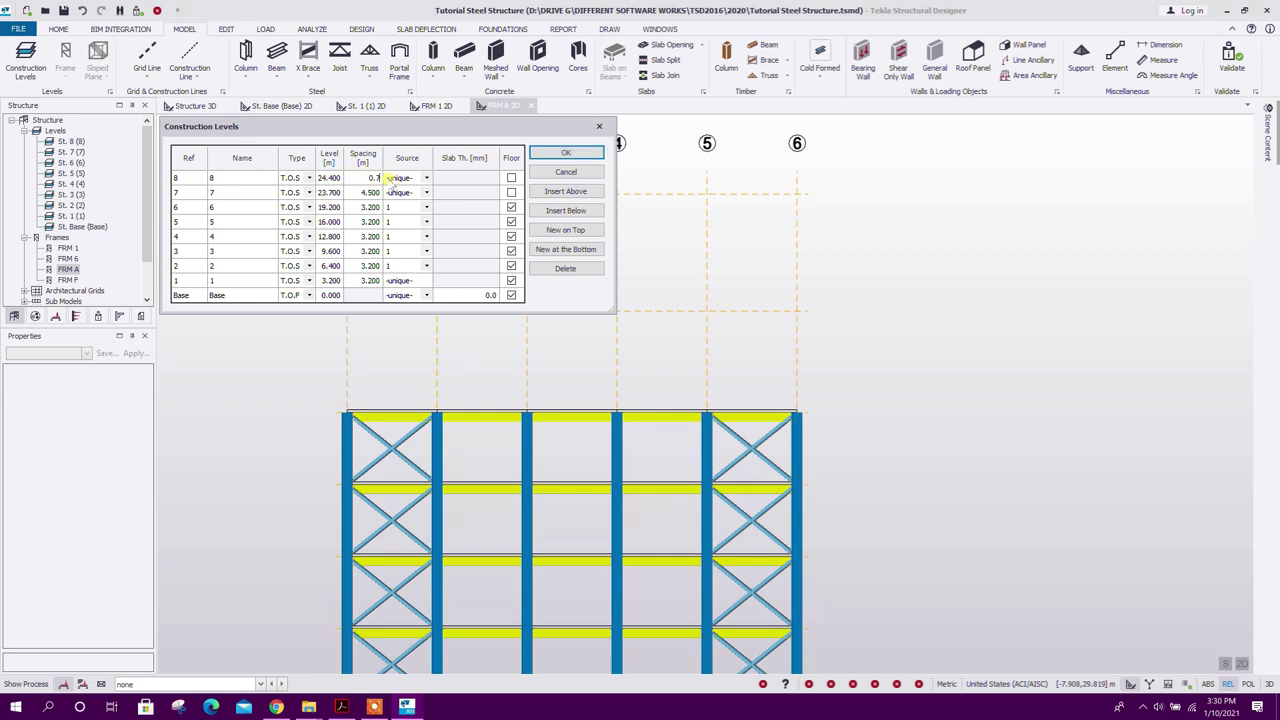
left_click(370, 192)
left_click_drag(376, 194, 368, 180)
left_click(370, 192)
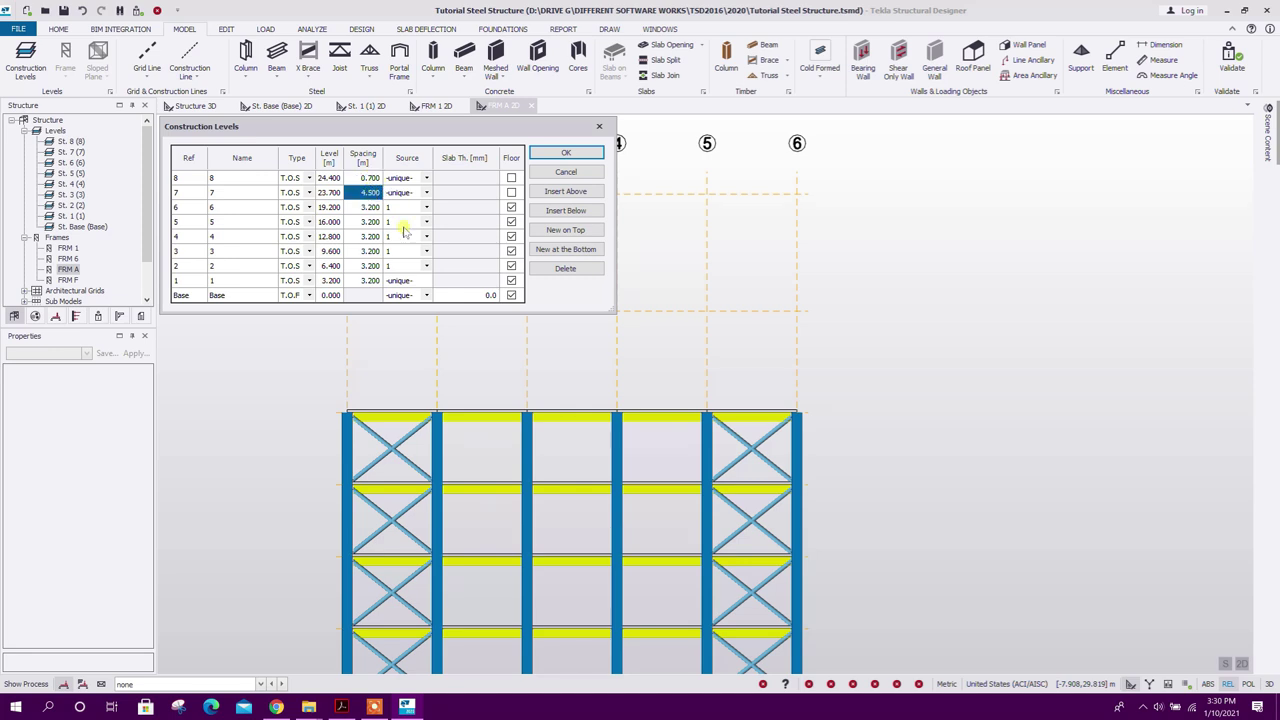
left_click(566, 152)
Step: Reopen the construction levels and change the spacing of level 8 so that it sits at 24.700 m
mouse_move(463, 243)
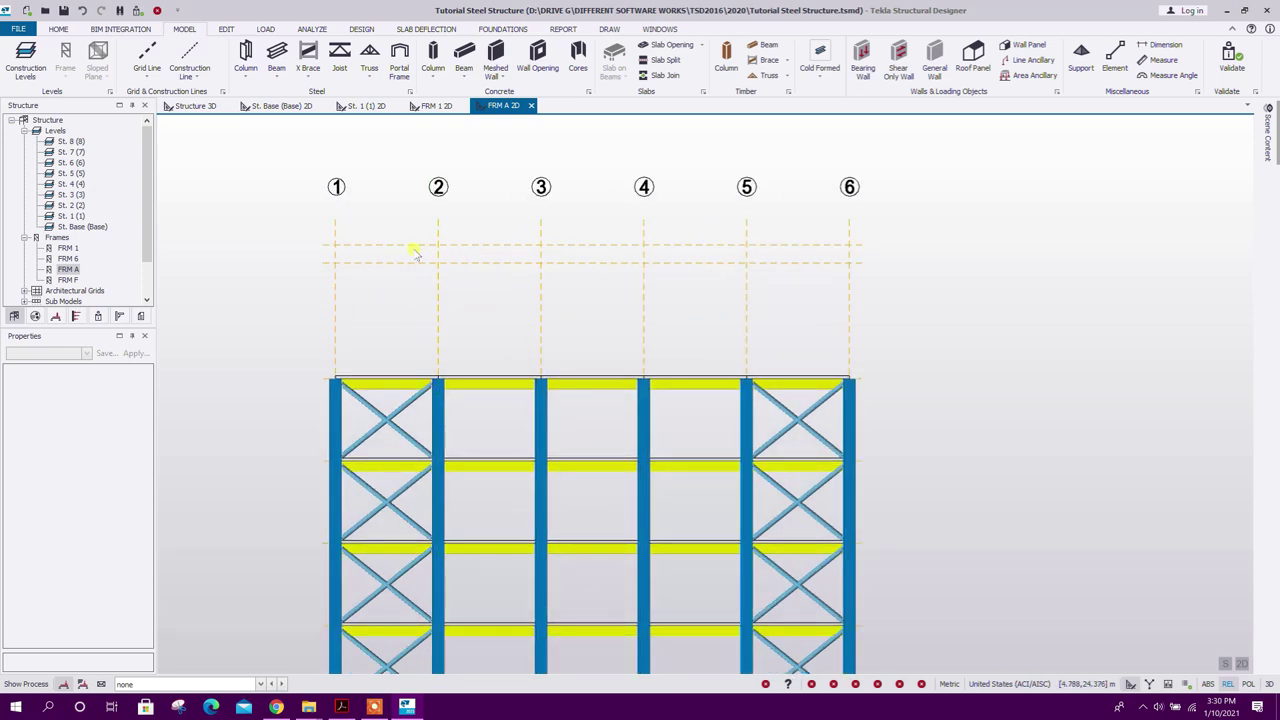
left_click(28, 55)
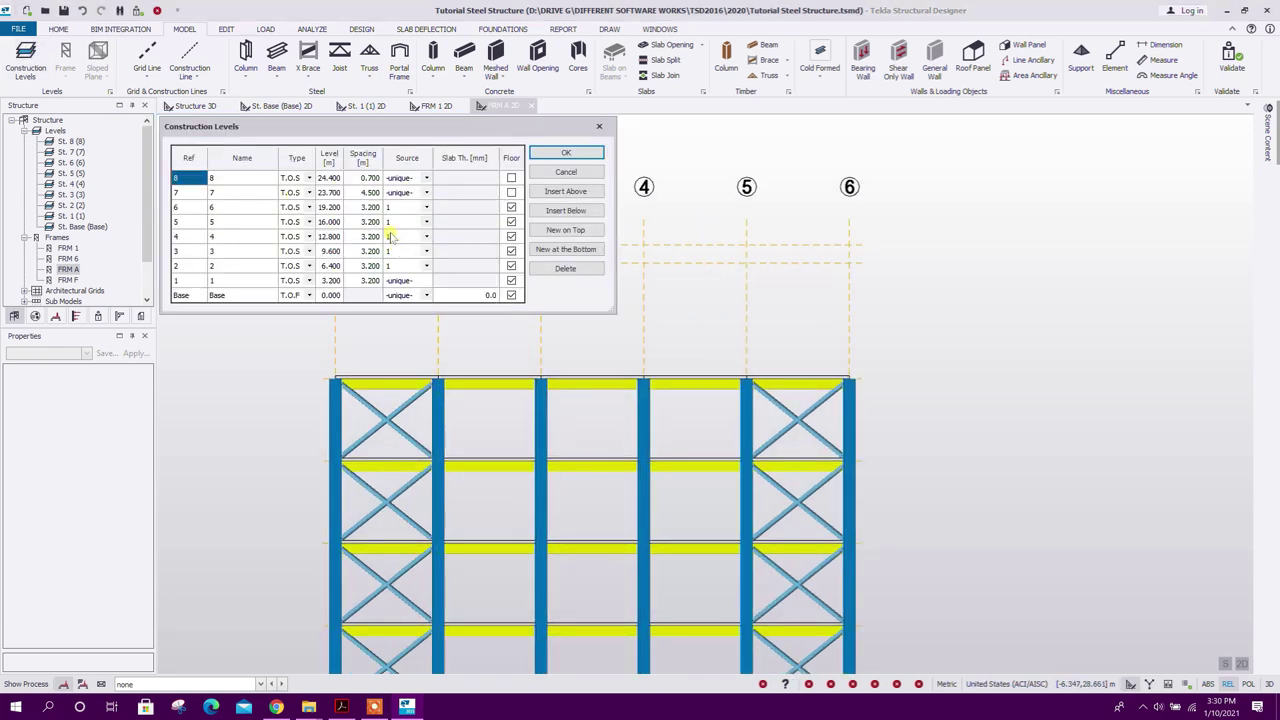
left_click(369, 178)
left_click(566, 152)
middle_click_drag(812, 298, 766, 295)
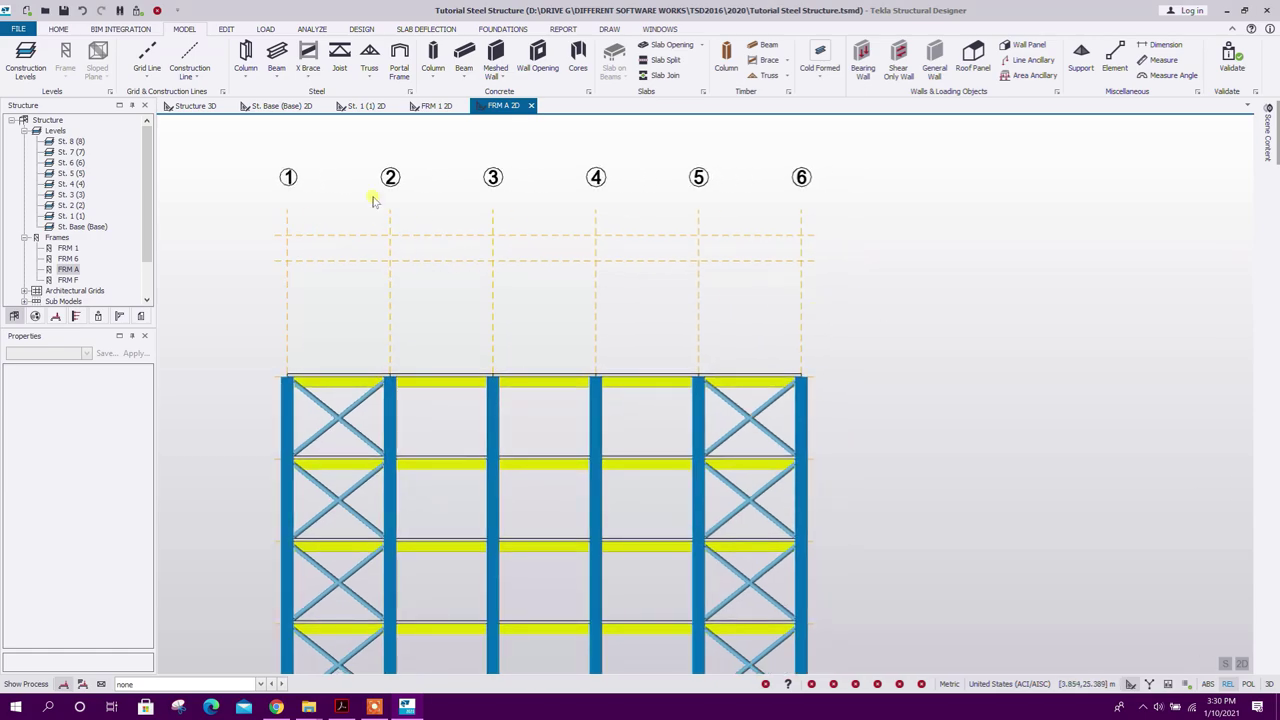
scroll(785, 436, "down", 1)
middle_click_drag(785, 436, 831, 383)
Step: In the 3D structure view, select the columns along grid lines 1 and 6 and set only those columns' top level to St. 7 (7)
left_click(196, 106)
scroll(522, 325, "down", 3)
right_click_drag(848, 460, 792, 461)
middle_click_drag(790, 460, 457, 472)
scroll(457, 472, "up", 5)
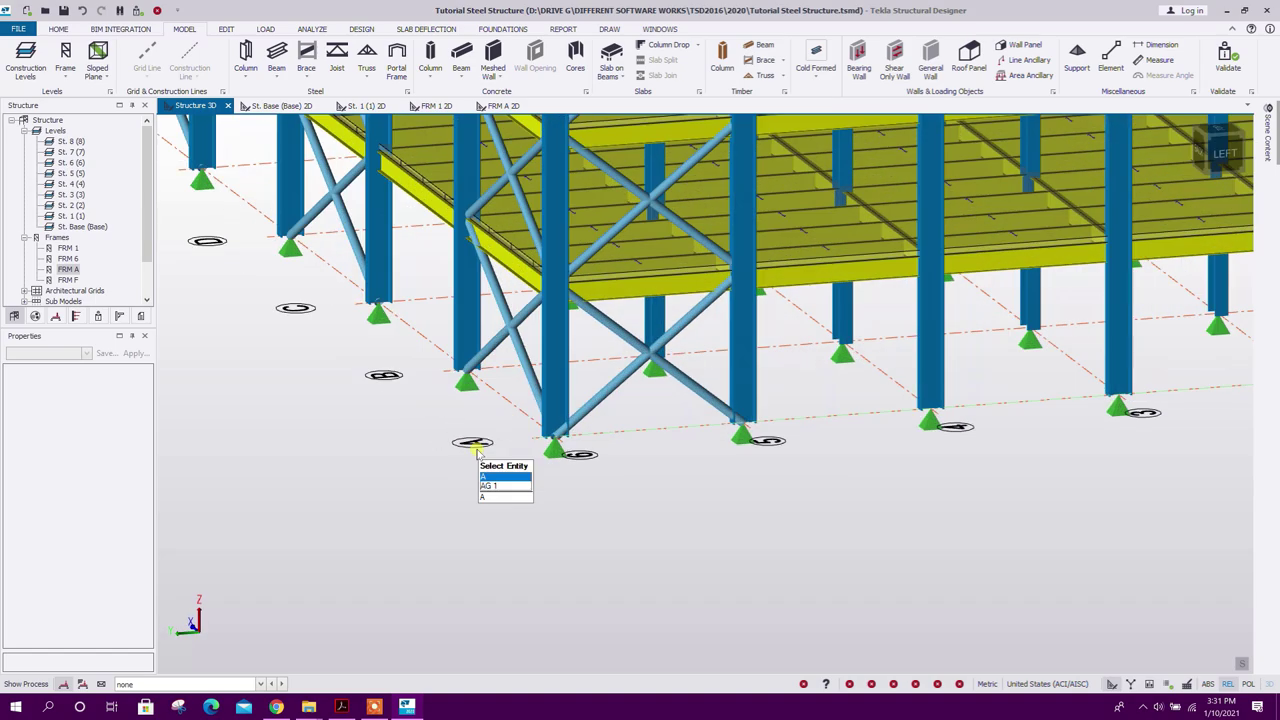
scroll(480, 465, "down", 4)
scroll(600, 494, "down", 3)
middle_click_drag(632, 488, 534, 443)
scroll(460, 292, "up", 4)
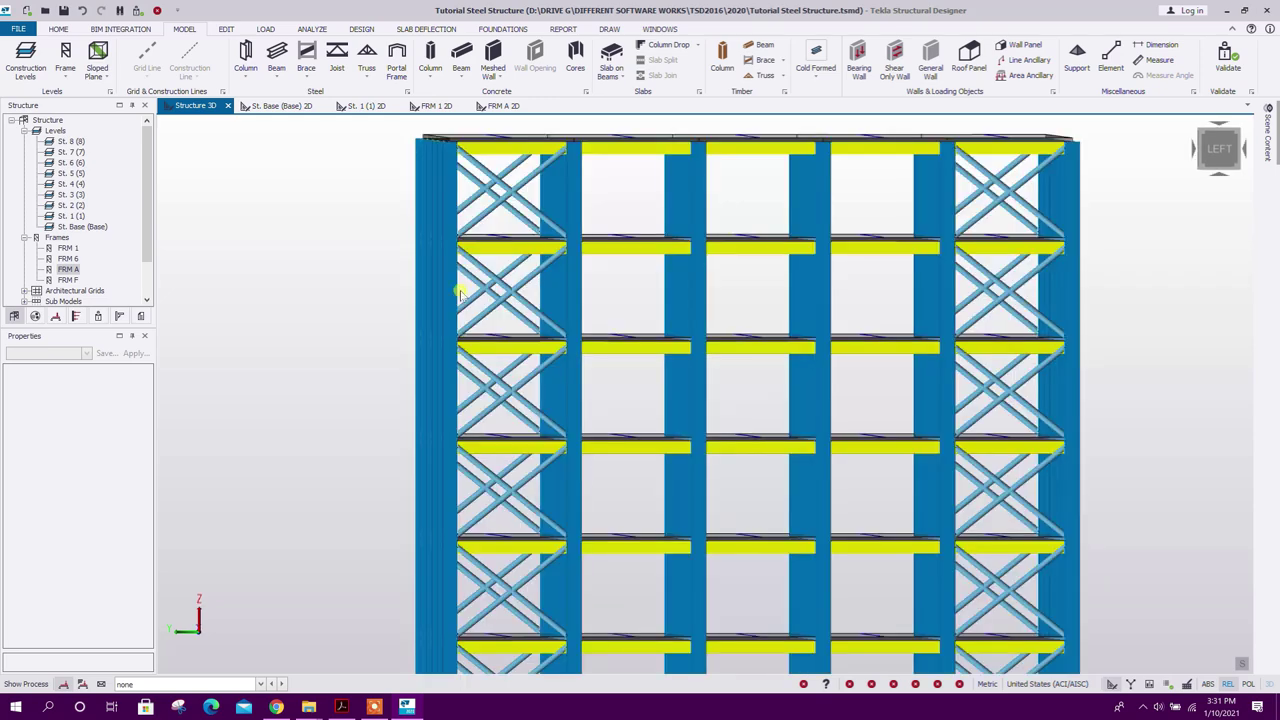
left_click(417, 287)
scroll(299, 349, "down", 2)
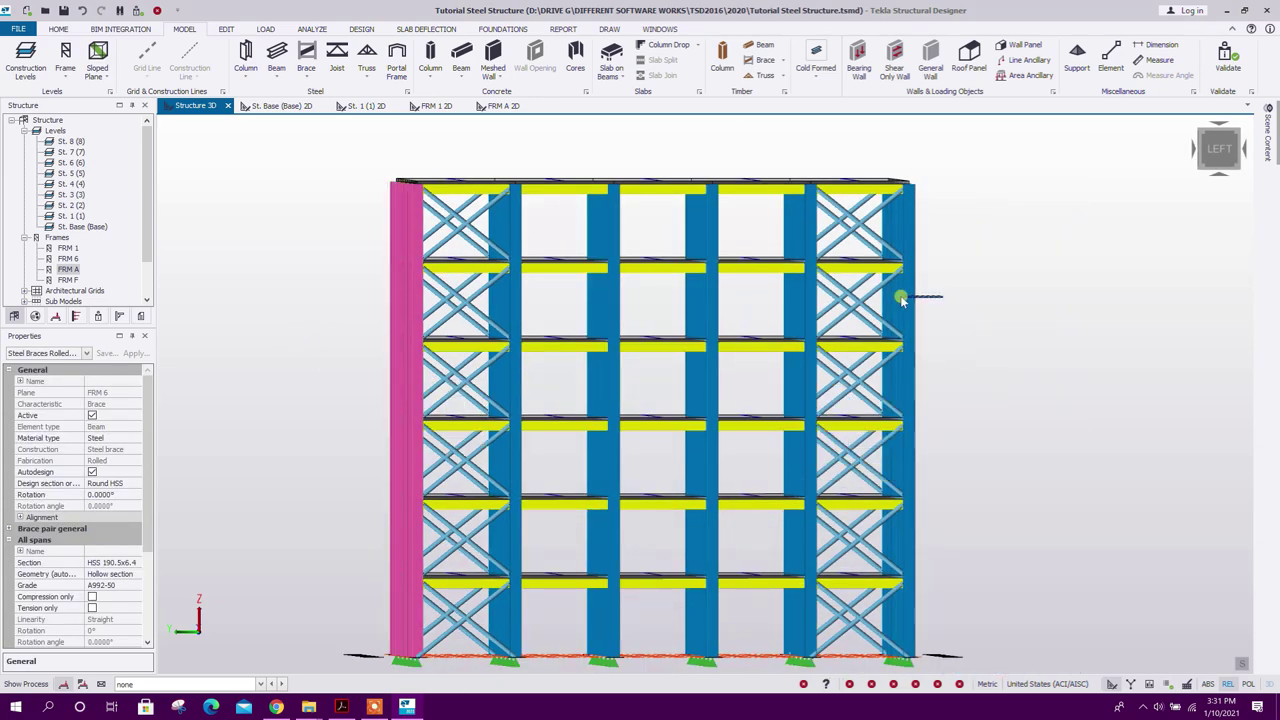
left_click_drag(881, 298, 882, 303)
scroll(449, 220, "down", 2)
middle_click_drag(946, 323, 1043, 345)
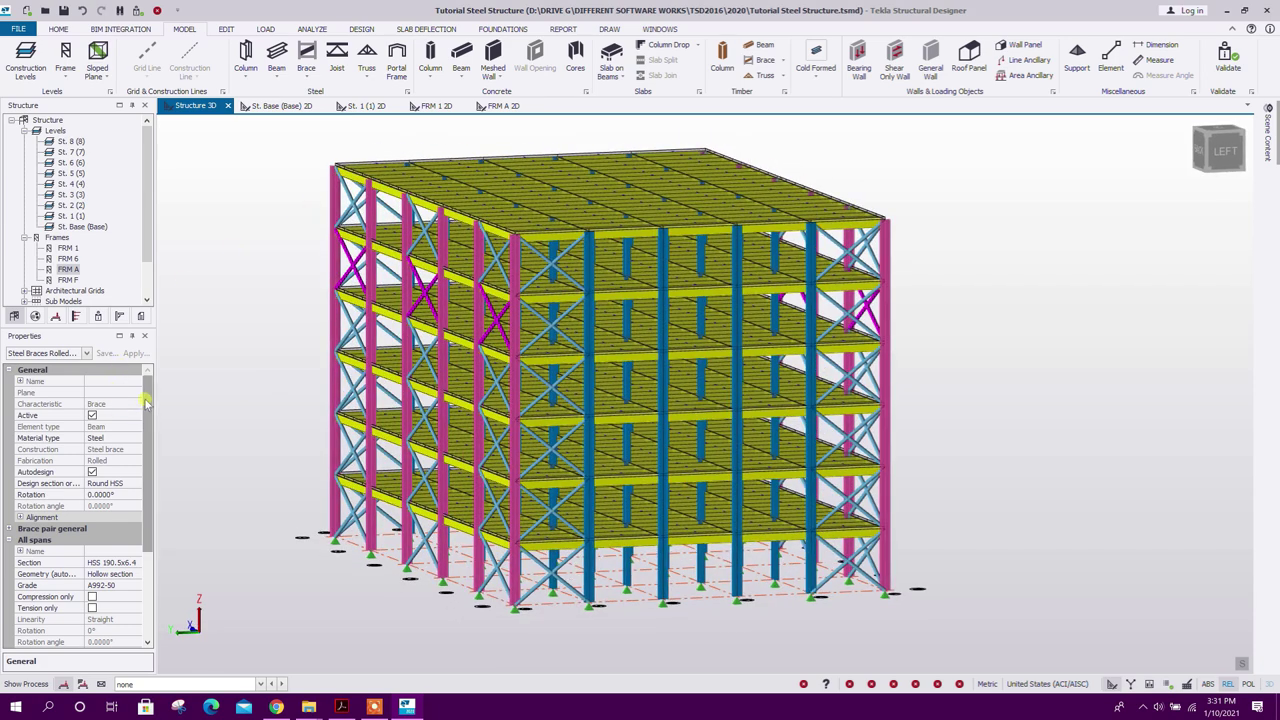
left_click(87, 353)
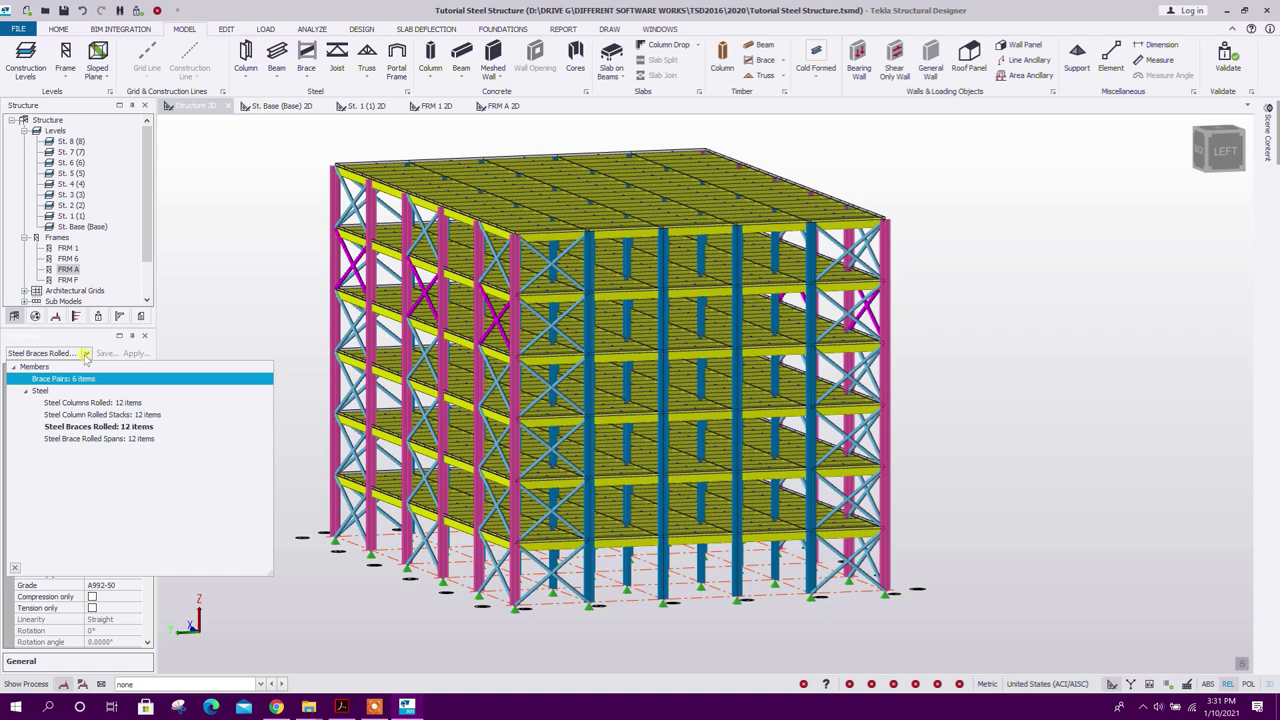
left_click(122, 402)
left_click(122, 404)
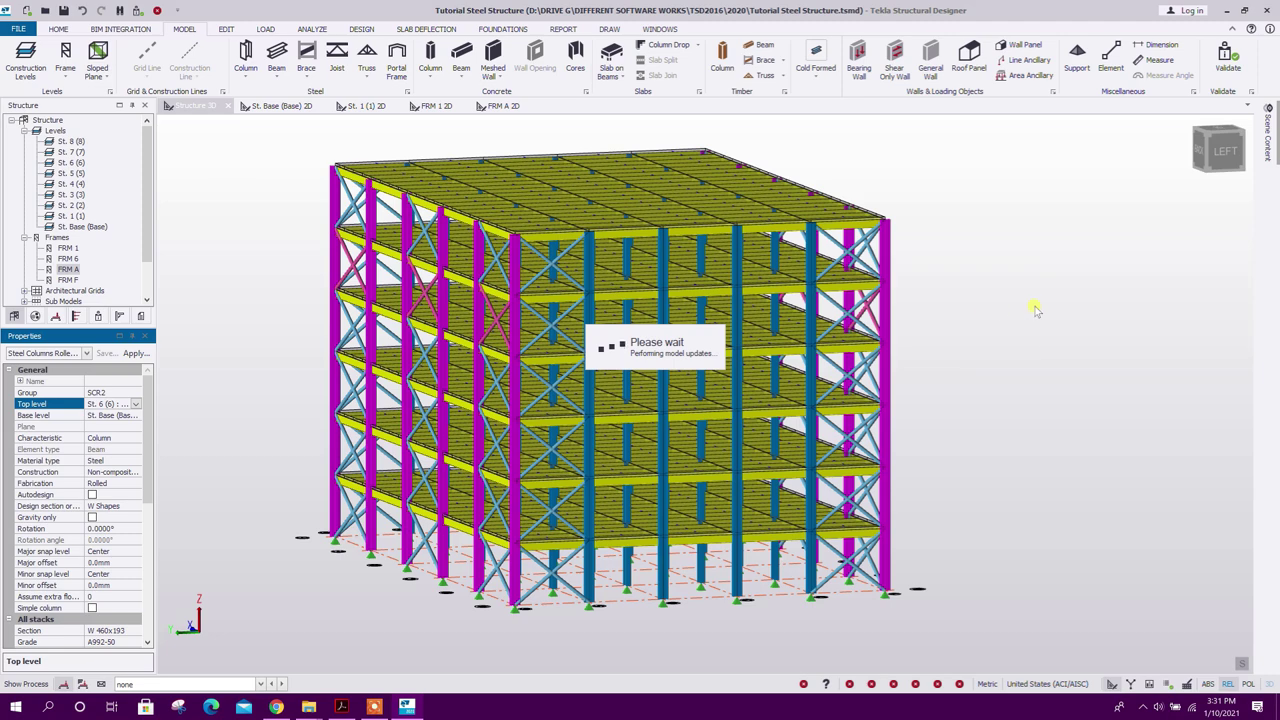
middle_click_drag(1013, 293, 1006, 400)
scroll(1000, 391, "down", 1)
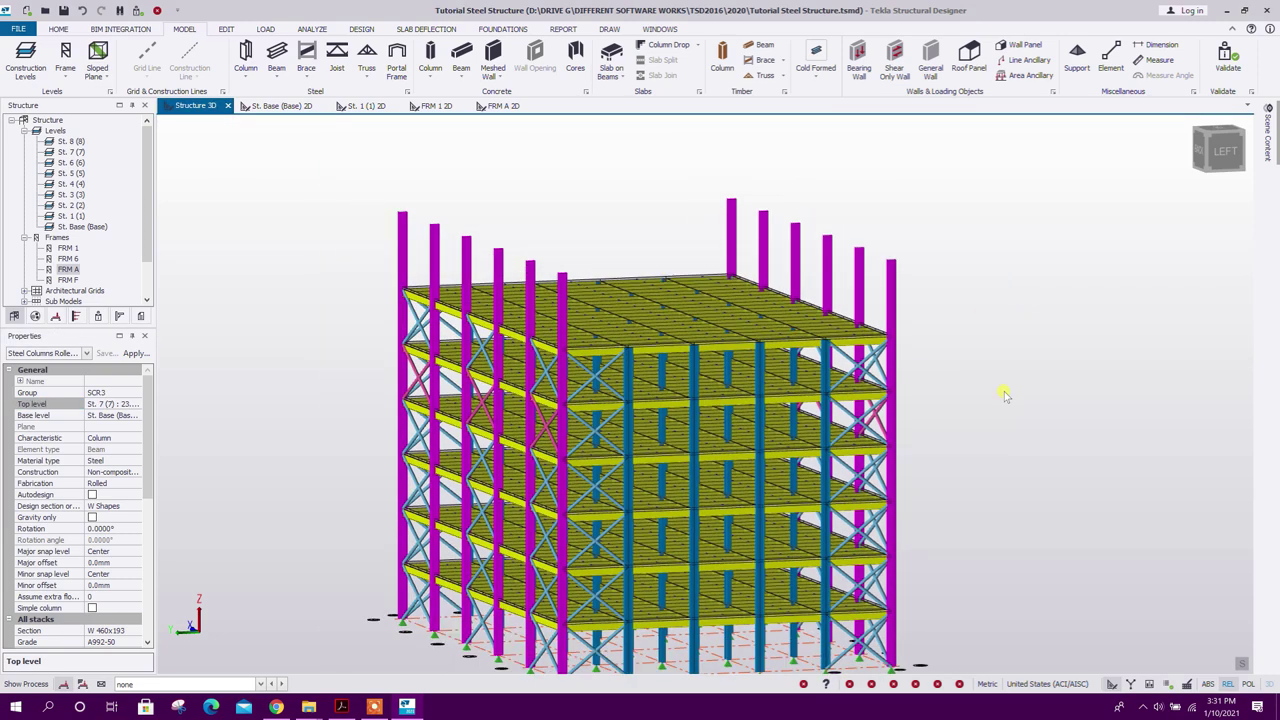
key("Escape")
Step: In the FRM A 2D view, draw a non-composite rolled steel helper beam at level 8 between grid lines 3 and 4
left_click(505, 106)
scroll(608, 269, "down", 1)
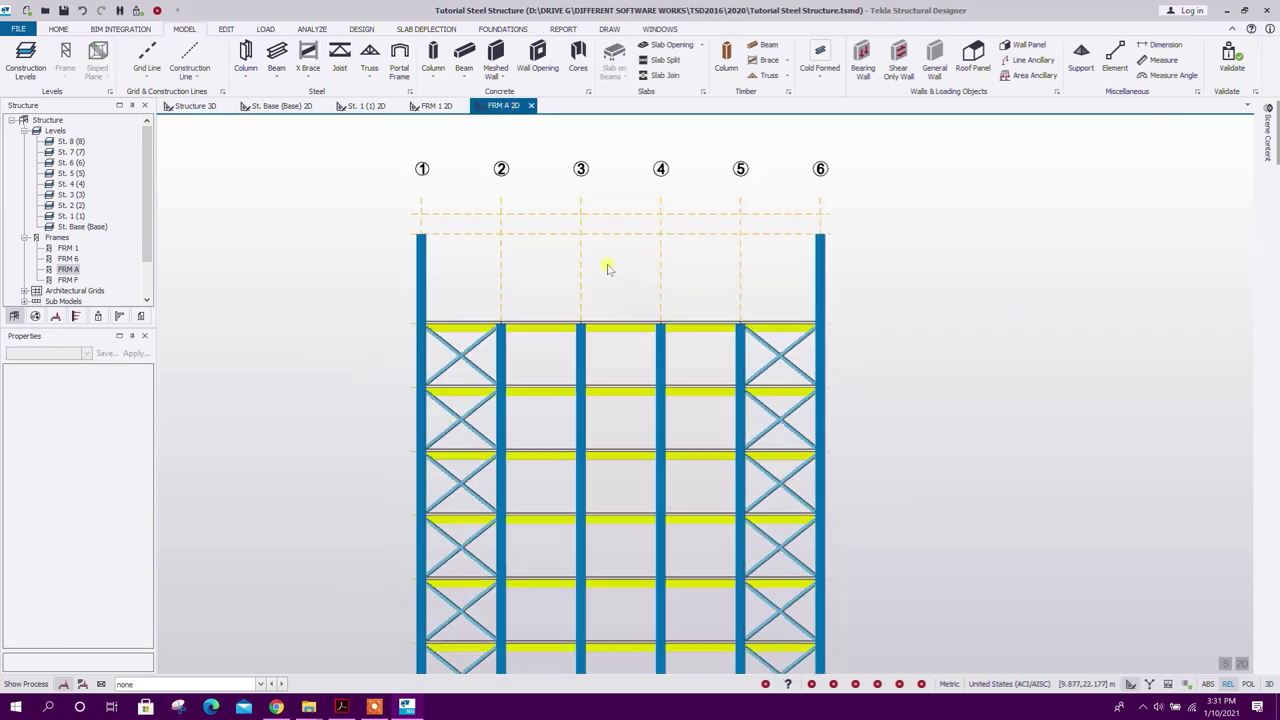
left_click(276, 60)
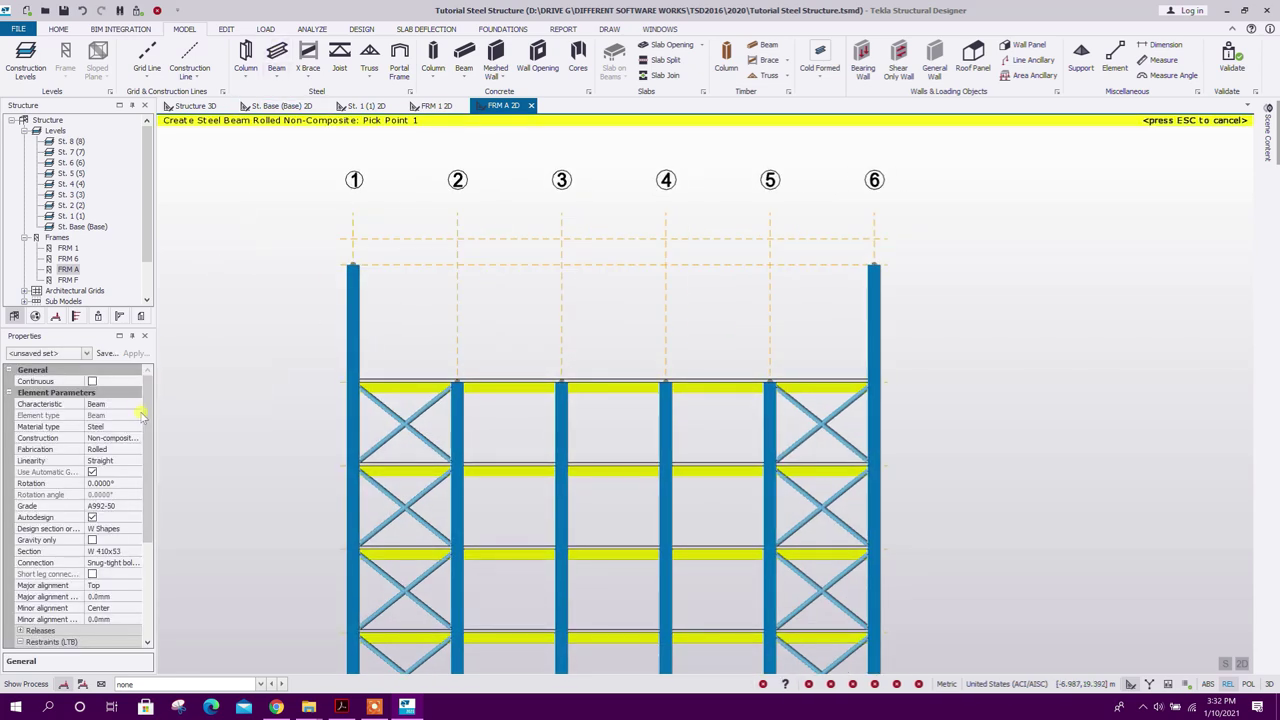
scroll(148, 427, "down", 1)
scroll(148, 427, "up", 1)
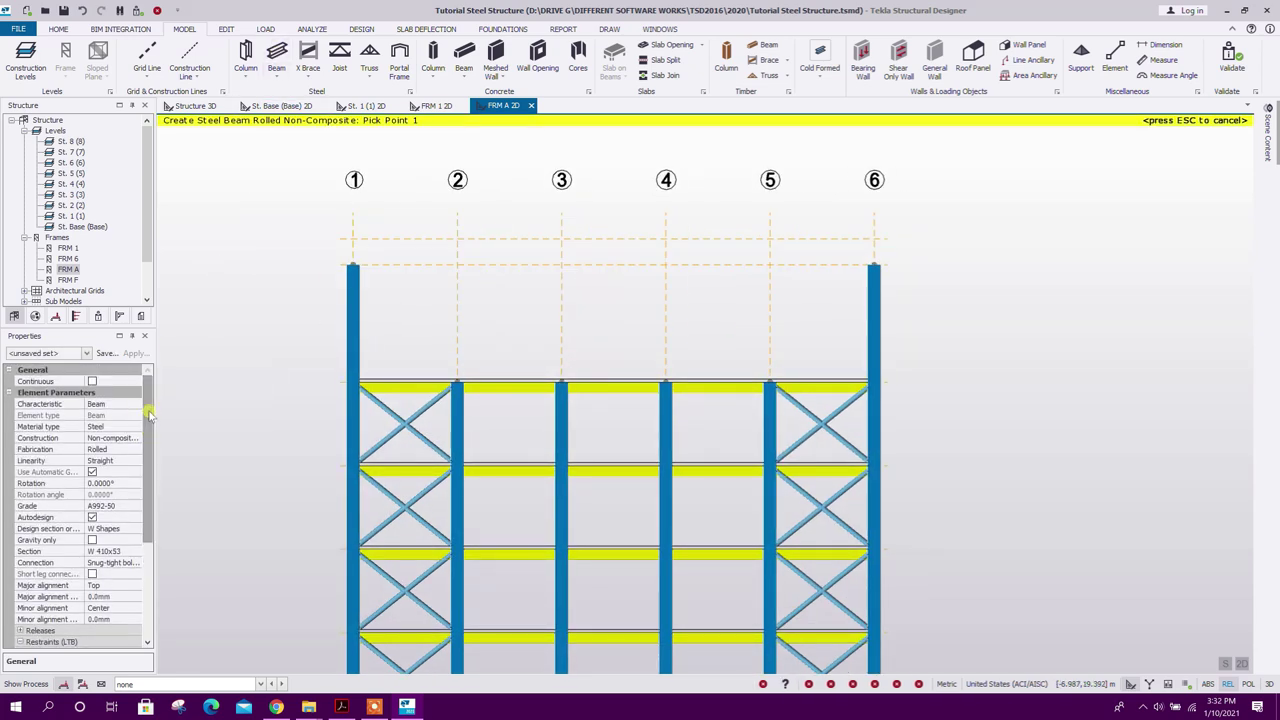
left_click_drag(148, 440, 148, 532)
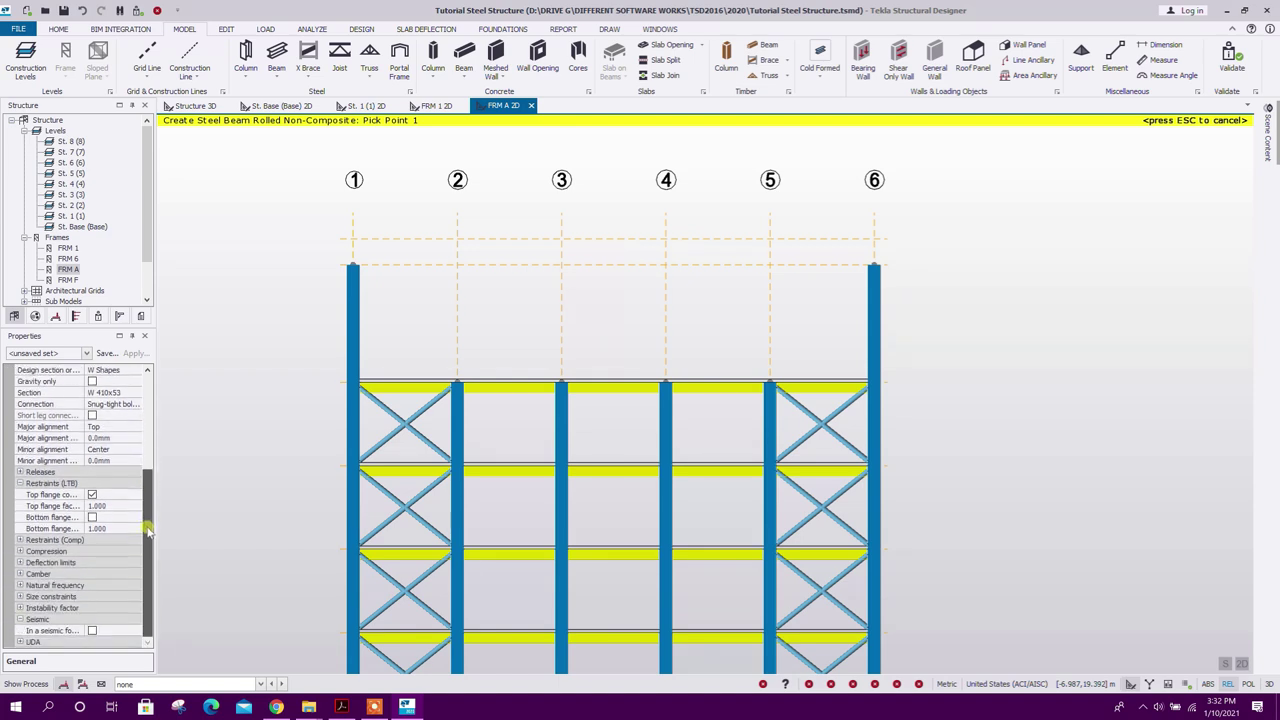
left_click(353, 265)
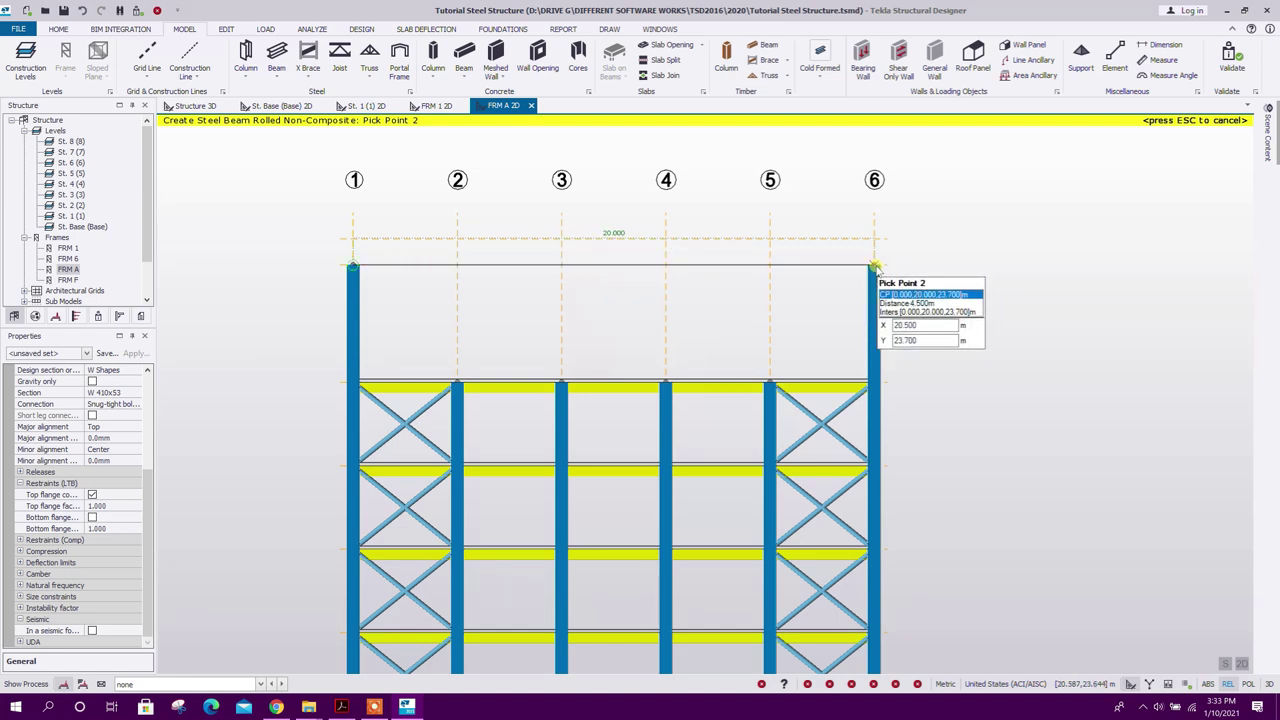
left_click(874, 266)
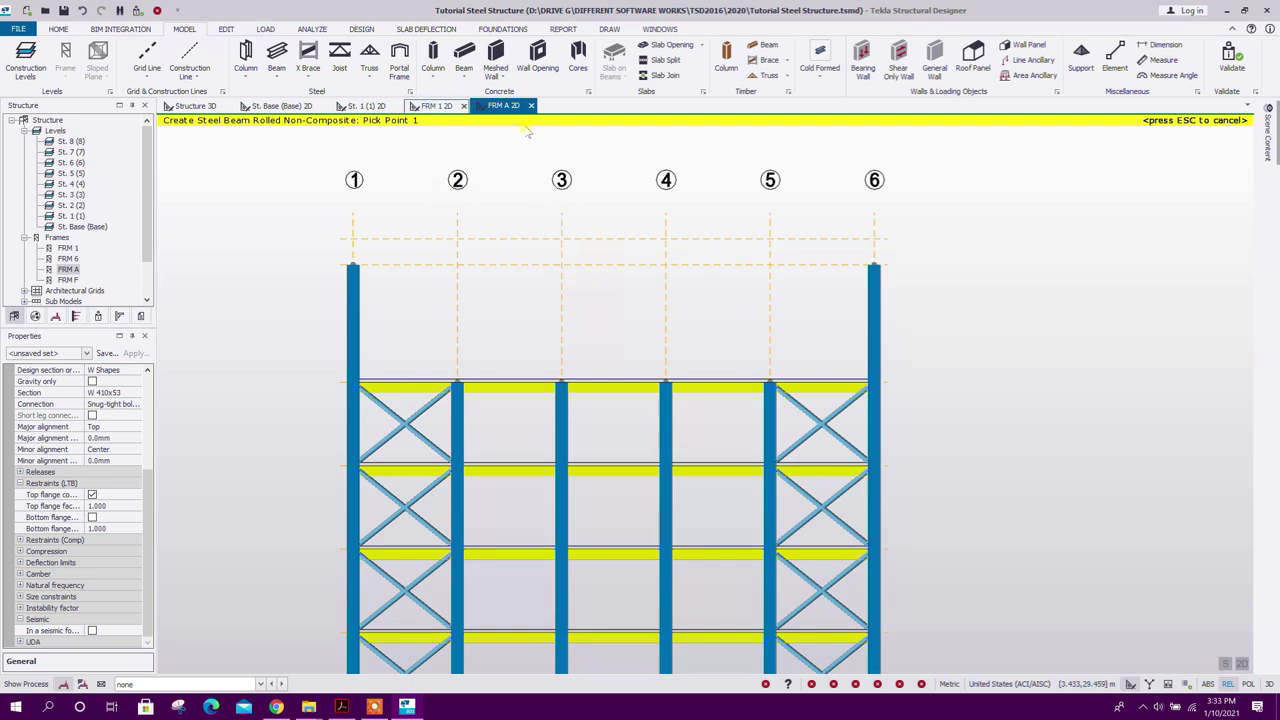
left_click(561, 239)
left_click(664, 241)
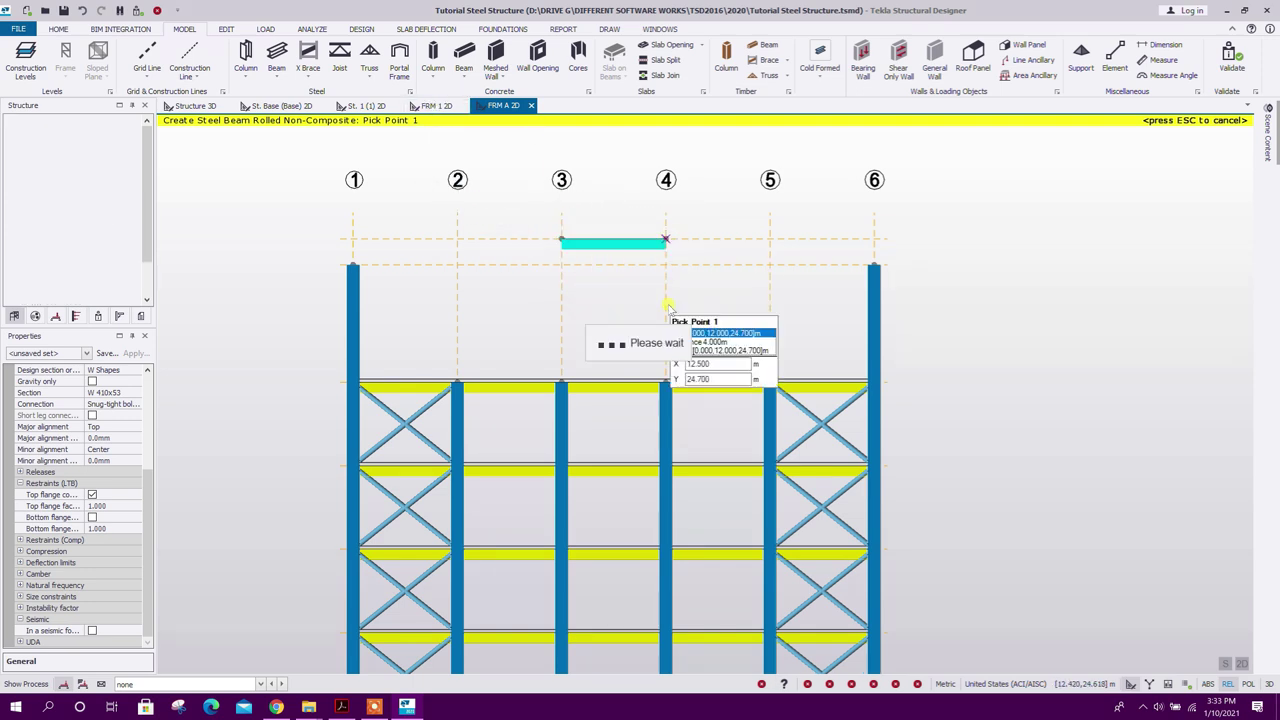
Step: Draw two sloping beams from the column tops on grid lines 1 and 6 to the midpoint of the helper beam
left_click(352, 266)
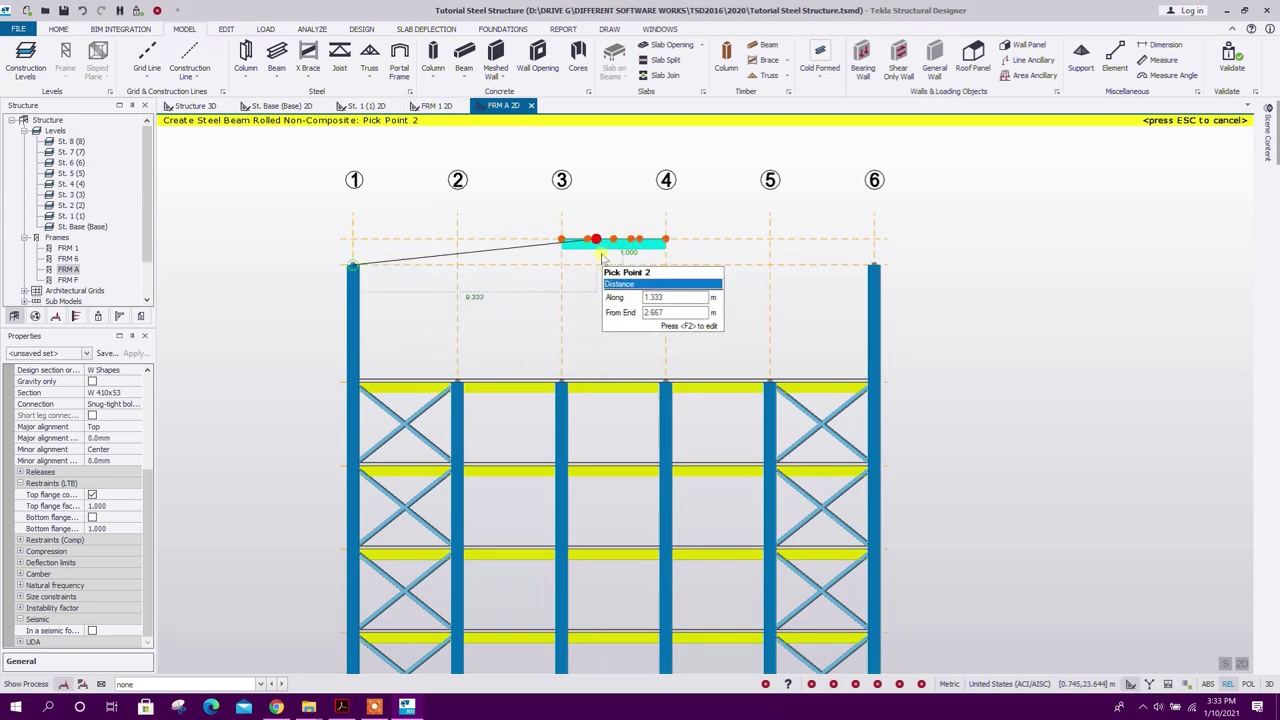
left_click(561, 241)
left_click(874, 266)
left_click(664, 241)
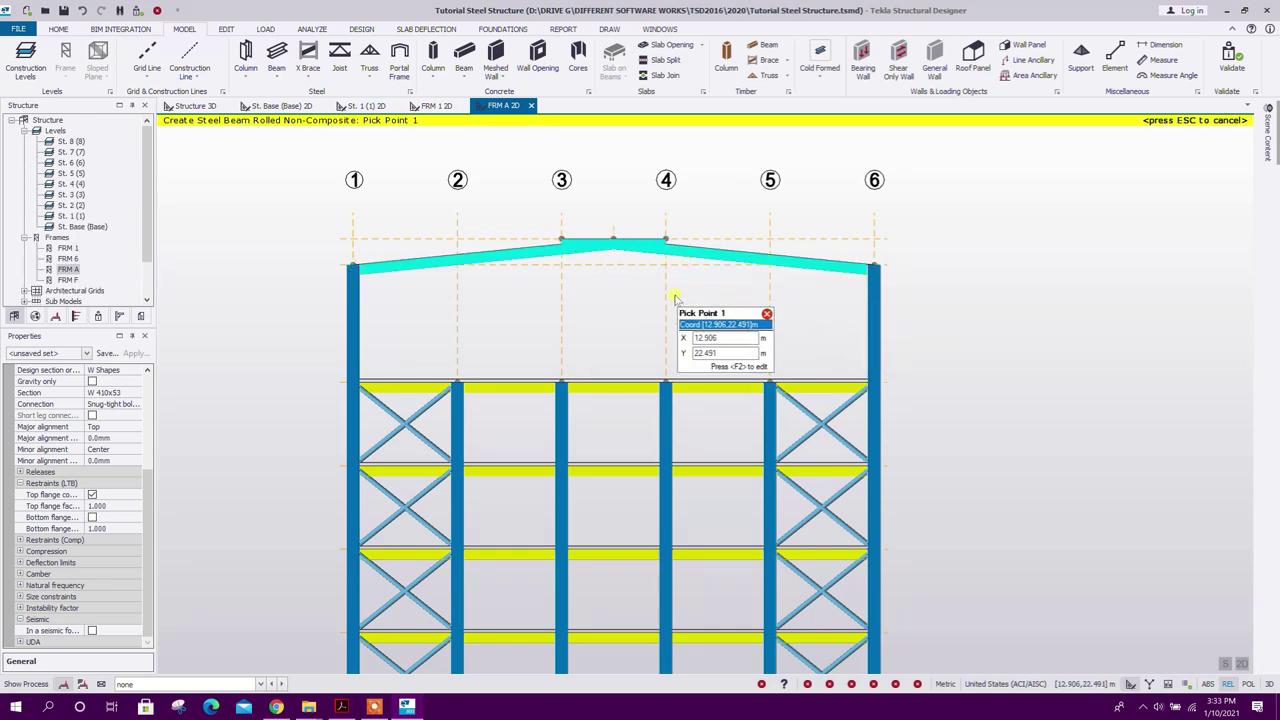
key("Escape")
Step: Delete the horizontal helper beam at the roof ridge between grid lines 3 and 4
scroll(660, 243, "up", 2)
left_click(660, 243)
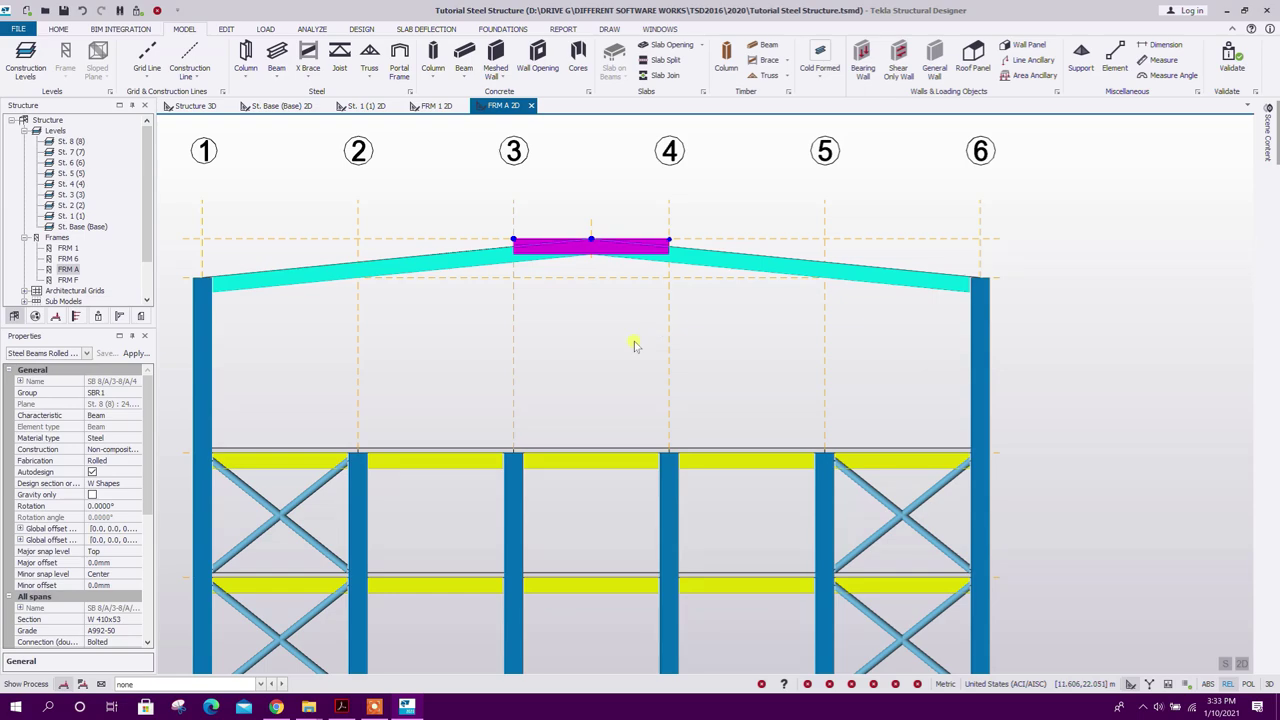
key("Delete")
scroll(634, 345, "down", 2)
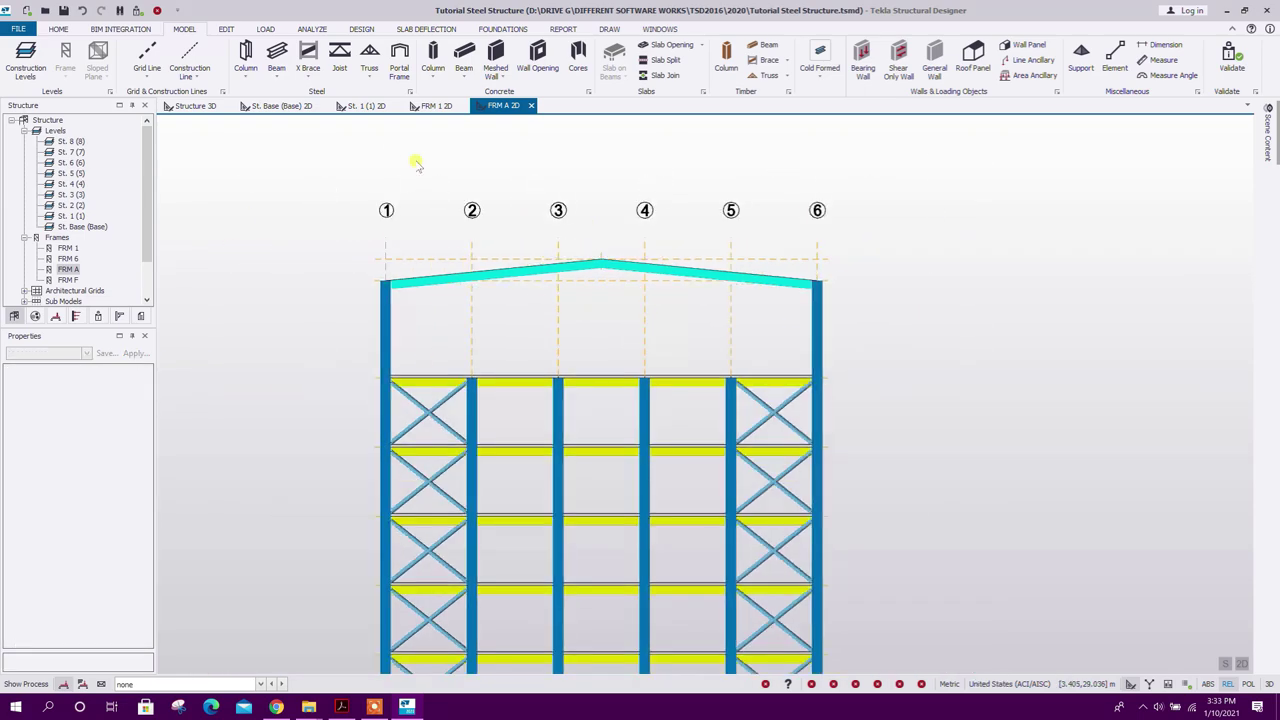
Step: In the 3D structure view, copy the two sloping roof beams of FRM A onto the column tops of the other frames up to grid line F
left_click(187, 106)
scroll(356, 267, "down", 1)
right_click_drag(894, 397, 614, 380)
middle_click_drag(768, 347, 666, 293)
left_click_drag(620, 355, 415, 279)
scroll(509, 256, "down", 1)
right_click_drag(770, 285, 823, 395)
middle_click_drag(822, 395, 760, 330)
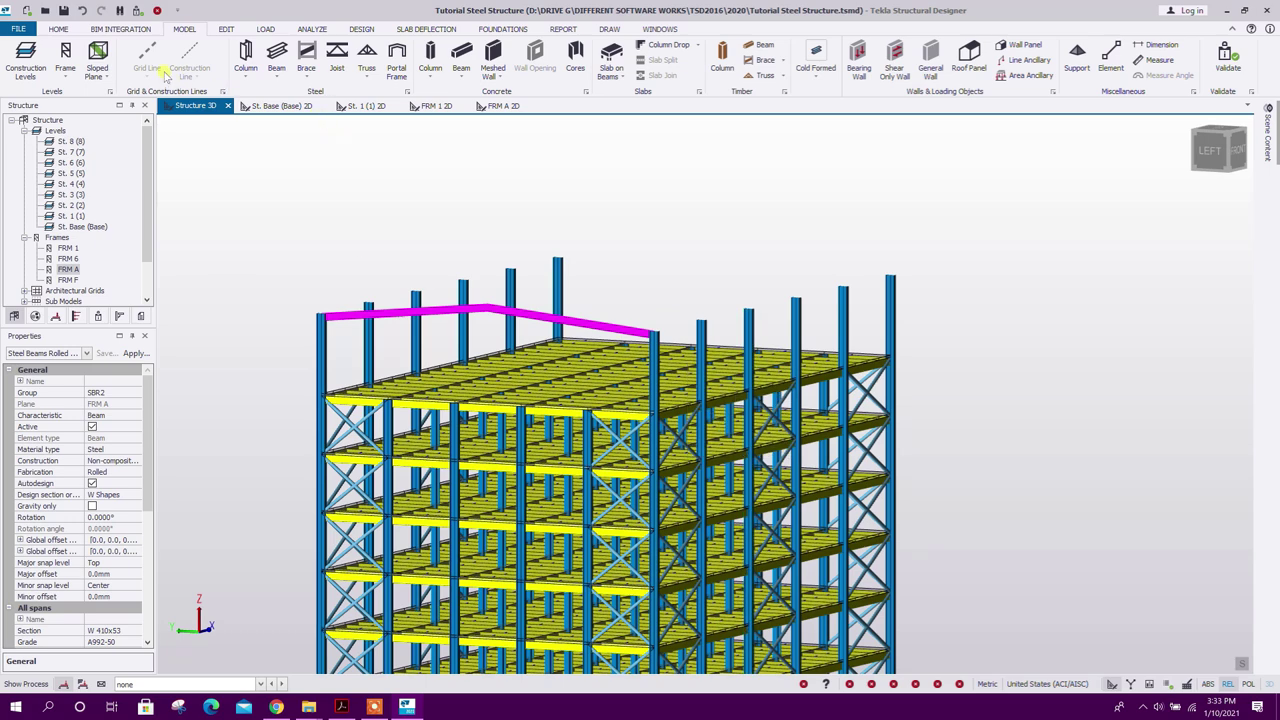
left_click(225, 29)
left_click(16, 58)
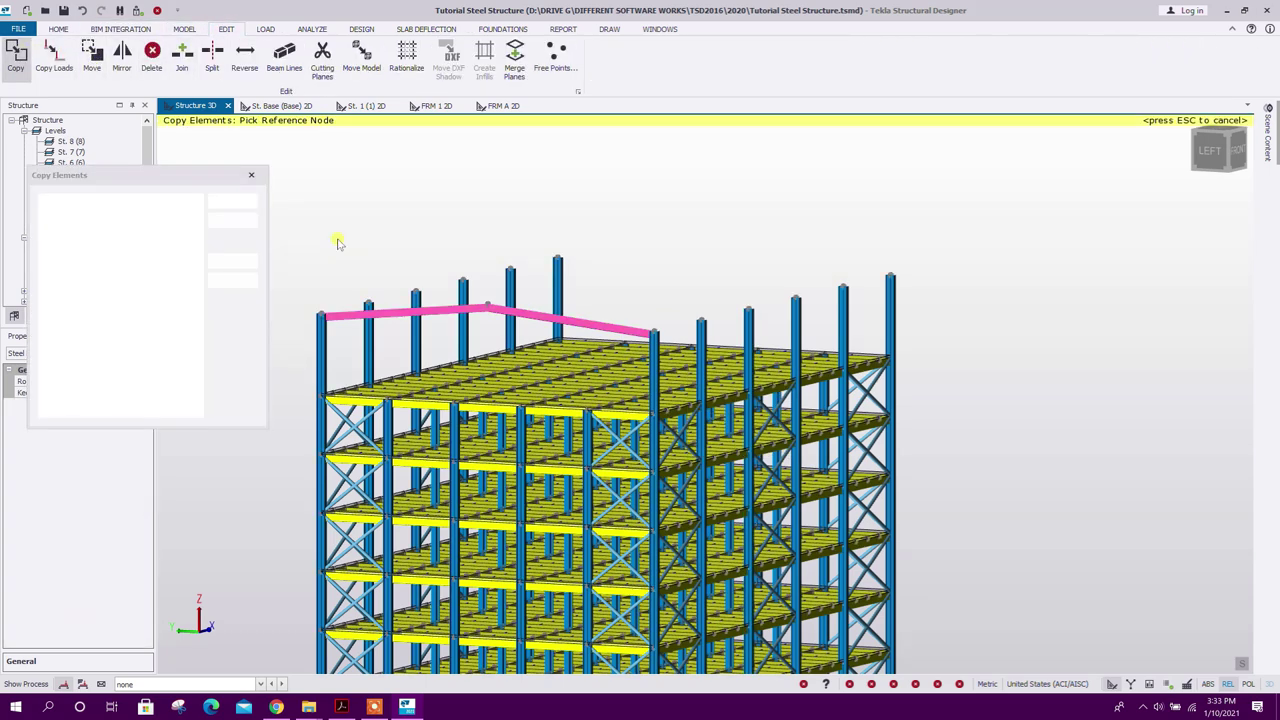
left_click(321, 307)
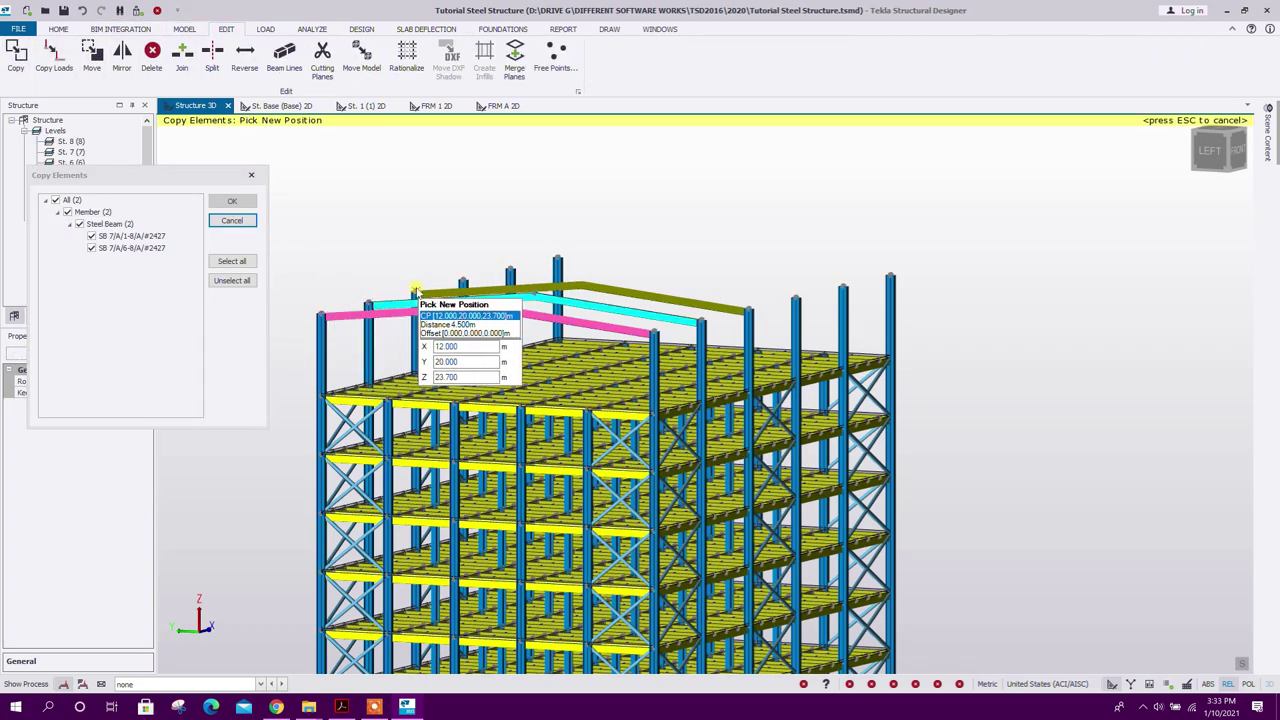
left_click(556, 256)
key("Escape")
key("Escape")
Step: Start a new steel beam and set its design section order to Rectangular HSS from the USA list
right_click_drag(983, 388, 1016, 372)
middle_click_drag(1015, 372, 930, 285)
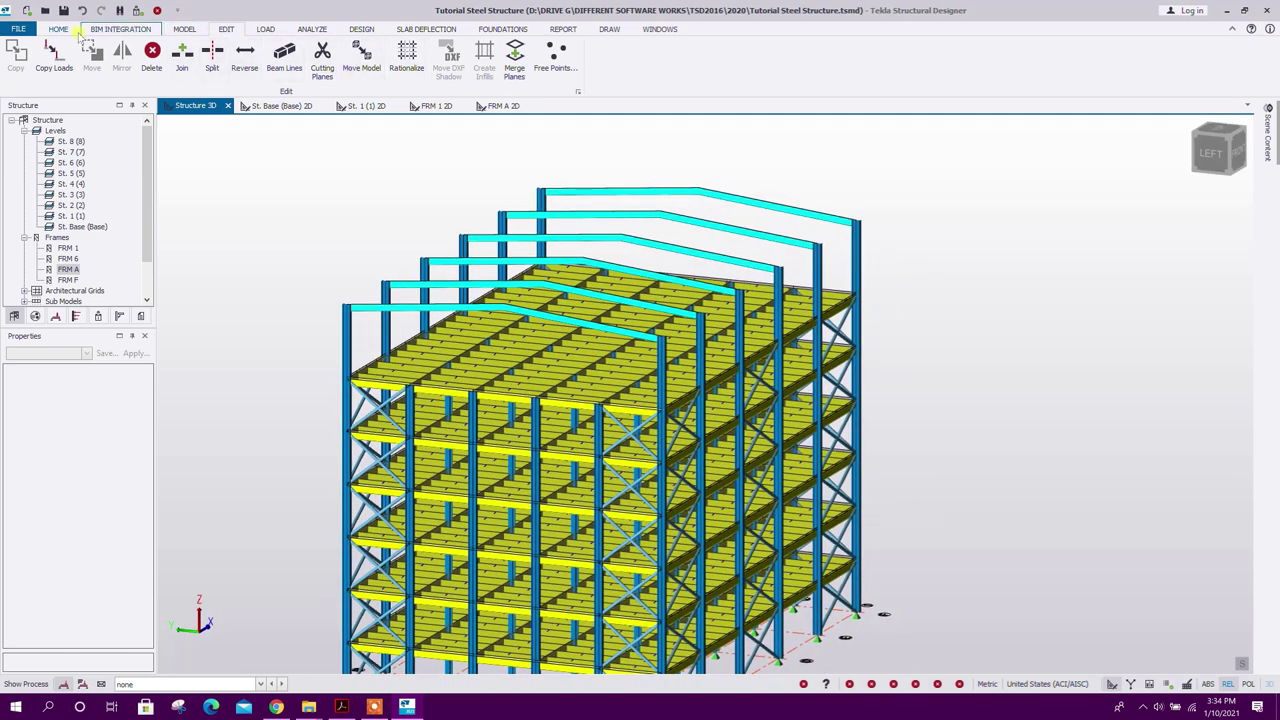
left_click(184, 29)
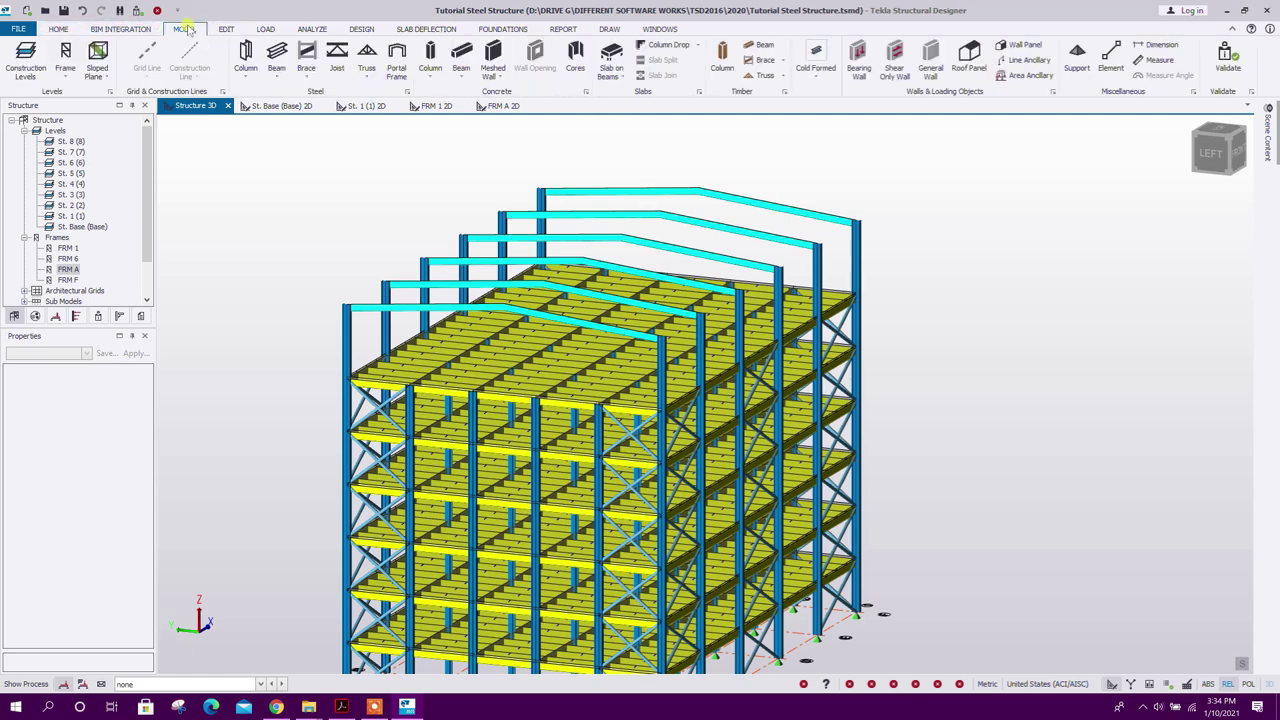
left_click(277, 62)
left_click(110, 438)
left_click(135, 438)
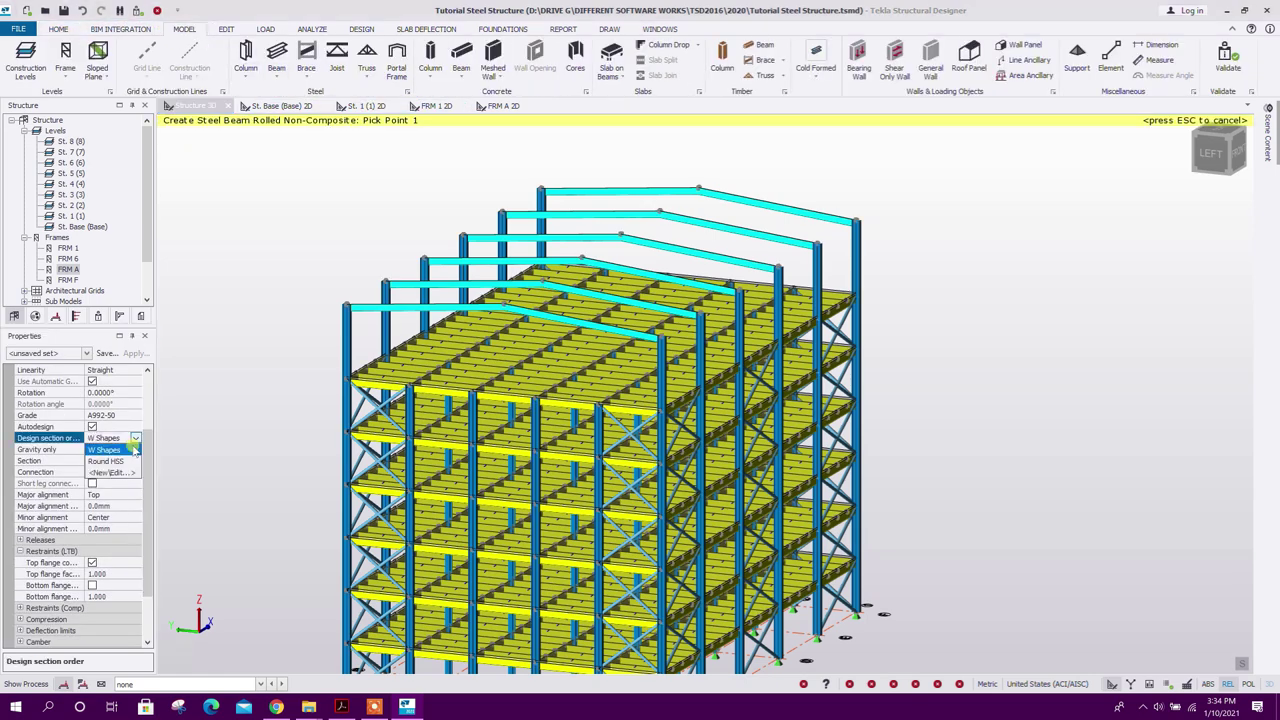
left_click(115, 472)
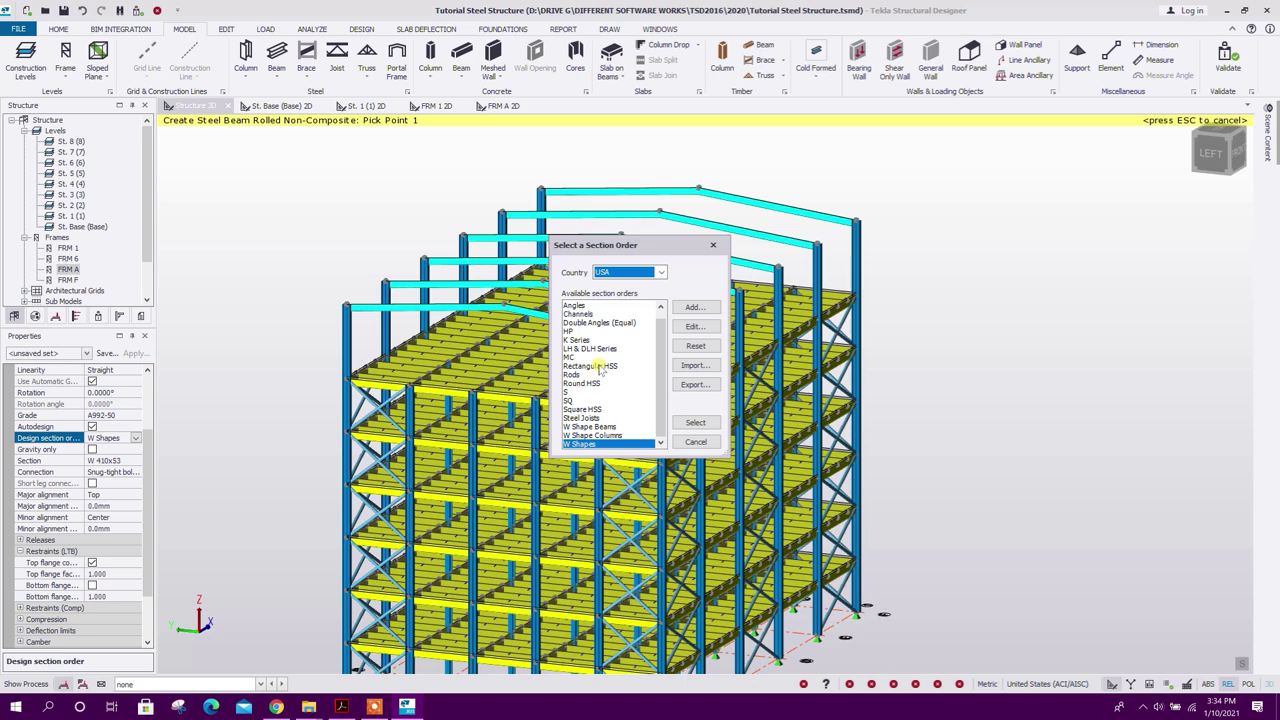
left_click(598, 367)
left_click(695, 422)
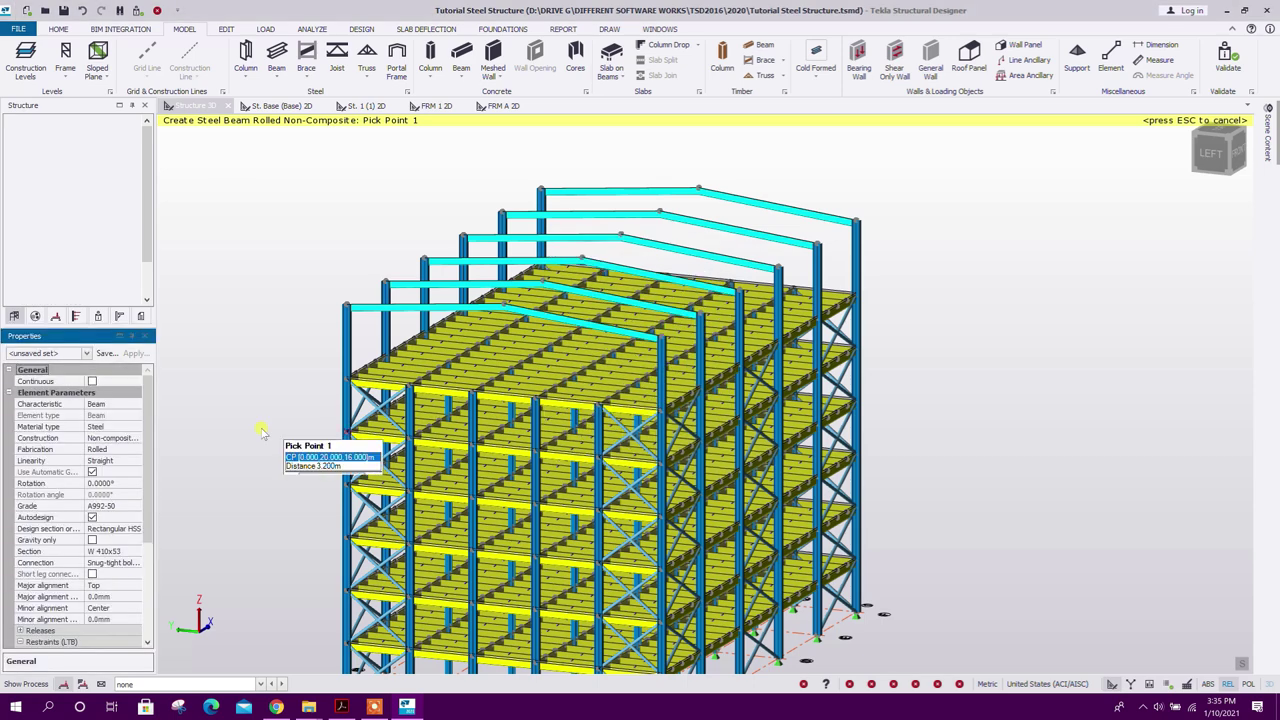
Step: Set the new beam's section to rectangular HSS 152.4x76.2x6.4
scroll(148, 463, "down", 3)
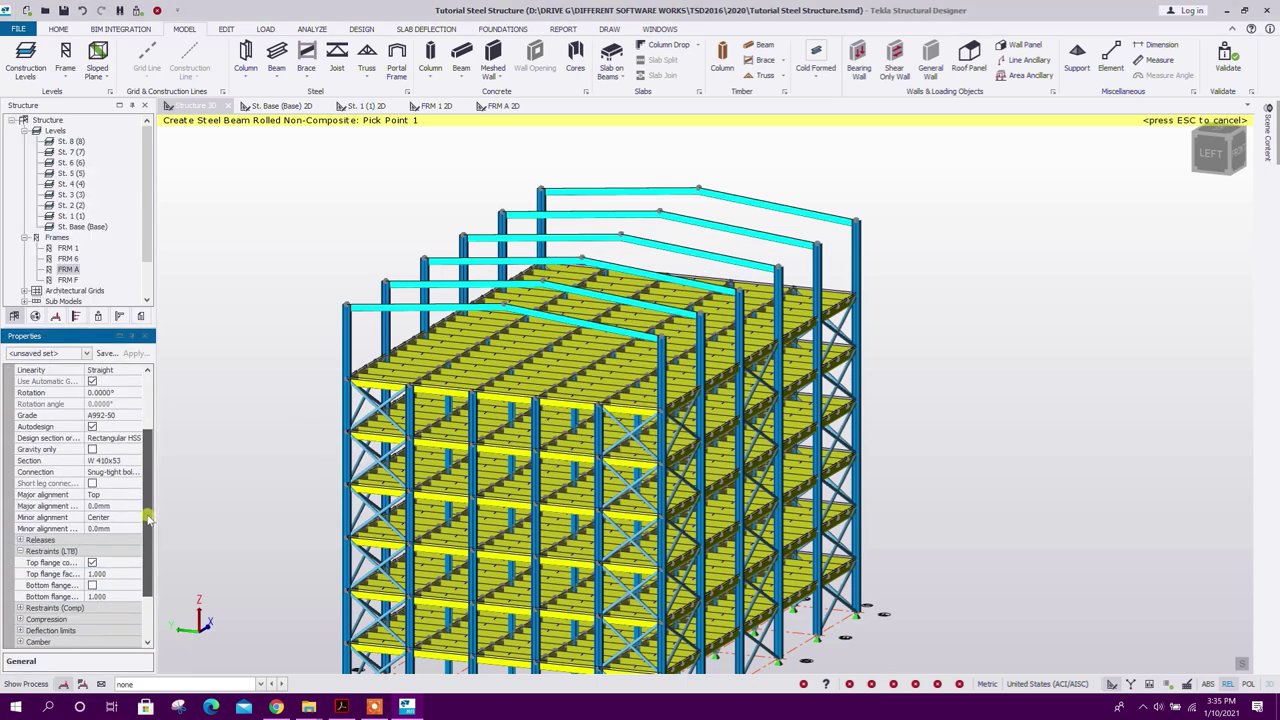
left_click(138, 461)
left_click(136, 461)
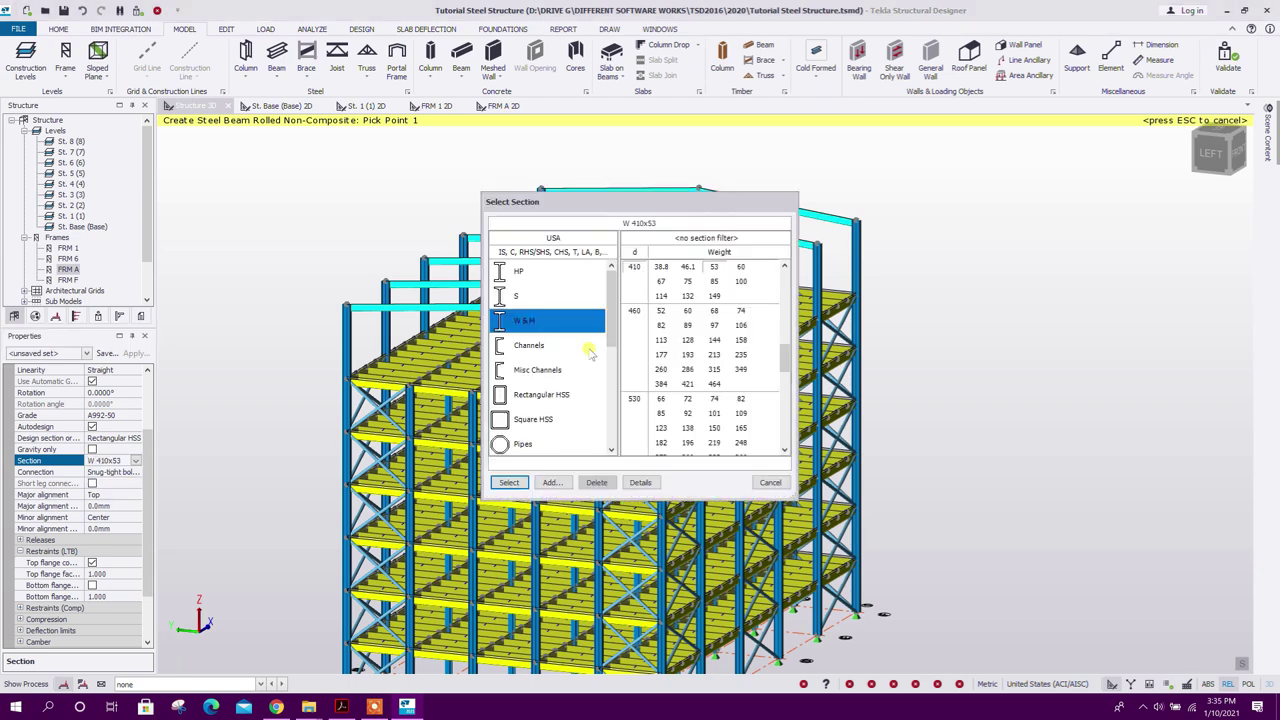
left_click(553, 394)
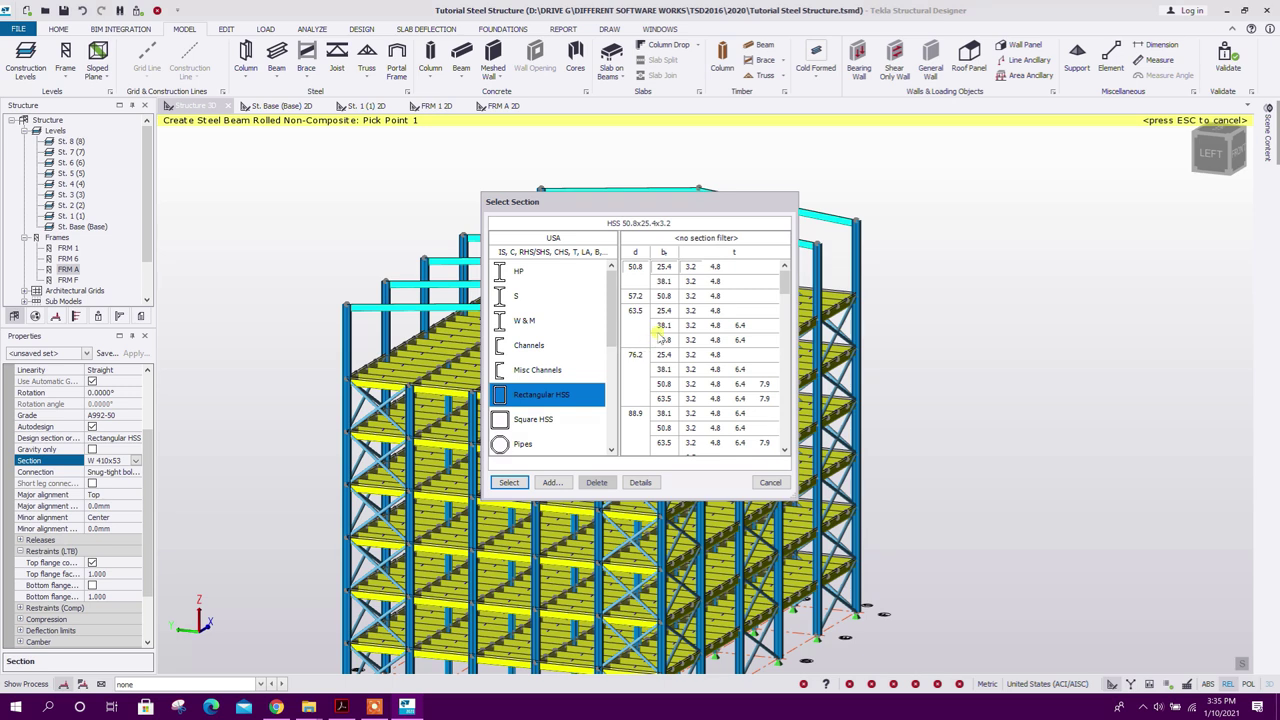
scroll(660, 340, "down", 10)
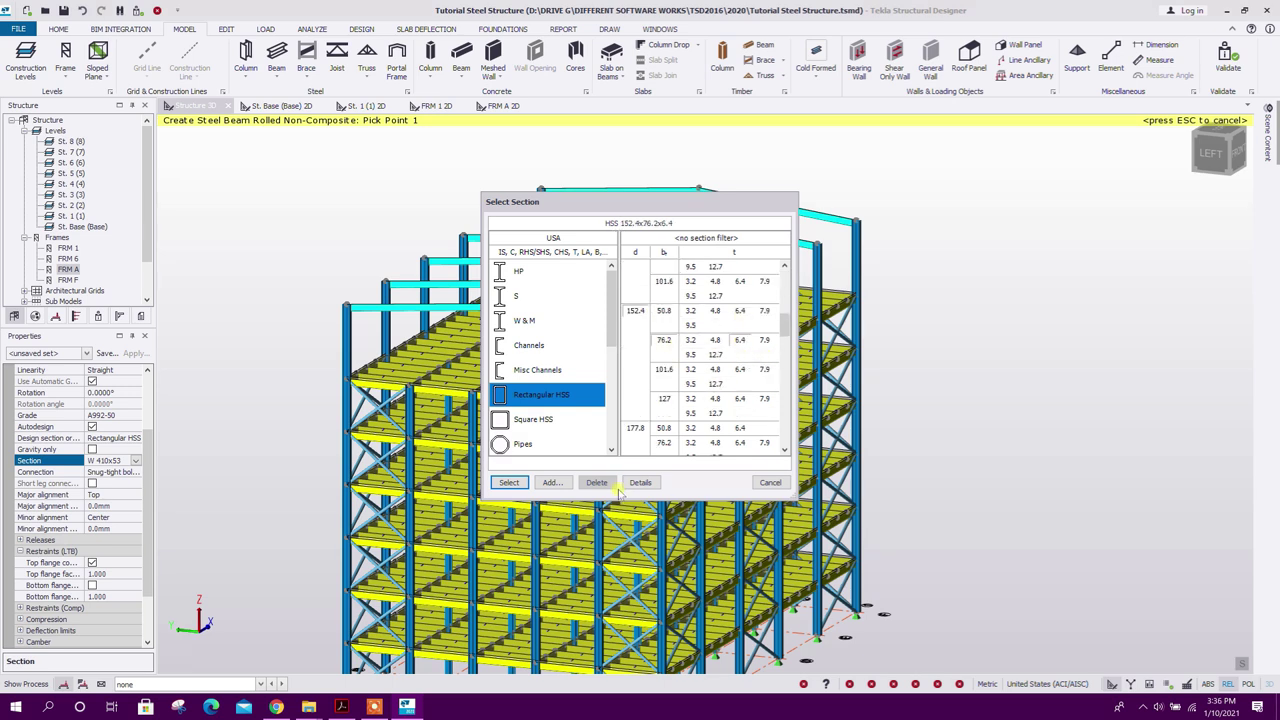
left_click(509, 482)
Step: Model the HSS 152.4x76.2x6.4 beams between the roof column tops along grid line 6, from A to F
left_click(463, 238)
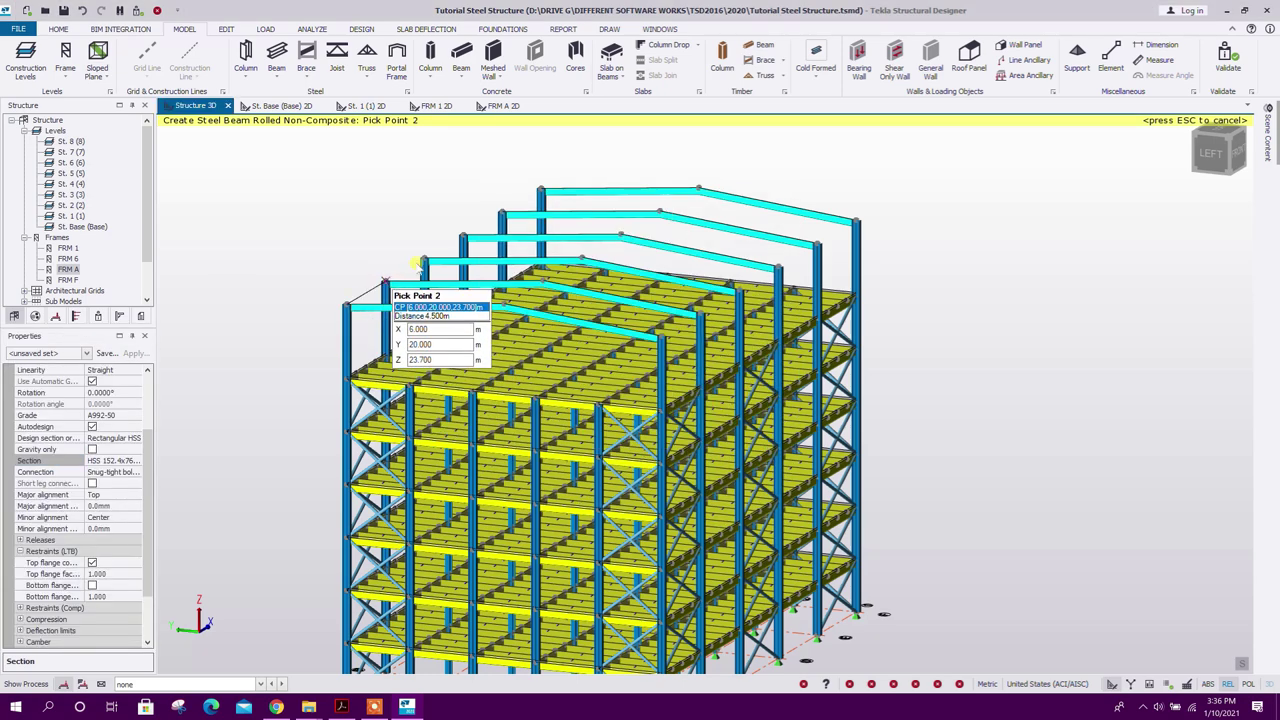
left_click(423, 258)
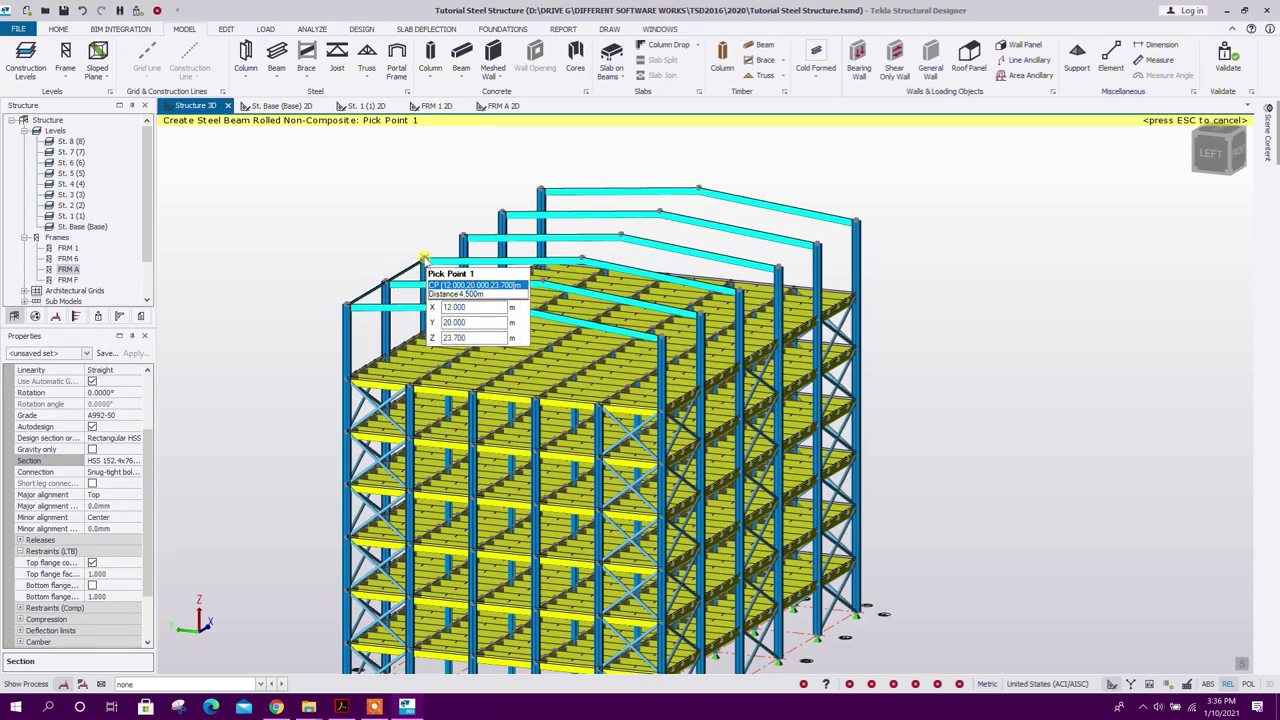
left_click(461, 237)
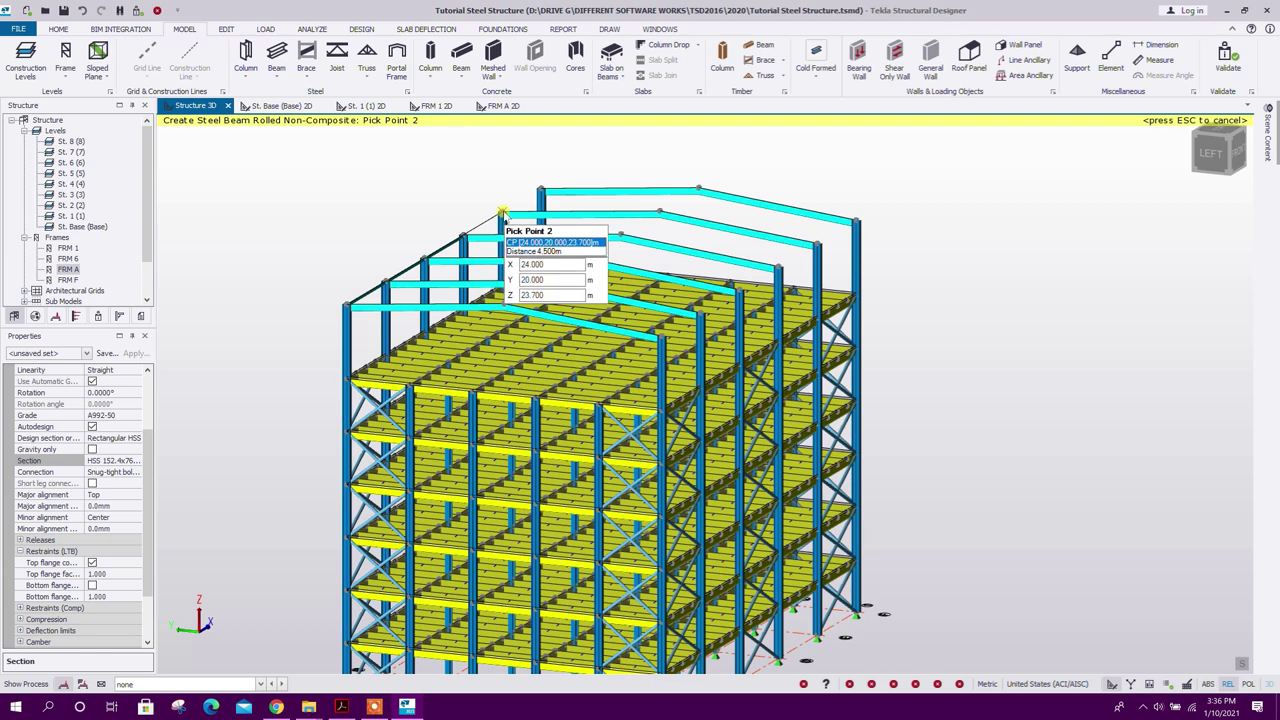
left_click(540, 189)
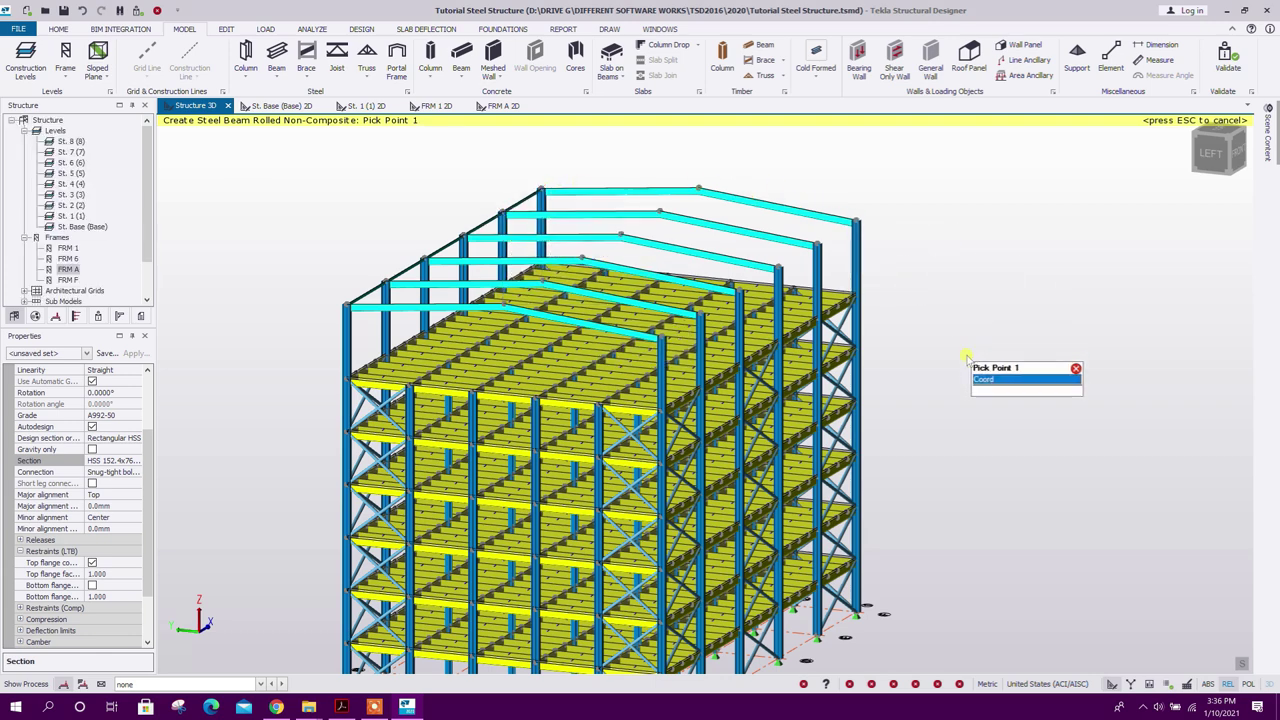
key("Escape")
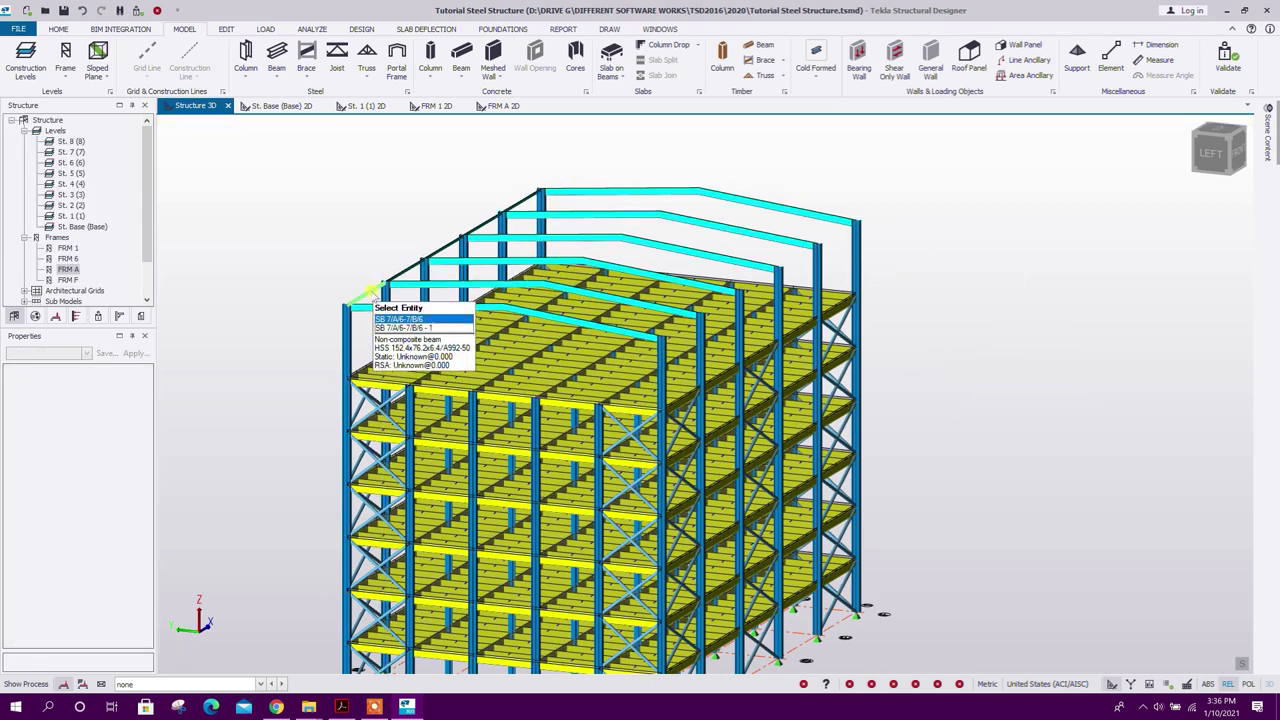
Step: Copy the five HSS eave beams from grid line 6 to the roof ridge and to the opposite eave
left_click(373, 296)
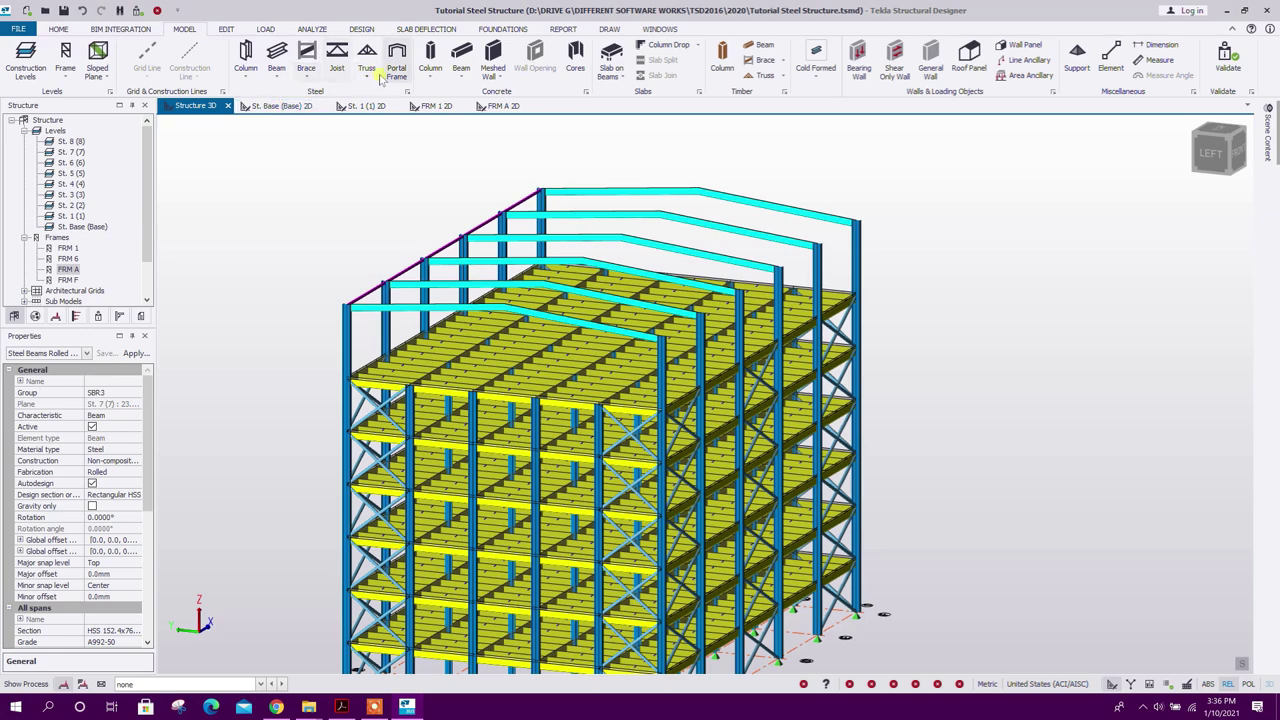
left_click(226, 29)
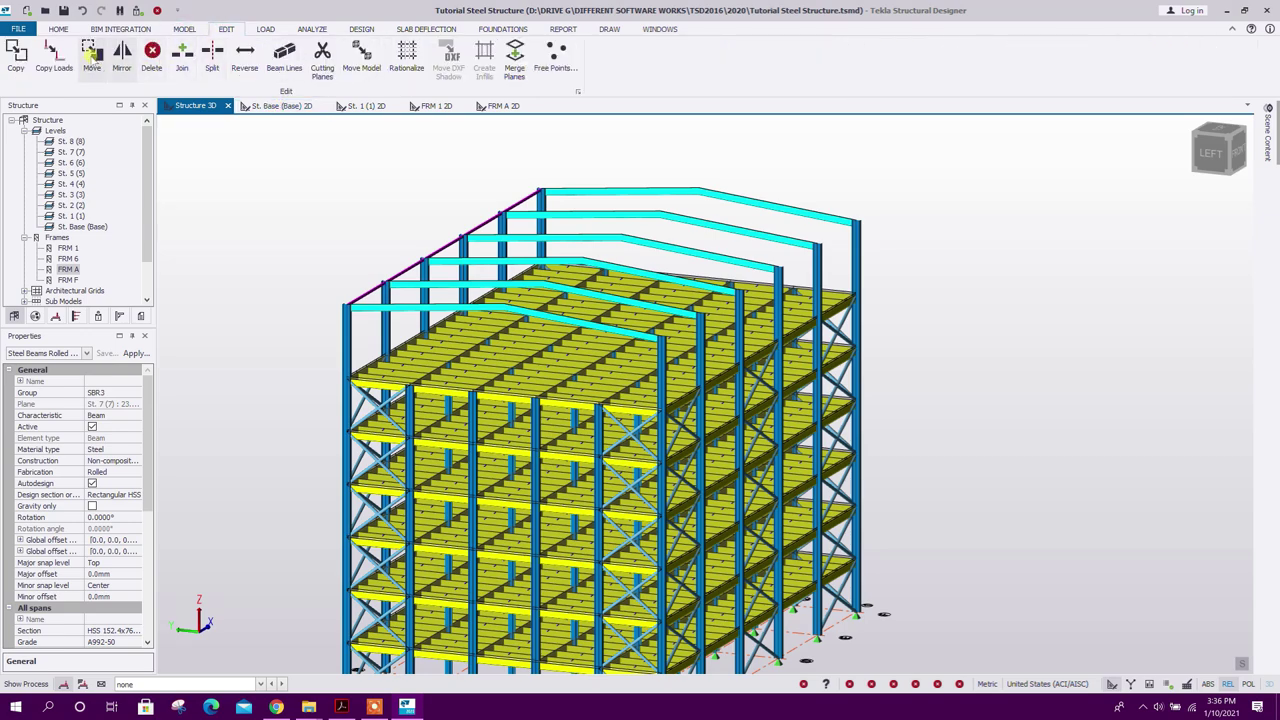
left_click(16, 56)
left_click(352, 291)
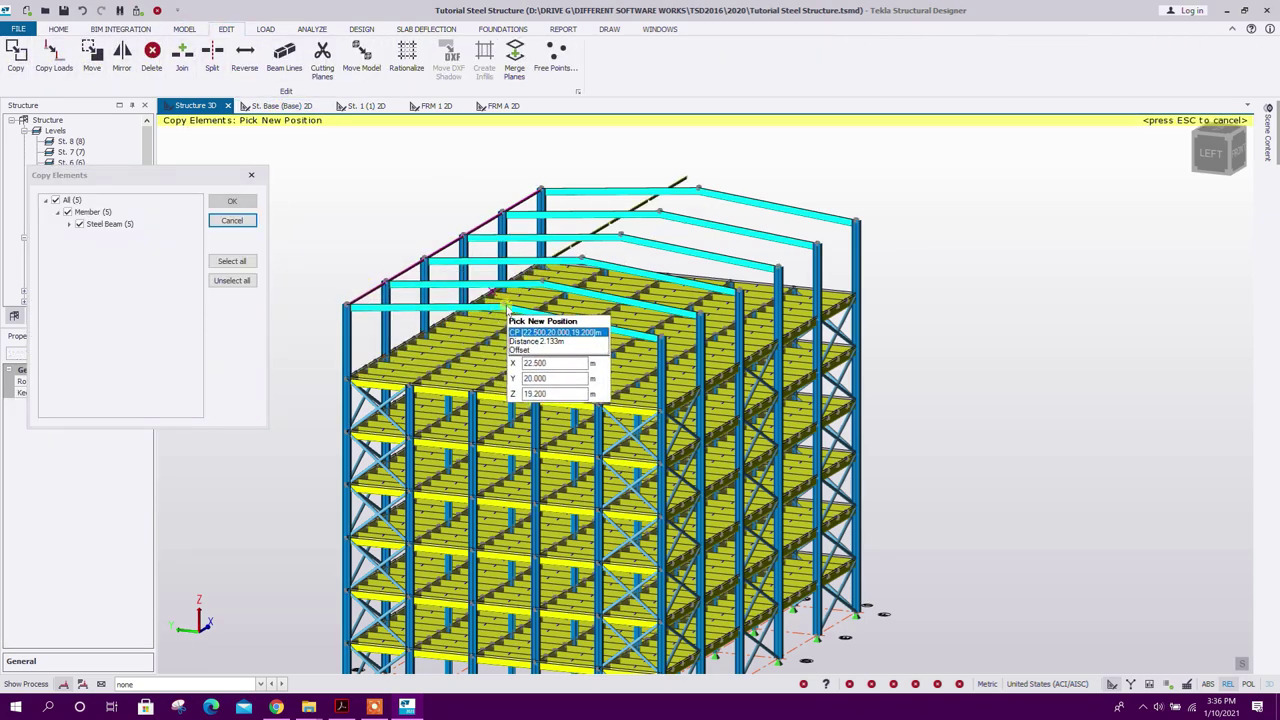
scroll(502, 300, "up", 5)
scroll(930, 345, "down", 5)
key("Escape")
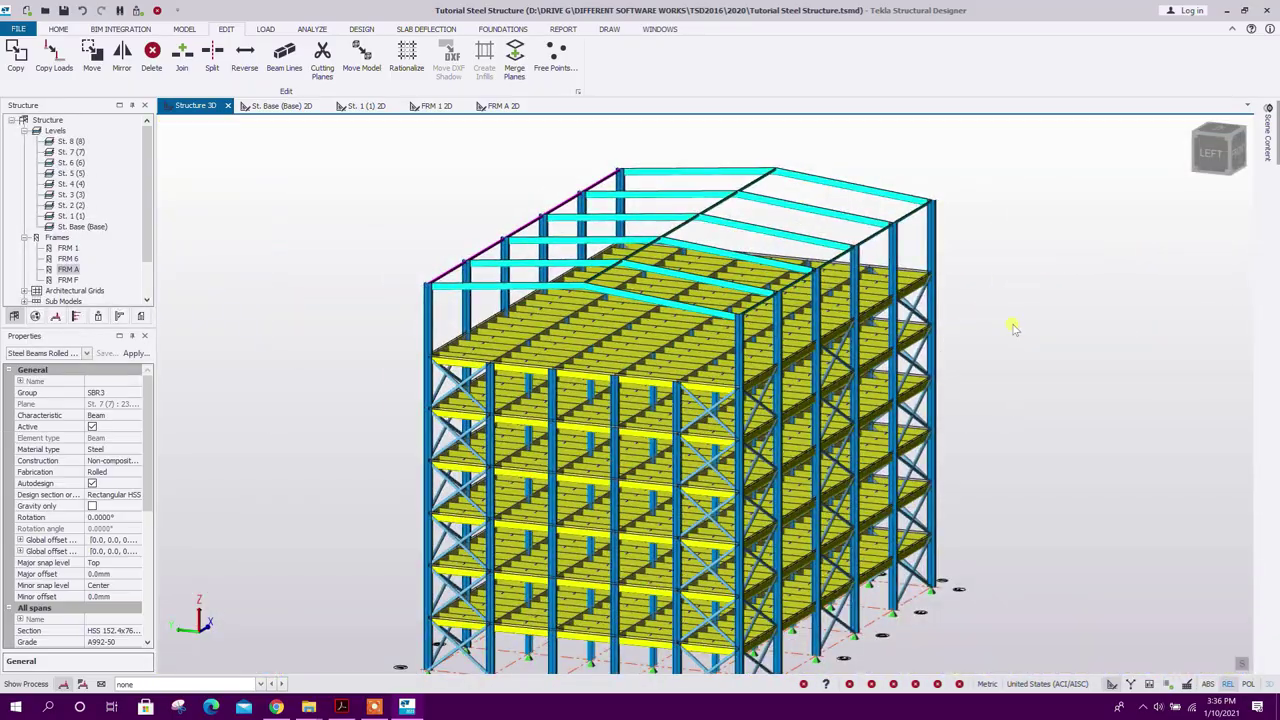
key("Escape")
right_click_drag(1019, 298, 792, 285)
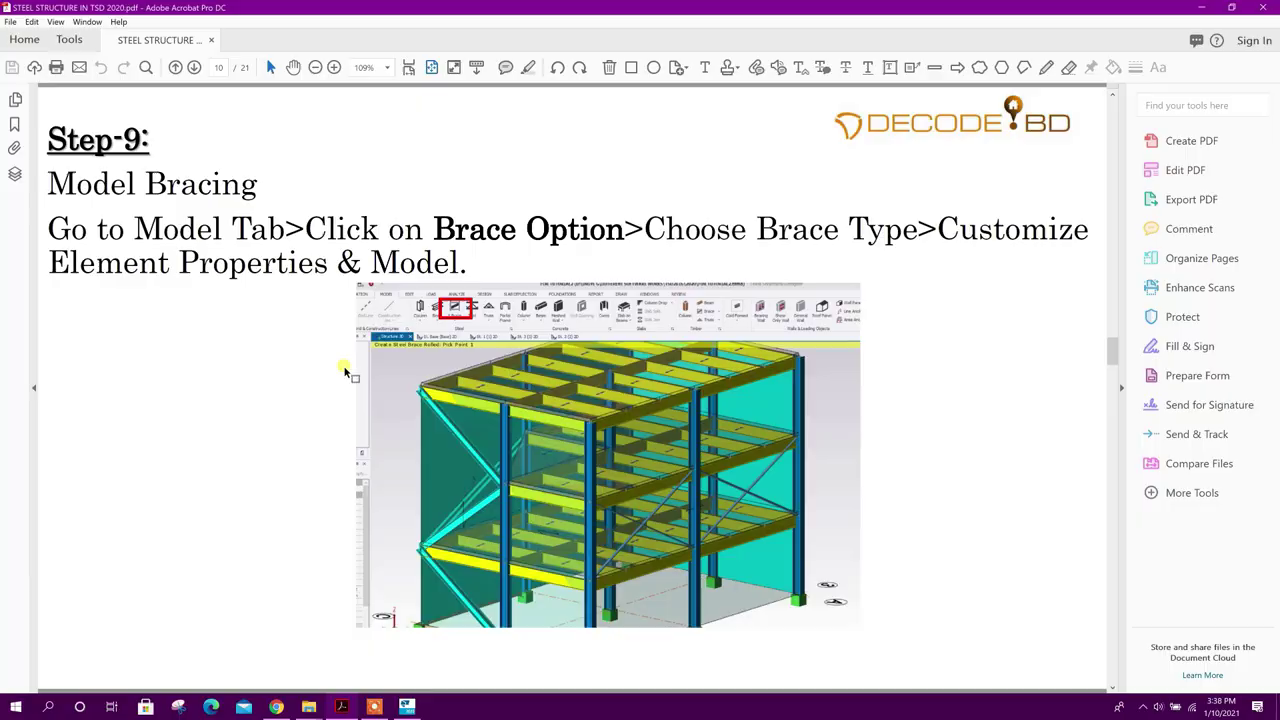
Step: Consult Step-10 of the PDF guide, return to Tekla Structural Designer, open the load cases and retitle the Dead load case FF
scroll(345, 372, "down", 2)
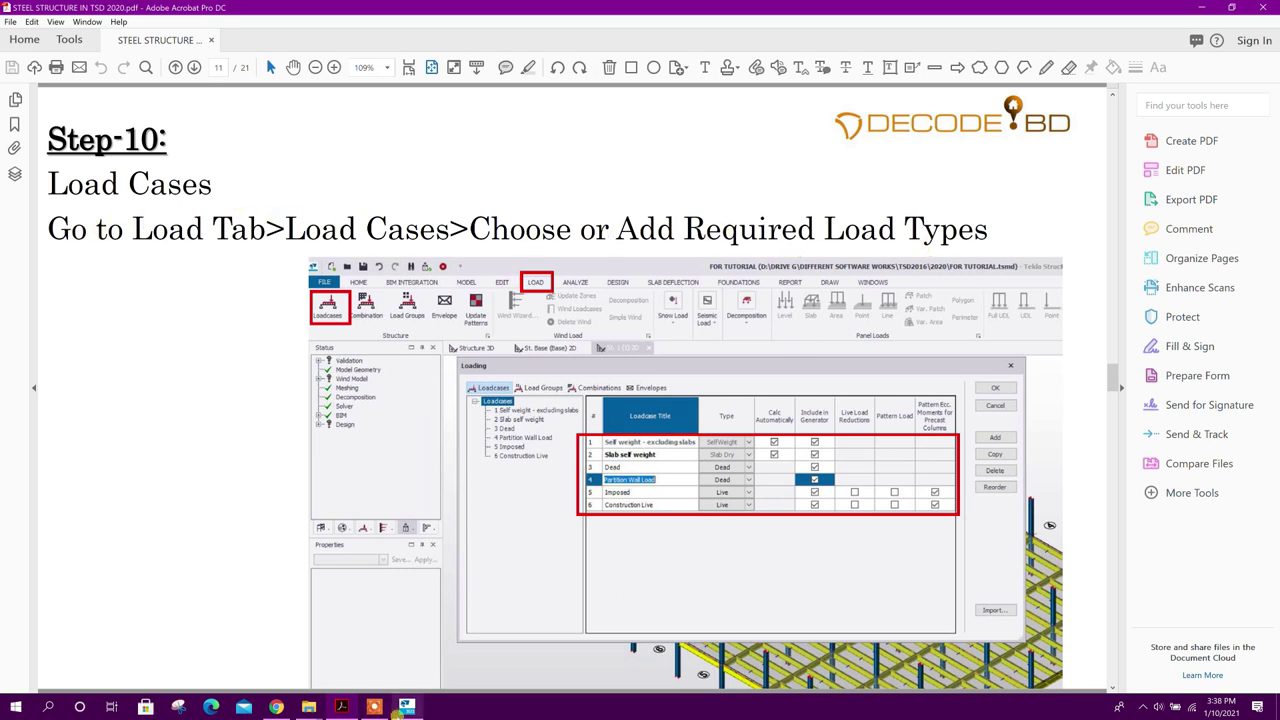
left_click(398, 714)
left_click(265, 29)
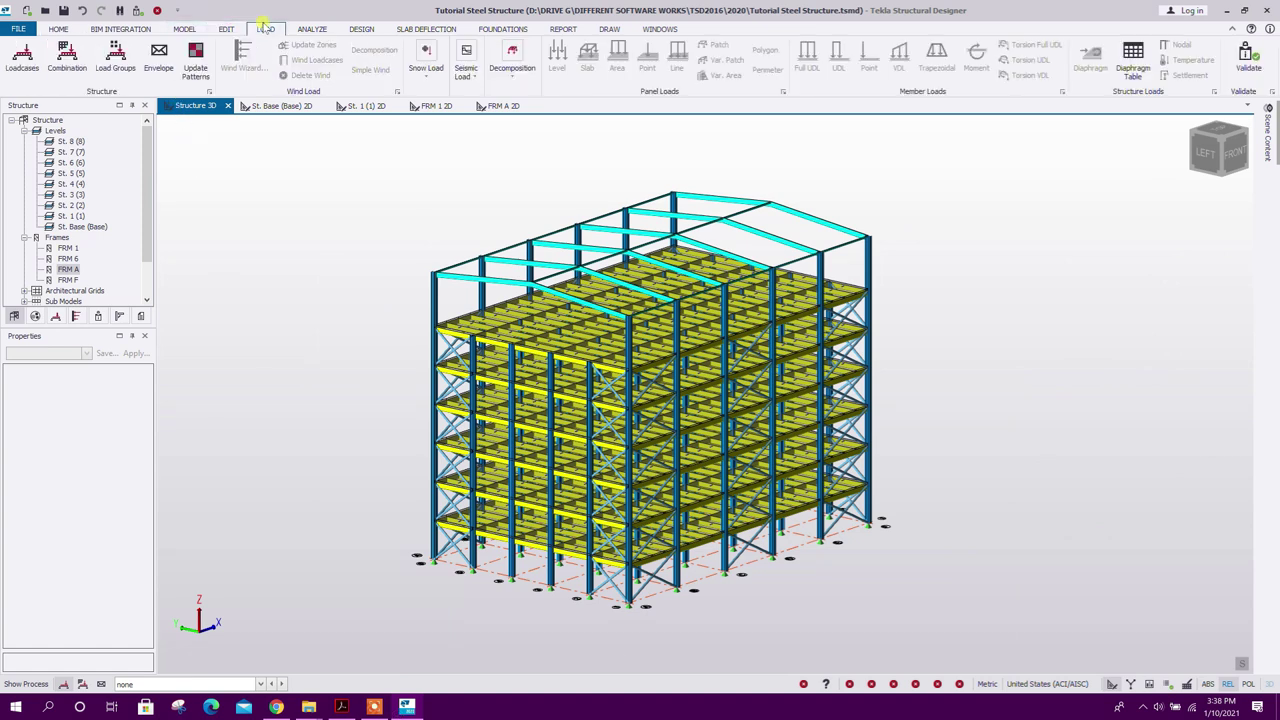
left_click(22, 58)
left_click(574, 260)
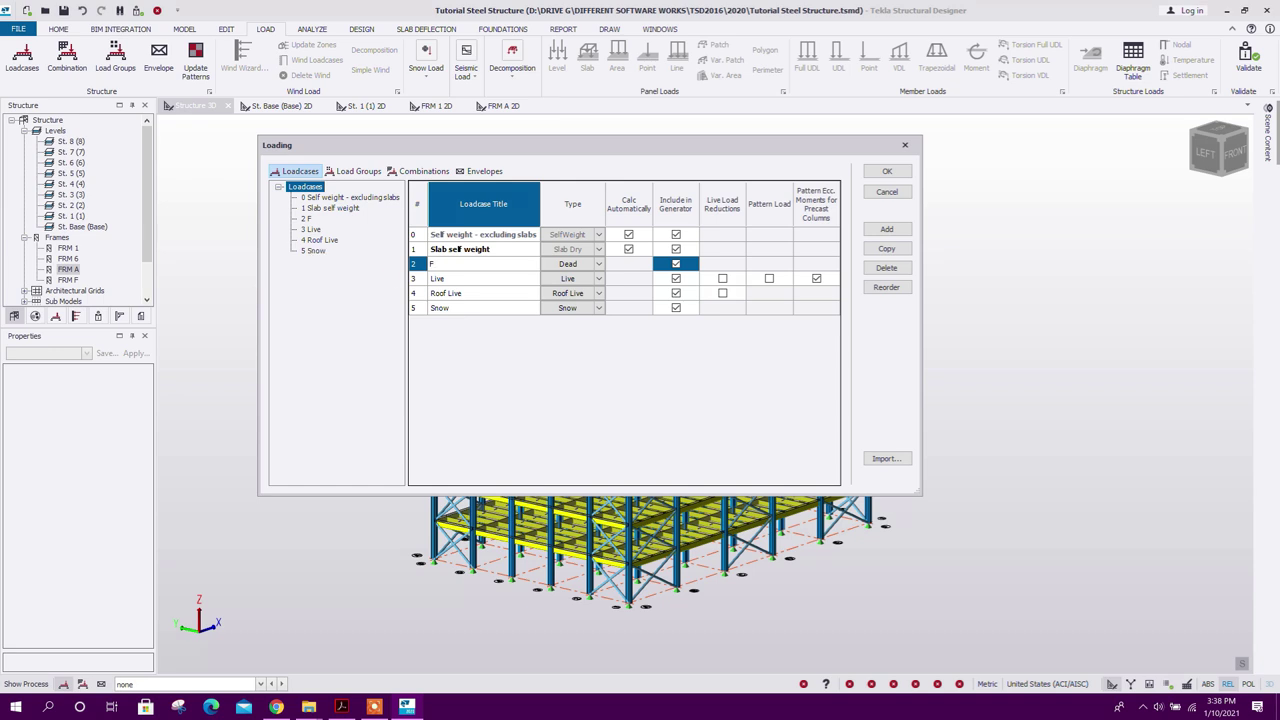
Step: Delete the Roof Live and Snow load cases
left_click(495, 282)
left_click(528, 293)
left_click(886, 267)
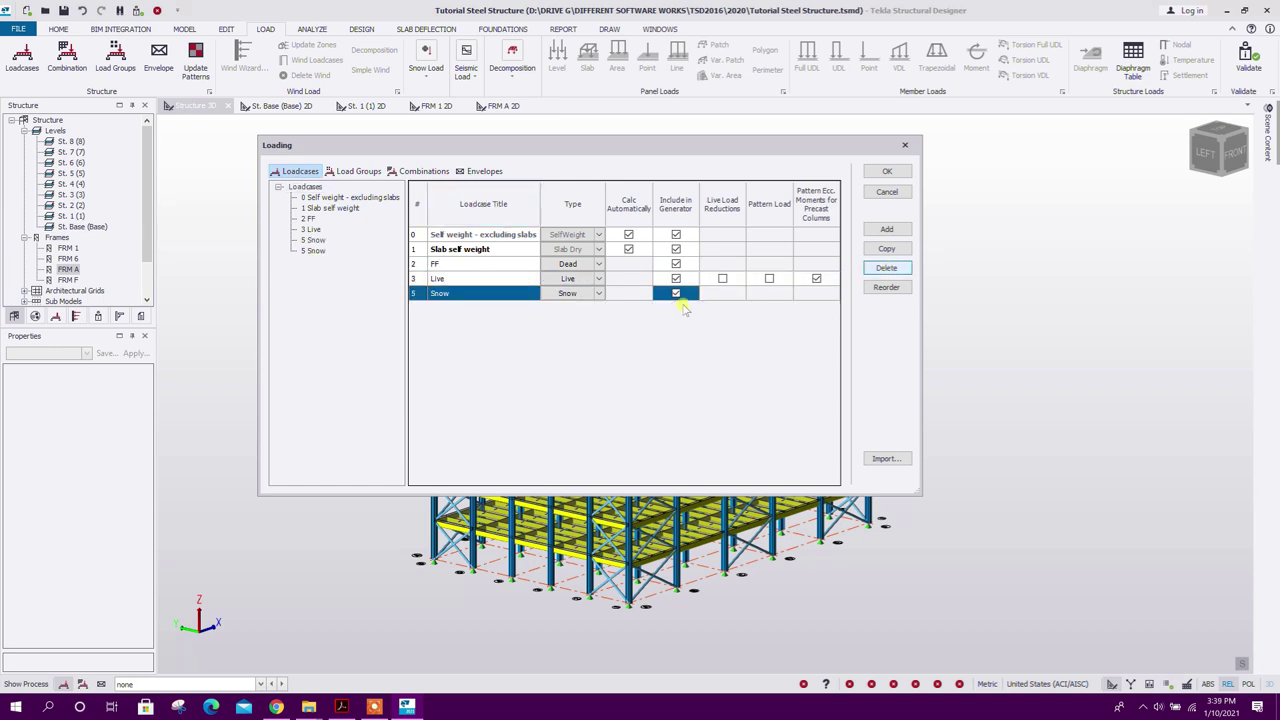
left_click(886, 267)
Step: Add a load case of type Dead and title it PW
left_click(495, 278)
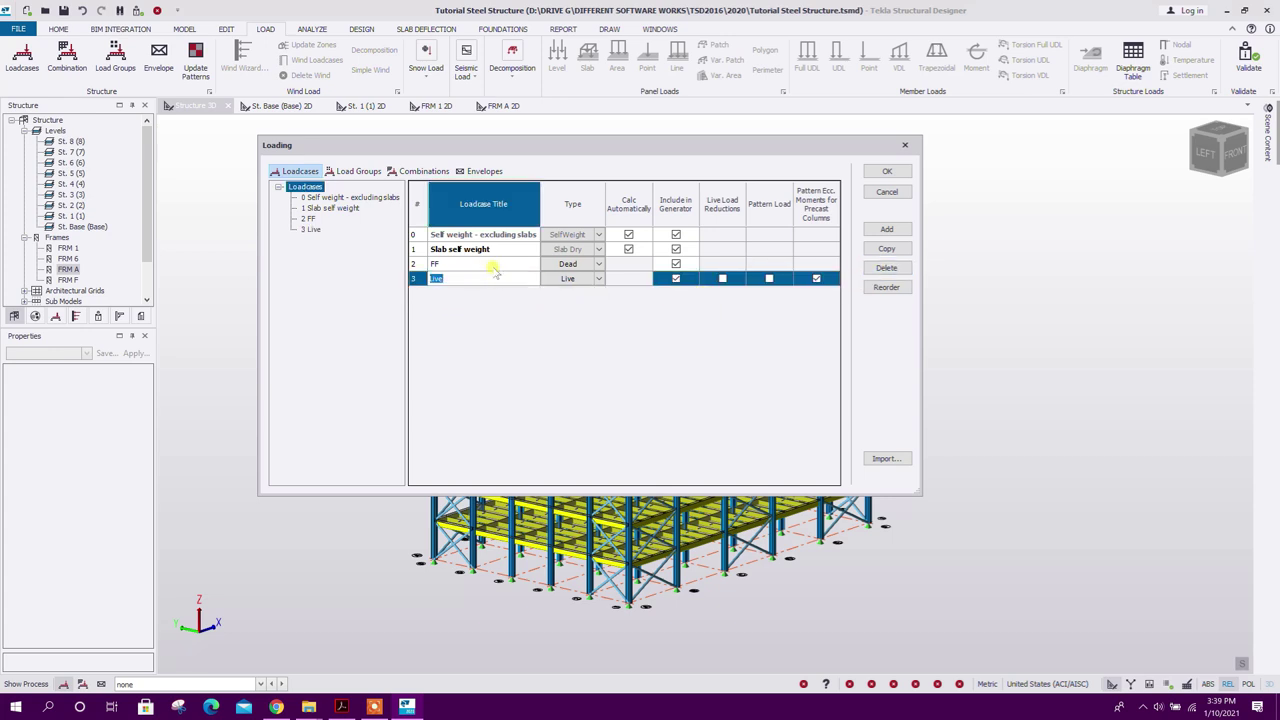
left_click(490, 264)
left_click(884, 229)
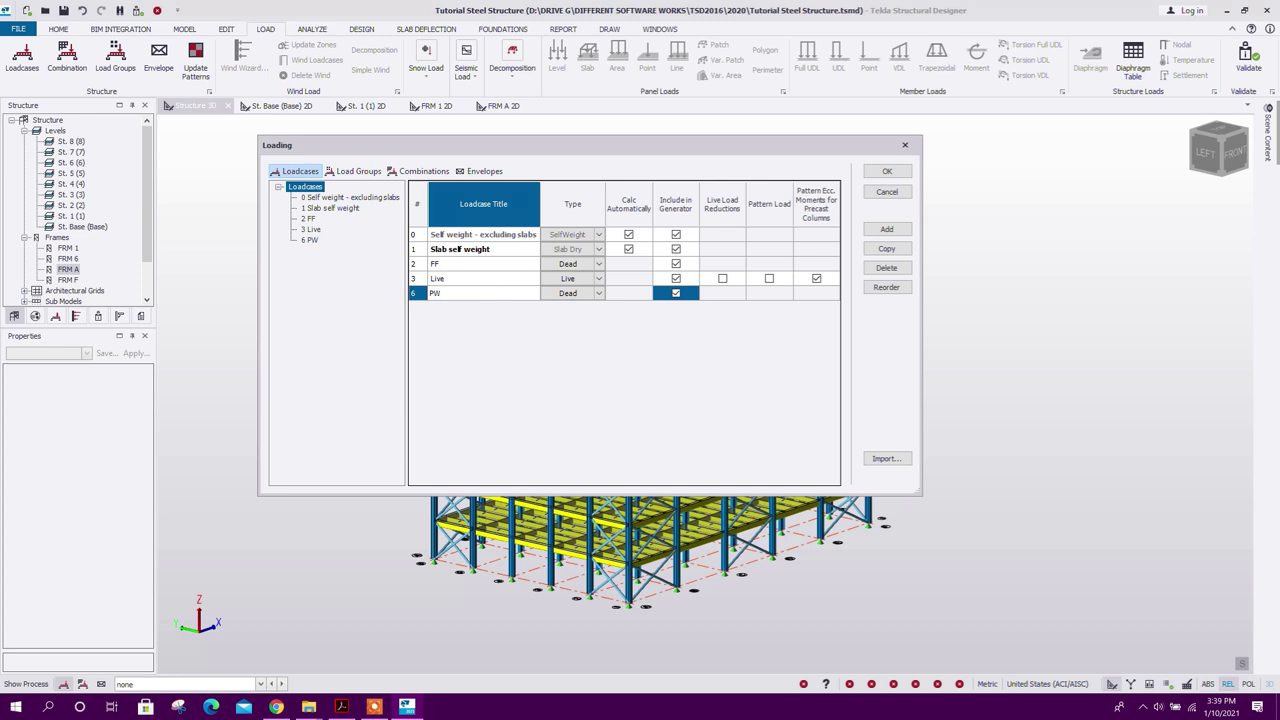
Step: Add a load case titled Construction Live with type Live and accept the load case list
left_click(885, 230)
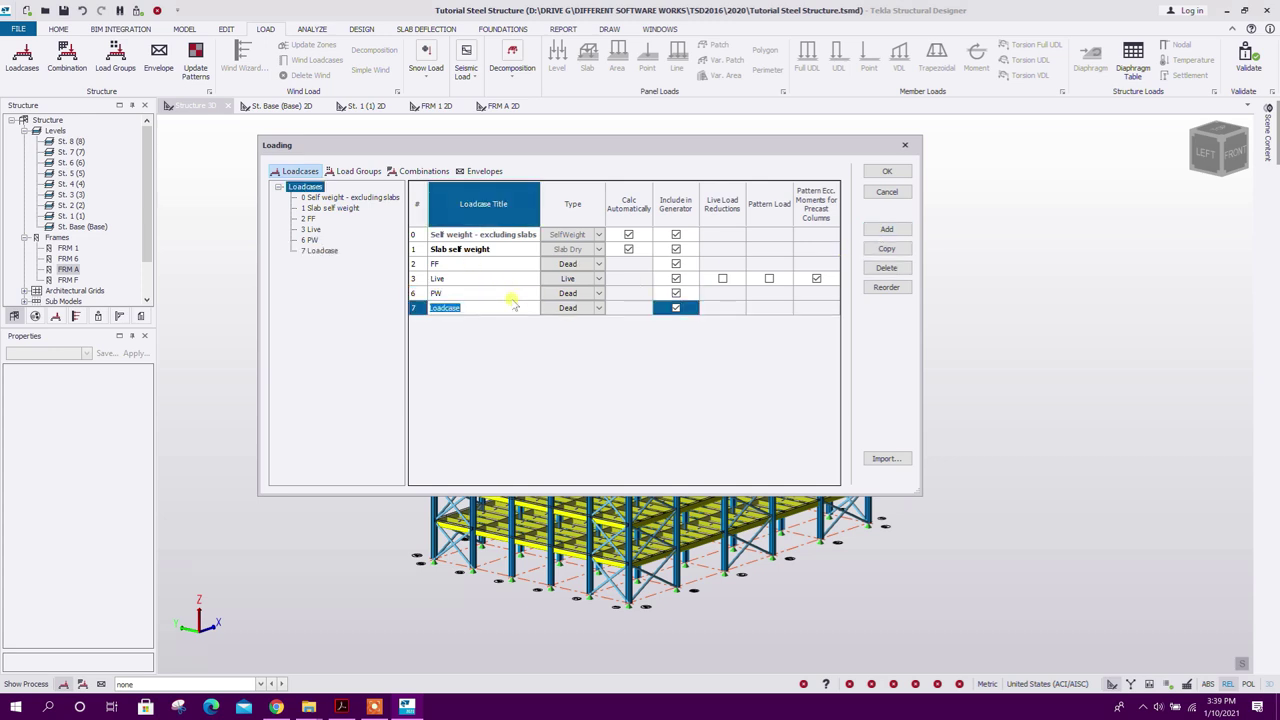
type("Construction Live")
left_click(598, 309)
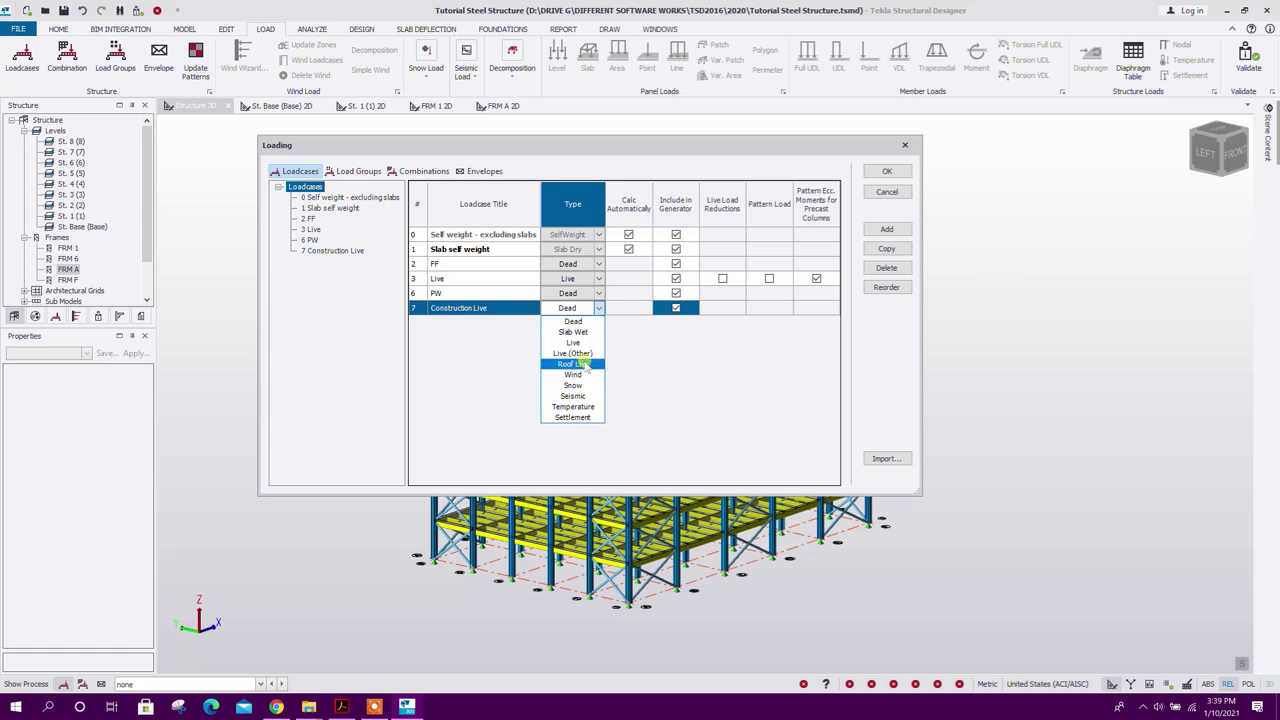
left_click(584, 343)
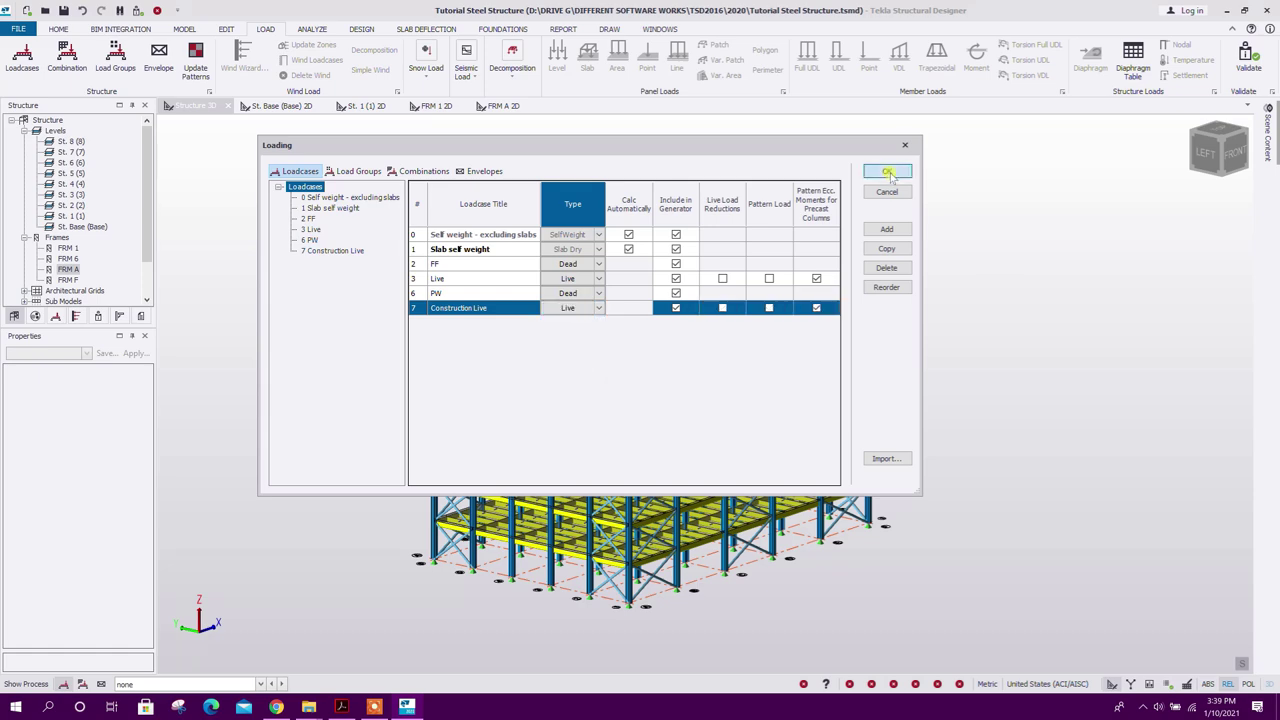
left_click(888, 173)
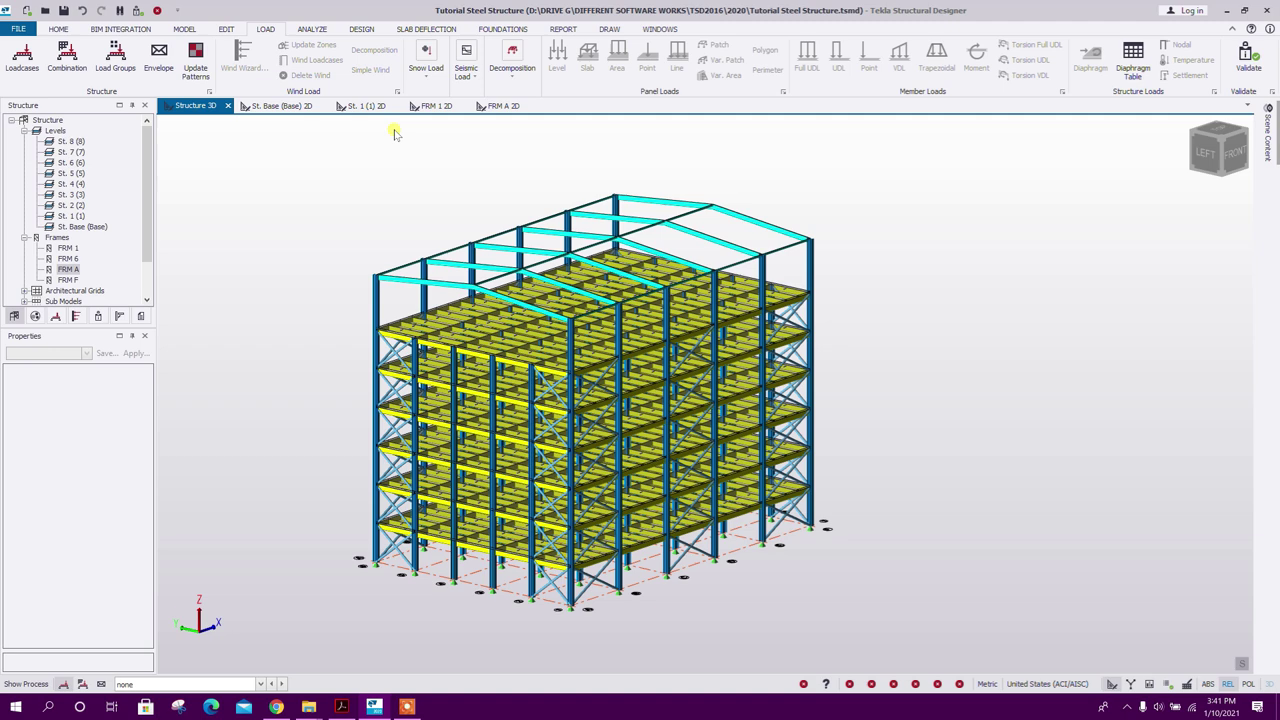
Step: Open the St. 1 plan view and make FF the active load case
left_click(366, 105)
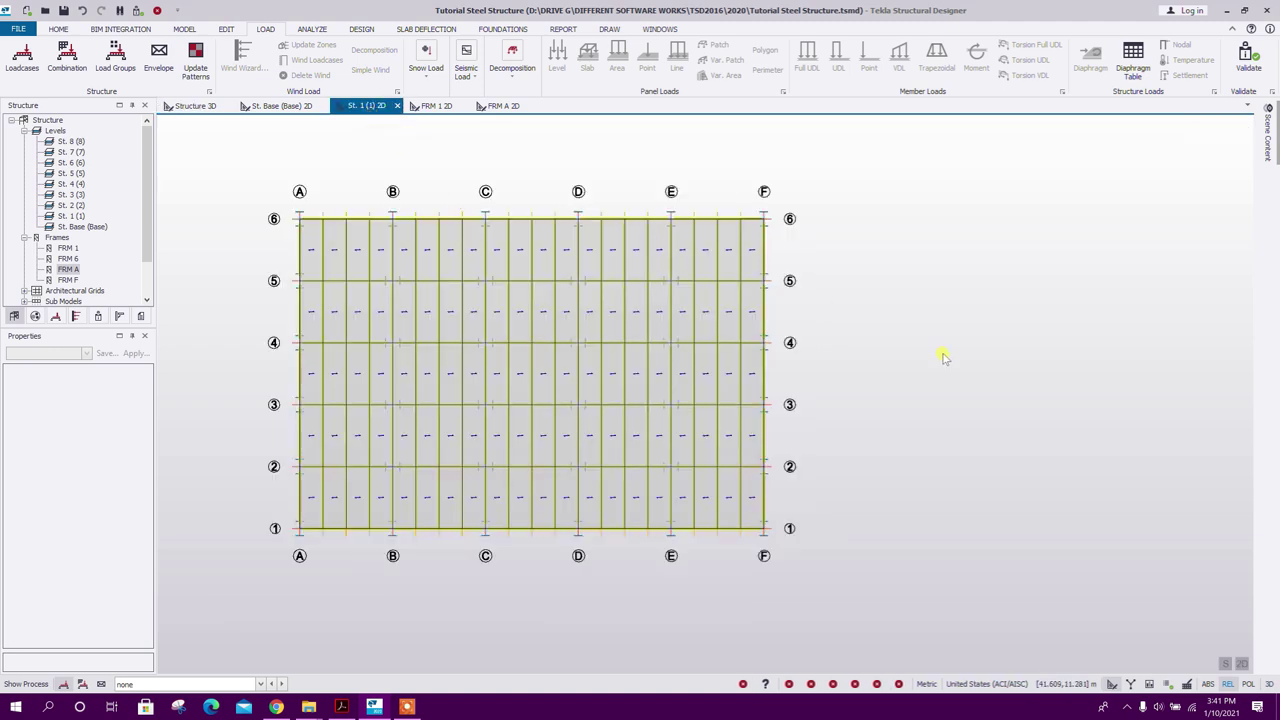
mouse_move(420, 243)
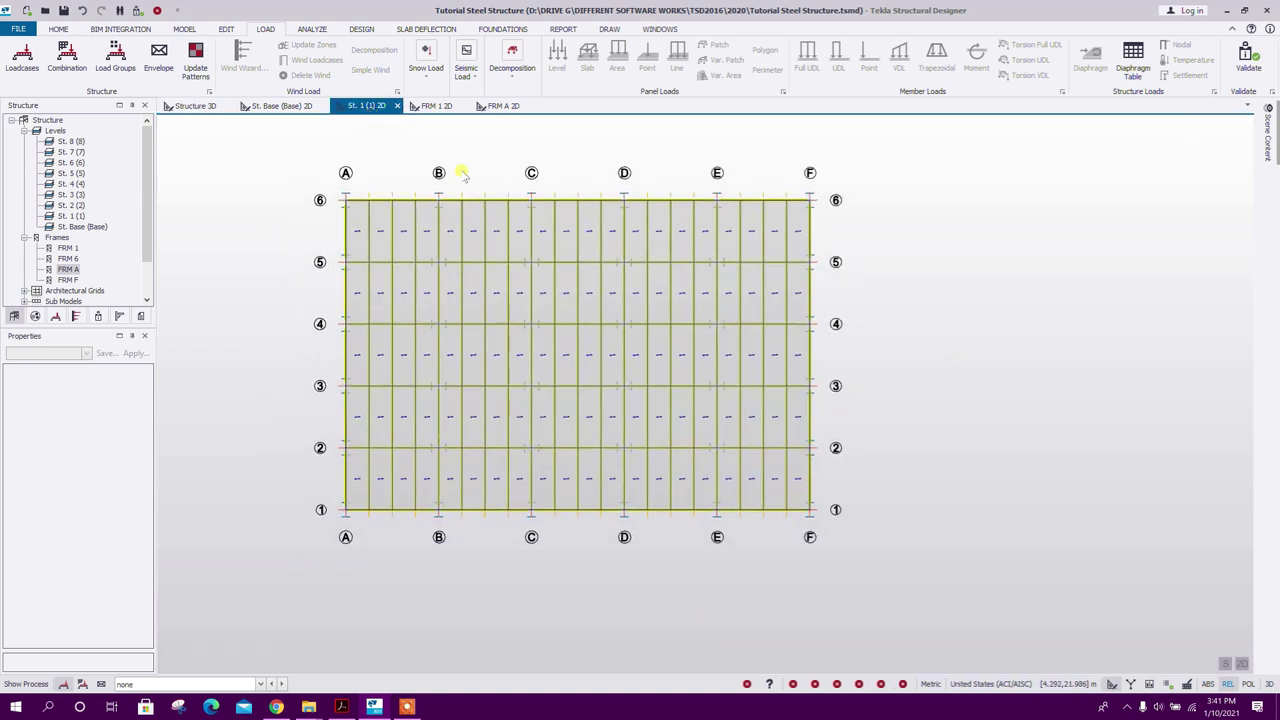
middle_click_drag(514, 163, 480, 180)
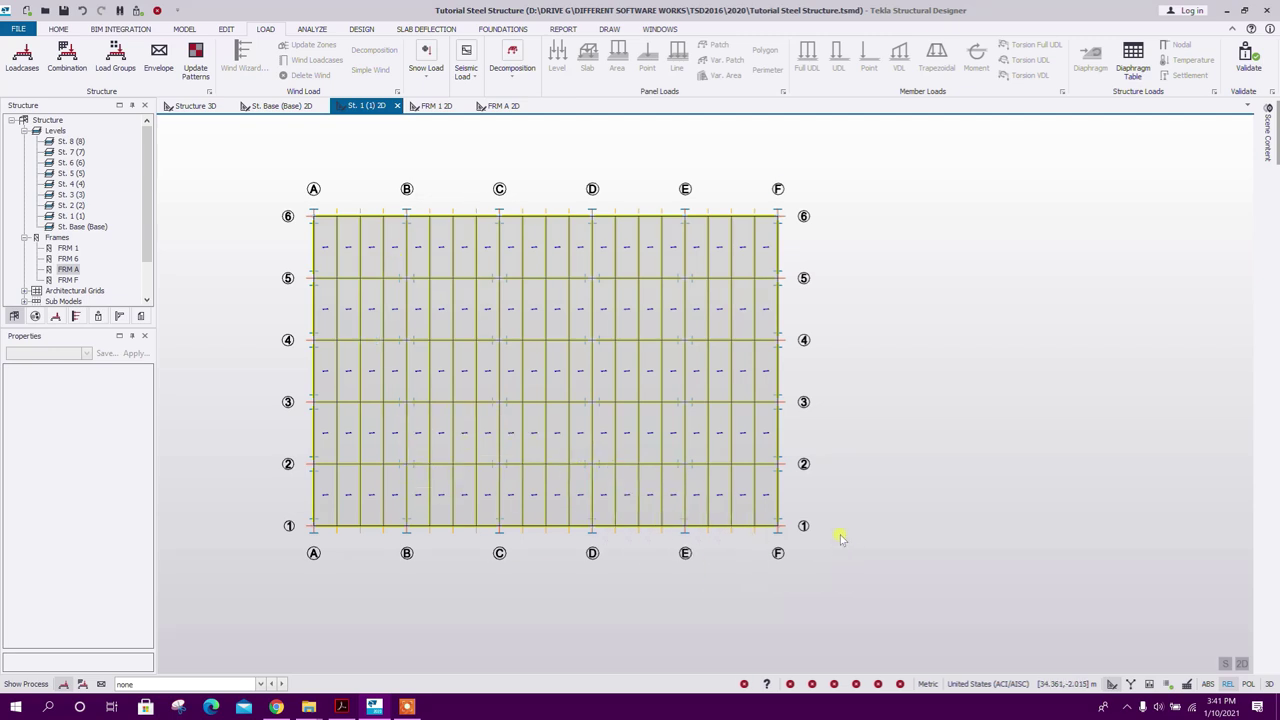
middle_click_drag(336, 186, 353, 195)
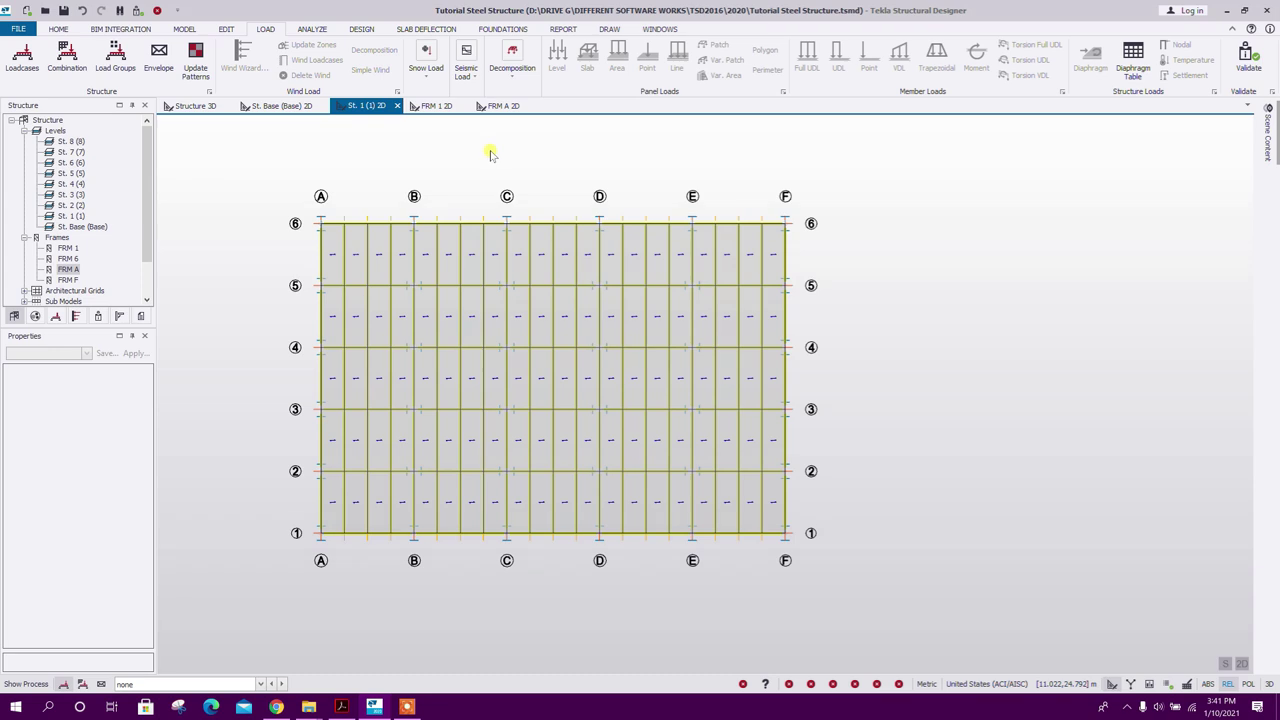
middle_click_drag(958, 249, 945, 252)
middle_click_drag(822, 218, 834, 206)
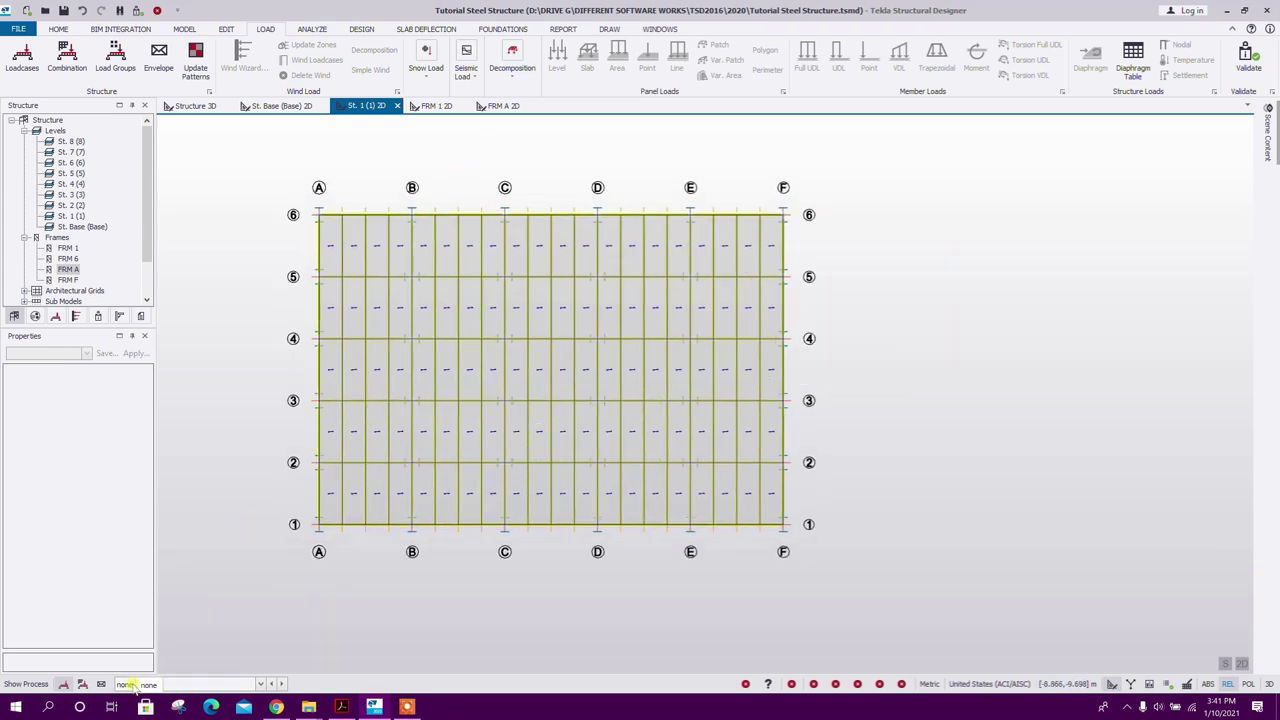
left_click(133, 684)
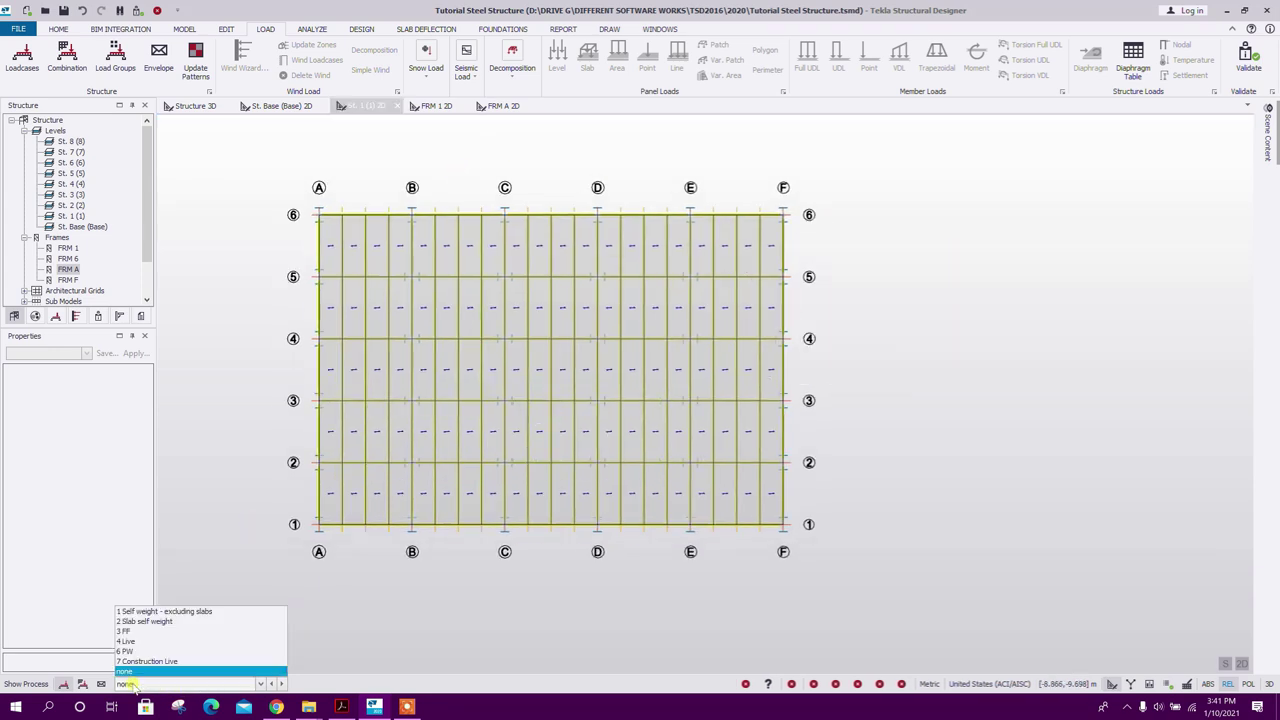
left_click(163, 630)
middle_click_drag(969, 335, 955, 357)
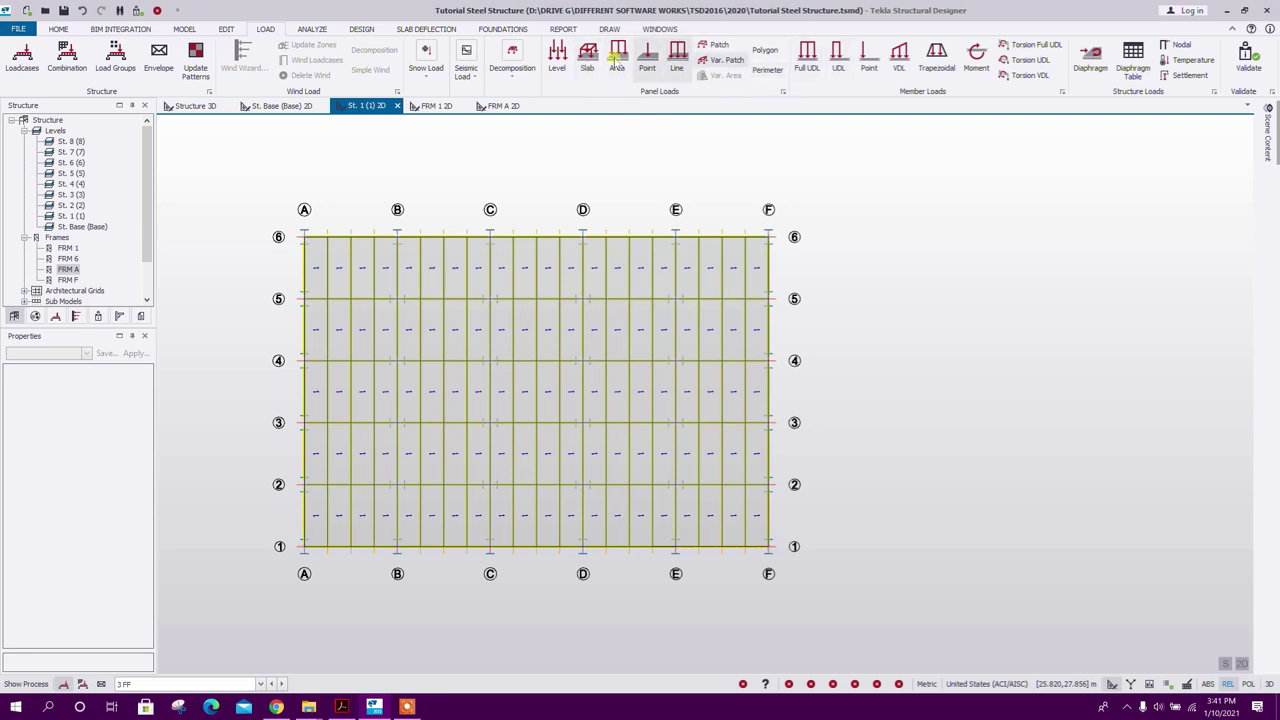
Step: Apply a level load of 2 kN/m² to the St. 1 slab for the FF load case
left_click(557, 58)
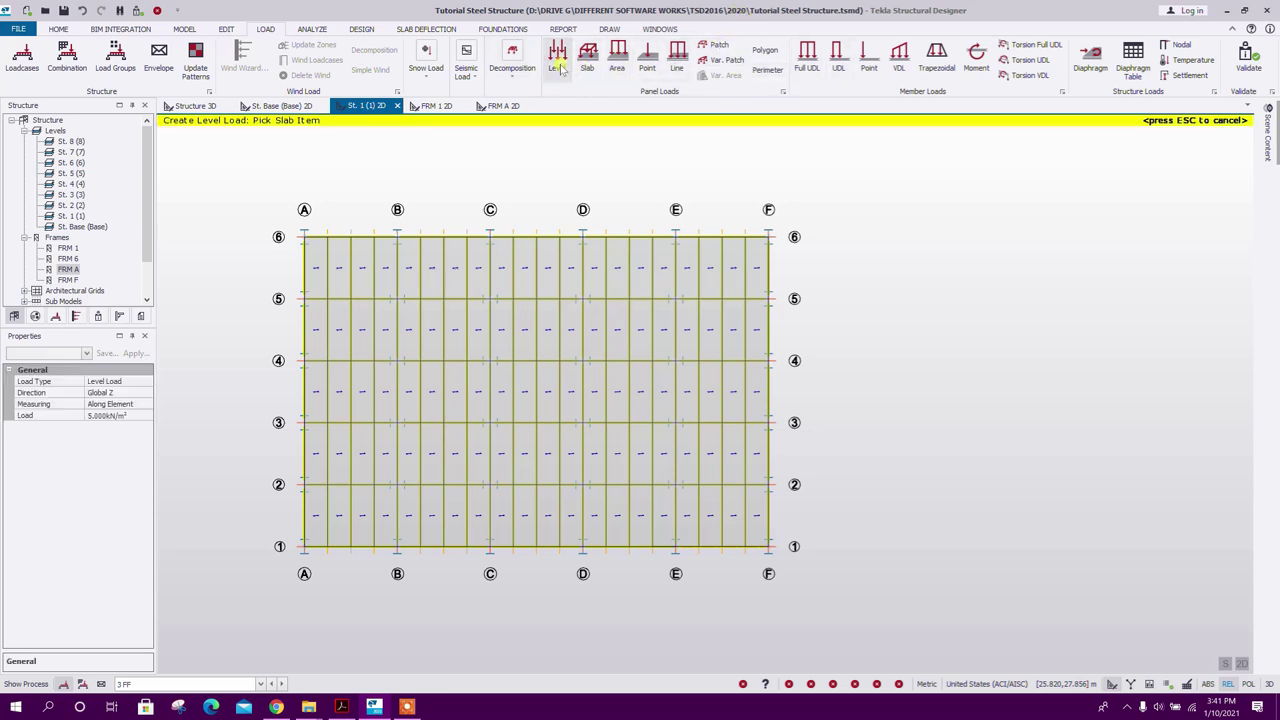
left_click(117, 417)
type("2")
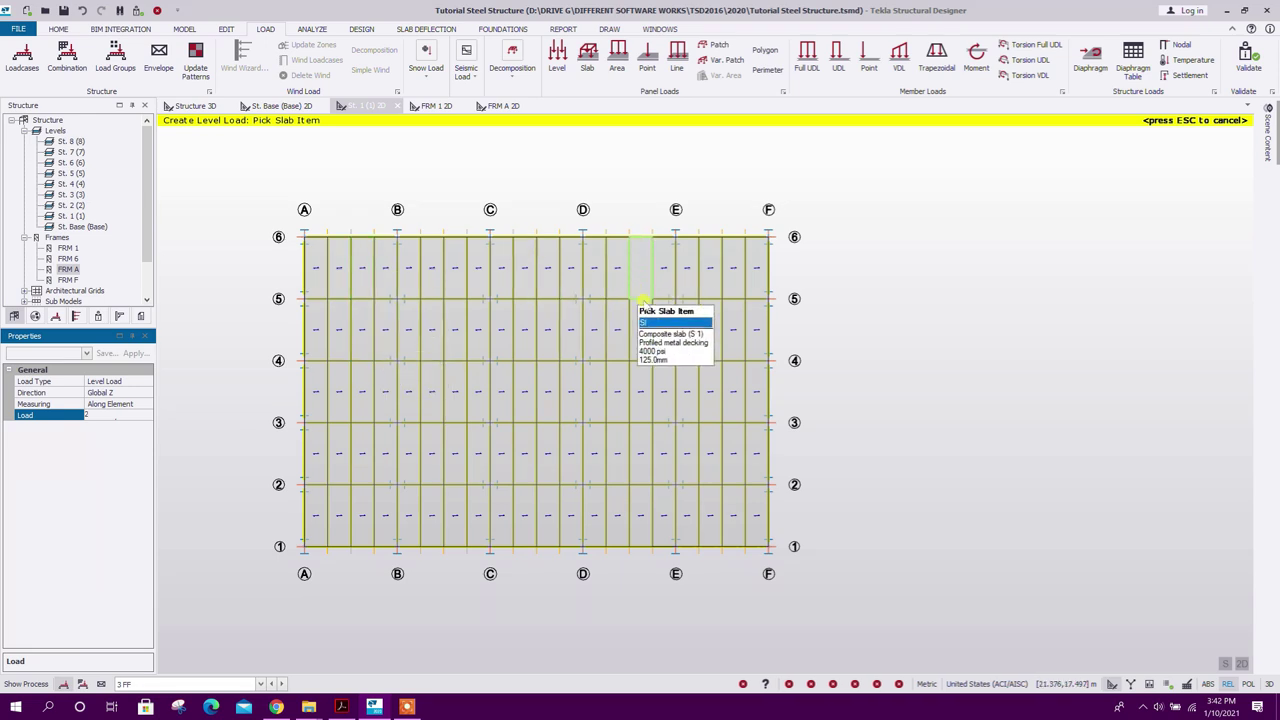
left_click(643, 278)
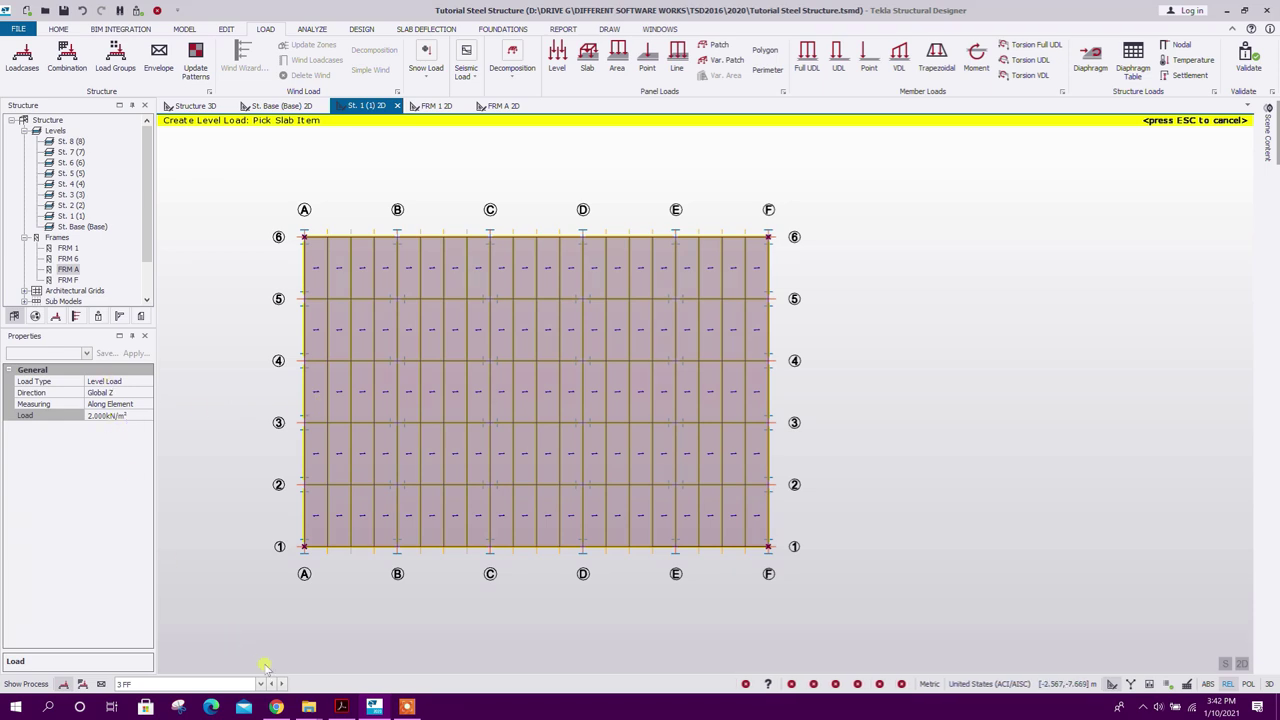
Step: Apply level loads to the St. 1 slab: 2 kN/m² for the Live load case and 1 kN/m² for PW
left_click(282, 684)
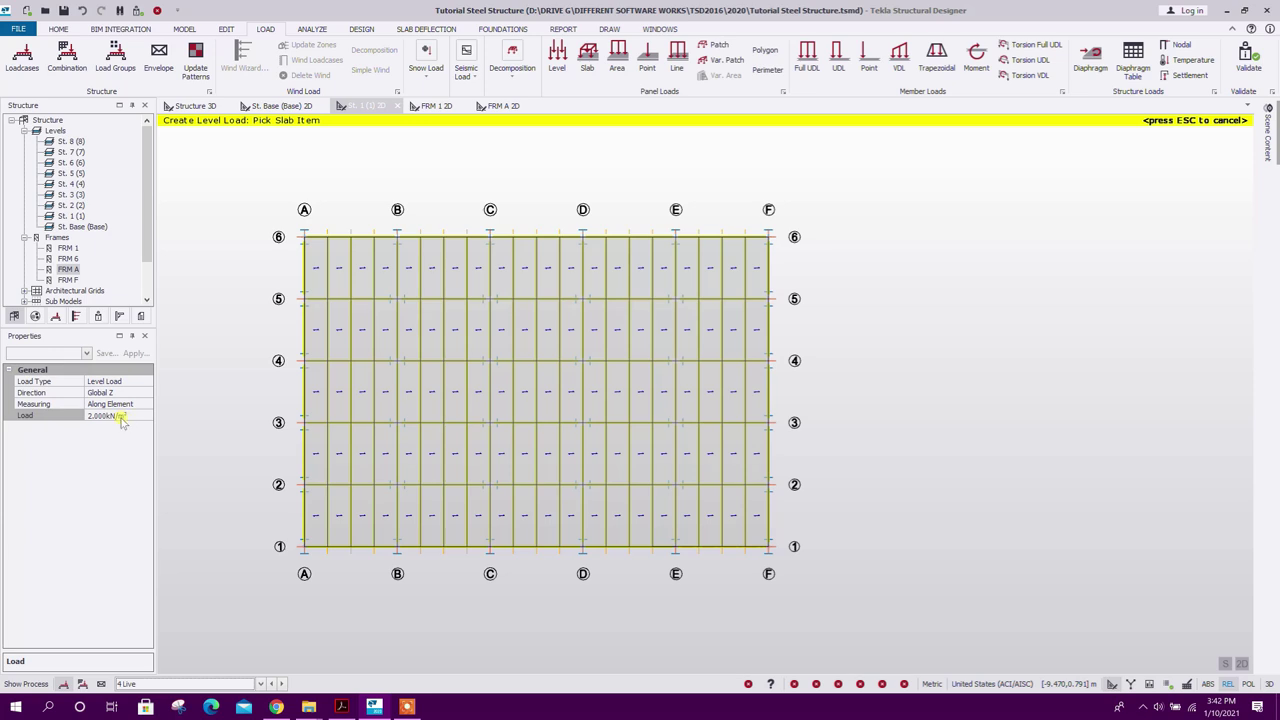
left_click(323, 245)
left_click(283, 684)
left_click(283, 684)
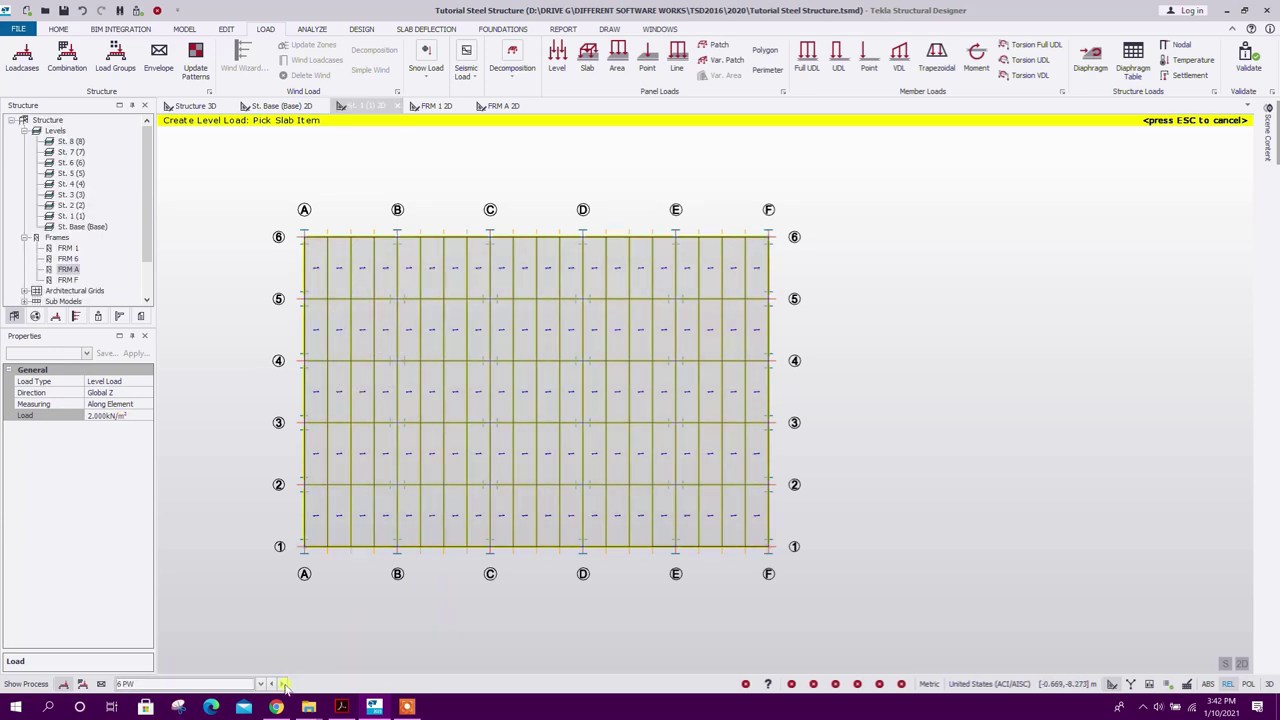
left_click(116, 420)
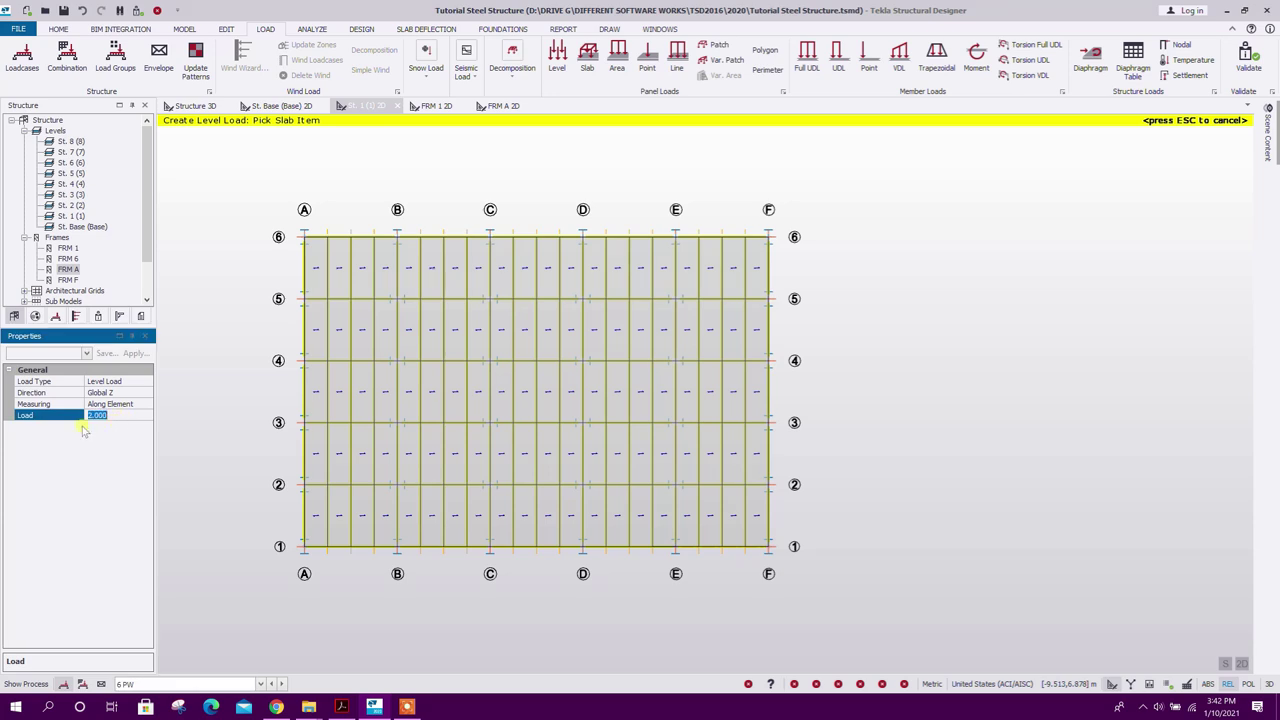
type("1")
left_click(334, 355)
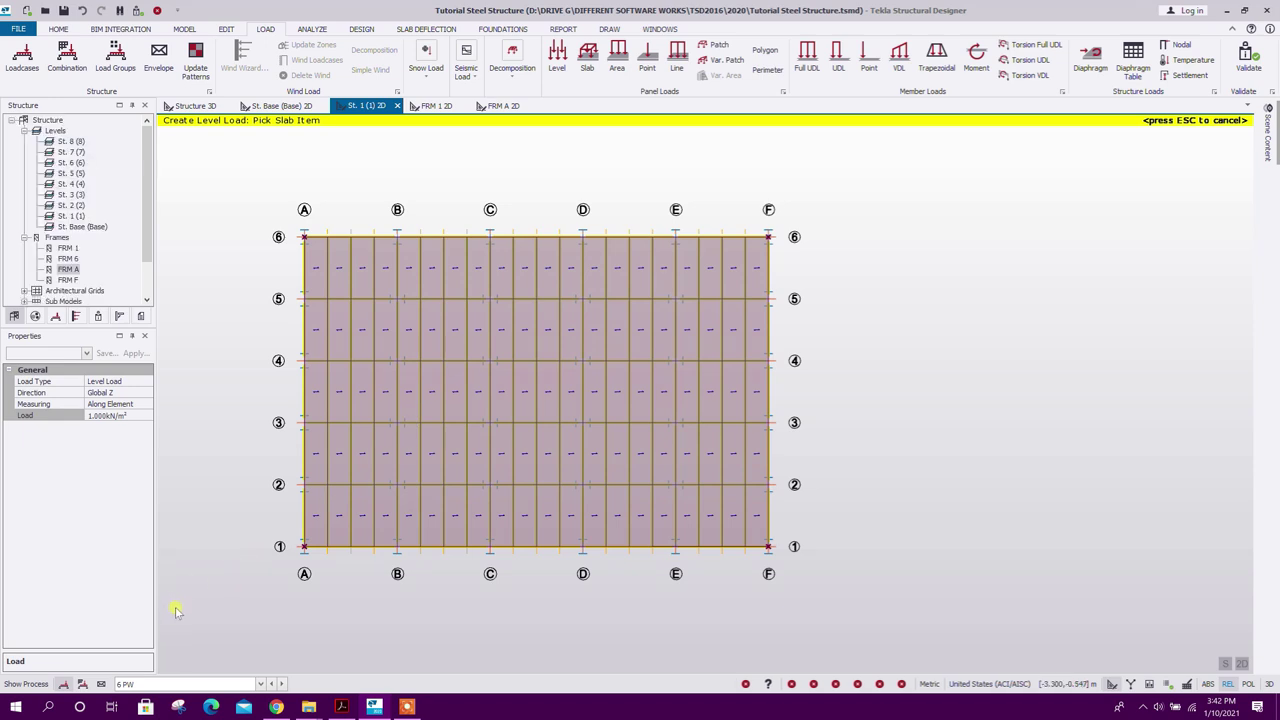
Step: Make Construction Live the active load case for a level load on the St. 1 slab
left_click(281, 684)
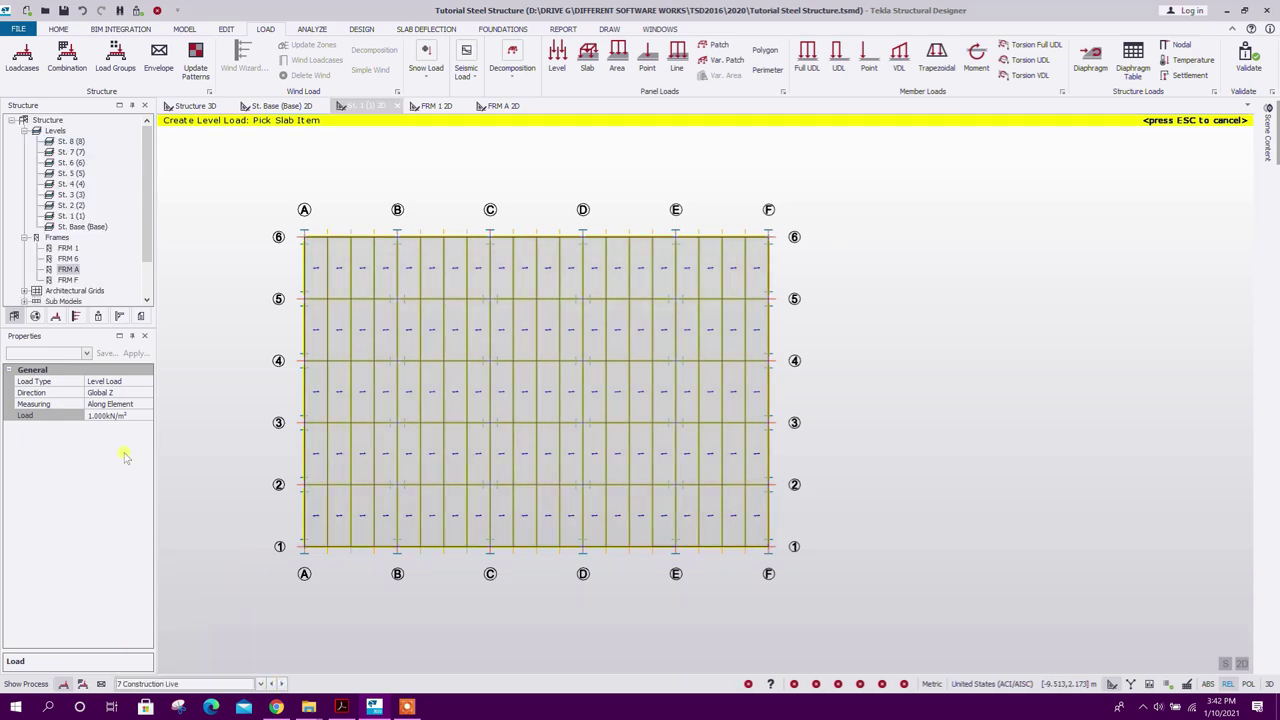
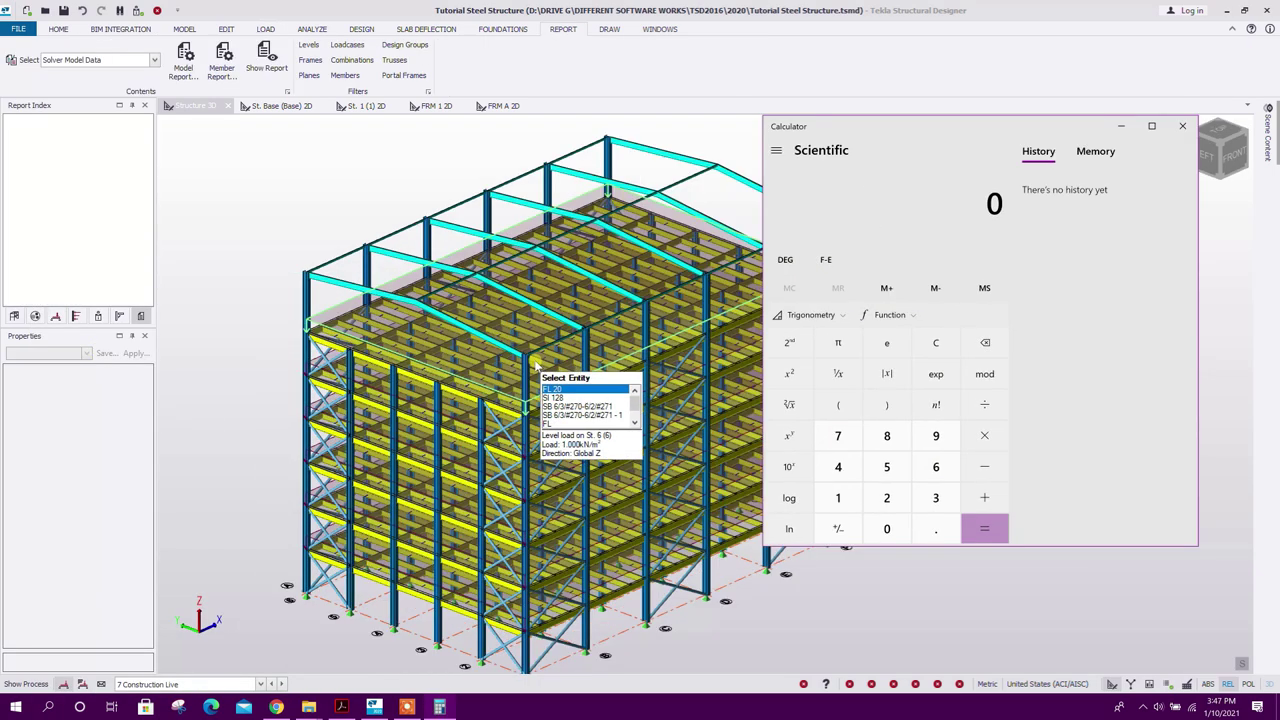
Step: Calculate the roof dead load 0.2 × 6 in the scientific calculator, then return to the structural model
middle_click_drag(577, 643, 545, 585)
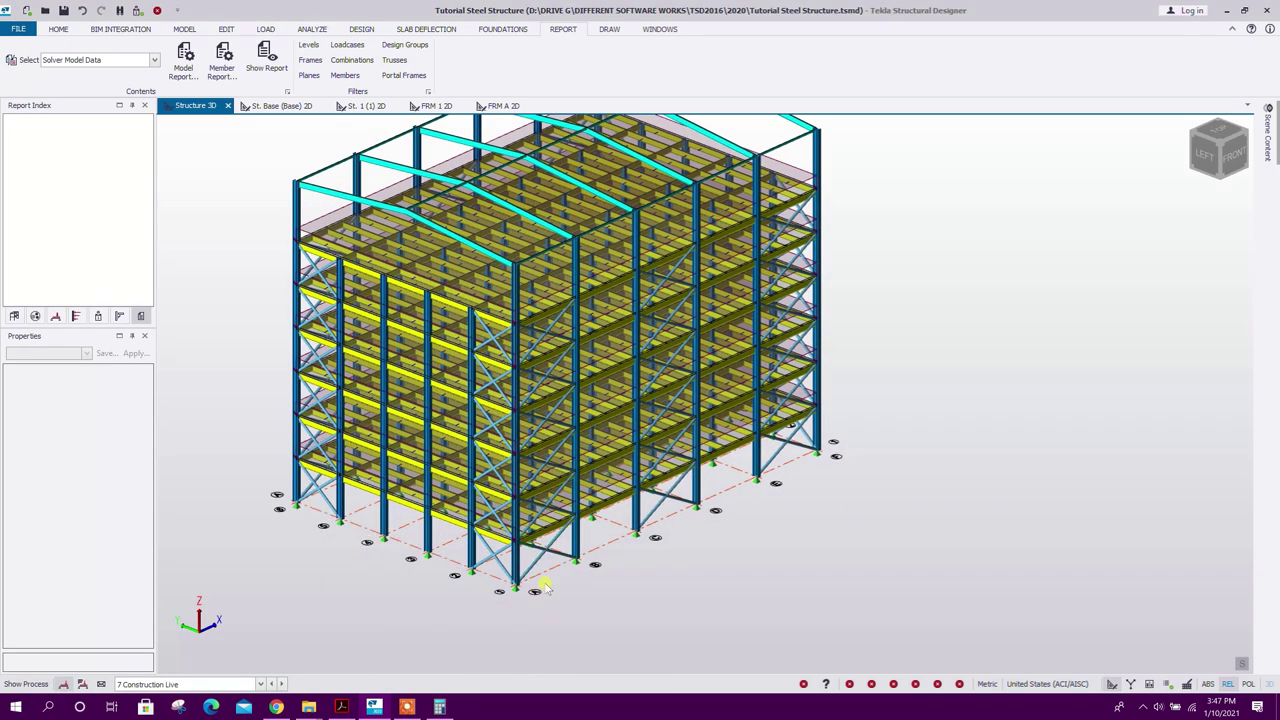
left_click(440, 704)
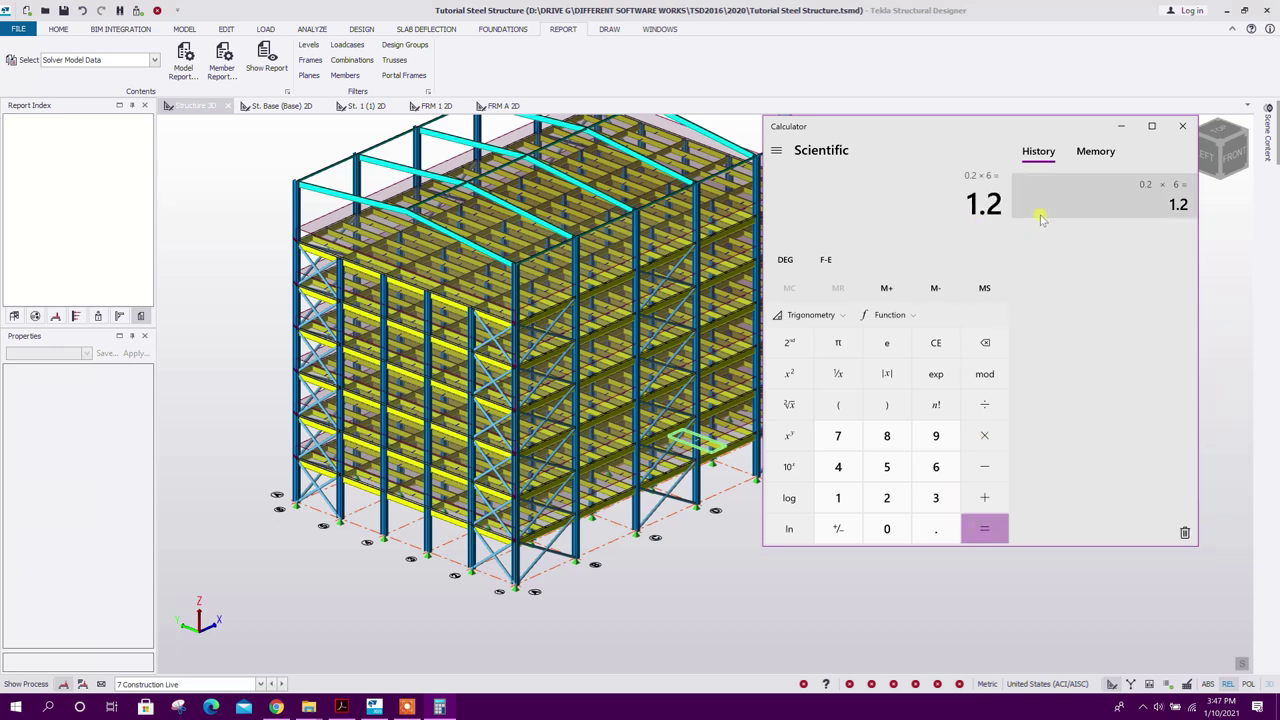
left_click(1180, 130)
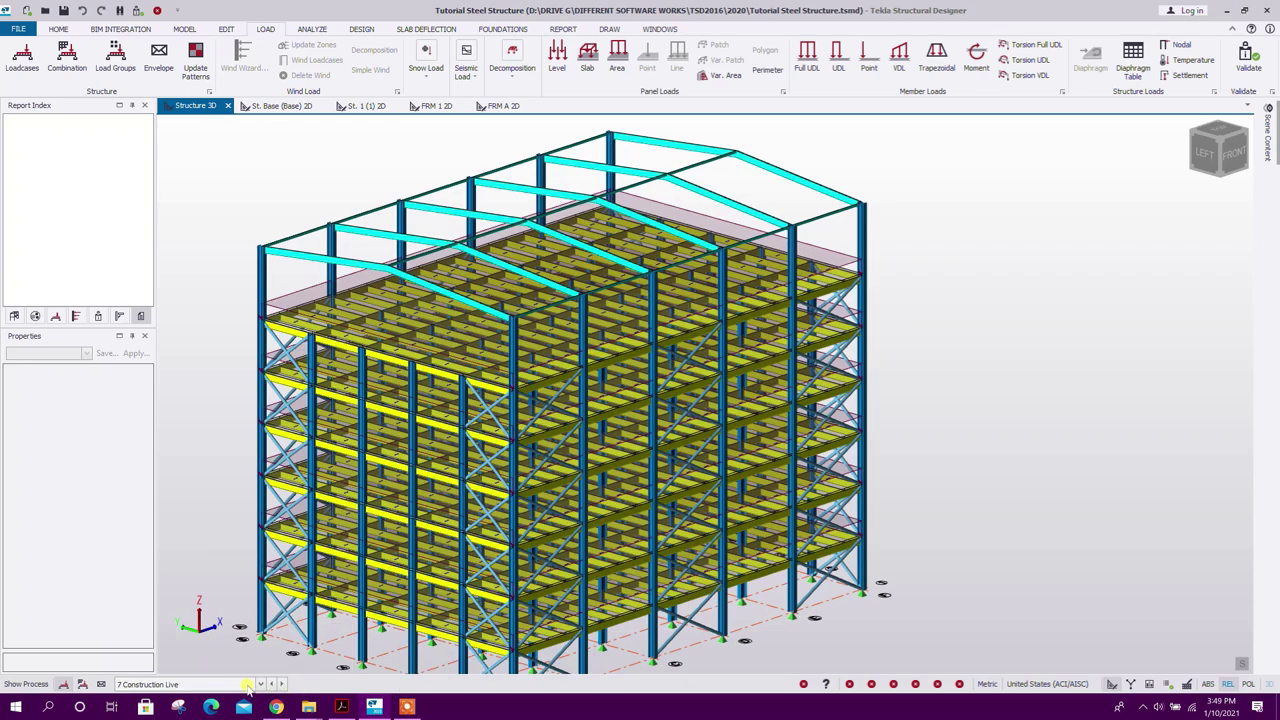
Step: In loadcase 3 FF, apply a full UDL of 1.2 kN/m to the rear-slope rafters of the interior roof frames
left_click(190, 684)
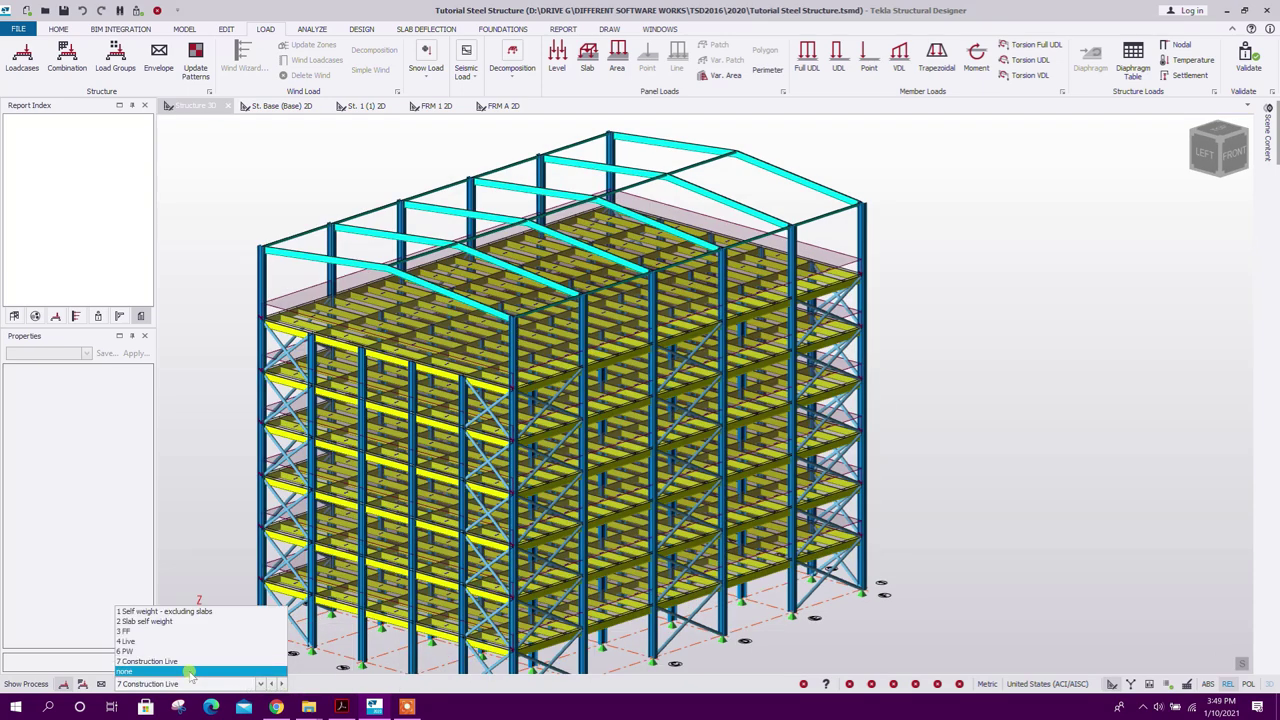
left_click(158, 632)
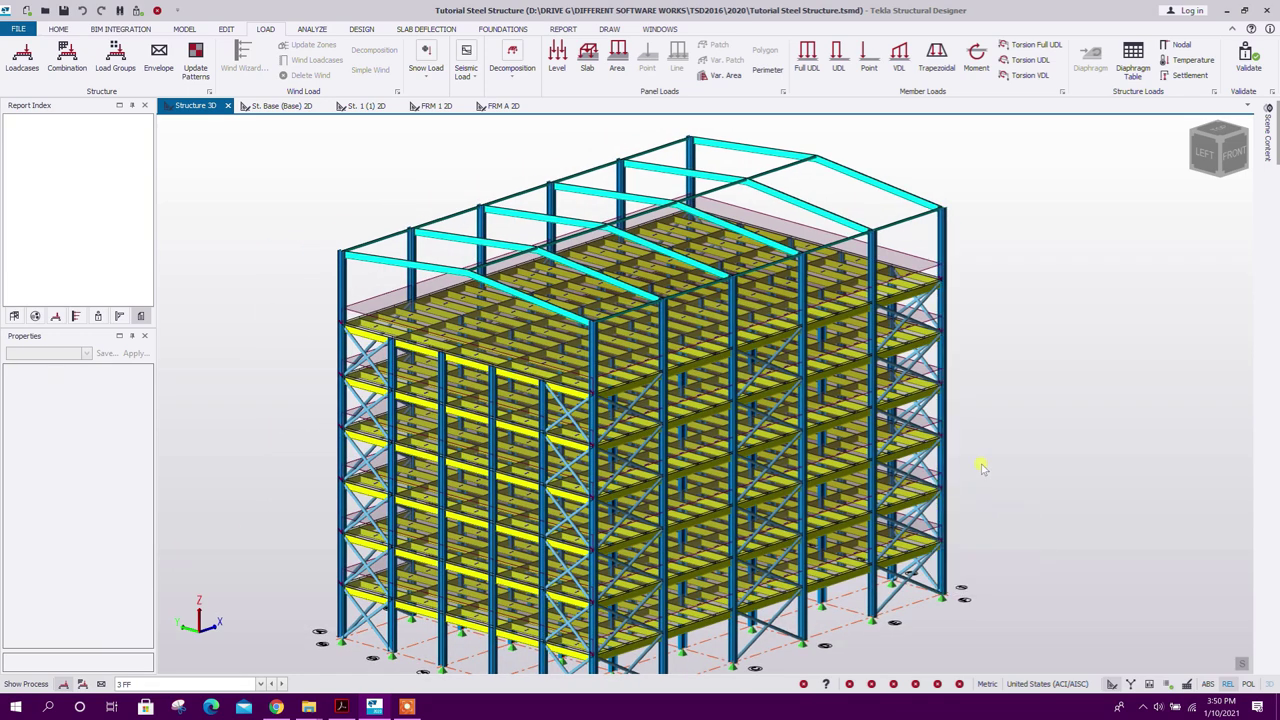
middle_click_drag(985, 466, 957, 466)
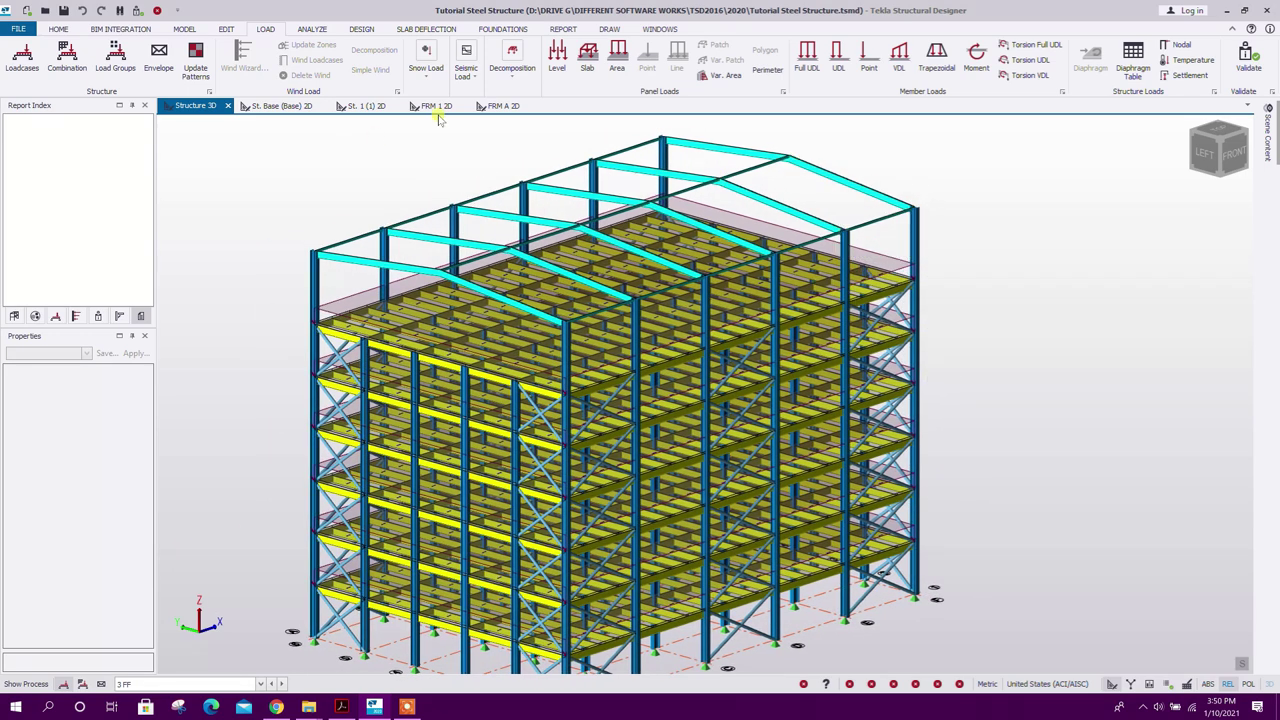
left_click(805, 60)
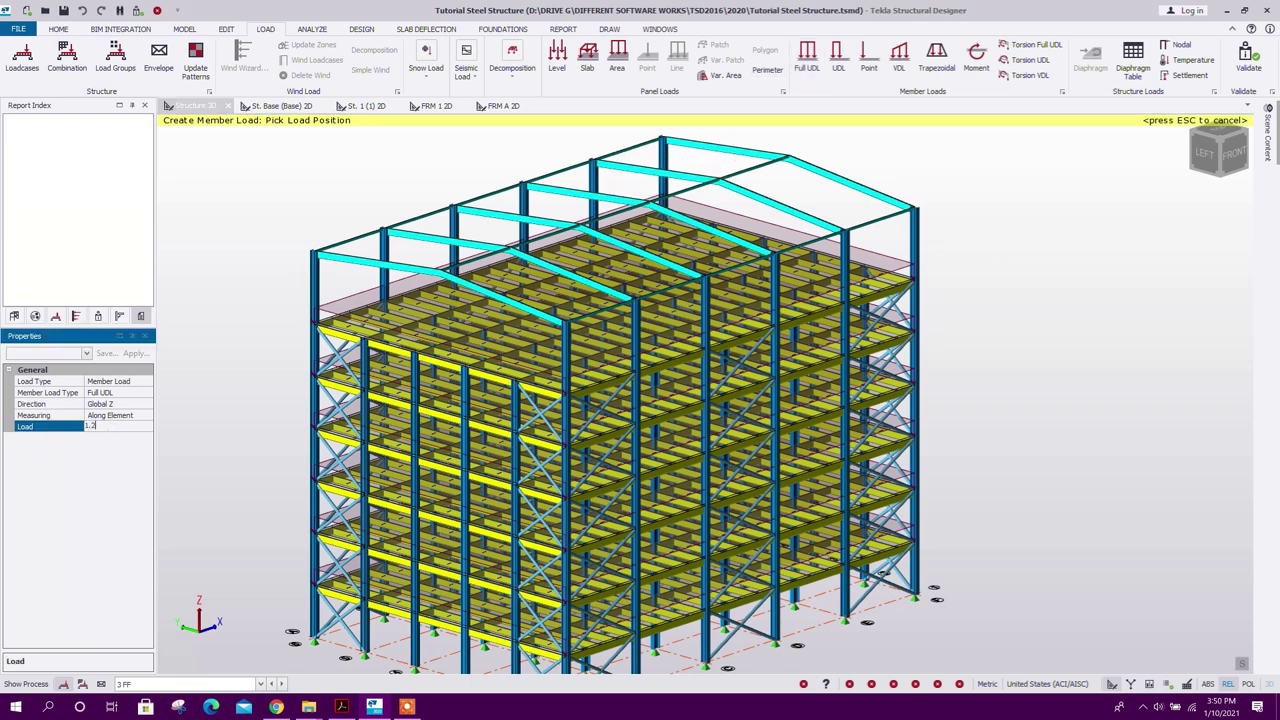
middle_click_drag(249, 403, 245, 454)
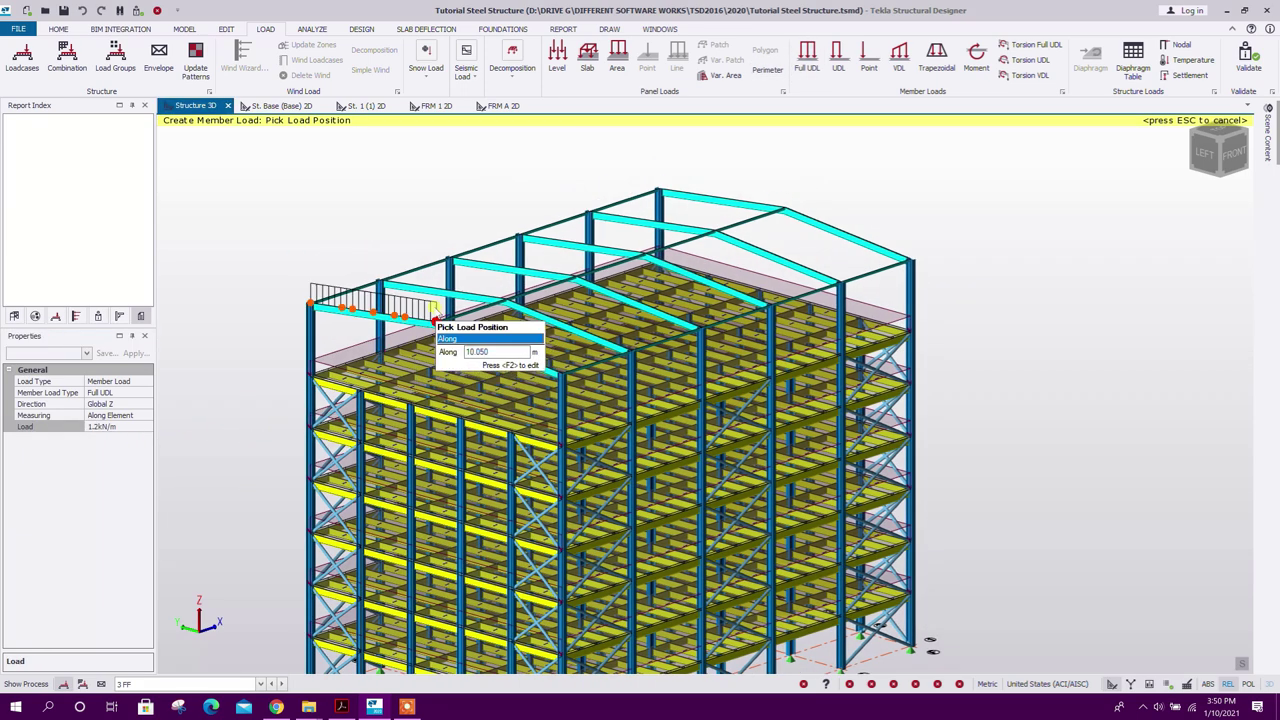
left_click(447, 283)
left_click(510, 262)
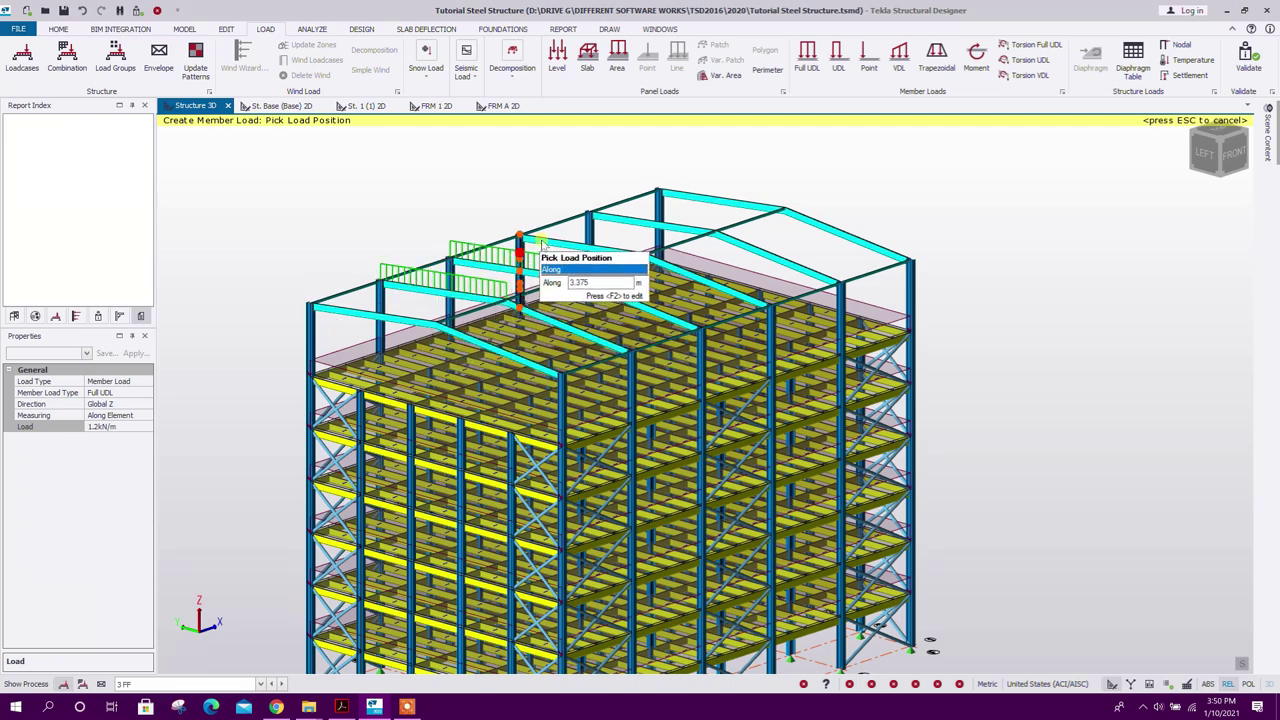
left_click(523, 240)
left_click(628, 226)
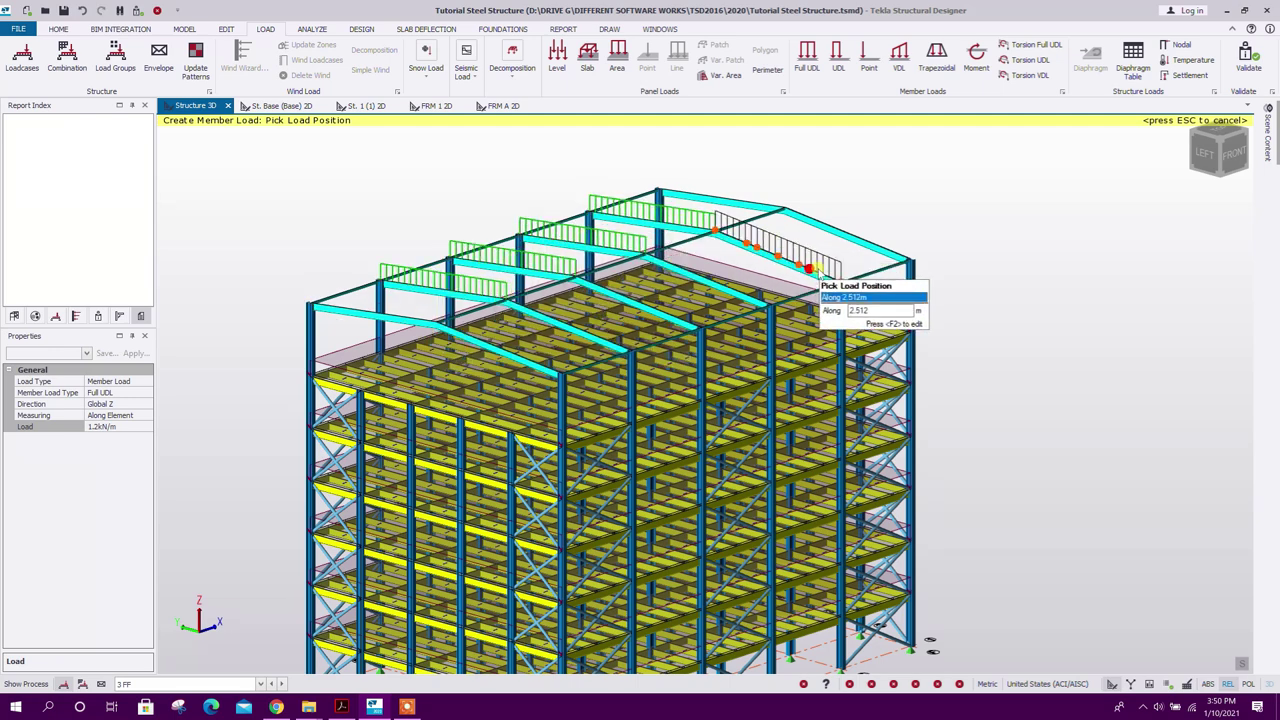
Step: Apply the same 1.2 kN/m full UDL to the front-slope rafters of the interior roof frames
scroll(668, 273, "up", 2)
right_click_drag(979, 258, 990, 209)
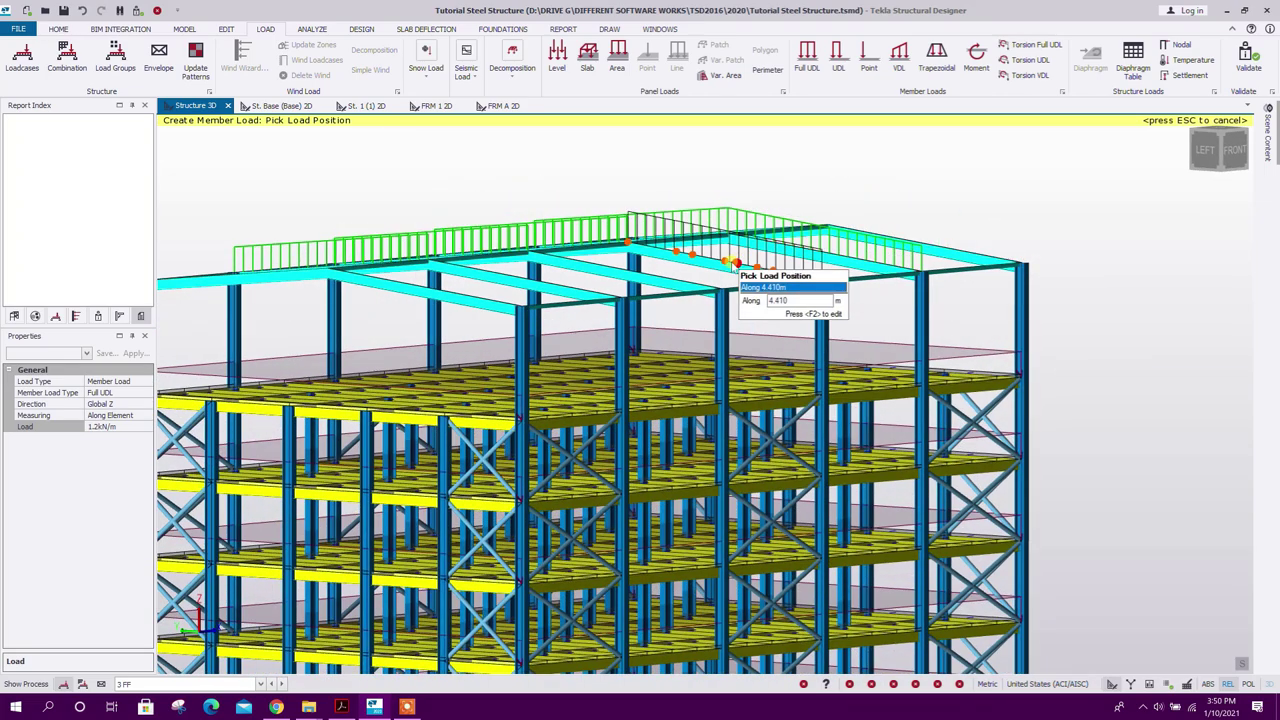
scroll(600, 300, "down", 4)
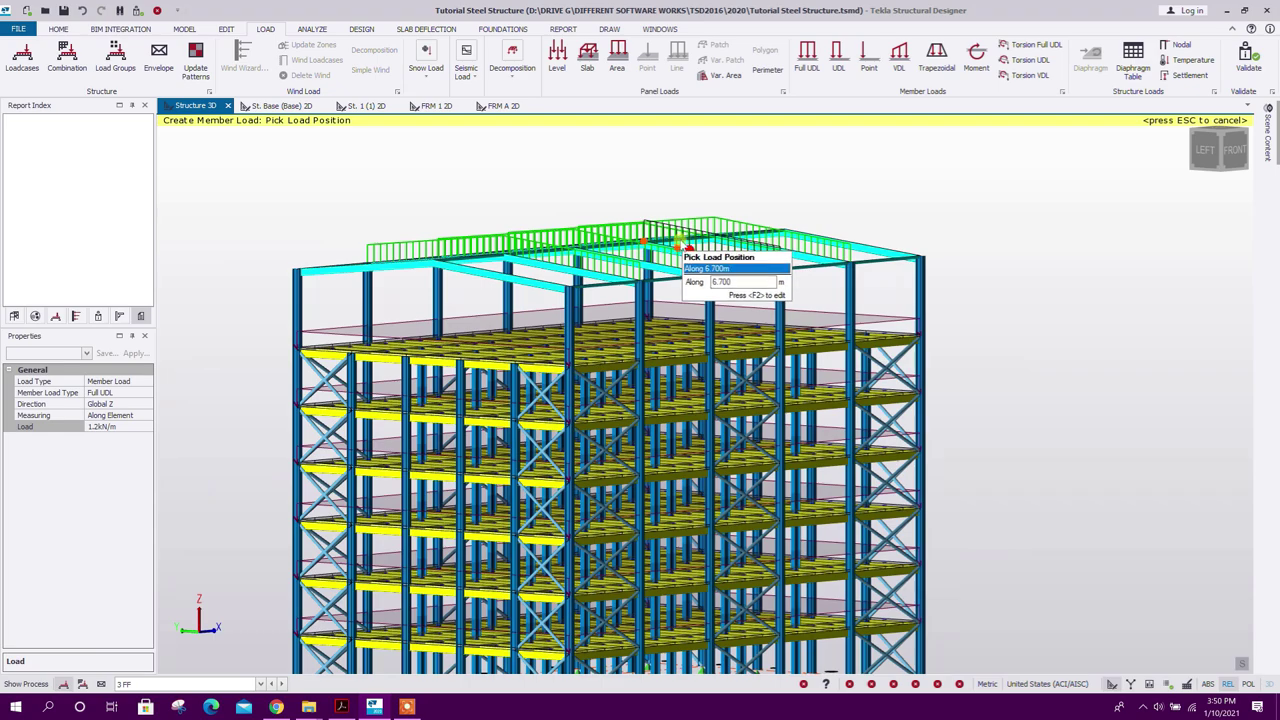
right_click_drag(993, 325, 1001, 324)
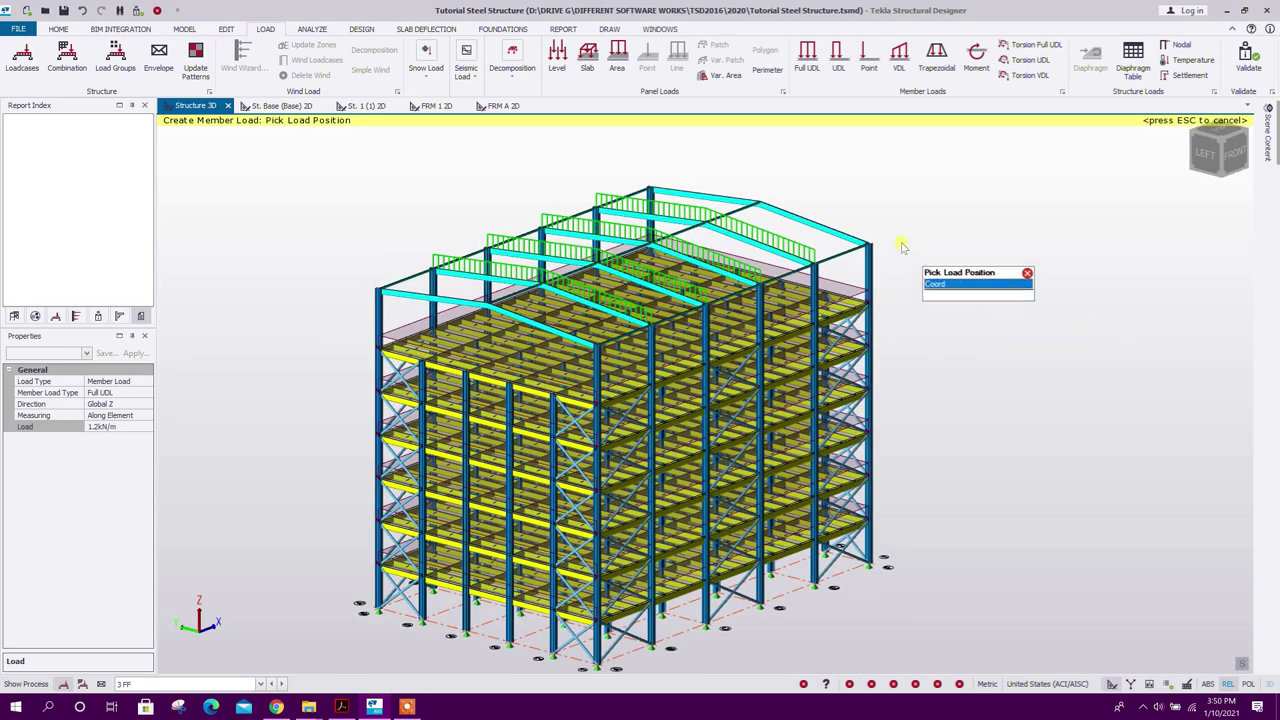
scroll(923, 257, "up", 3)
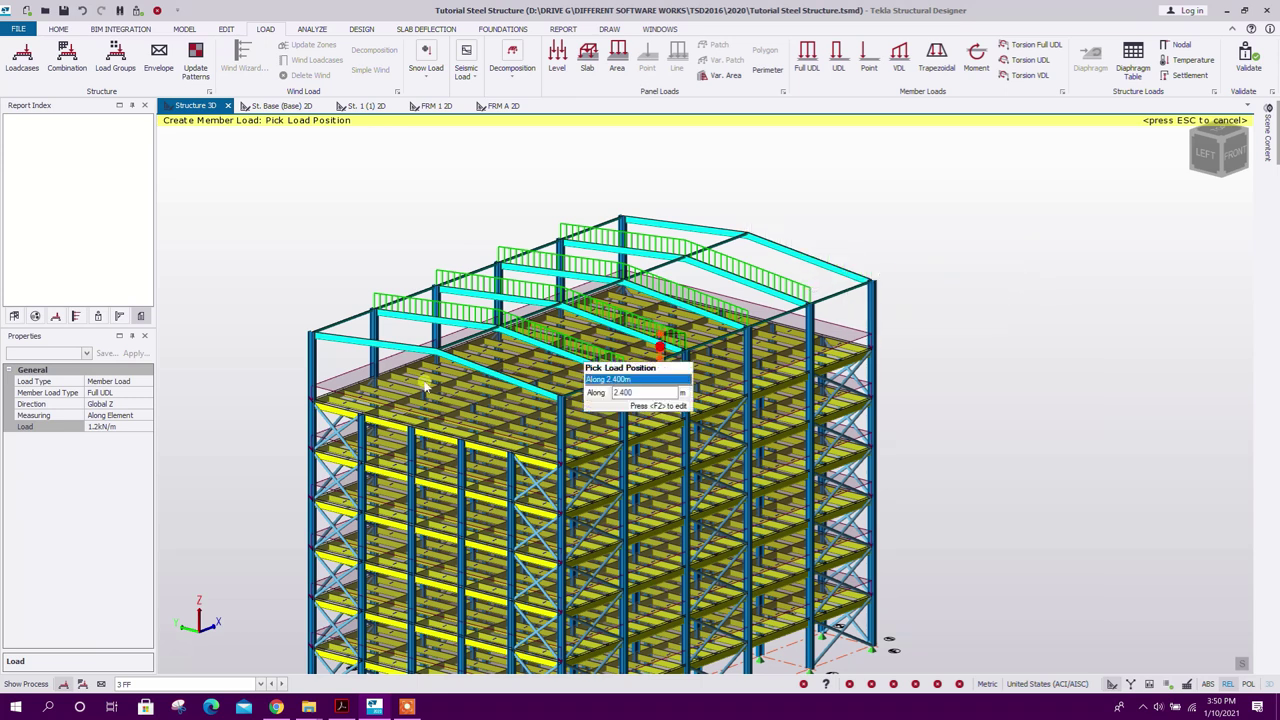
Step: Apply a full UDL of 0.6 kN/m to the rafters of both end roof frames
left_click(100, 426)
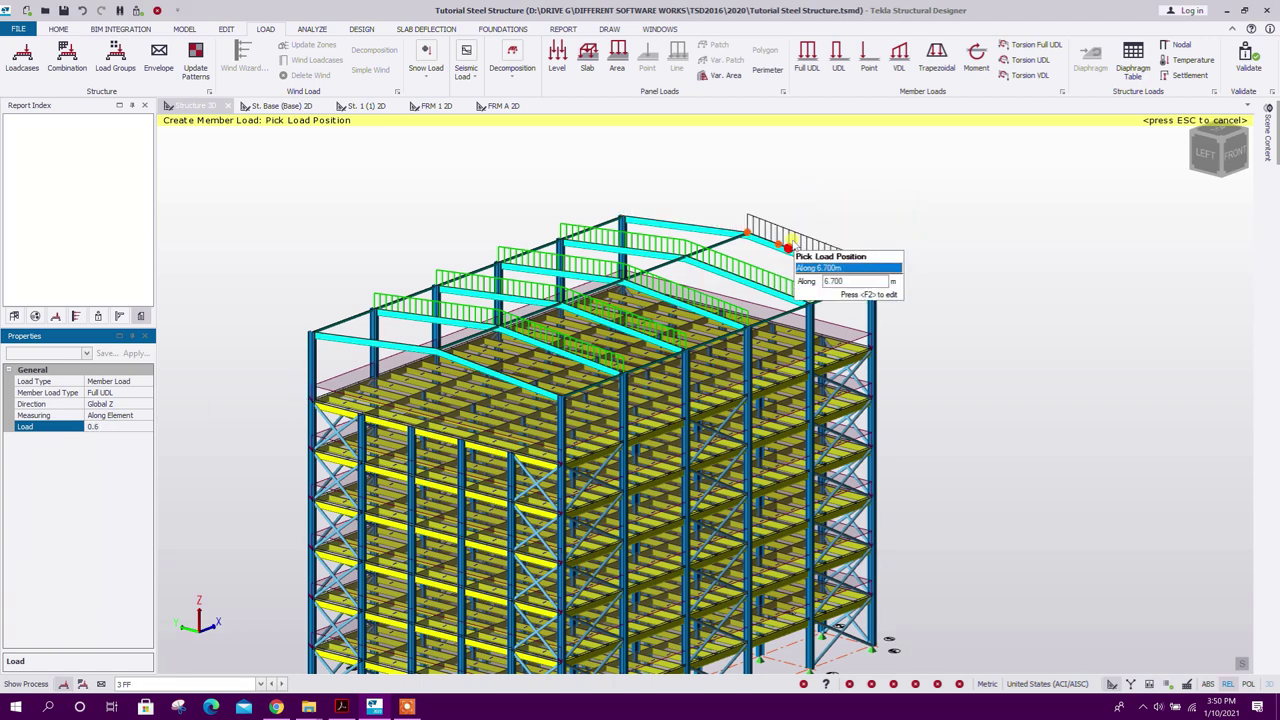
left_click(789, 247)
left_click(716, 229)
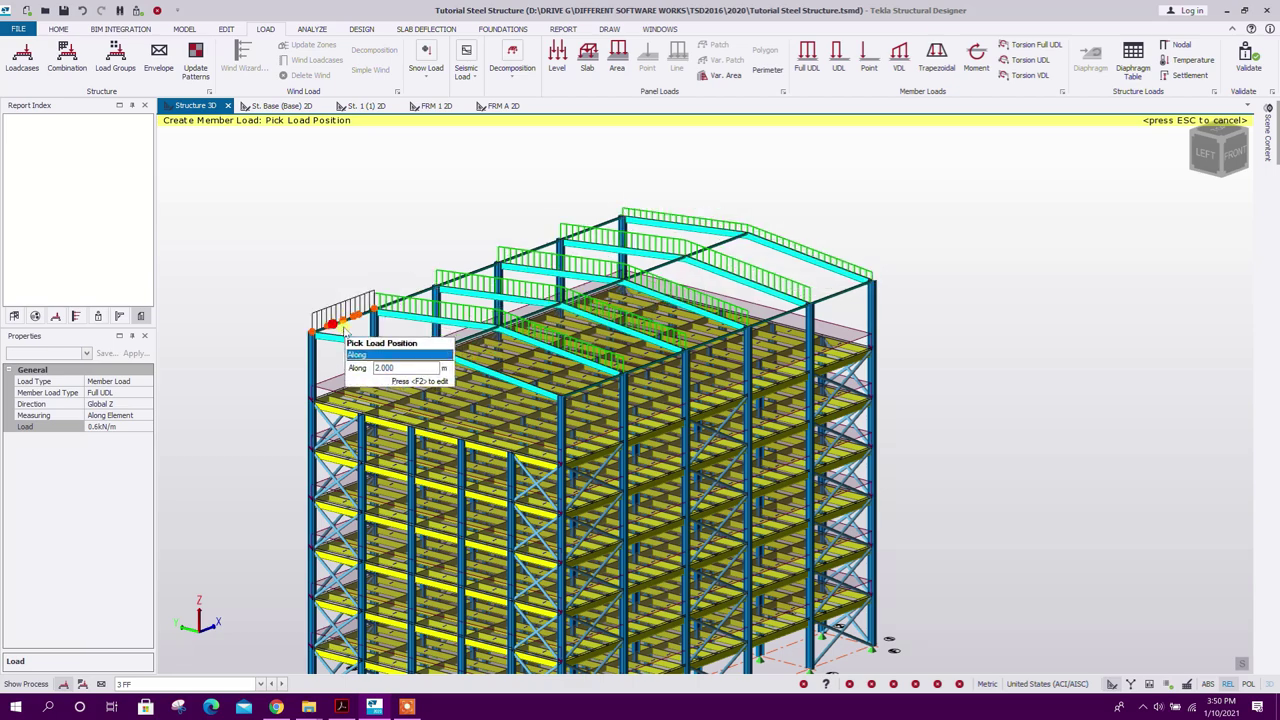
scroll(470, 410, "up", 2)
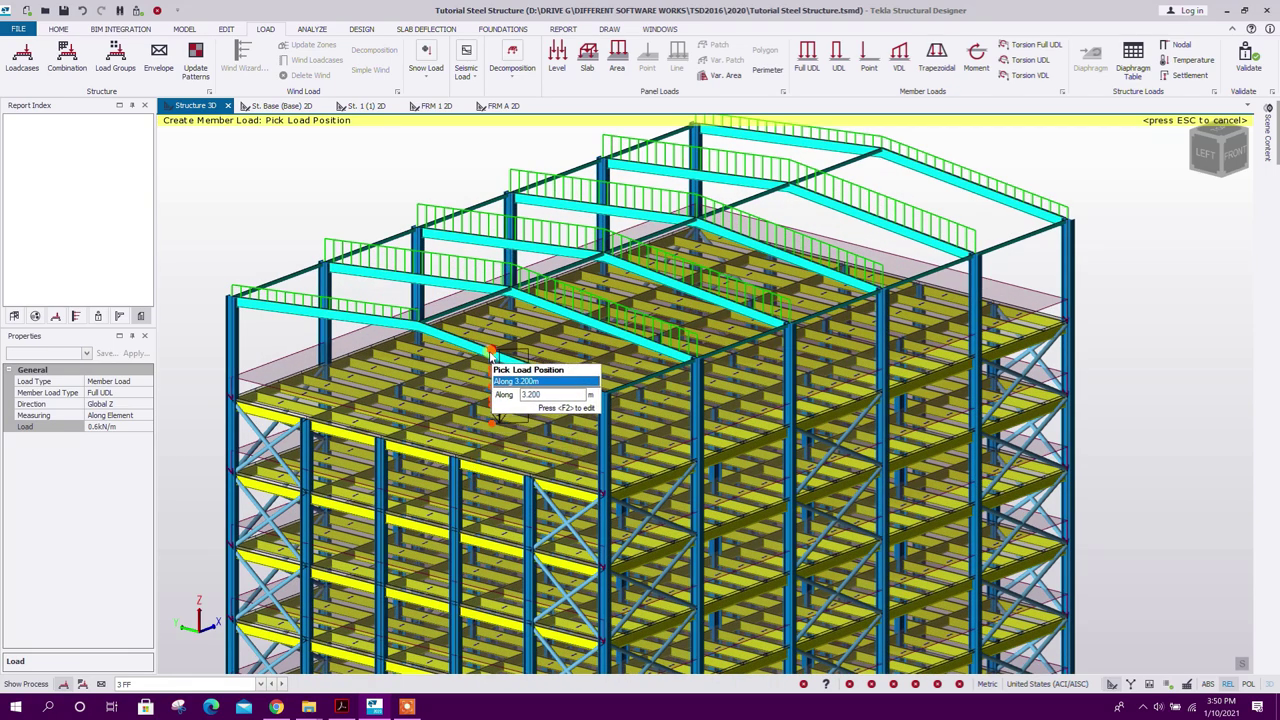
scroll(463, 312, "down", 3)
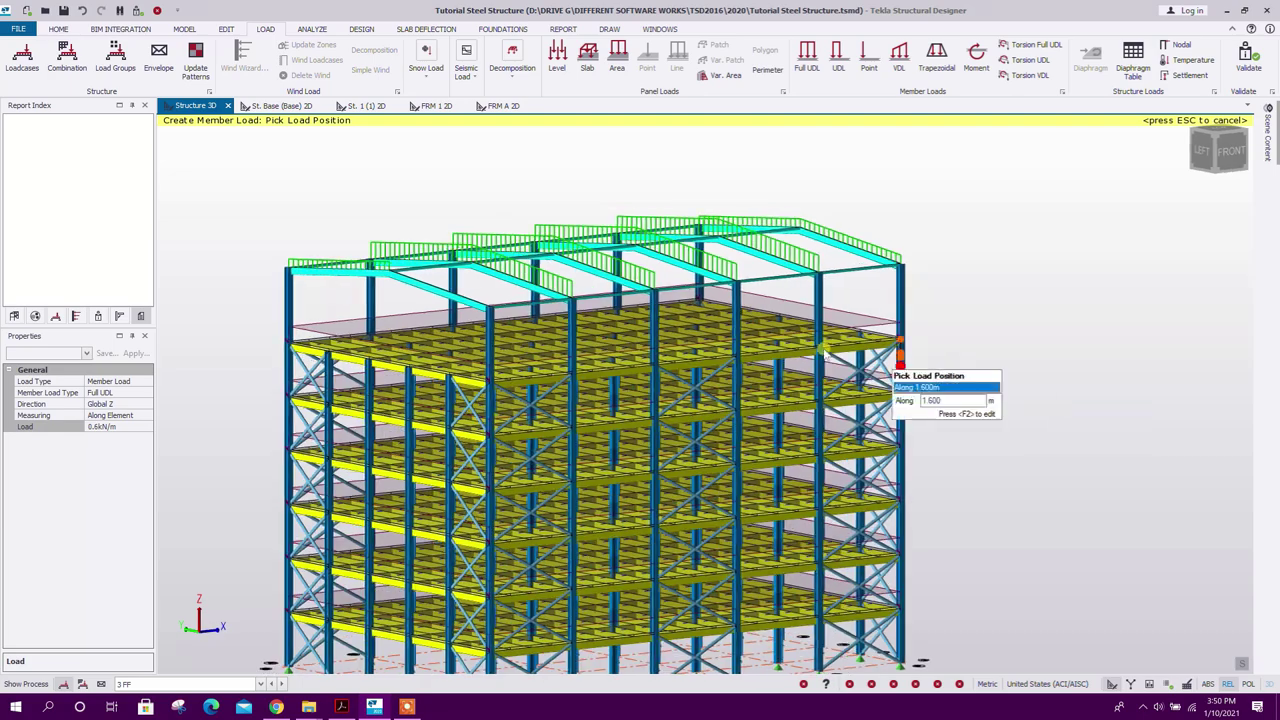
scroll(1040, 263, "down", 2)
key("Escape")
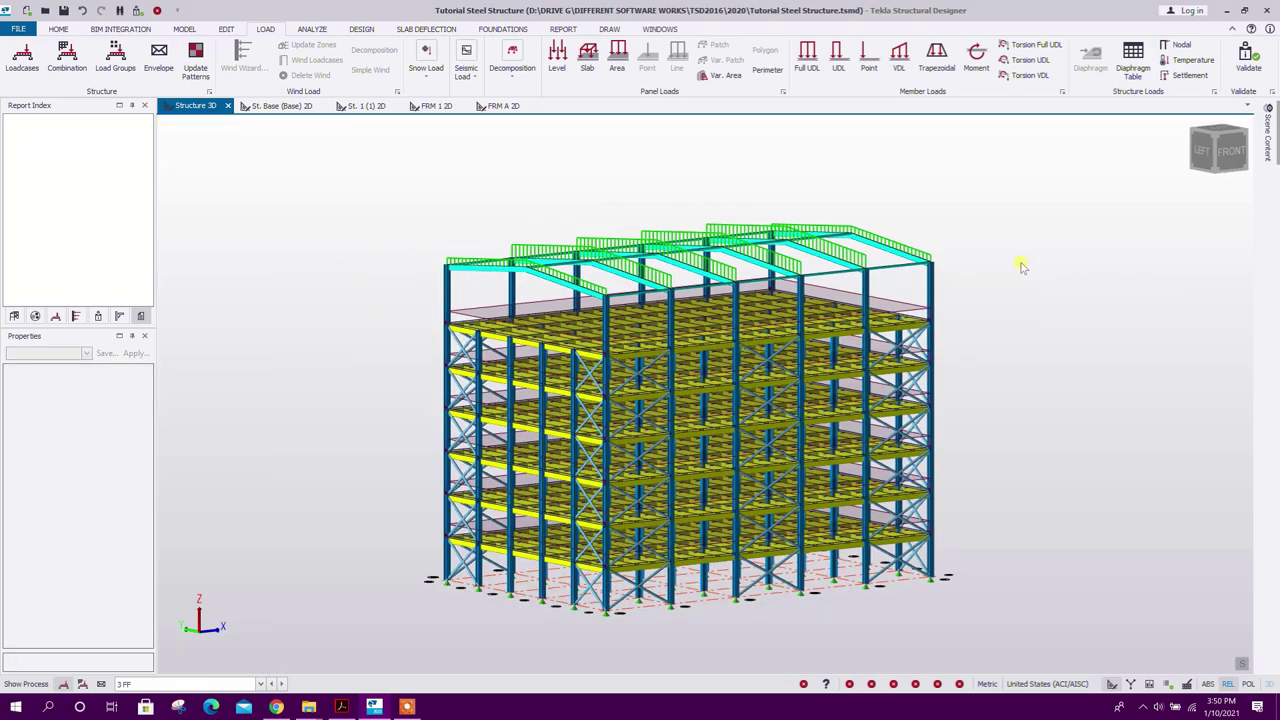
Step: Make 4 Live the active loadcase
middle_click_drag(1020, 266, 1019, 343)
left_click(258, 683)
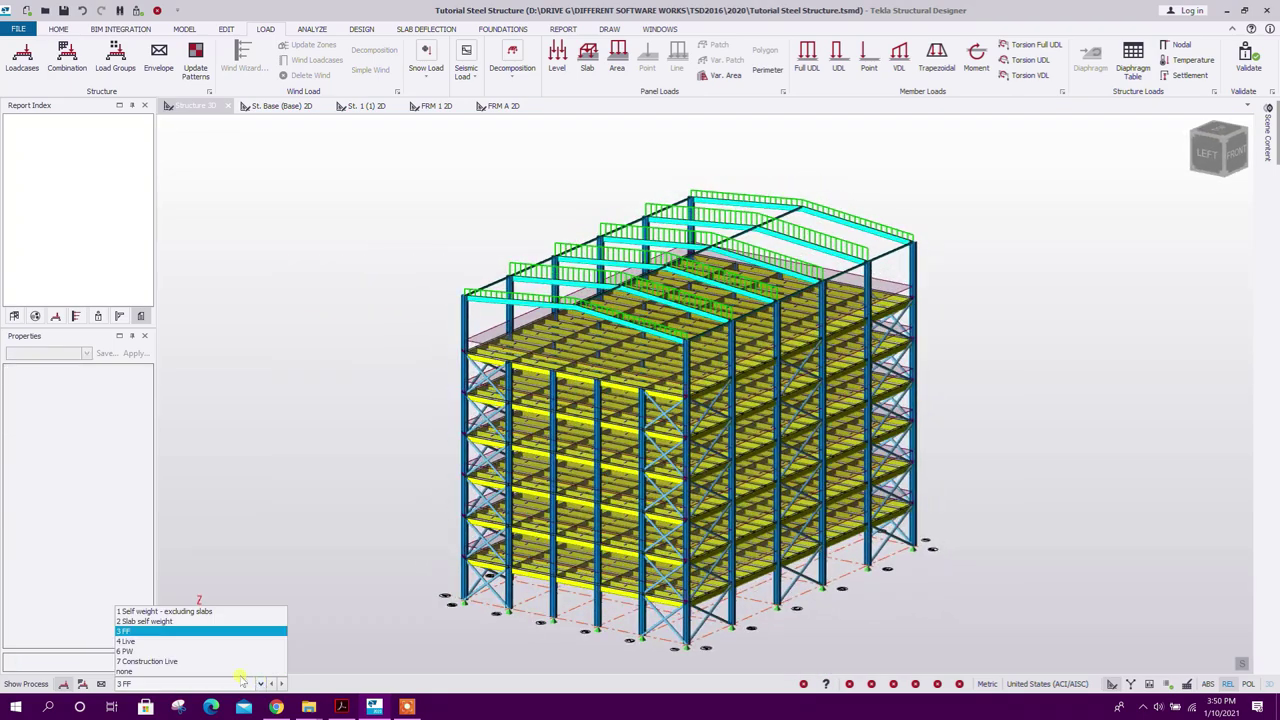
left_click(202, 653)
Step: Calculate the roof live load 0.57 × 6 in the scientific calculator
left_click(48, 707)
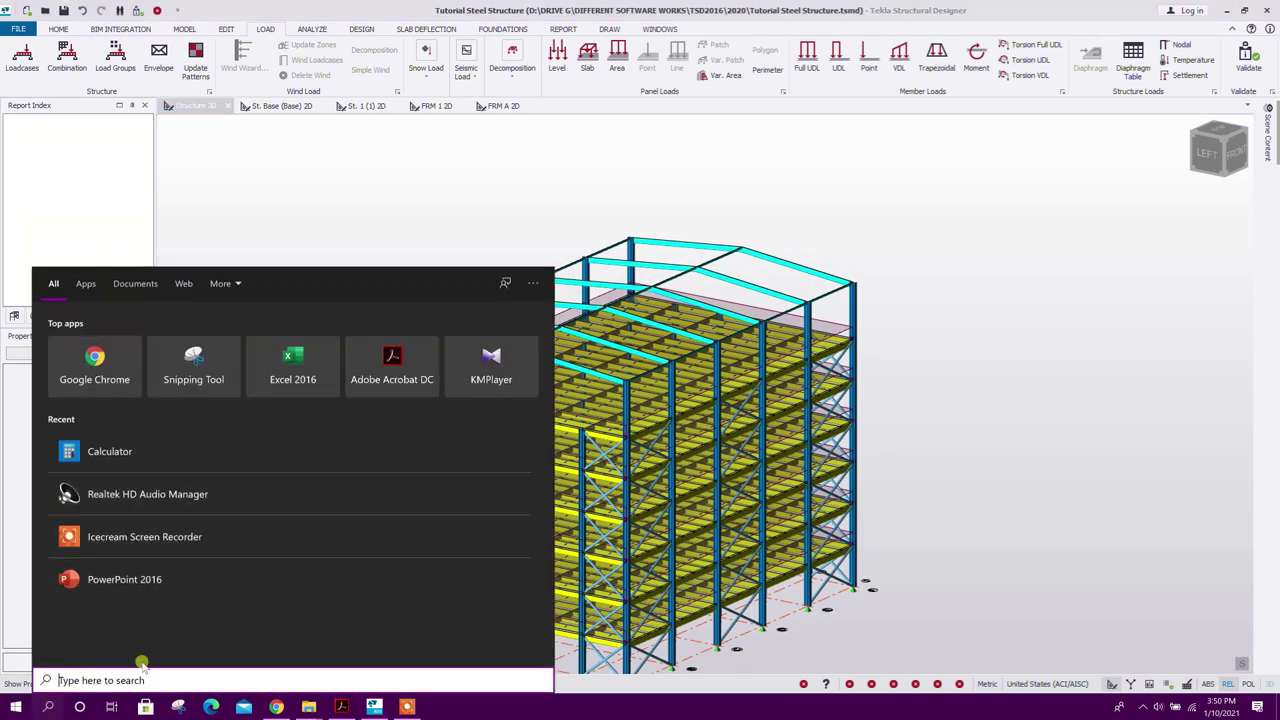
type("CAL")
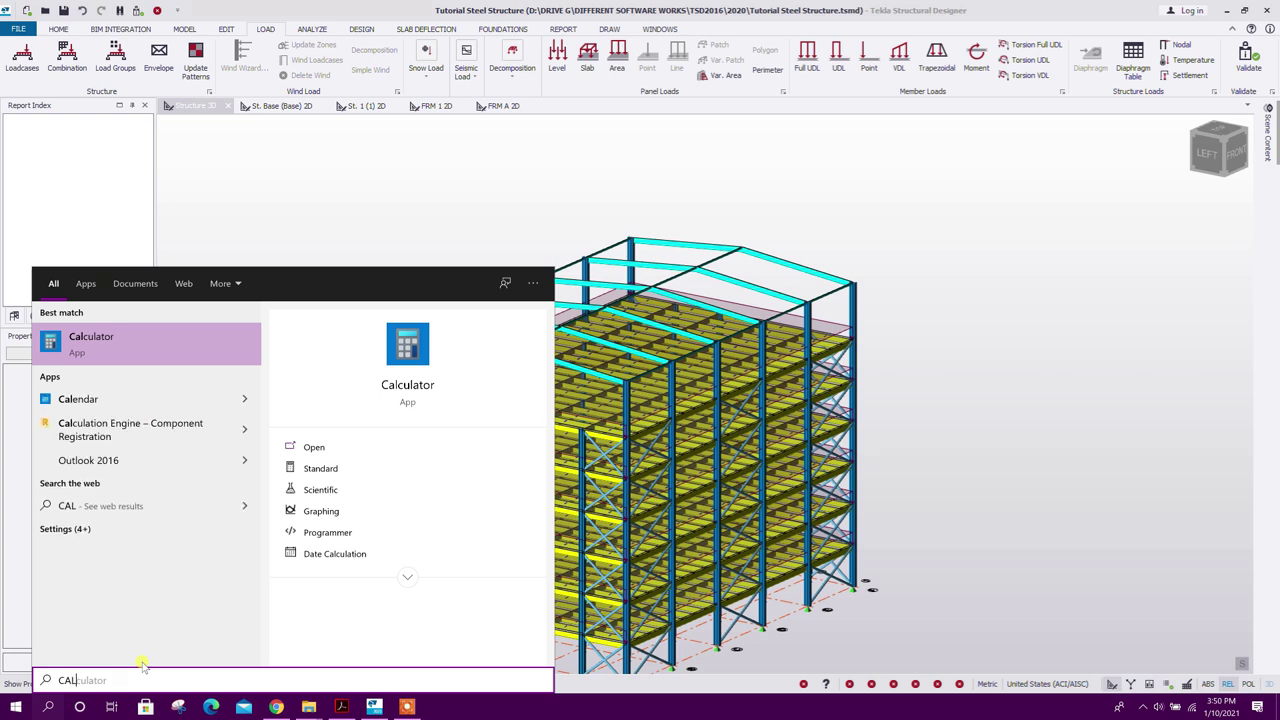
left_click(205, 350)
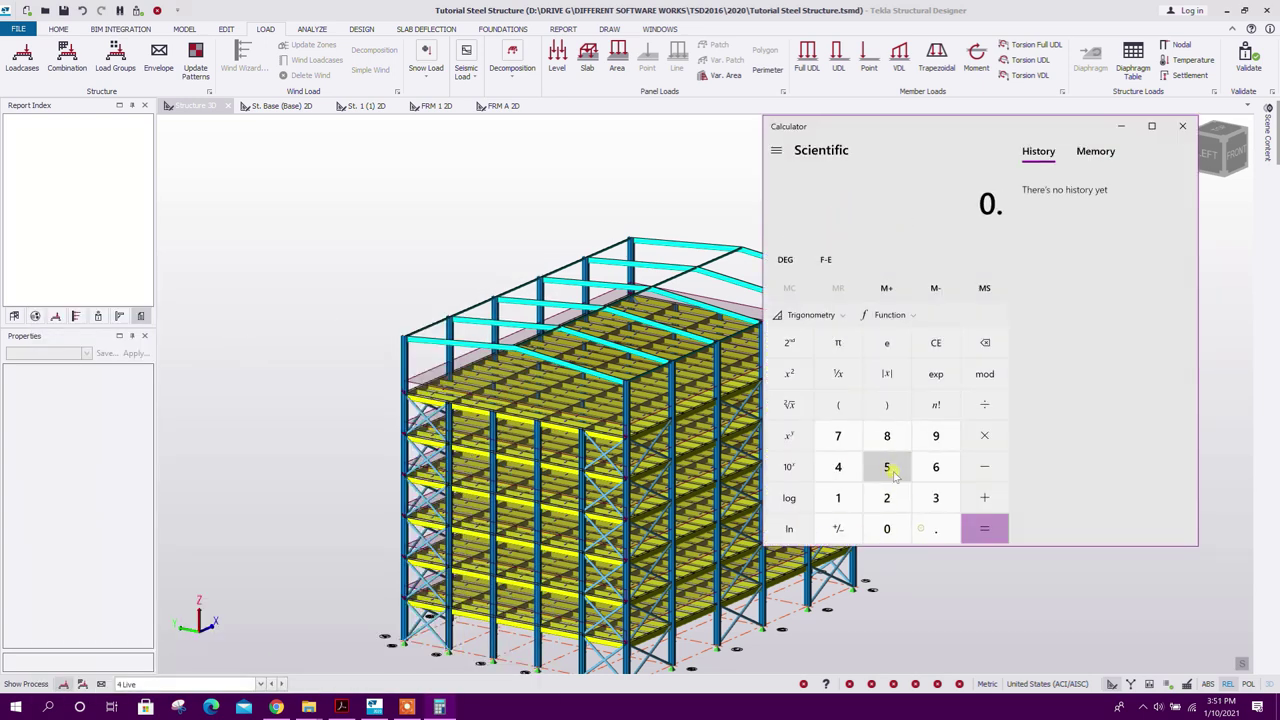
mouse_move(454, 317)
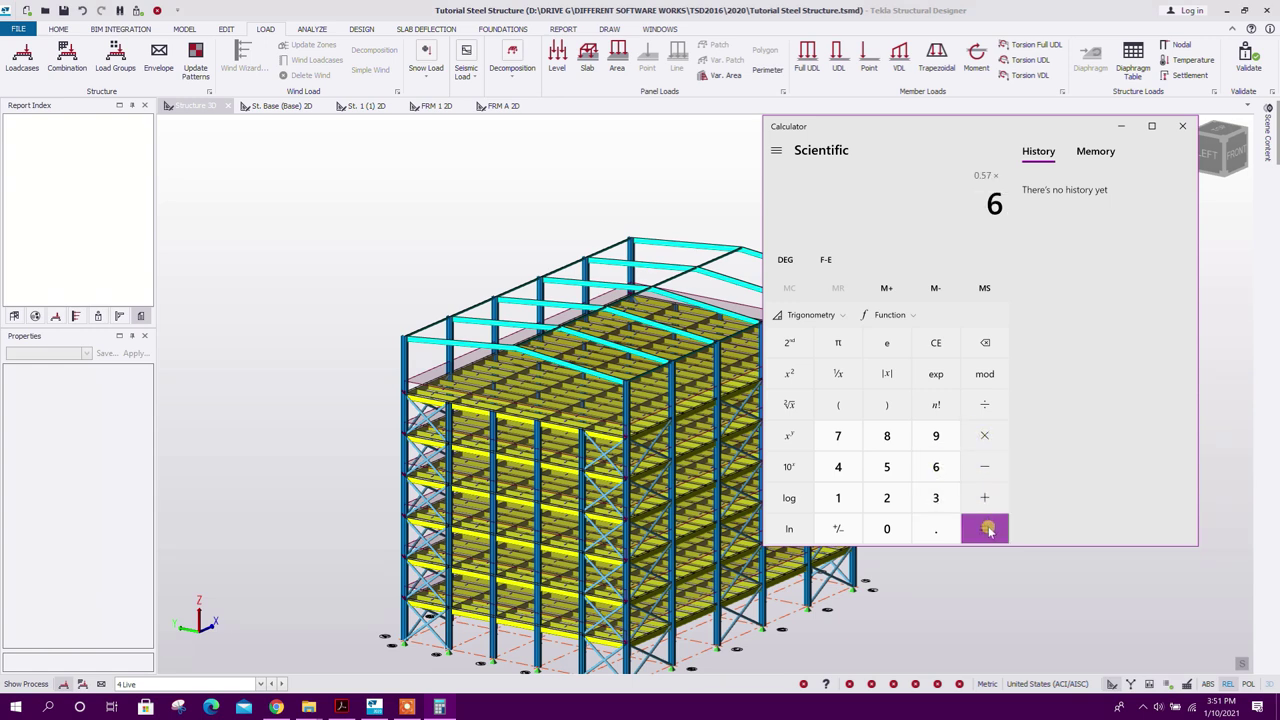
left_click(1182, 126)
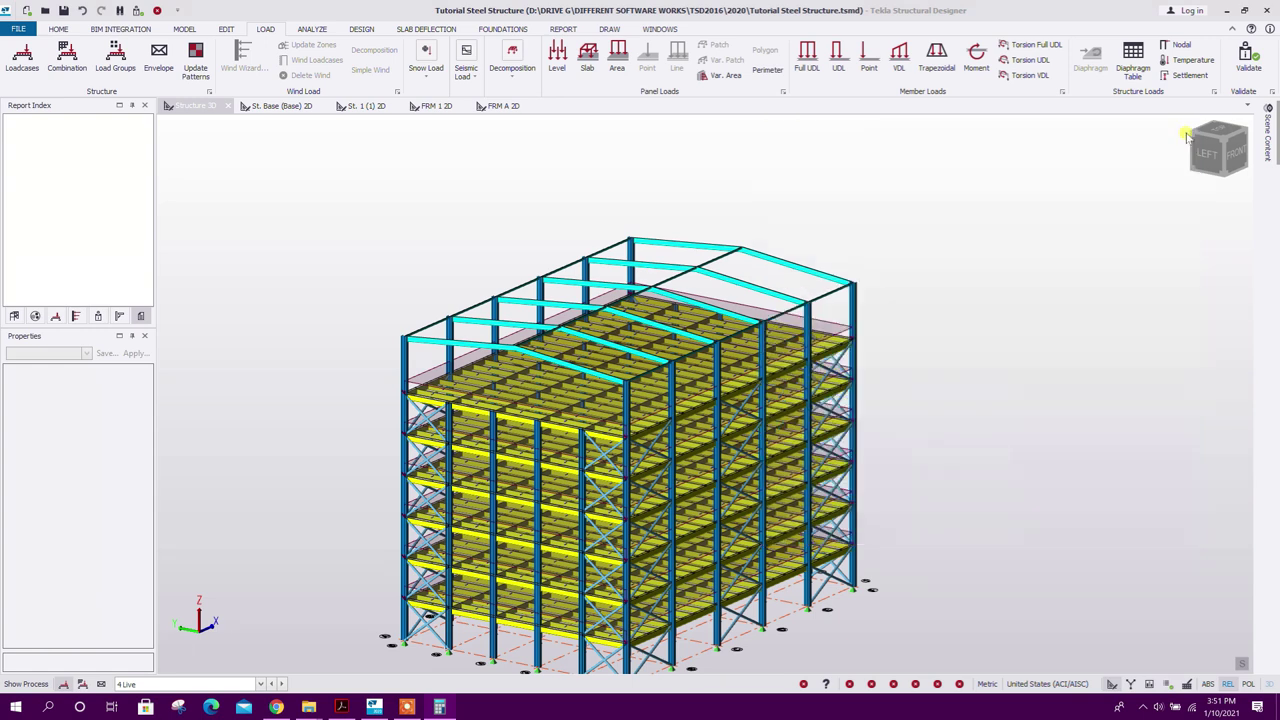
Step: Apply a full UDL of 3.42 kN/m to both rafters of each interior roof frame in the Live loadcase
left_click(807, 58)
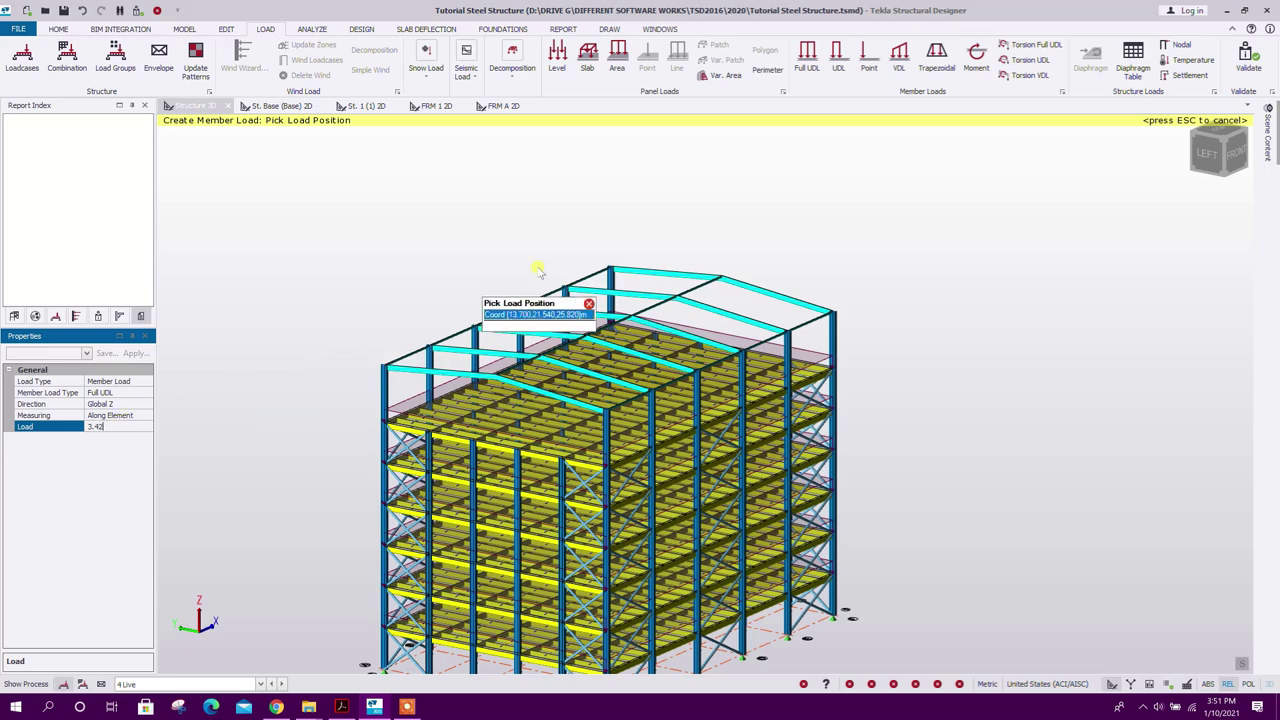
left_click(625, 297)
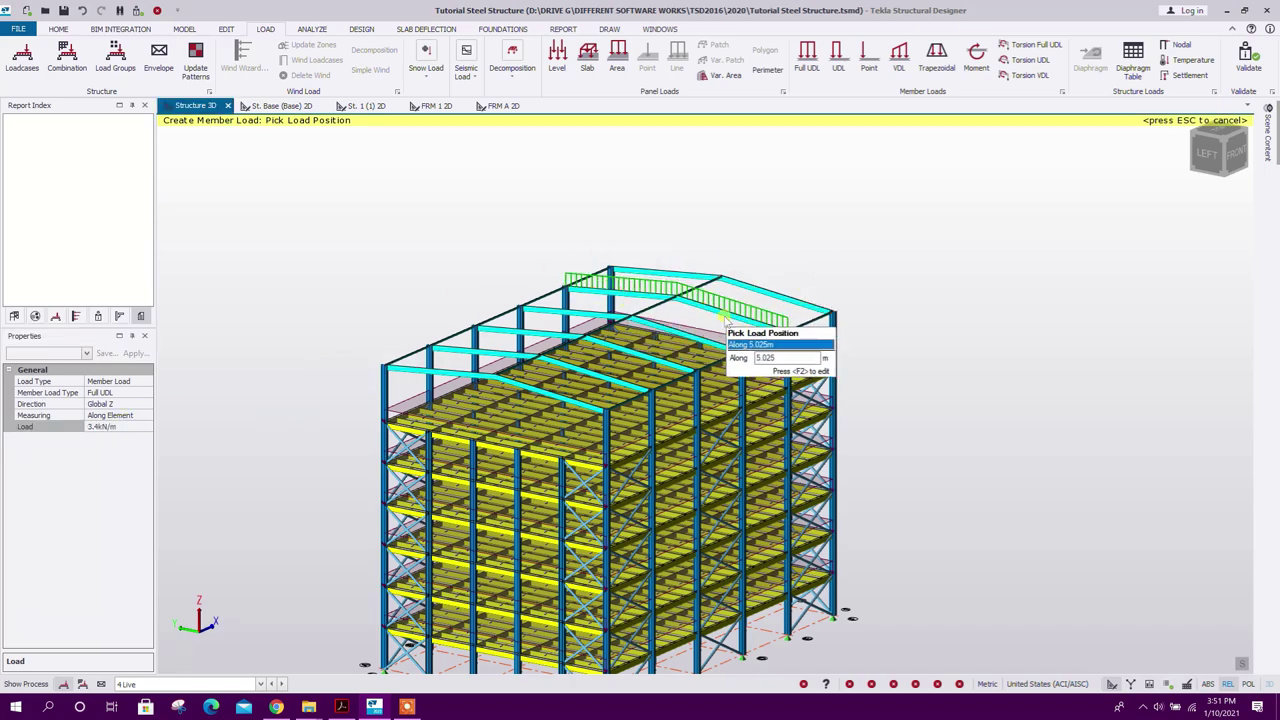
left_click(726, 320)
right_click(898, 416)
right_click_drag(897, 402, 750, 395)
left_click(650, 332)
left_click(619, 309)
left_click(549, 322)
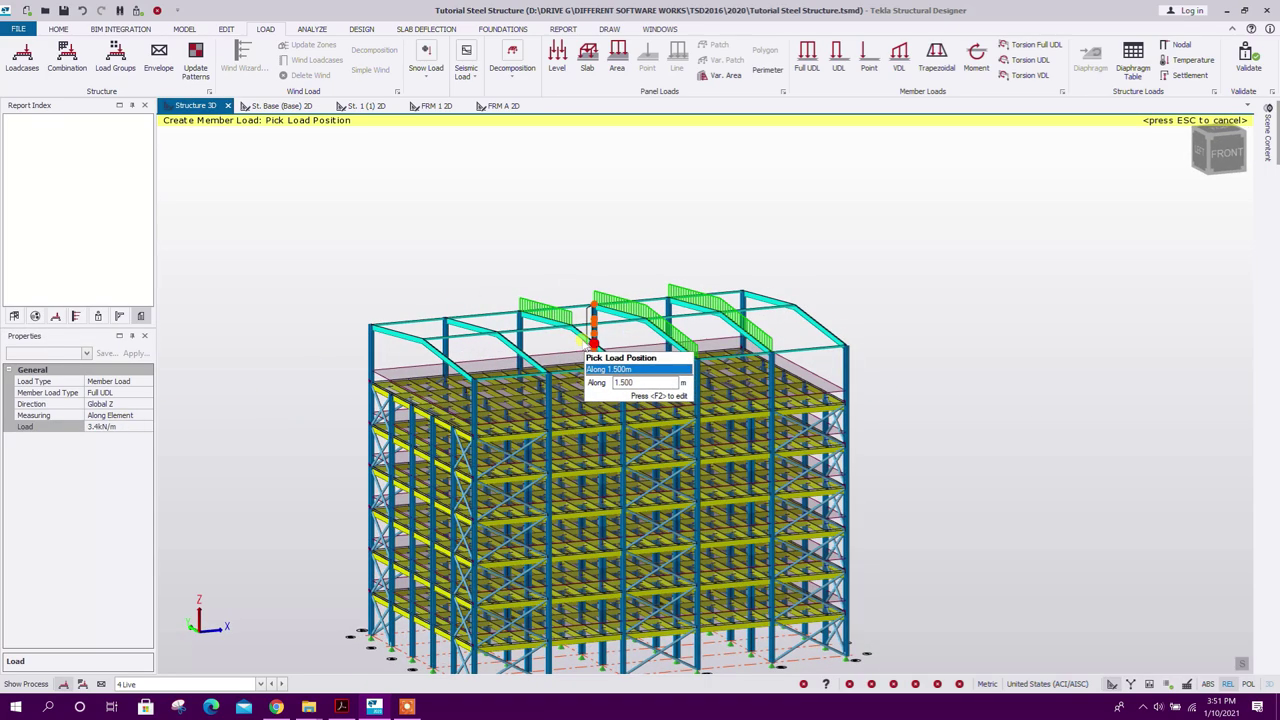
left_click(582, 341)
scroll(482, 333, "up", 2)
left_click(482, 332)
left_click(509, 345)
Step: Apply a full UDL of 1.7 kN/m to the rafters of both end roof frames in the Live loadcase
left_click(113, 428)
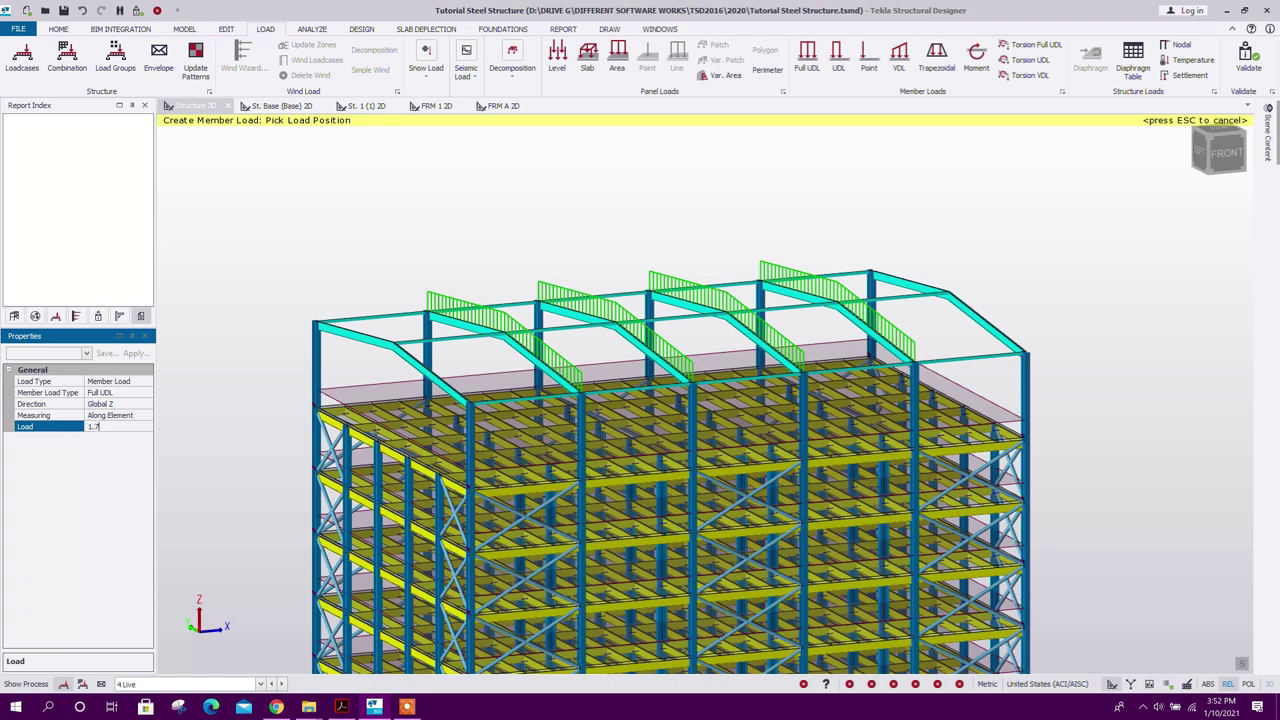
left_click(955, 288)
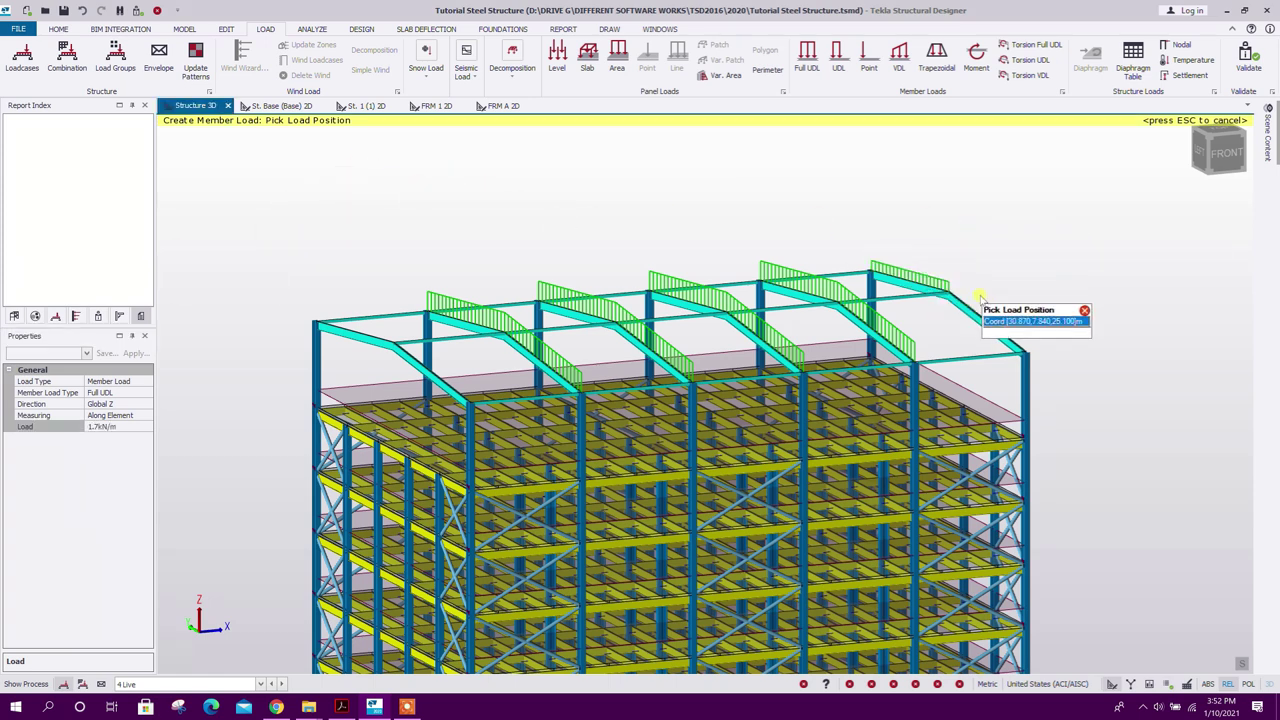
left_click(975, 312)
left_click(390, 336)
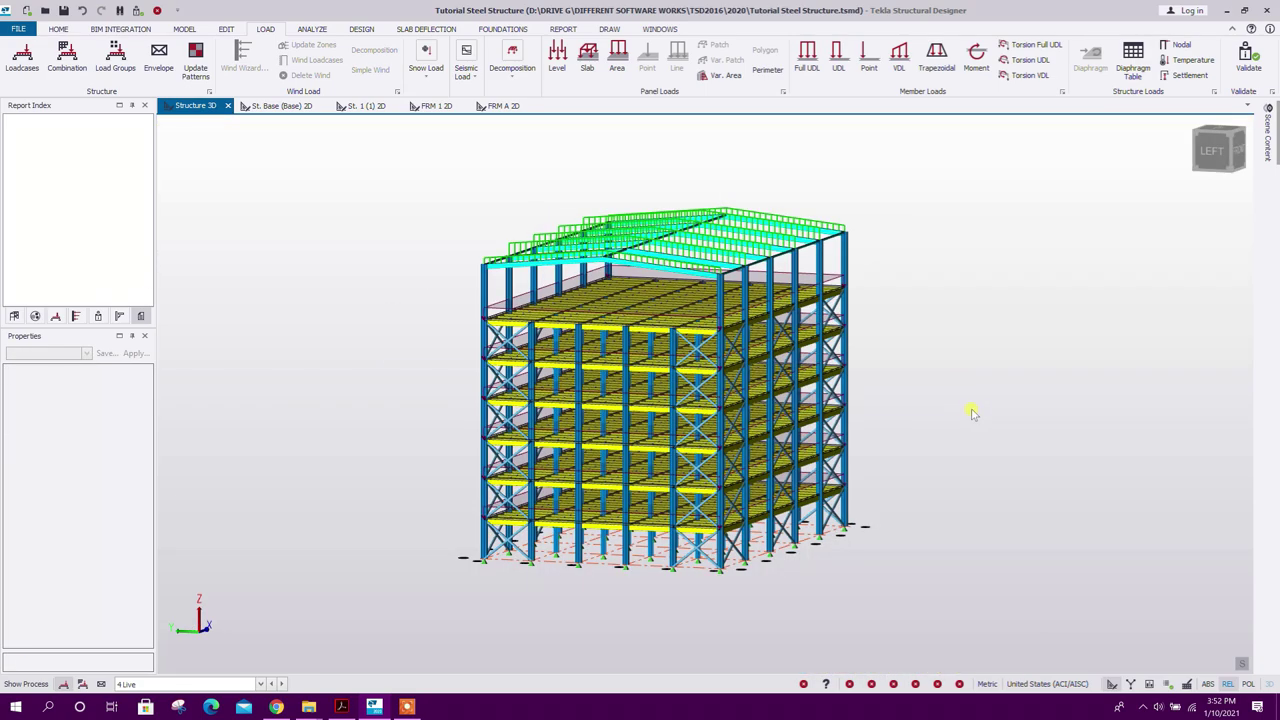
Step: Create a wall panel over the full long side face along grid line 1, from the base corners up to the eaves
right_click_drag(992, 432, 899, 412)
middle_click_drag(899, 408, 865, 423)
scroll(866, 425, "up", 2)
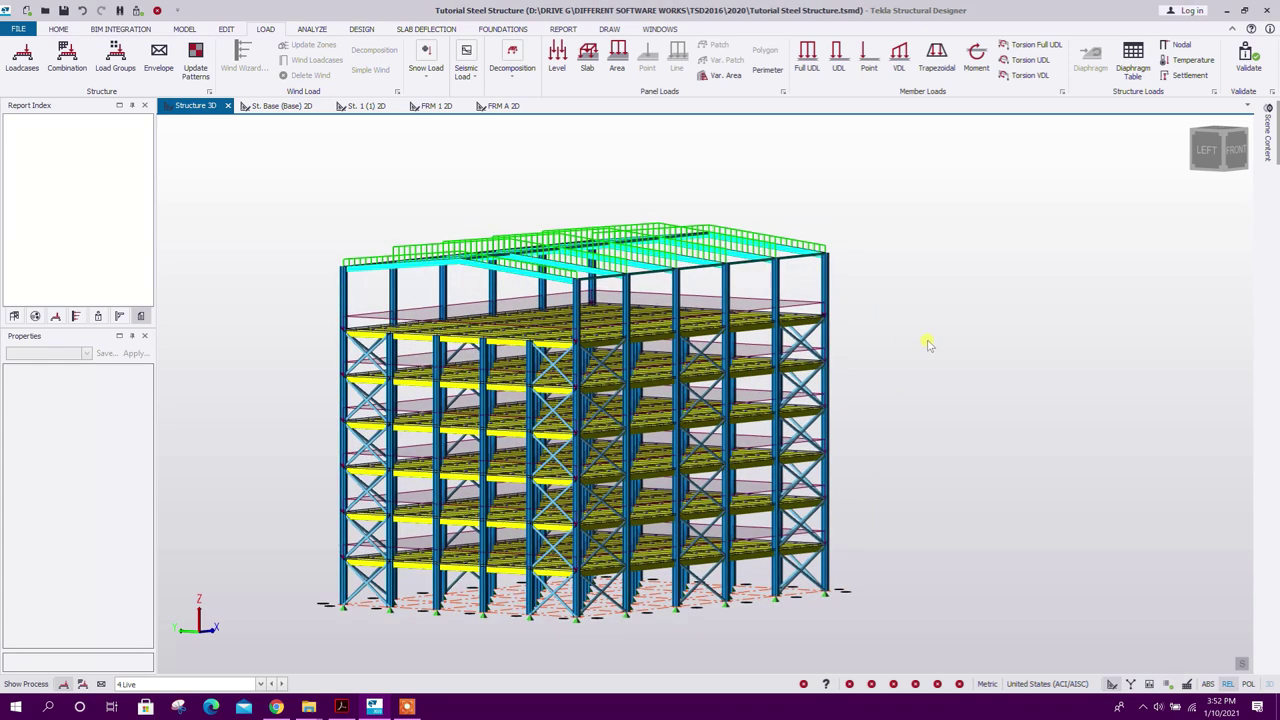
middle_click_drag(904, 329, 945, 286)
left_click(185, 30)
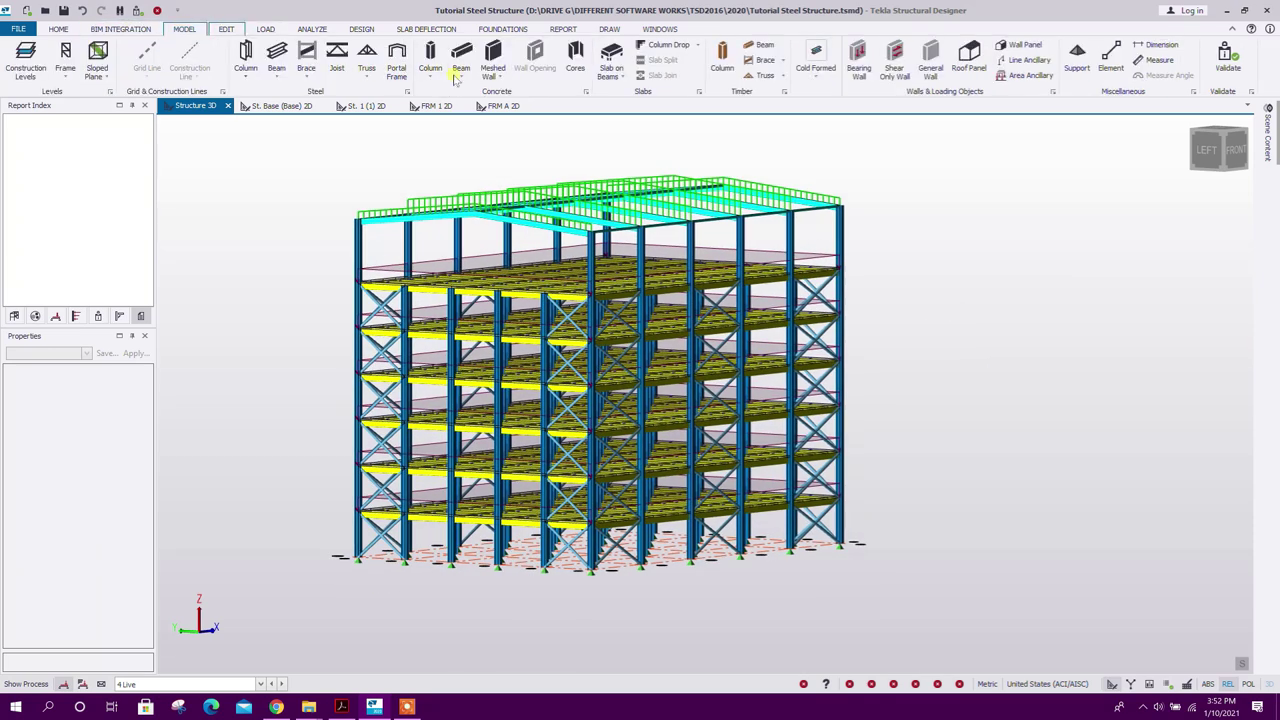
left_click(1027, 47)
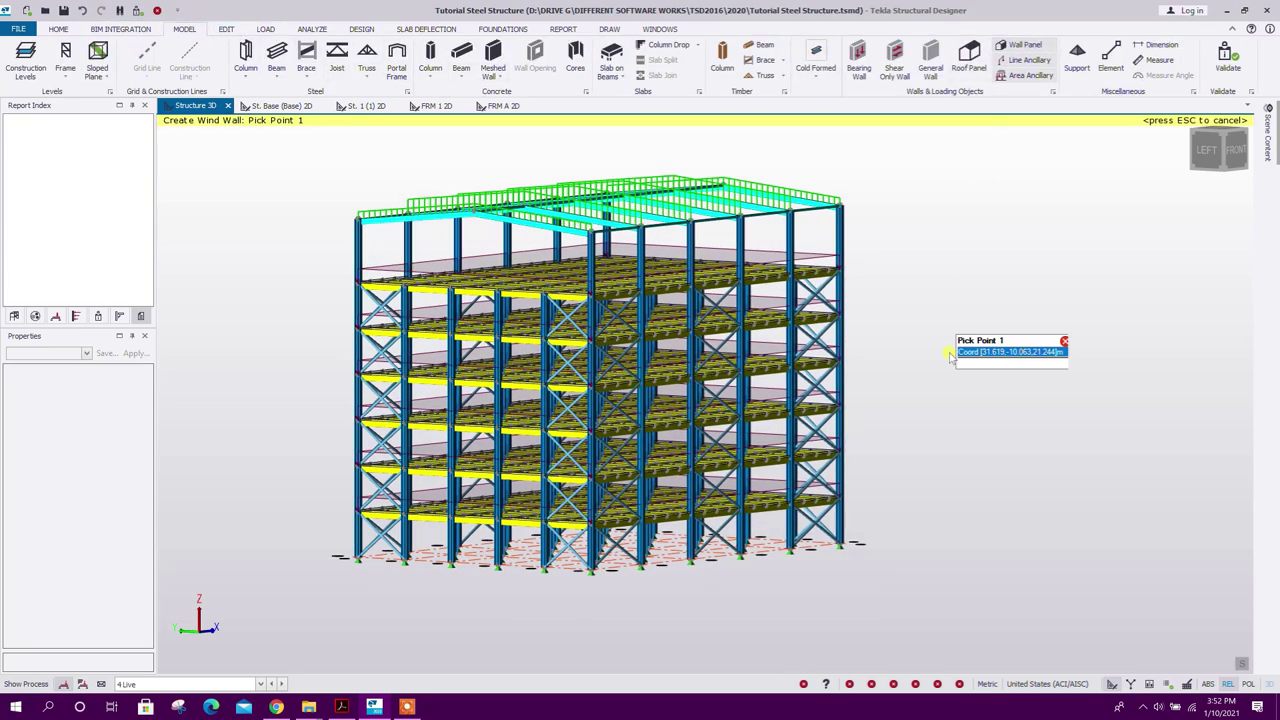
middle_click_drag(886, 558, 735, 585, "shift")
left_click(603, 603)
left_click(838, 525)
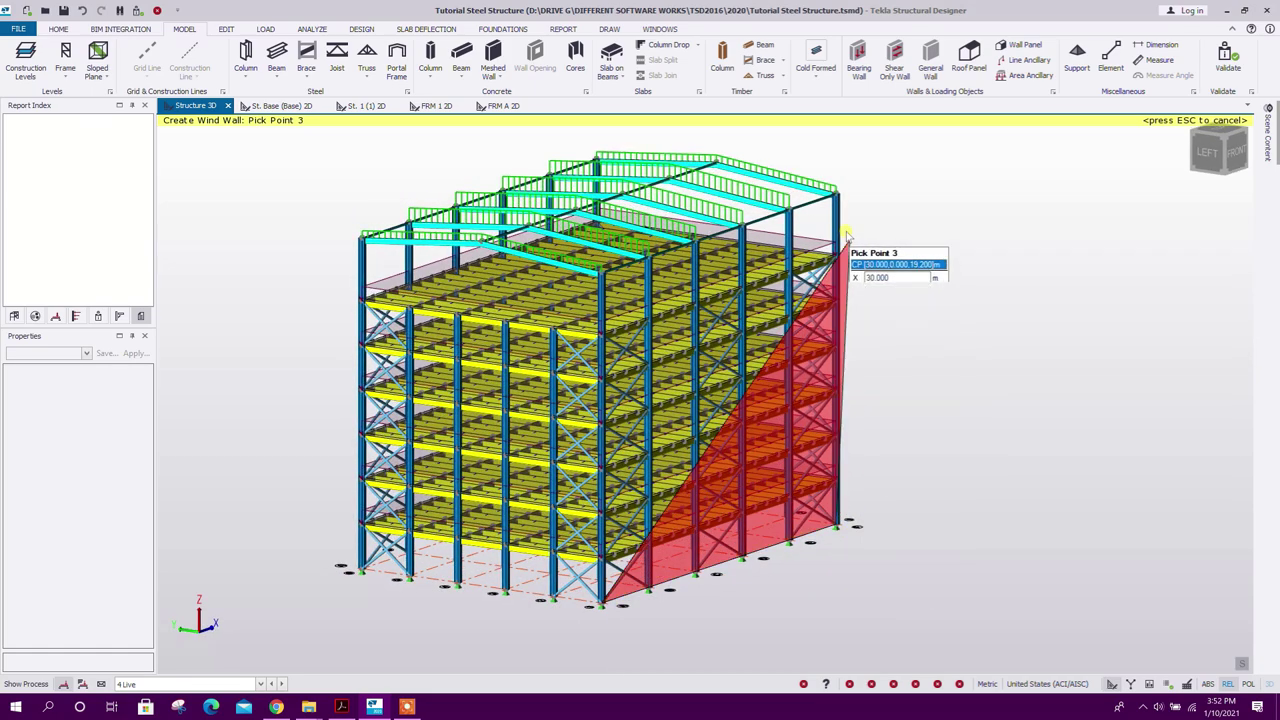
left_click(838, 195)
middle_click_drag(610, 276, 688, 222, "shift")
left_click(680, 205)
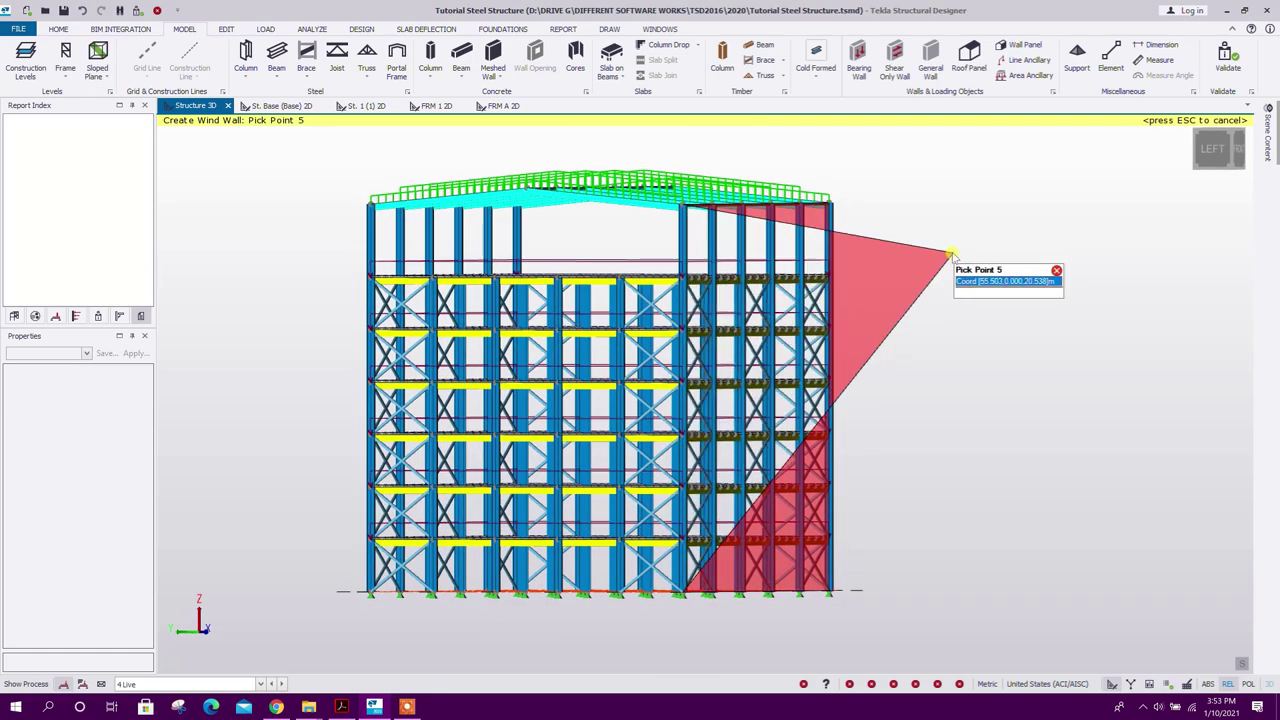
key("Return")
key("Escape")
Step: Add a rolled steel column rotated 90° at grid A/5, from level St. 6 up to the end-frame rafter
right_click_drag(952, 254, 925, 362)
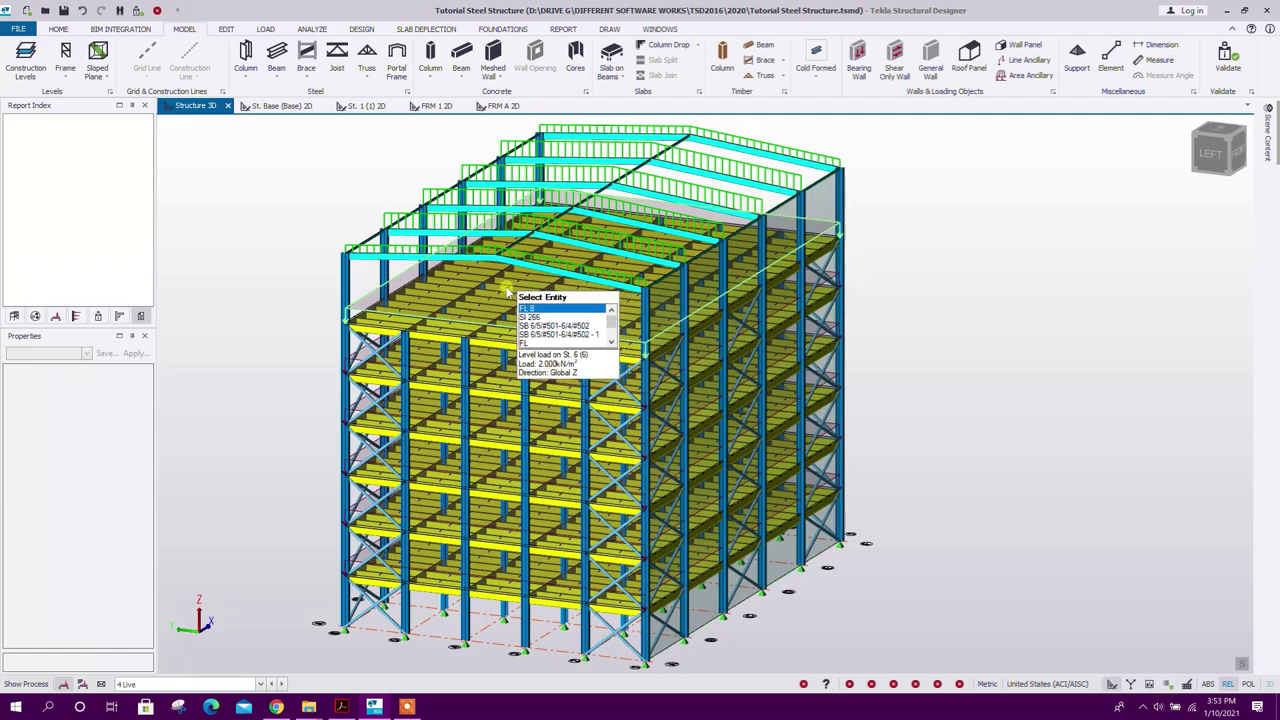
scroll(495, 345, "up", 2)
right_click_drag(1062, 357, 982, 388)
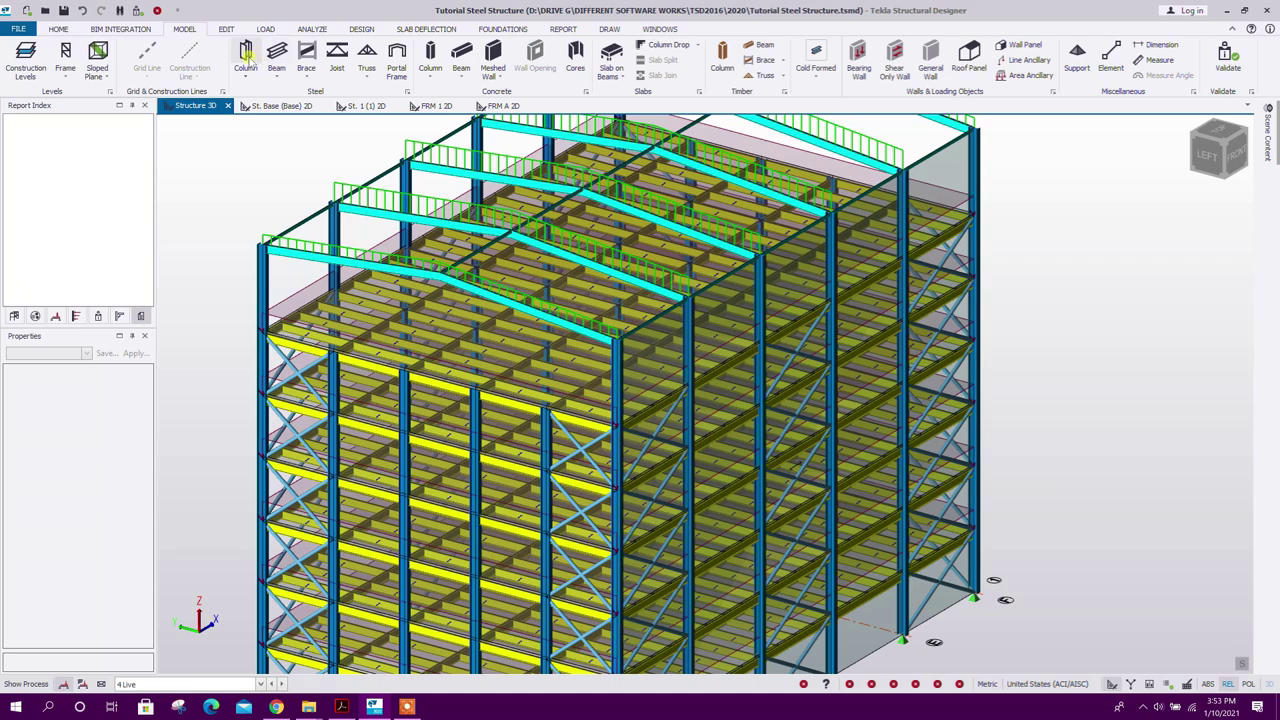
left_click(246, 58)
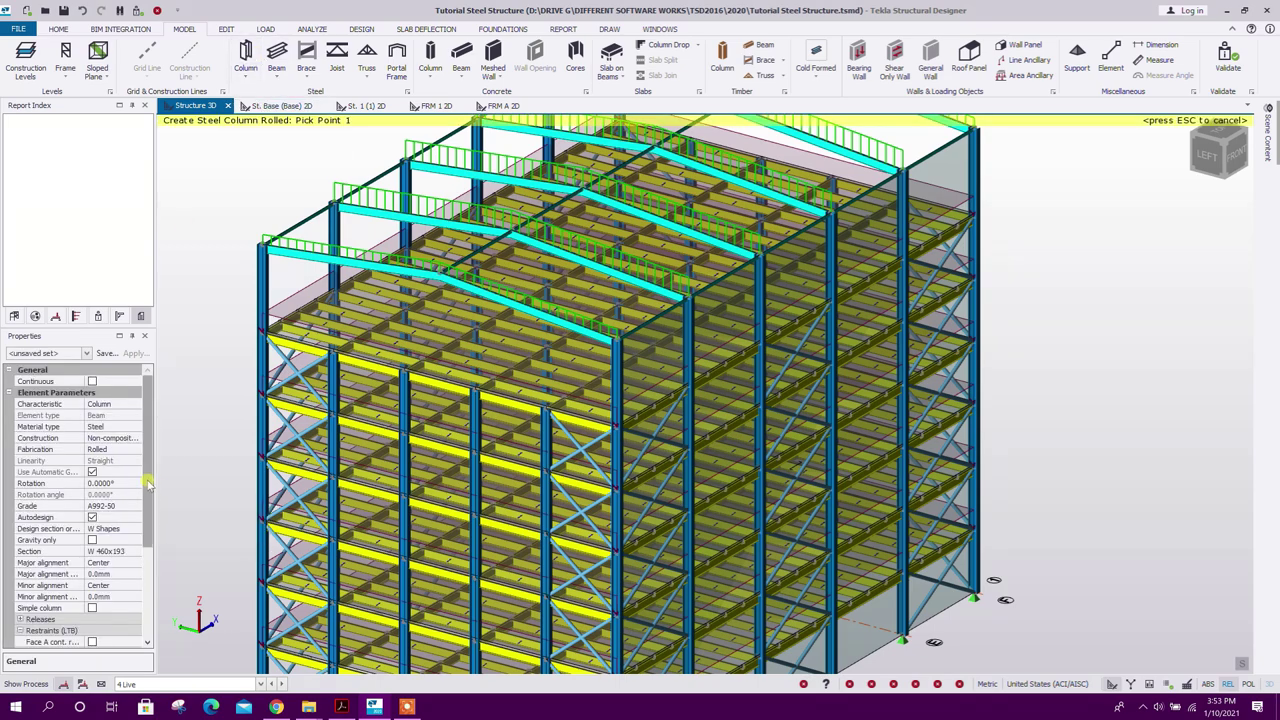
scroll(305, 400, "up", 3)
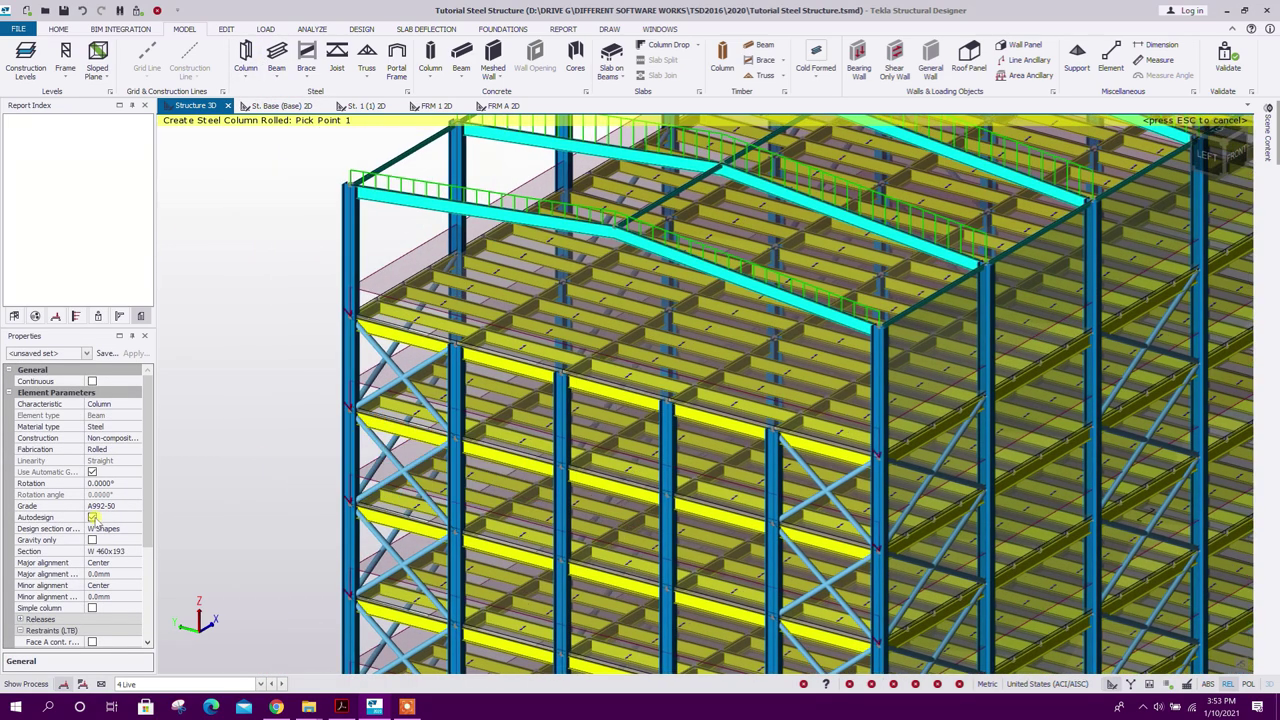
left_click(116, 484)
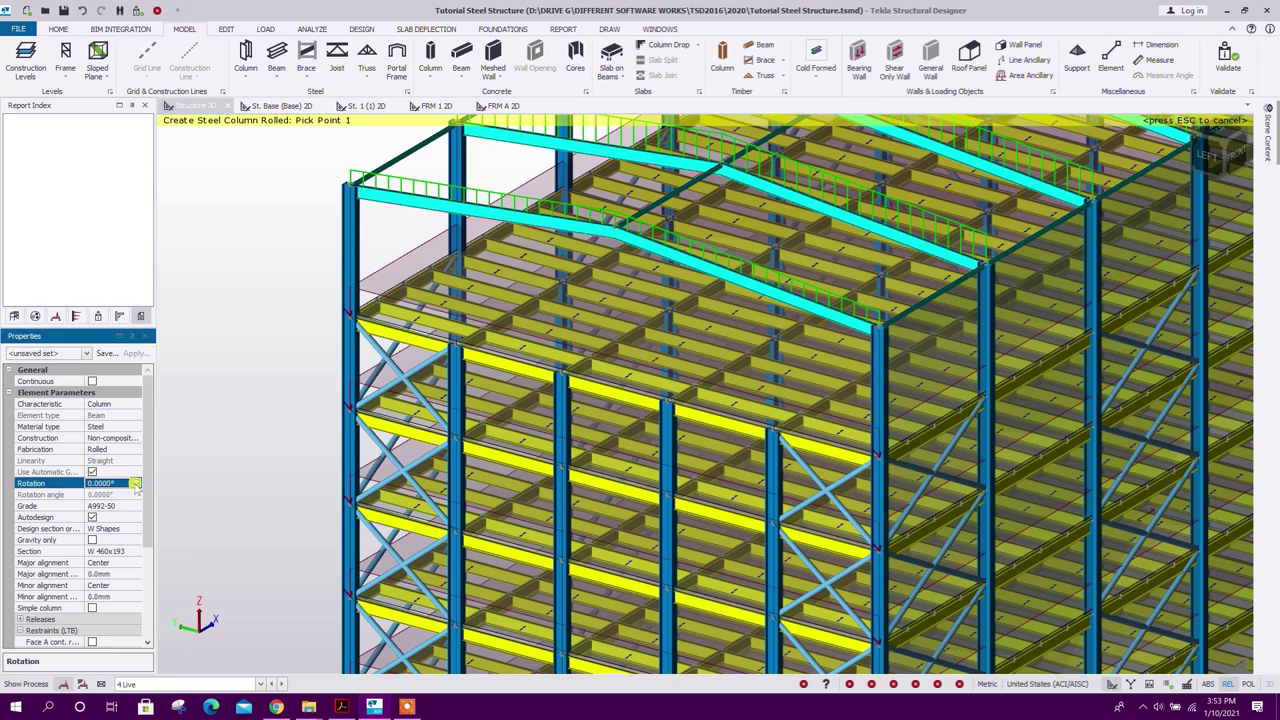
left_click(135, 484)
right_click_drag(464, 375, 418, 383)
left_click(417, 384)
scroll(421, 262, "up", 4)
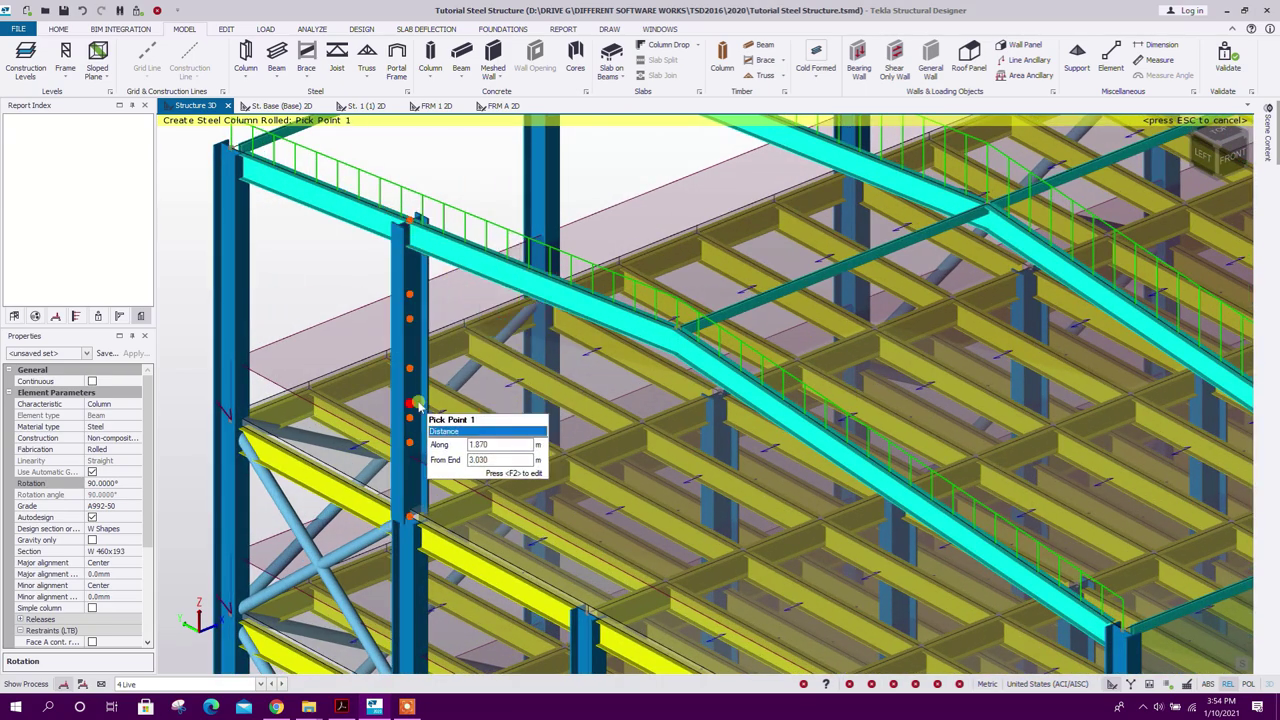
left_click(420, 410)
Step: Add a matching rolled steel column at grid A/2, from level St. 6 up to the end-frame rafter
scroll(386, 358, "down", 5)
scroll(590, 578, "down", 2)
right_click_drag(640, 444, 668, 434)
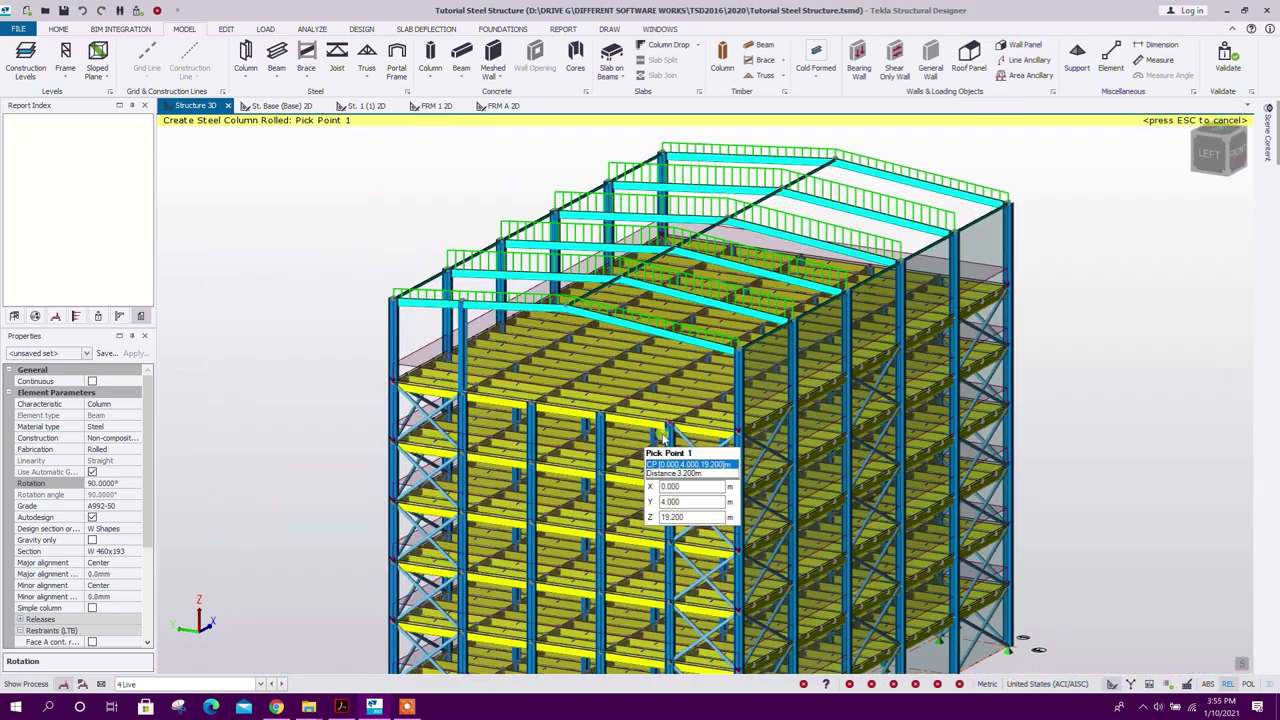
scroll(670, 430, "up", 4)
left_click(670, 412)
scroll(690, 408, "down", 3)
right_click_drag(908, 374, 1038, 328)
left_click(854, 155)
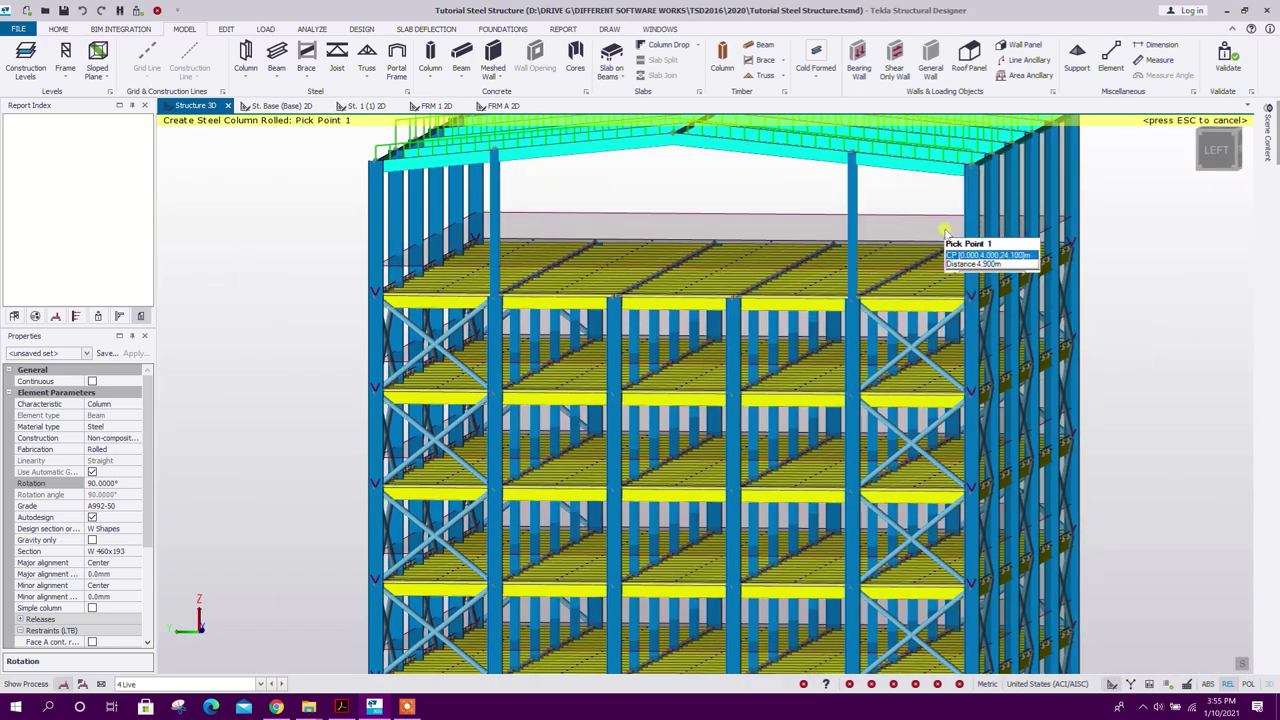
key("Escape")
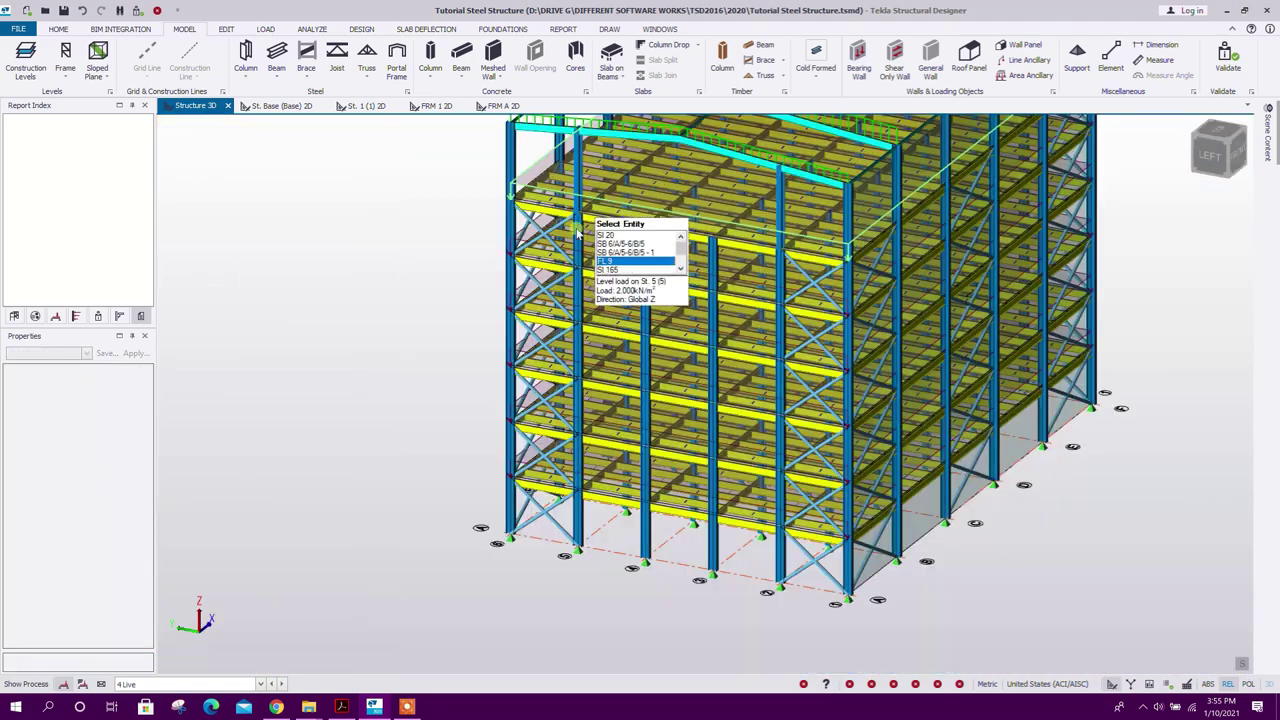
Step: Set the rotation of the lower columns at grids A/5 and A/2 to 90°
middle_click_drag(599, 409, 598, 433)
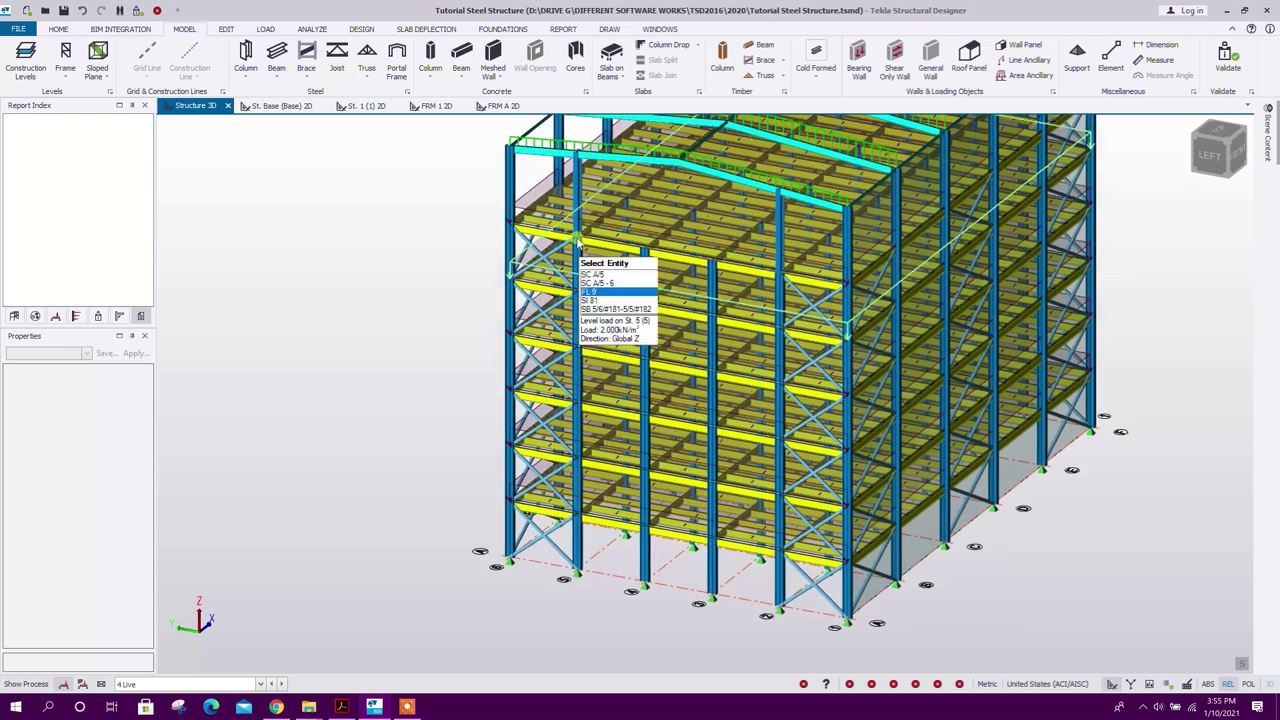
left_click(578, 548)
left_click(777, 585, "ctrl")
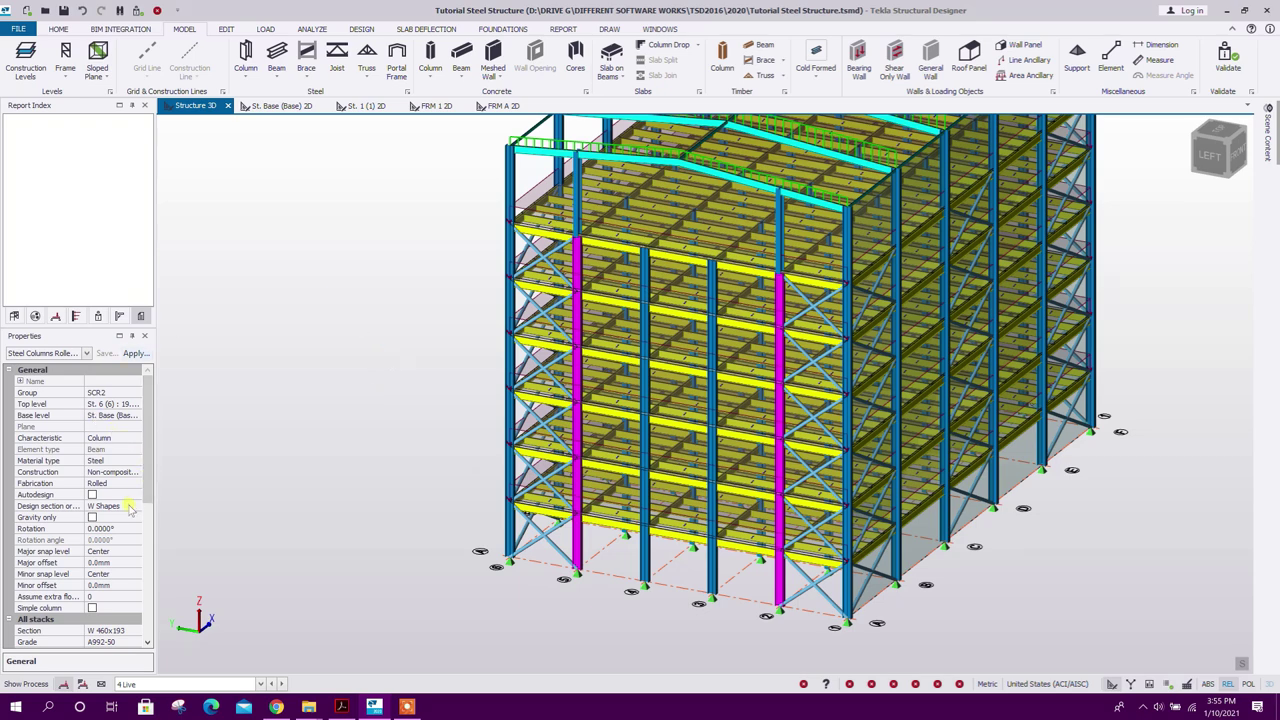
left_click(135, 528)
left_click(100, 551)
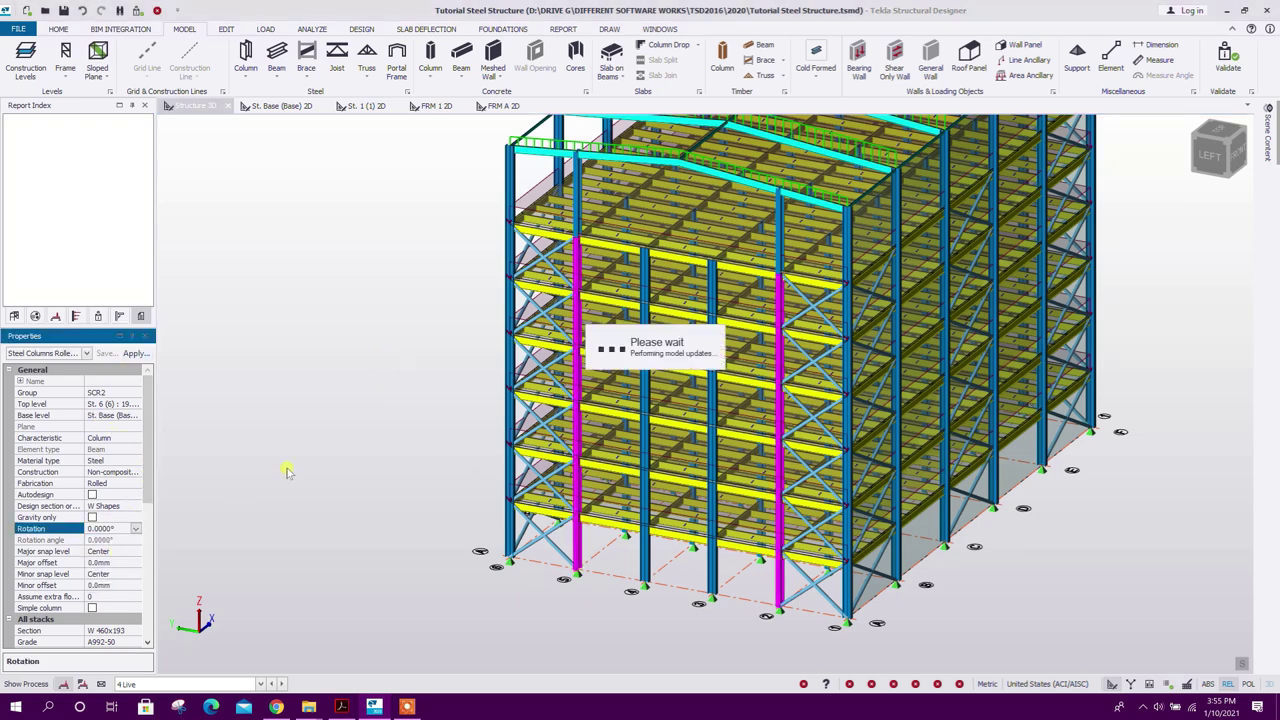
left_click(305, 448)
key("Escape")
Step: Copy the two upper gable columns at A/2 and A/5 to frame F, using base points A/1 and F/1 as reference
right_click_drag(917, 535, 850, 554)
left_click(534, 278)
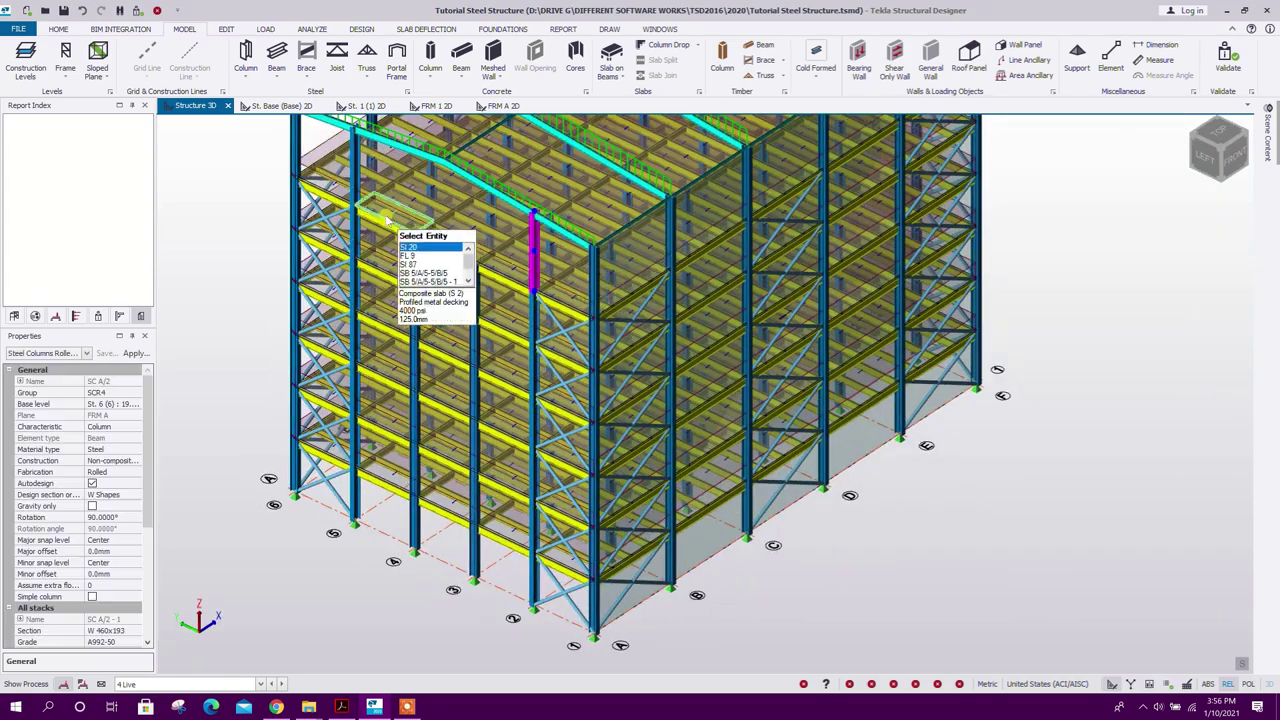
left_click(364, 212, "ctrl")
scroll(436, 455, "down", 2)
right_click_drag(824, 546, 791, 549)
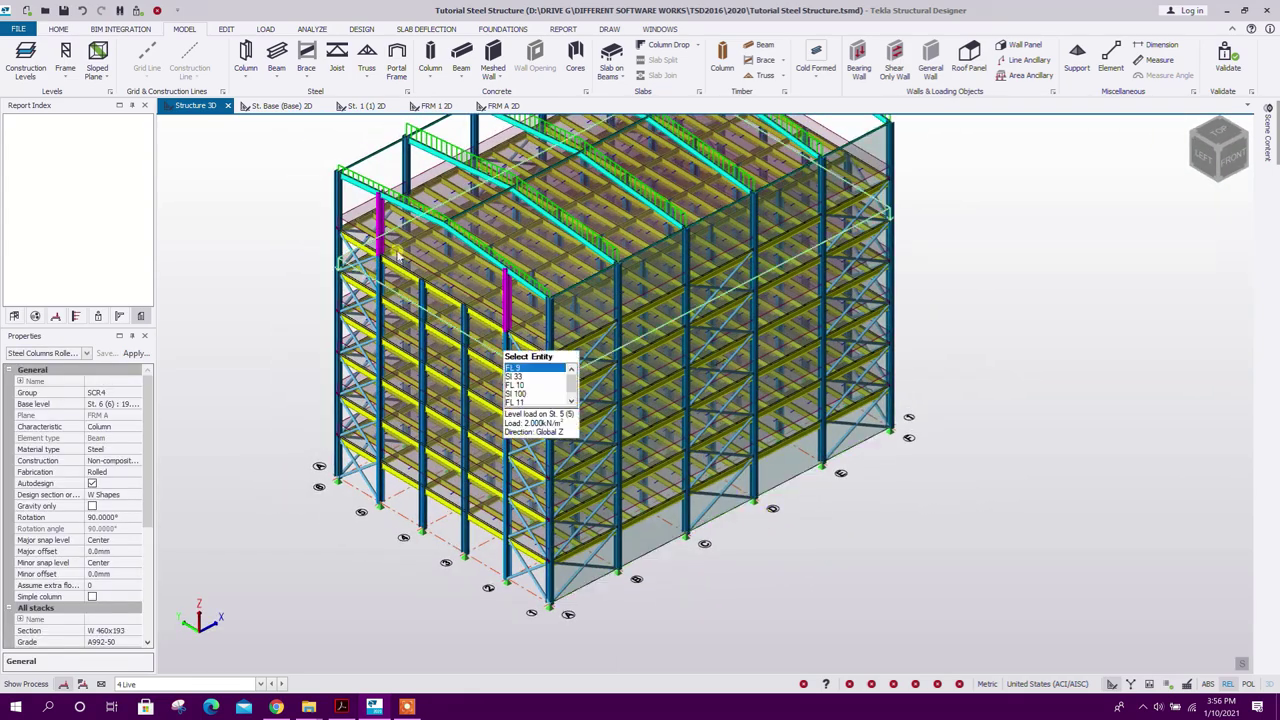
left_click(224, 29)
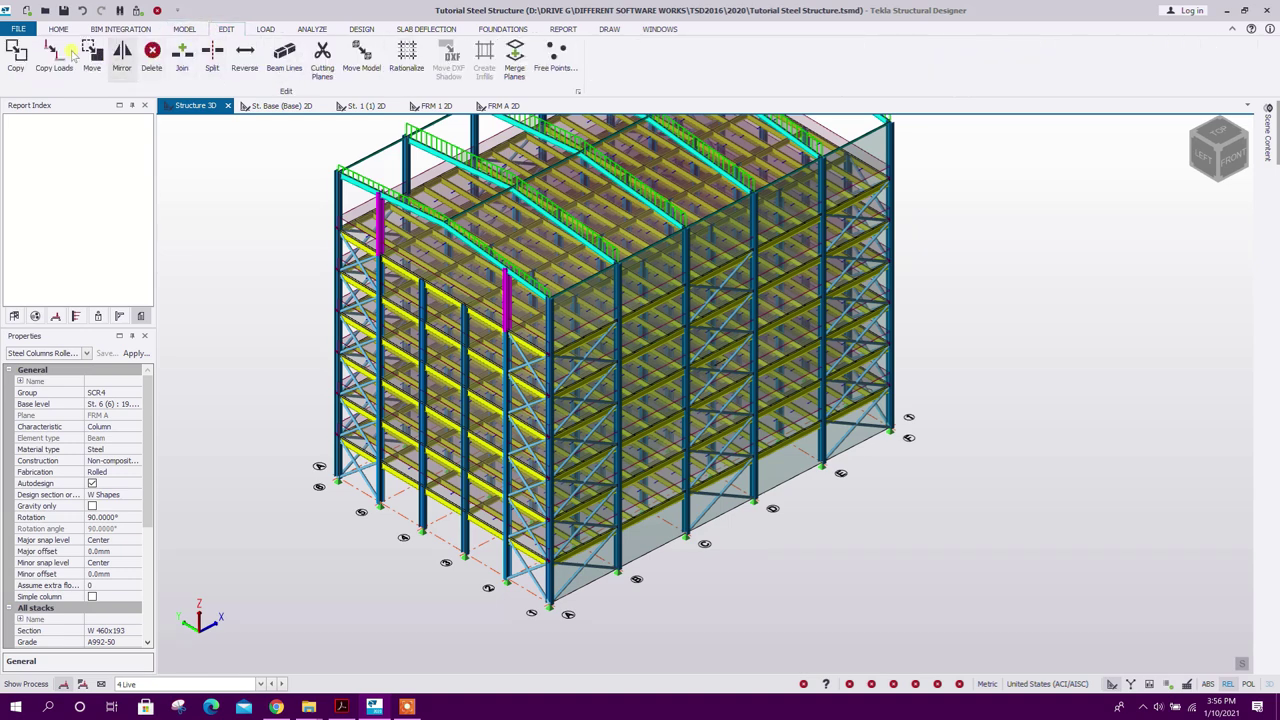
left_click(16, 55)
left_click(548, 602)
left_click(900, 437)
scroll(826, 482, "down", 3)
key("Escape")
Step: Set the rotation of the two lower columns beneath the copied gable columns on frame F to 90°
right_click_drag(808, 488, 868, 386)
scroll(868, 386, "up", 3)
scroll(868, 386, "up", 3)
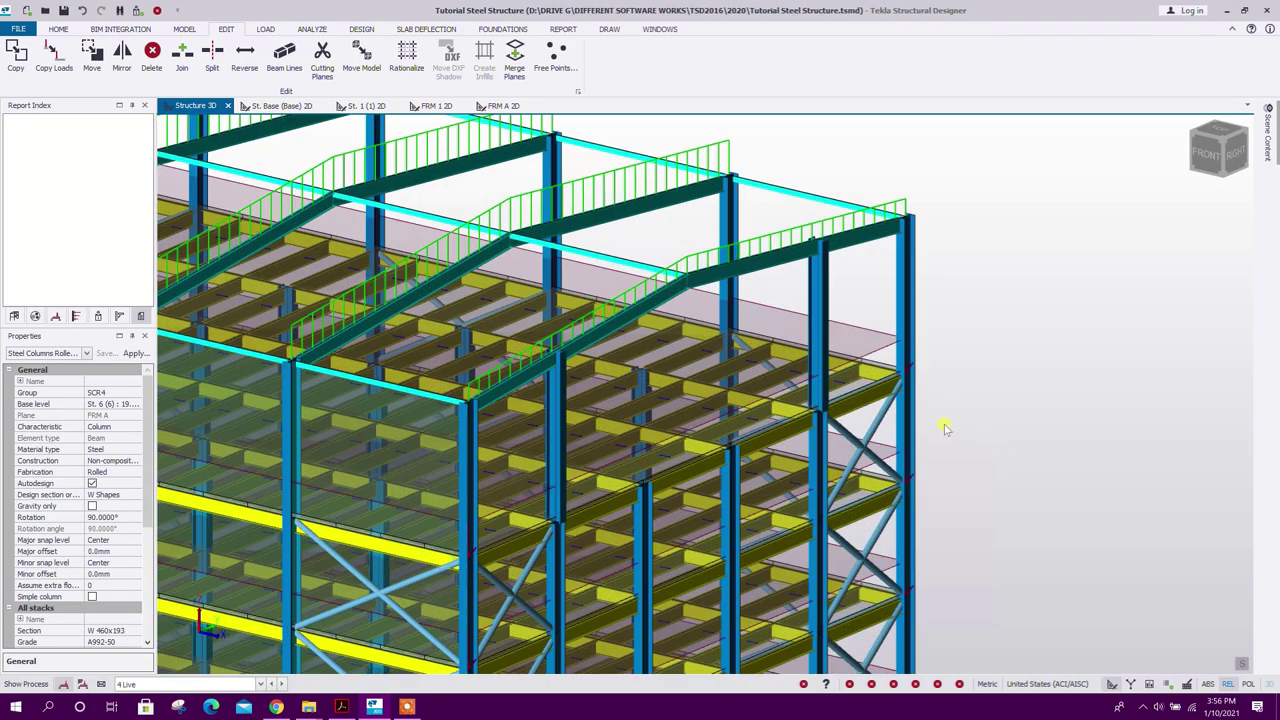
scroll(907, 425, "down", 2)
middle_click_drag(907, 425, 918, 288)
left_click(833, 357)
scroll(603, 425, "down", 4)
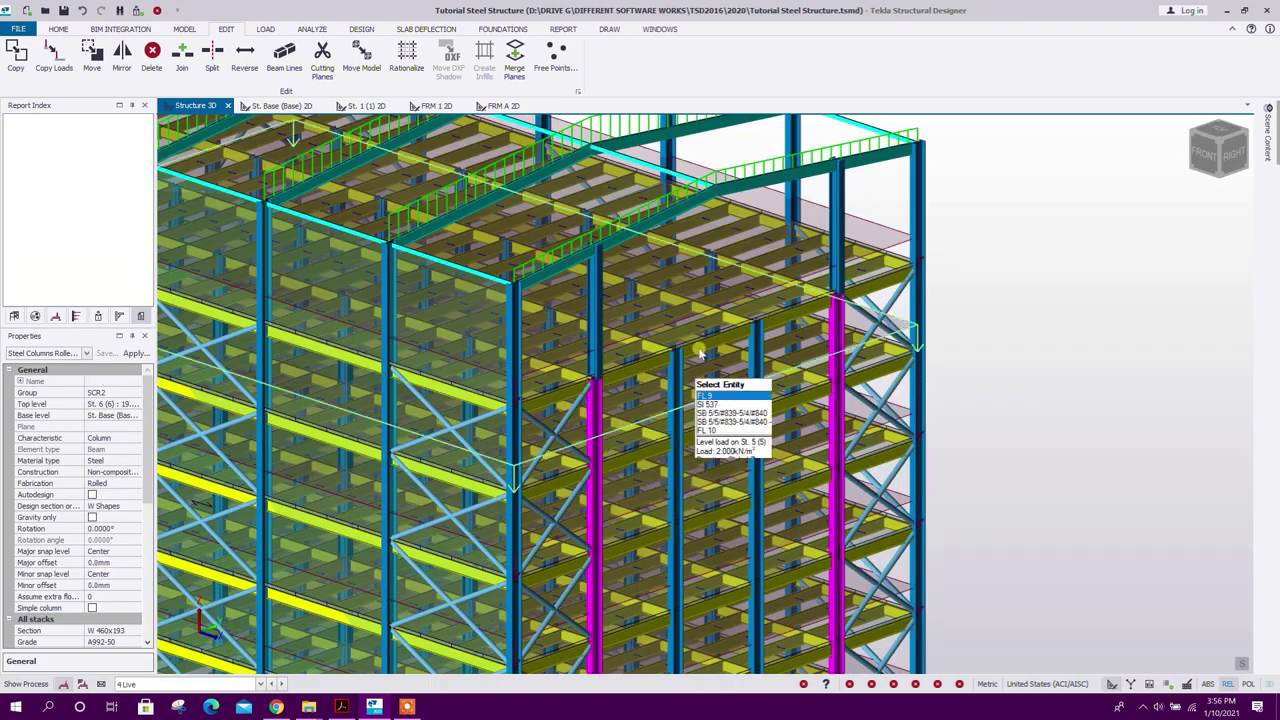
right_click(951, 414)
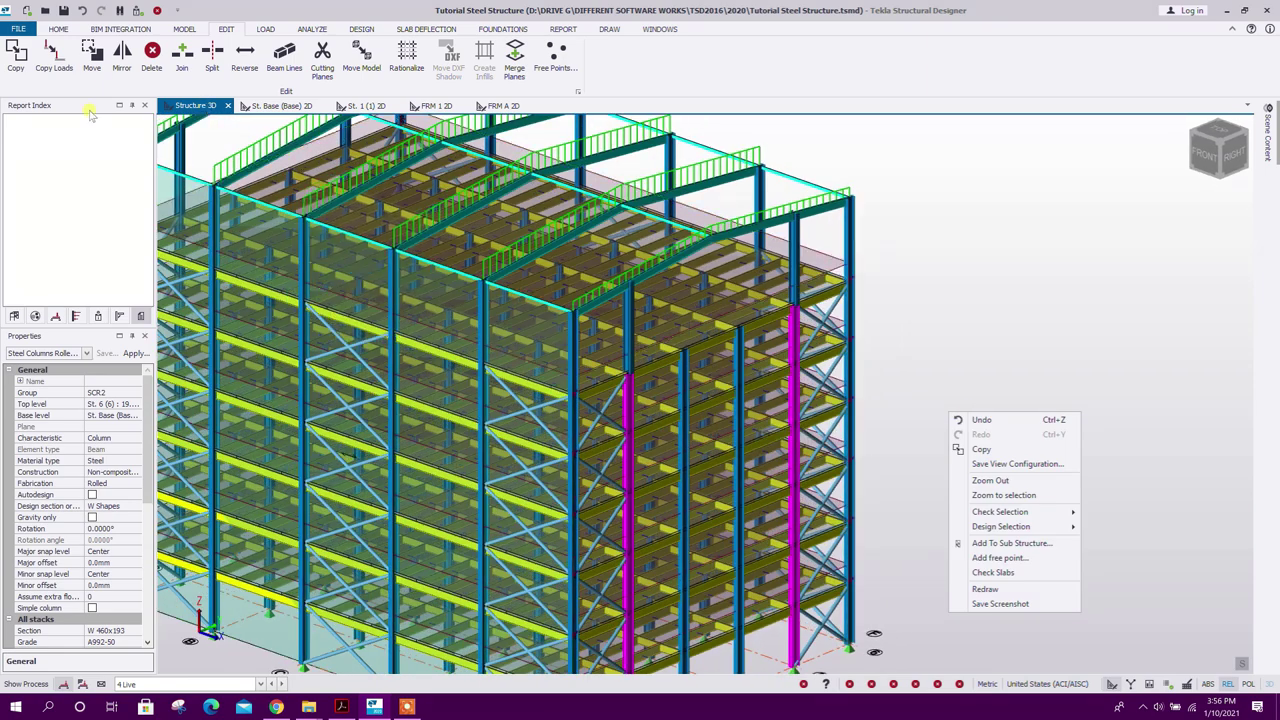
left_click(124, 528)
left_click(134, 529)
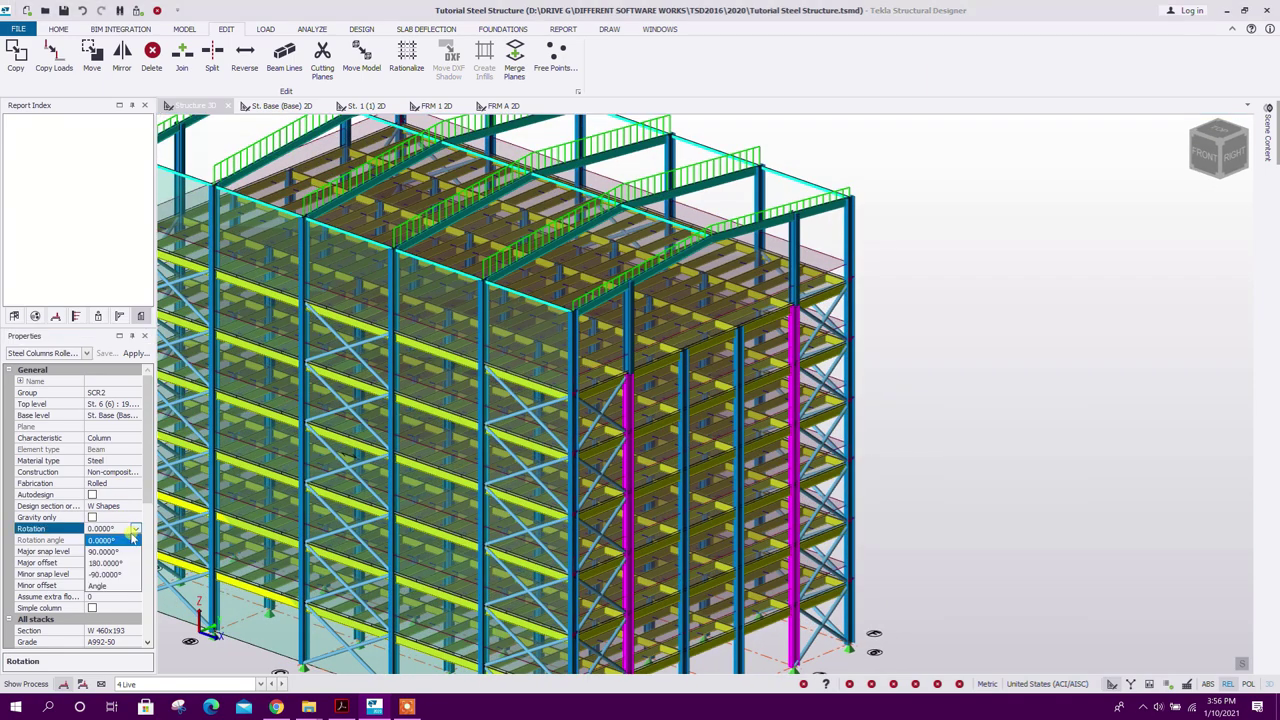
left_click(120, 552)
left_click(984, 288)
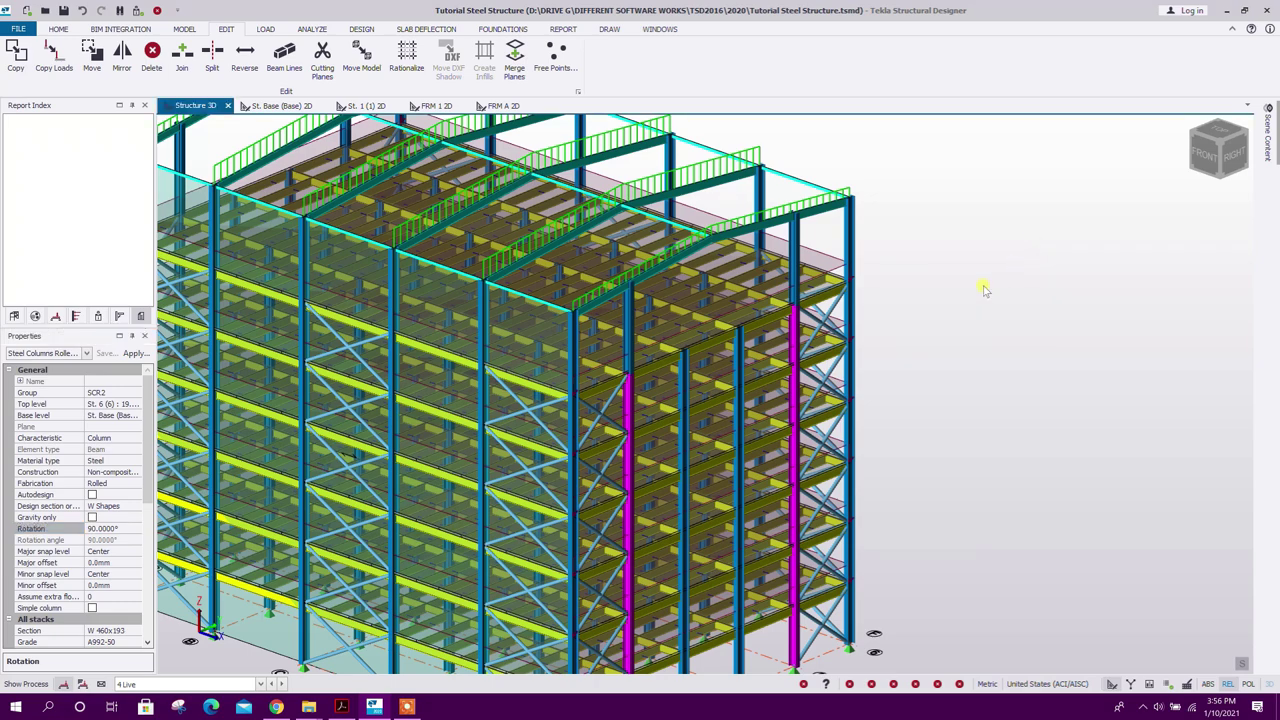
scroll(984, 288, "down", 3)
key("Escape")
Step: Create a wall panel over the frame F gable end, from the base corners up to the eaves and ridge
right_click_drag(968, 428, 949, 499)
left_click(186, 30)
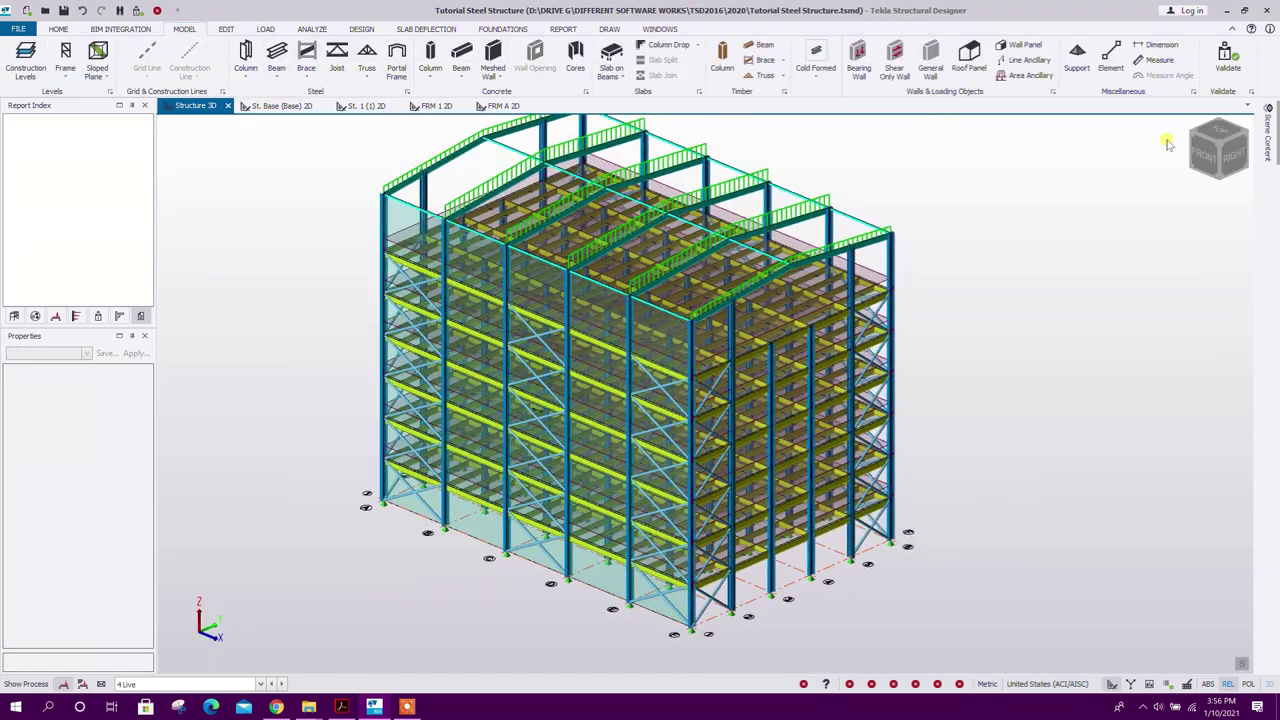
left_click(1010, 45)
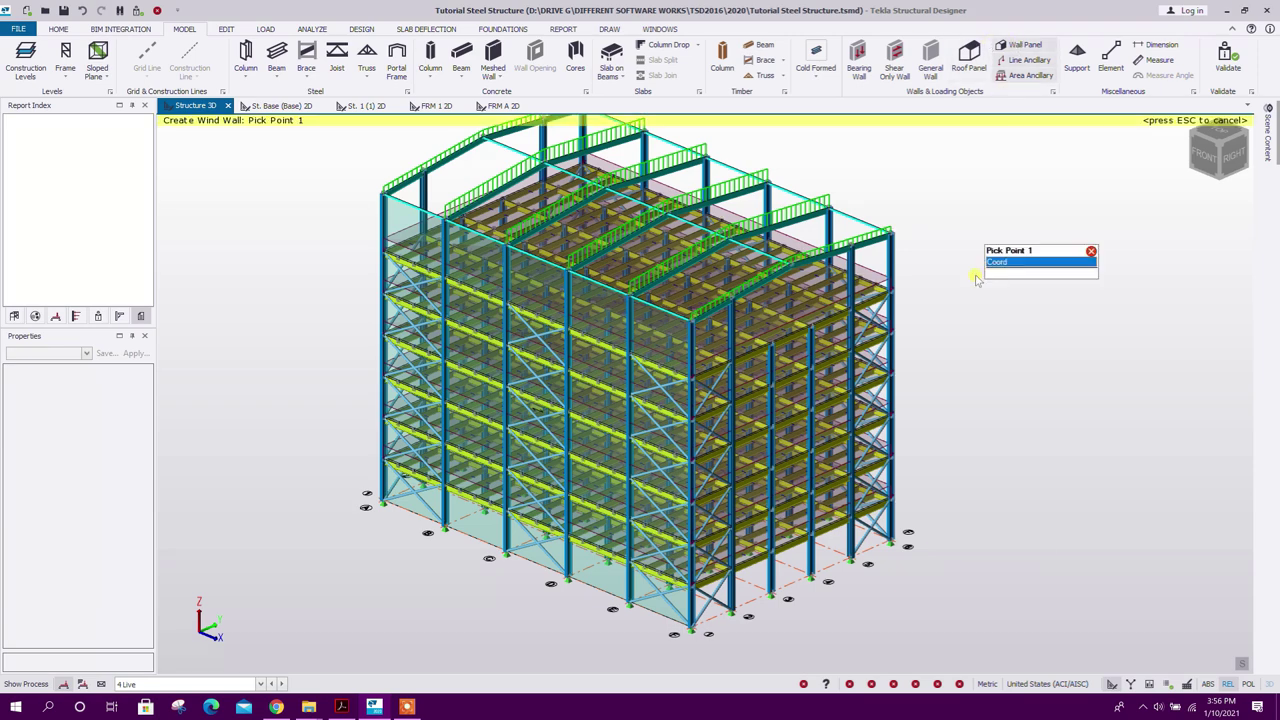
left_click(696, 628)
left_click(890, 543)
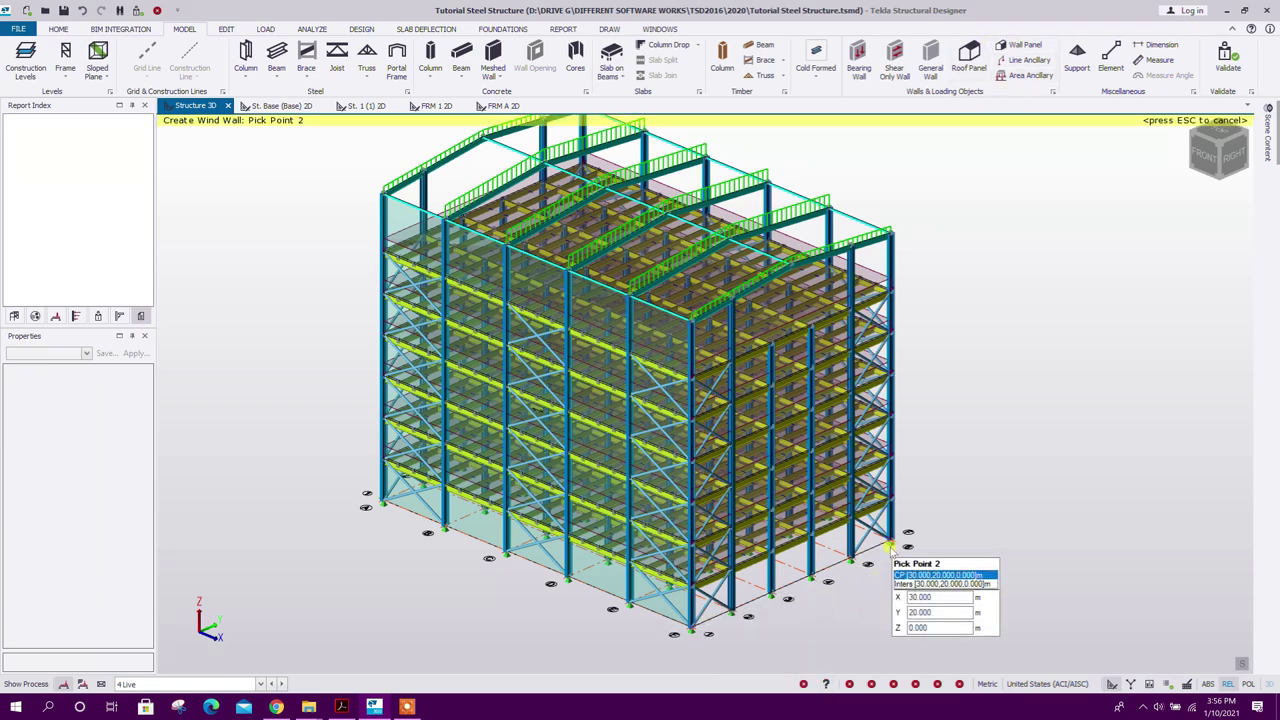
left_click(886, 245)
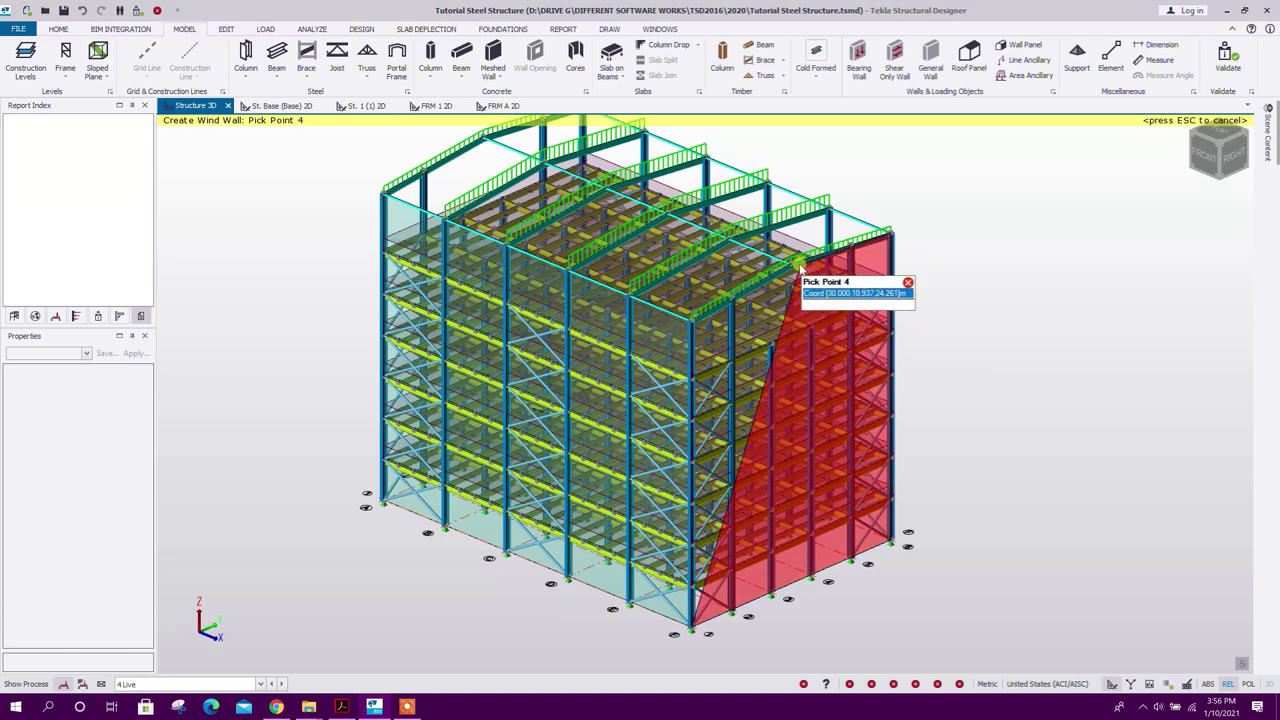
scroll(793, 270, "up", 3)
left_click(793, 270)
left_click(604, 376)
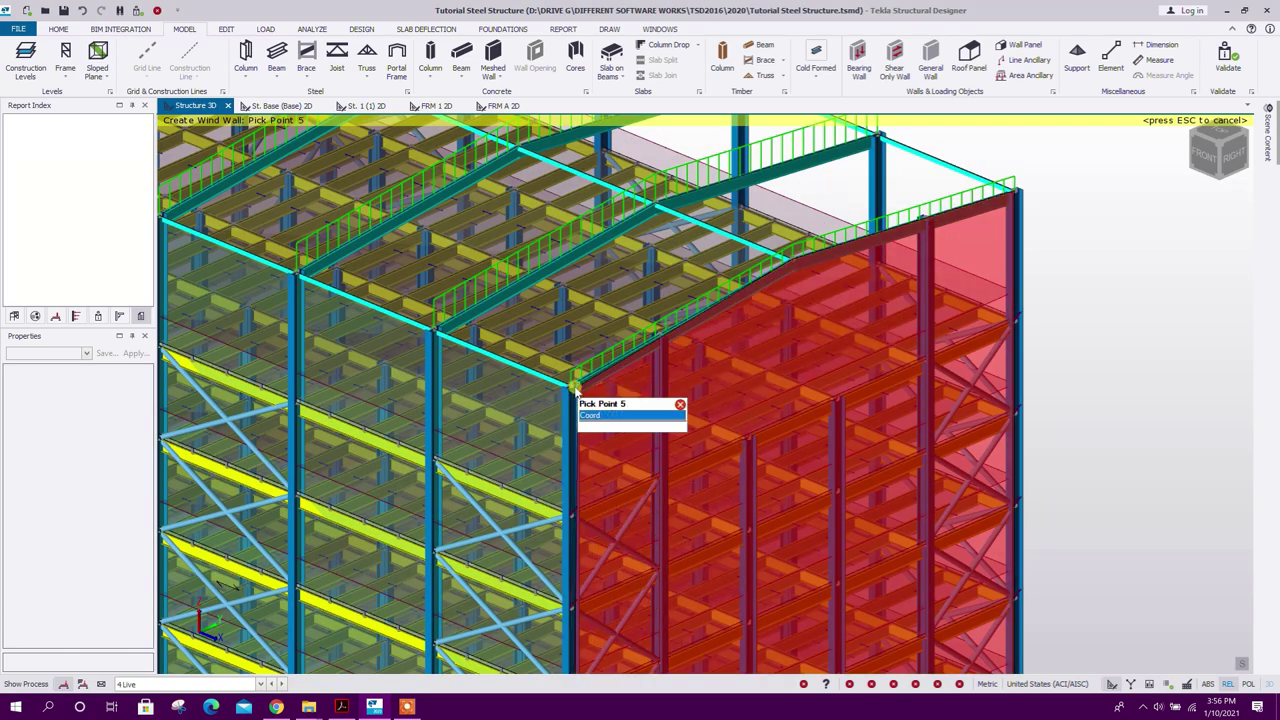
scroll(600, 395, "up", 2)
key("Return")
scroll(625, 388, "down", 6)
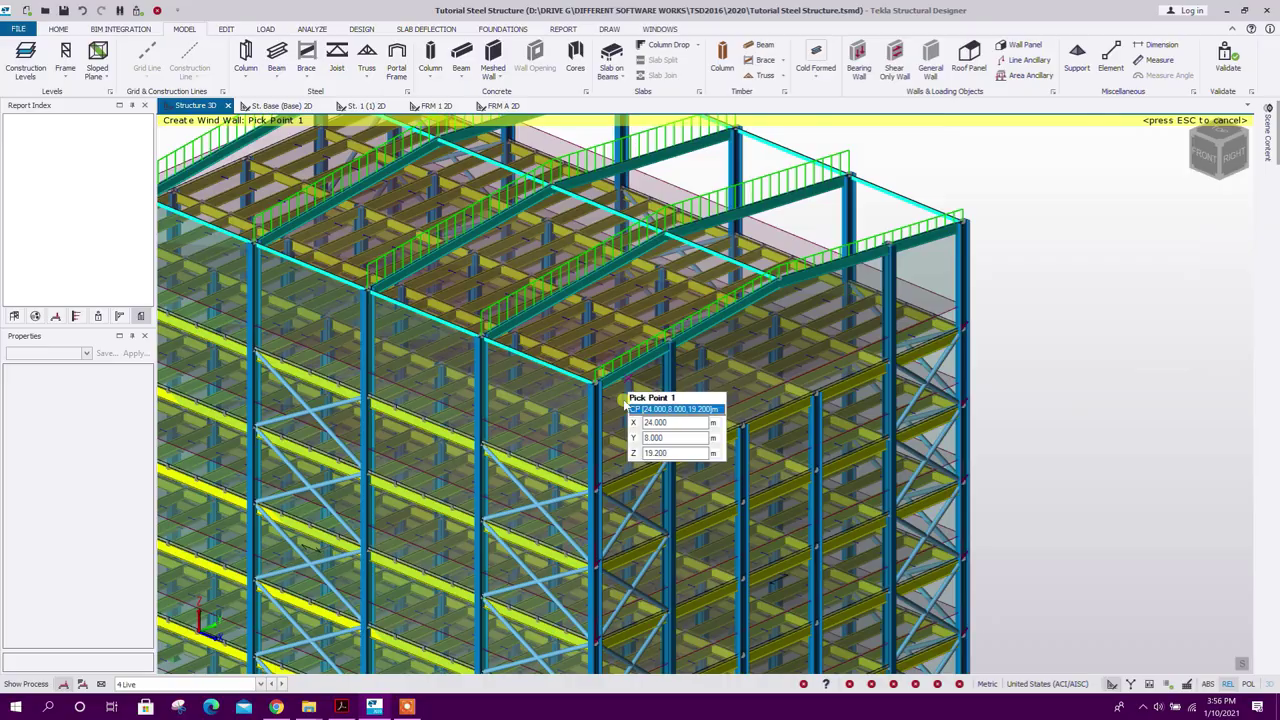
Step: Create a wall panel over the full long side face along grid line 6, from the base up to the eaves
right_click_drag(930, 455, 505, 425)
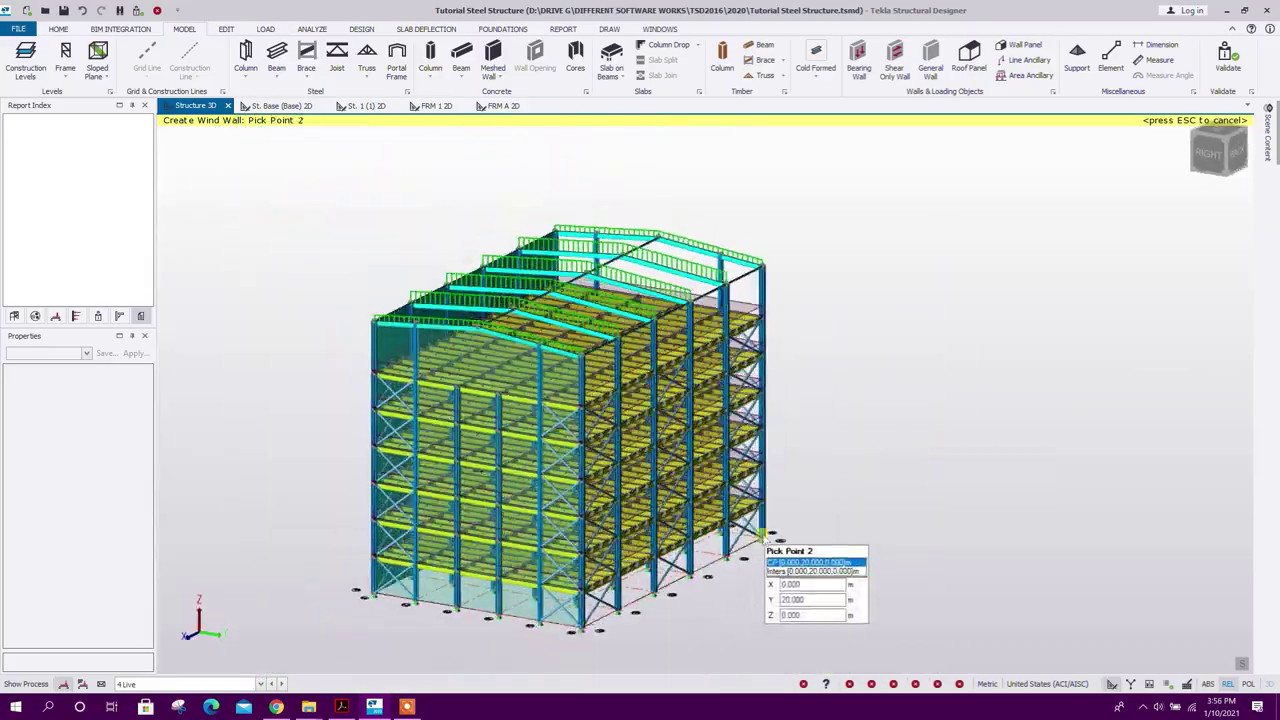
left_click(1080, 586)
left_click(1086, 263)
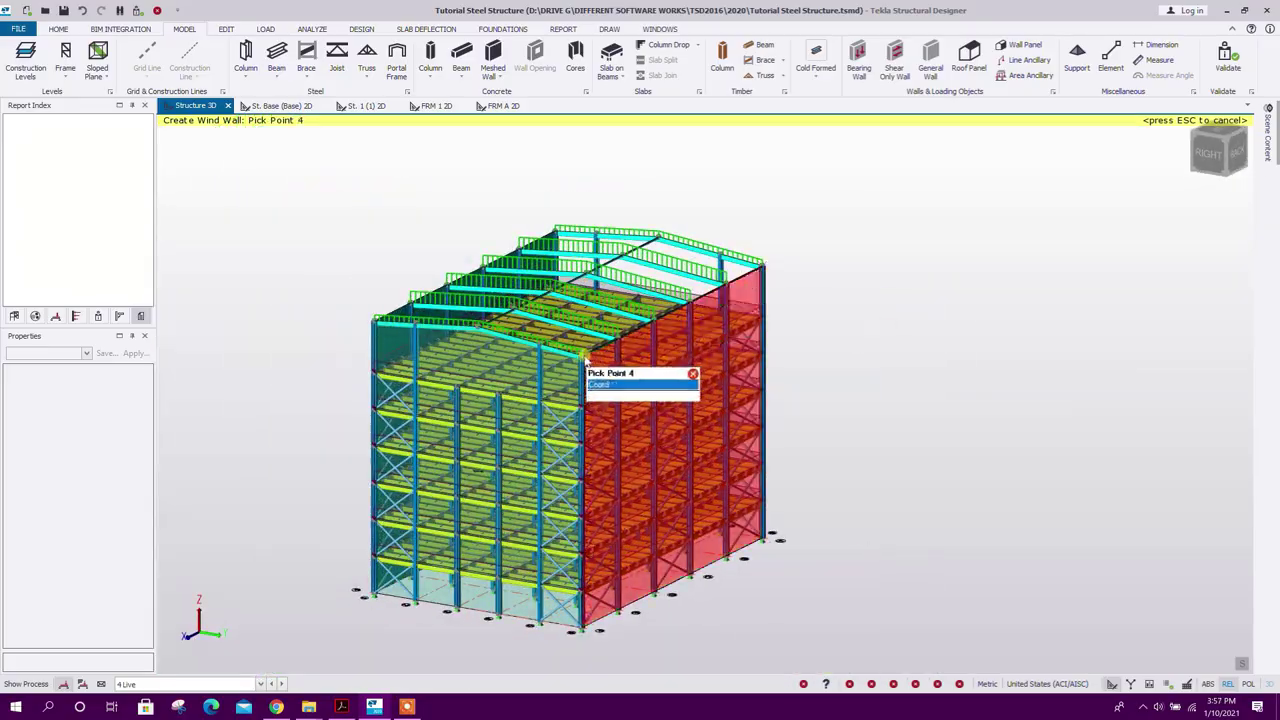
scroll(586, 360, "up", 4)
scroll(681, 405, "down", 3)
left_click(755, 200)
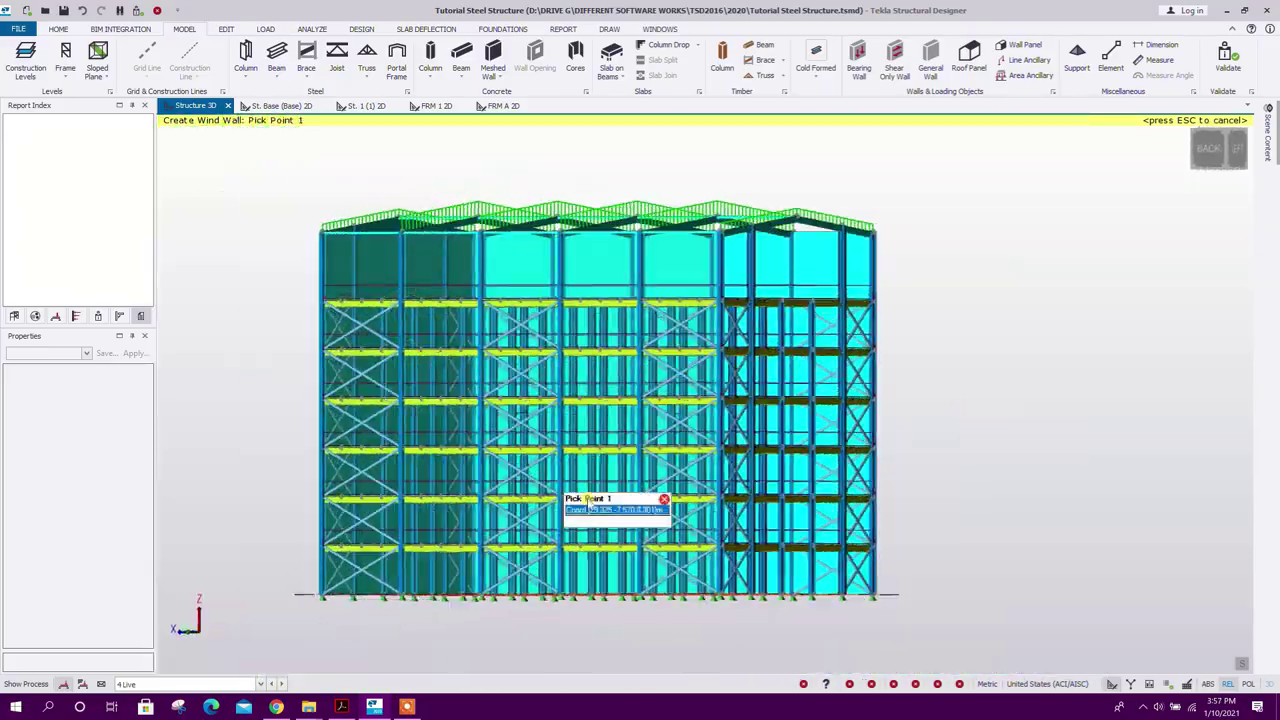
Step: Create a wall panel over the remaining open gable end on frame A, from the base corners up to the eaves and ridge
left_click(891, 597)
left_click(875, 592)
left_click(874, 231)
scroll(832, 243, "up", 4)
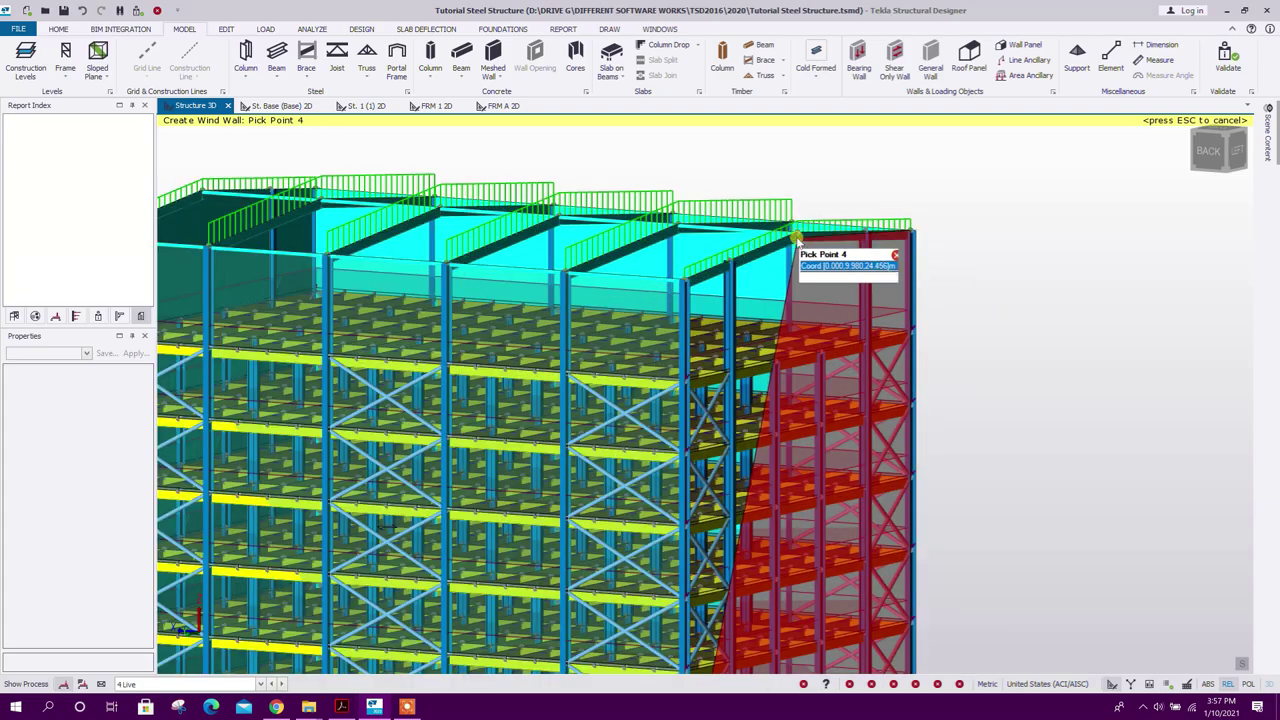
right_click_drag(797, 238, 782, 238)
left_click(813, 245)
left_click(719, 300)
right_click_drag(719, 300, 730, 235)
scroll(919, 250, "down", 4)
left_click(757, 558)
right_click_drag(943, 383, 333, 388)
middle_click_drag(333, 387, 940, 262)
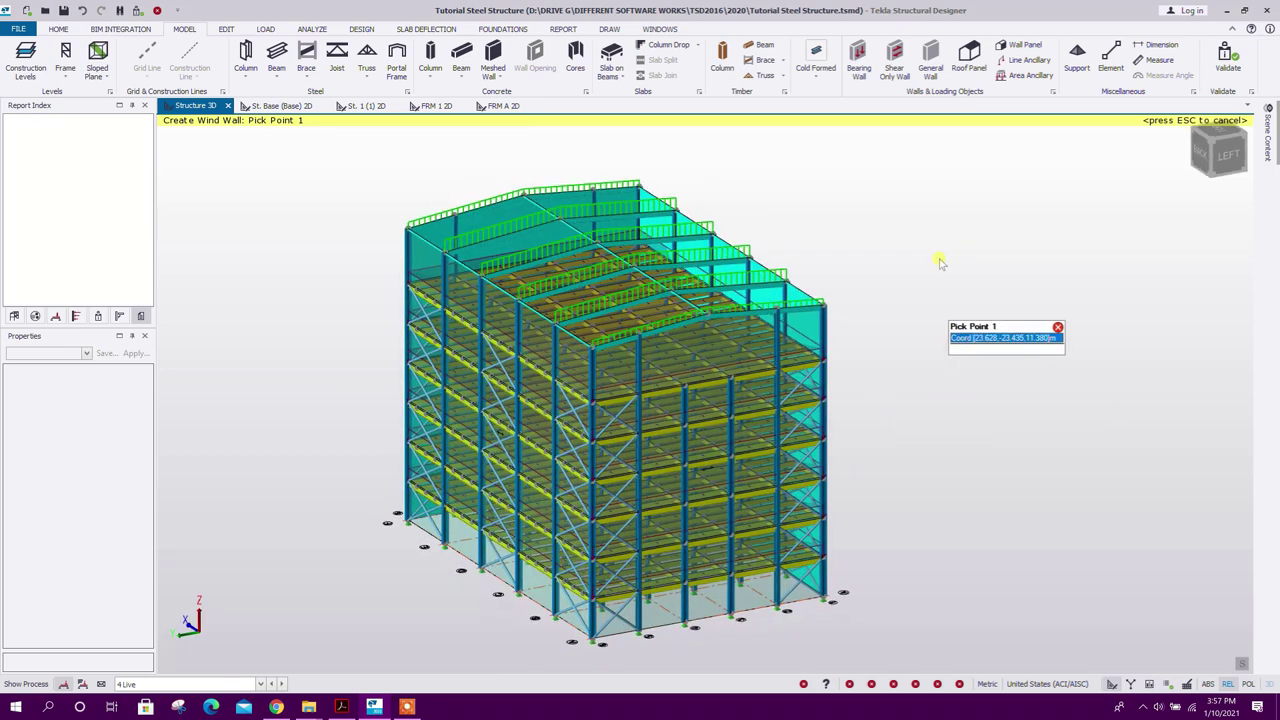
Step: Create a roof panel over the first roof slope, from the eaves to the ridge along the building's full length
left_click(969, 57)
scroll(467, 221, "up", 2)
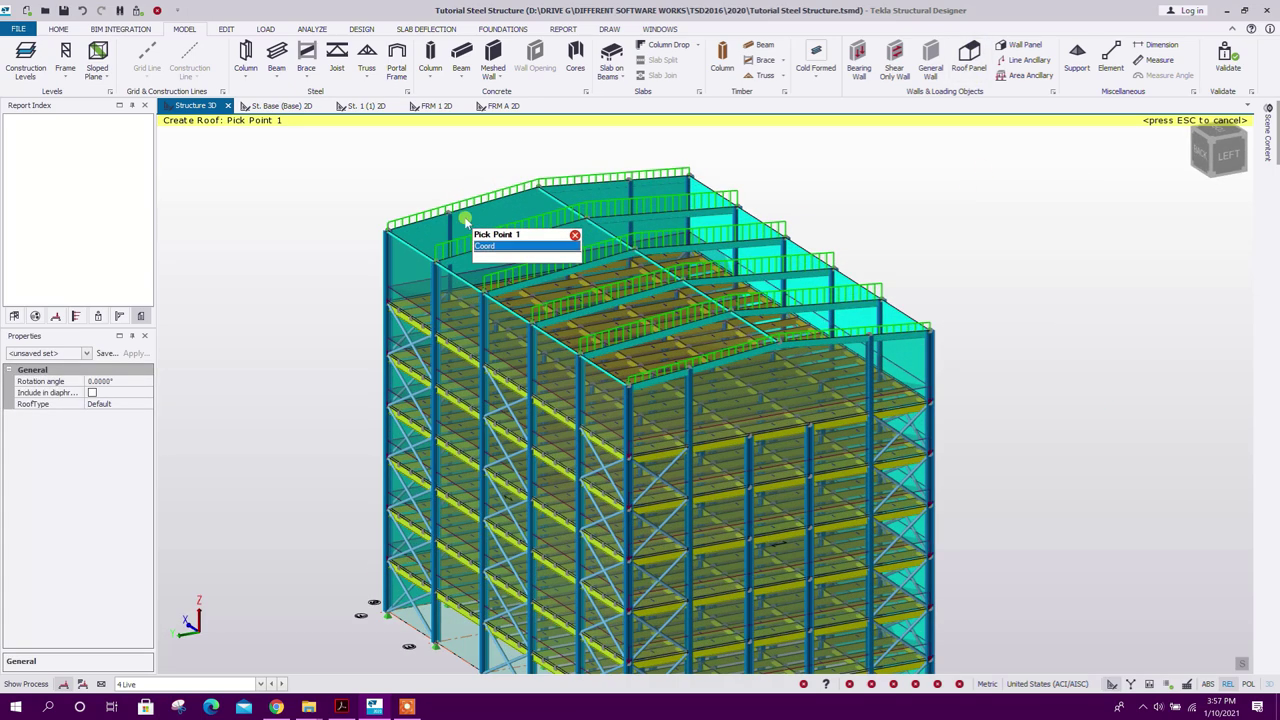
left_click(389, 232)
scroll(624, 402, "up", 4)
middle_click_drag(627, 403, 655, 300)
left_click(678, 226)
left_click(912, 174)
middle_click_drag(722, 185, 835, 385)
left_click(585, 306)
scroll(557, 248, "down", 4)
middle_click_drag(557, 248, 845, 292)
Step: Create a second roof panel over the opposite slope, between the ridge and eaves corners of both gables
left_click(571, 328)
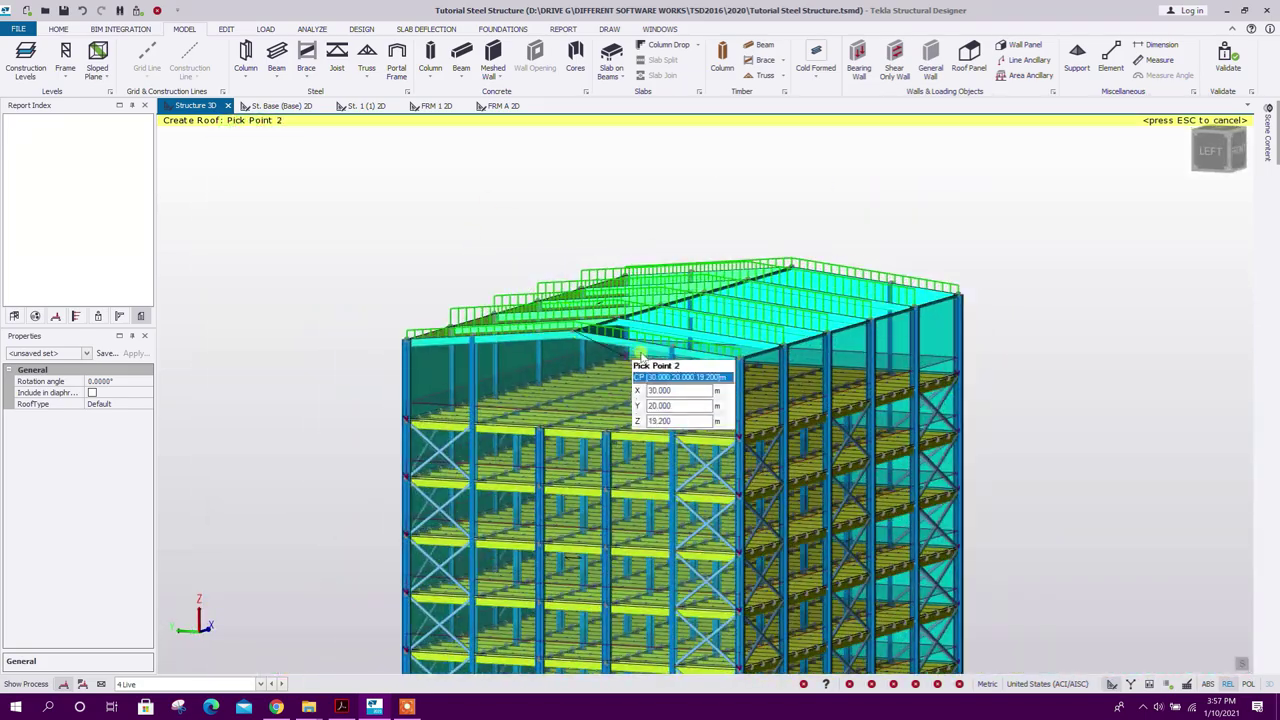
left_click(743, 362)
scroll(748, 368, "up", 3)
middle_click_drag(748, 370, 877, 305)
left_click(1034, 281)
middle_click_drag(1072, 252, 814, 351)
middle_click_drag(814, 351, 684, 420)
left_click(718, 314)
key("Return")
middle_click_drag(740, 505, 893, 448)
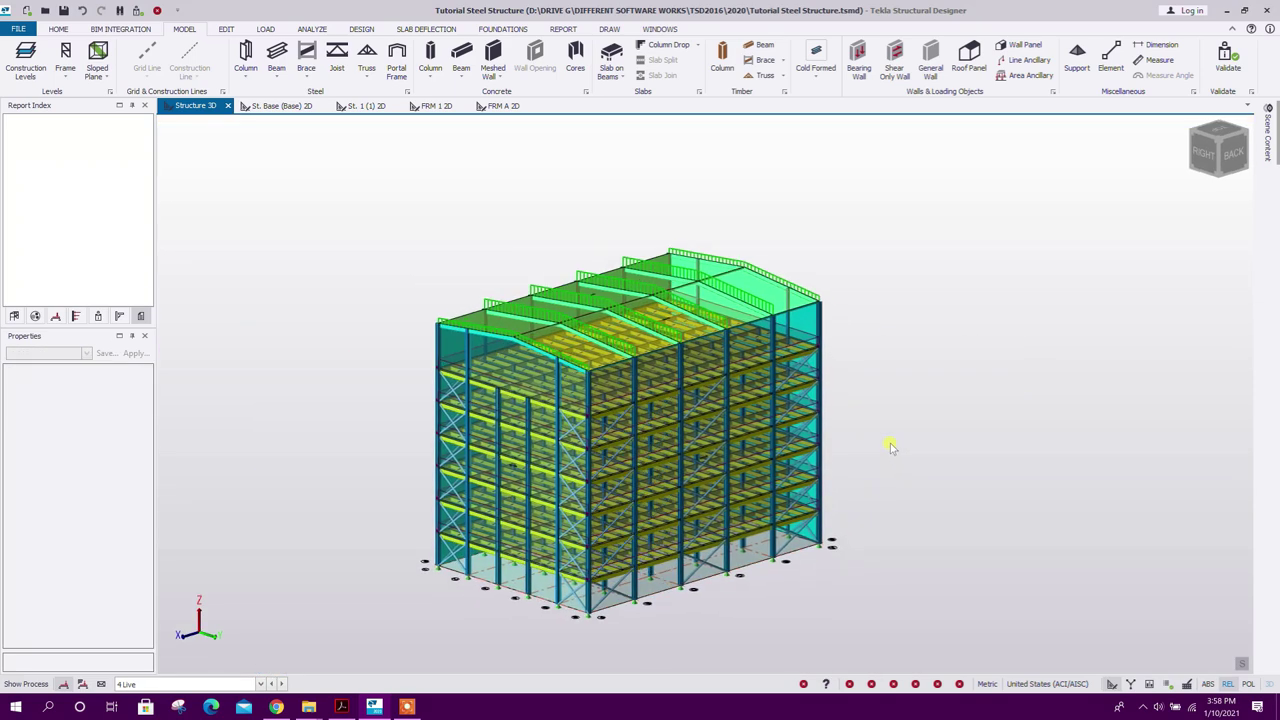
Step: Start the wind wizard with the ASCE/SEI 7-10 Directional Procedure Part 1 for rigid buildings of all heights and accept the calculated building geometry
left_click(265, 29)
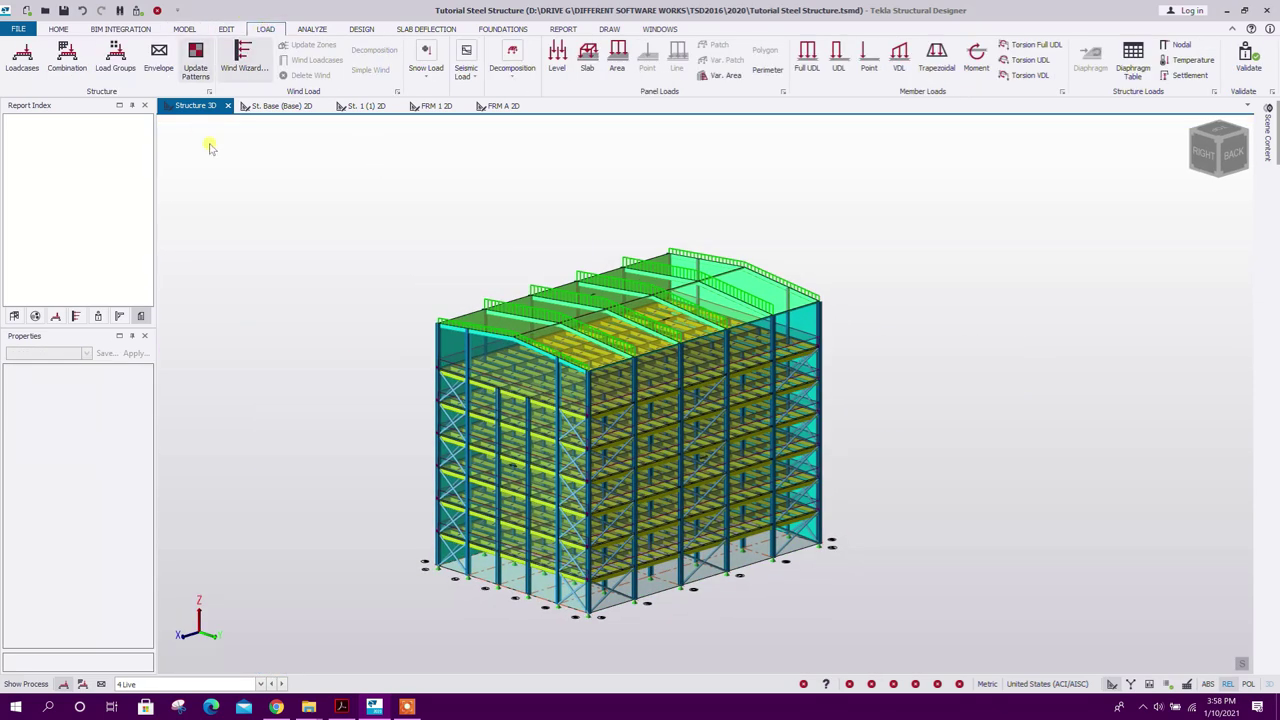
left_click(244, 68)
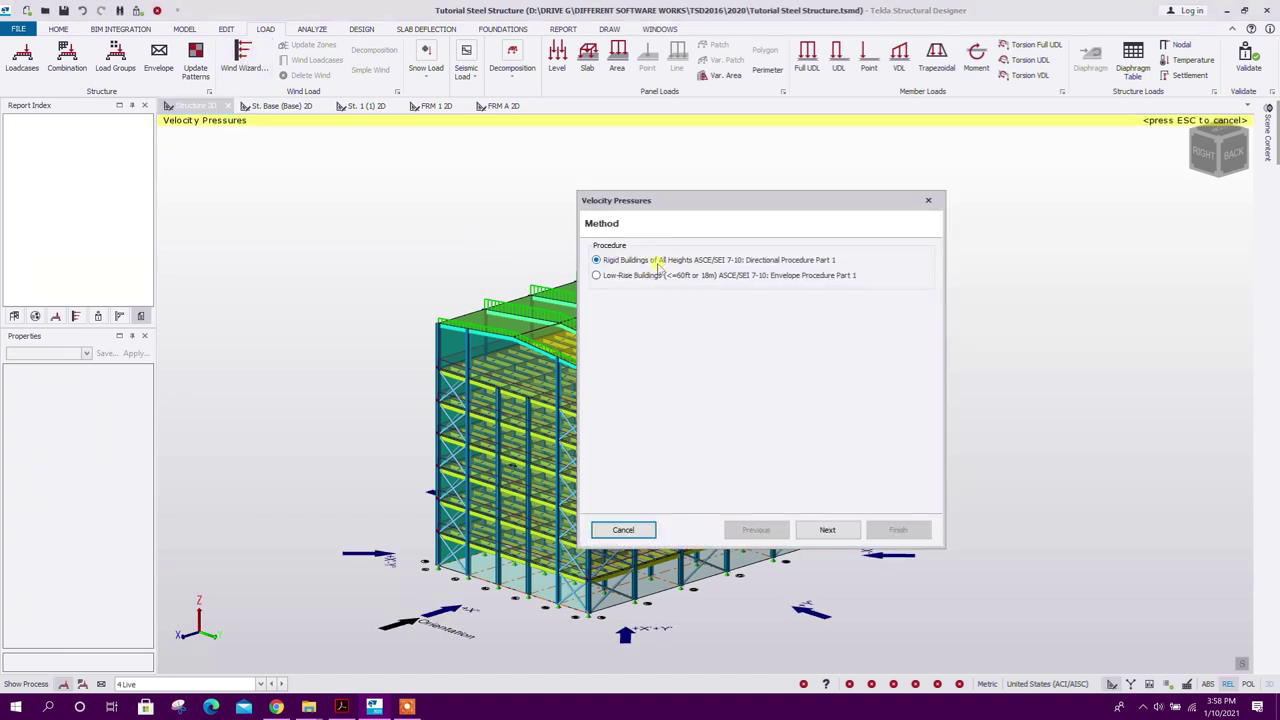
left_click(828, 530)
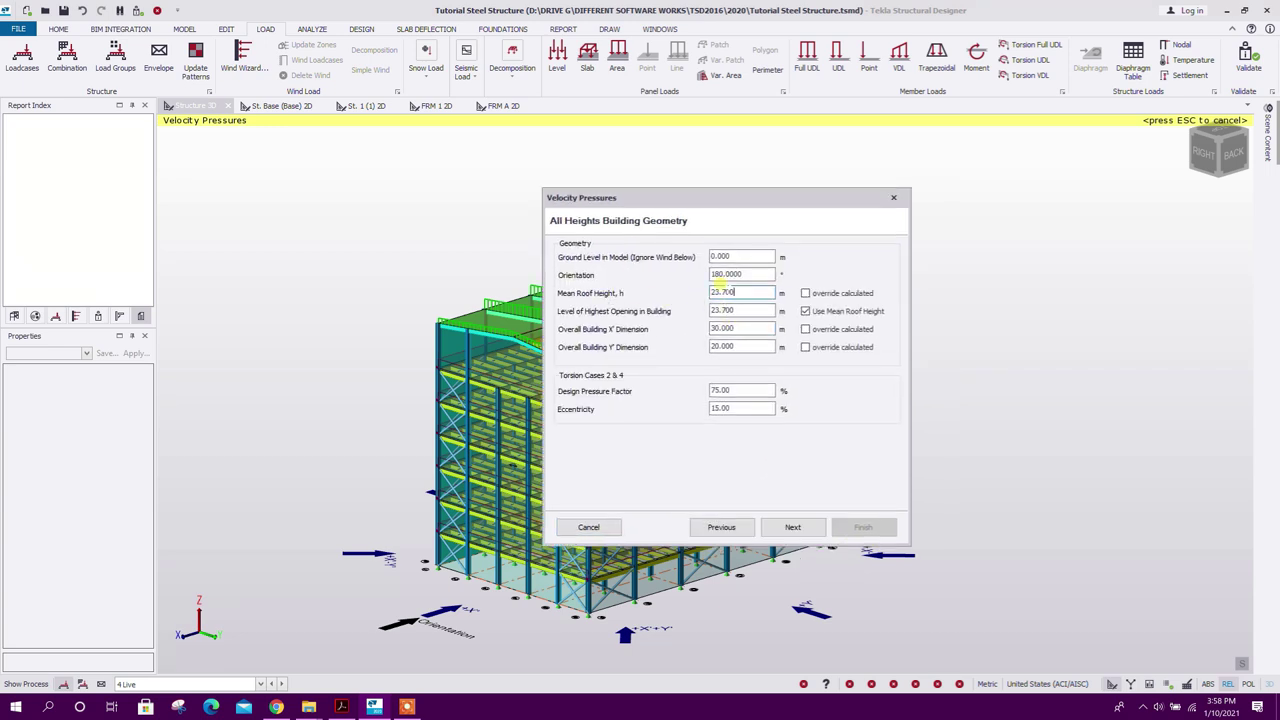
left_click(745, 308)
left_click_drag(739, 310, 650, 311)
left_click(741, 328)
left_click(755, 345)
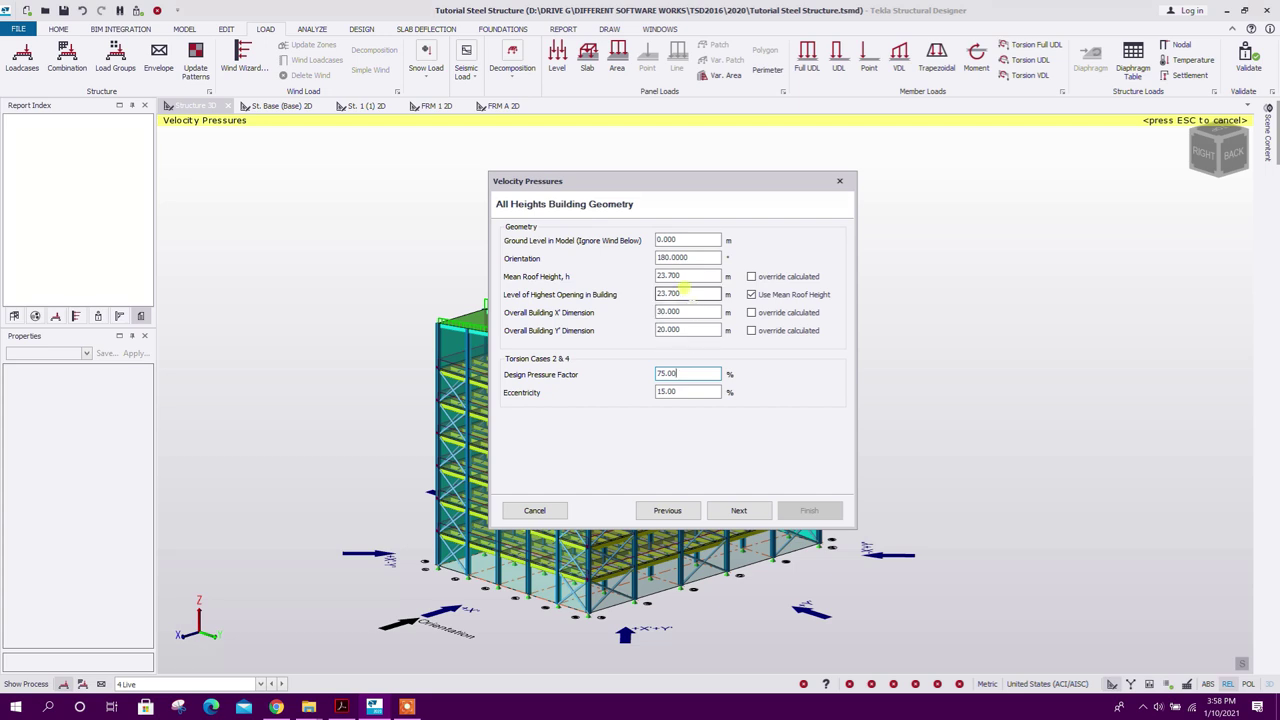
left_click(688, 292)
left_click(738, 510)
Step: Set the basic wind speed to 42 m/s, the enclosure to Enclosed and the ground elevation above sea level to 1.5 m, and calculate the results
left_click_drag(651, 238, 558, 249)
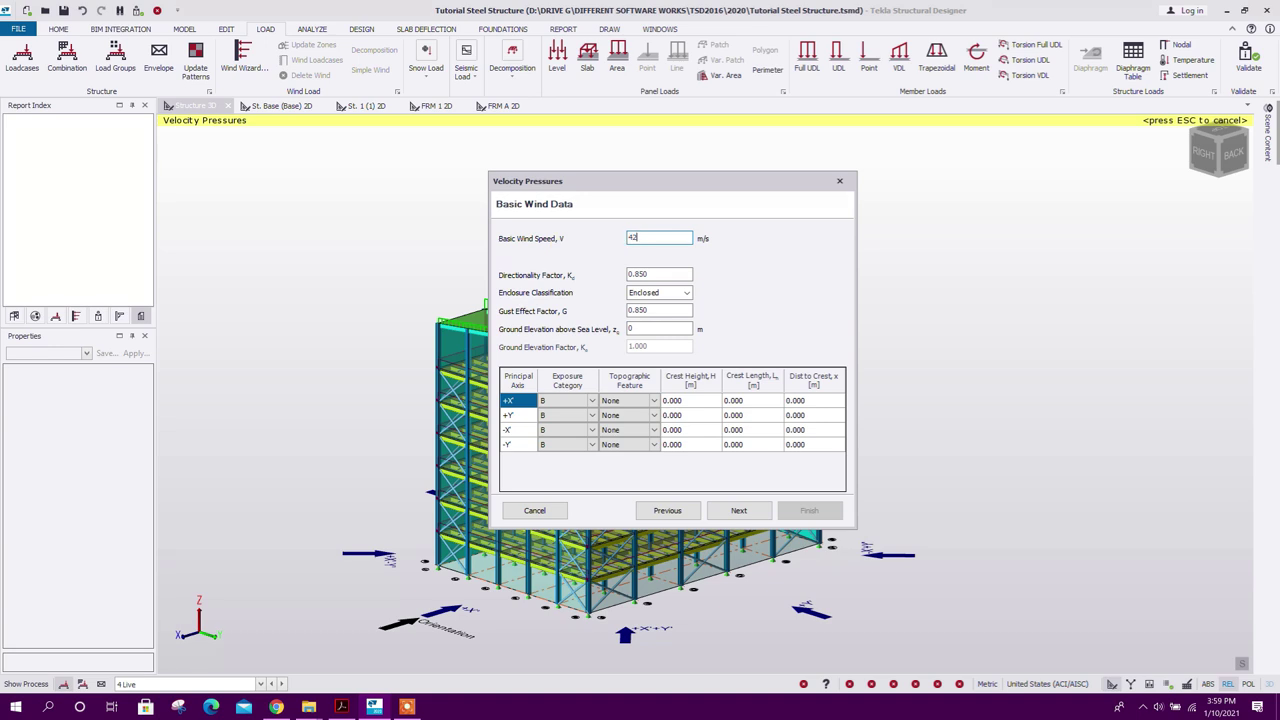
key("Tab")
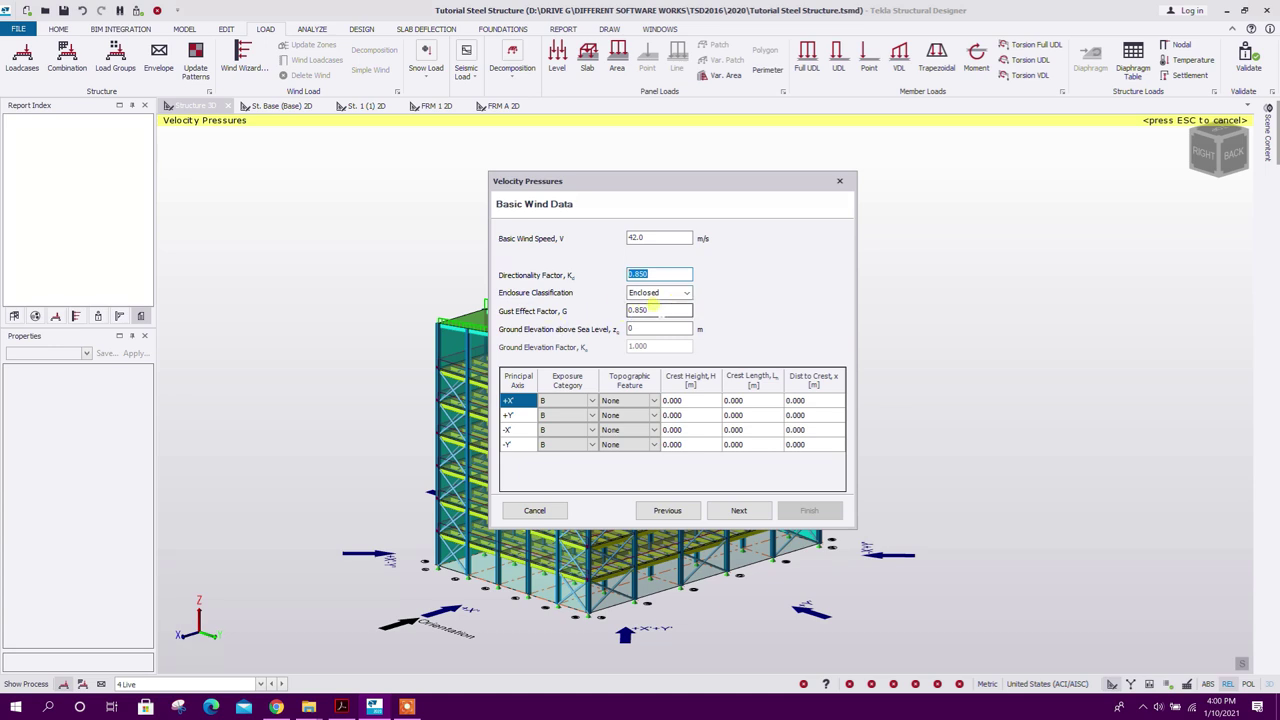
left_click(672, 294)
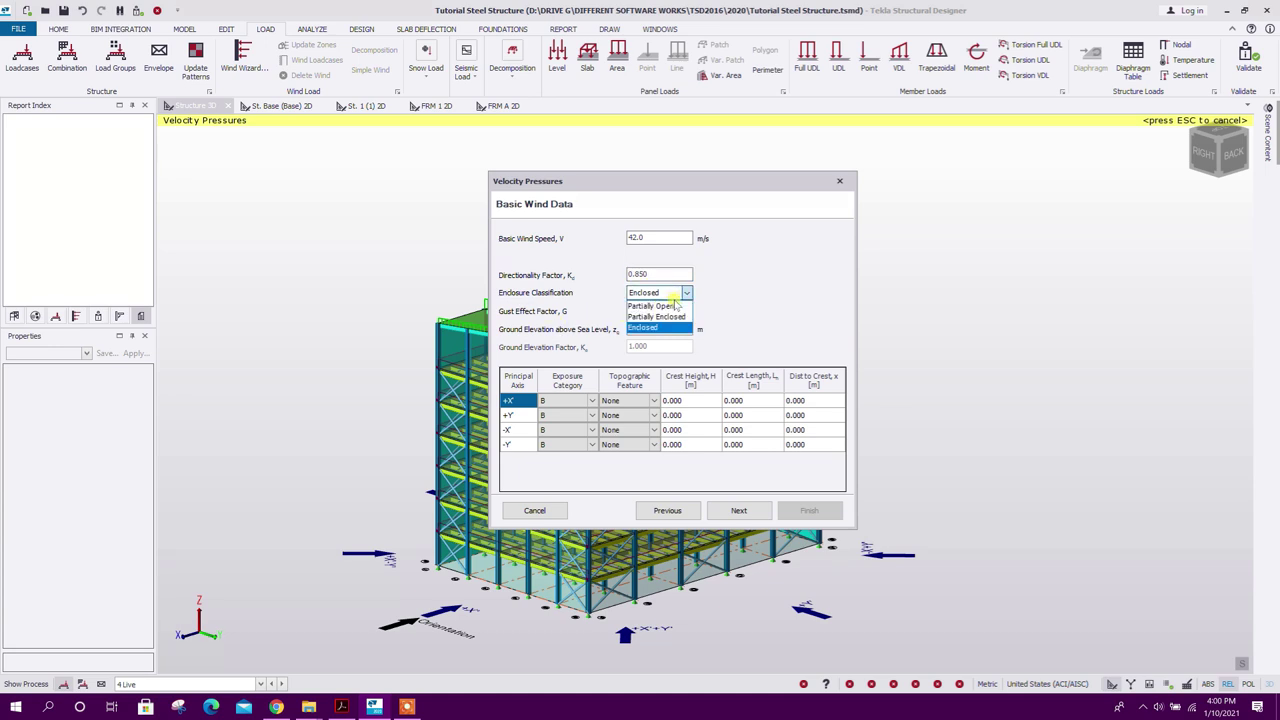
left_click(682, 327)
left_click(641, 330)
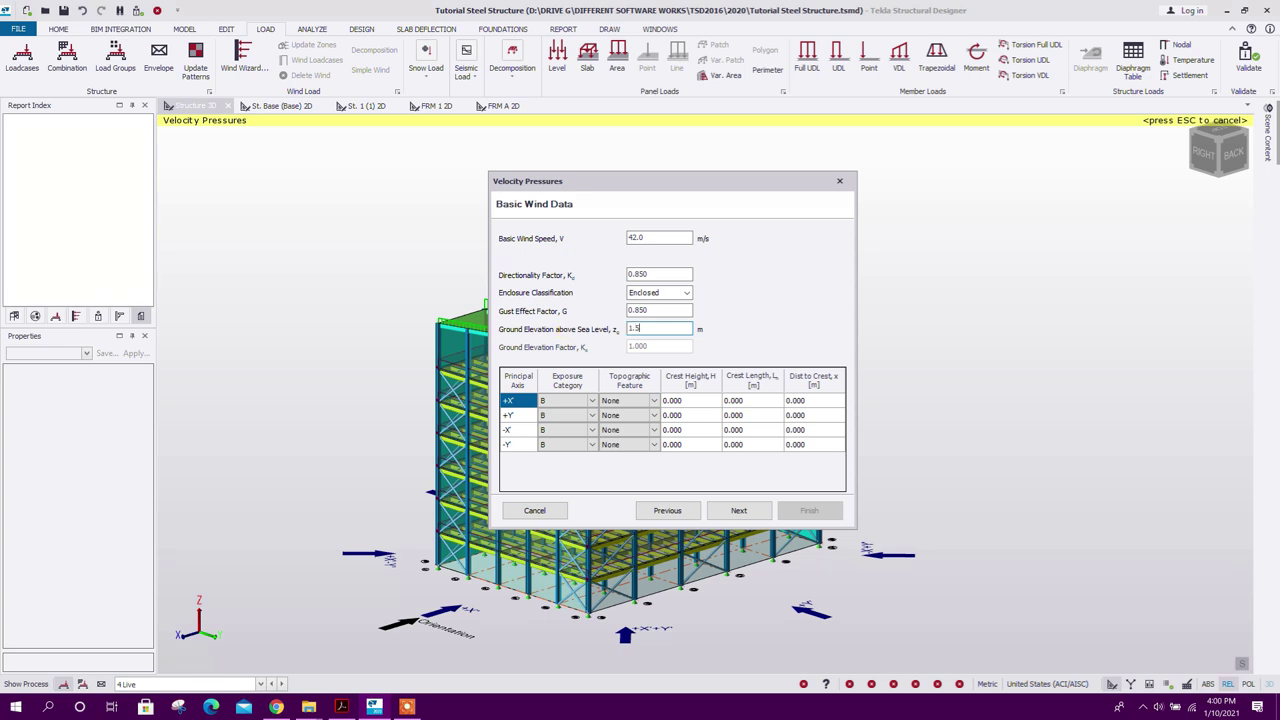
left_click(651, 274)
left_click(738, 510)
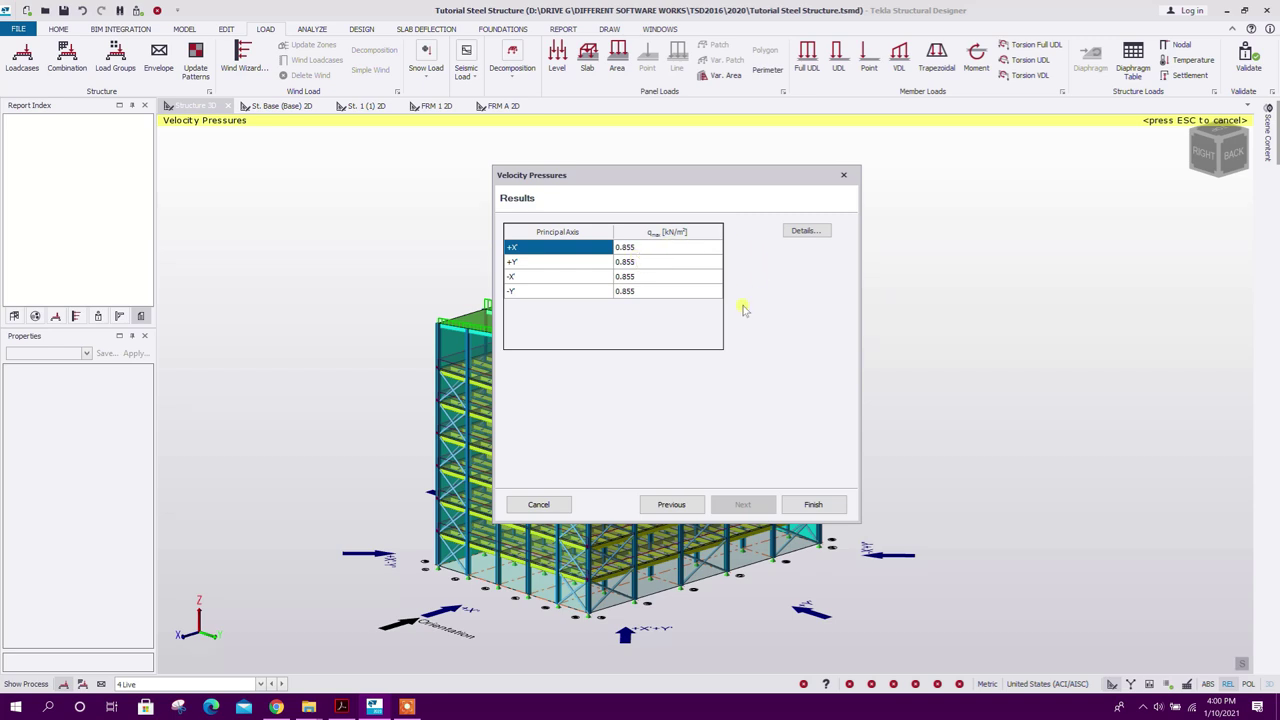
Step: Review the detailed site data, intermediate factors and velocity pressures by direction, and finish the wind wizard
left_click(808, 231)
left_click(36, 46)
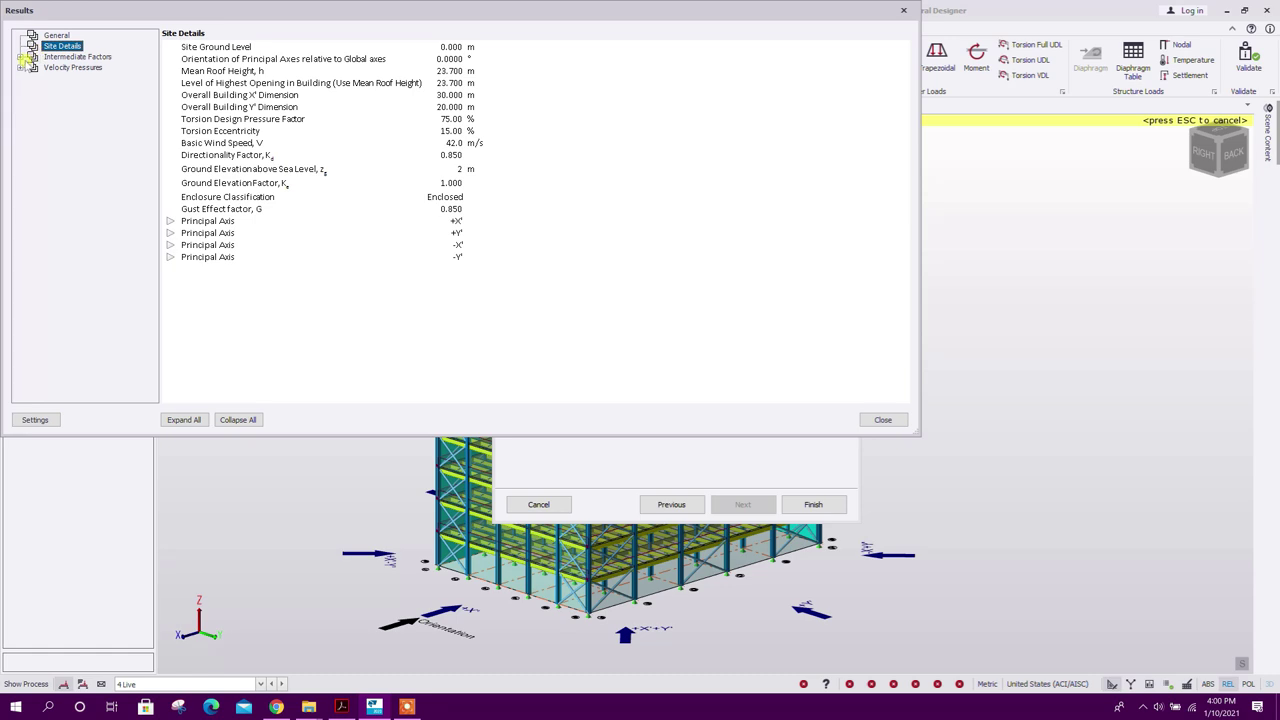
left_click(20, 57)
left_click(54, 67)
left_click(60, 99)
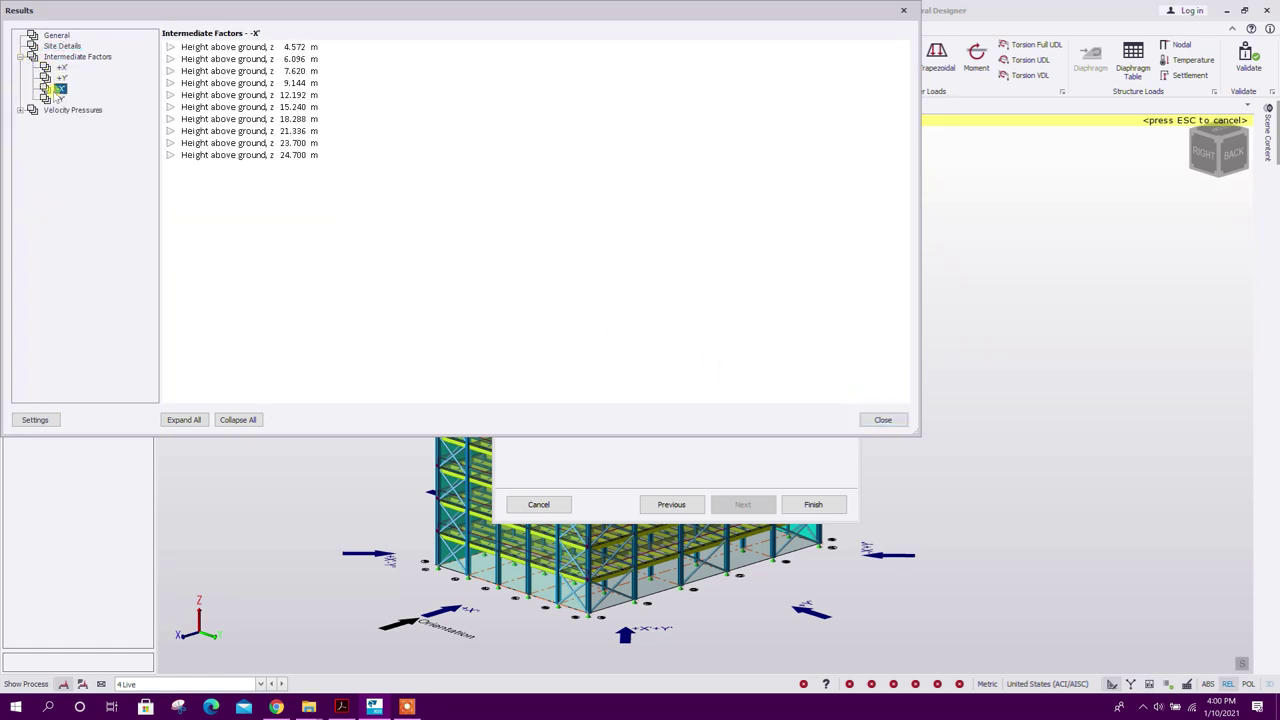
left_click(20, 110)
left_click(60, 142)
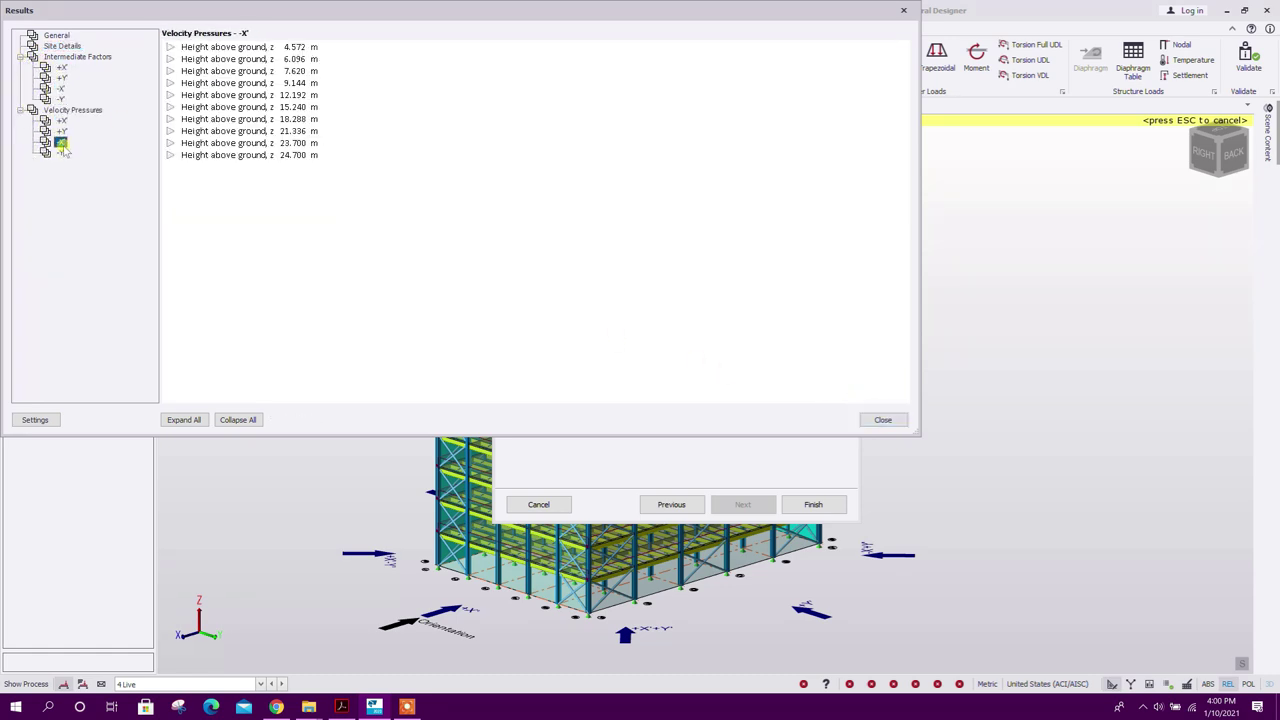
left_click(883, 419)
left_click(812, 505)
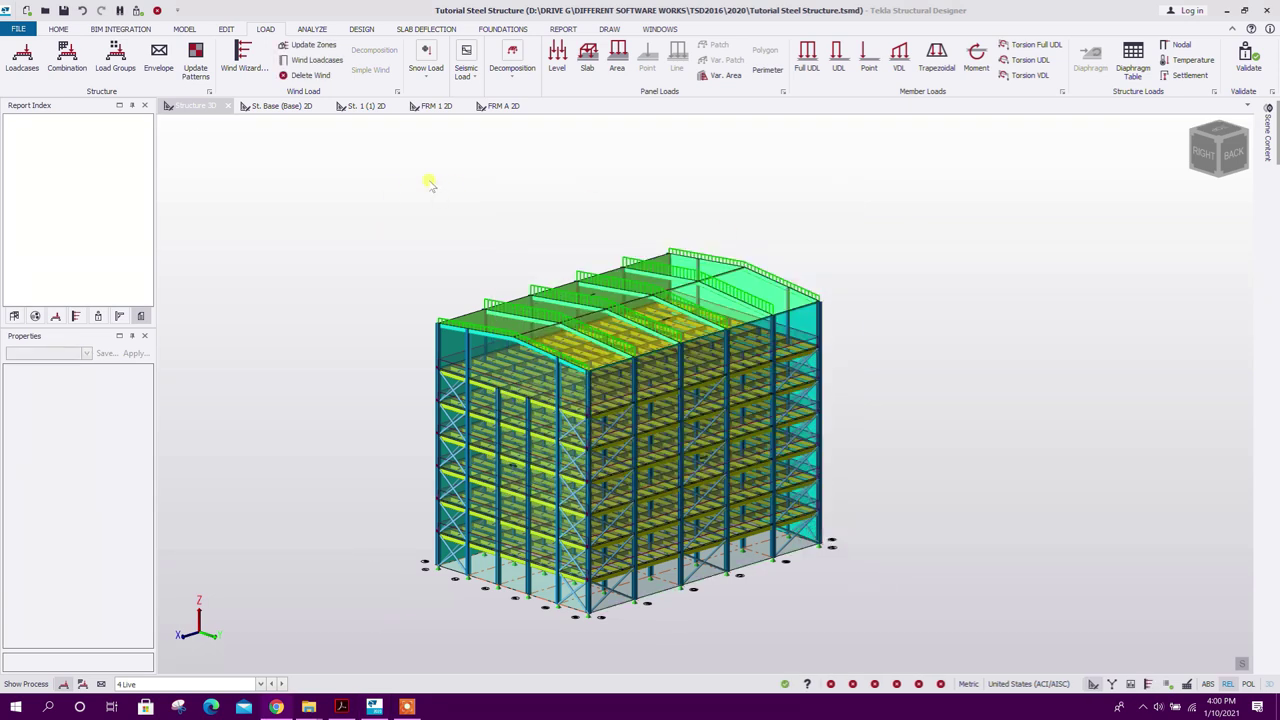
Step: Generate wind loadcases automatically for the +X', +Y', -X' and -Y' directions with the default coefficient options
left_click(317, 60)
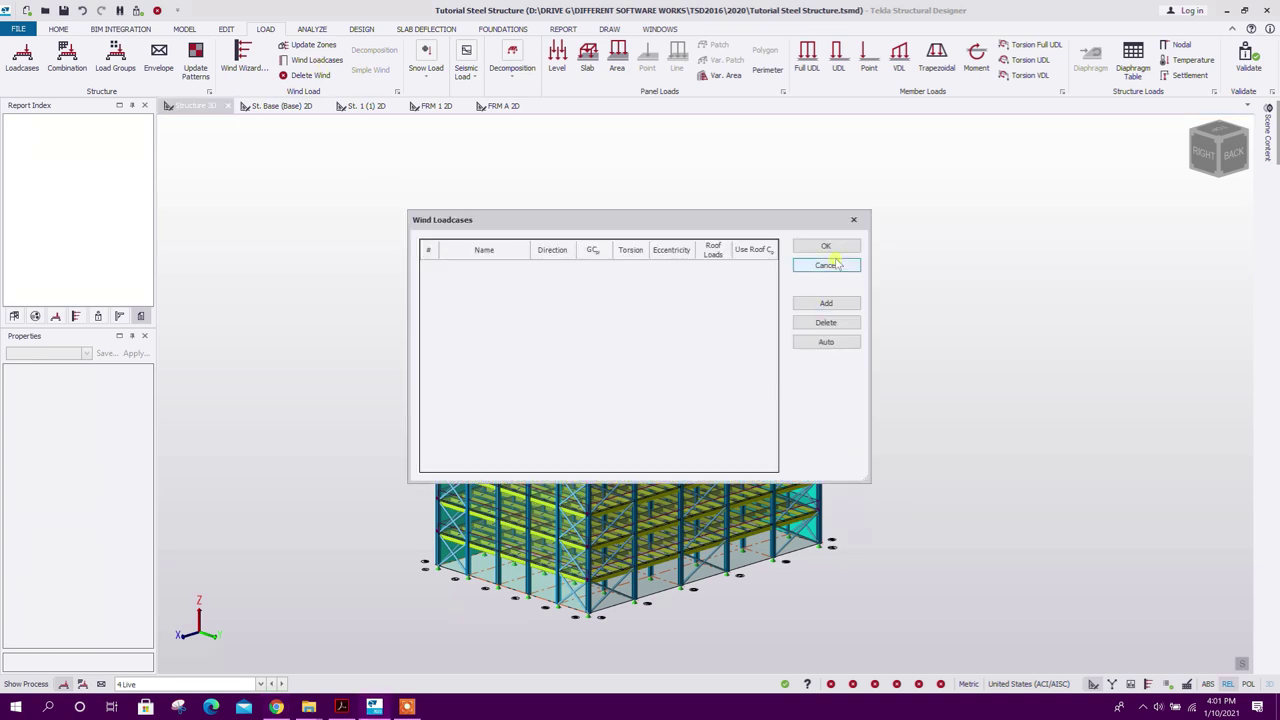
left_click(840, 342)
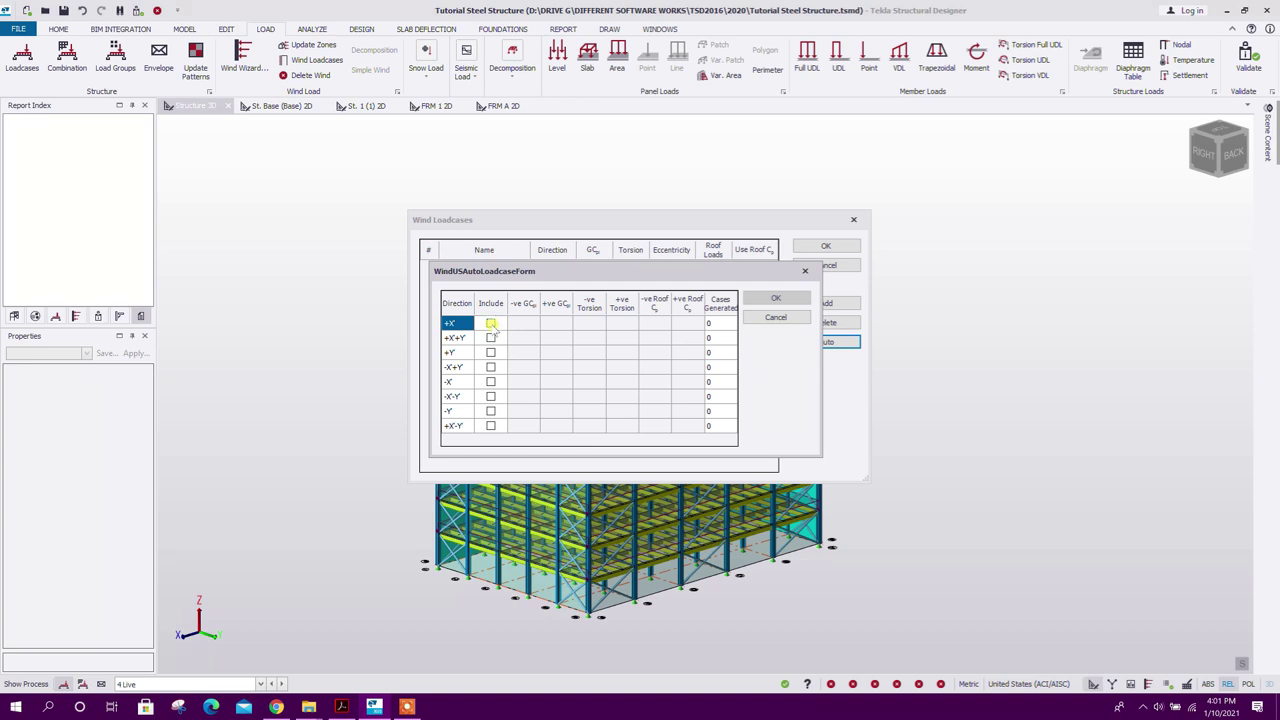
left_click(491, 324)
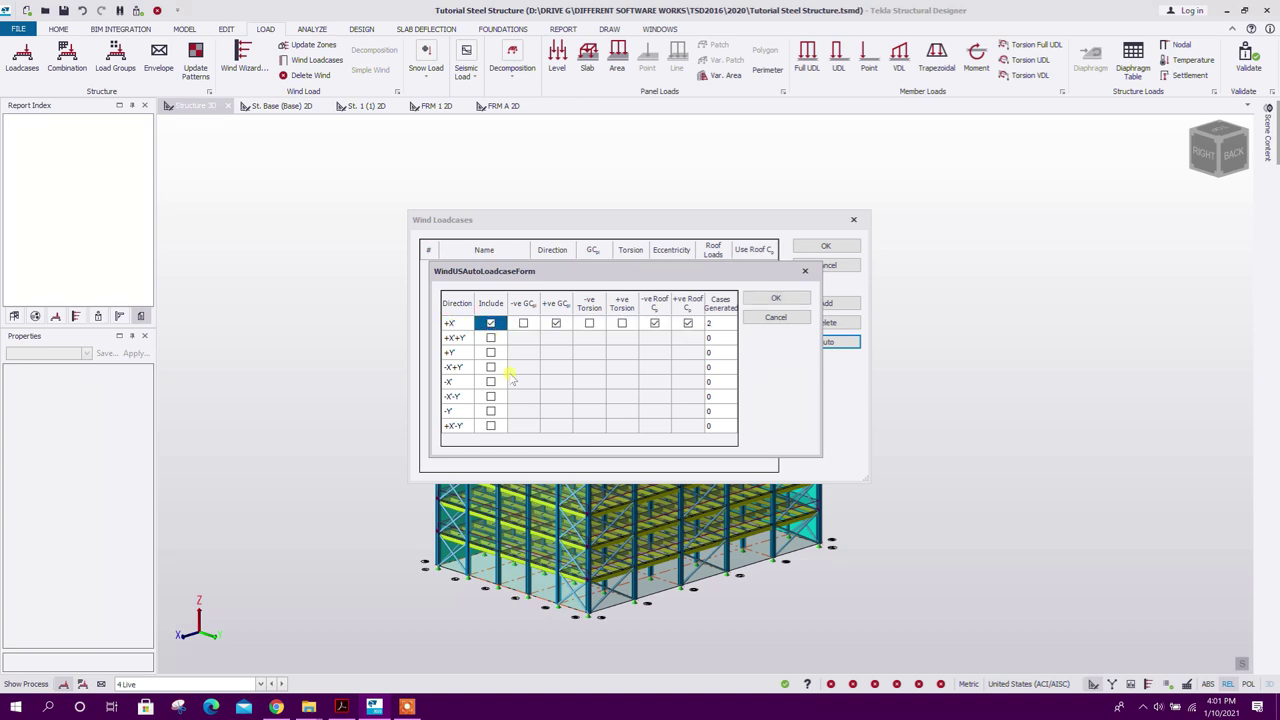
left_click(491, 353)
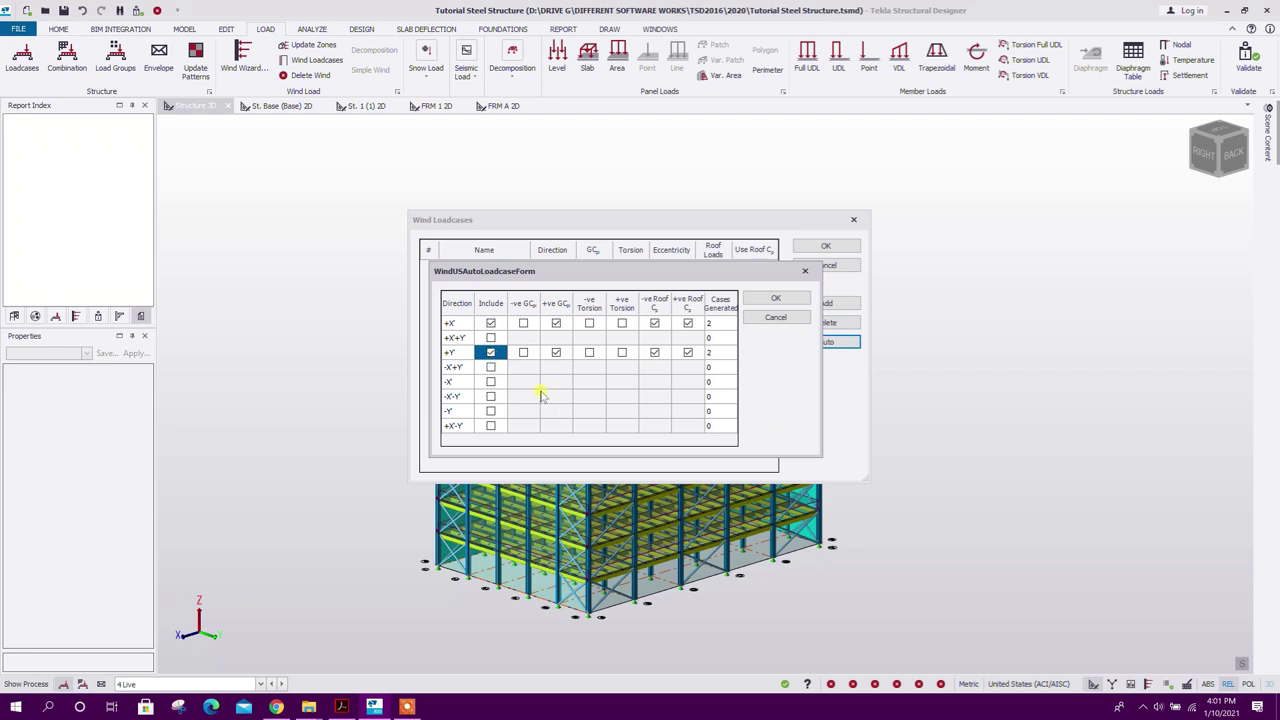
left_click(491, 382)
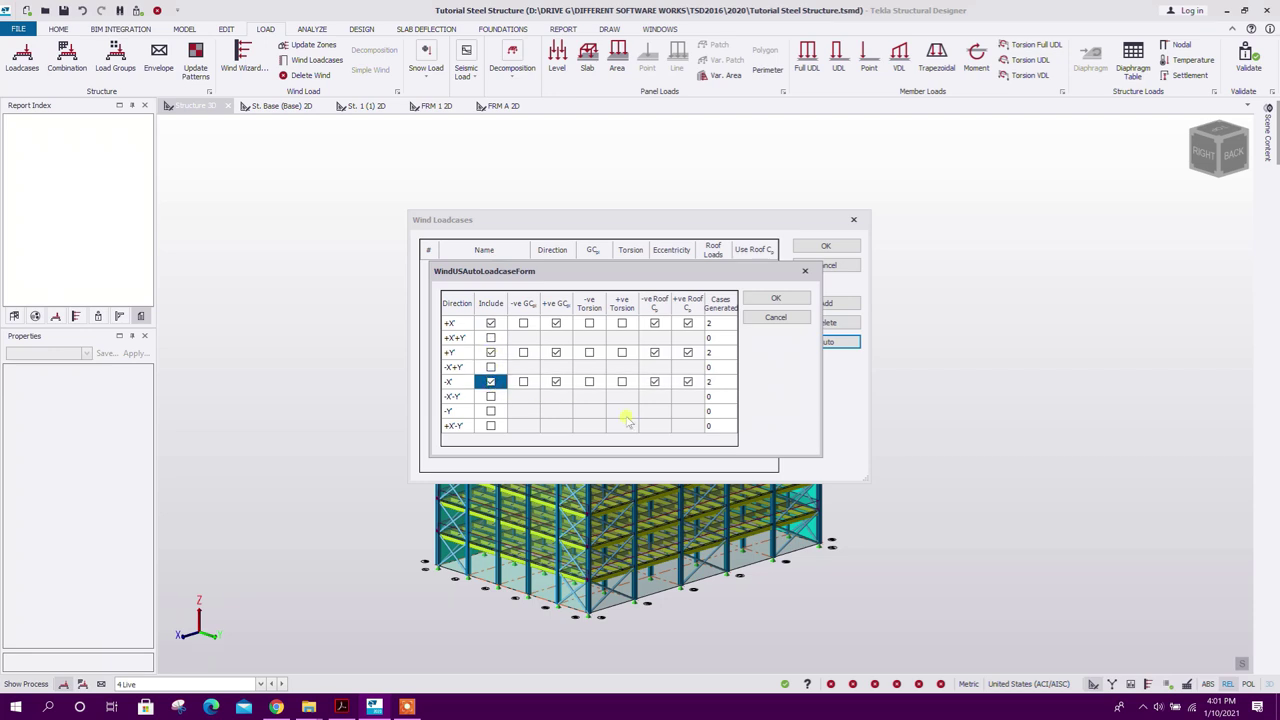
left_click(491, 427)
left_click(491, 411)
left_click(492, 428)
left_click(491, 427)
left_click(776, 300)
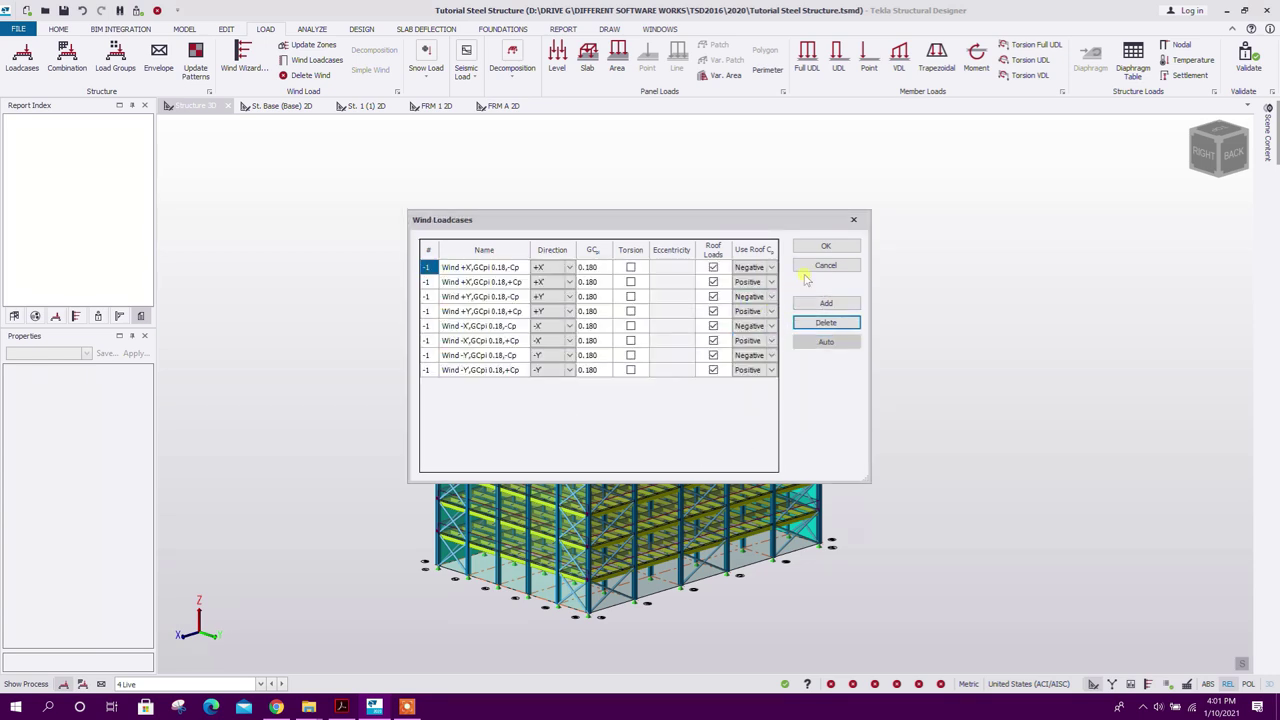
left_click(818, 247)
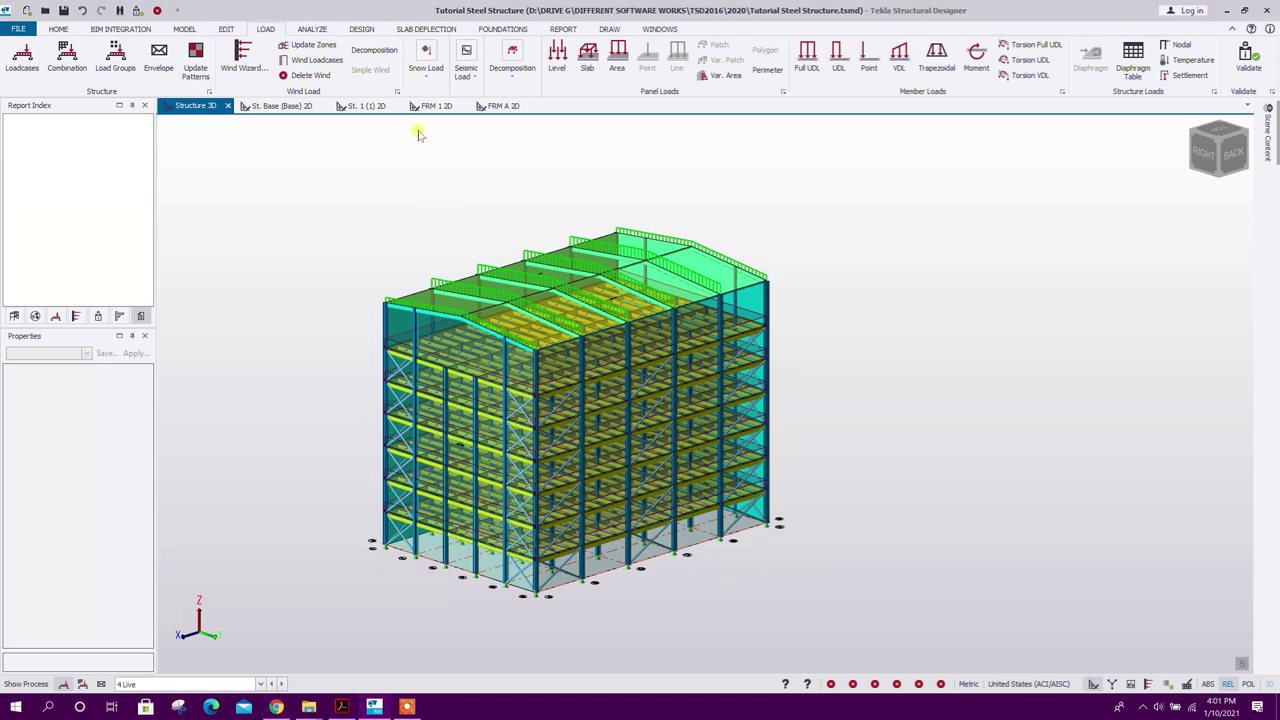
Step: Start the seismic wizard using Code Spectra as the analysis procedure
left_click(478, 86)
left_click(466, 122)
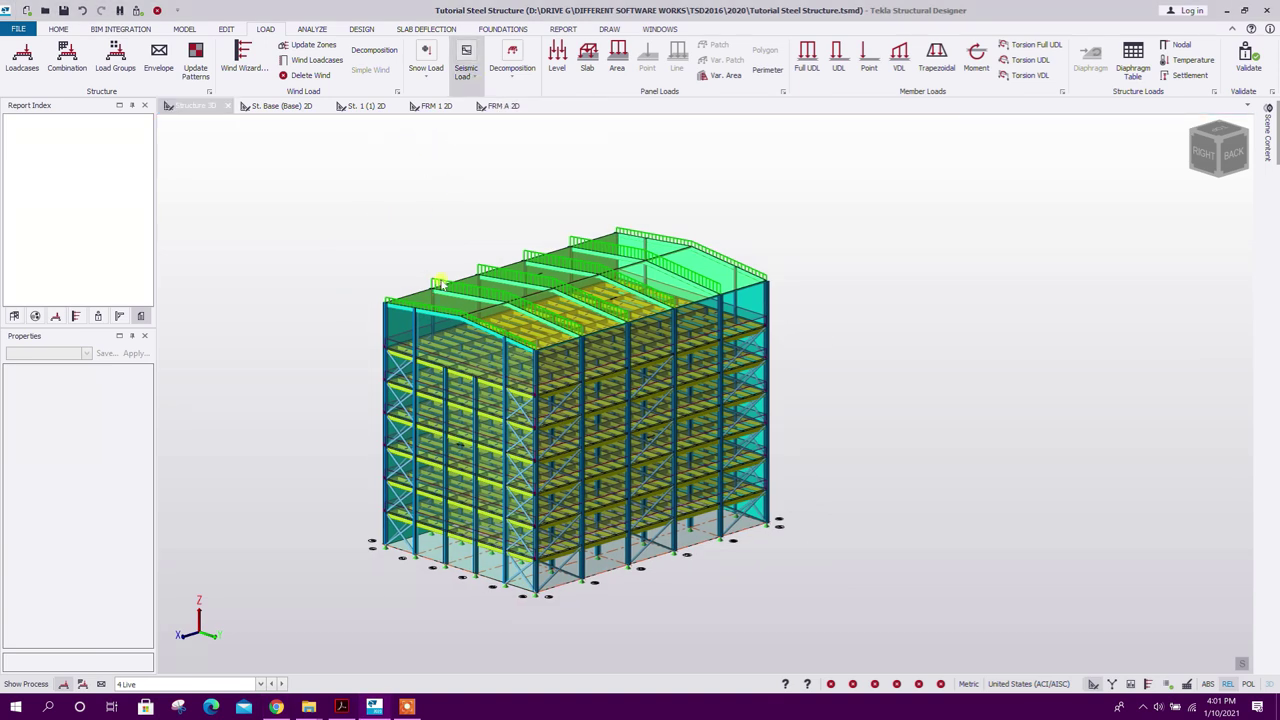
left_click_drag(331, 145, 374, 141)
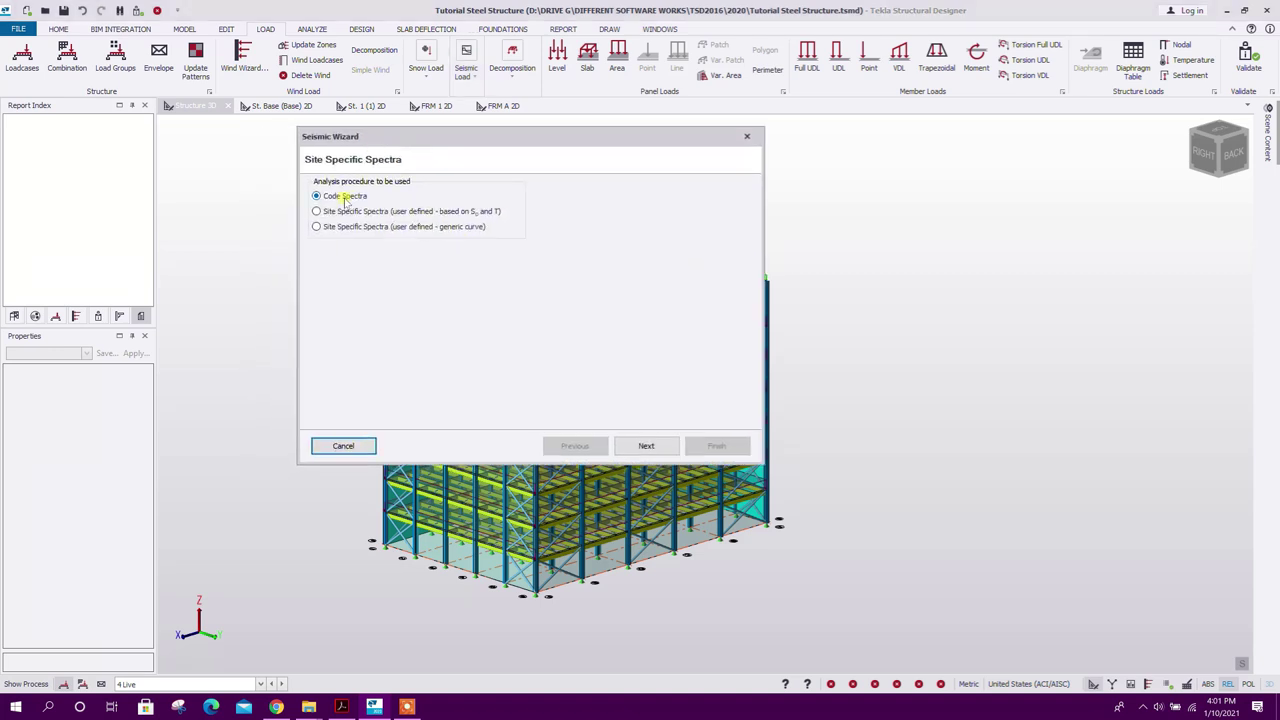
left_click(646, 445)
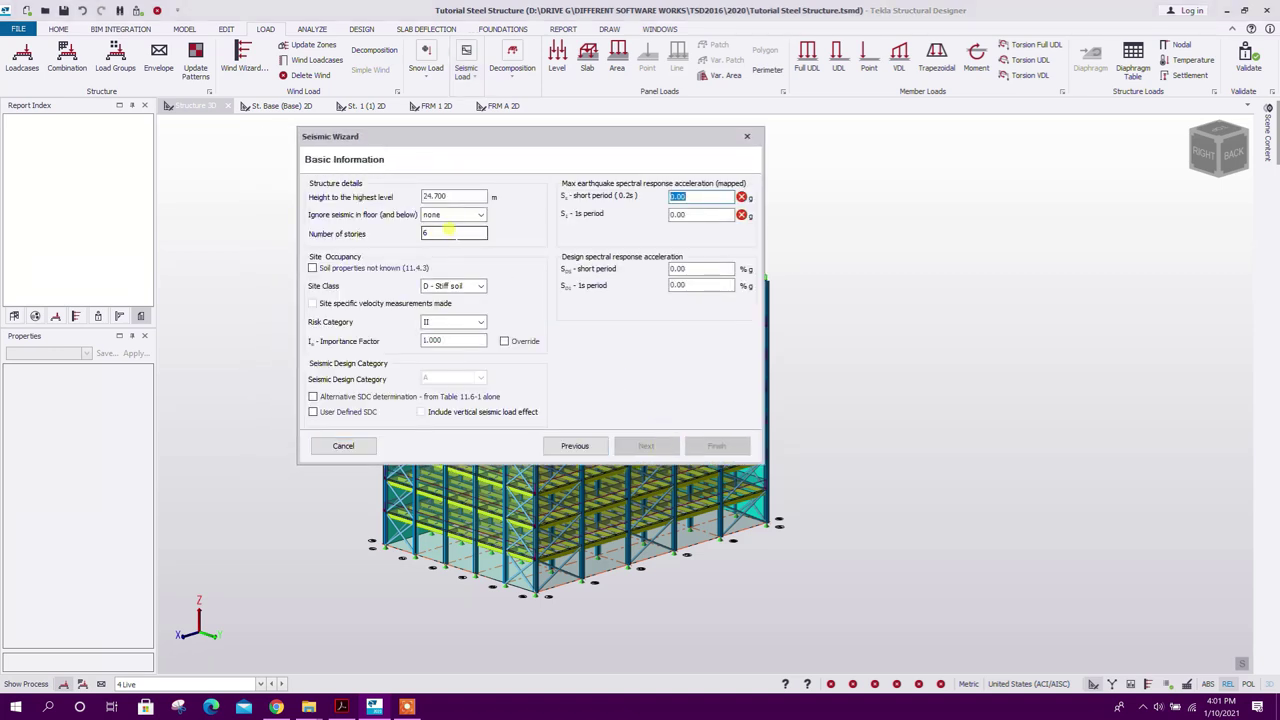
Step: Consult the seismic step in the PDF guide and set the mapped accelerations to 22 %g for Ss and 12 %g for S1
key("alt+Tab")
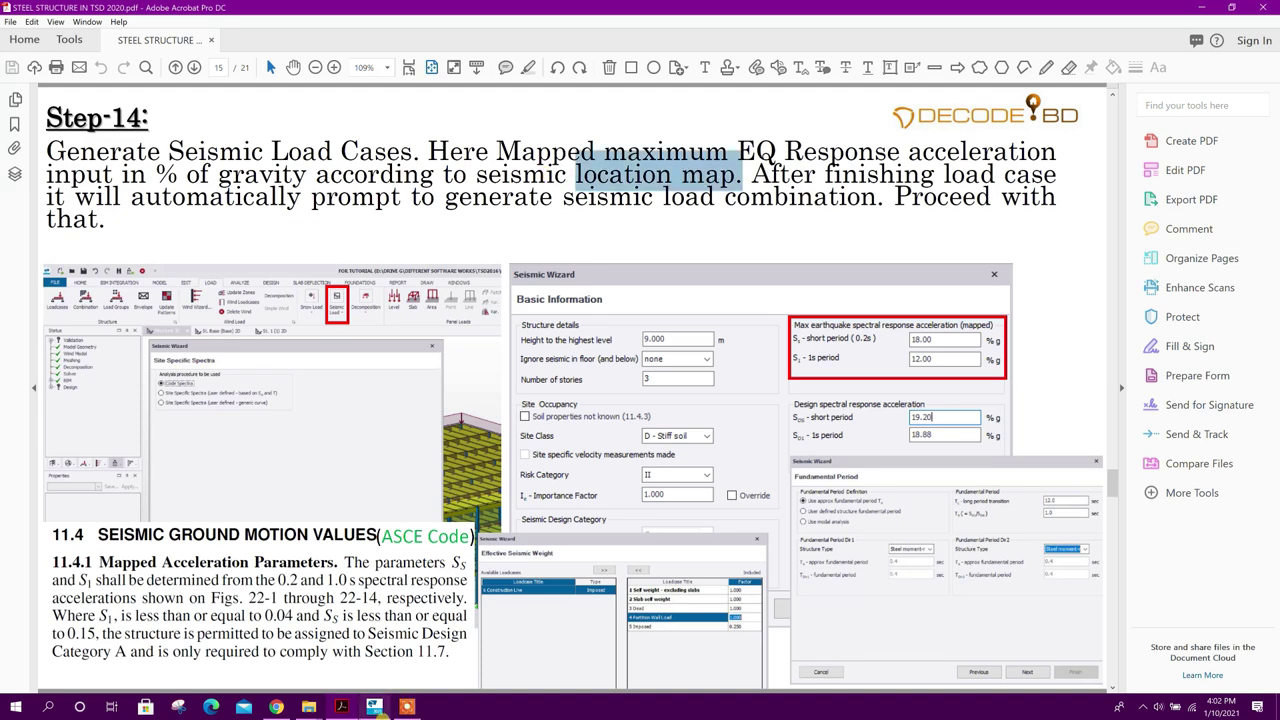
left_click(374, 706)
key("shift+Tab")
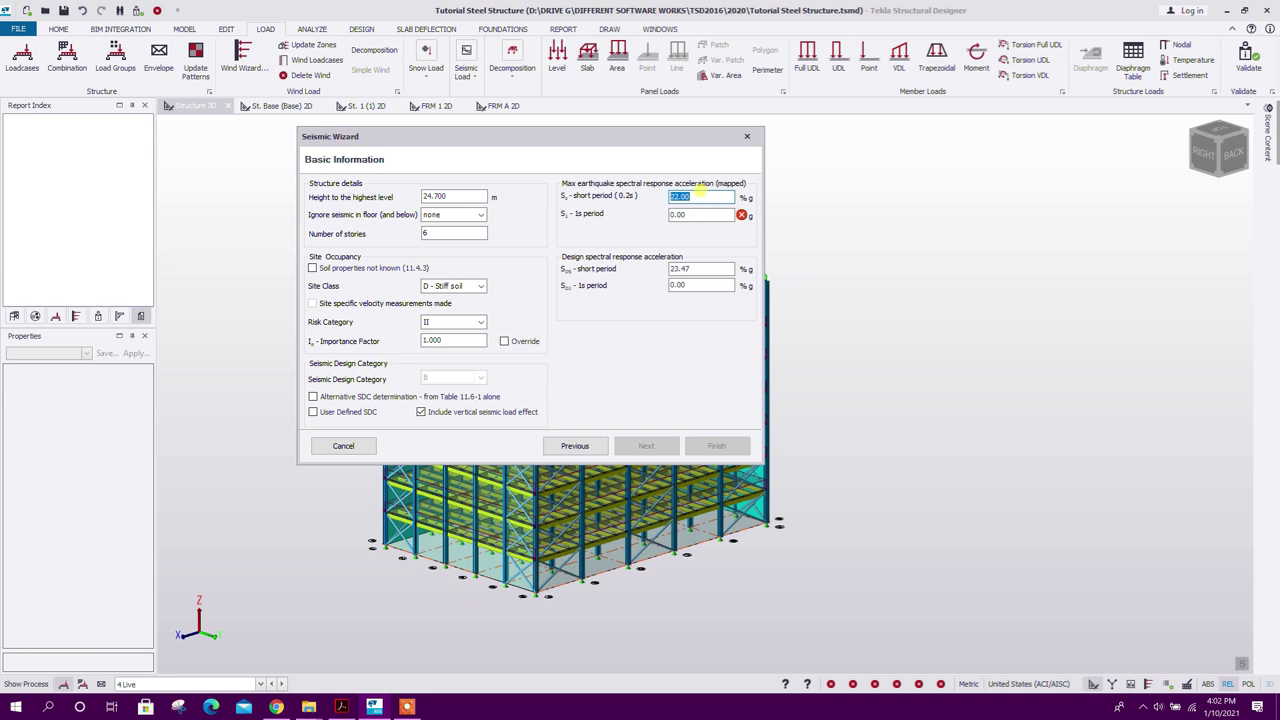
key("Tab")
type("12")
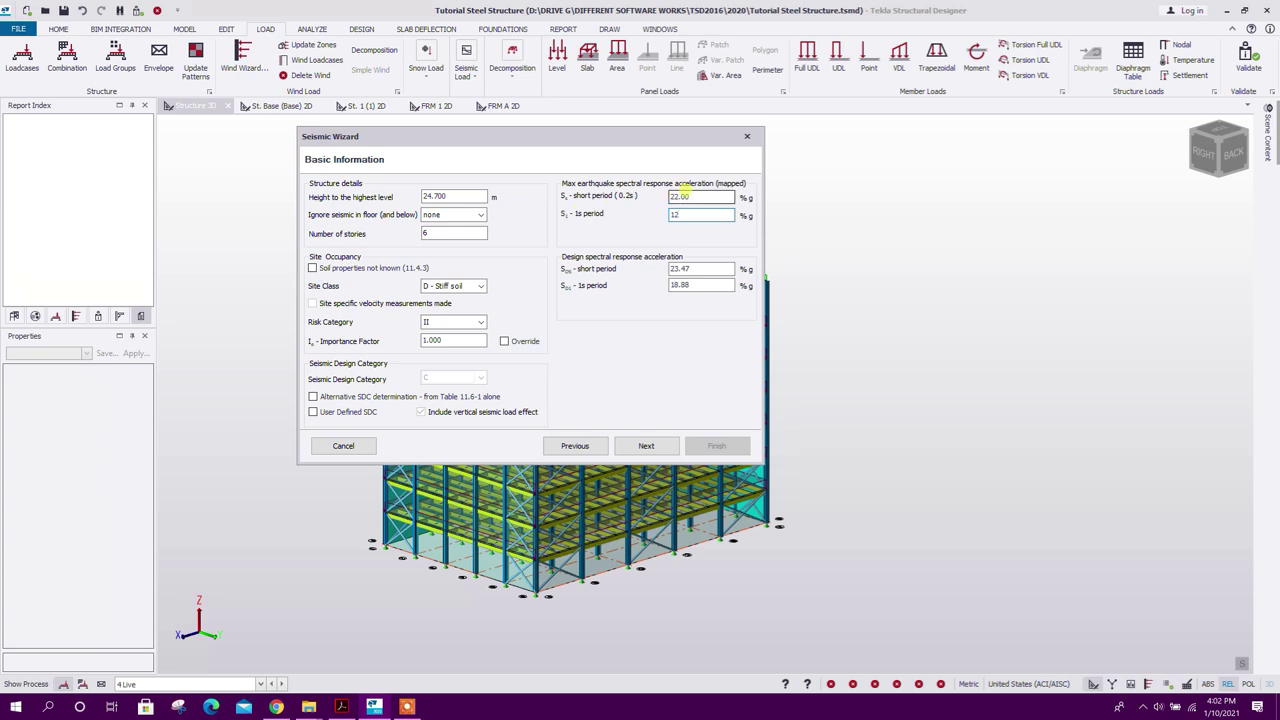
type(".00")
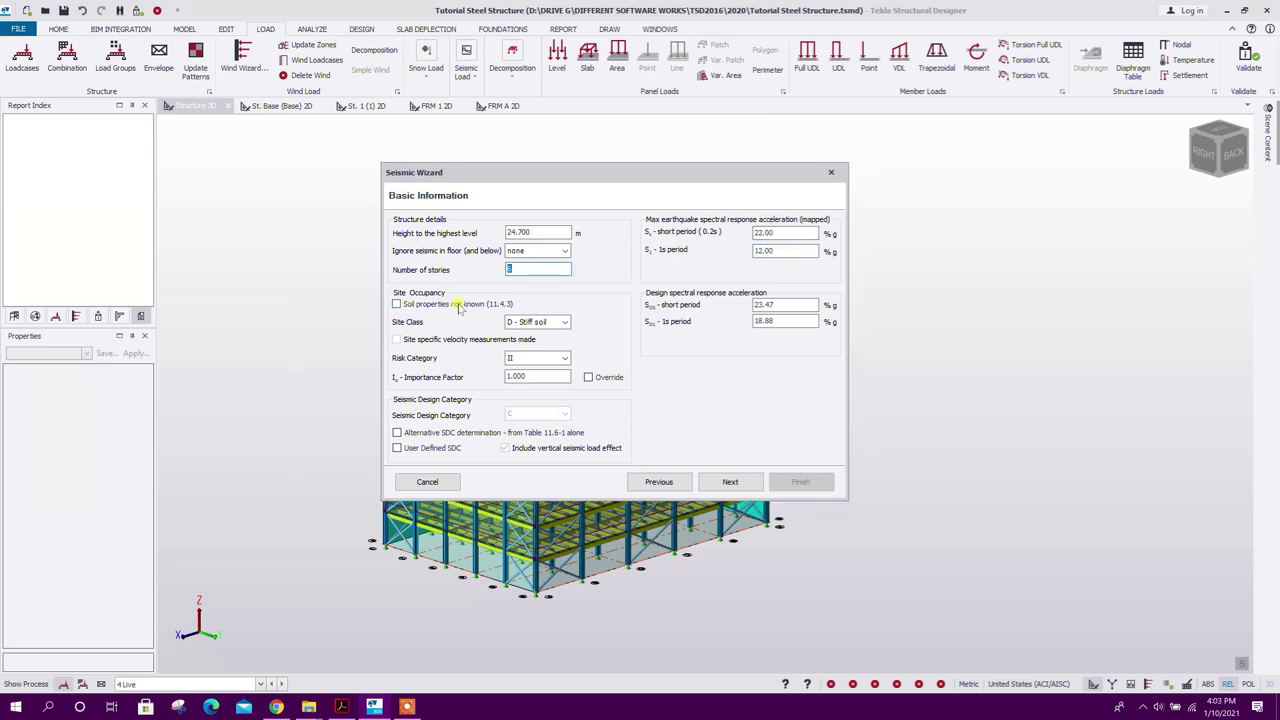
Step: Choose D - Stiff soil as the seismic site class and check the design short-period spectral acceleration
left_click(543, 322)
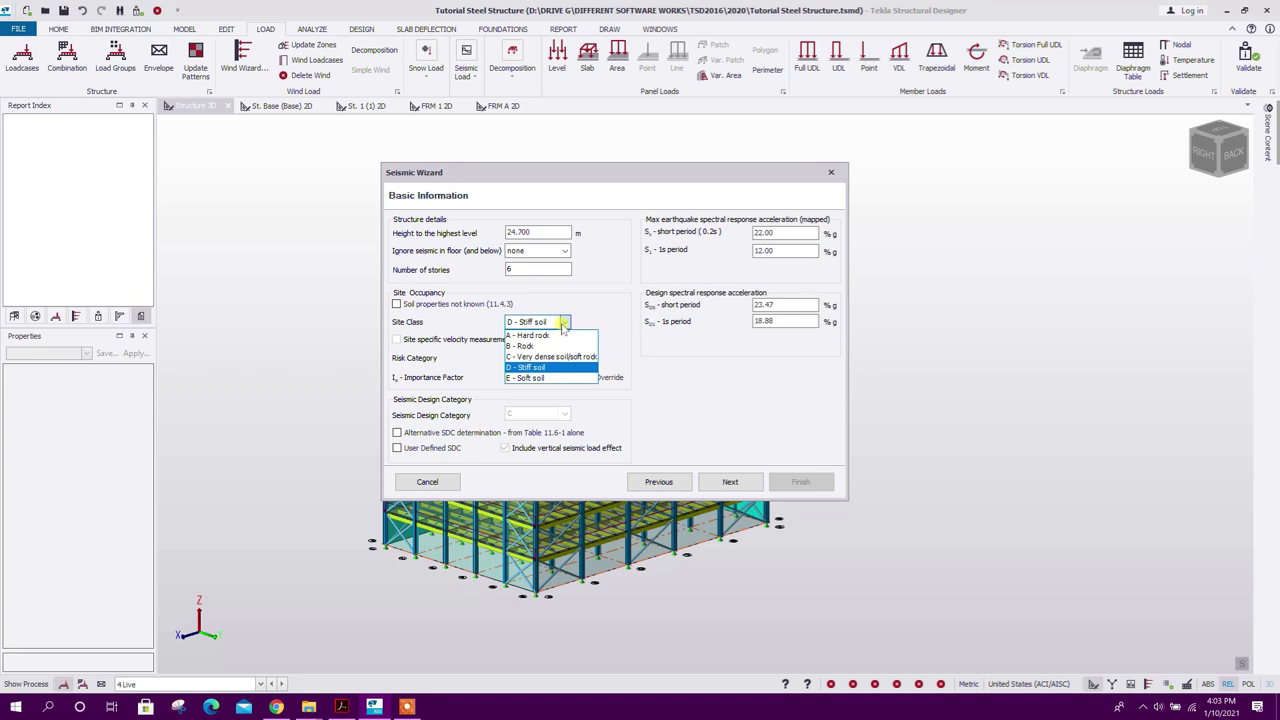
left_click(553, 367)
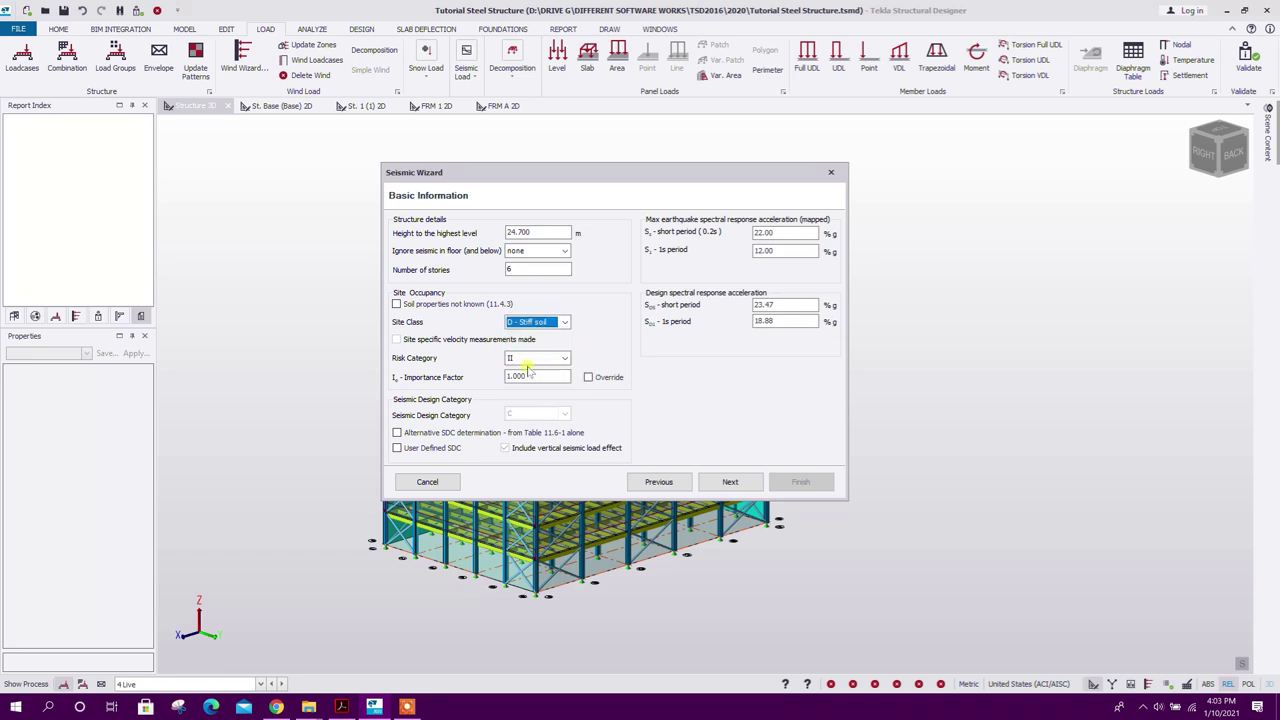
left_click(770, 305)
double_click(762, 304)
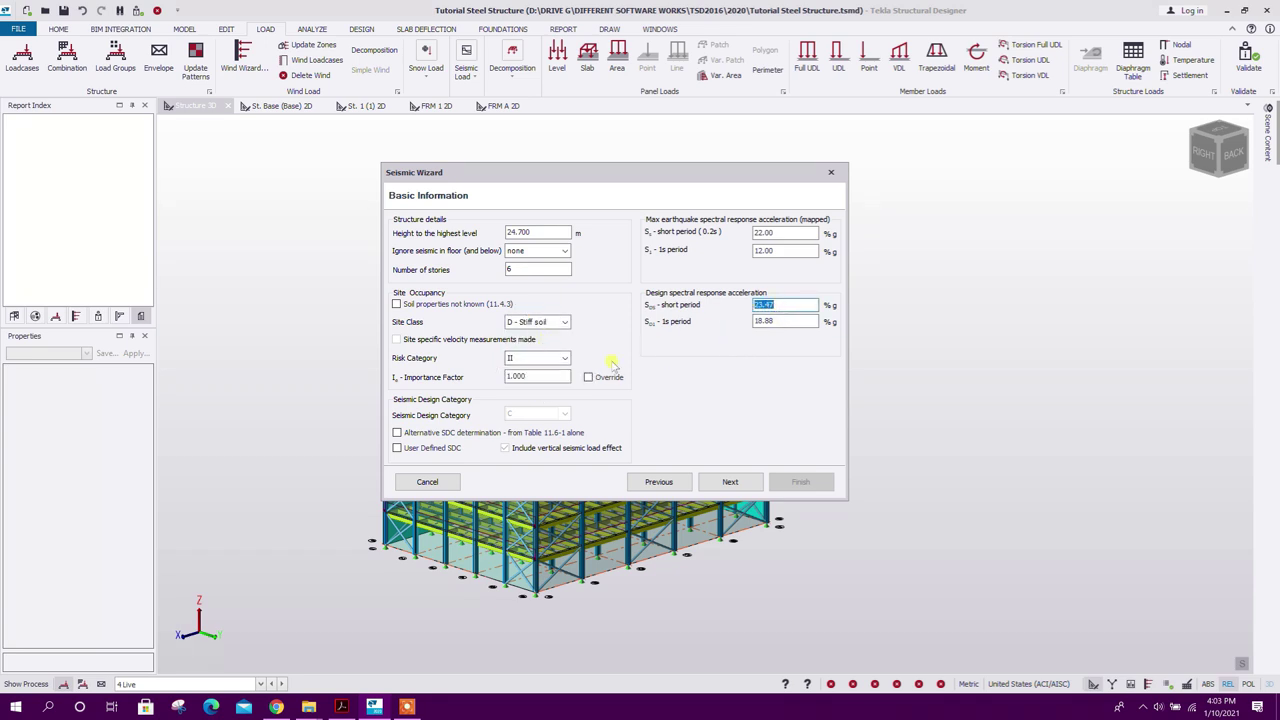
Step: Try risk category I in the basic seismic information, restore category II and check the importance factor
left_click_drag(775, 232, 691, 264)
left_click(537, 358)
left_click(530, 371)
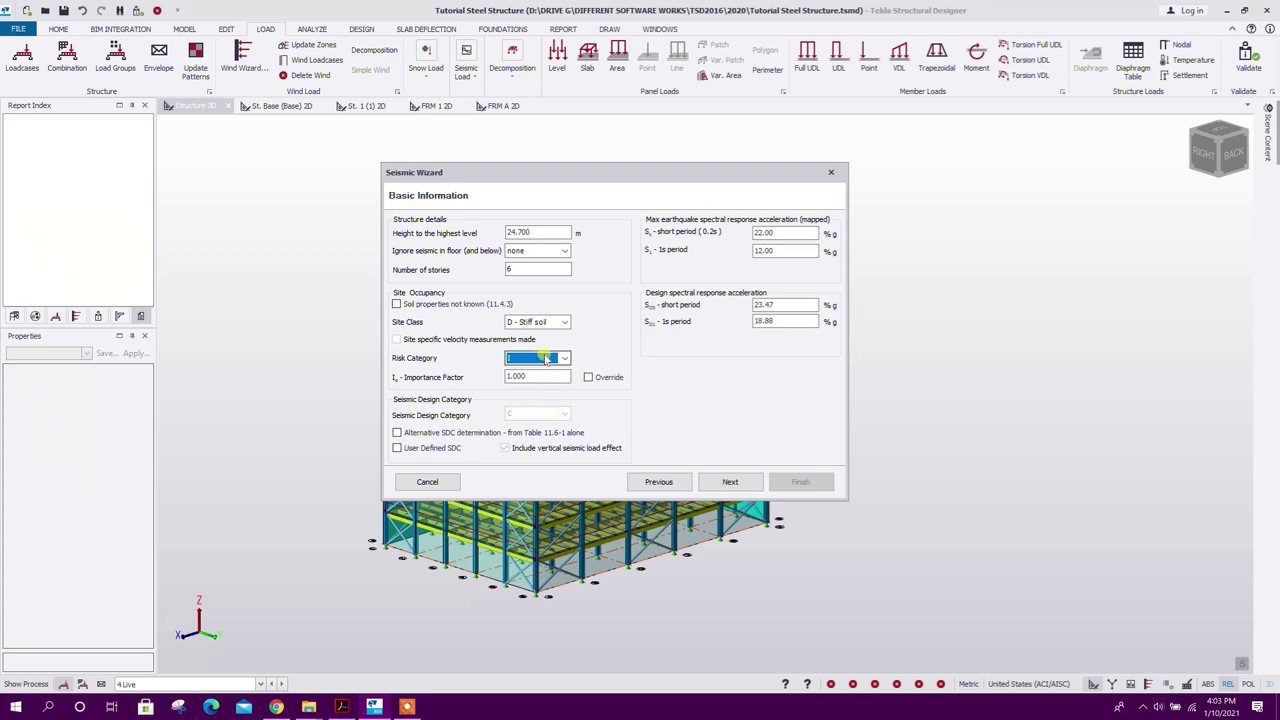
left_click(540, 360)
left_click(530, 383)
left_click(541, 374)
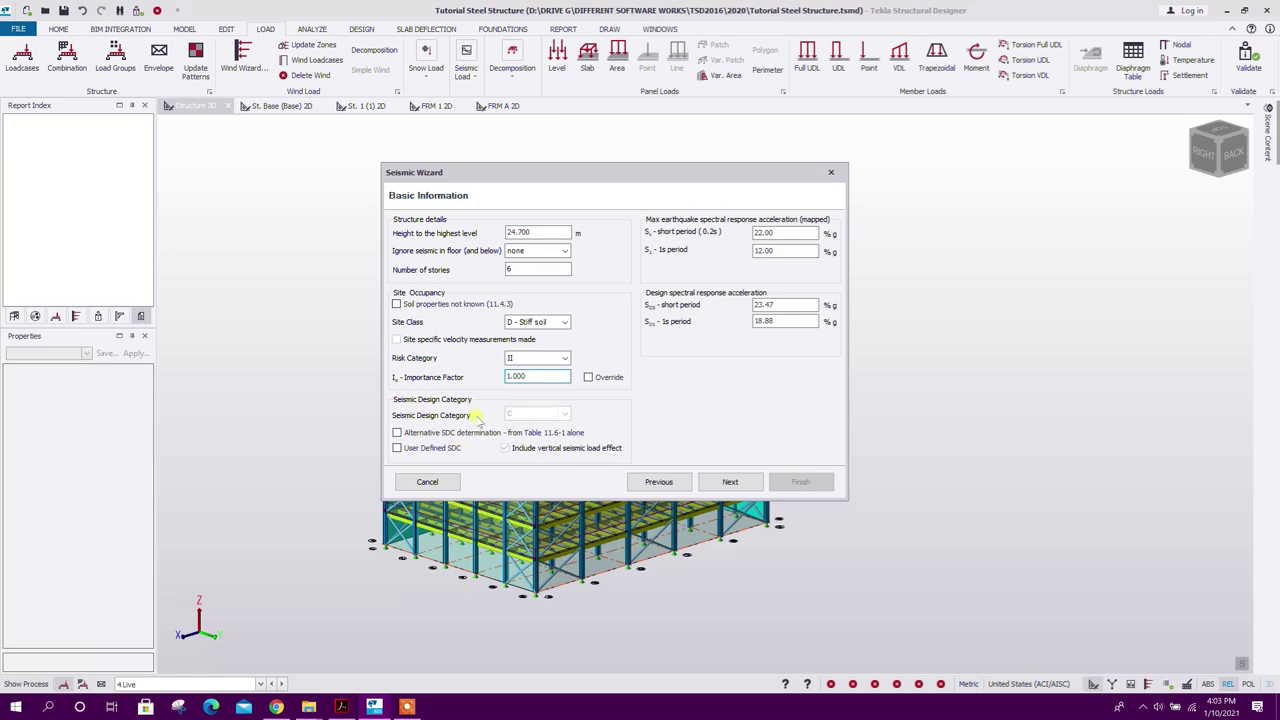
Step: Try the alternative SDC determination from Table 11.6-1, turn it off again and proceed to the structure irregularities
left_click(407, 434)
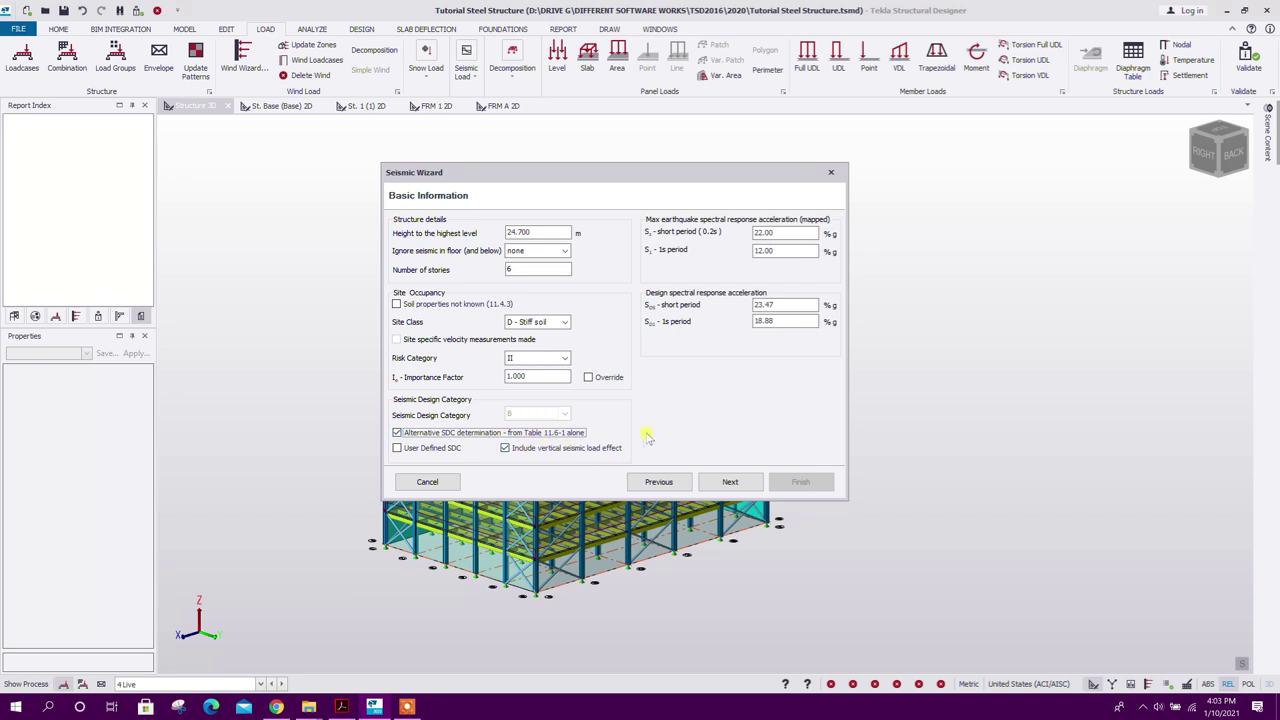
left_click(427, 435)
left_click(728, 484)
left_click_drag(456, 174, 447, 161)
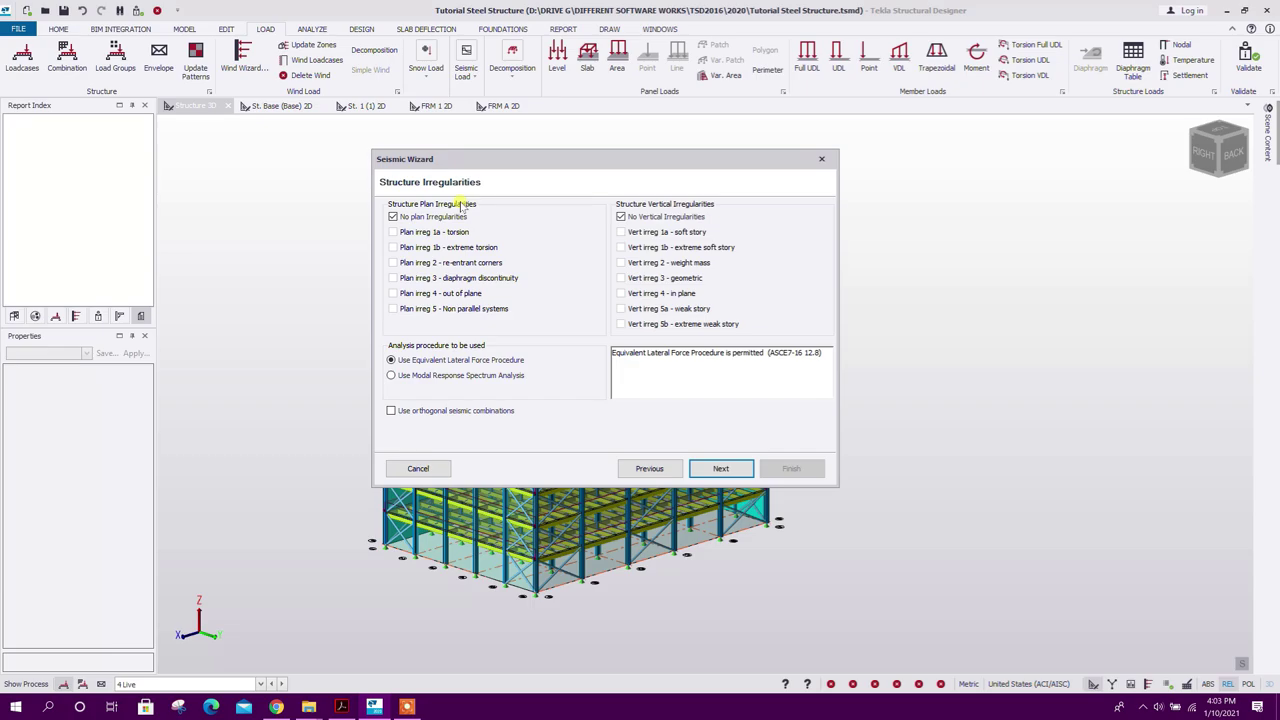
Step: Switch to the PDF guide, examine the figures of plan and vertical irregularities, and return to the seismic wizard
left_click(342, 707)
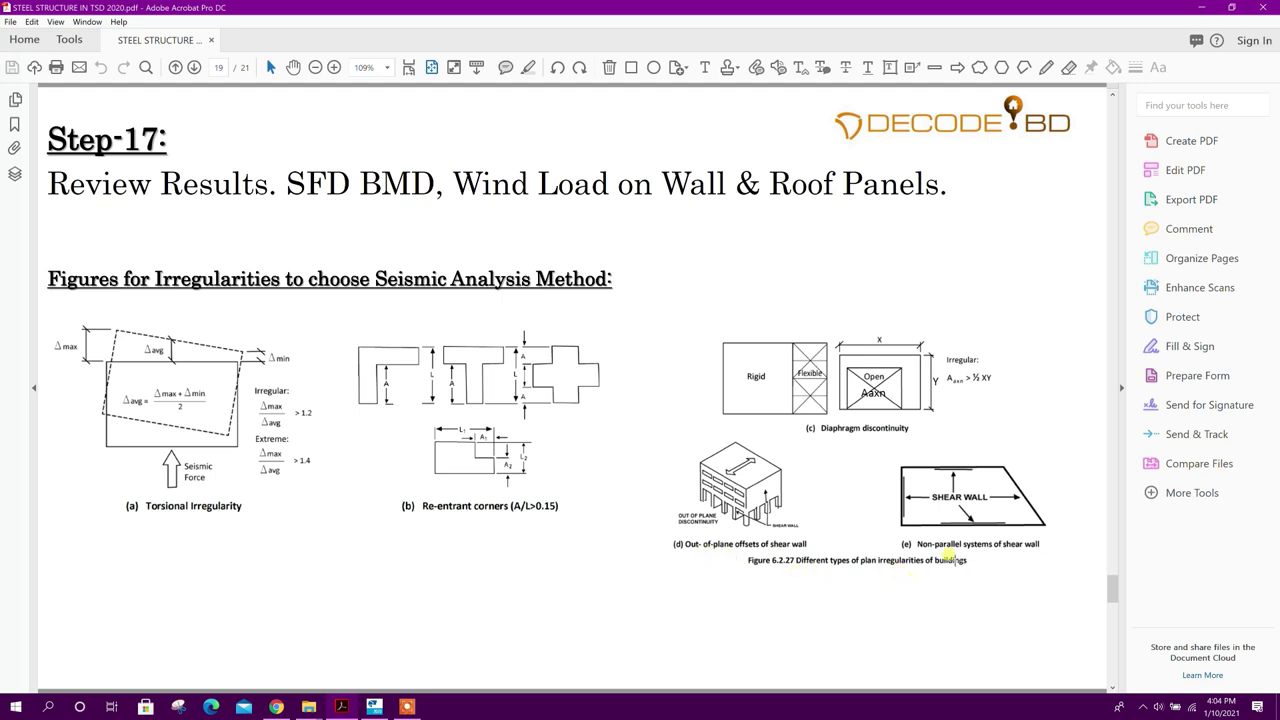
scroll(479, 498, "down", 1)
scroll(396, 395, "down", 2)
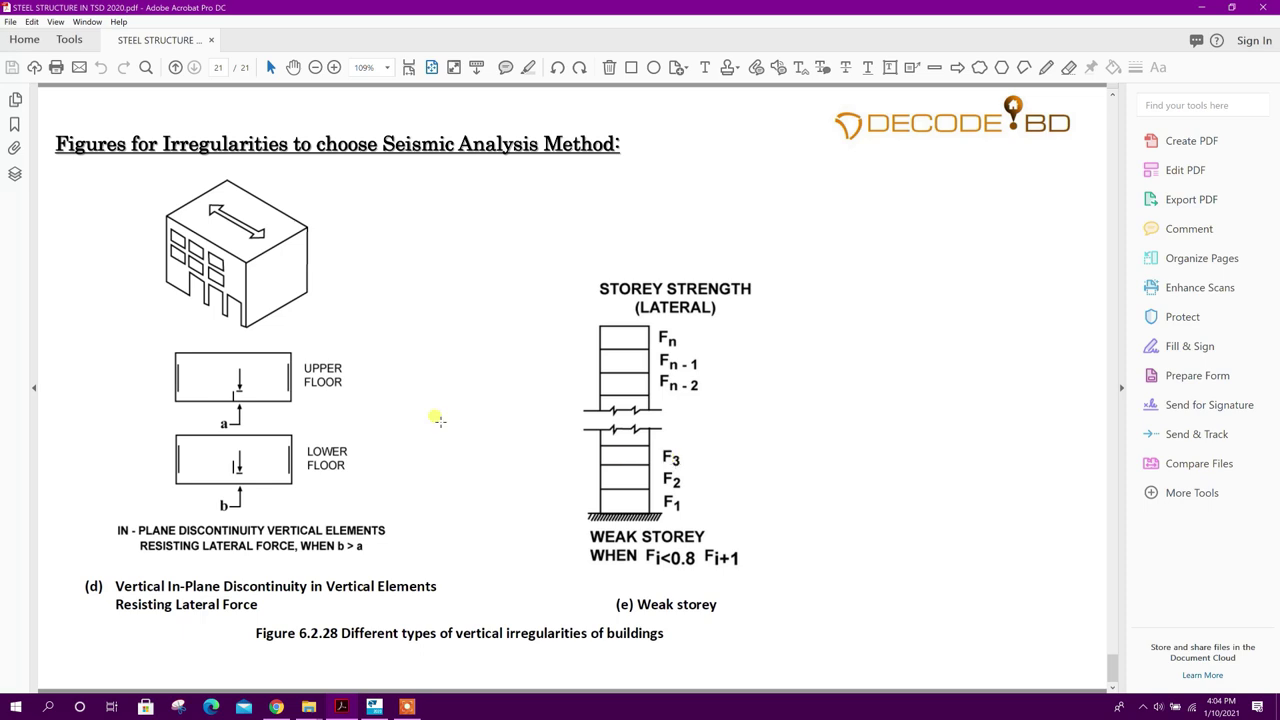
left_click(374, 707)
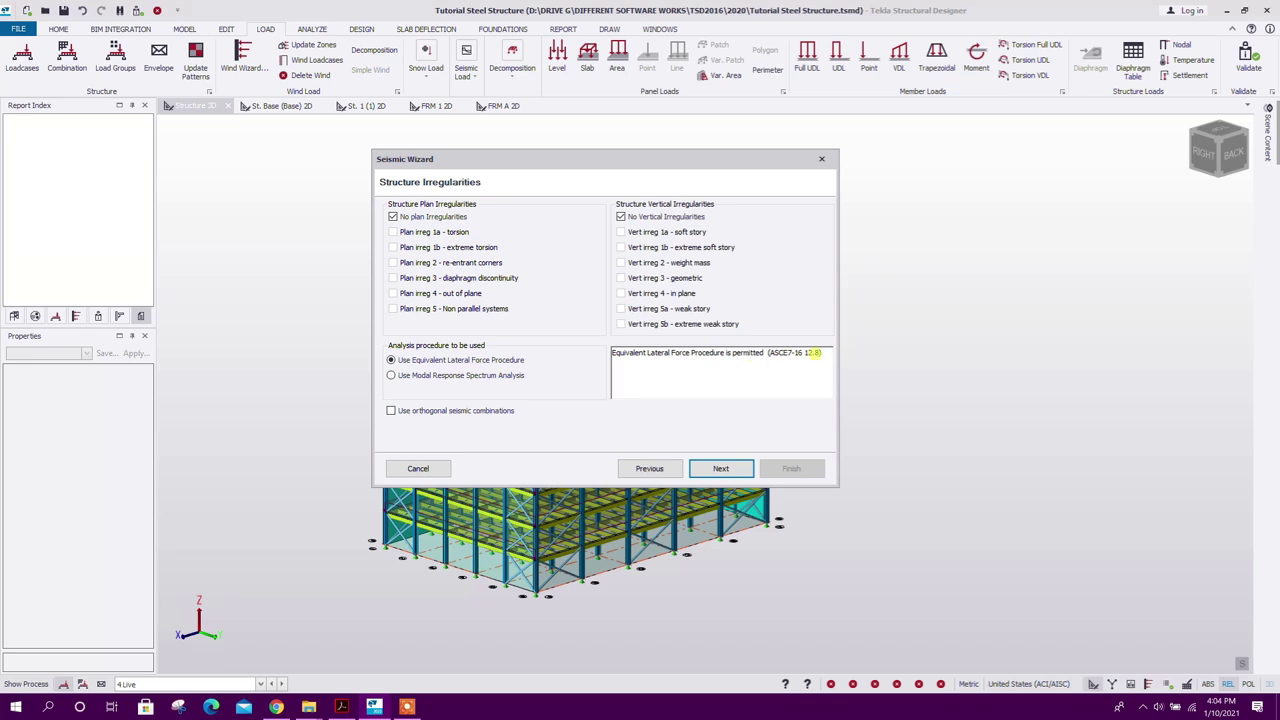
Step: Try plan irregularity 1a - torsion to compare the permitted analysis procedure, and restore the no plan irregularities option
left_click(393, 217)
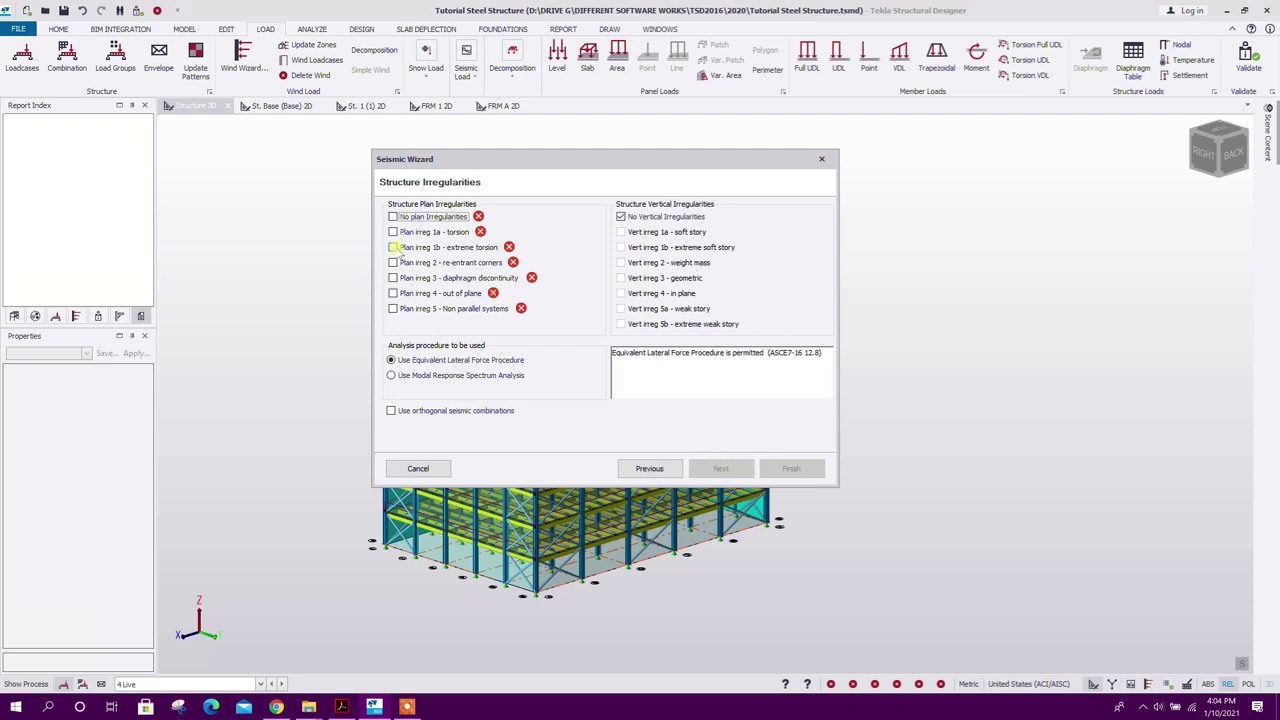
left_click(393, 232)
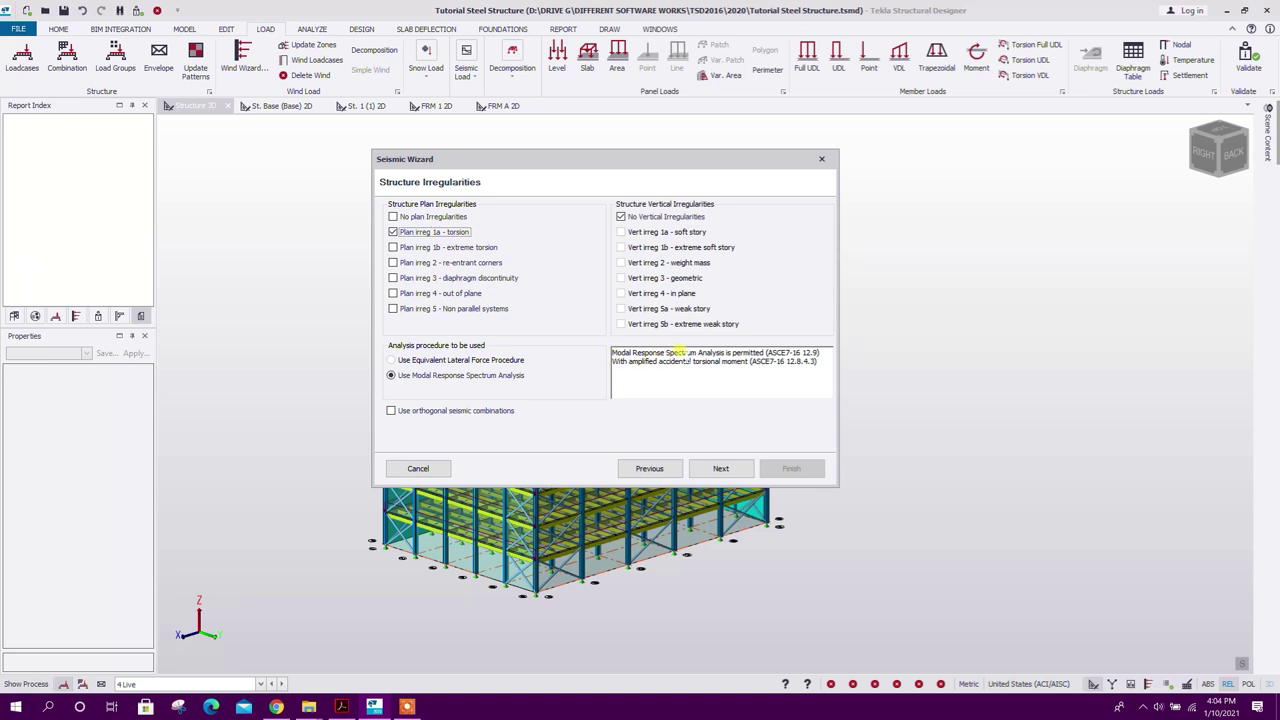
left_click(393, 232)
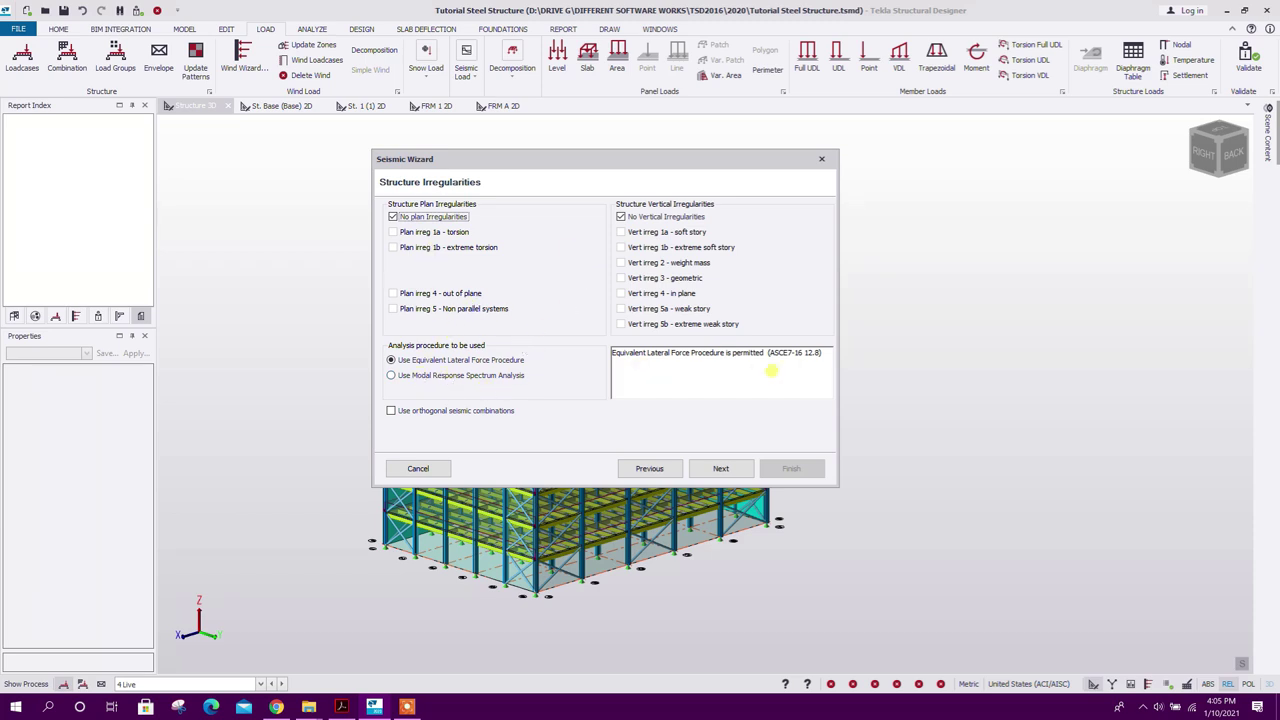
Step: Proceed to the fundamental period settings and set the long period transition TL to 10 sec
left_click(730, 469)
left_click(760, 216)
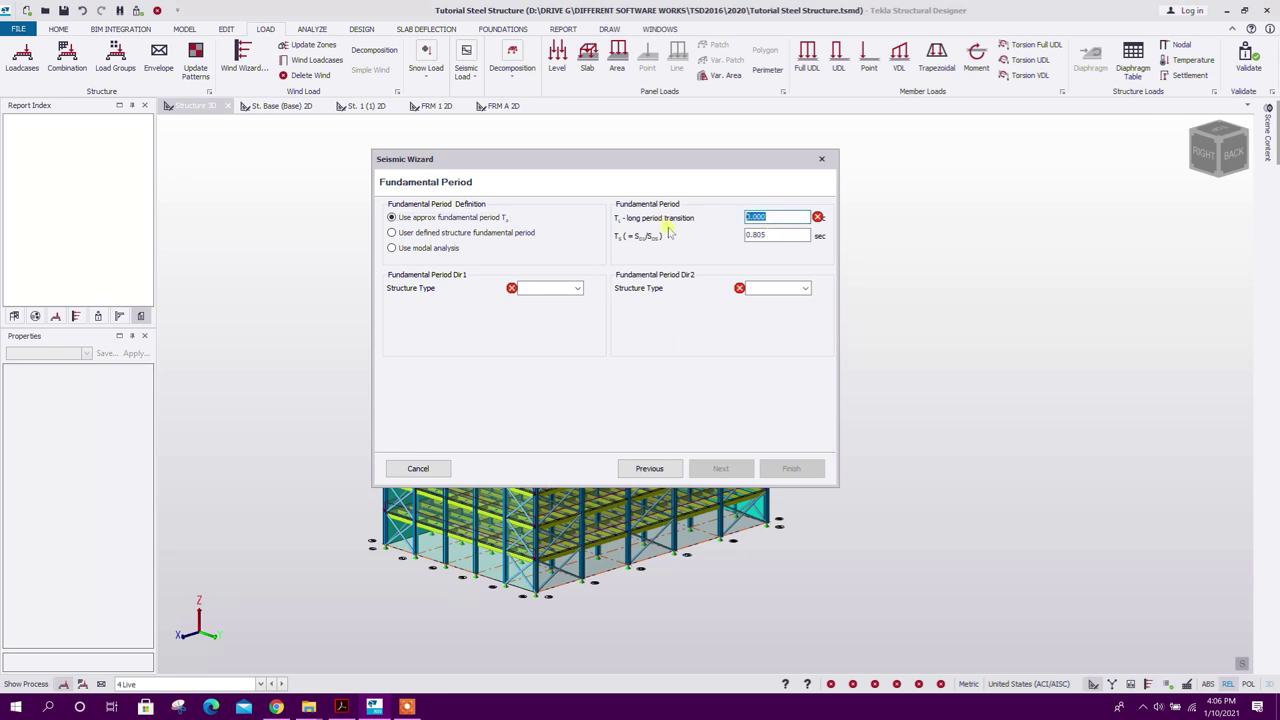
type("10")
key("Tab")
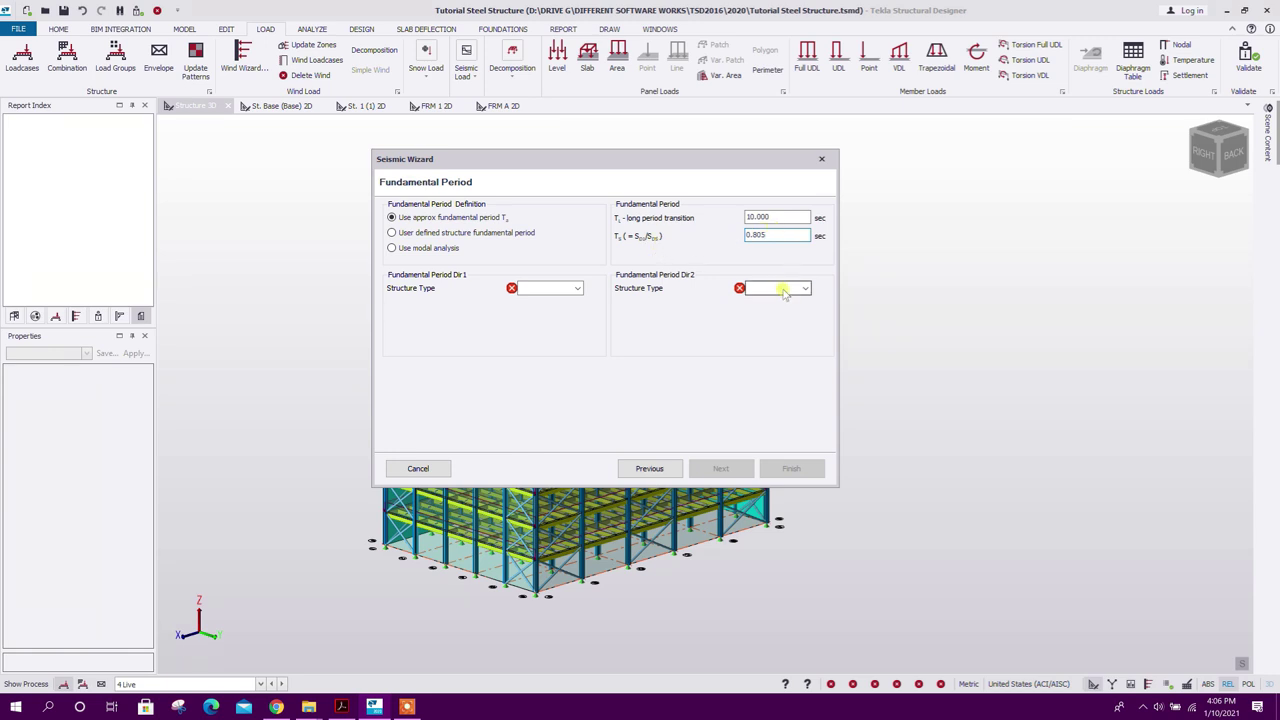
Step: Choose steel moment-resisting frames as the structure type for the fundamental period in both directions
left_click(550, 288)
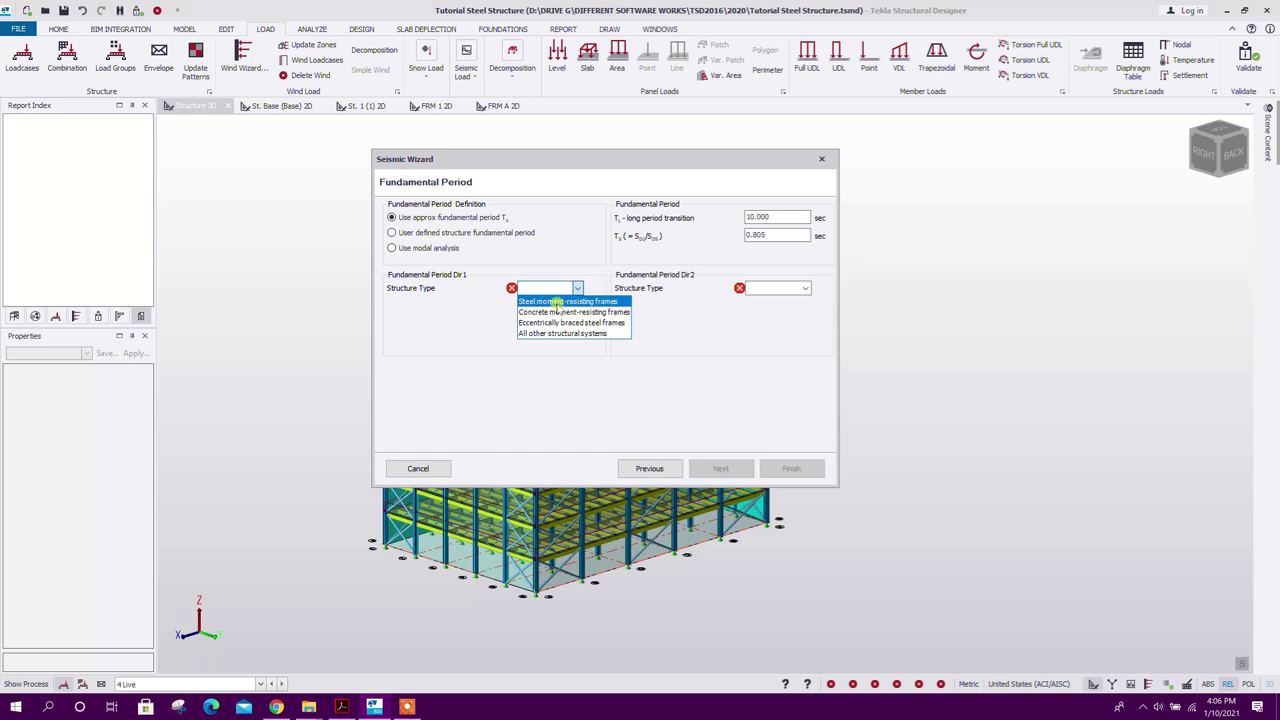
left_click(618, 302)
left_click(800, 288)
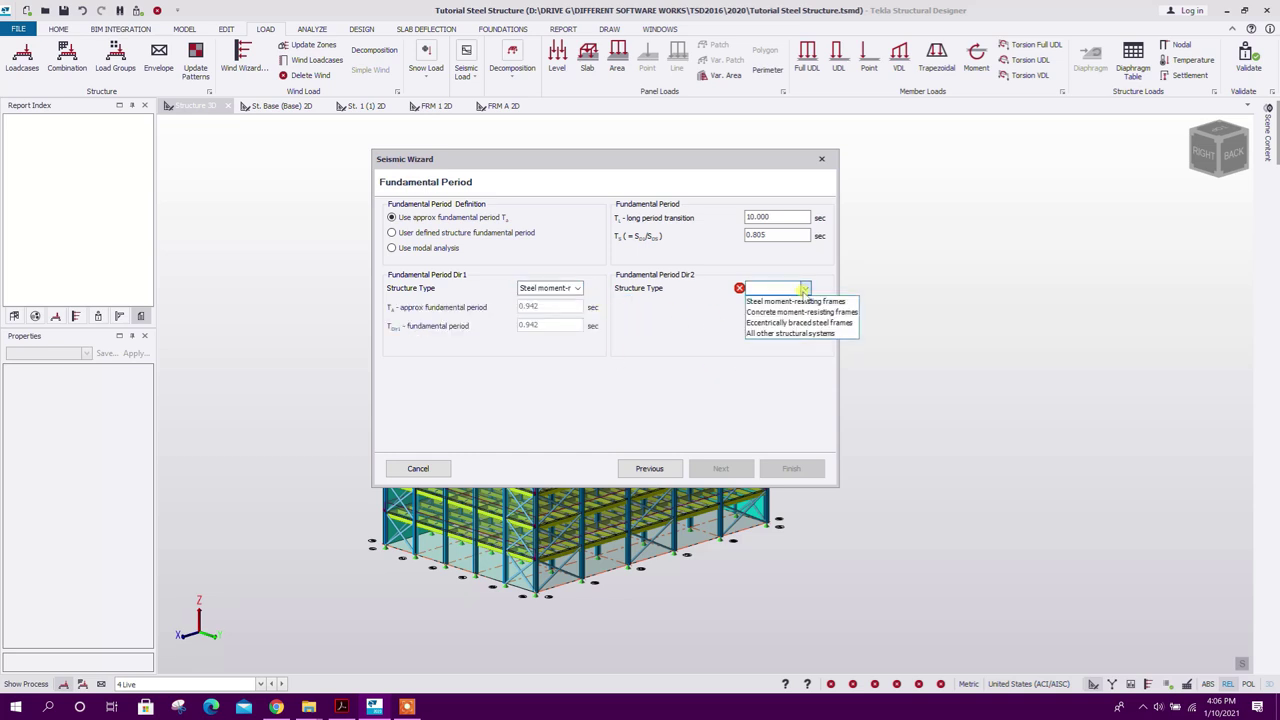
left_click(775, 298)
left_click(720, 469)
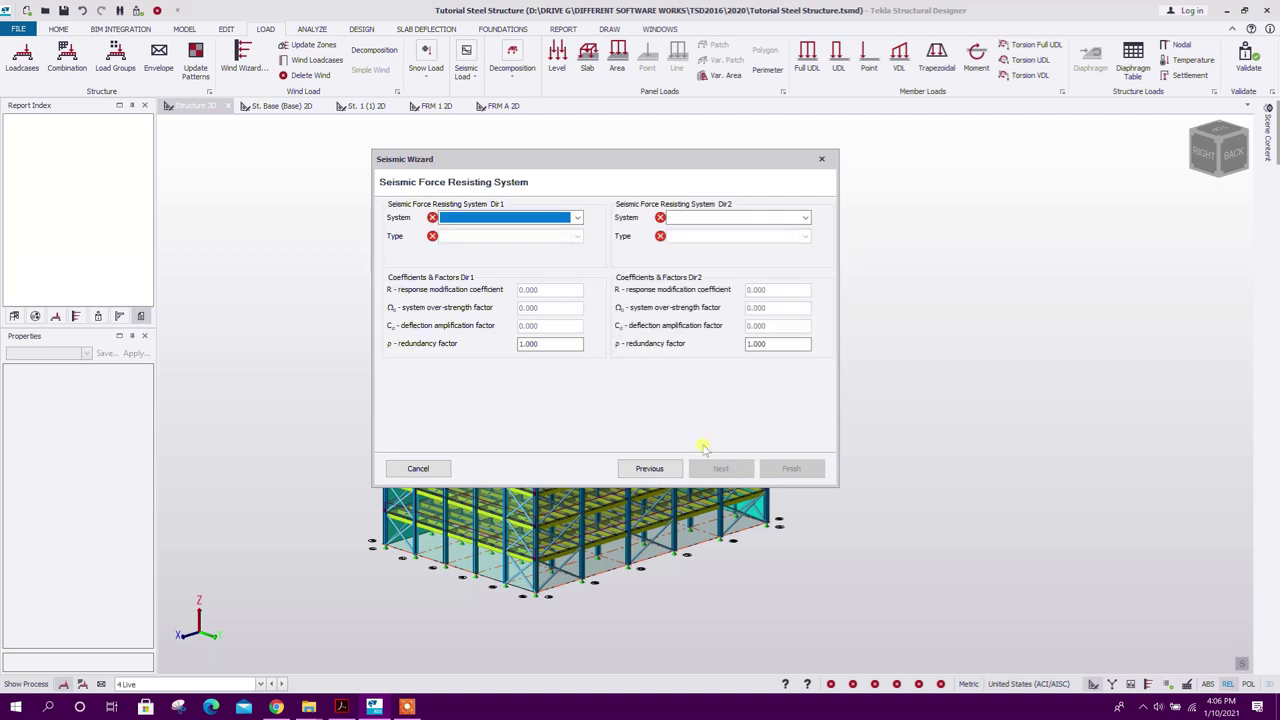
Step: Set the seismic force resisting system in both directions to B. Building Frame Systems with type 1.Steel ecc. braced frames
left_click(576, 218)
left_click(485, 241)
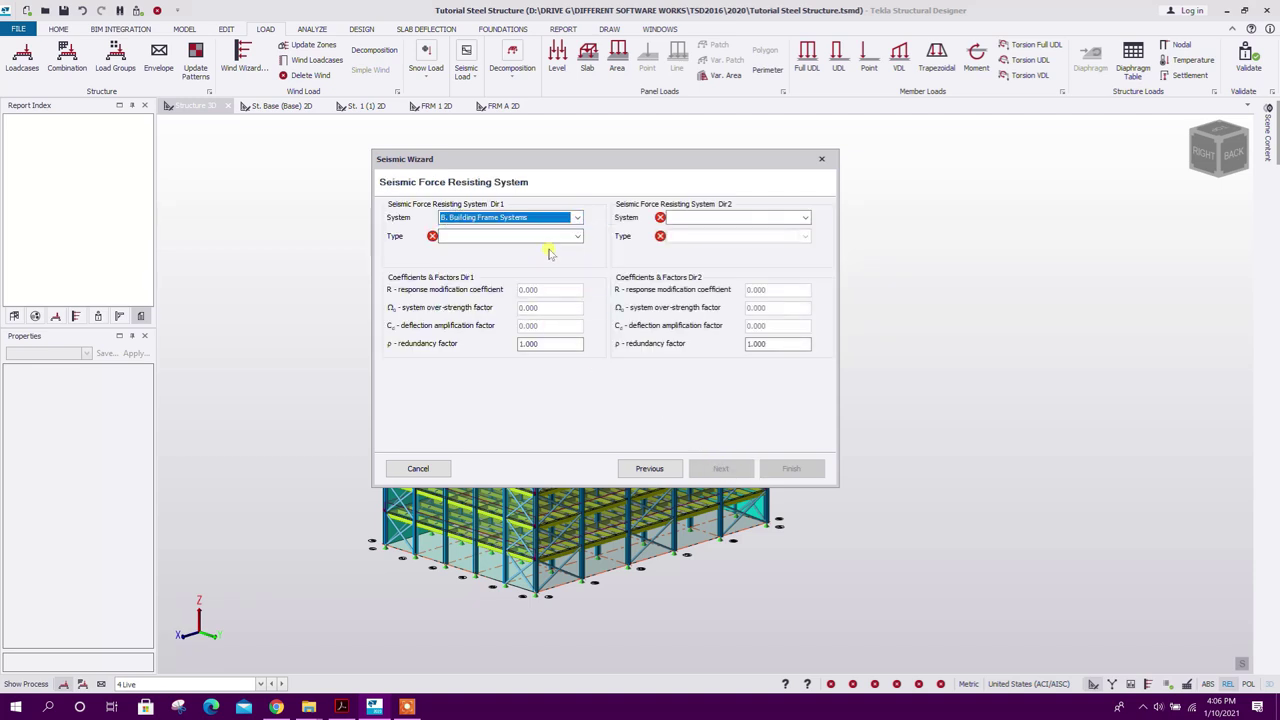
left_click(805, 217)
left_click(712, 241)
left_click(577, 236)
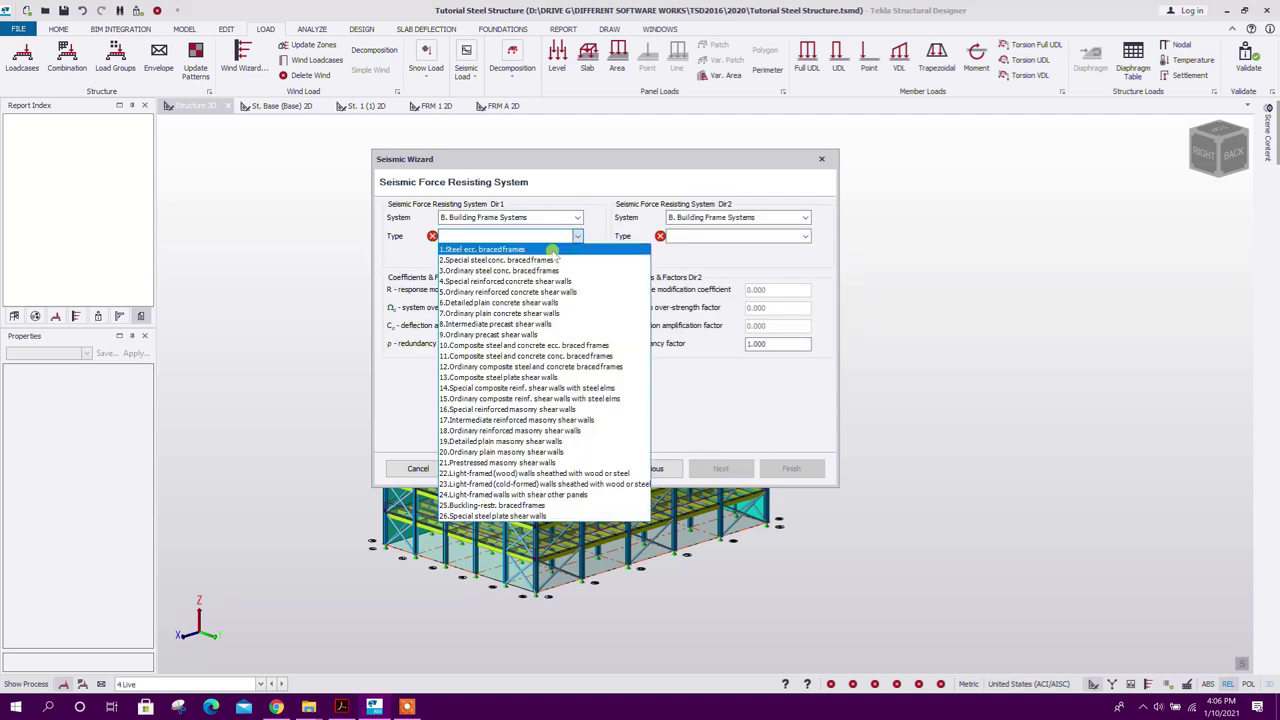
left_click(560, 249)
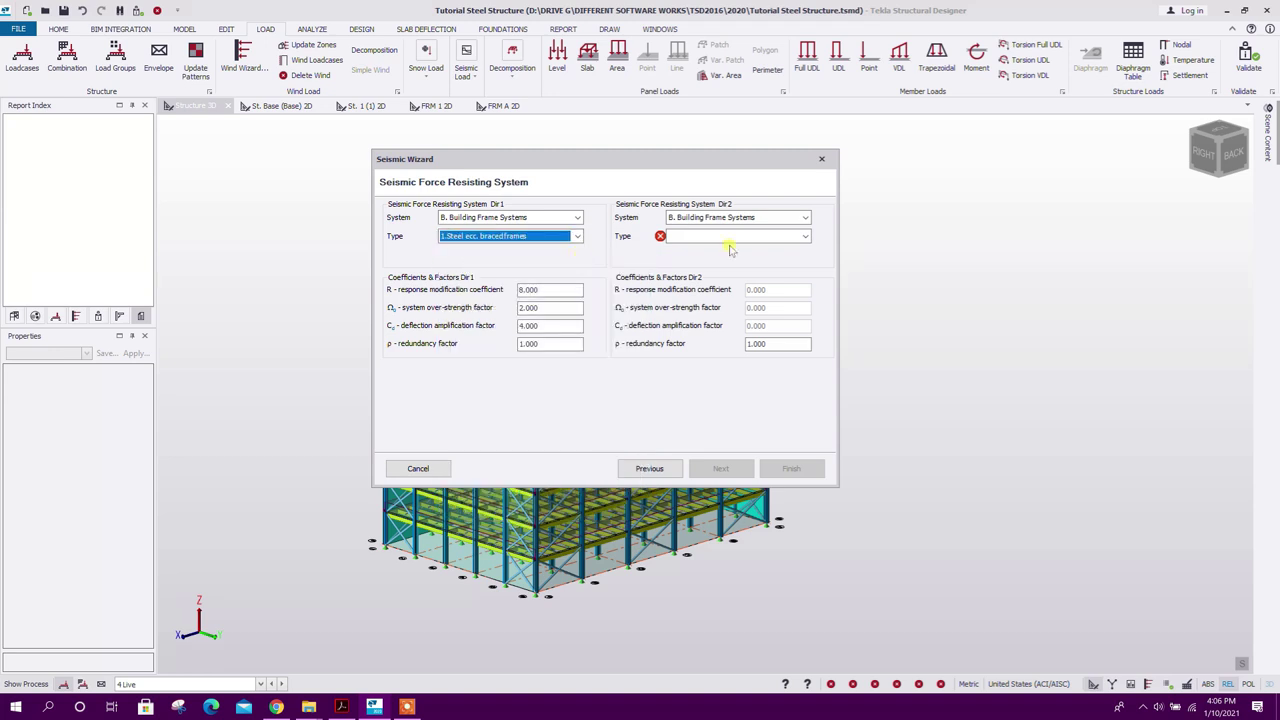
left_click(805, 236)
left_click(730, 249)
left_click(720, 469)
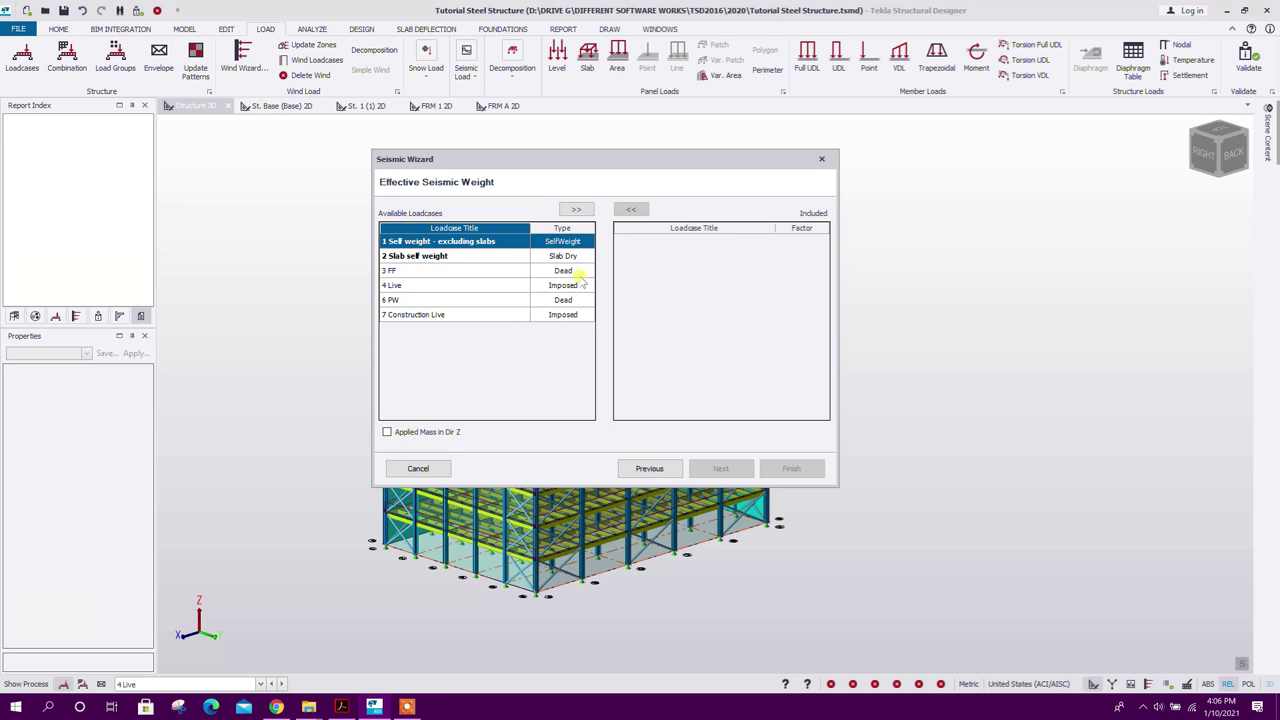
Step: Include the self weight, slab self weight, FF, Live and PW loadcases in the effective seismic weight, leaving out Construction Live
left_click(580, 210)
left_click(578, 211)
left_click(578, 211)
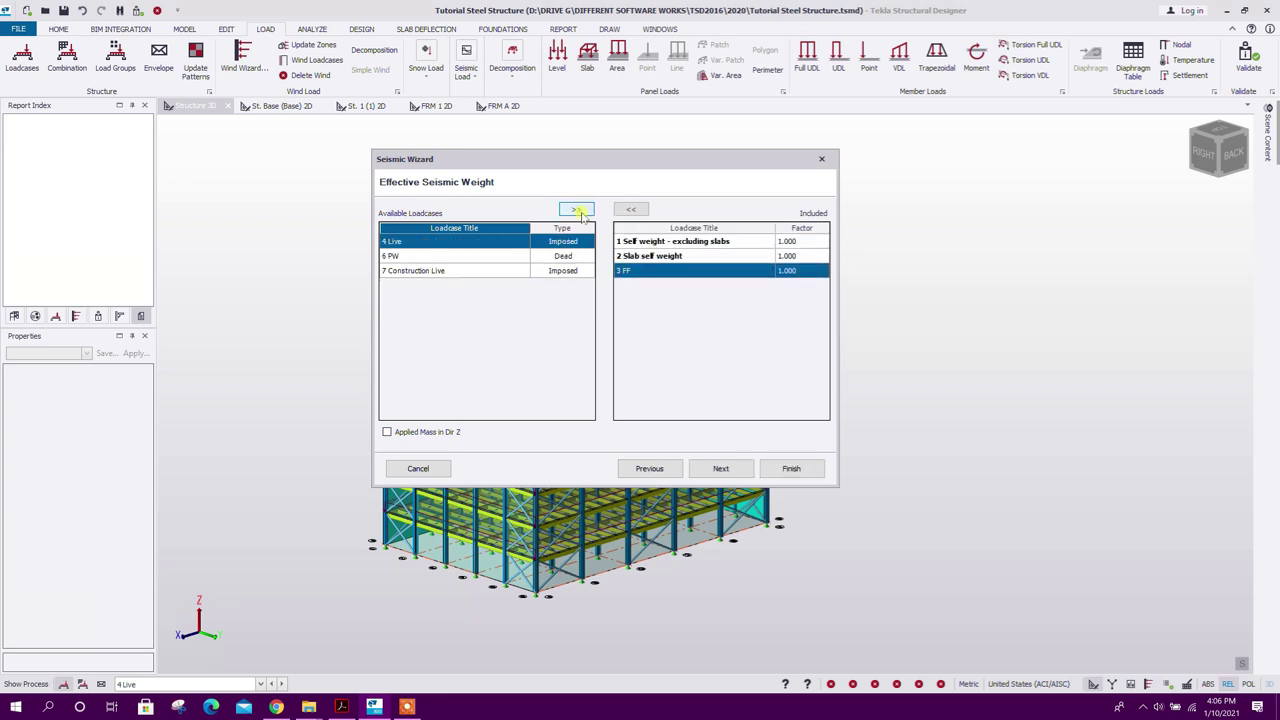
left_click(578, 211)
left_click(578, 211)
left_click(578, 211)
left_click(630, 211)
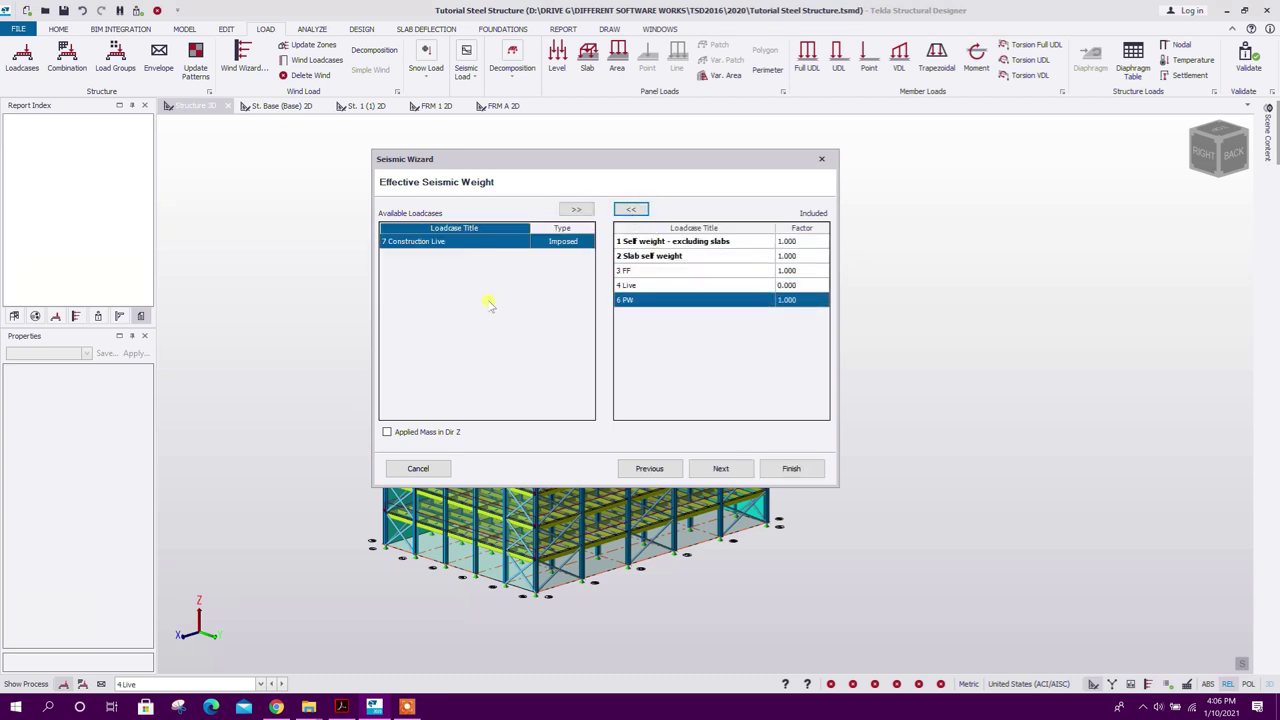
Step: Set the Live loadcase factor in the effective seismic weight to 0.25 and finish the seismic wizard
left_click(787, 285)
left_click(813, 276)
left_click(797, 284)
left_click(769, 291)
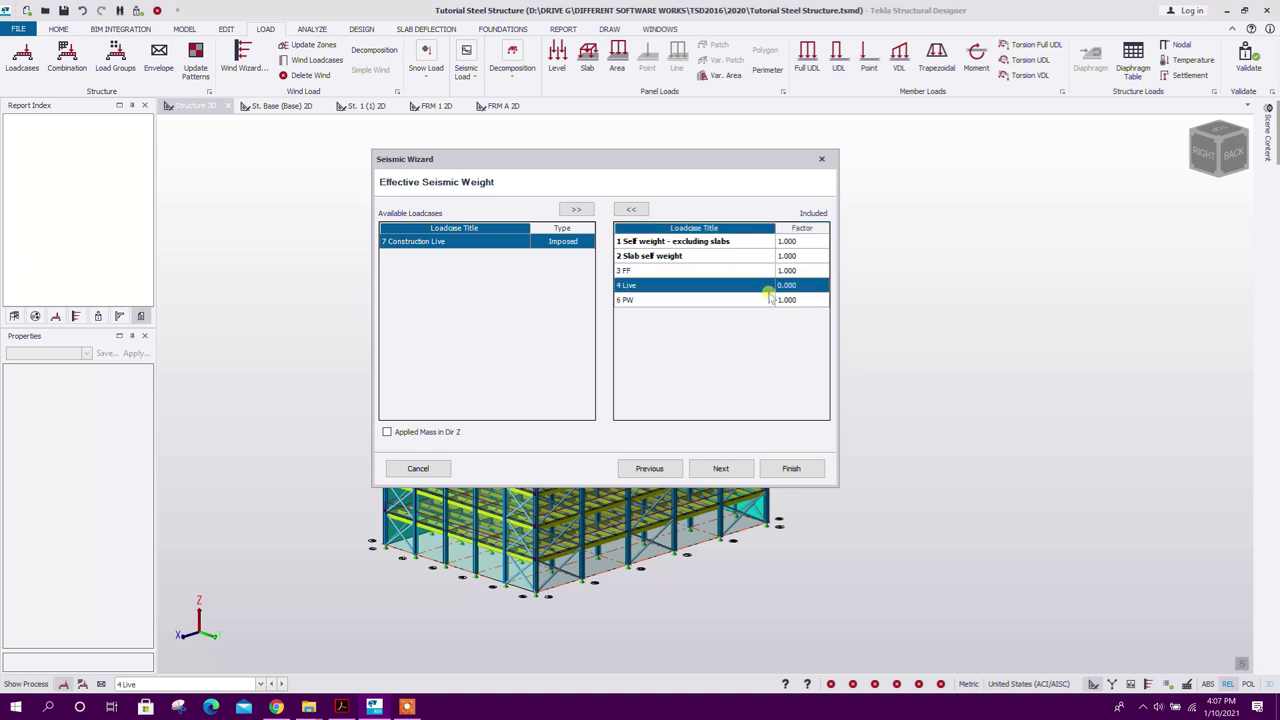
left_click(787, 285)
type("0.2")
key("Up")
key("Up")
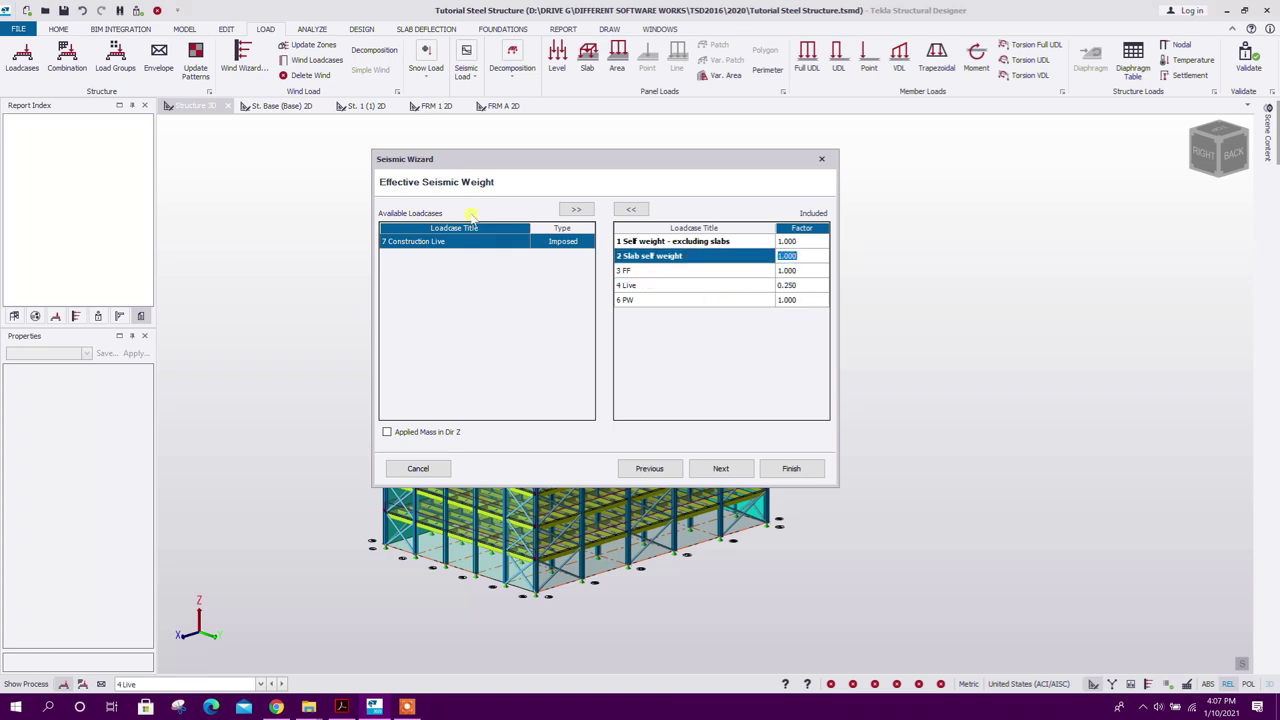
left_click(789, 468)
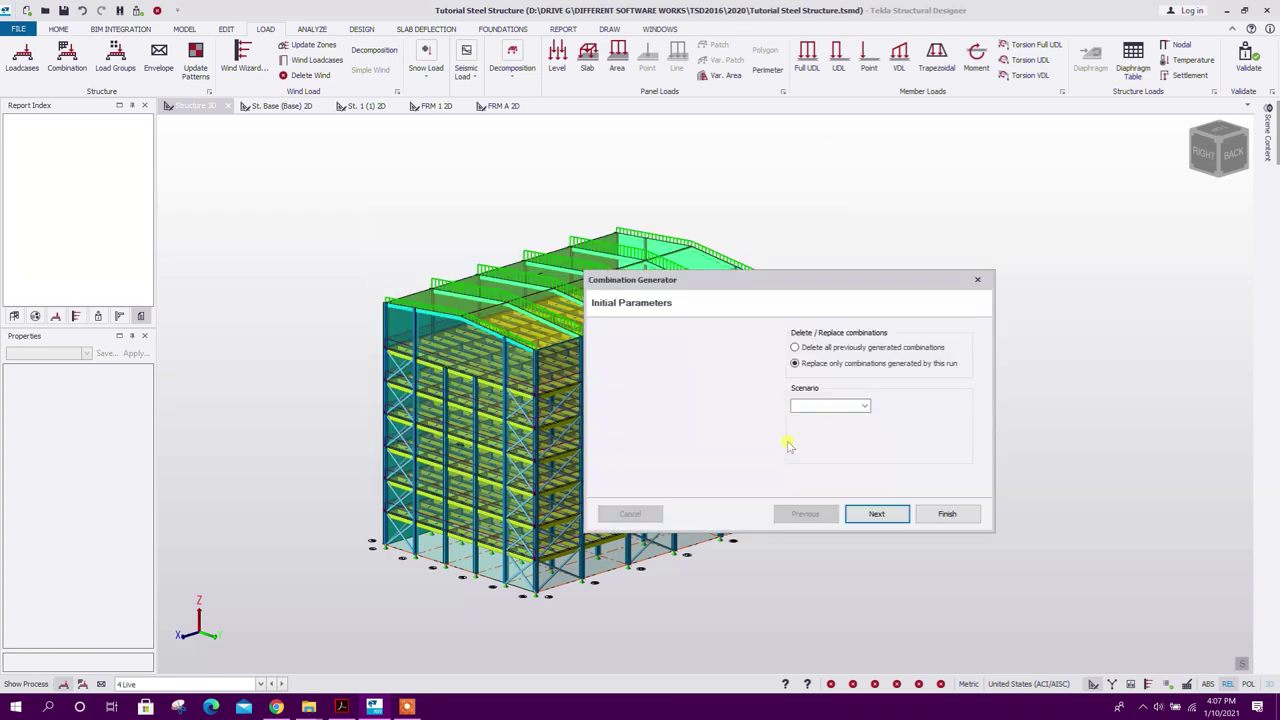
Step: Generate the LRFD seismic combinations 1.2D+L+0.2S+E and 0.9D+E, replacing only combinations generated by this run
left_click_drag(770, 281, 530, 215)
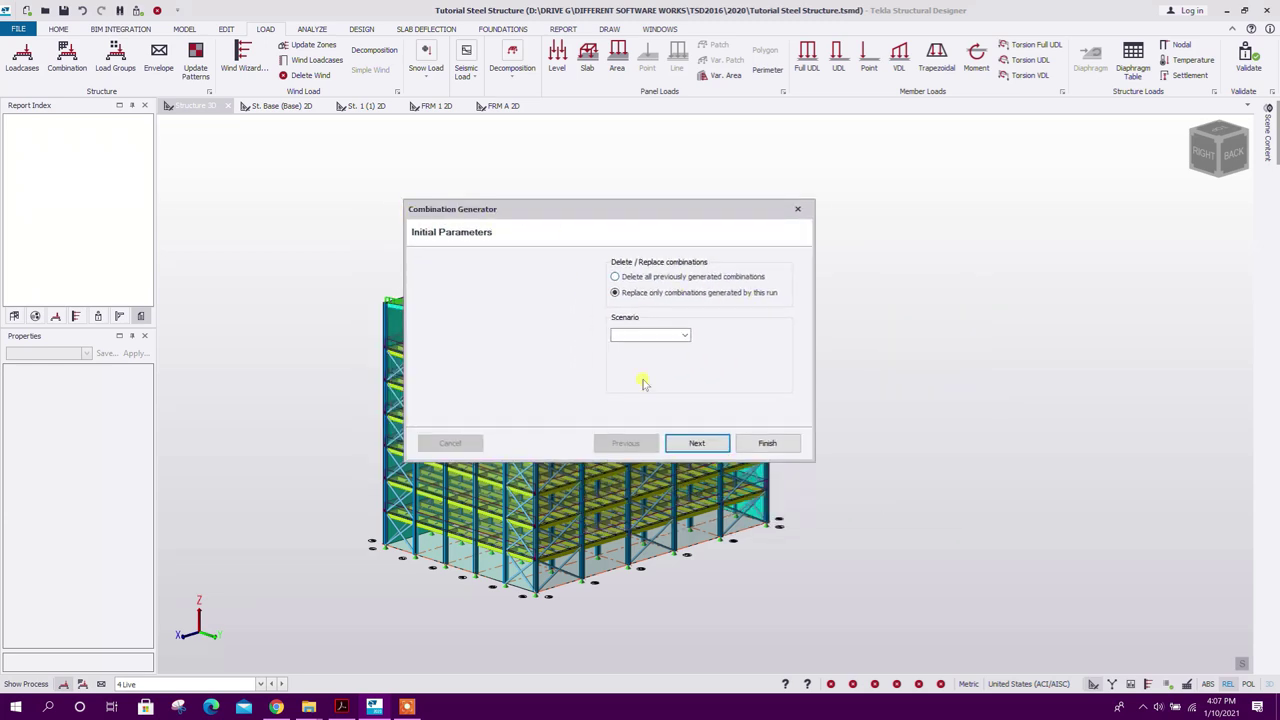
left_click(710, 445)
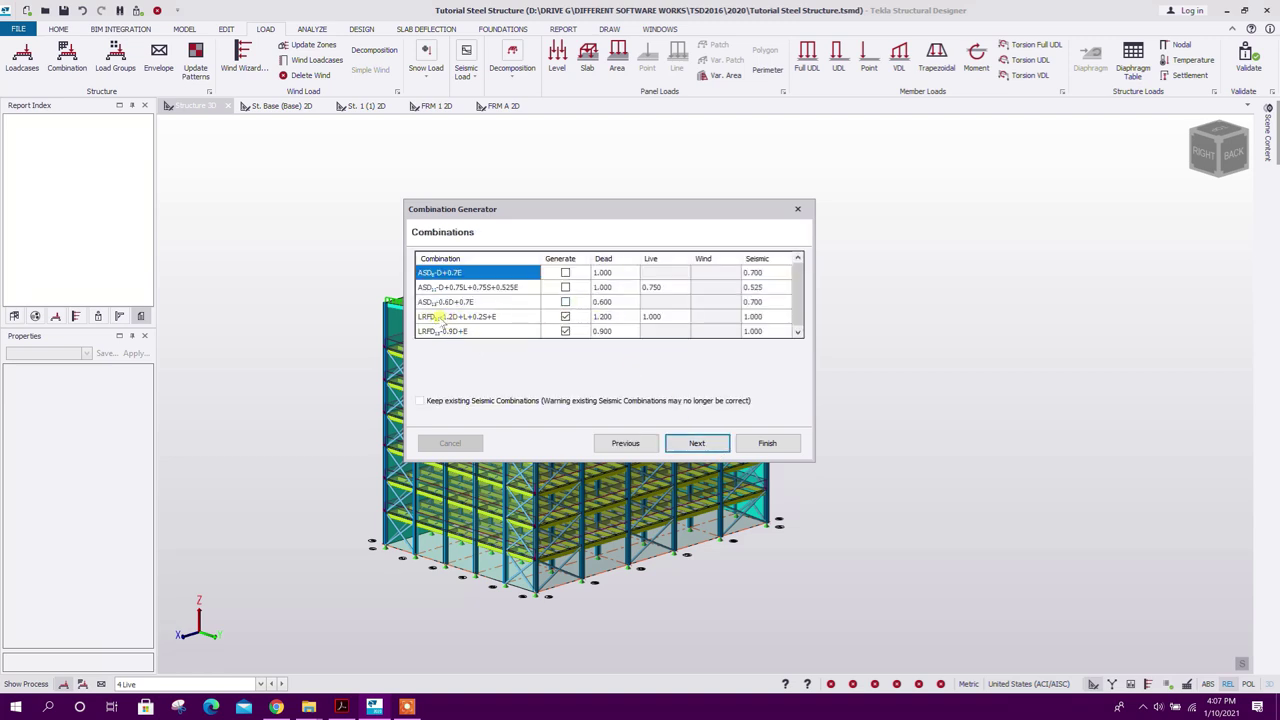
left_click(460, 318)
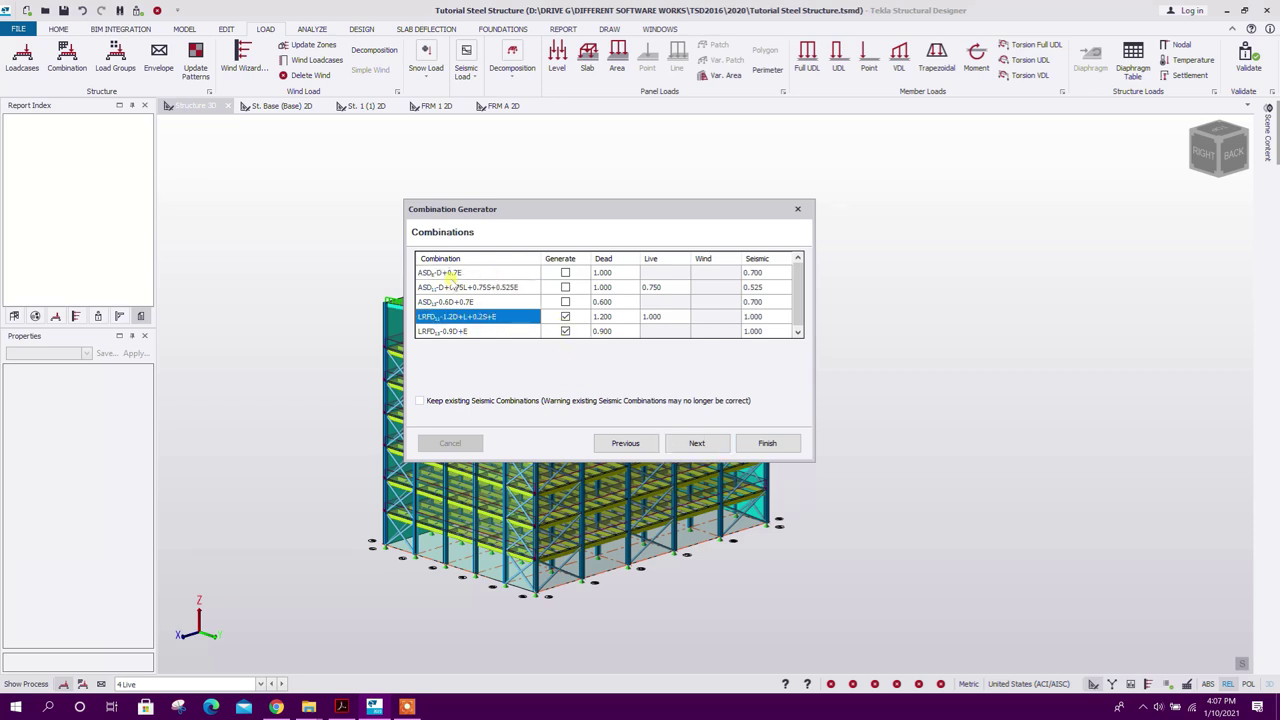
left_click(705, 449)
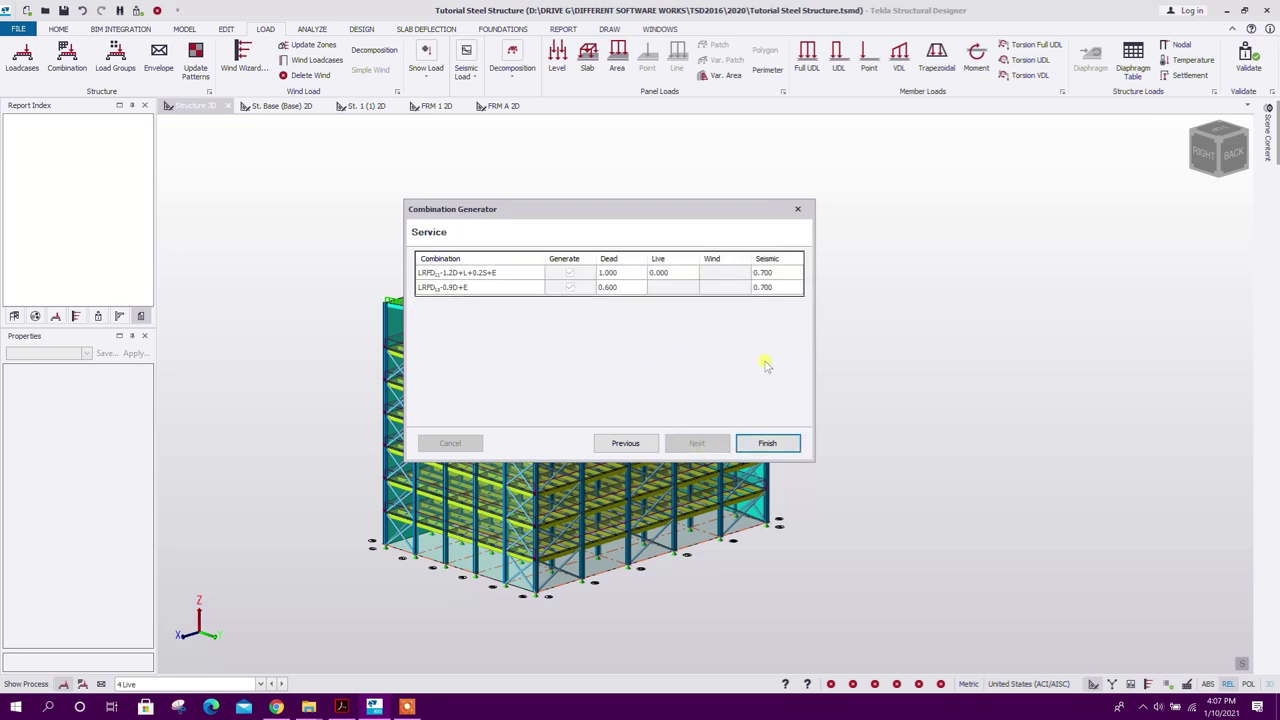
left_click(767, 442)
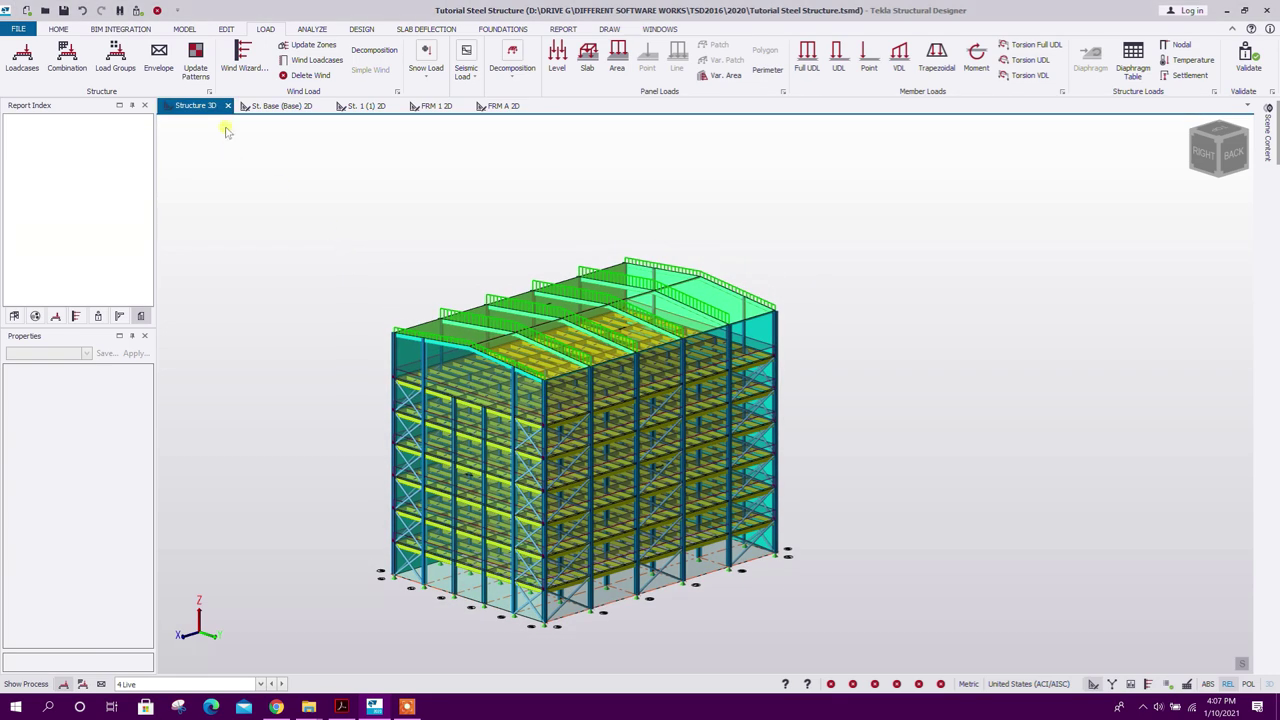
Step: Generate the full set of LRFD combinations from 1.4D through 0.9D+E with default service and NL settings, deleting all previously generated combinations
left_click(67, 60)
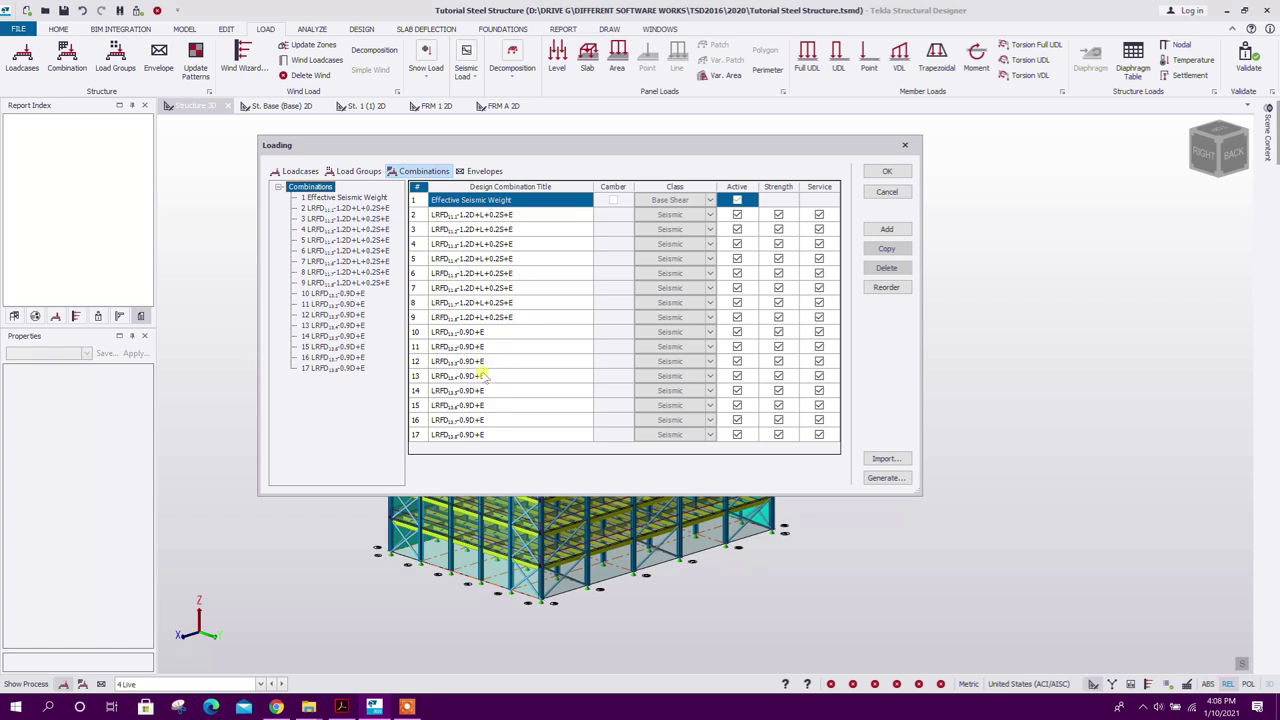
left_click_drag(576, 148, 548, 140)
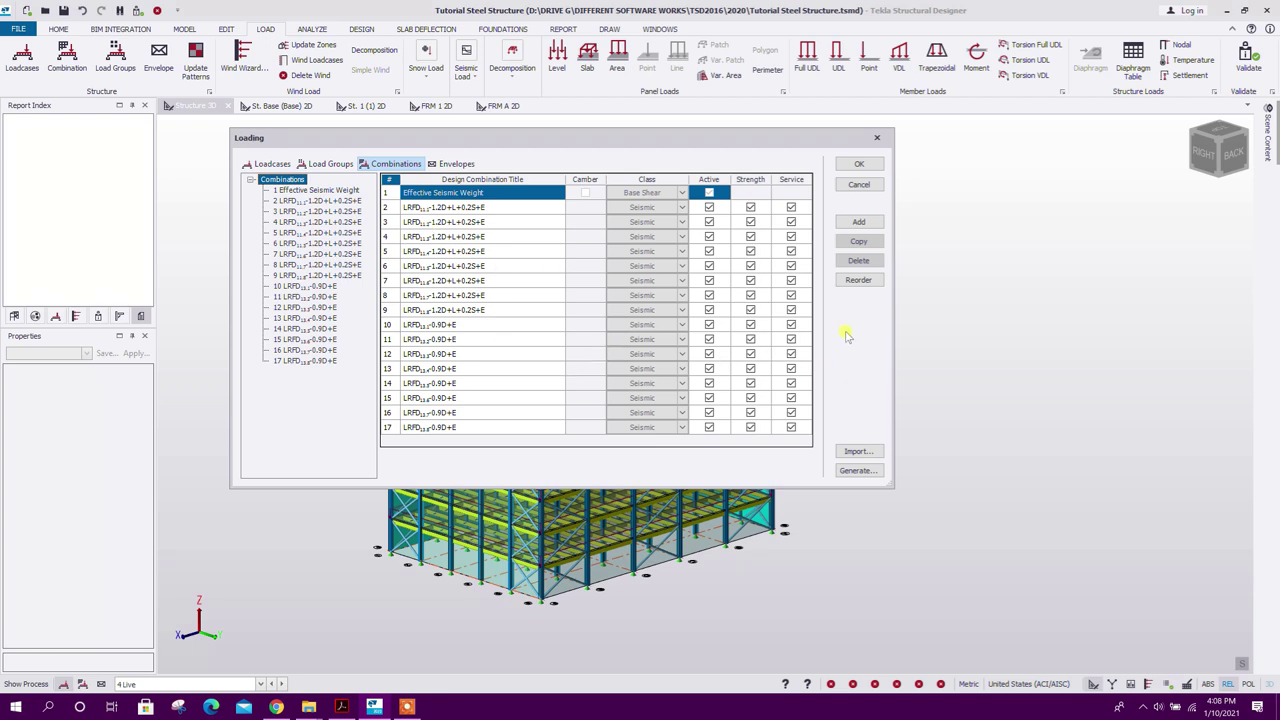
left_click(857, 470)
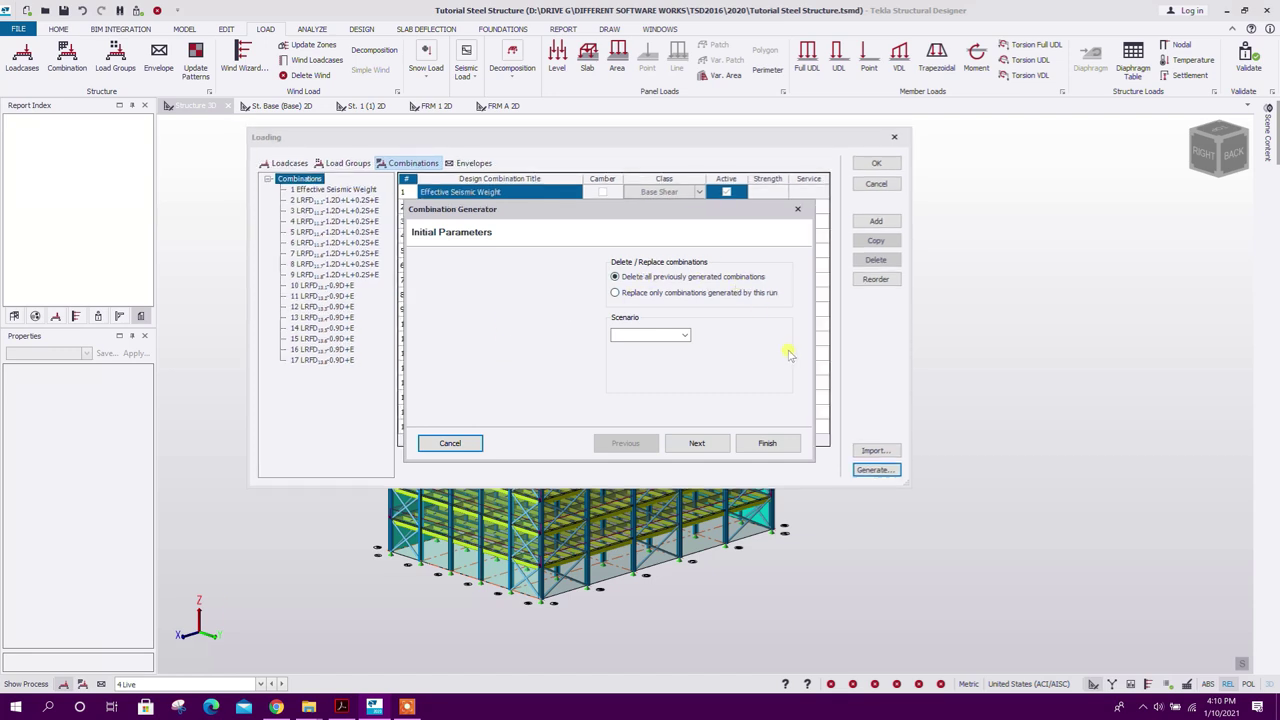
left_click(697, 443)
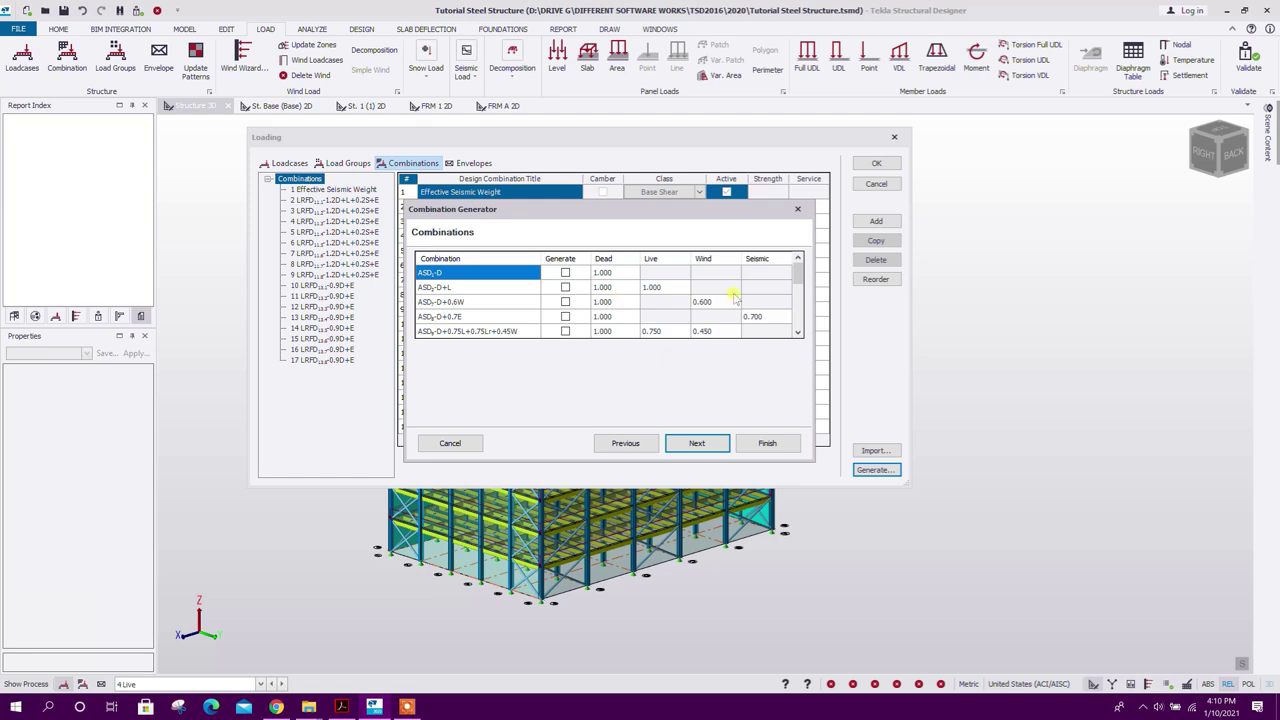
left_click_drag(797, 272, 800, 310)
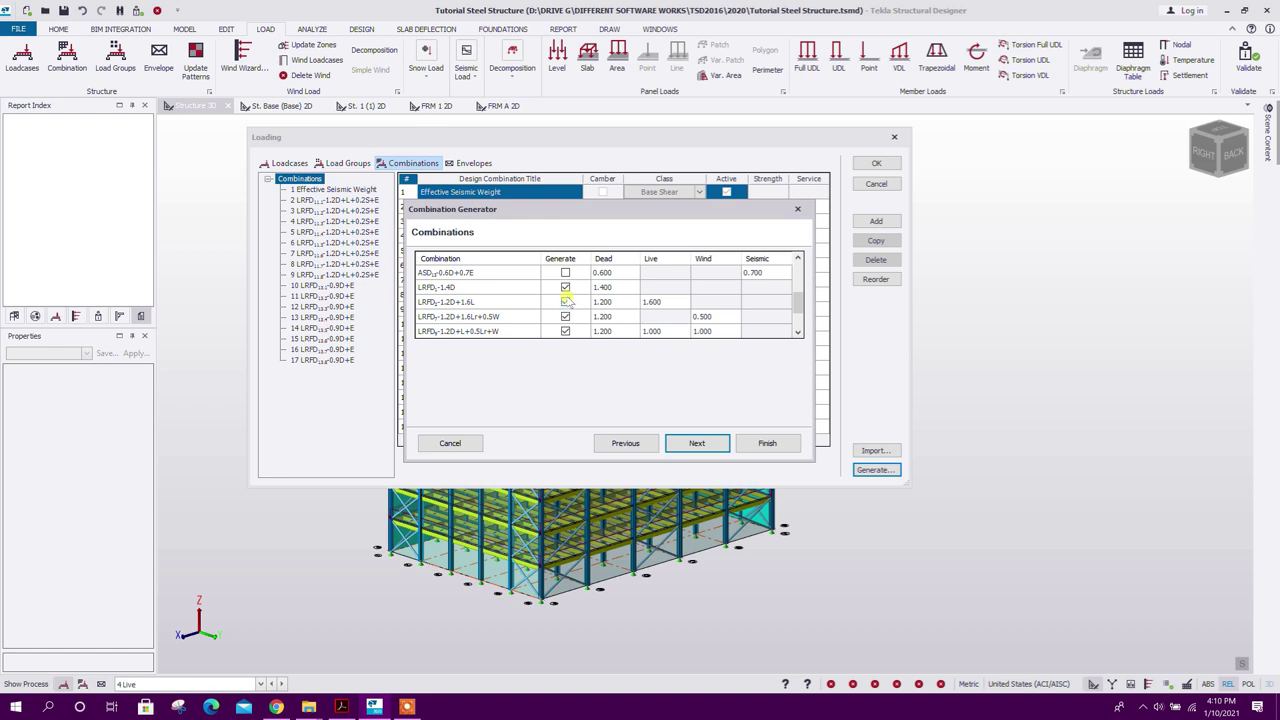
scroll(565, 305, "down", 2)
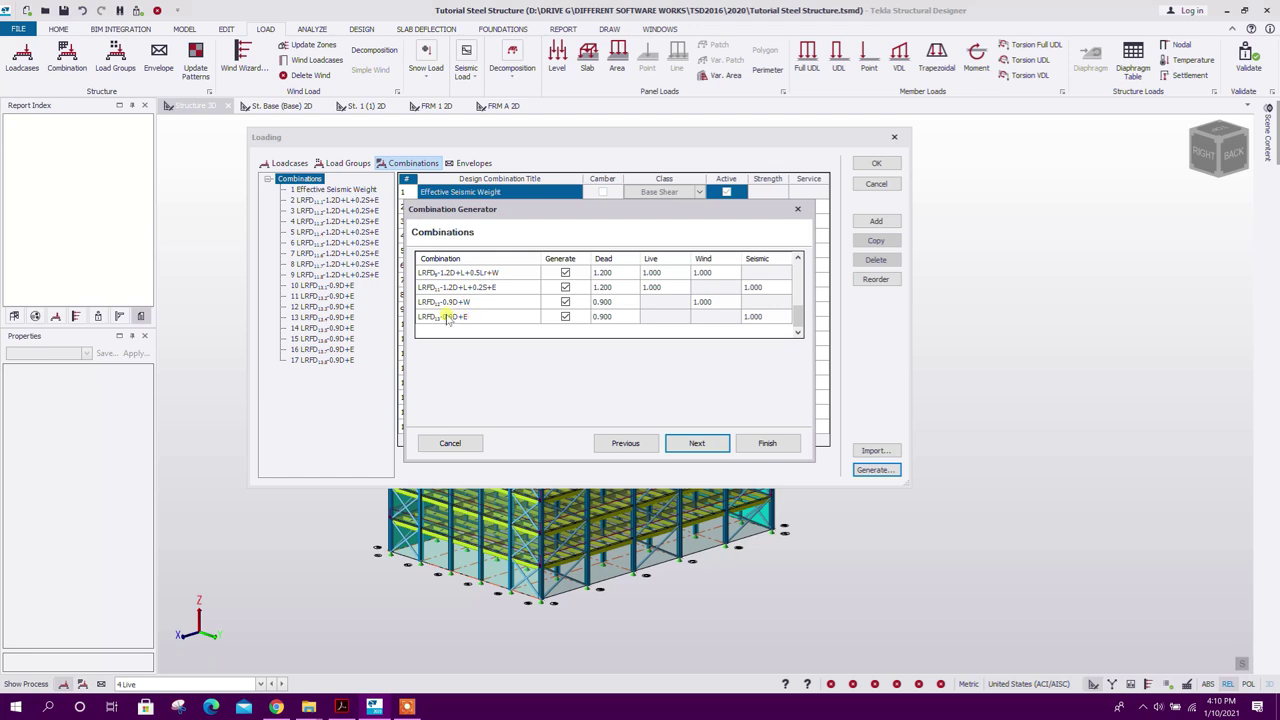
left_click(697, 446)
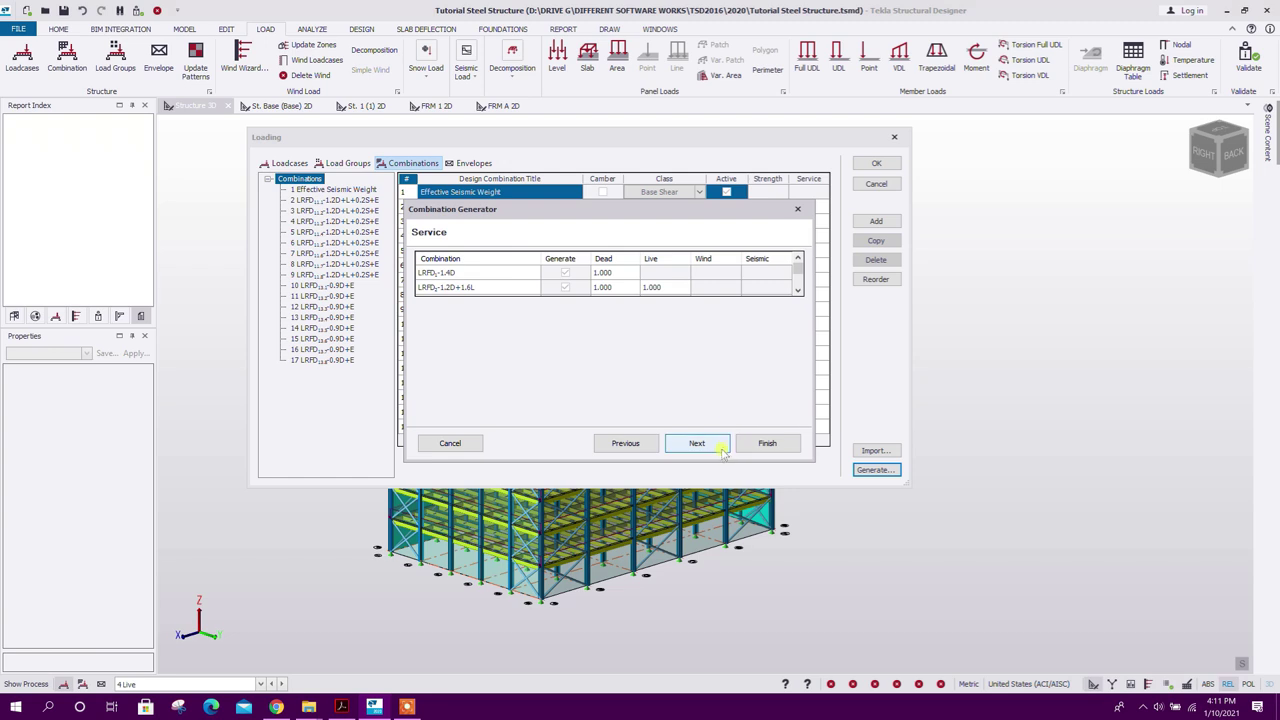
left_click(715, 445)
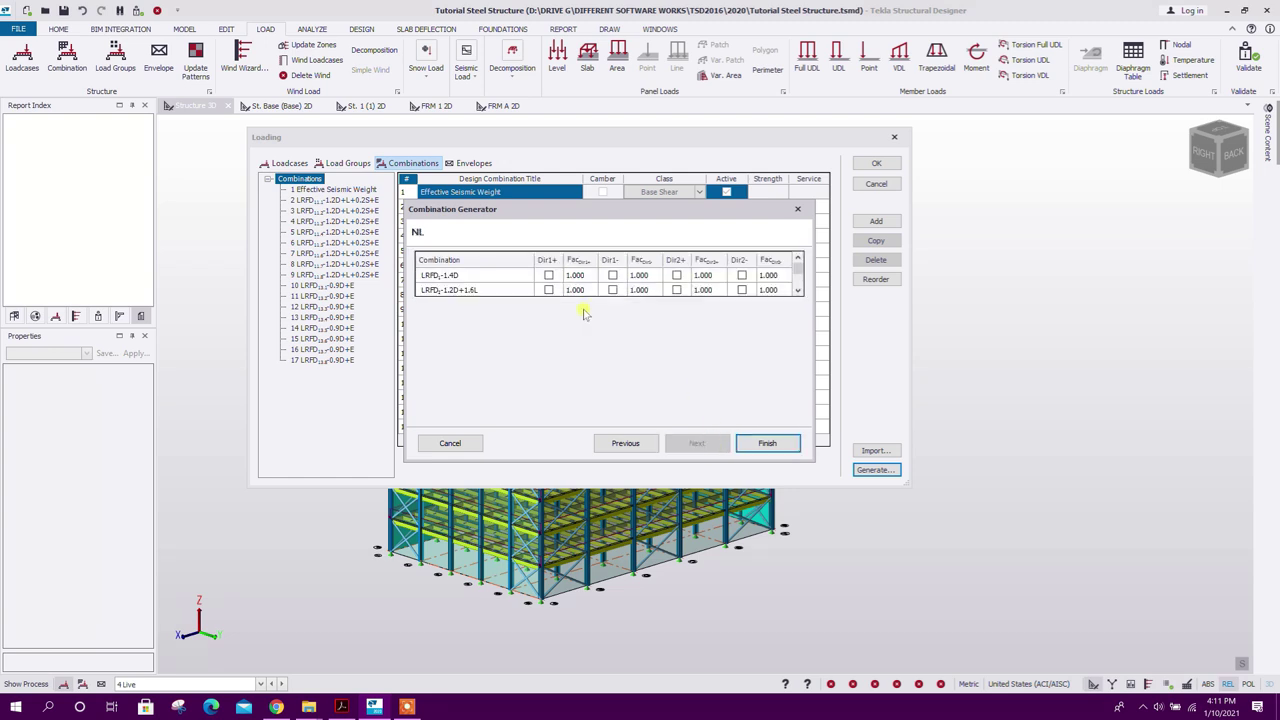
left_click(767, 443)
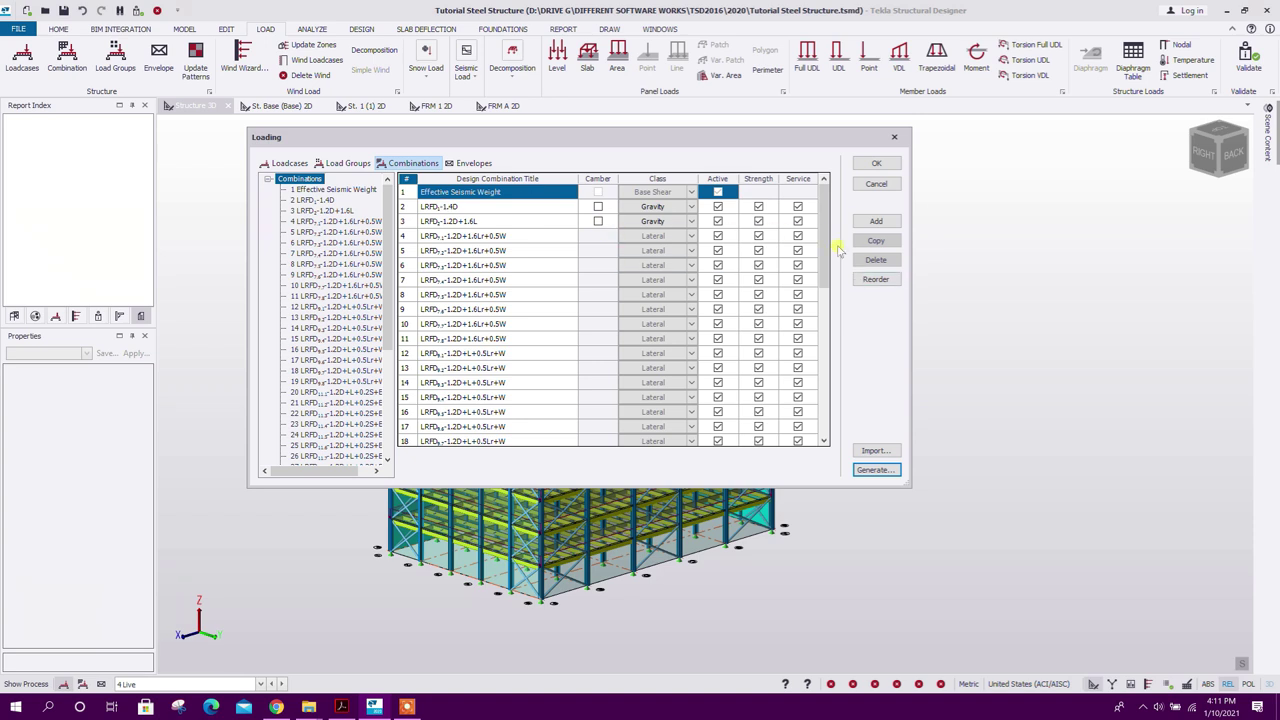
Step: Add a combination named Construction Stage with camber enabled and its class set to Construction Stage, and accept the loading changes
mouse_move(825, 234)
left_mouse_down()
mouse_move(829, 413)
mouse_move(825, 223)
left_mouse_up()
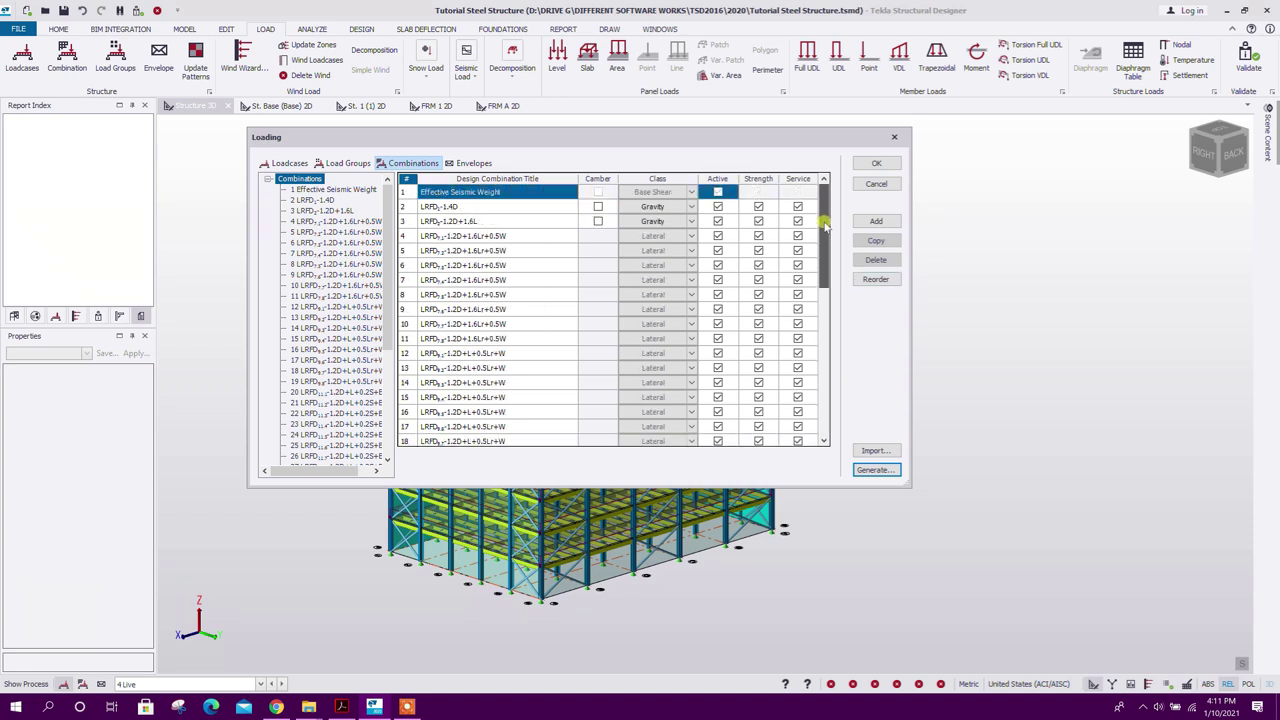
left_click_drag(822, 278, 843, 423)
left_click(877, 221)
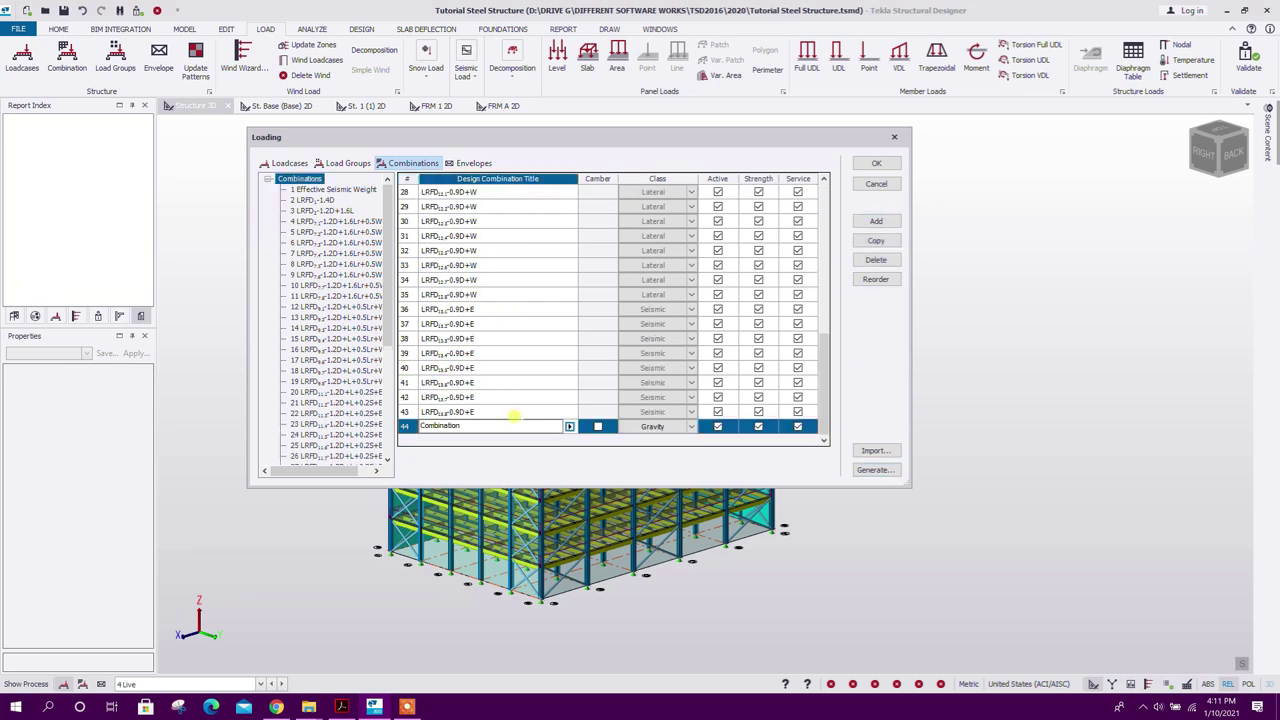
type("cOnstruction ")
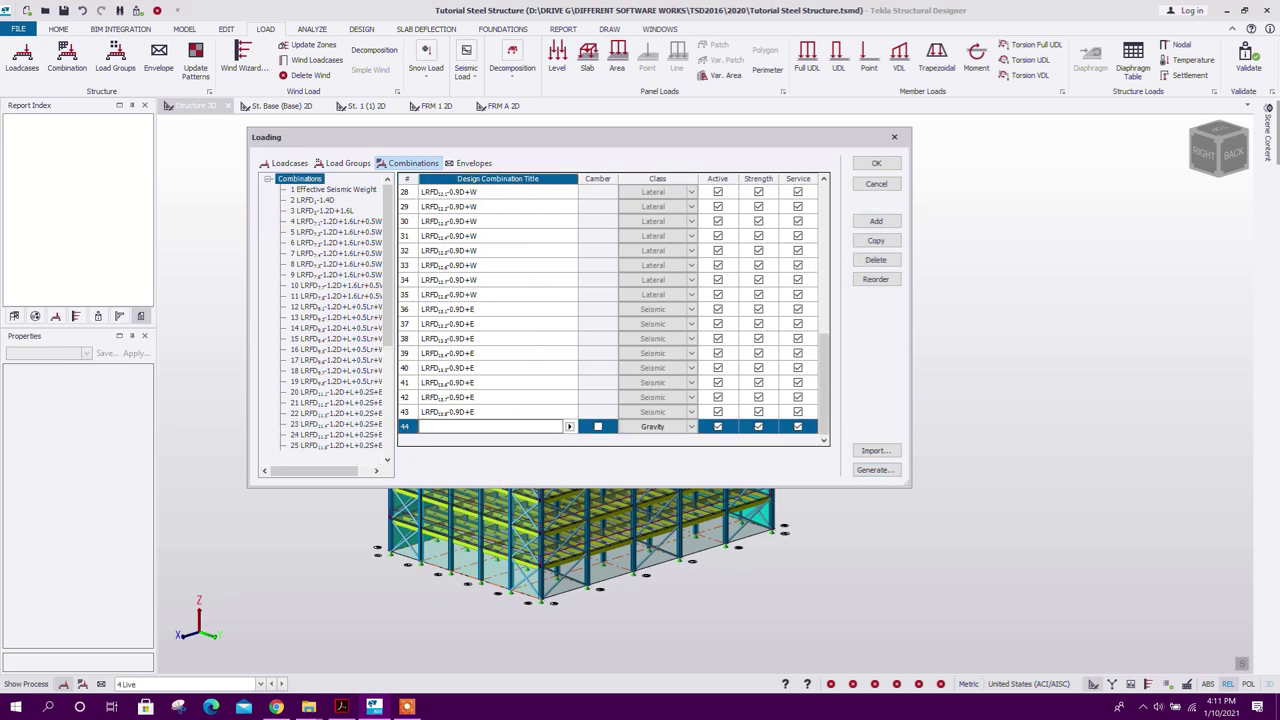
type("Stage")
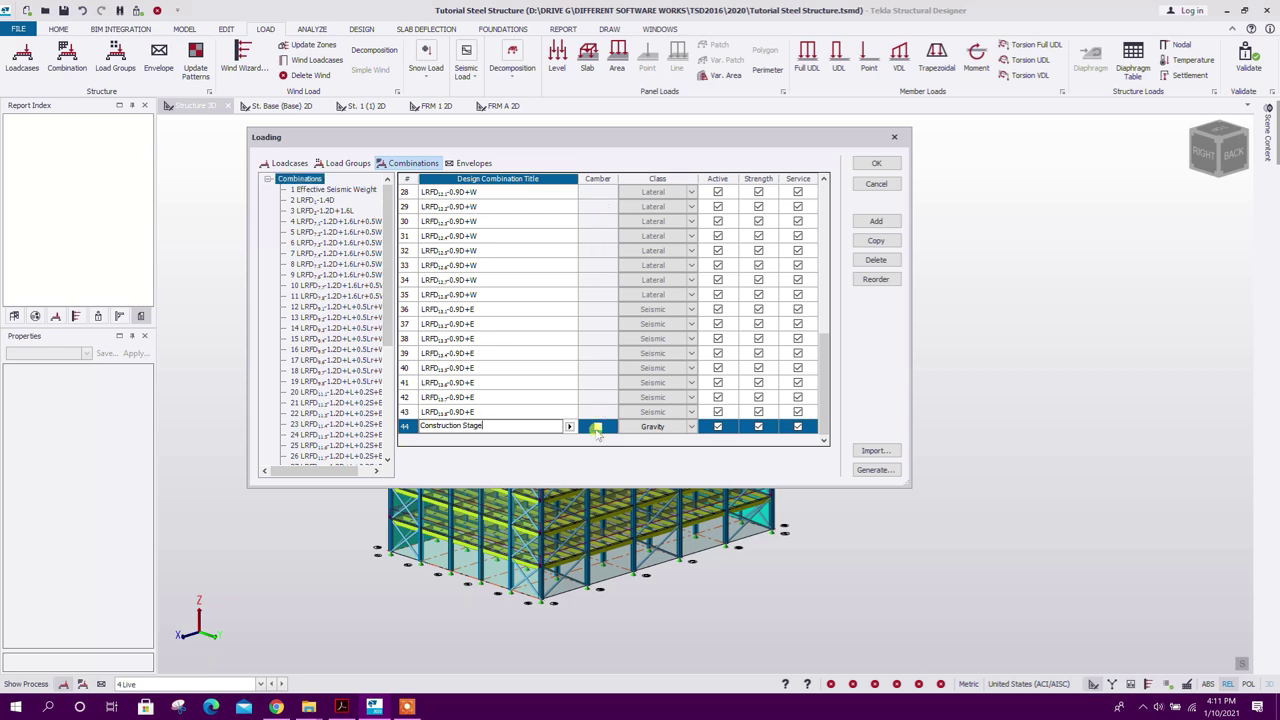
left_click(598, 427)
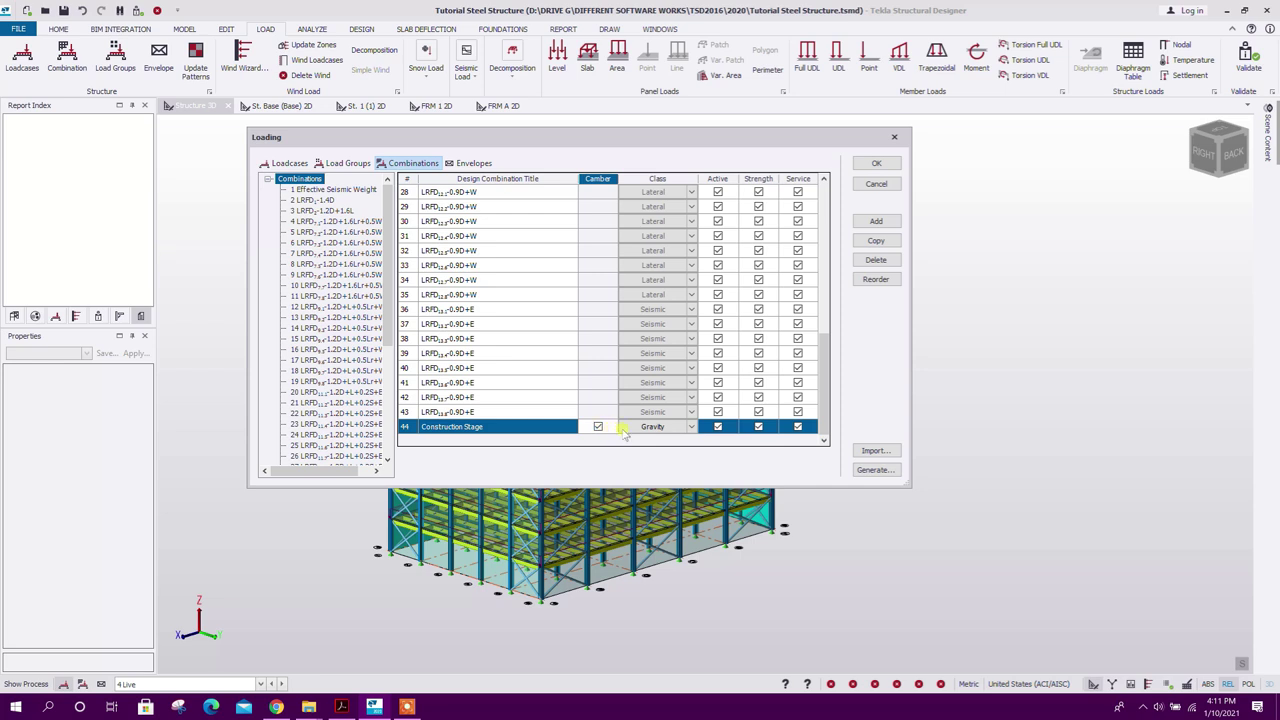
left_click(691, 427)
left_click(688, 440)
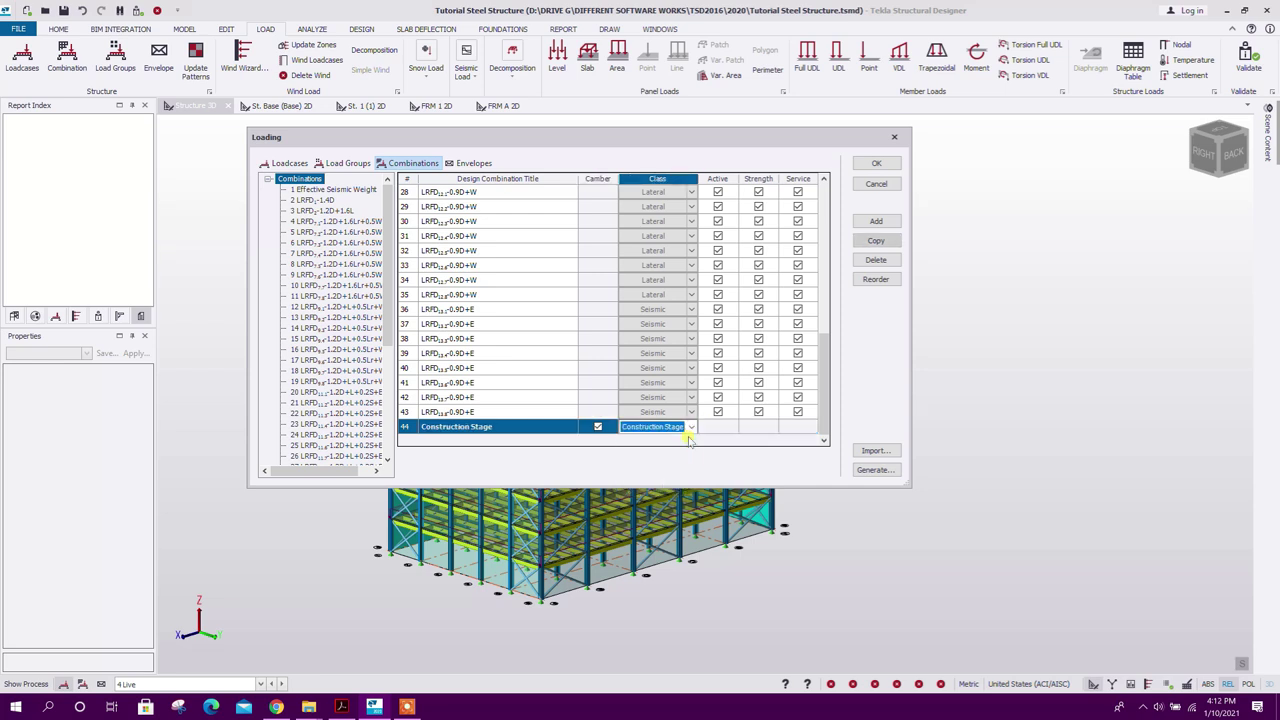
left_click(876, 163)
middle_click_drag(887, 288, 866, 293)
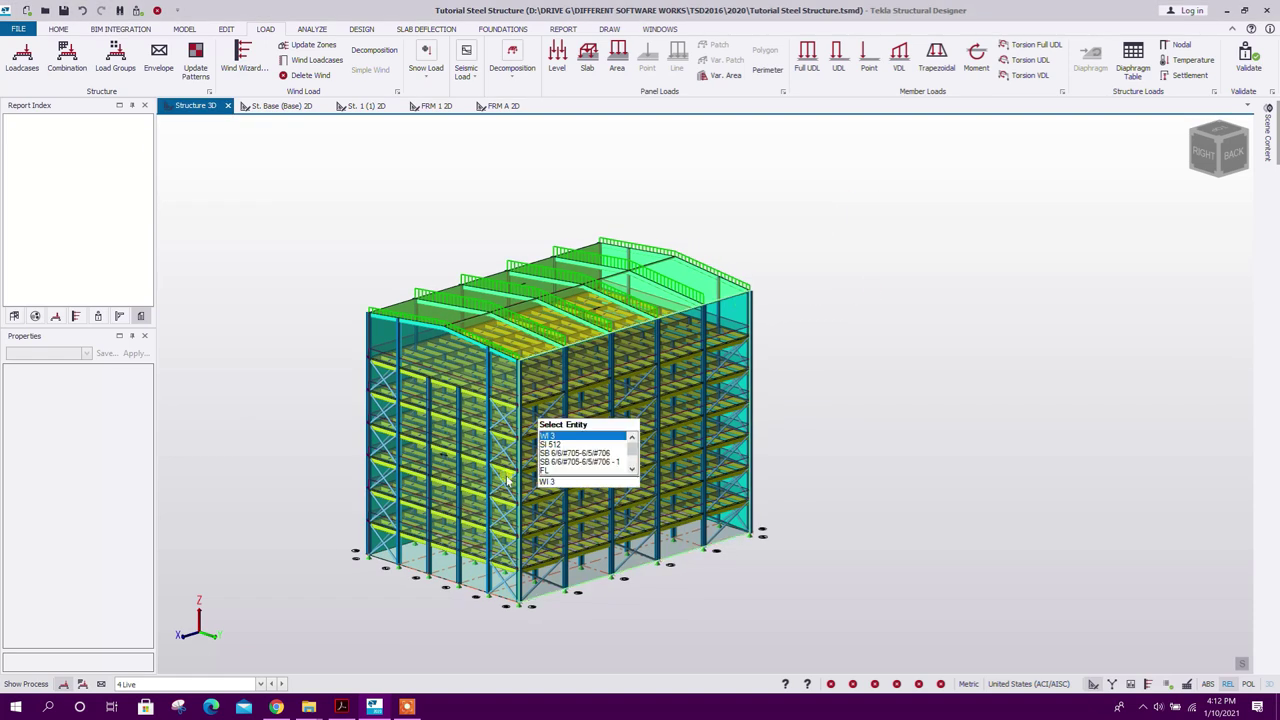
middle_click_drag(837, 468, 830, 423)
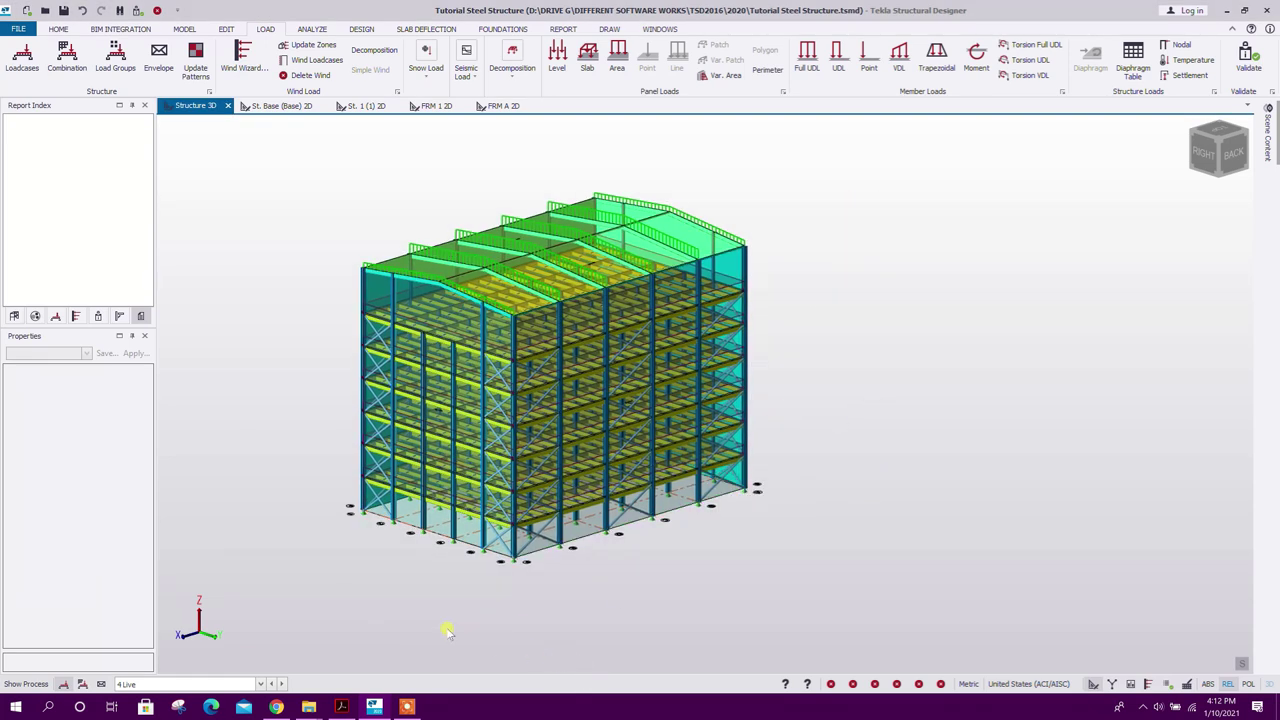
Step: Consult Step-16 of the PDF guide in Adobe Acrobat and run Design Steel (Static) on the structure in Tekla Structural Designer
left_click(343, 706)
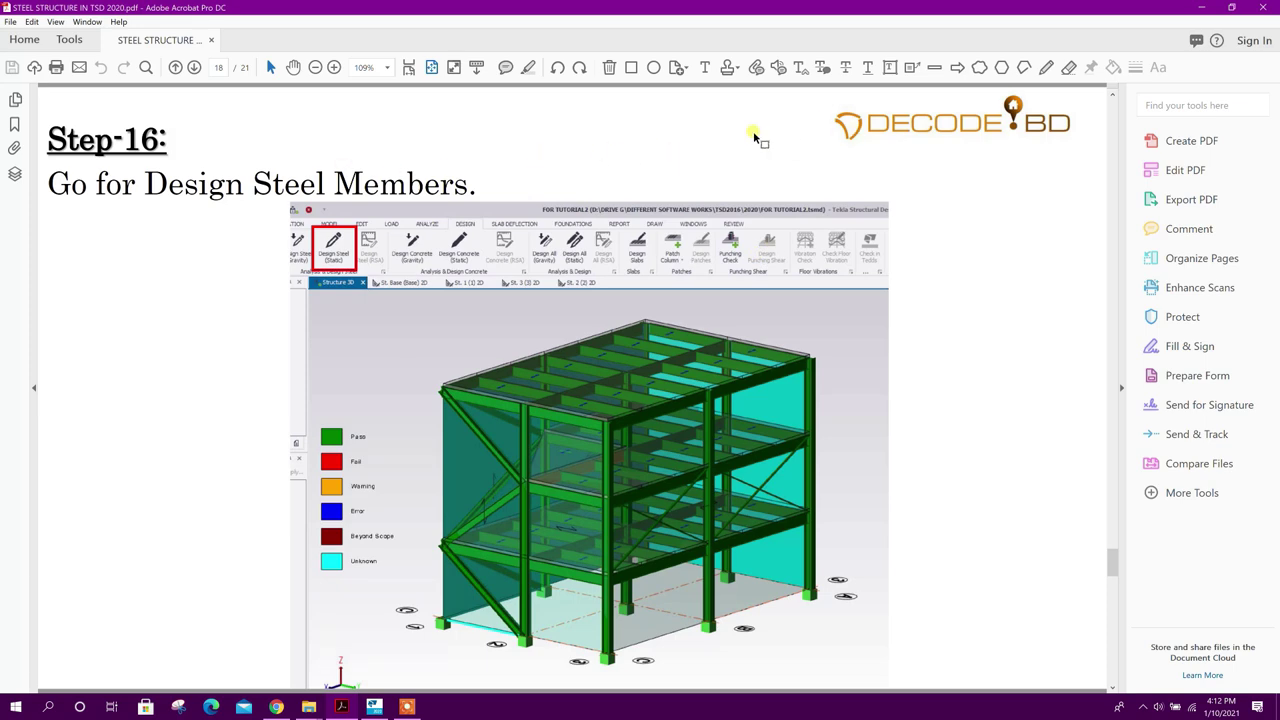
left_click(1200, 8)
scroll(933, 297, "down", 3)
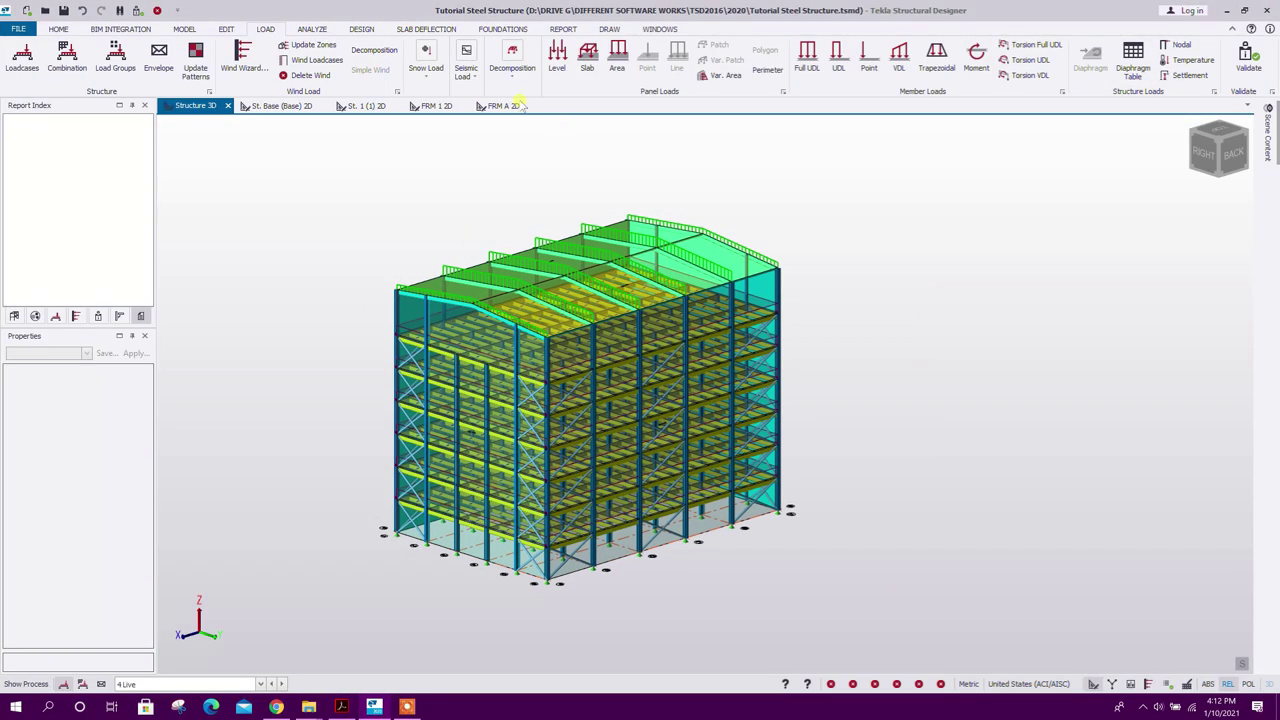
left_click(361, 28)
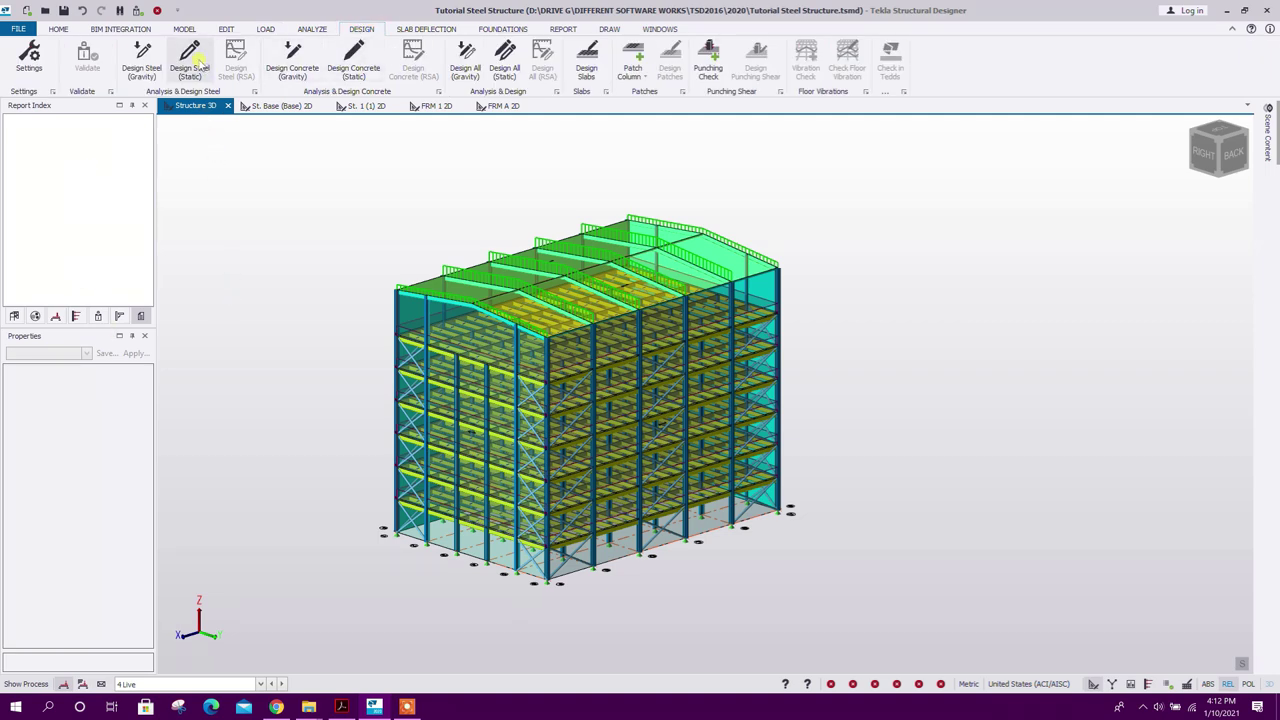
left_click(200, 60)
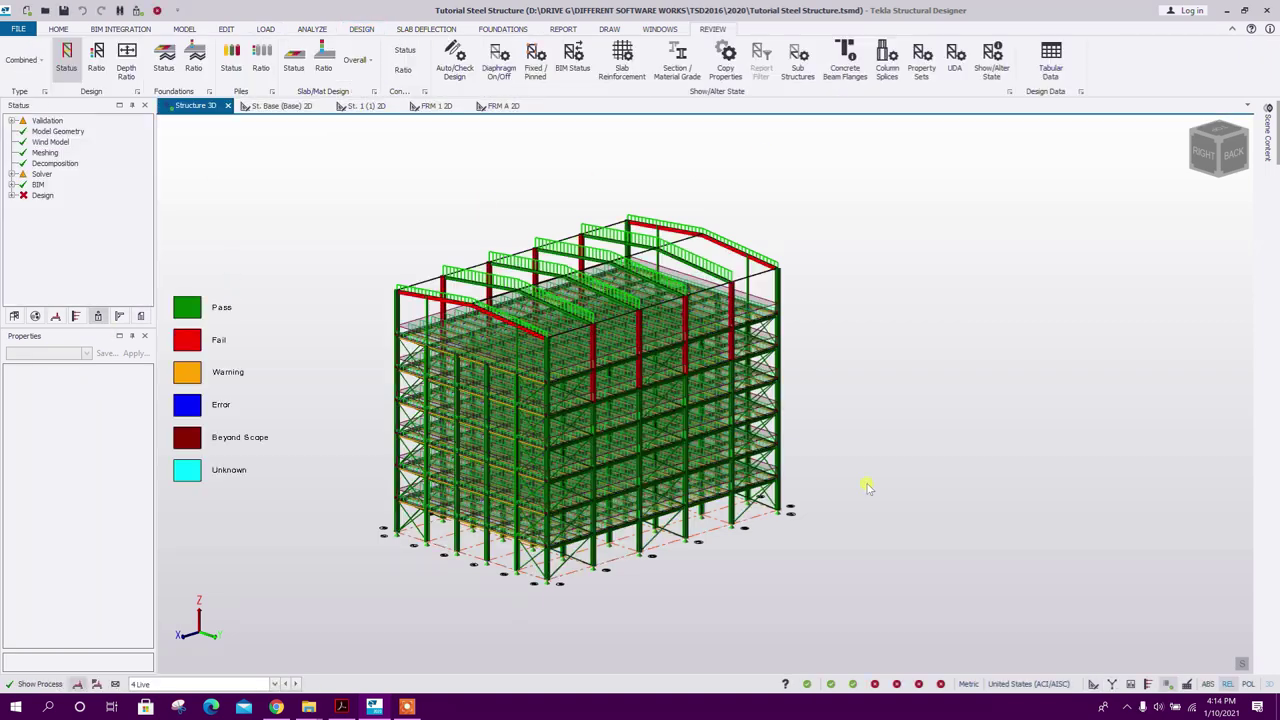
Step: Examine the design status of the members and locate column SC A/2 in the model from the Wind Drift results
middle_click_drag(790, 566, 830, 572, "shift")
scroll(475, 437, "up", 4)
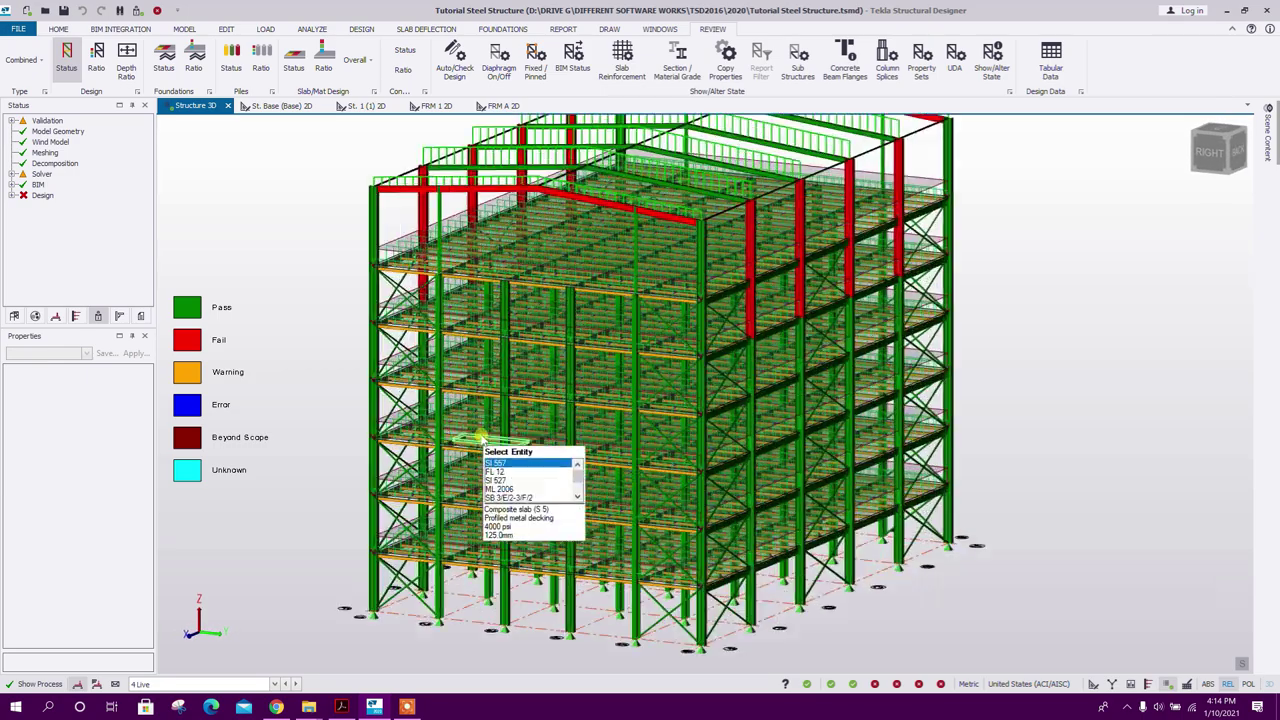
scroll(502, 428, "down", 2)
right_click_drag(978, 404, 966, 377)
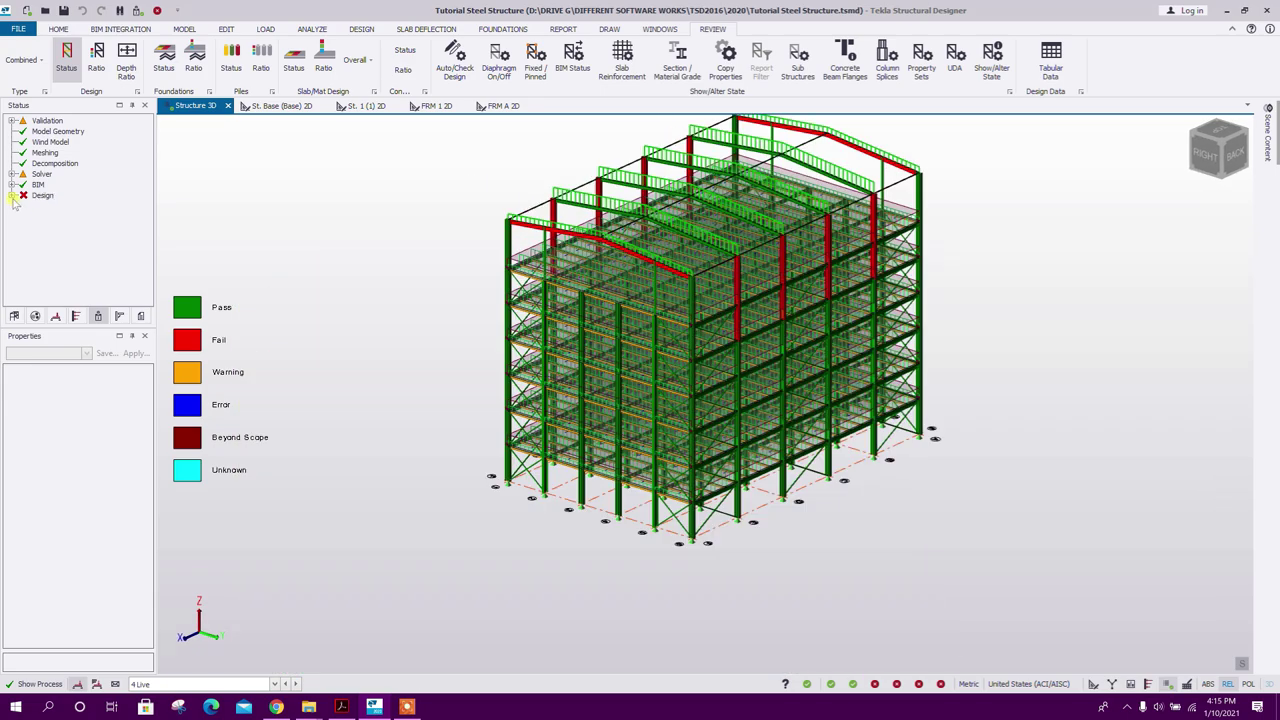
left_click(12, 196)
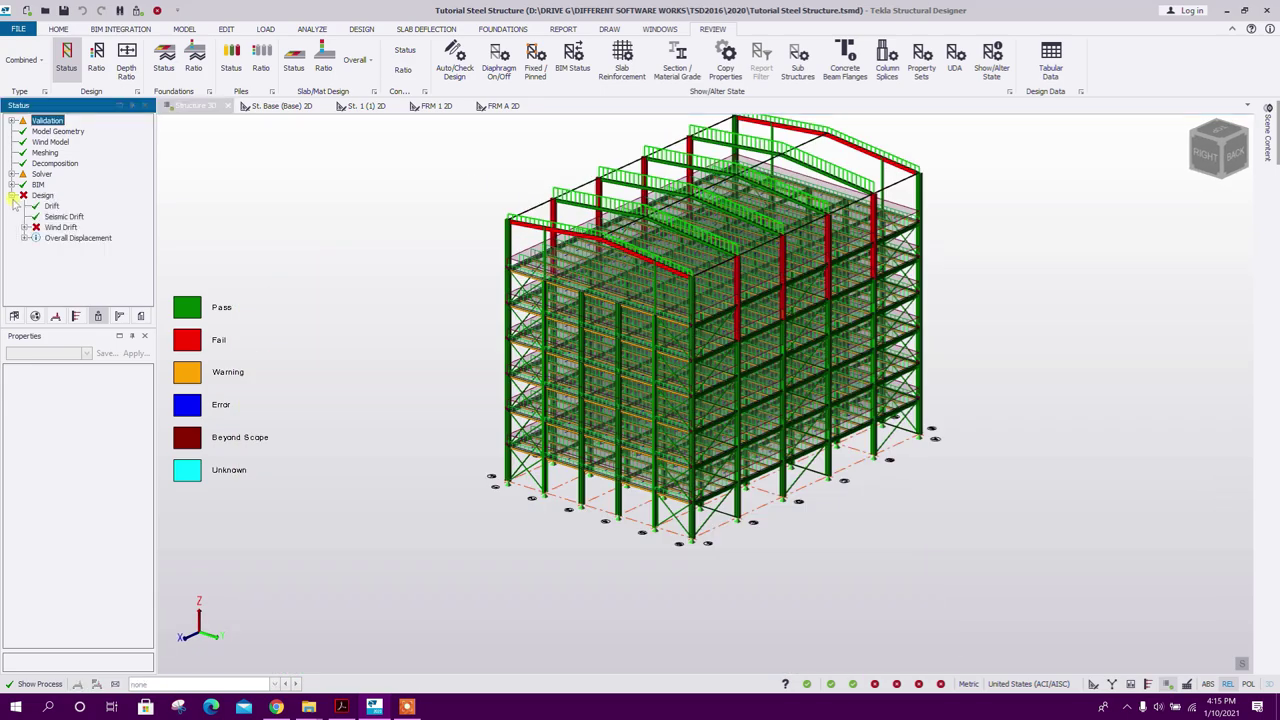
left_click(24, 227)
left_click(66, 175)
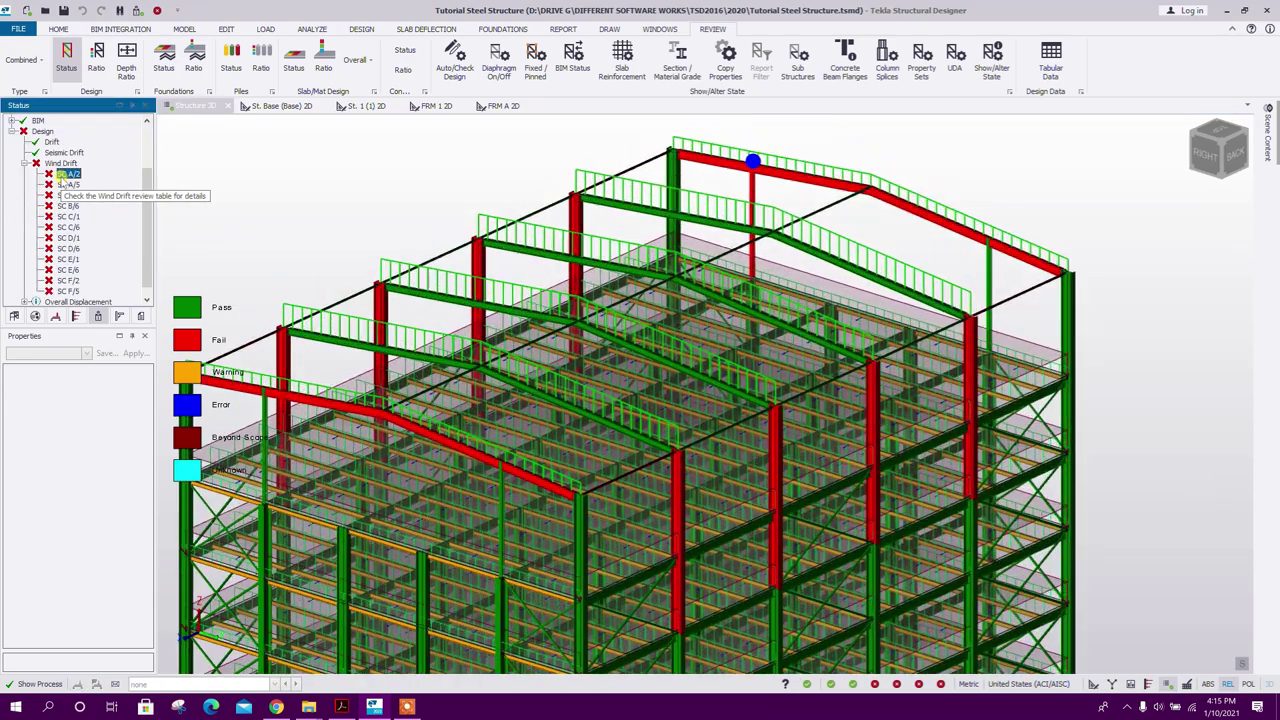
scroll(731, 310, "down", 5)
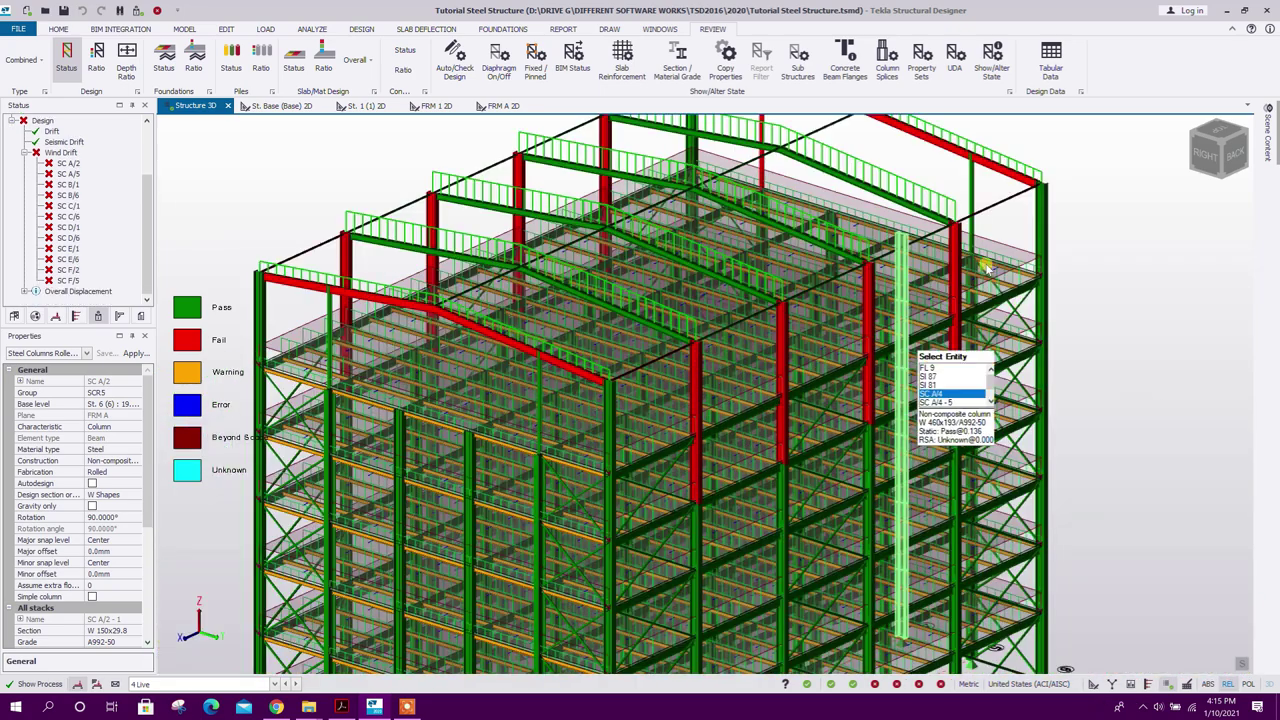
key("Escape")
key("Escape")
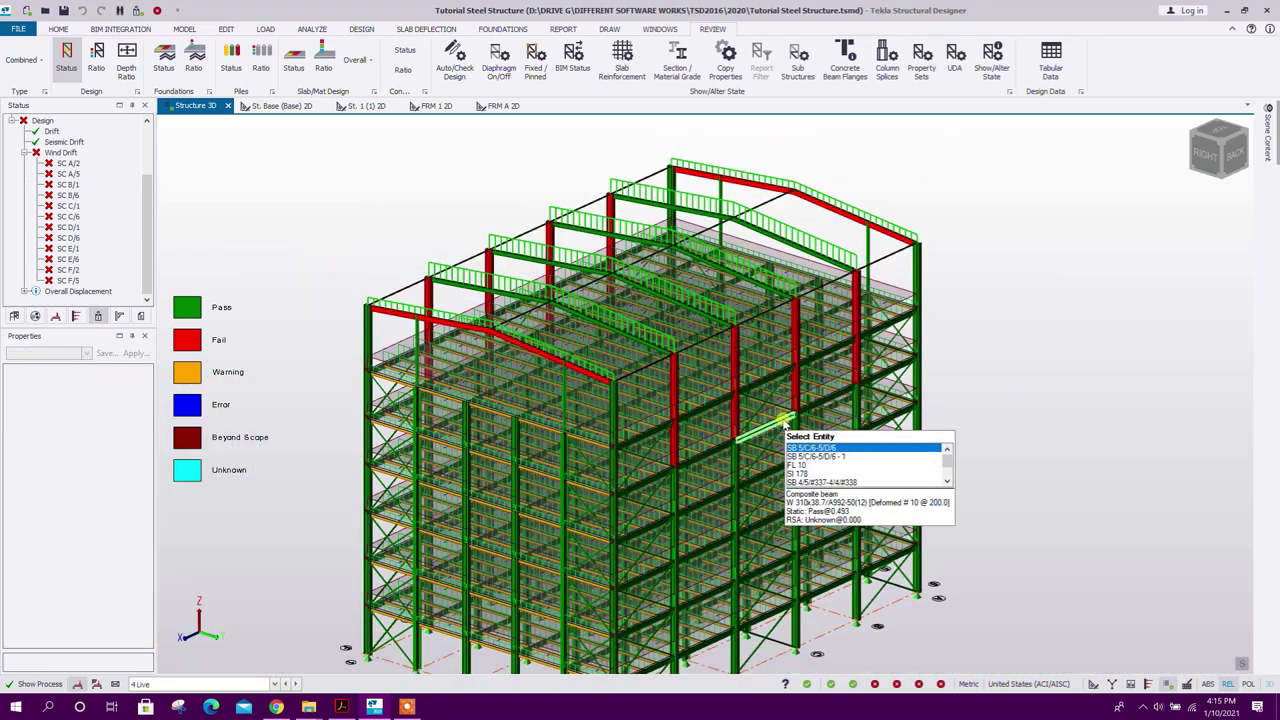
Step: Set the section of the four short top-storey gable columns on frames A and F to W 460x193
scroll(950, 381, "up", 3)
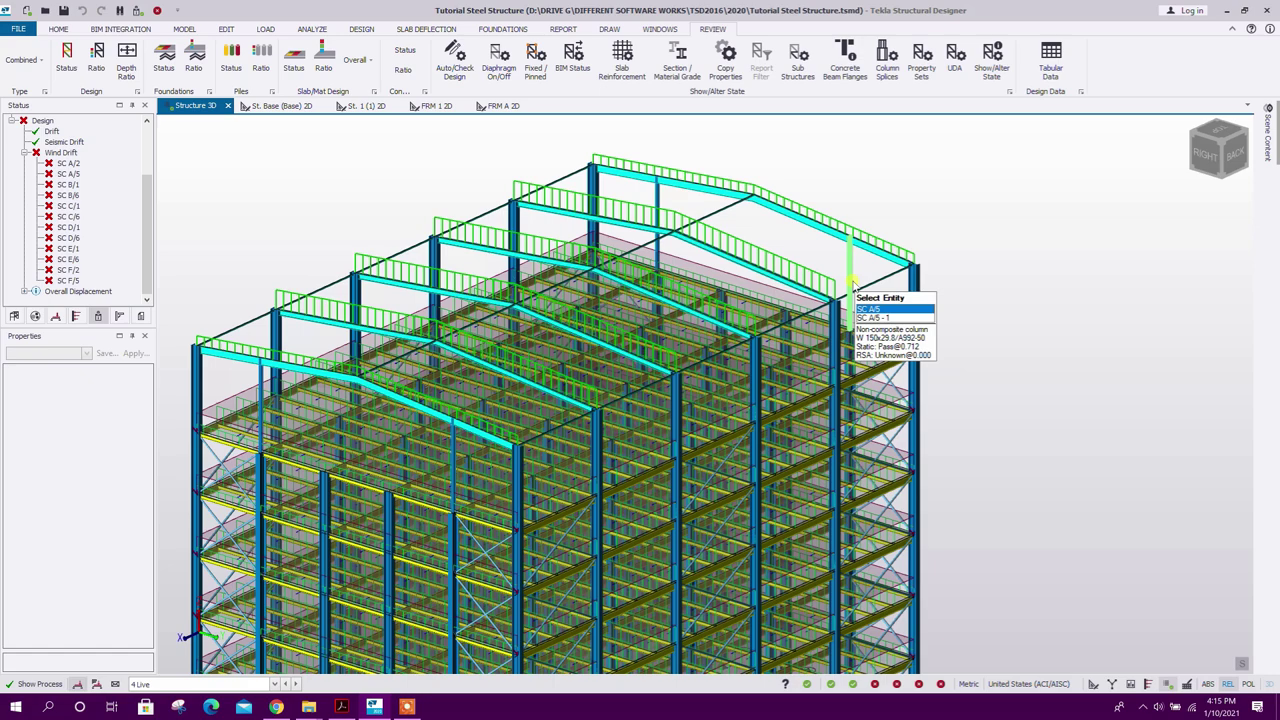
left_click(850, 240)
middle_click_drag(952, 281, 1046, 208)
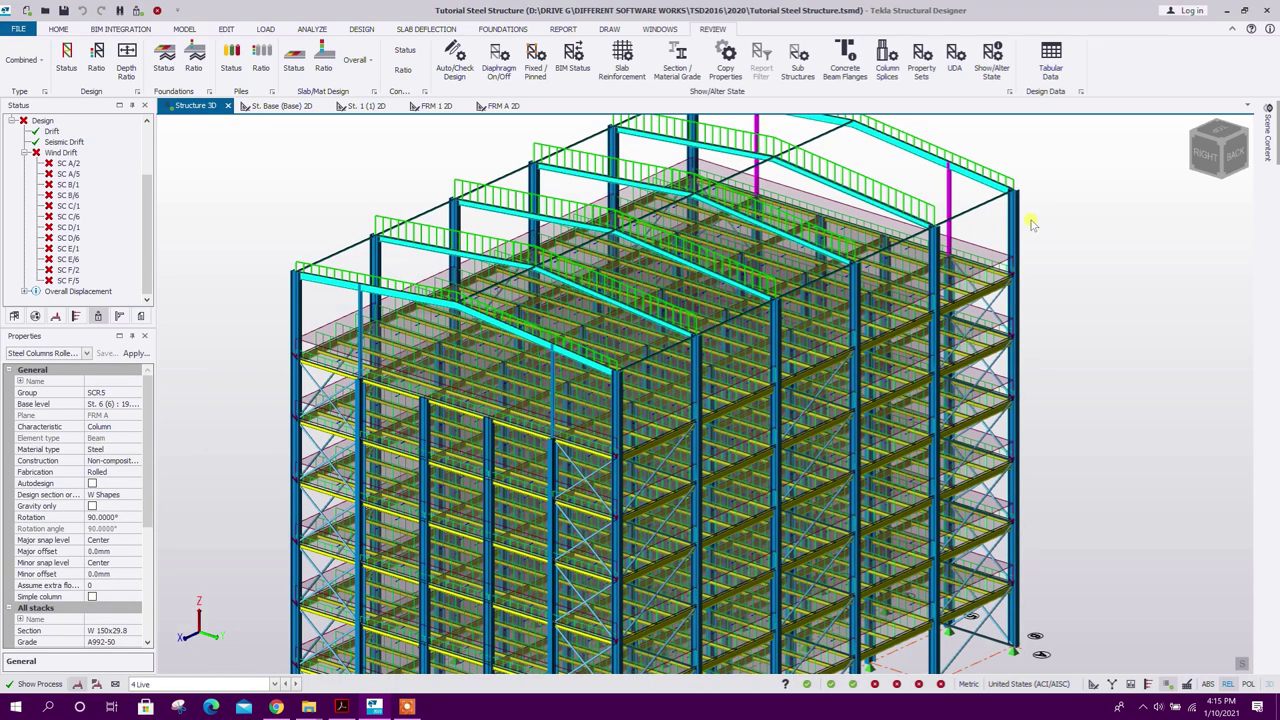
left_click(360, 328)
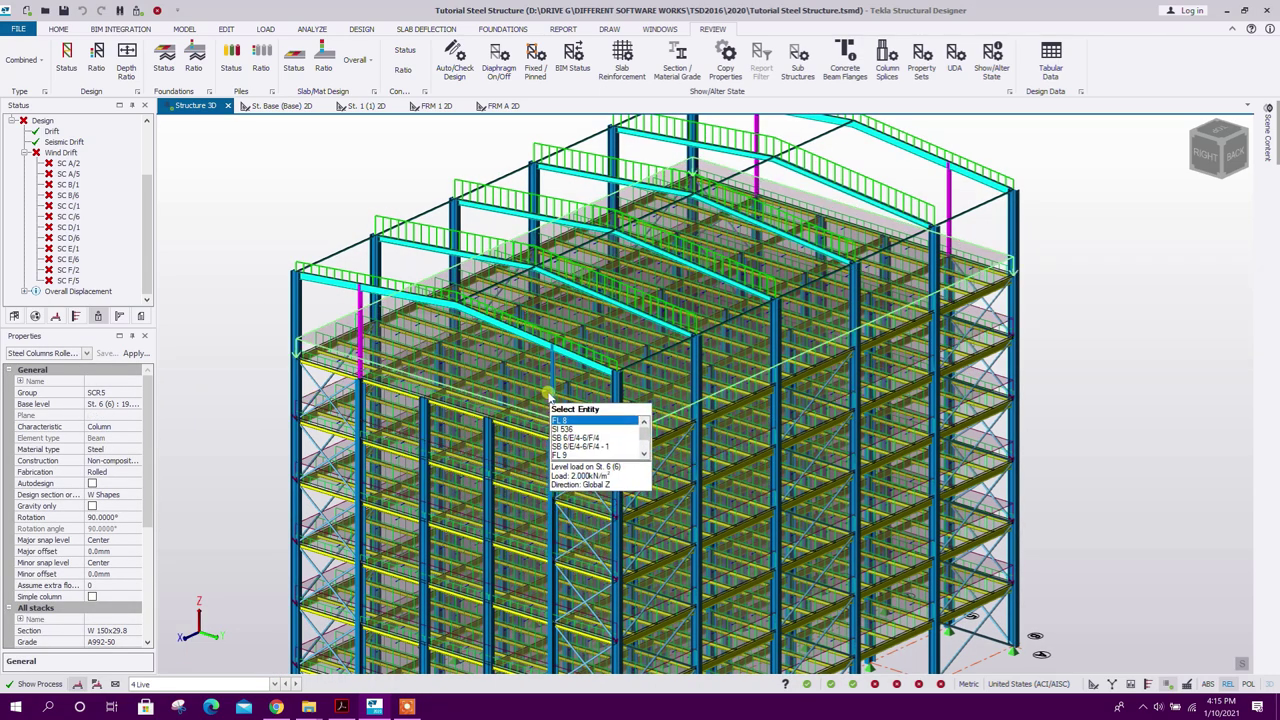
scroll(380, 465, "up", 3)
scroll(375, 465, "down", 5)
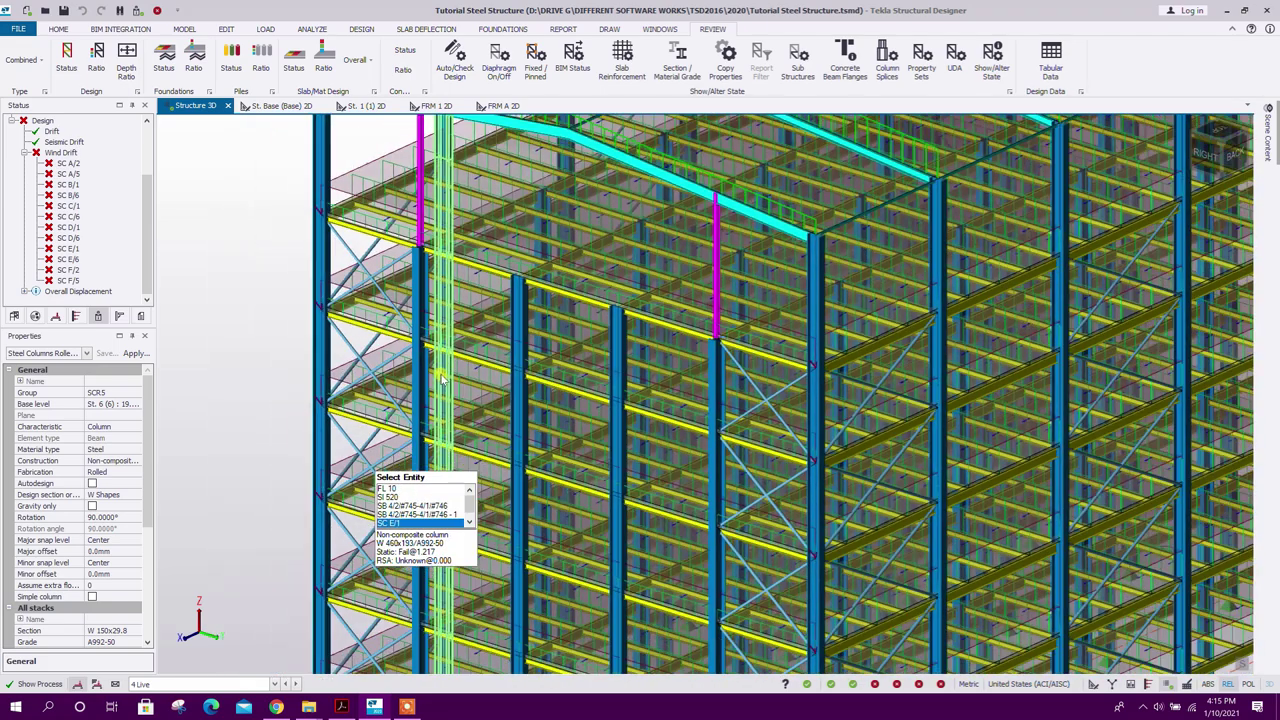
left_click_drag(150, 478, 147, 555)
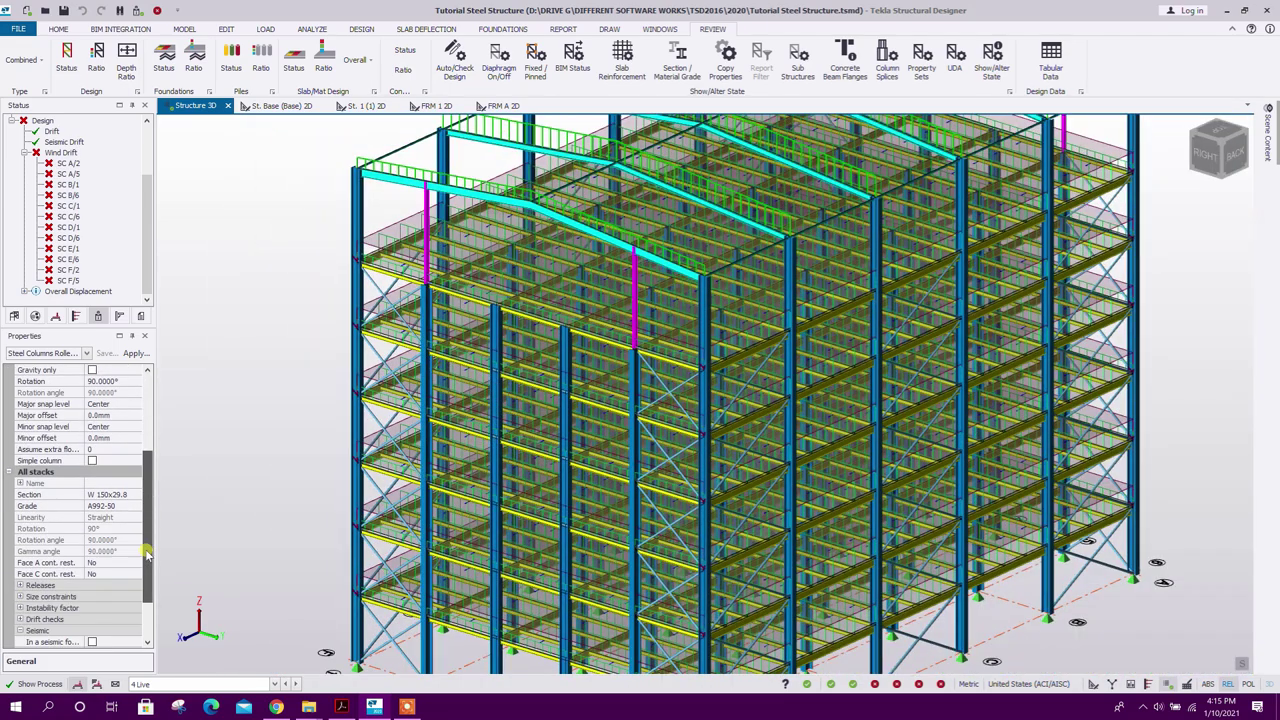
left_click(120, 495)
left_click(136, 495)
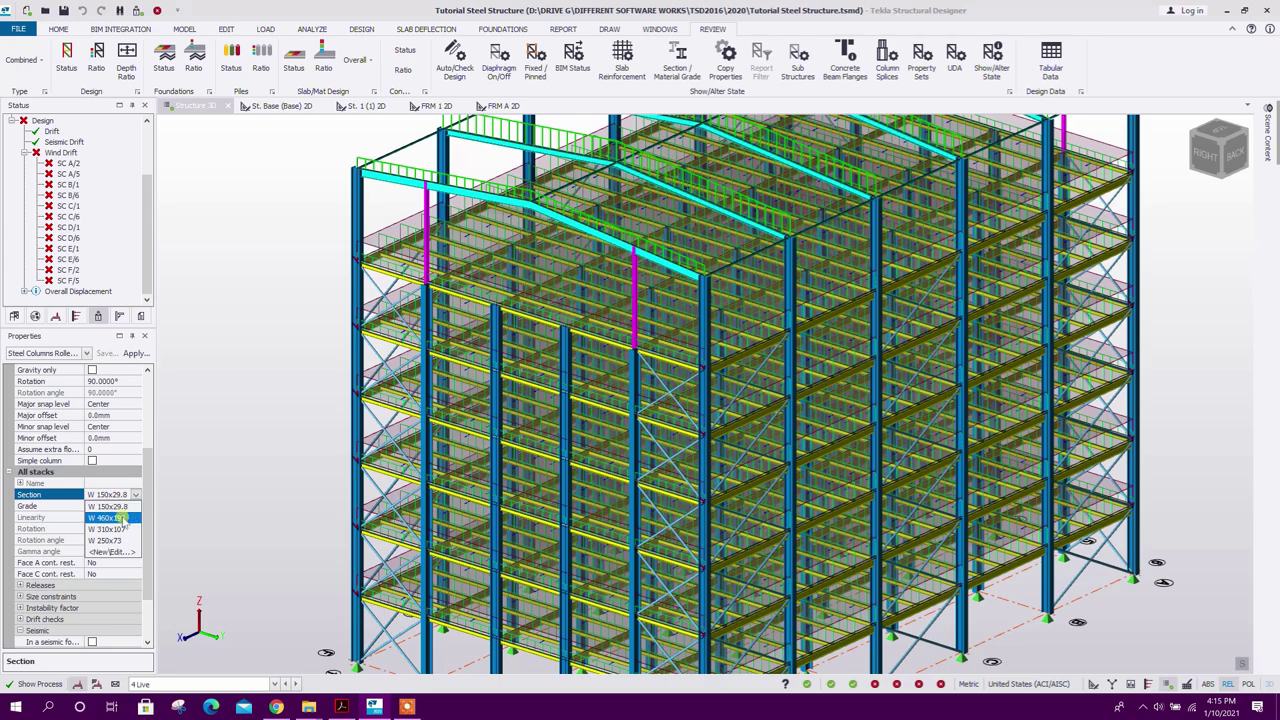
left_click(124, 518)
scroll(434, 337, "up", 5)
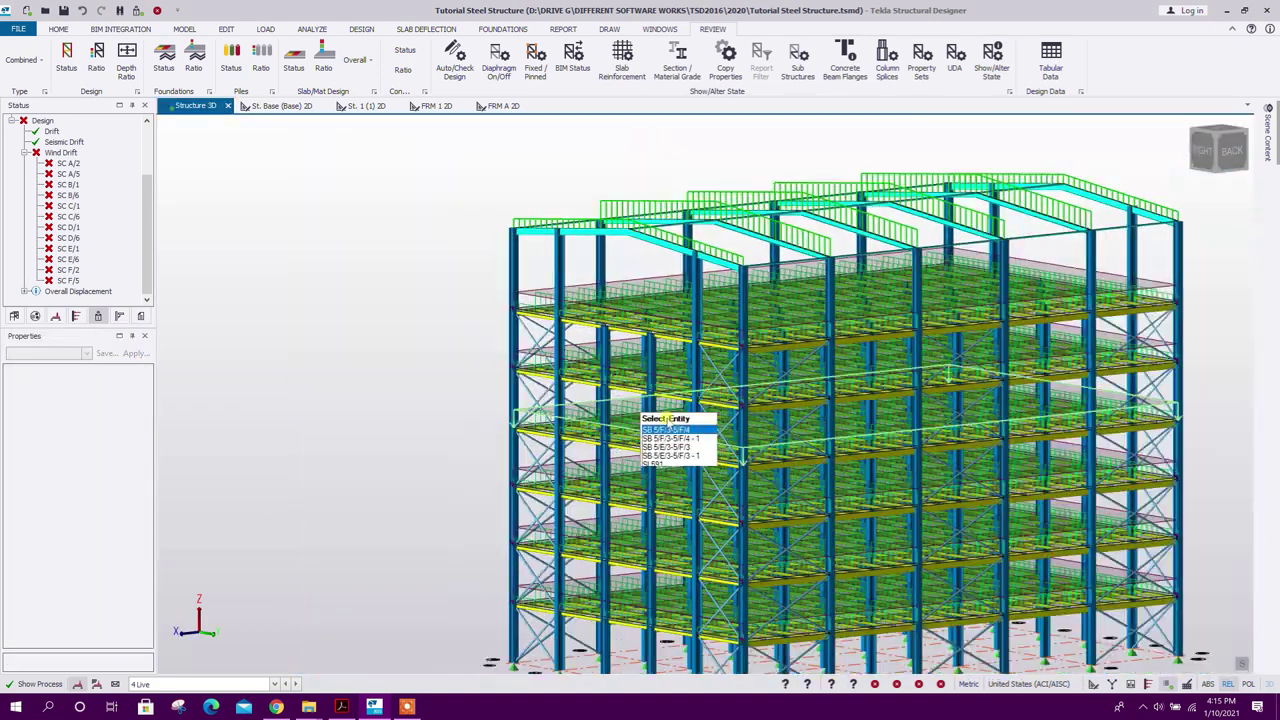
right_click_drag(748, 463, 886, 486)
middle_click_drag(871, 472, 896, 502)
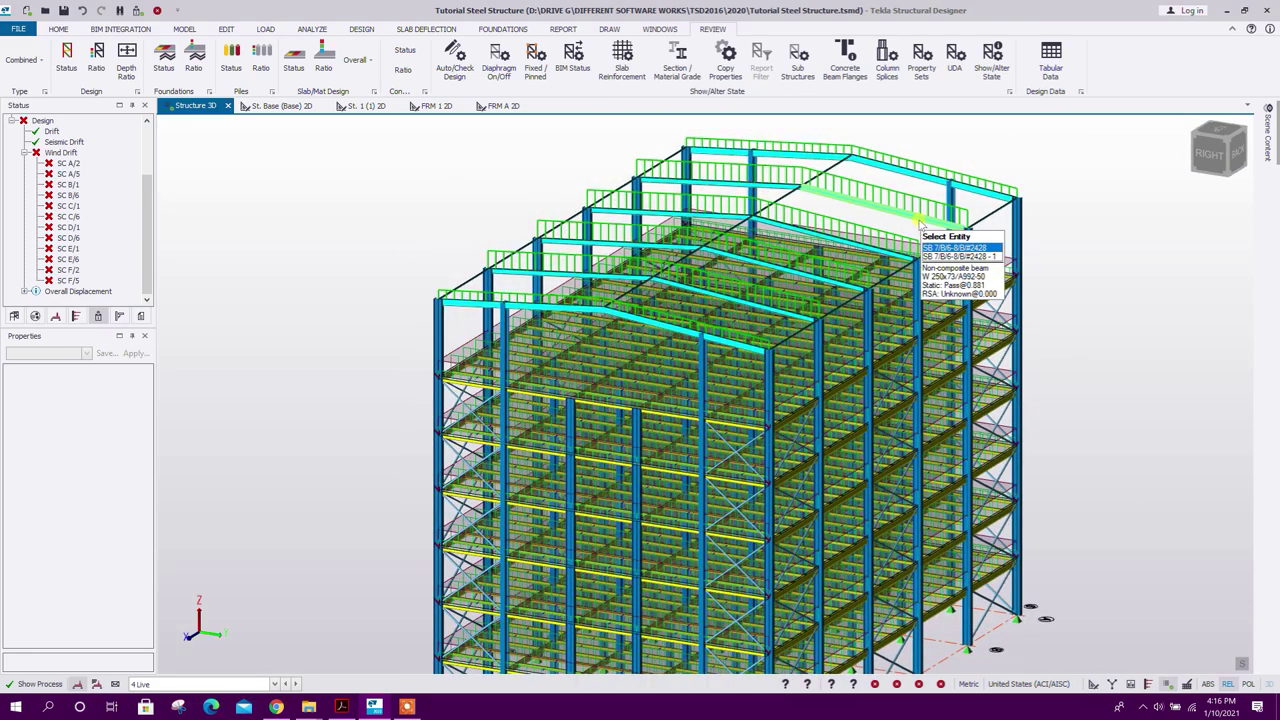
Step: Set the section of the sloping roof beams on the four intermediate frames B to E to the W 410 size already listed
left_click(881, 215)
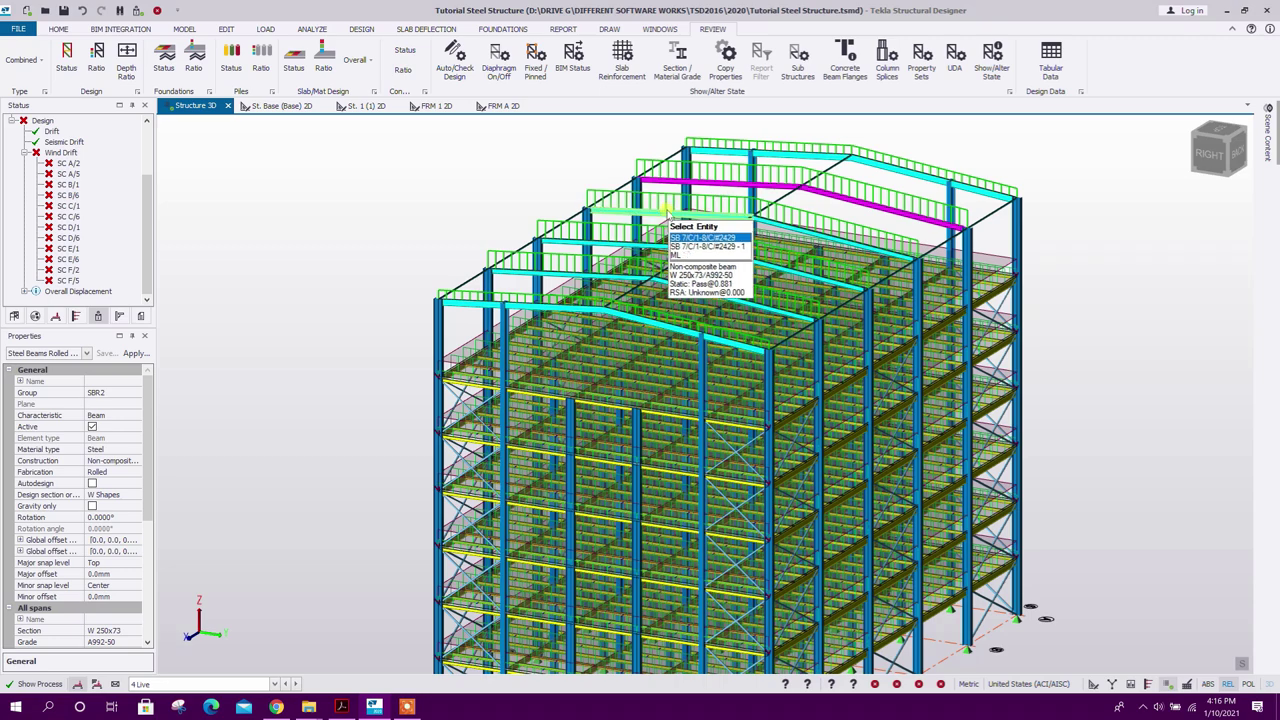
left_click(738, 220)
left_click(809, 232)
left_click(619, 243)
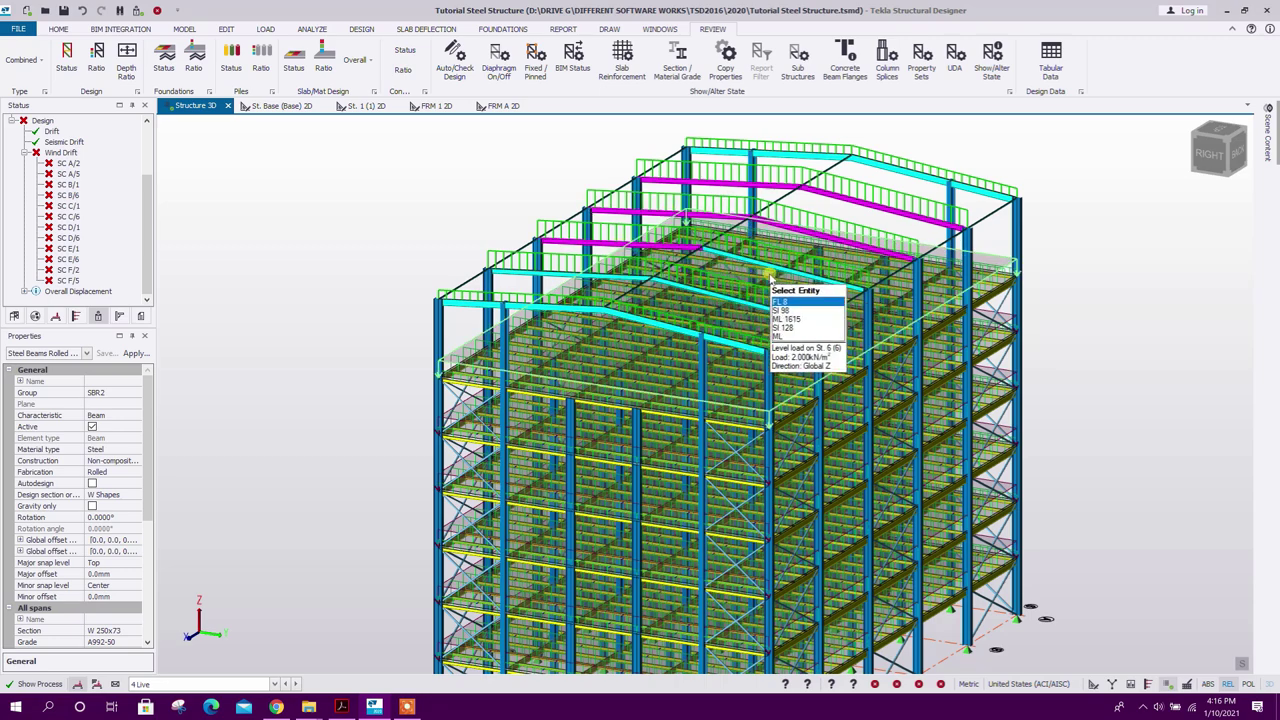
scroll(779, 268, "down", 1)
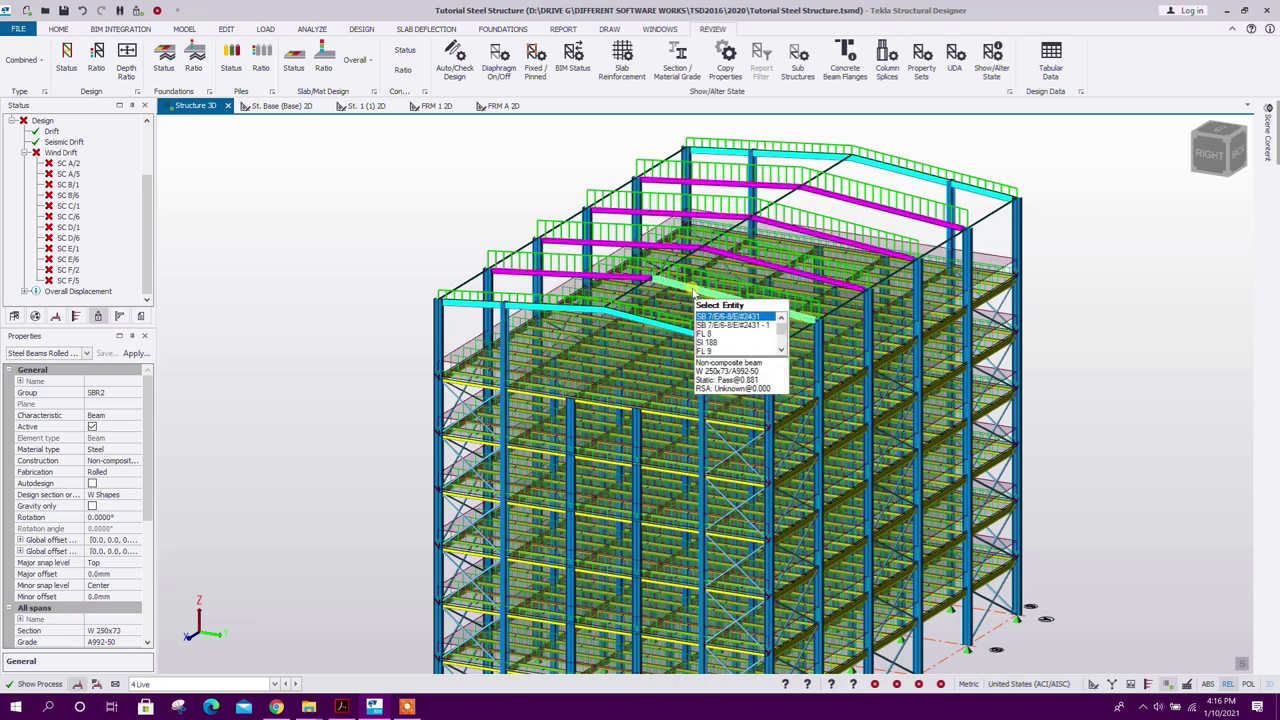
scroll(667, 264, "down", 1)
mouse_move(950, 372)
right_mouse_down()
mouse_move(929, 388)
mouse_move(926, 378)
right_mouse_up()
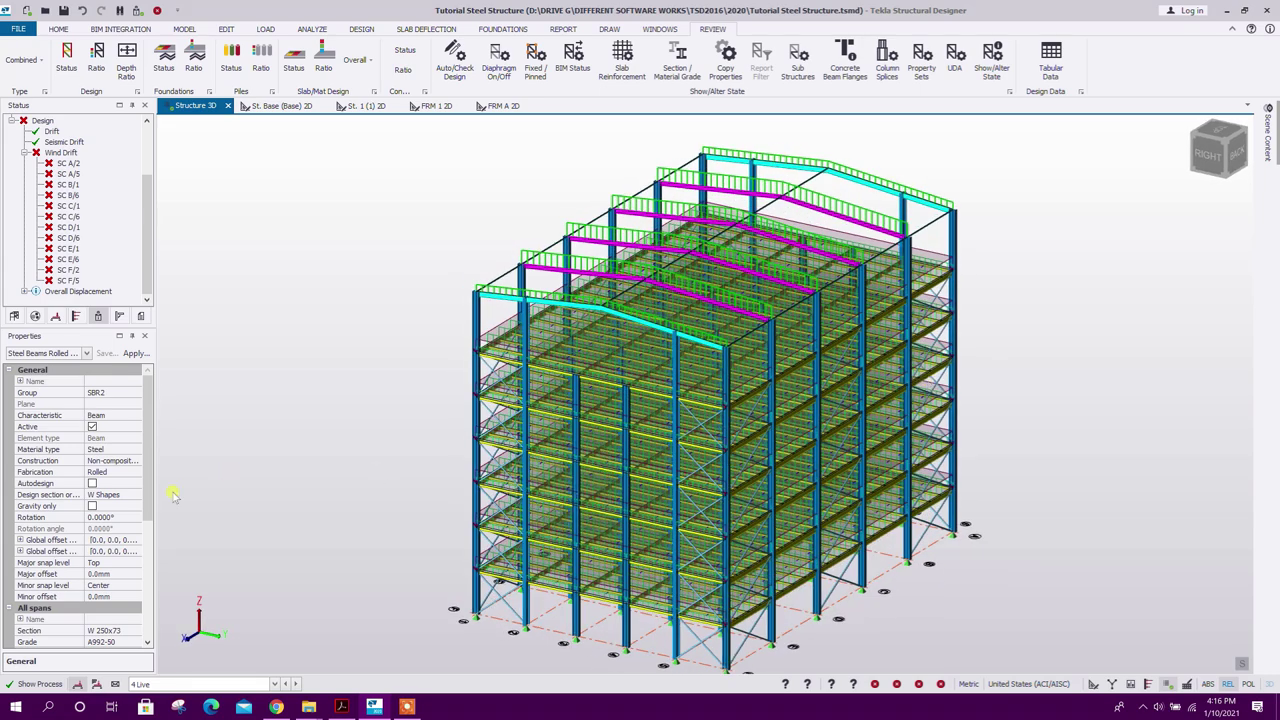
scroll(140, 510, "down", 4)
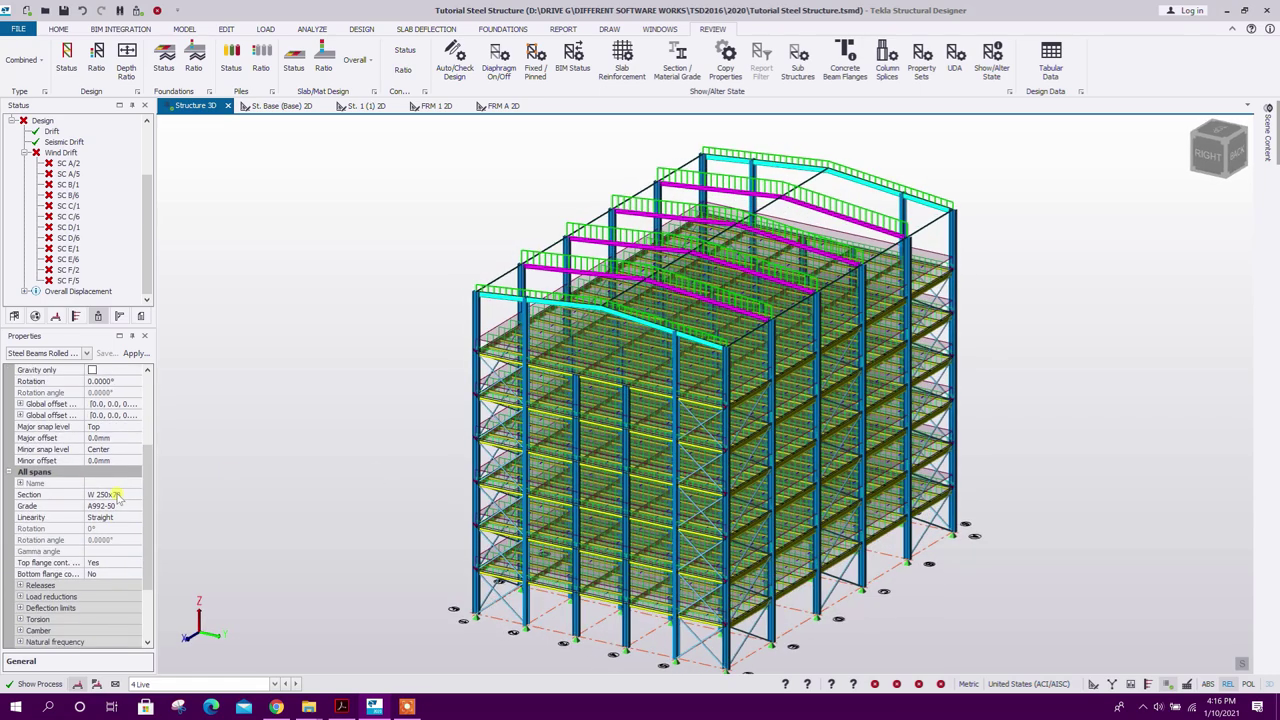
left_click(117, 495)
left_click(124, 495)
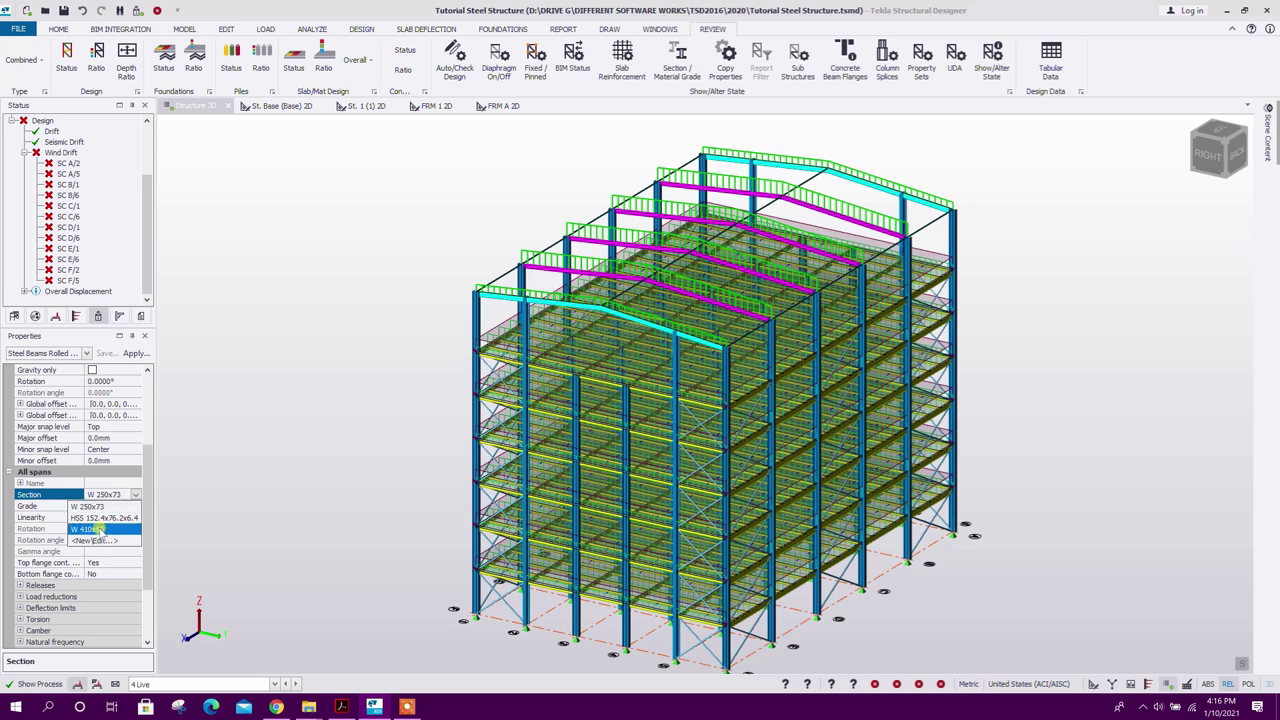
left_click(100, 529)
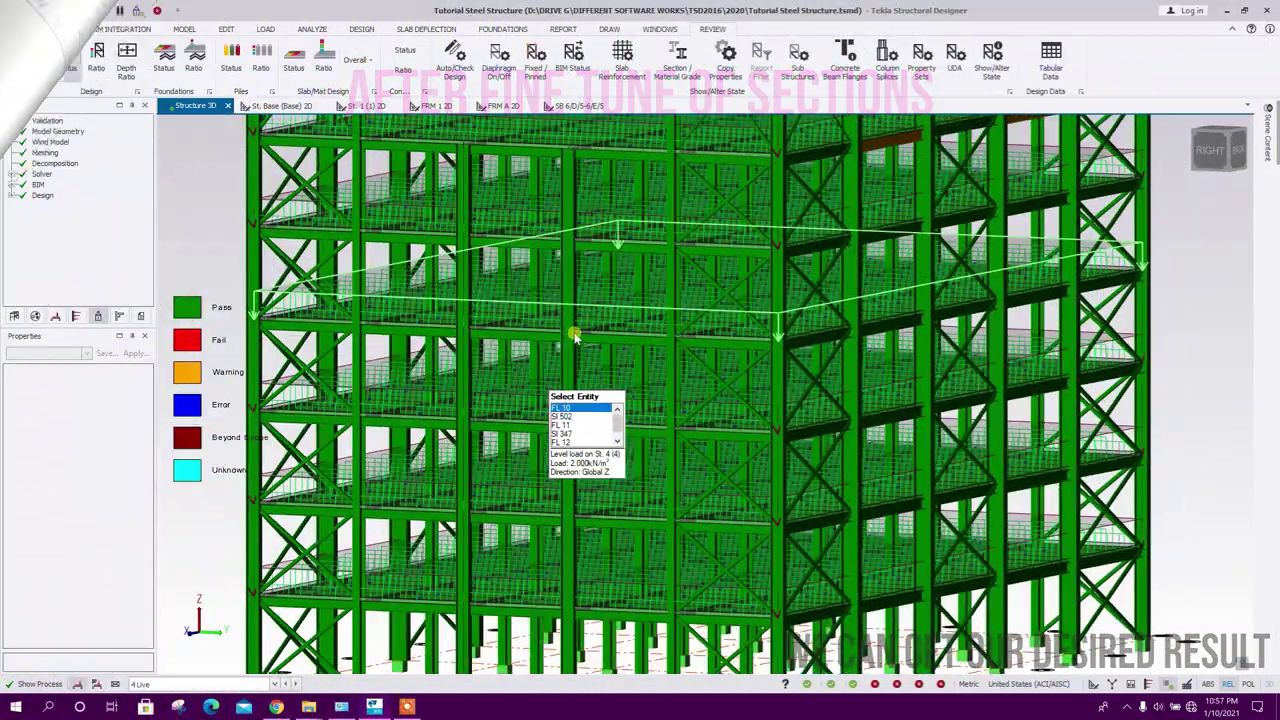
Step: Examine the combined design status of all members around the building, including the roof frames and eaves beams
right_click_drag(574, 337, 547, 350)
scroll(547, 350, "down", 2)
right_click_drag(864, 395, 788, 384)
scroll(788, 384, "down", 2)
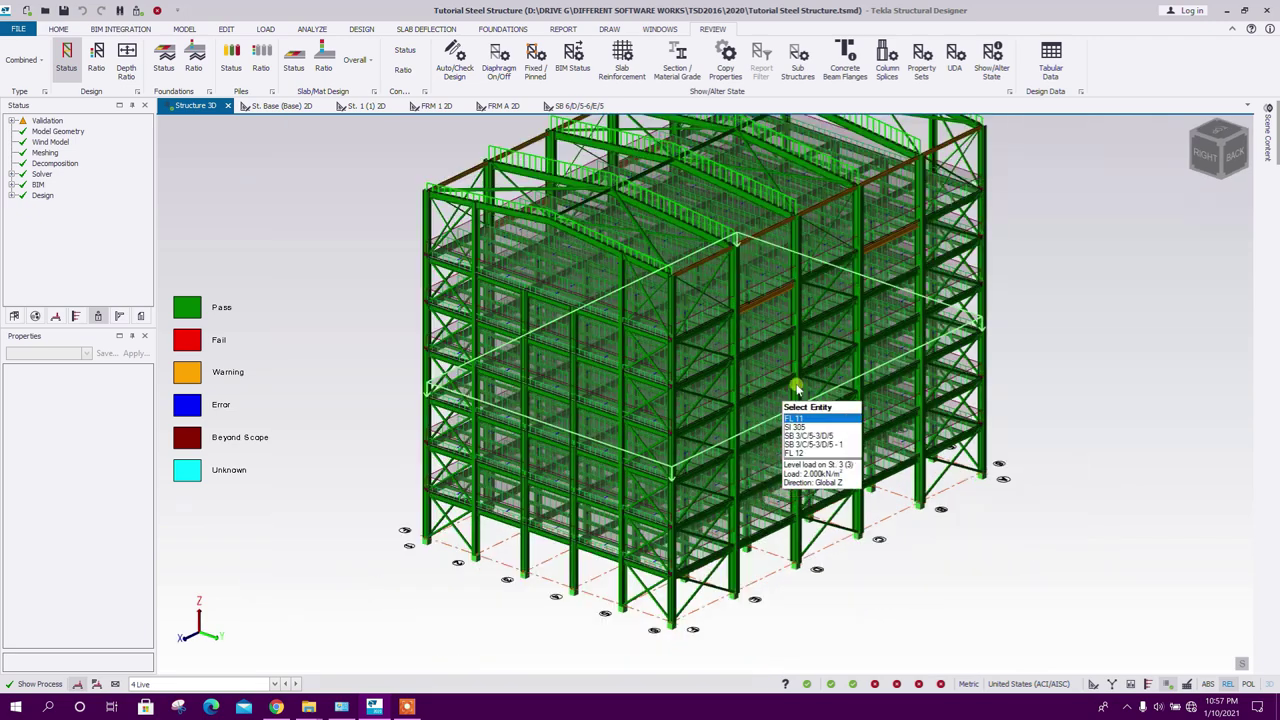
middle_click_drag(890, 273, 940, 270, "shift")
scroll(540, 234, "up", 2)
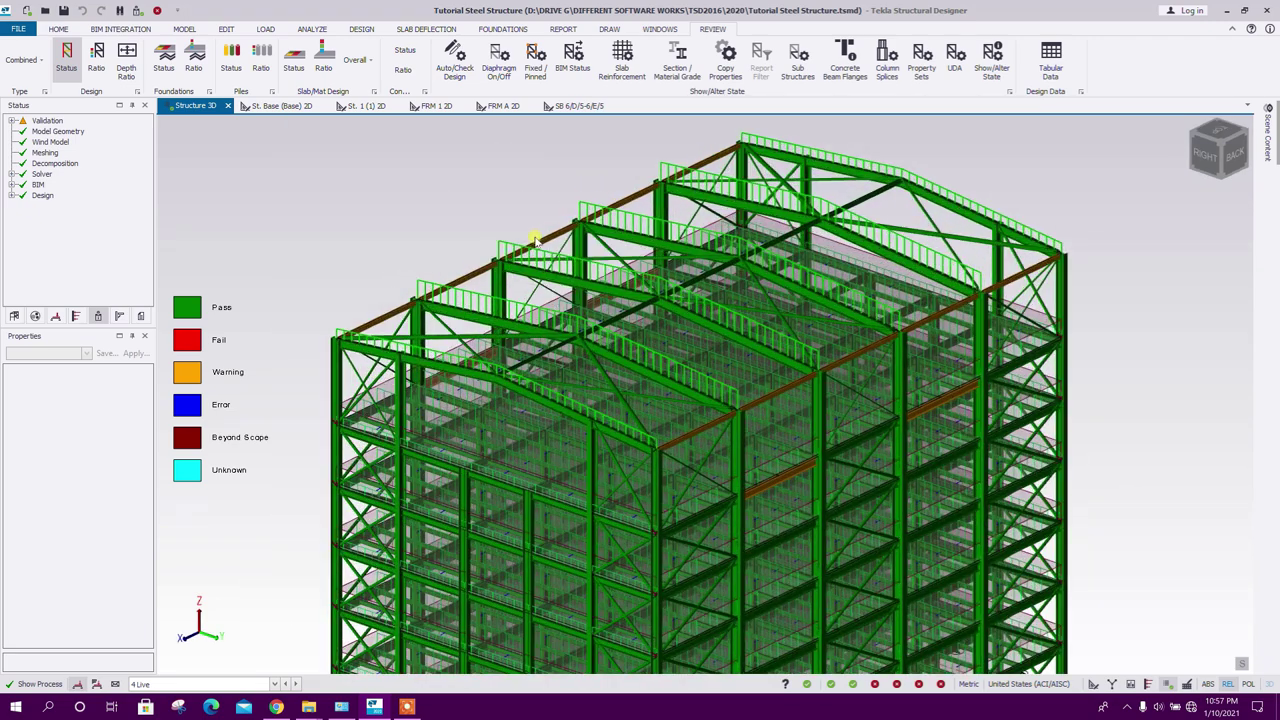
scroll(735, 210, "down", 1)
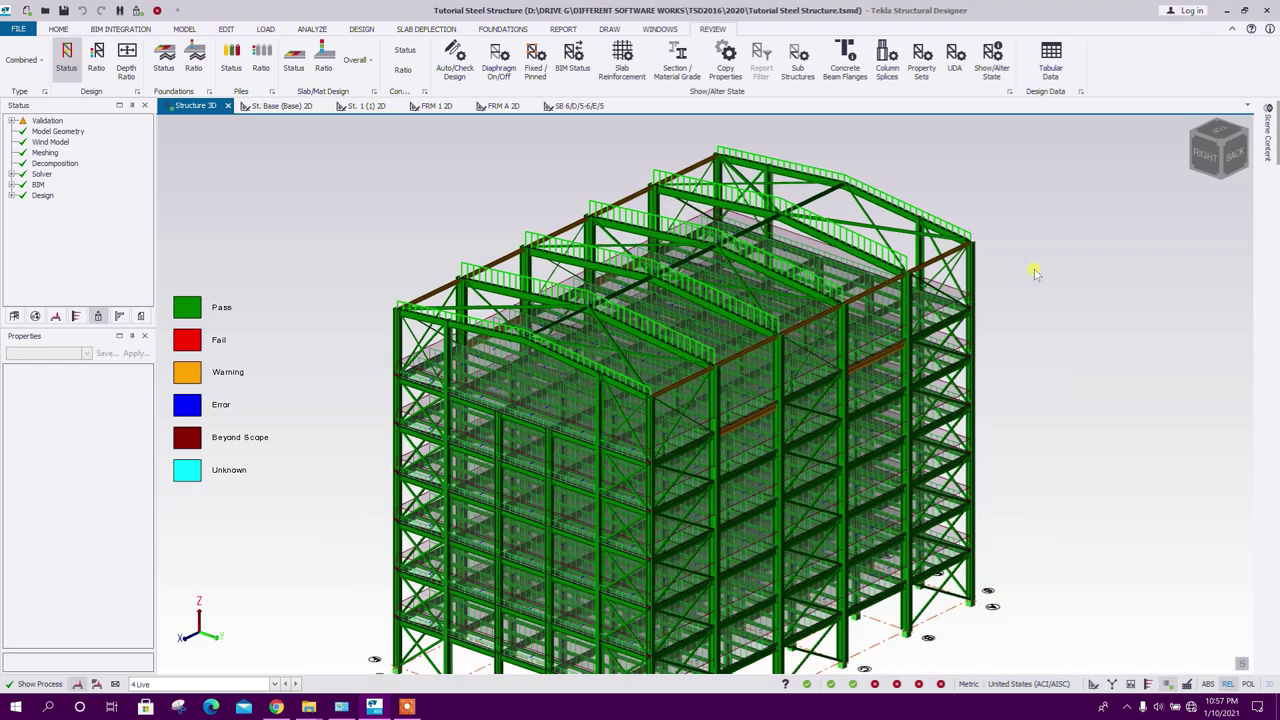
scroll(1040, 338, "down", 2)
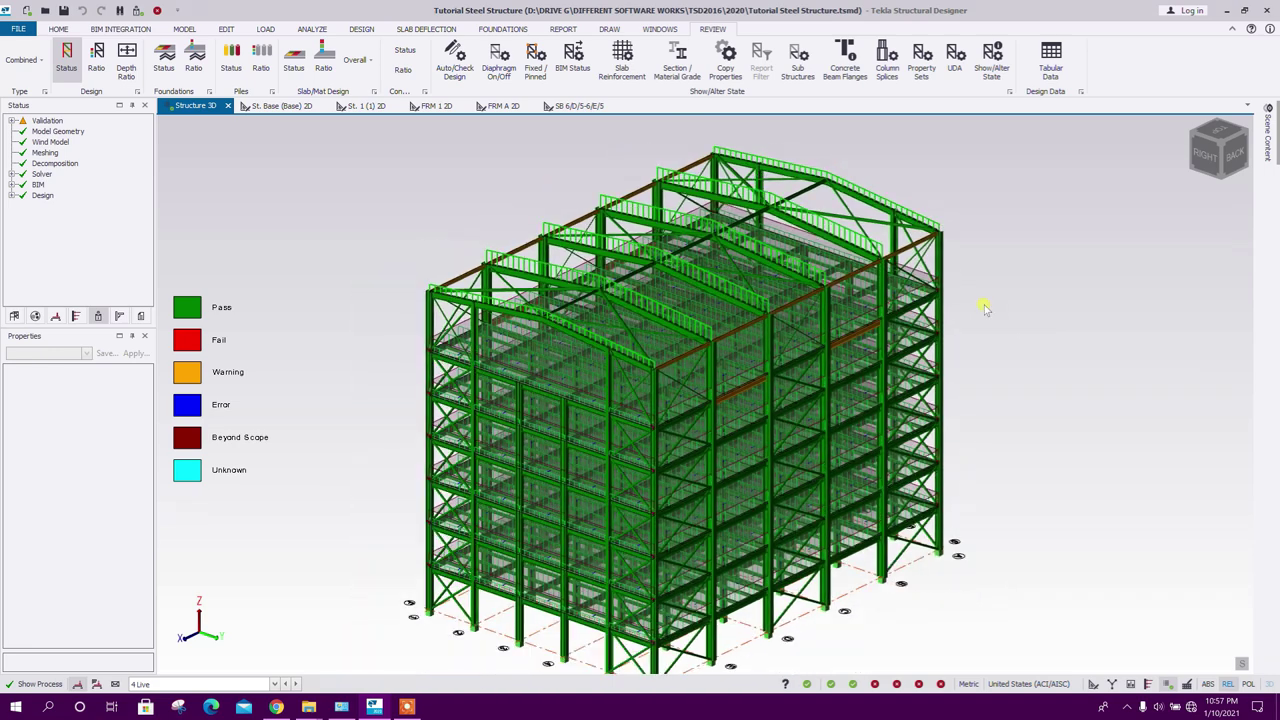
middle_click_drag(327, 171, 440, 172)
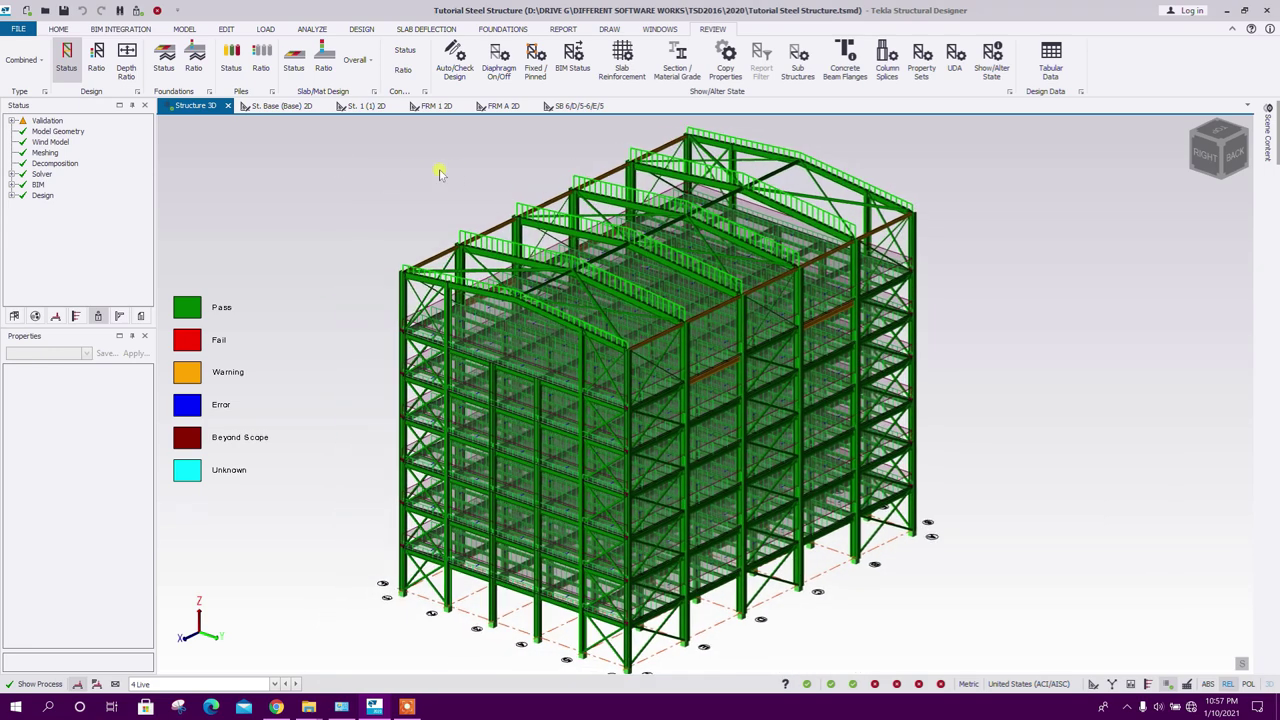
Step: Display the combined design ratios and examine the utilisation of the roof frames, columns and bracing
left_click(97, 60)
right_click_drag(926, 548, 714, 511)
middle_click_drag(714, 512, 918, 506, "shift")
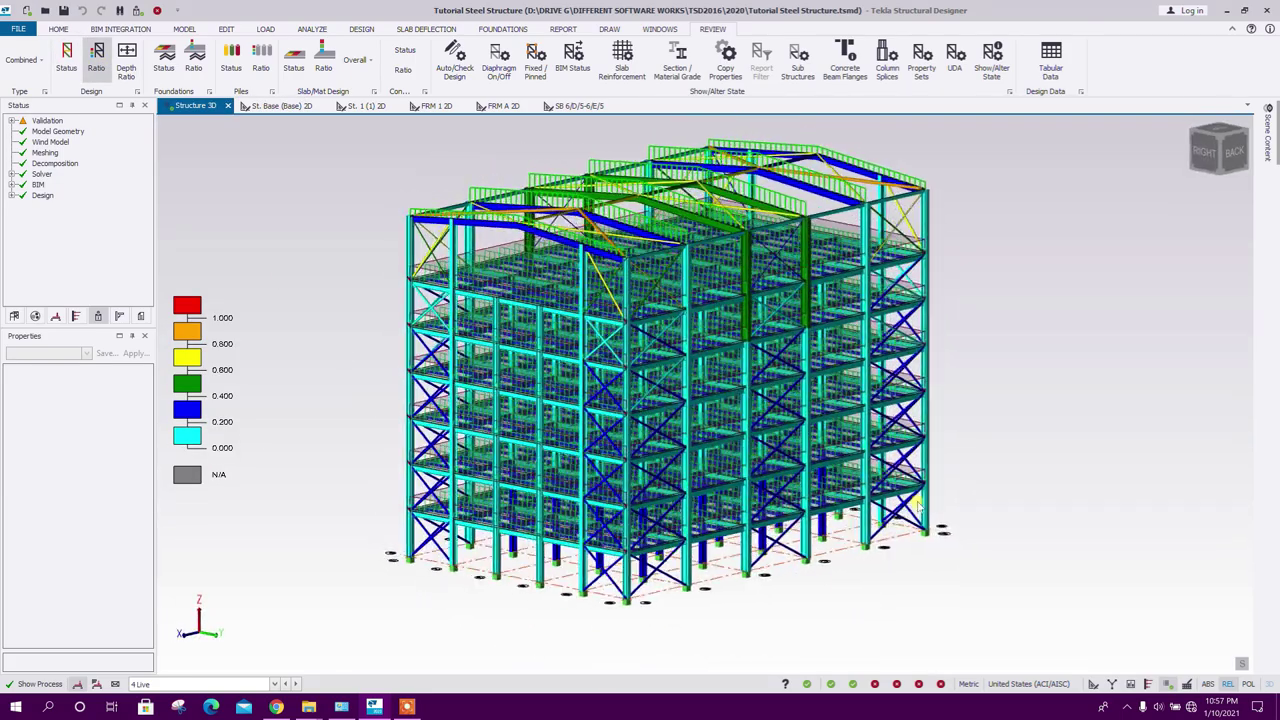
middle_click_drag(790, 587, 251, 400, "shift")
mouse_move(620, 312)
middle_click_drag(443, 500, 385, 474, "shift")
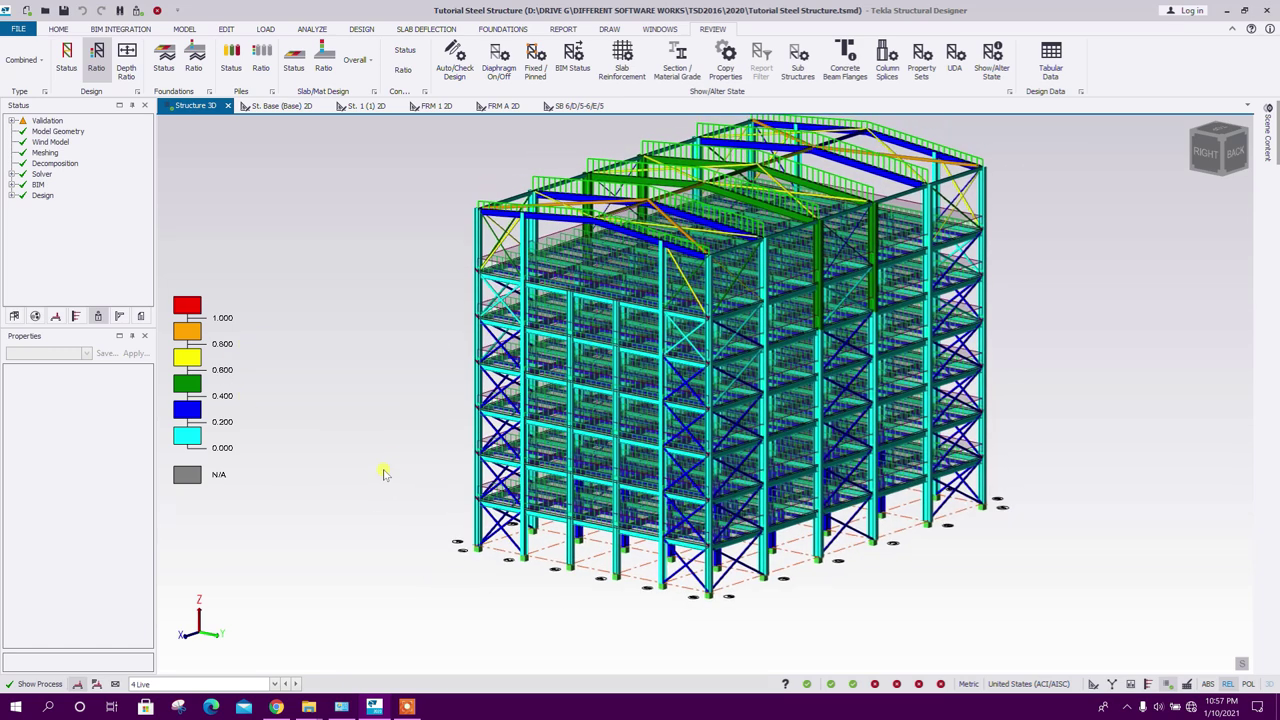
middle_click_drag(433, 345, 1136, 660, "shift")
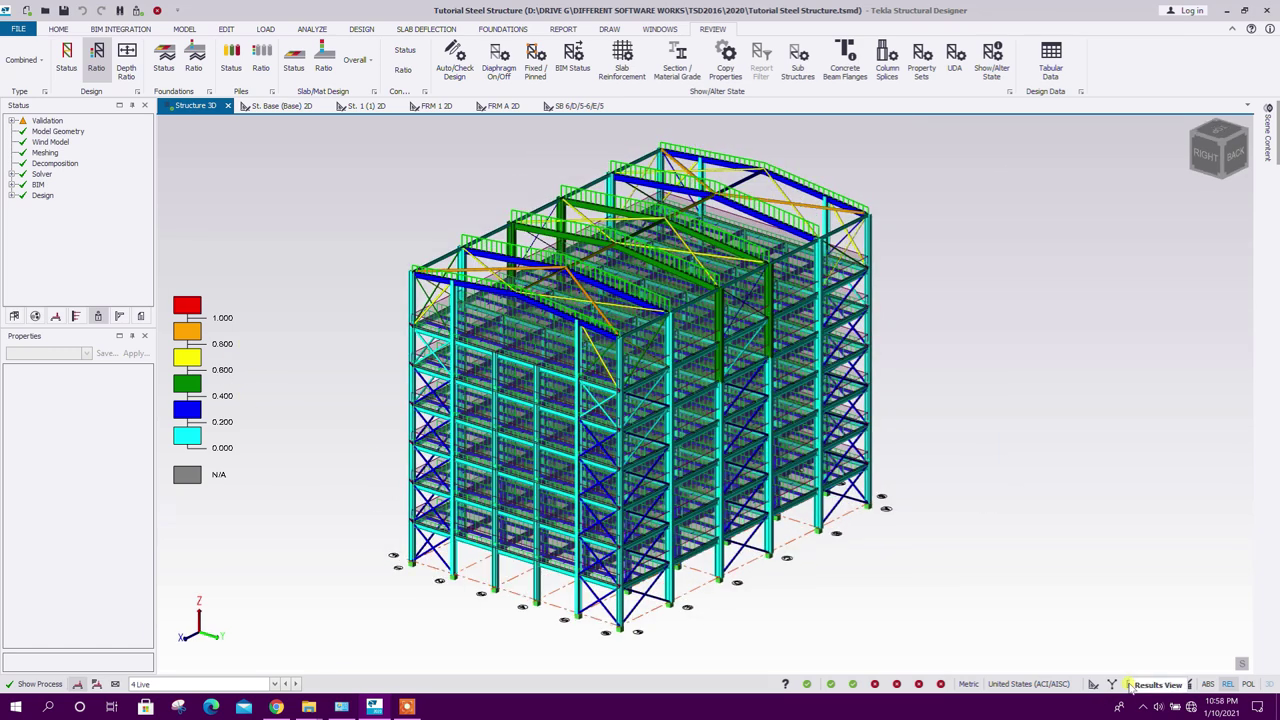
Step: Switch to the results view, display total 1D member deflections, and select combination 37 LRFD 0.9D+E
left_click(1132, 685)
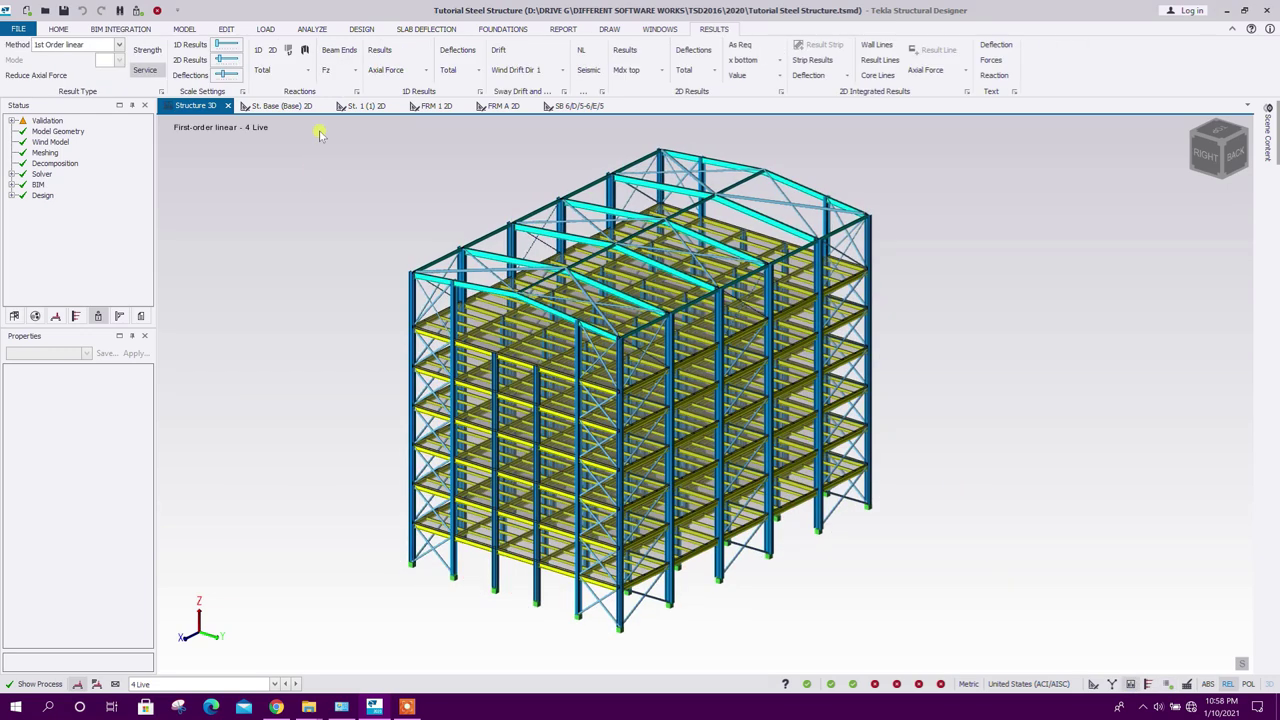
left_click(455, 52)
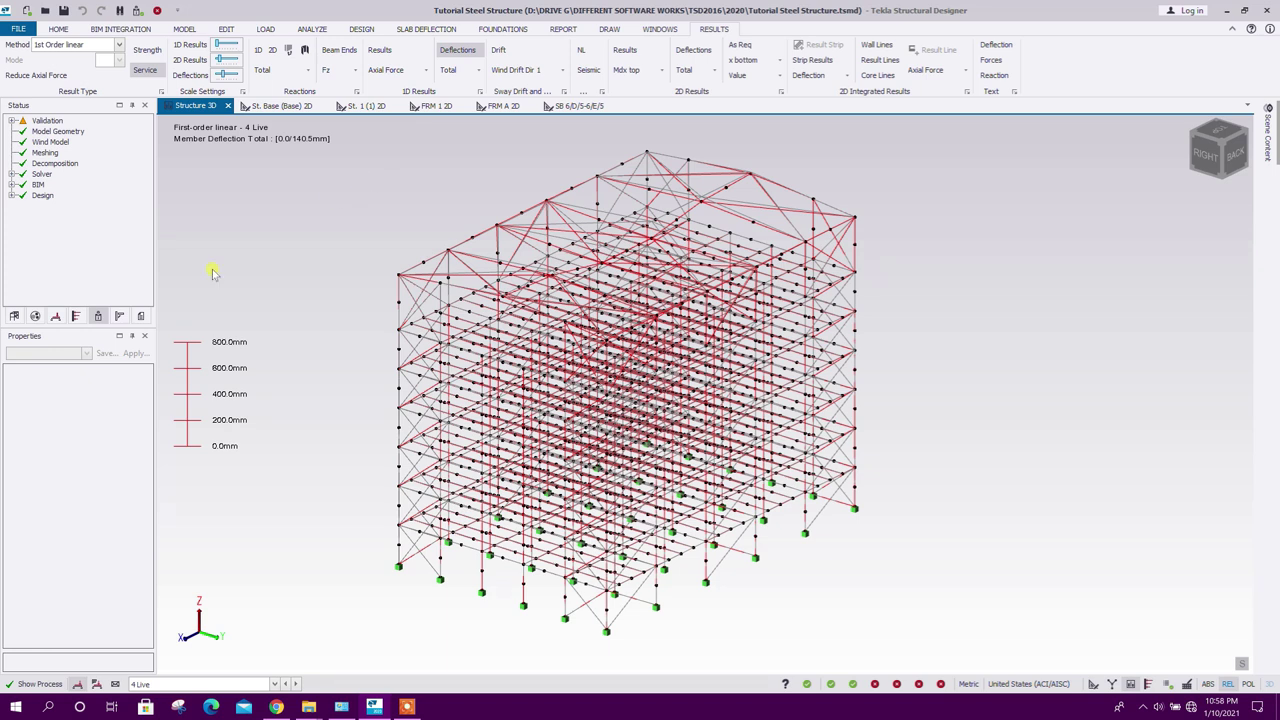
left_click(229, 680)
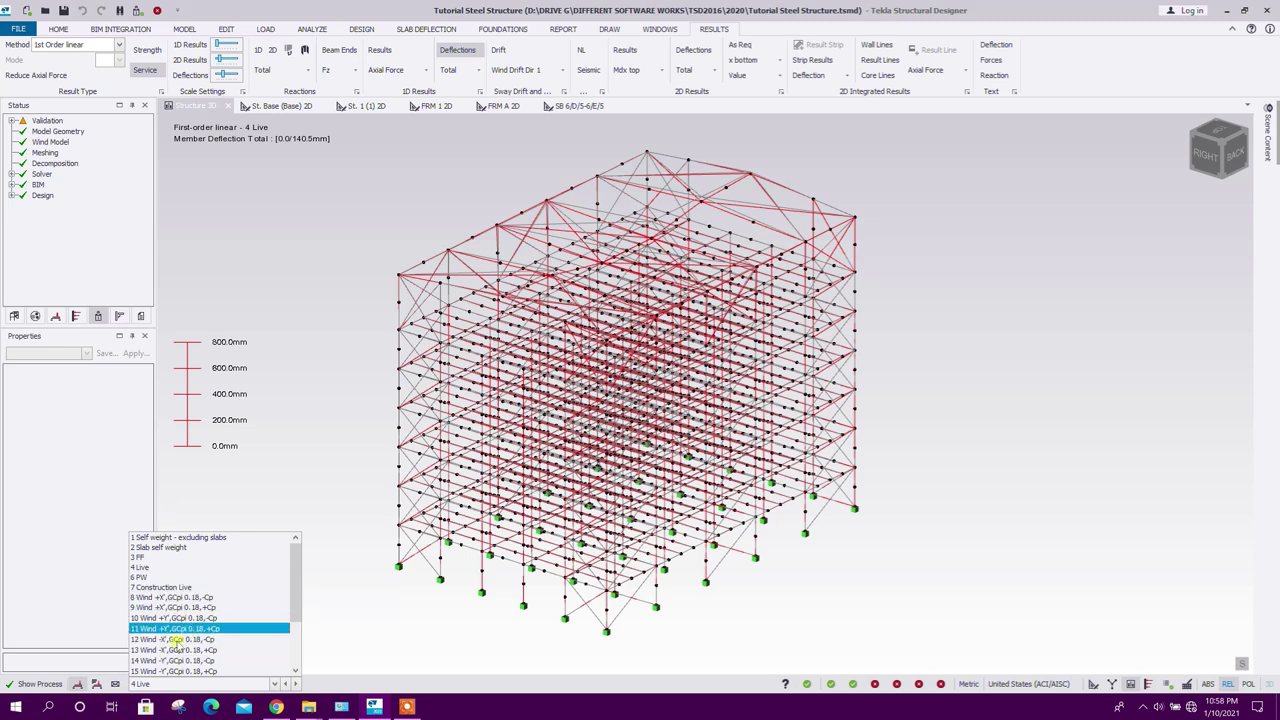
left_click(97, 686)
left_click(237, 684)
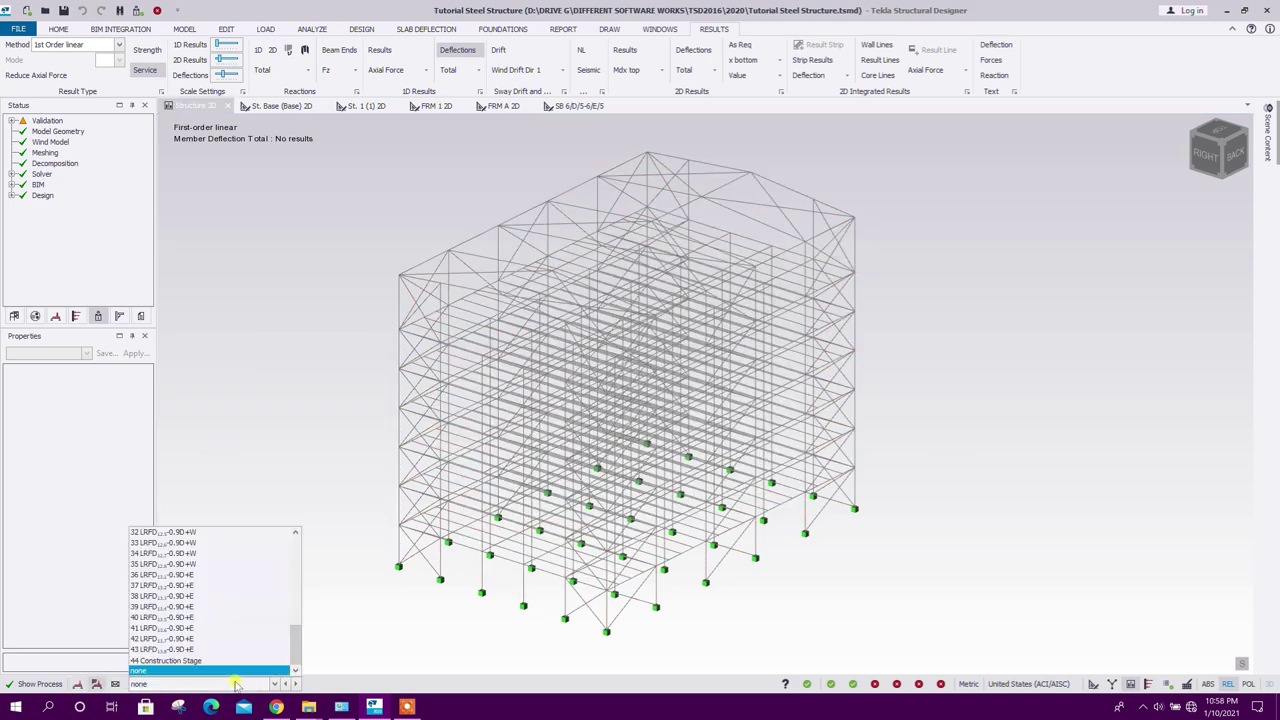
left_click(243, 595)
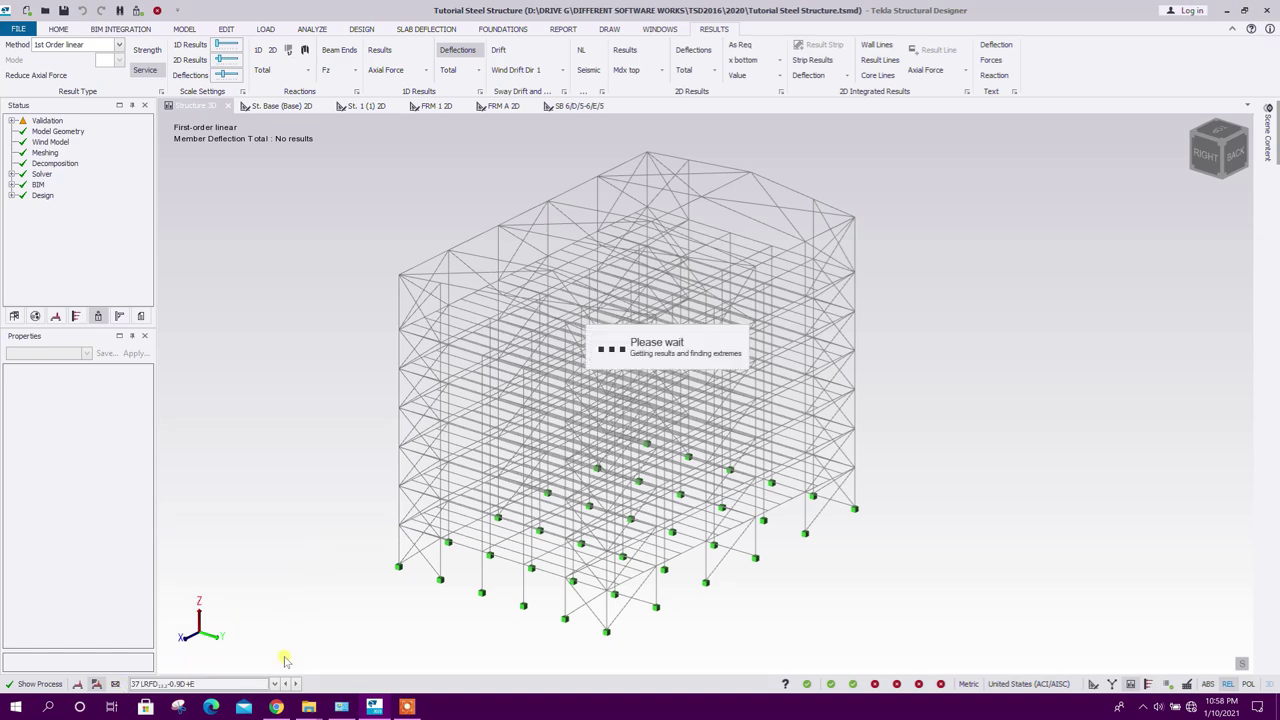
Step: Show the total deflections for load case 8 Wind +X',GCpi 0.18,-Cp and increase the deflection display scale
left_click(75, 686)
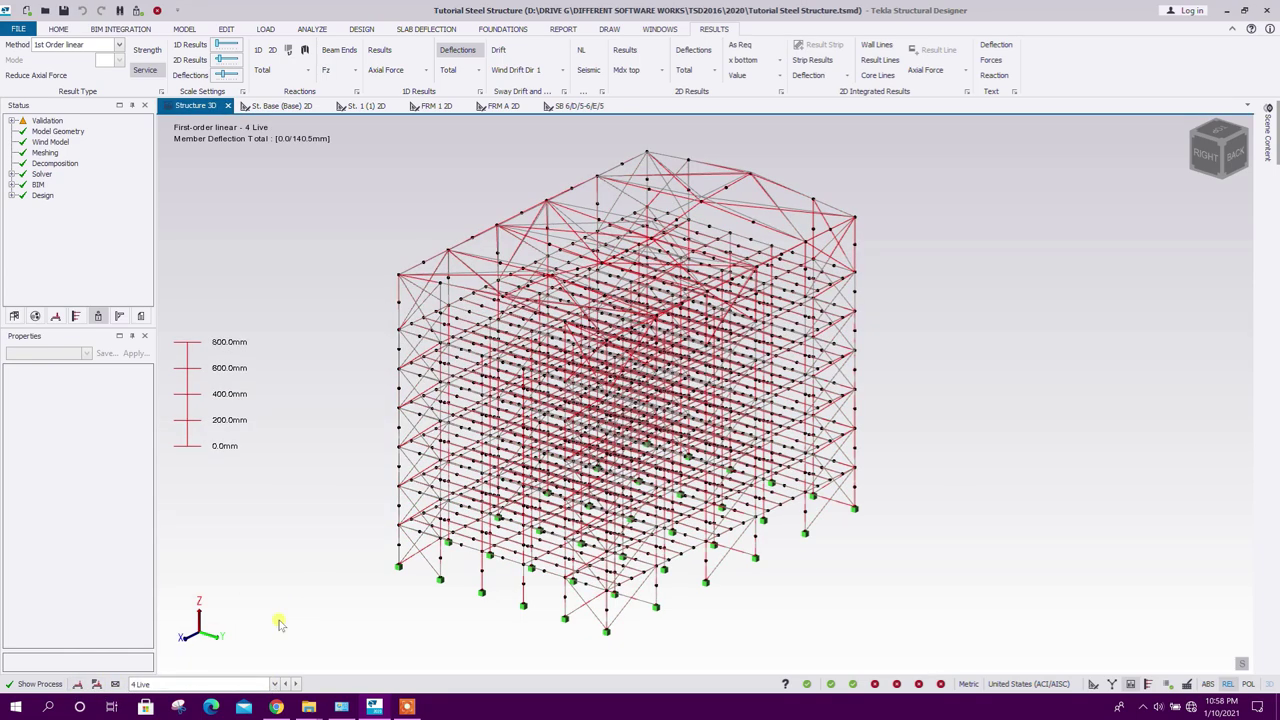
left_click(277, 684)
left_click(176, 598)
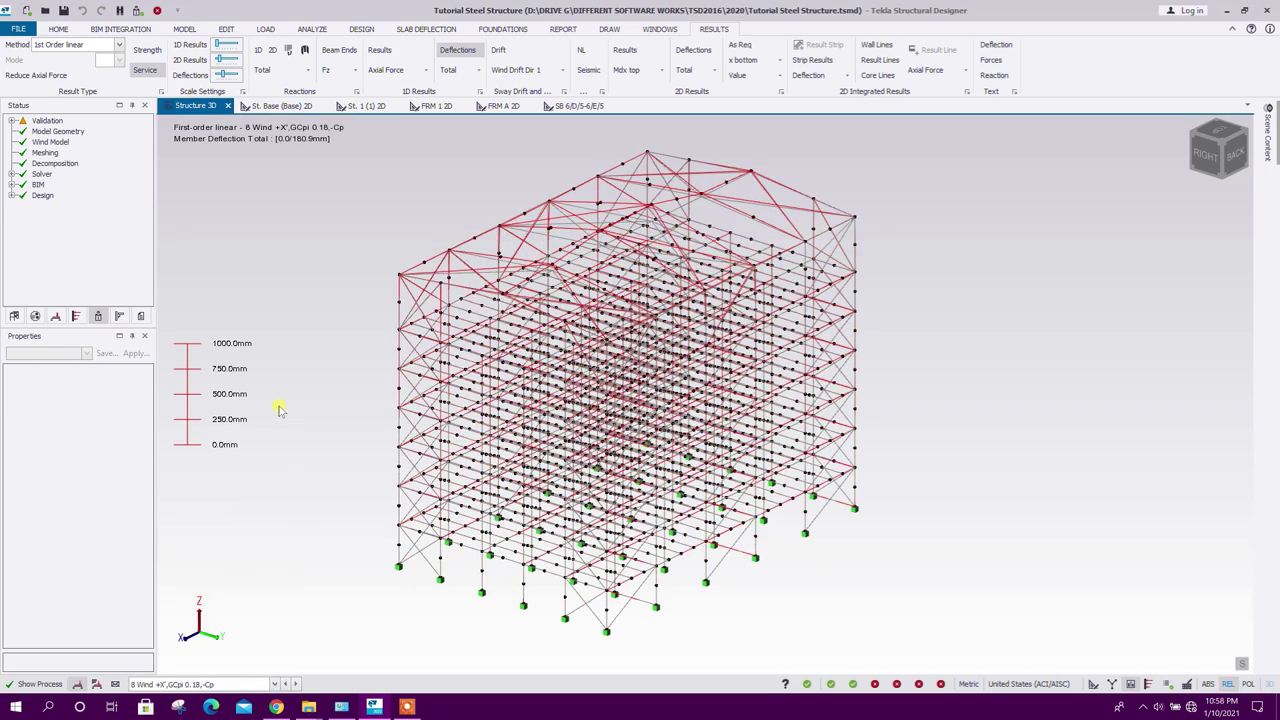
left_click_drag(224, 75, 231, 79)
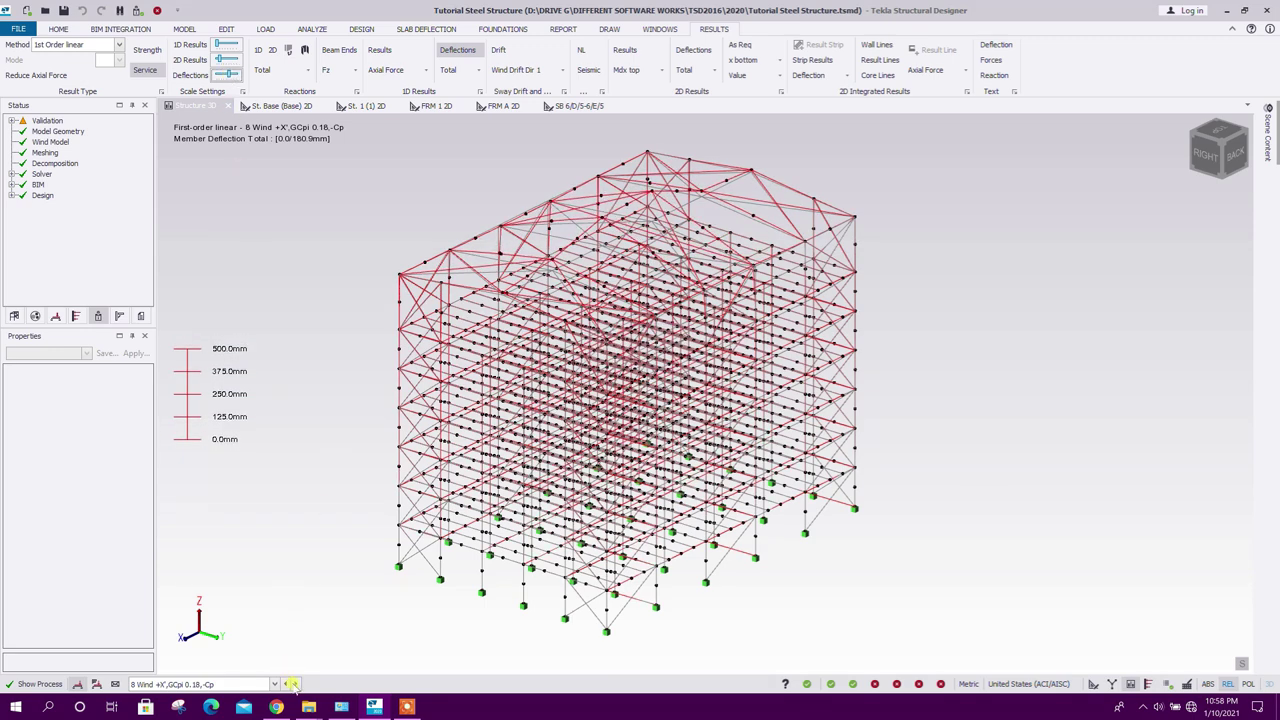
Step: Step through the member deflections of the remaining wind load cases up to 16 Seismic Dir1
left_click(294, 684)
left_click(295, 684)
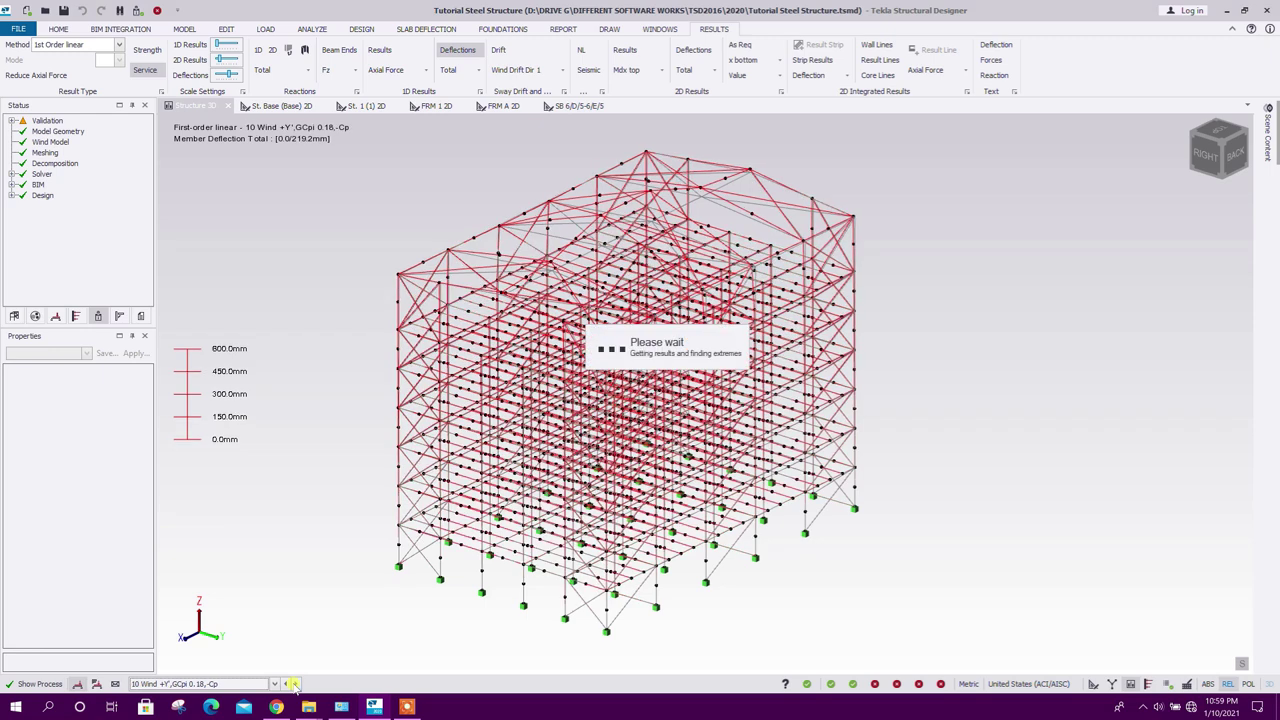
left_click(295, 684)
left_click(295, 684)
left_click(295, 684)
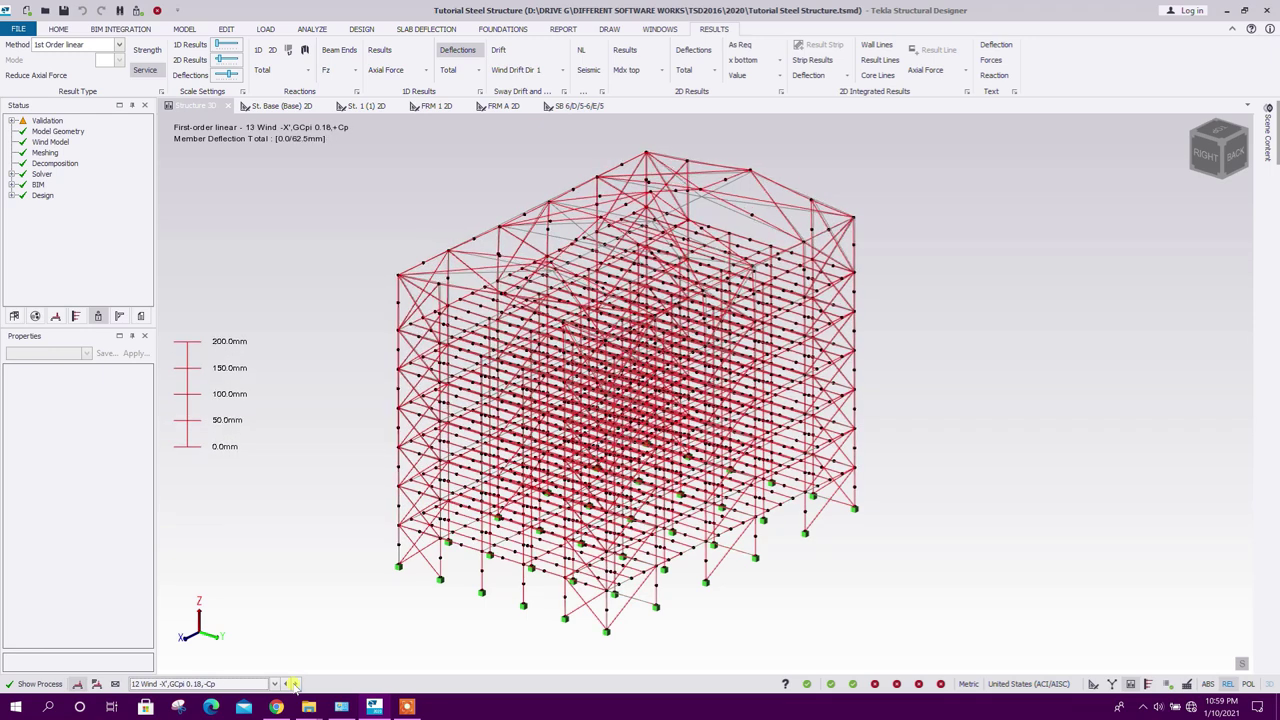
left_click(295, 684)
left_click(295, 684)
left_click(295, 684)
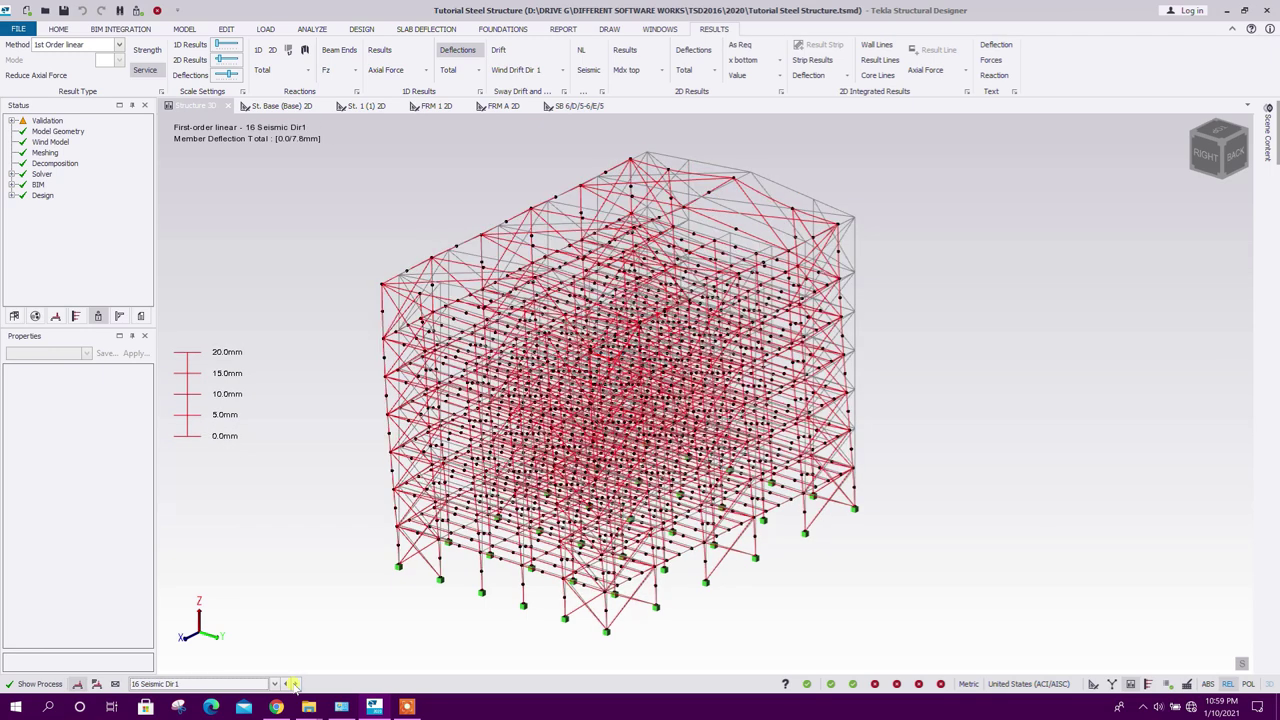
Step: Step through the deflections of the remaining seismic and torsion load cases and continue to 2 Slab self weight
left_click(295, 684)
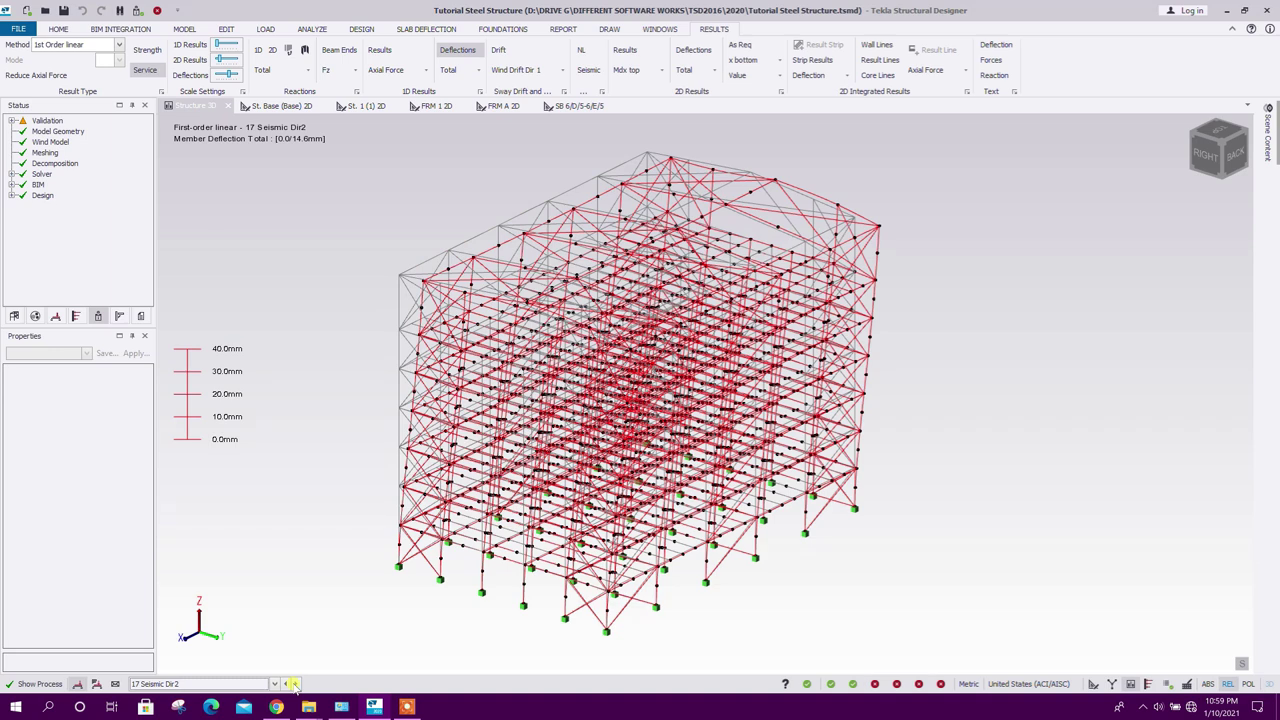
left_click(295, 684)
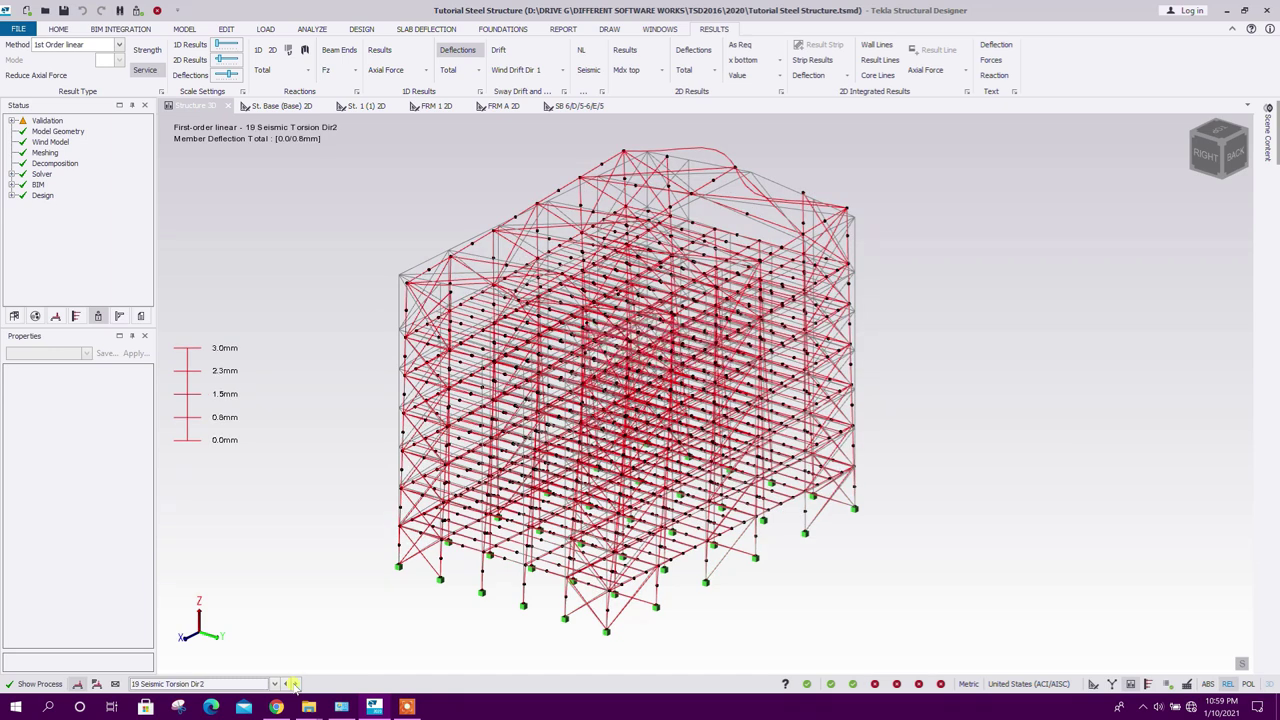
left_click(295, 684)
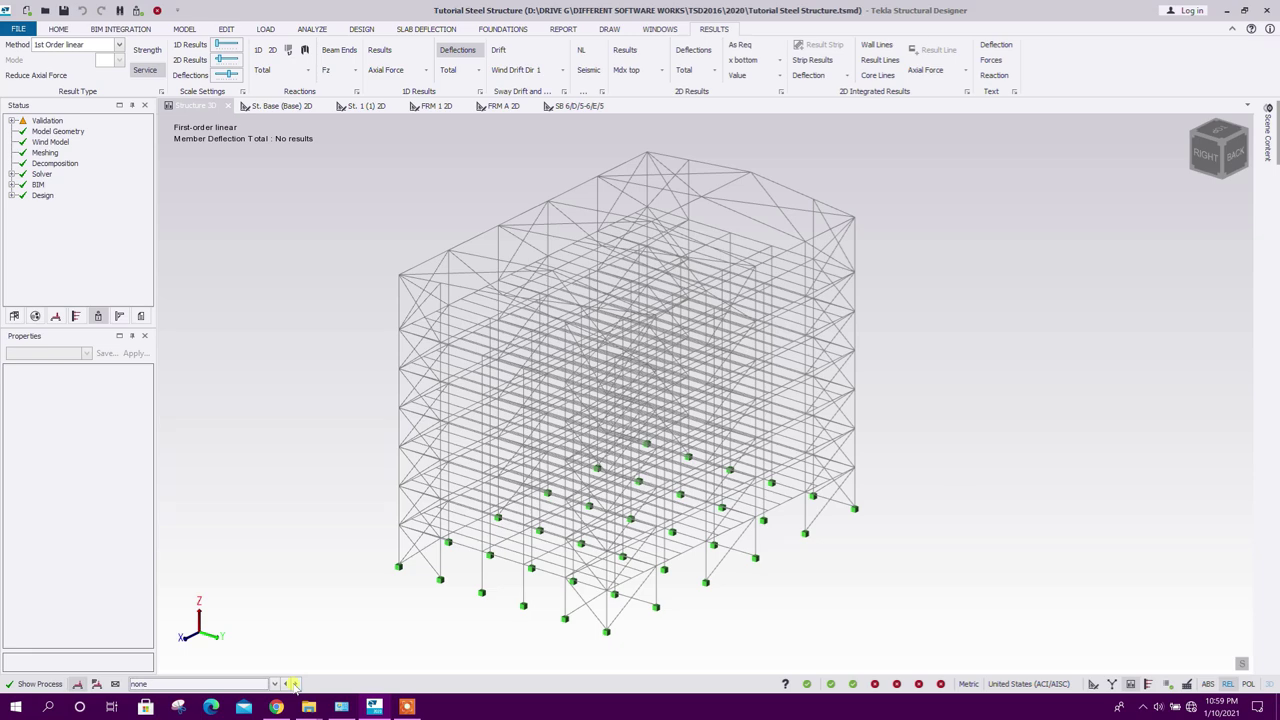
left_click(295, 684)
left_click(295, 684)
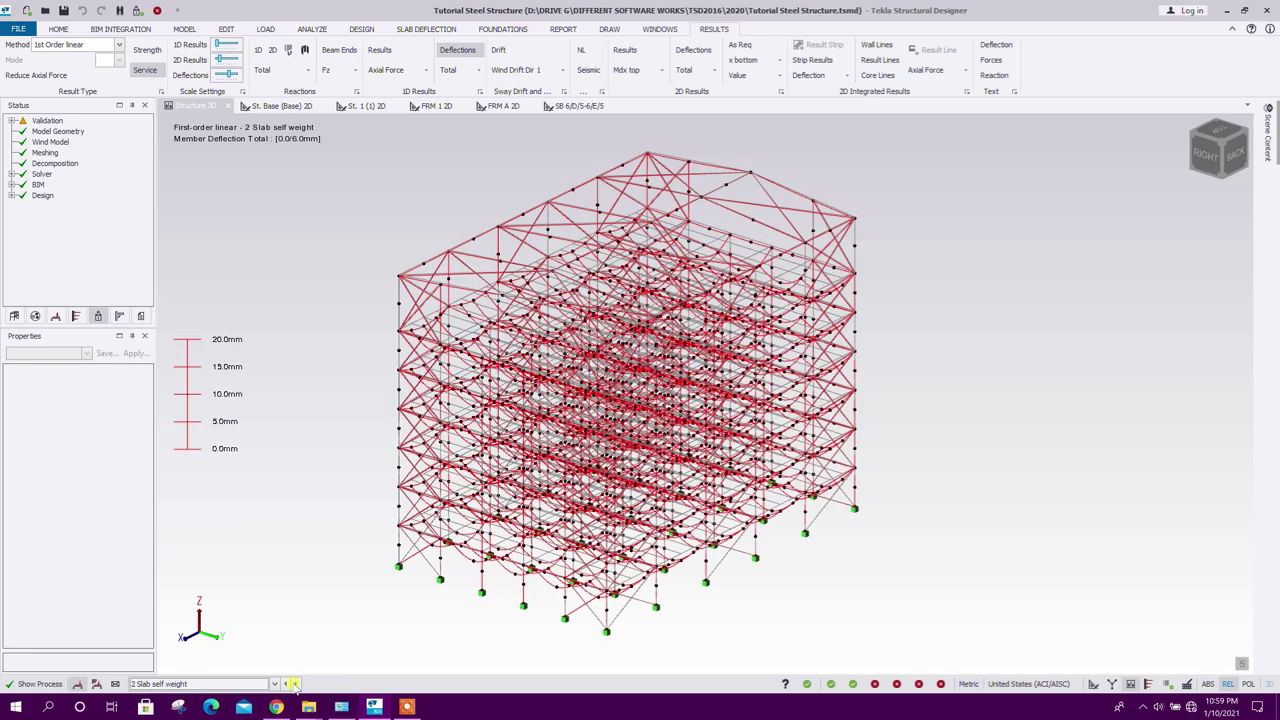
middle_click_drag(331, 510, 322, 500)
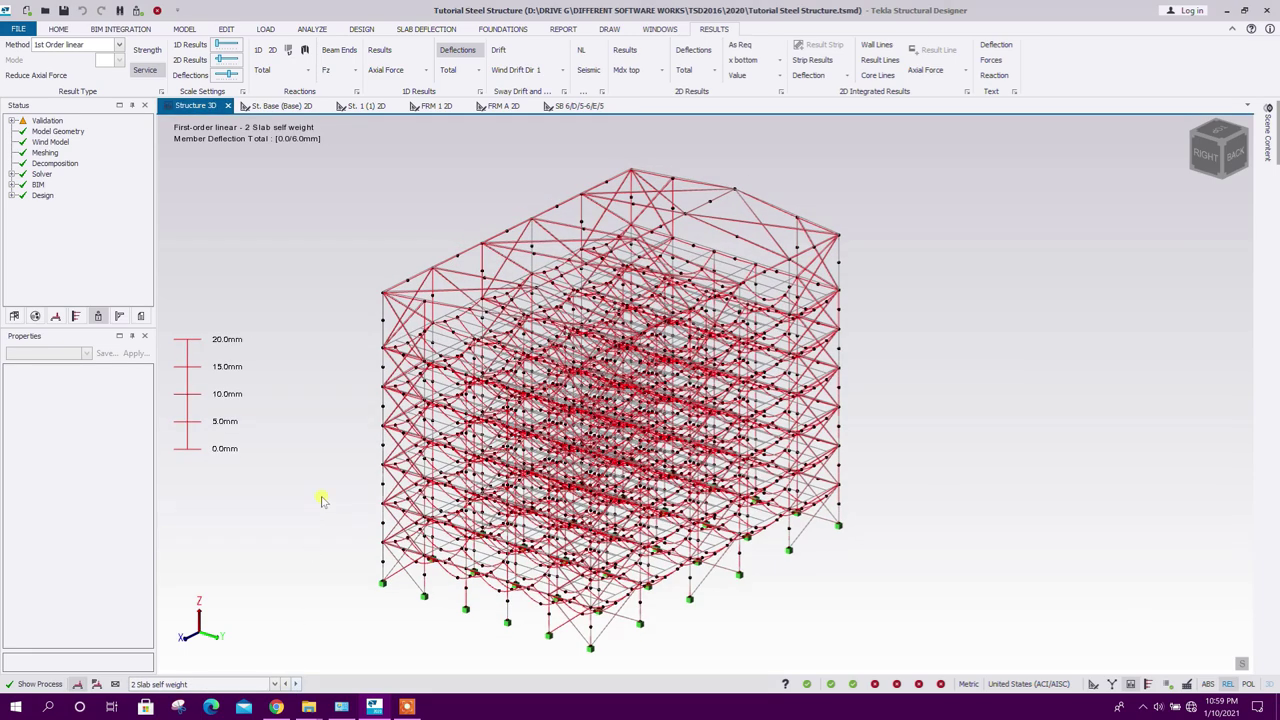
Step: Replace the deflection display with 1D member Axial Force results for 2 Slab self weight and reduce the deflection scale
left_click(474, 52)
middle_click_drag(345, 304, 335, 310)
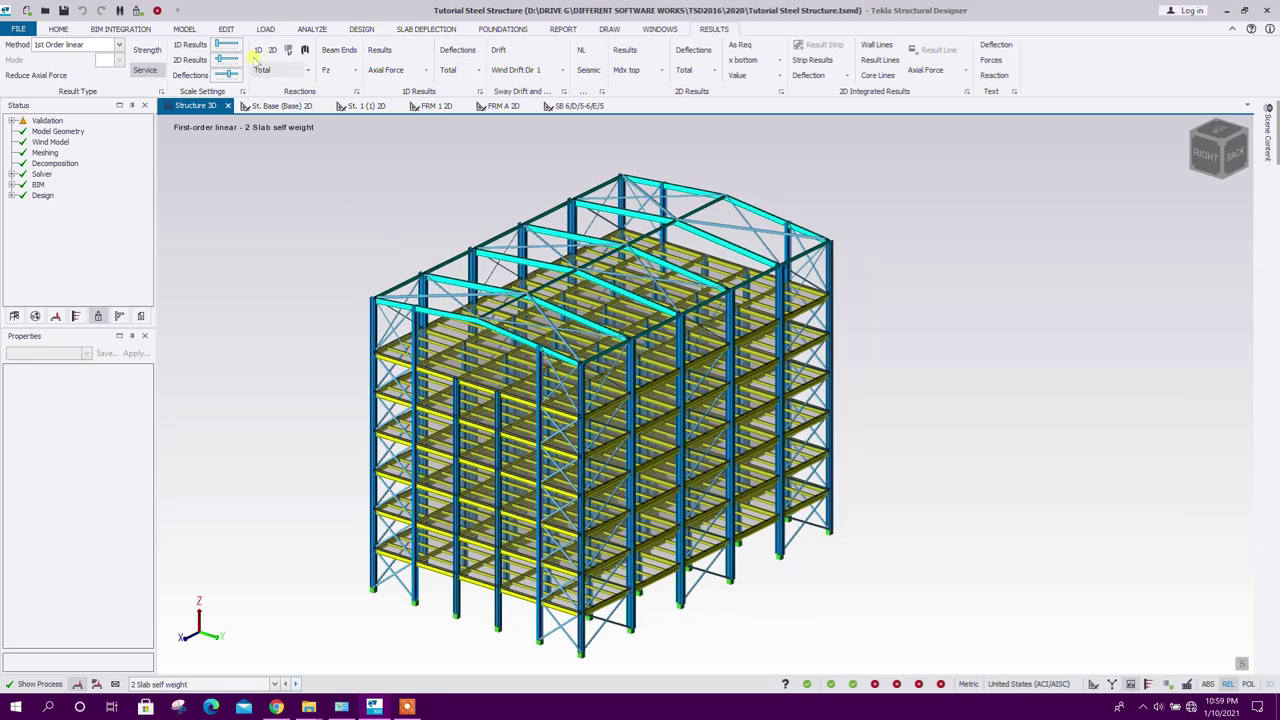
left_click(424, 70)
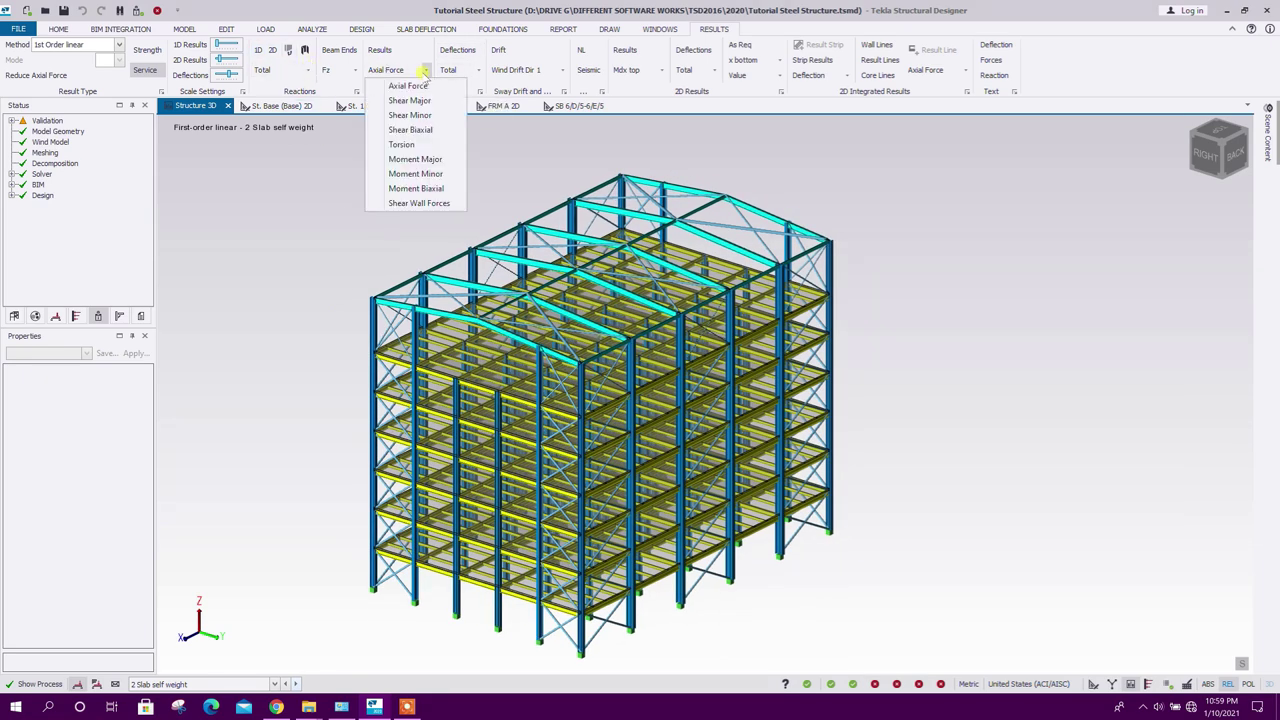
left_click(408, 86)
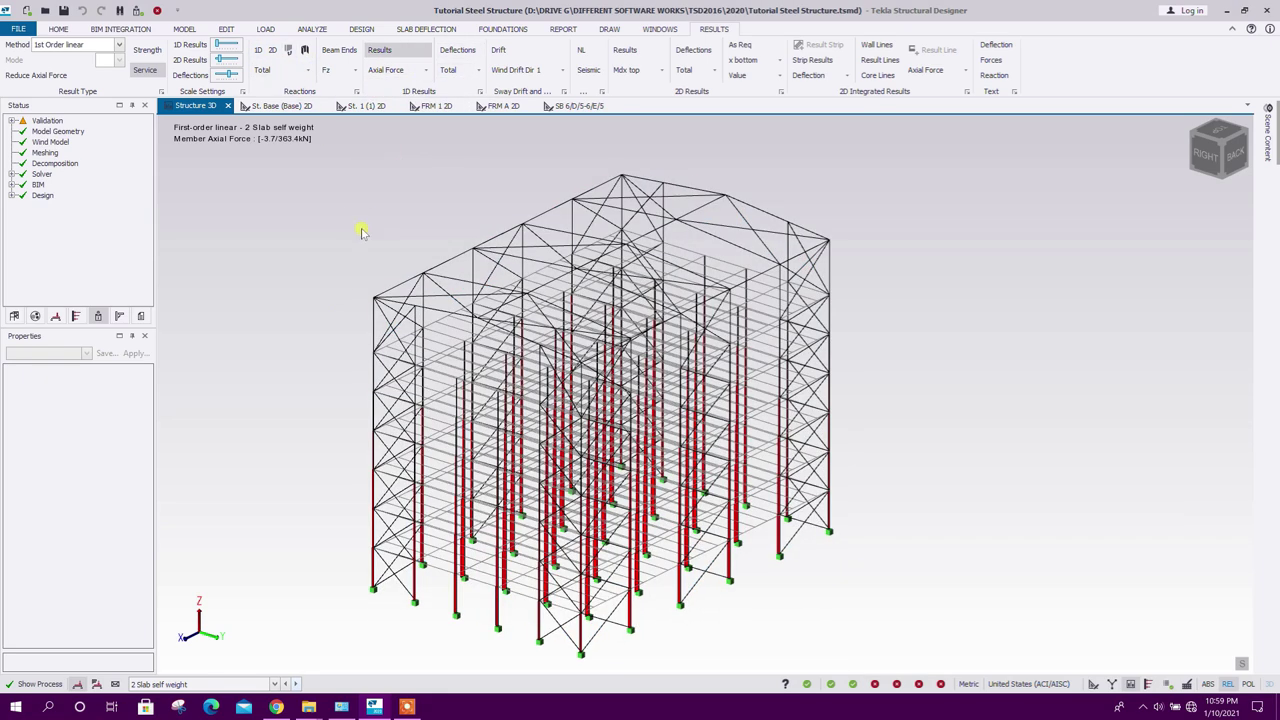
left_click(226, 76)
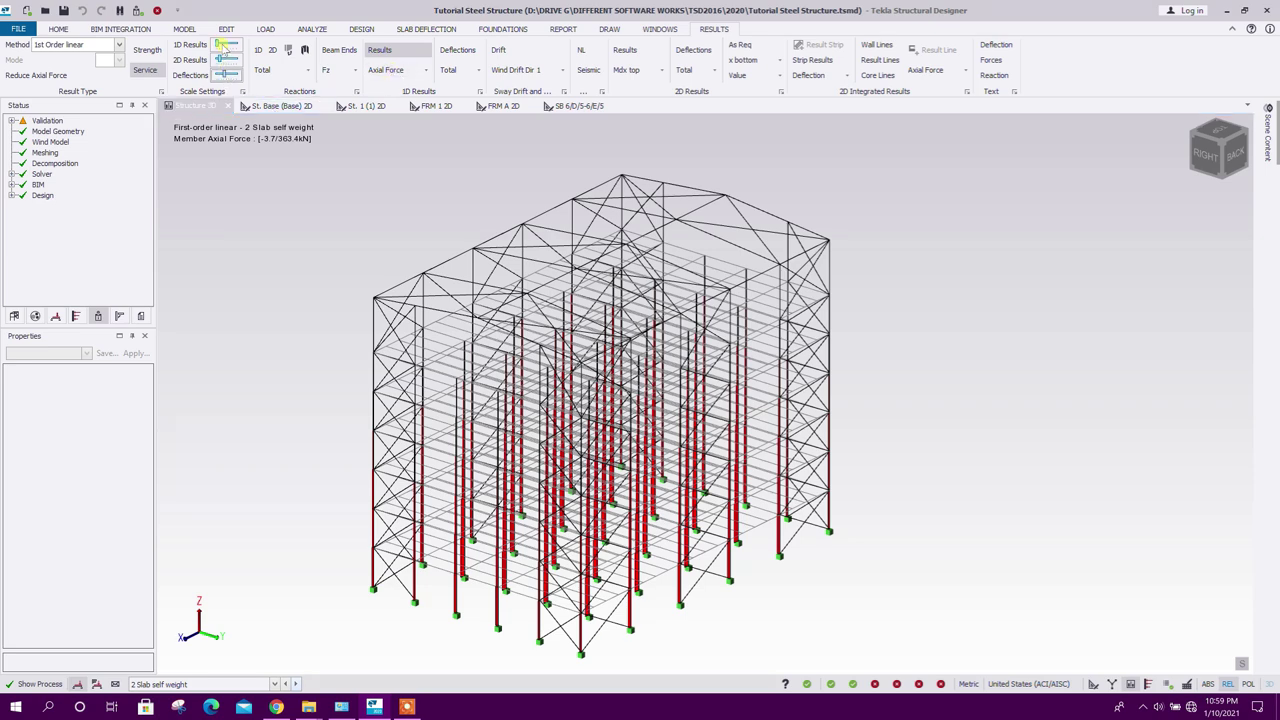
Step: Increase the 1D results scale and check the axial force value labels on the members
left_click_drag(219, 44, 222, 46)
middle_click_drag(1029, 121, 1012, 125)
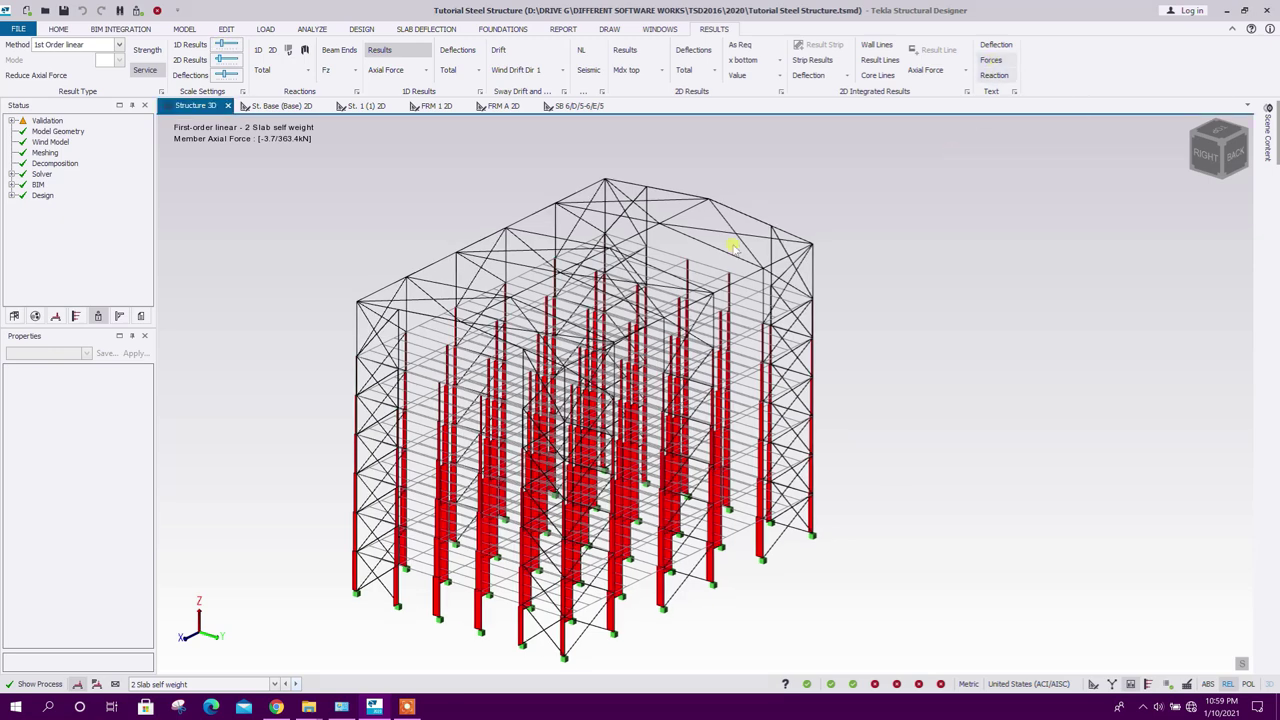
left_click(991, 62)
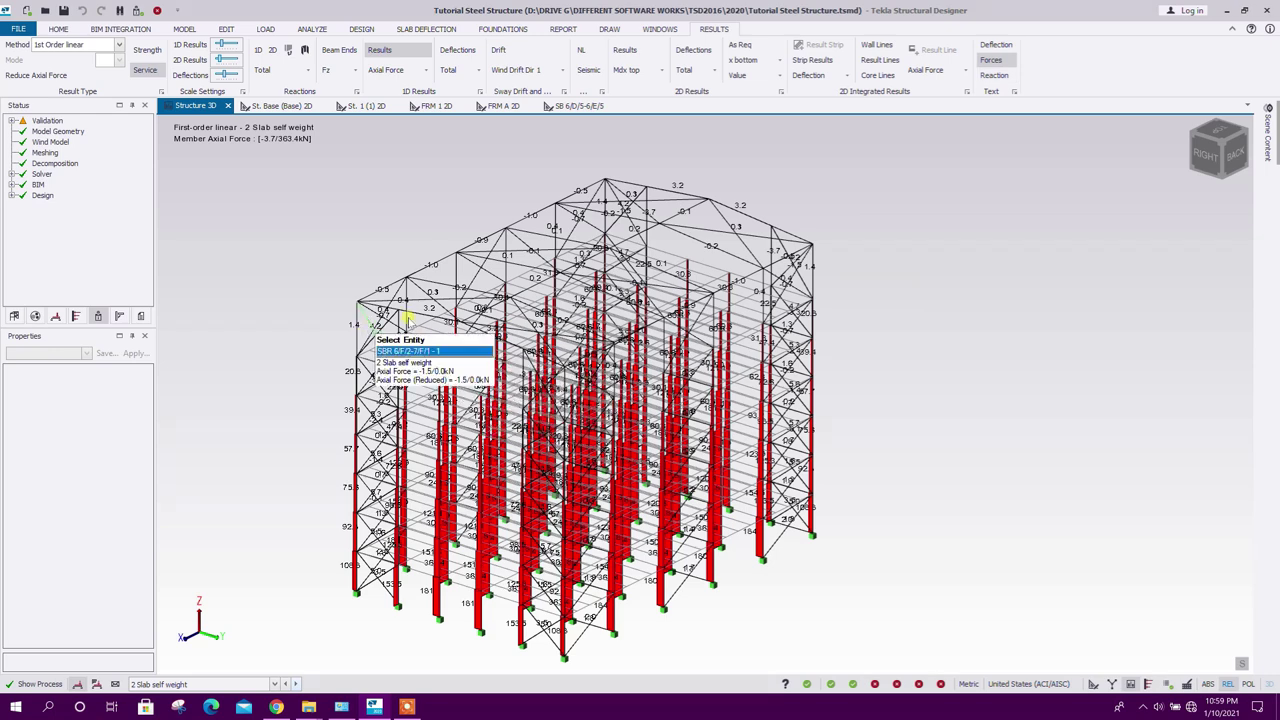
left_click(991, 62)
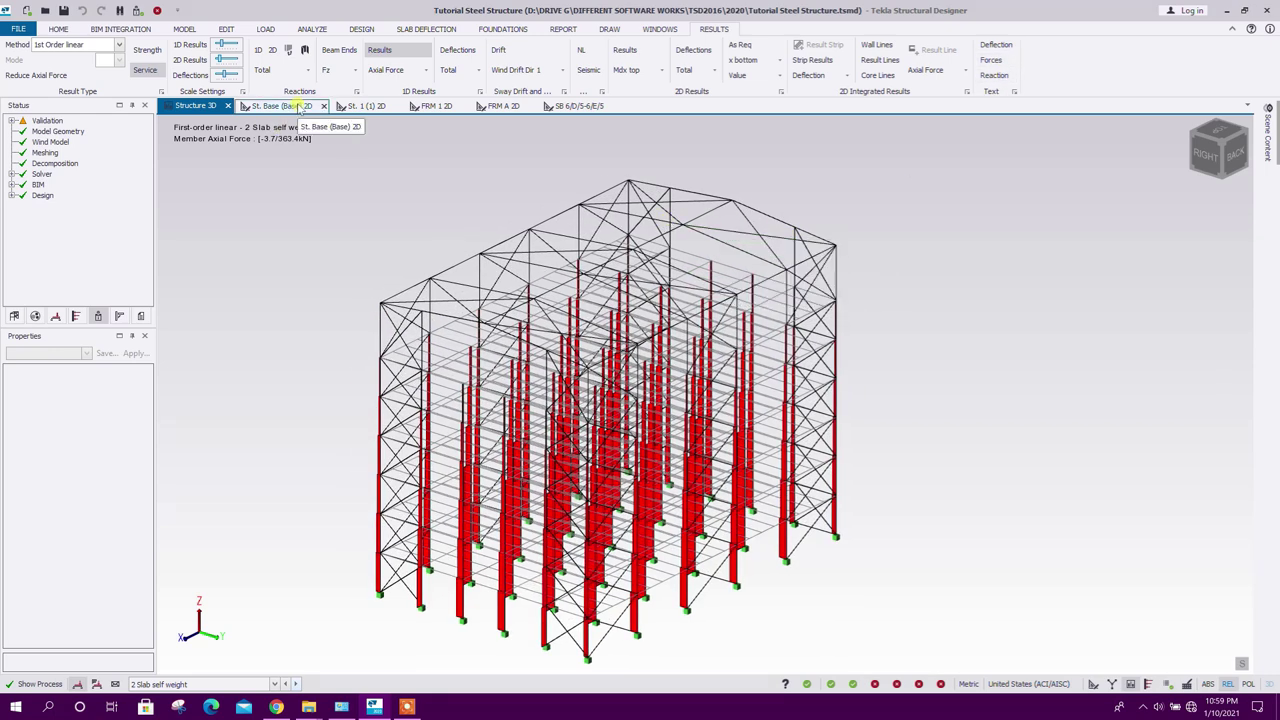
Step: Switch the 1D member results to Shear Major and examine the diagrams across the floors
left_click(422, 69)
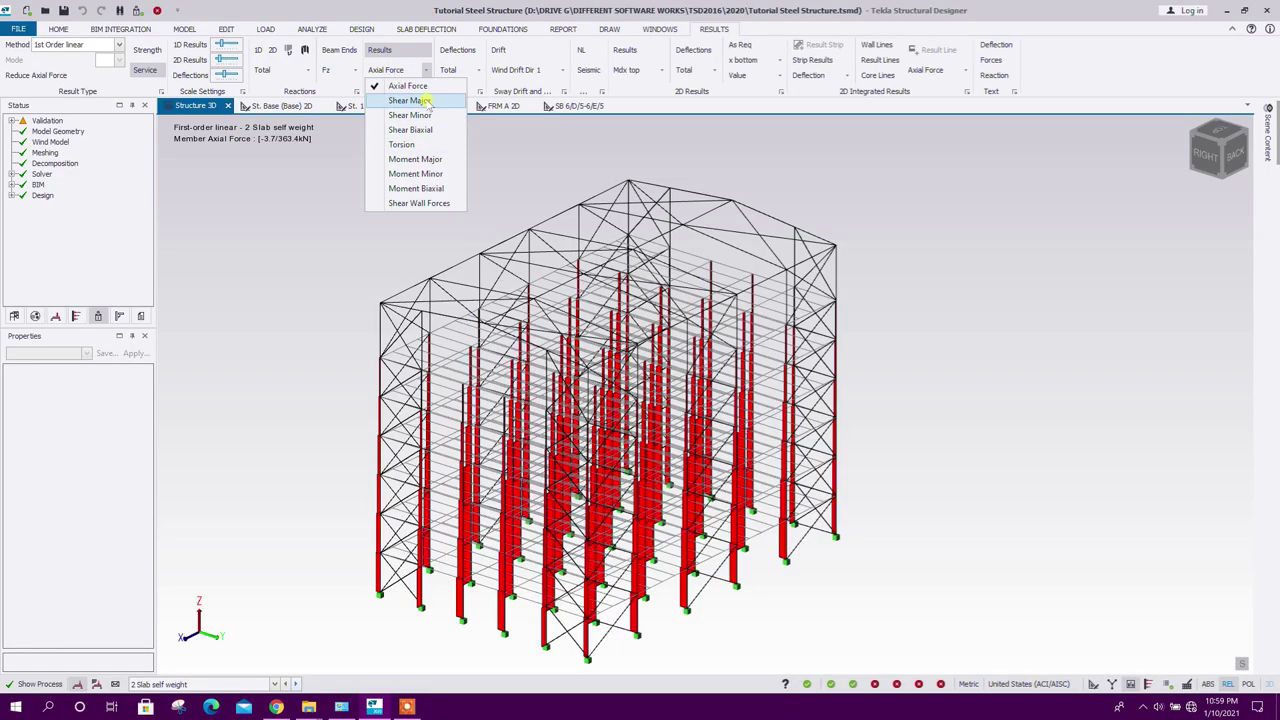
left_click(385, 103)
right_click_drag(334, 357, 397, 360)
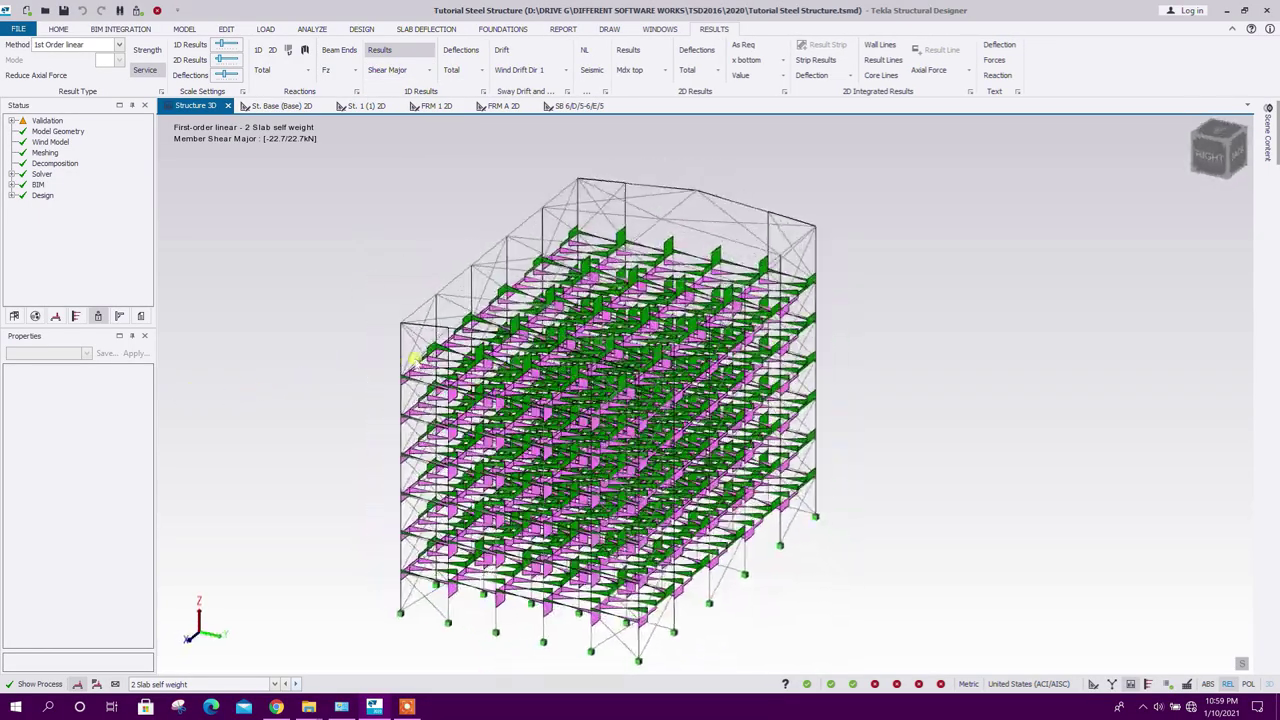
scroll(400, 362, "up", 3)
scroll(486, 420, "up", 2)
right_click_drag(488, 420, 513, 358)
scroll(513, 358, "down", 3)
right_click_drag(675, 482, 453, 452)
scroll(452, 450, "up", 3)
scroll(451, 455, "down", 6)
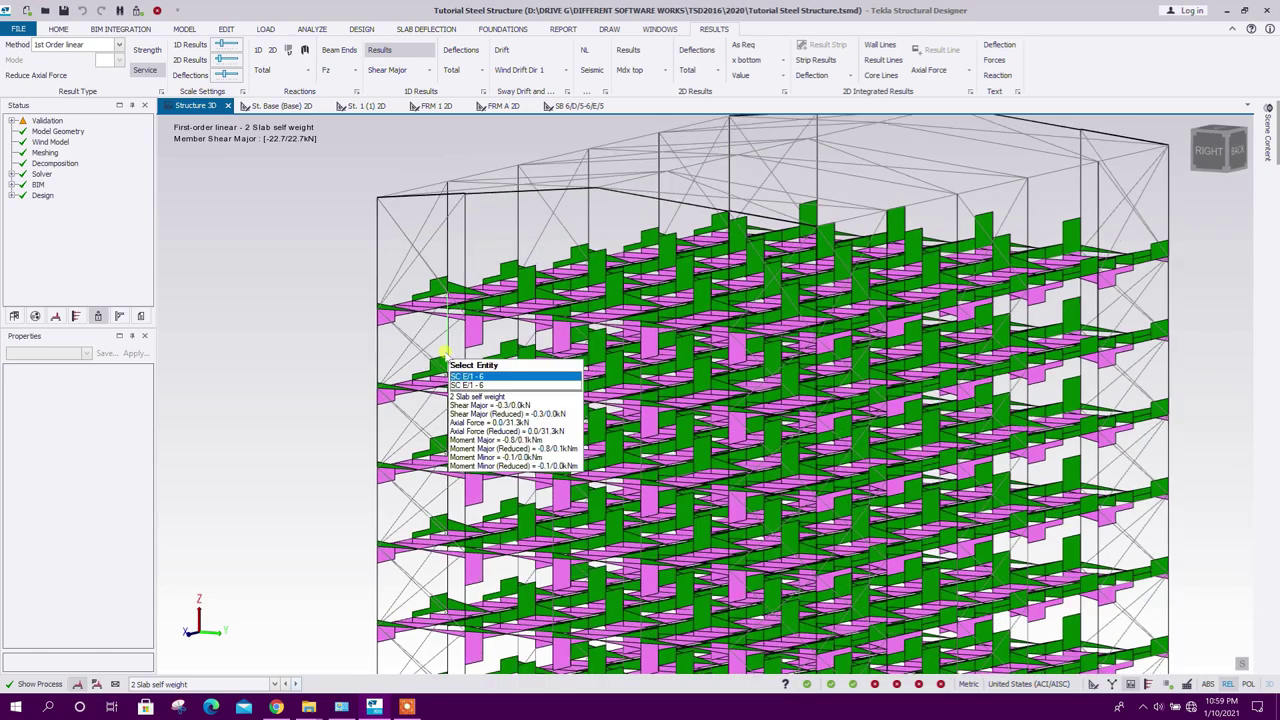
middle_click_drag(440, 352, 348, 230, "shift")
Step: Switch the 1D member results to Moment Major and examine the moment diagrams of the whole frame
left_click(426, 70)
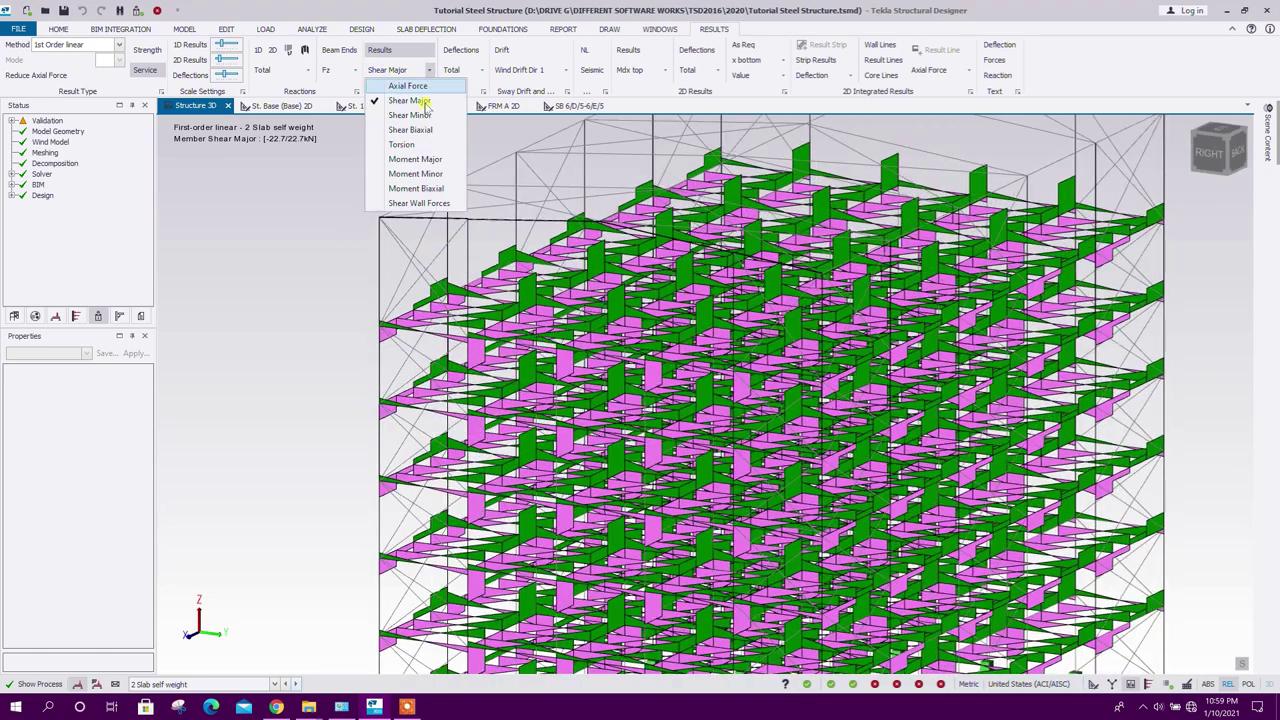
left_click(415, 159)
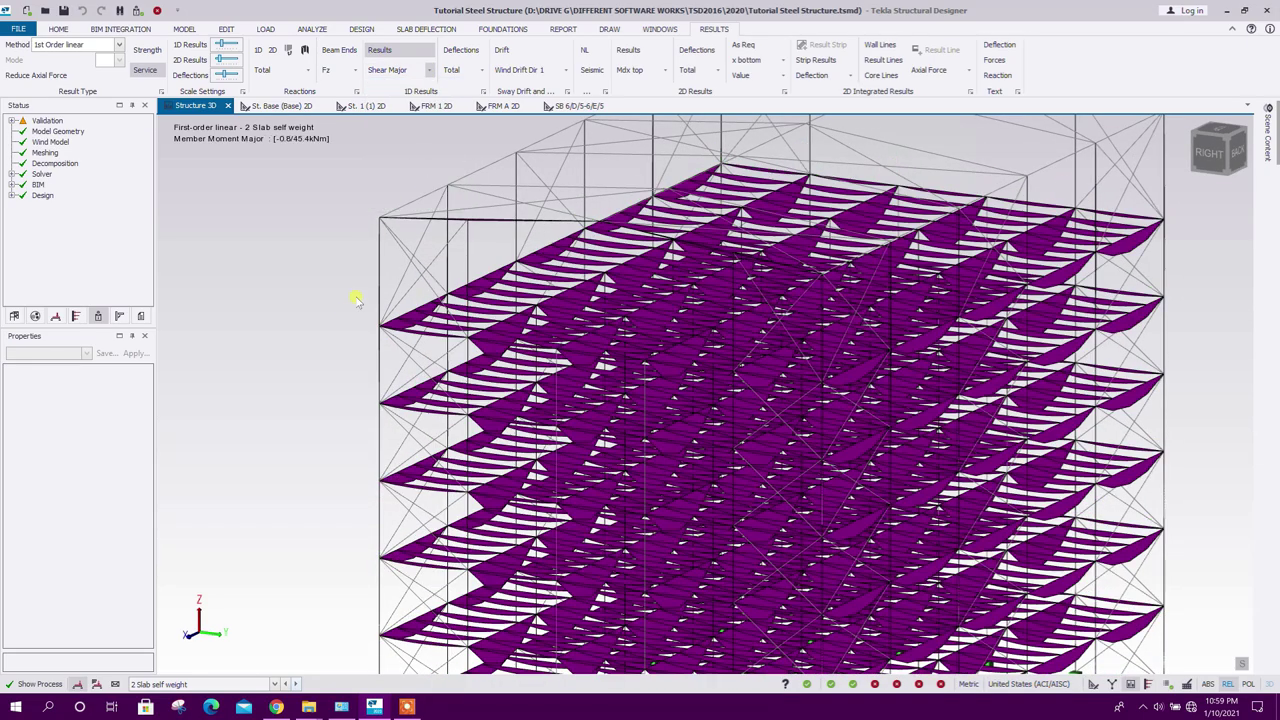
right_click_drag(322, 361, 143, 319)
scroll(250, 303, "down", 2)
middle_click_drag(143, 318, 870, 425, "shift")
middle_click_drag(692, 410, 693, 440)
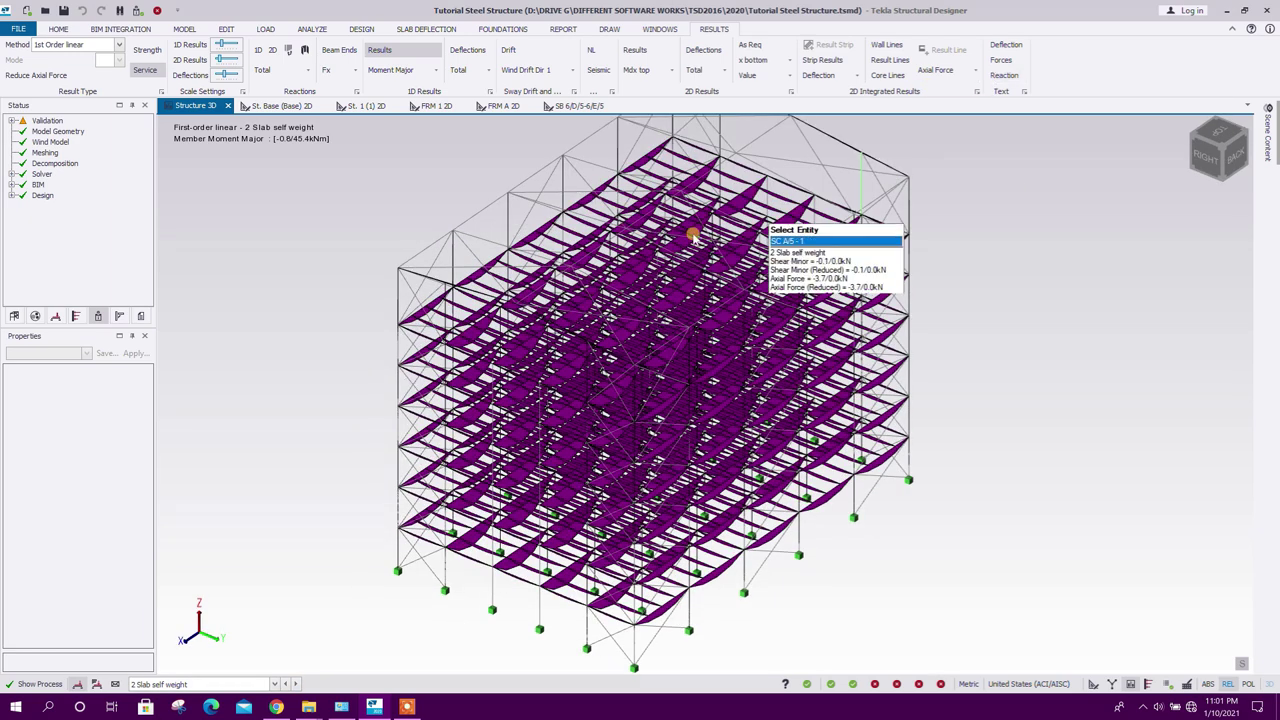
right_click_drag(283, 400, 318, 398)
mouse_move(318, 400)
middle_mouse_down("shift")
mouse_move(329, 403)
mouse_move(321, 390)
middle_mouse_up("shift")
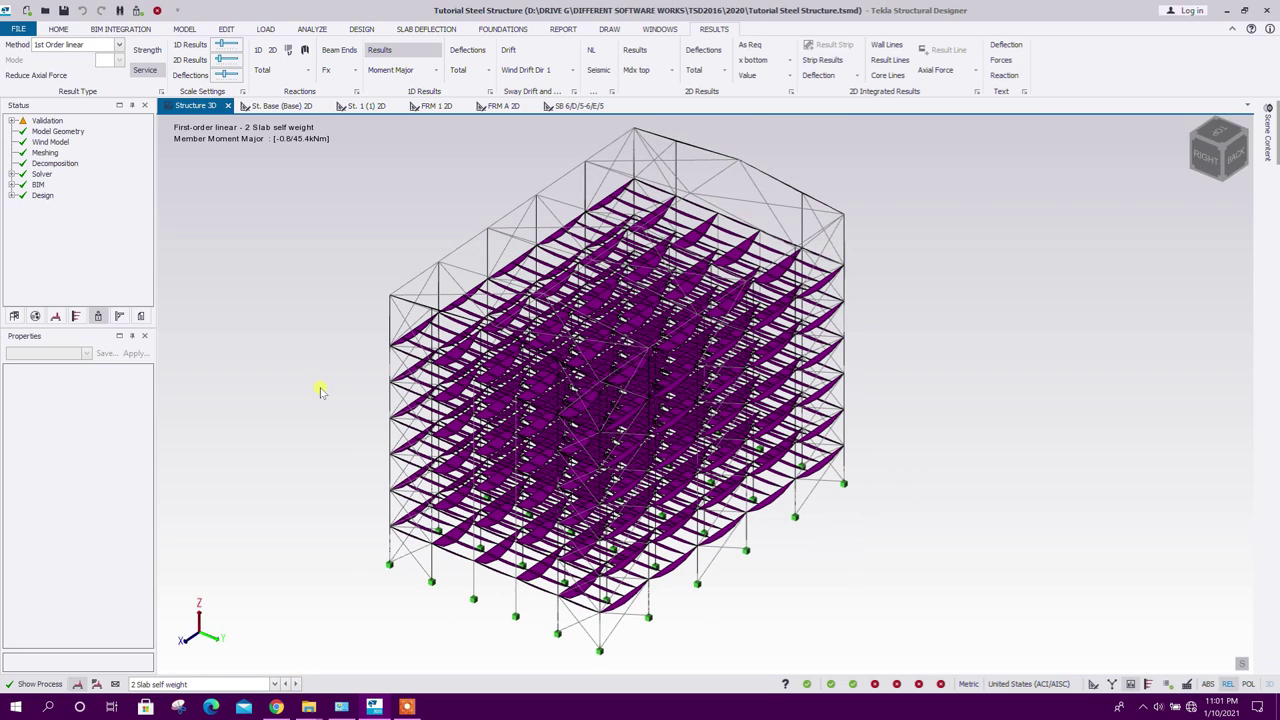
Step: Show the total 1D support reactions with their value labels in place of the member moment diagrams
left_click(259, 51)
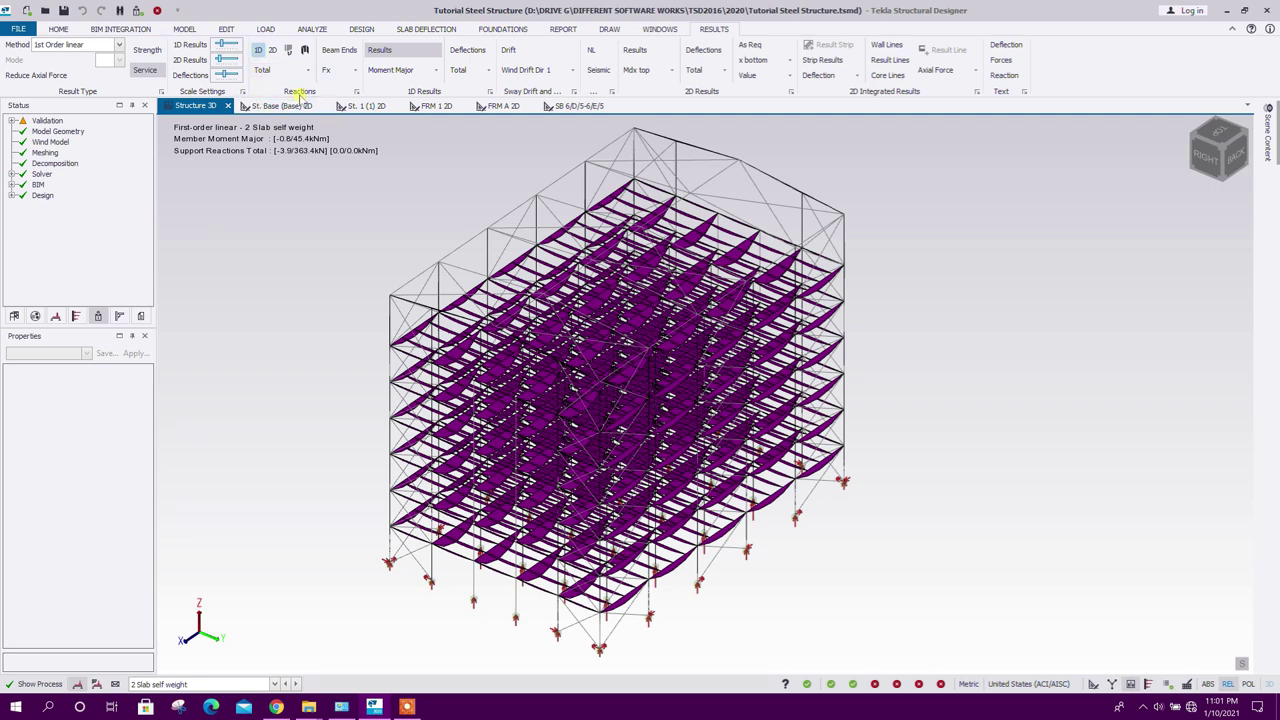
left_click(1003, 61)
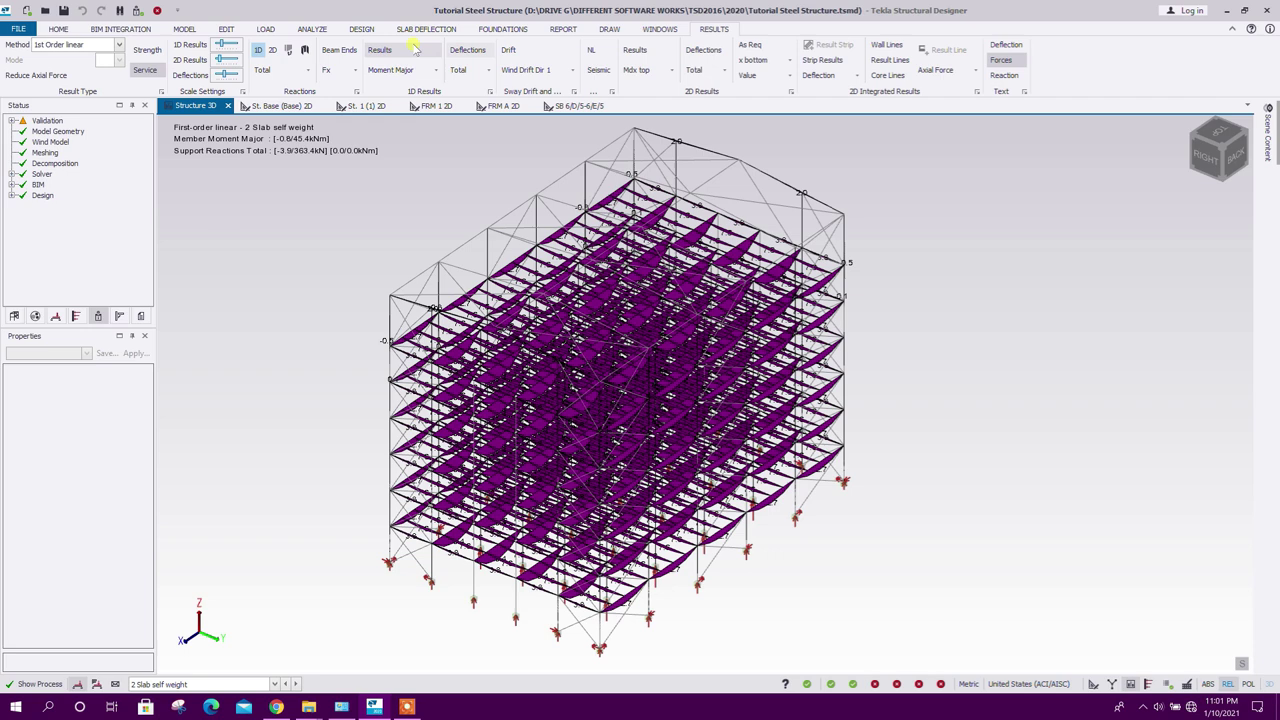
left_click(380, 50)
scroll(440, 525, "up", 5)
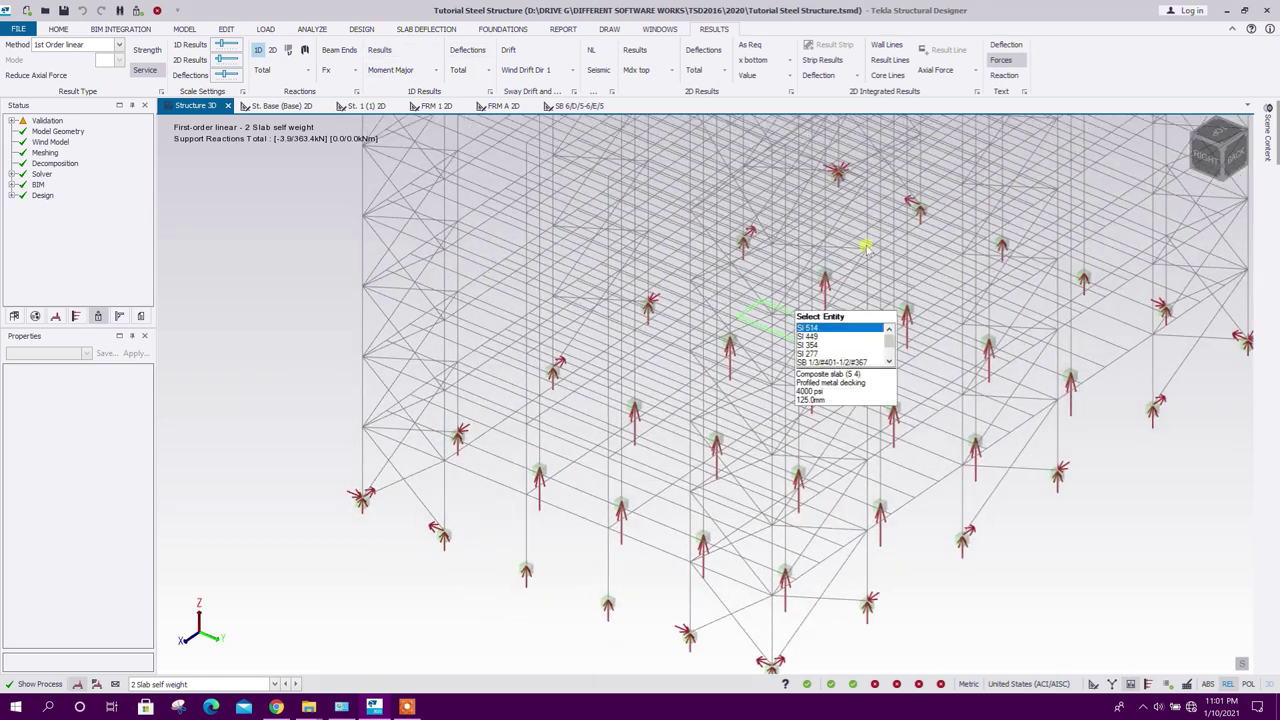
left_click(1012, 79)
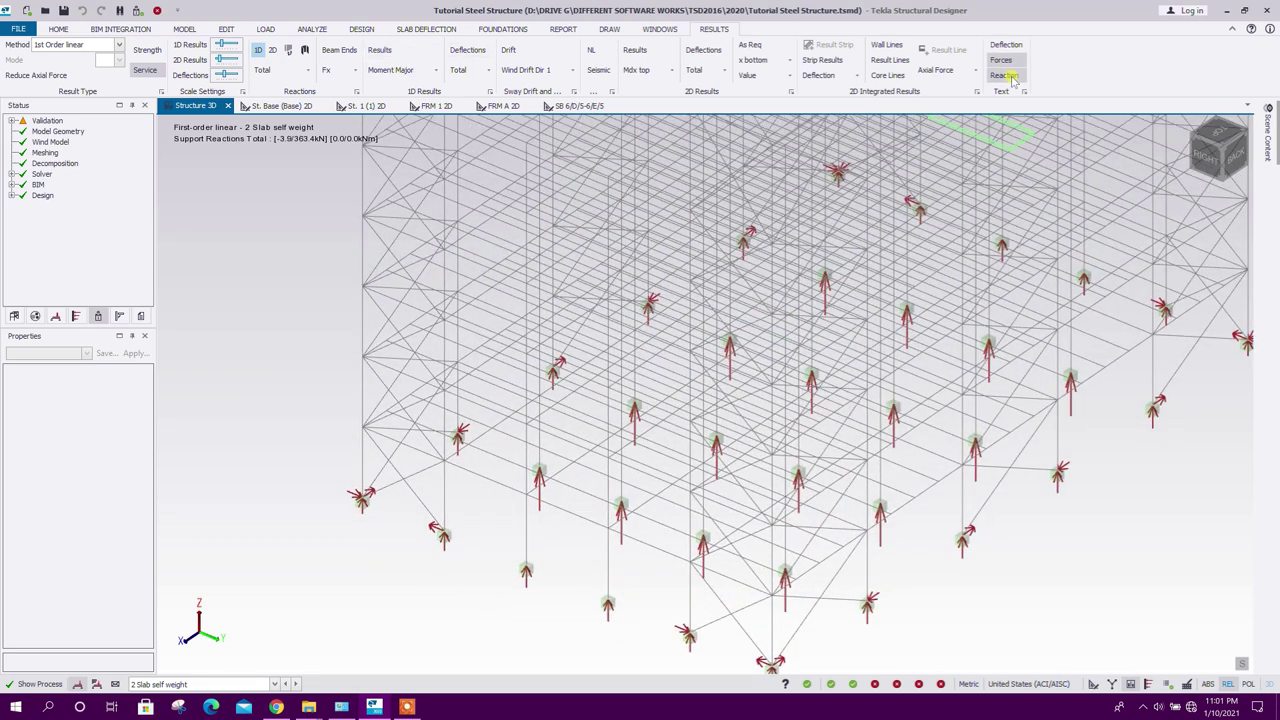
middle_click_drag(413, 553, 409, 570)
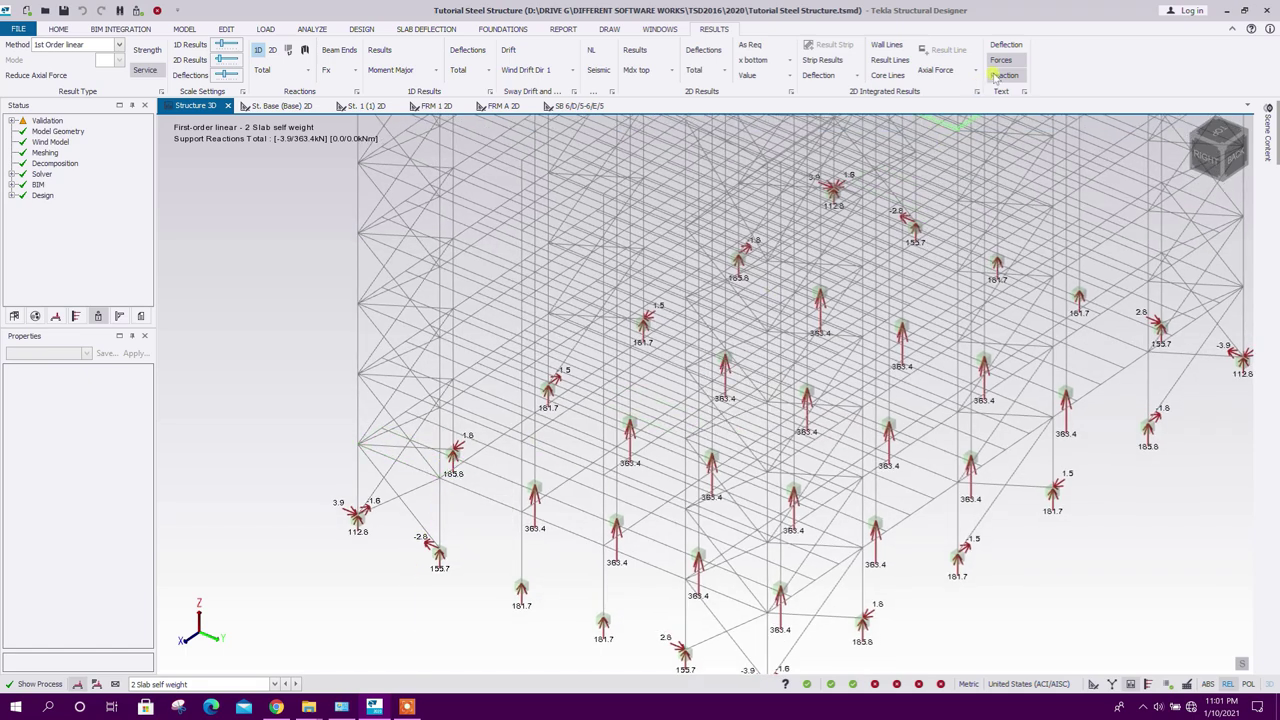
scroll(300, 510, "up", 2)
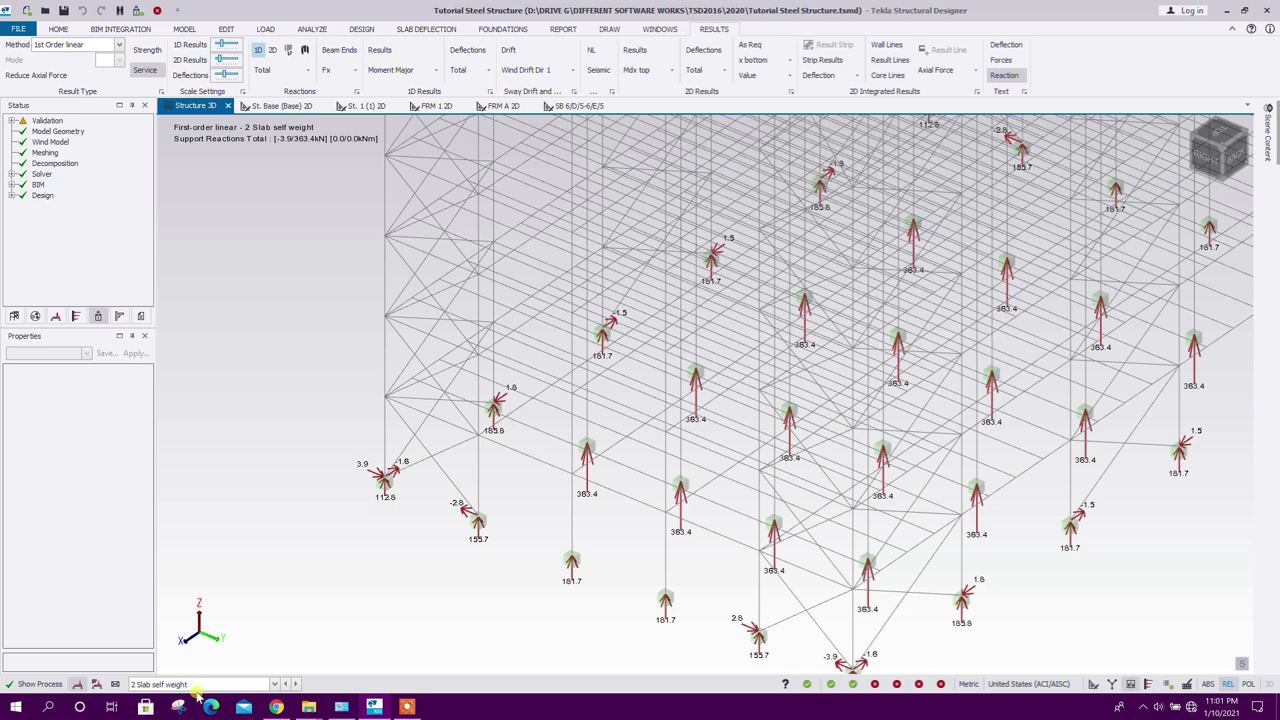
Step: Show the support reactions for combination 3 LRFD -1.2D+1.6L and examine the values at the column bases
left_click(99, 684)
left_click(180, 684)
scroll(195, 570, "up", 7)
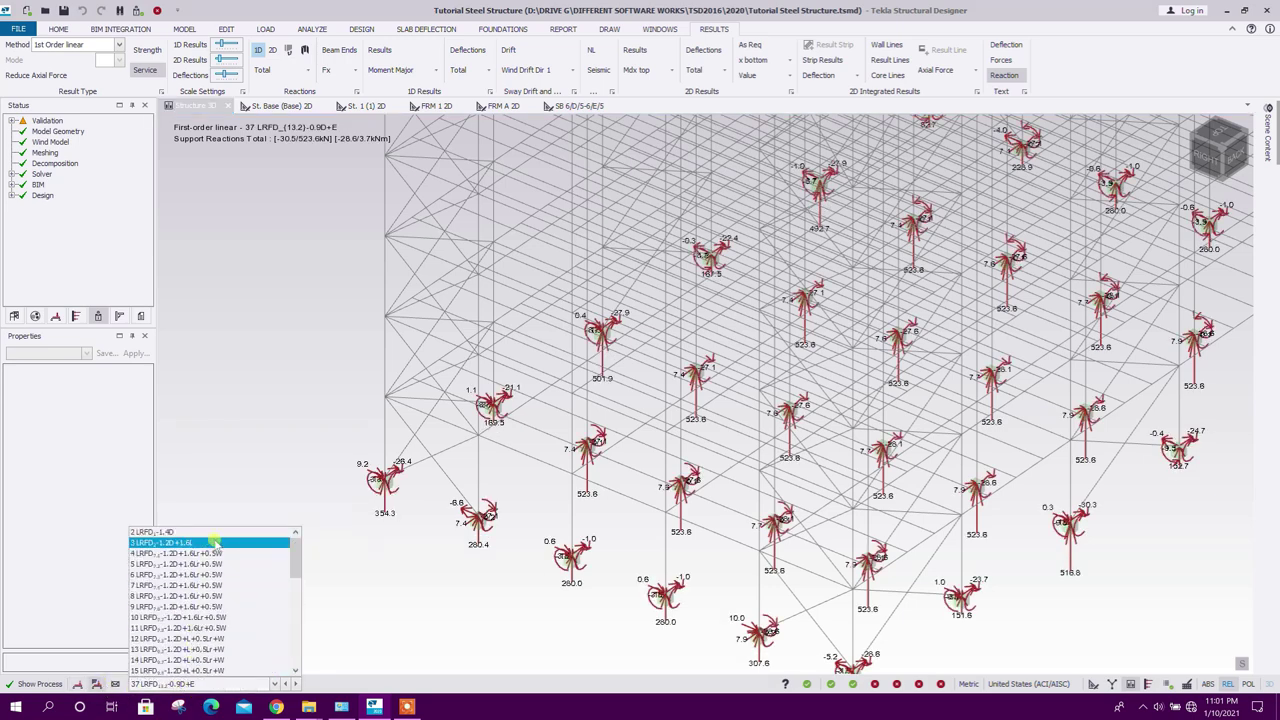
left_click(205, 542)
scroll(407, 557, "up", 1)
scroll(407, 557, "down", 3)
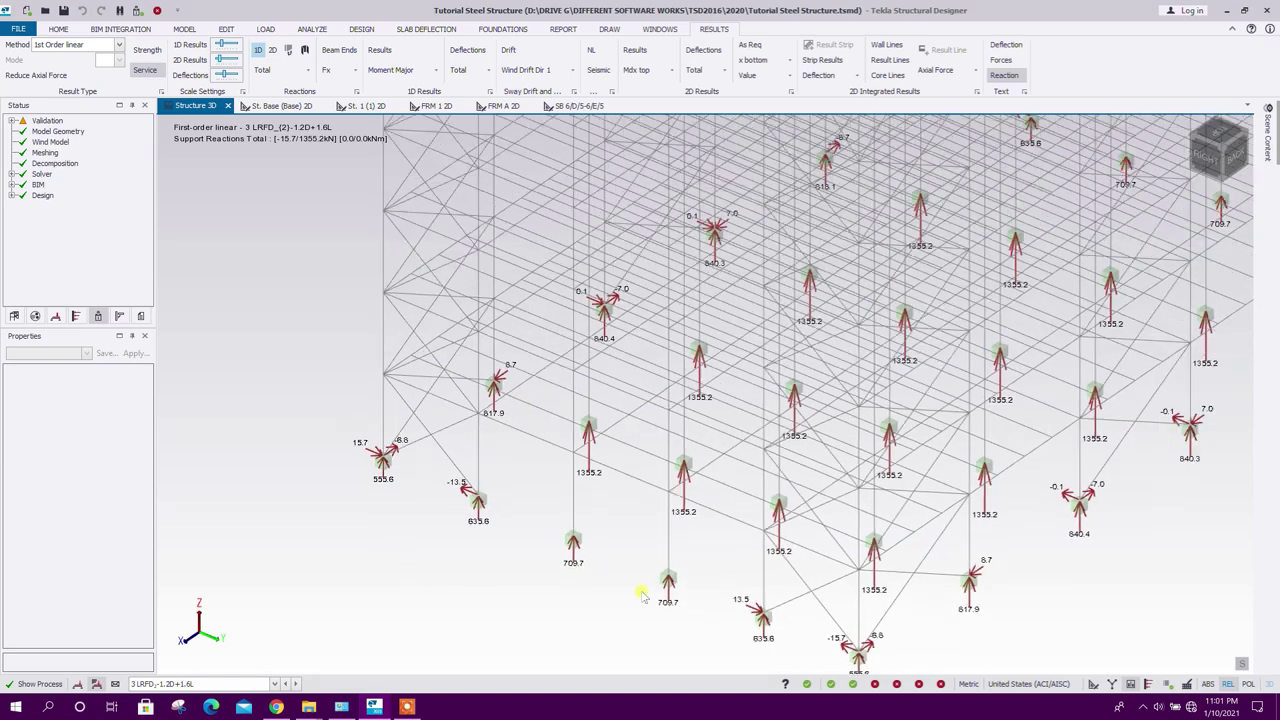
scroll(489, 592, "up", 2)
scroll(708, 557, "up", 1)
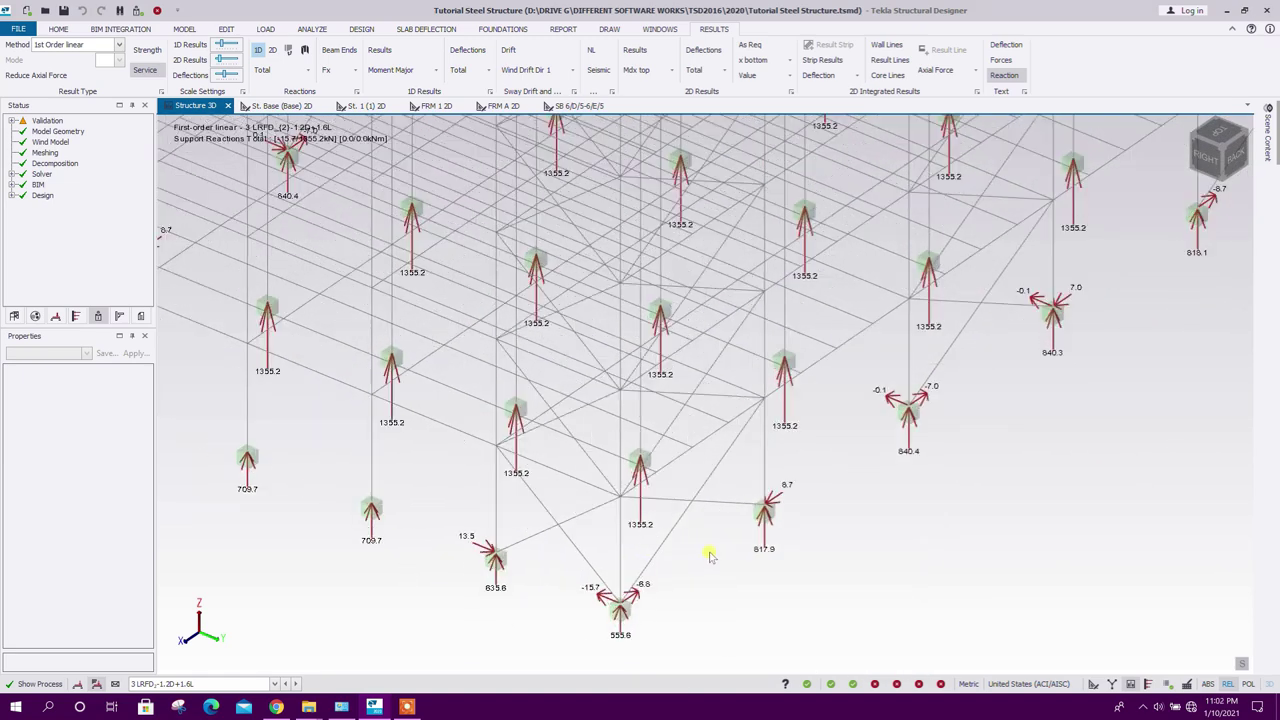
middle_click_drag(257, 500, 300, 512)
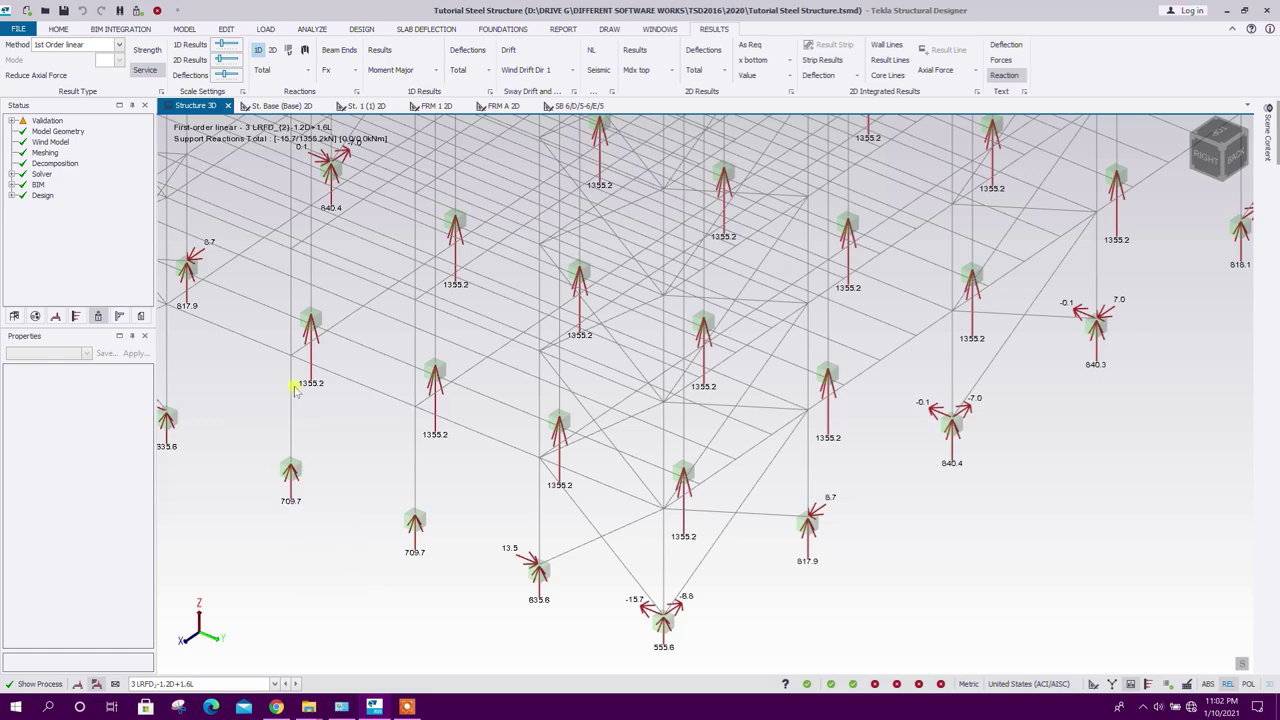
scroll(282, 297, "down", 5)
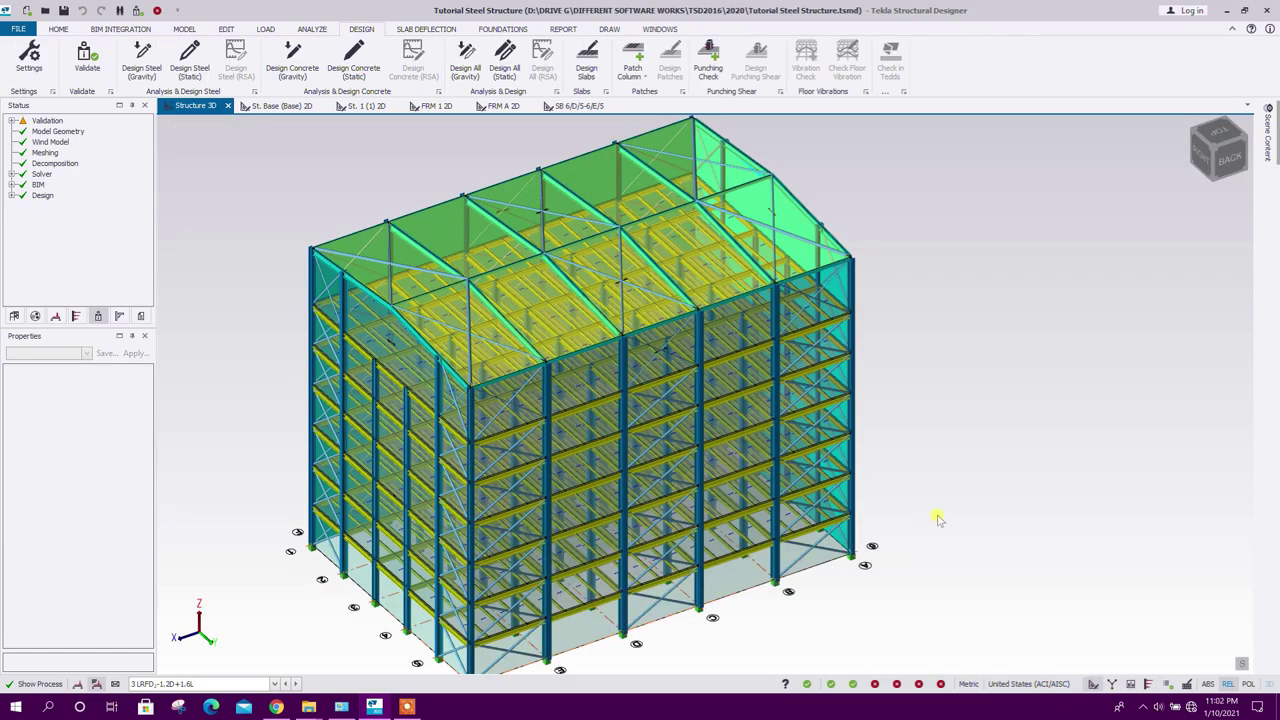
Step: Open the member view of the composite beam SB 5/E/3-5/F/3 from the 3D structure
middle_click_drag(937, 517, 665, 555, "shift")
scroll(645, 555, "up", 3)
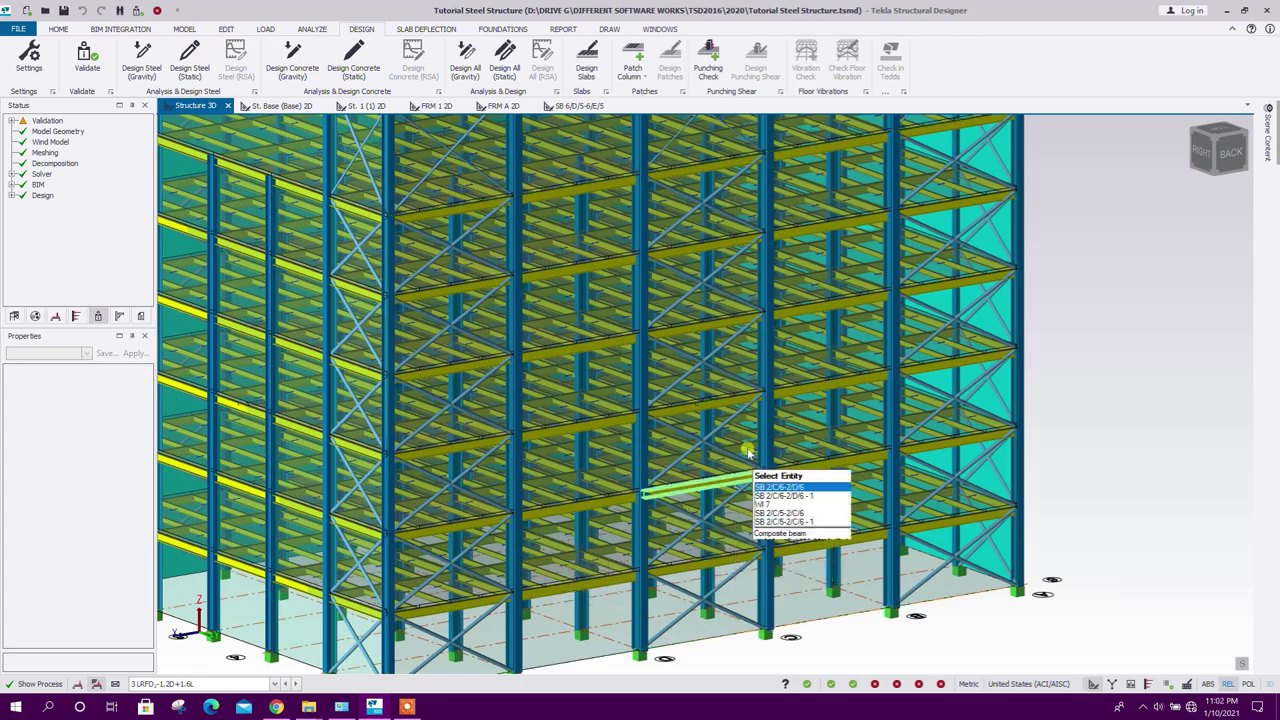
scroll(744, 455, "down", 3)
right_click_drag(1029, 474, 1062, 465)
middle_click_drag(1063, 464, 1103, 458, "shift")
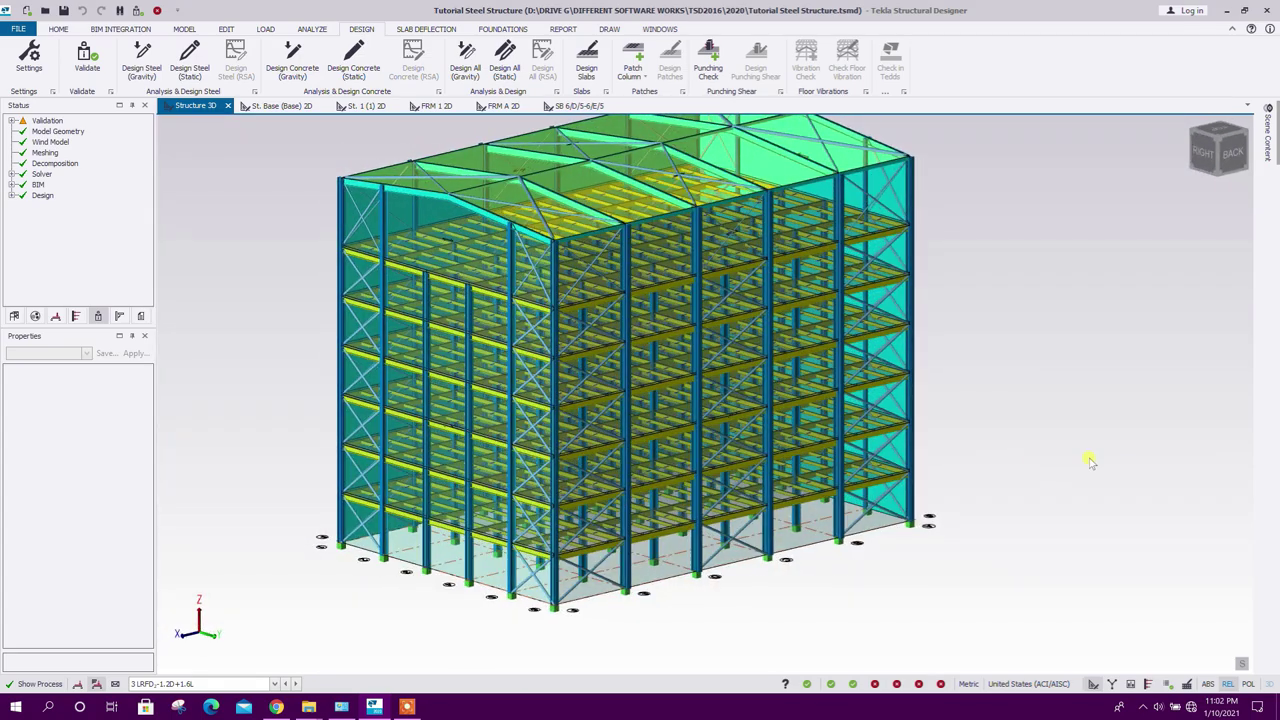
scroll(571, 491, "up", 5)
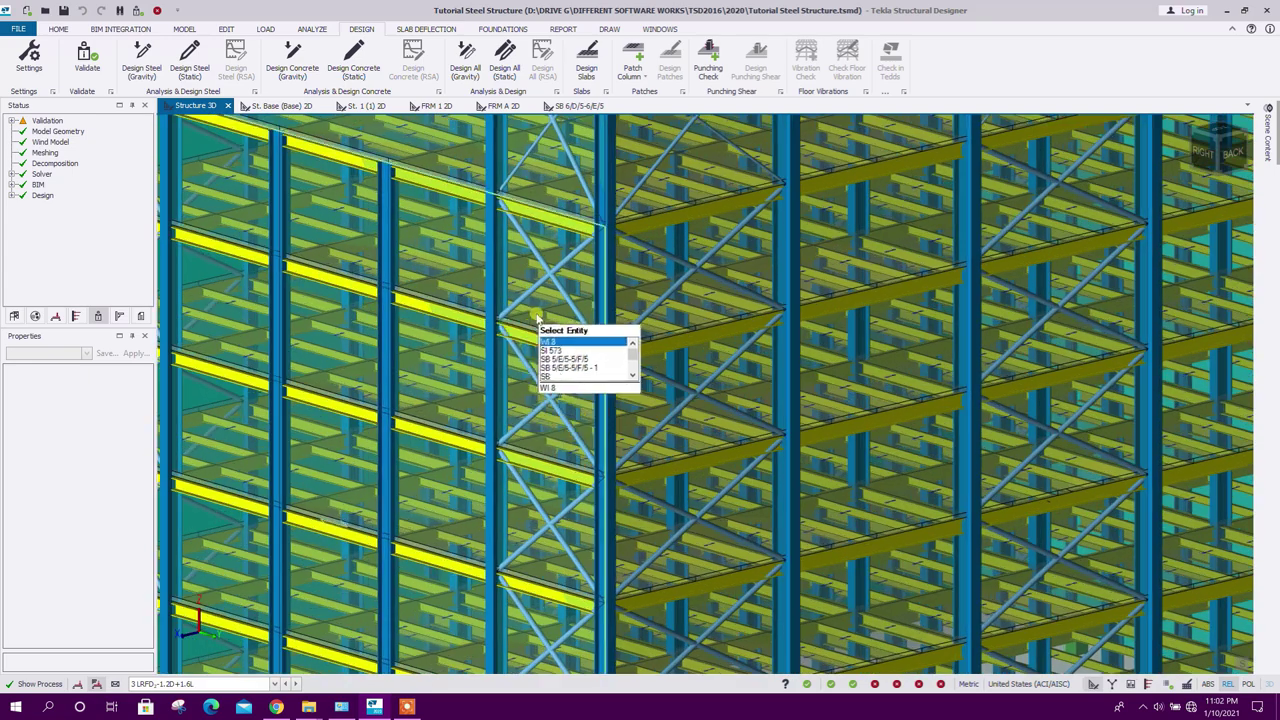
scroll(525, 324, "up", 5)
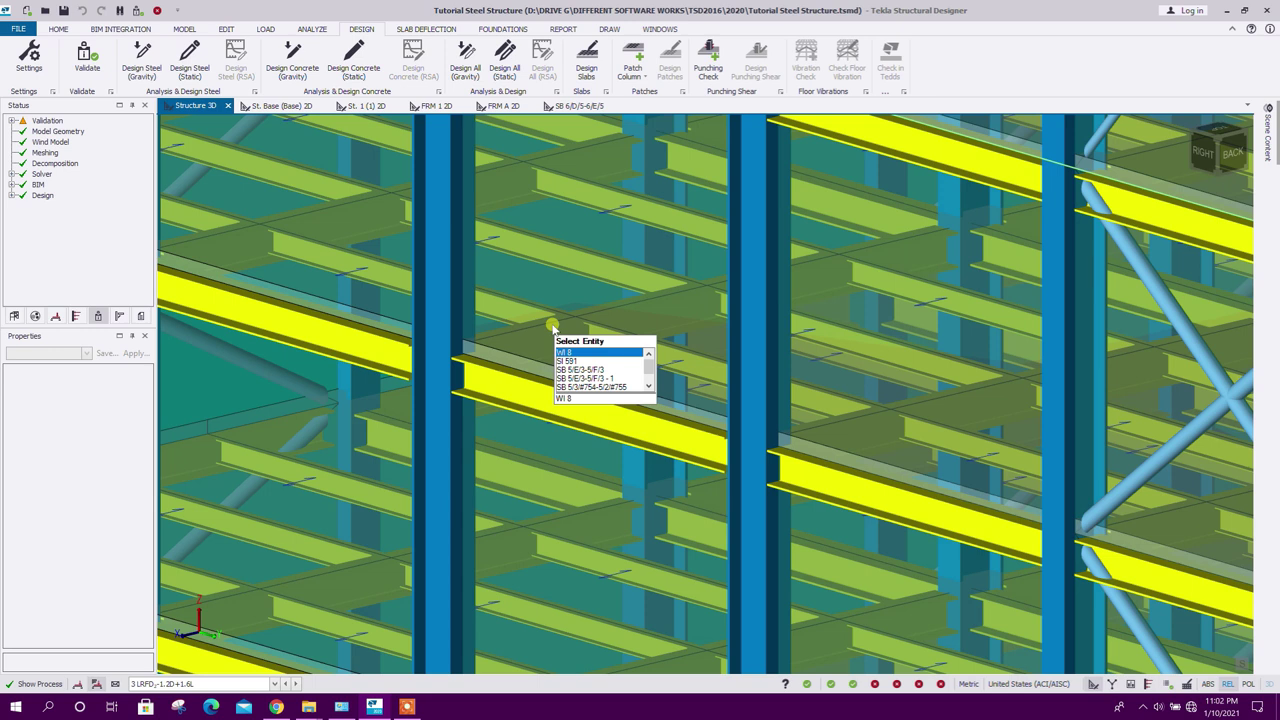
key("Down")
key("Down")
key("Down")
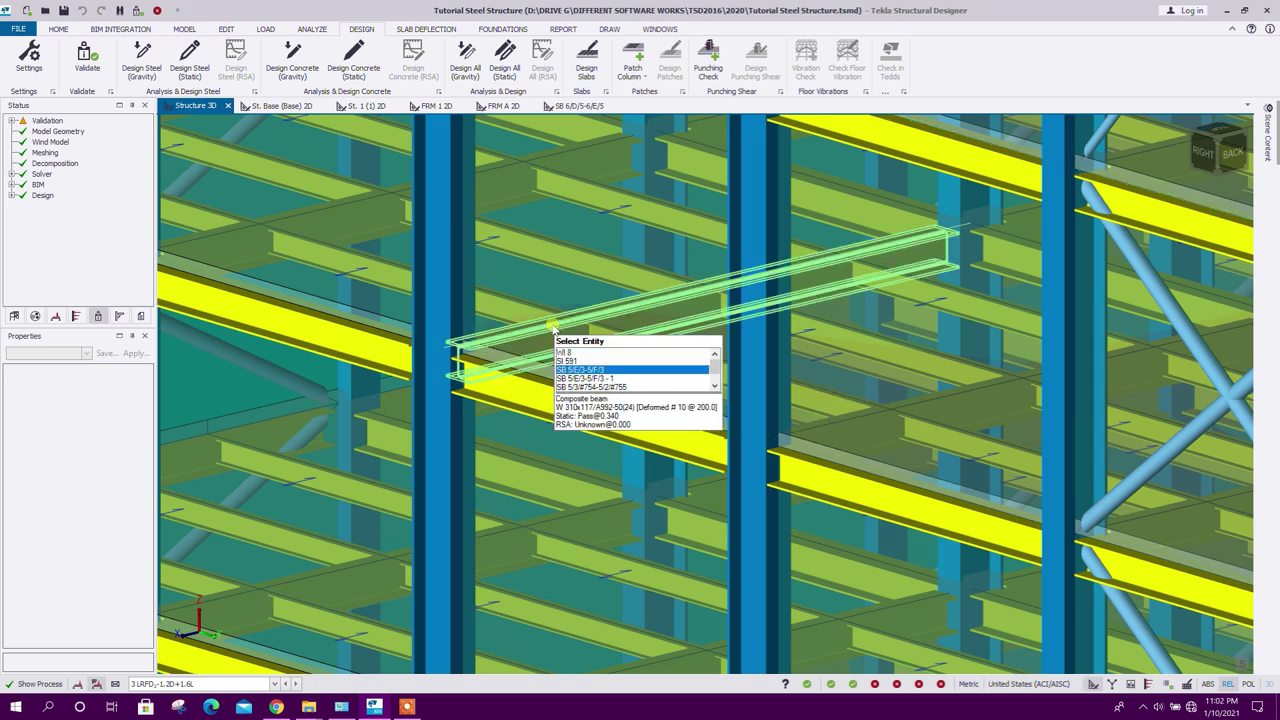
key("Up")
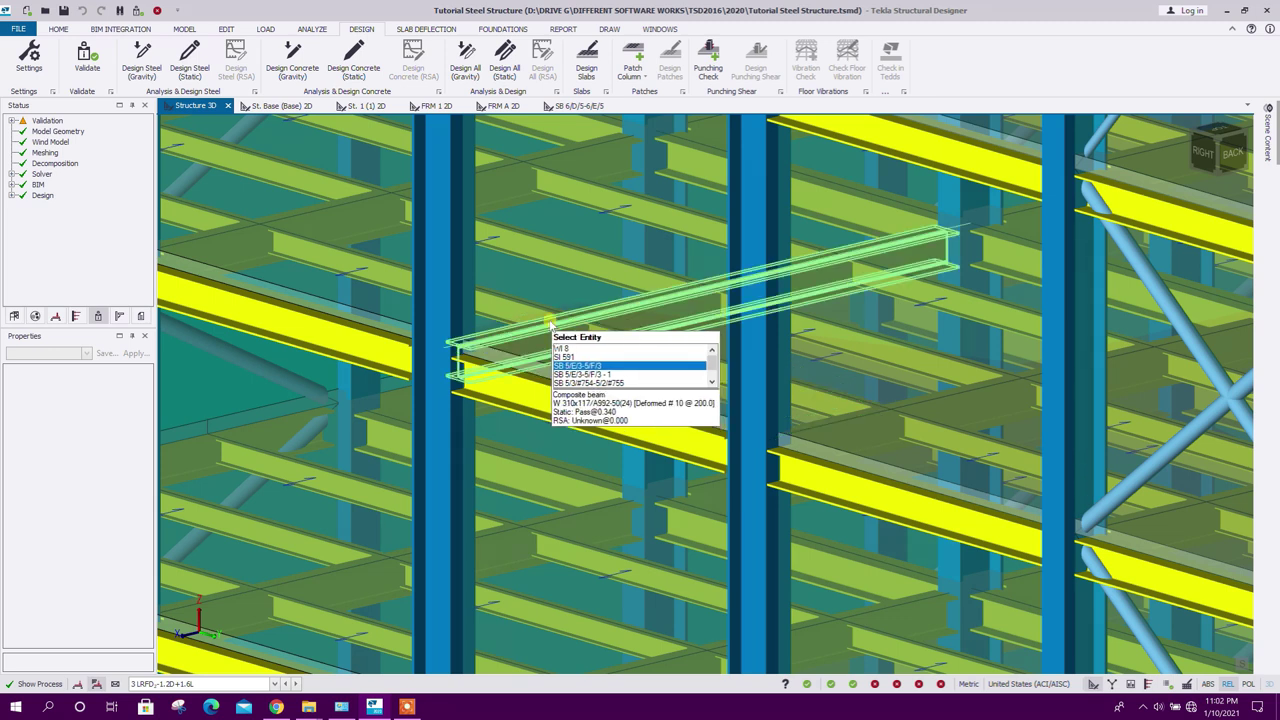
right_click(549, 322)
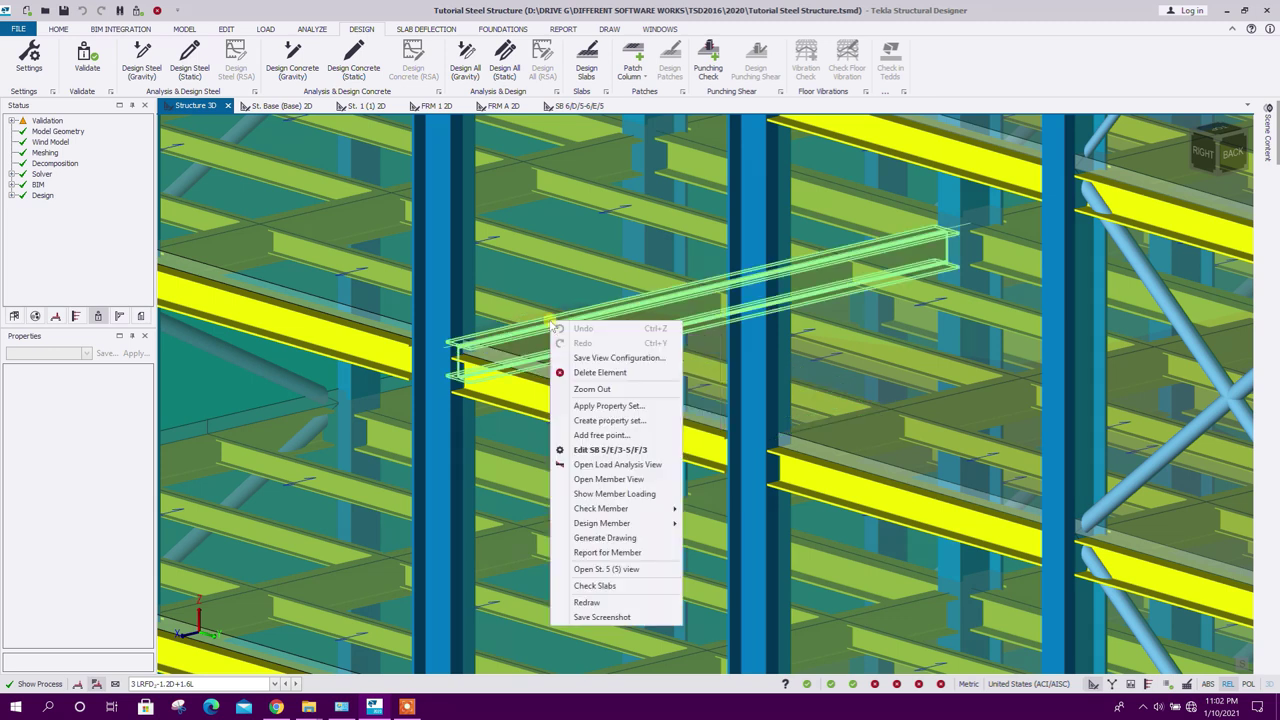
left_click(645, 480)
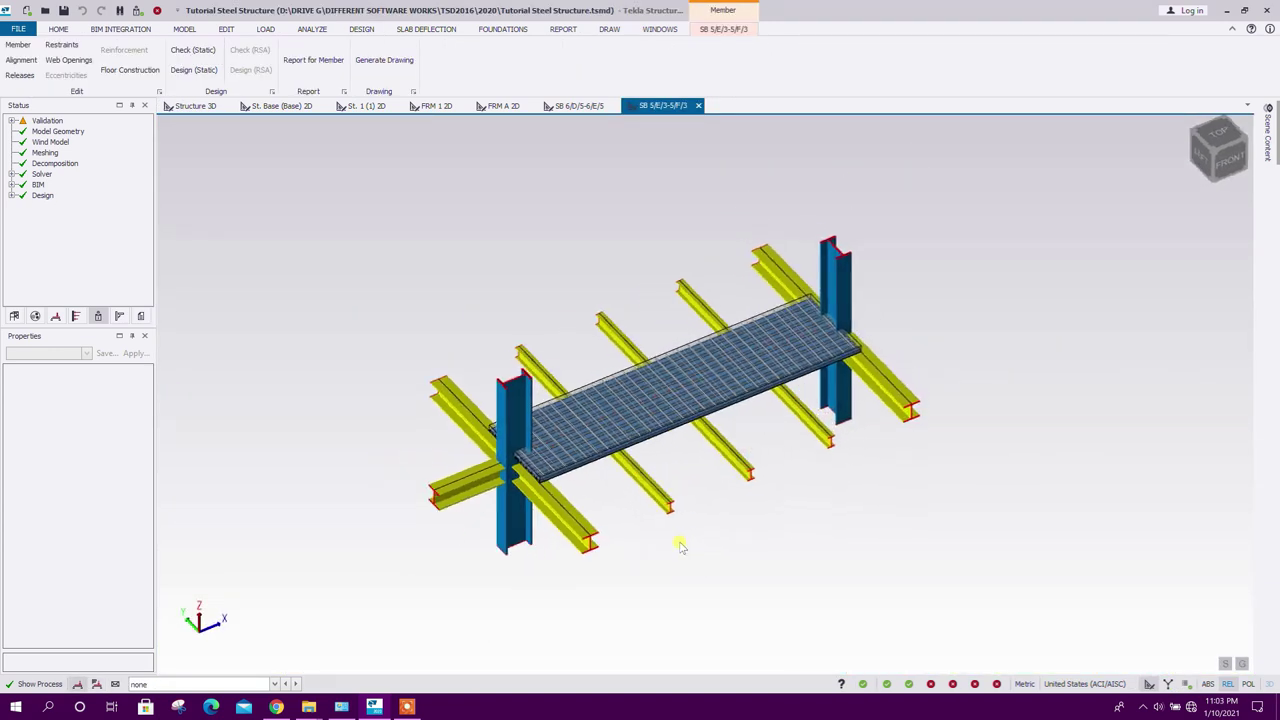
Step: Examine the composite deck and shear studs on the beam, and close both open beam member views
scroll(628, 475, "up", 6)
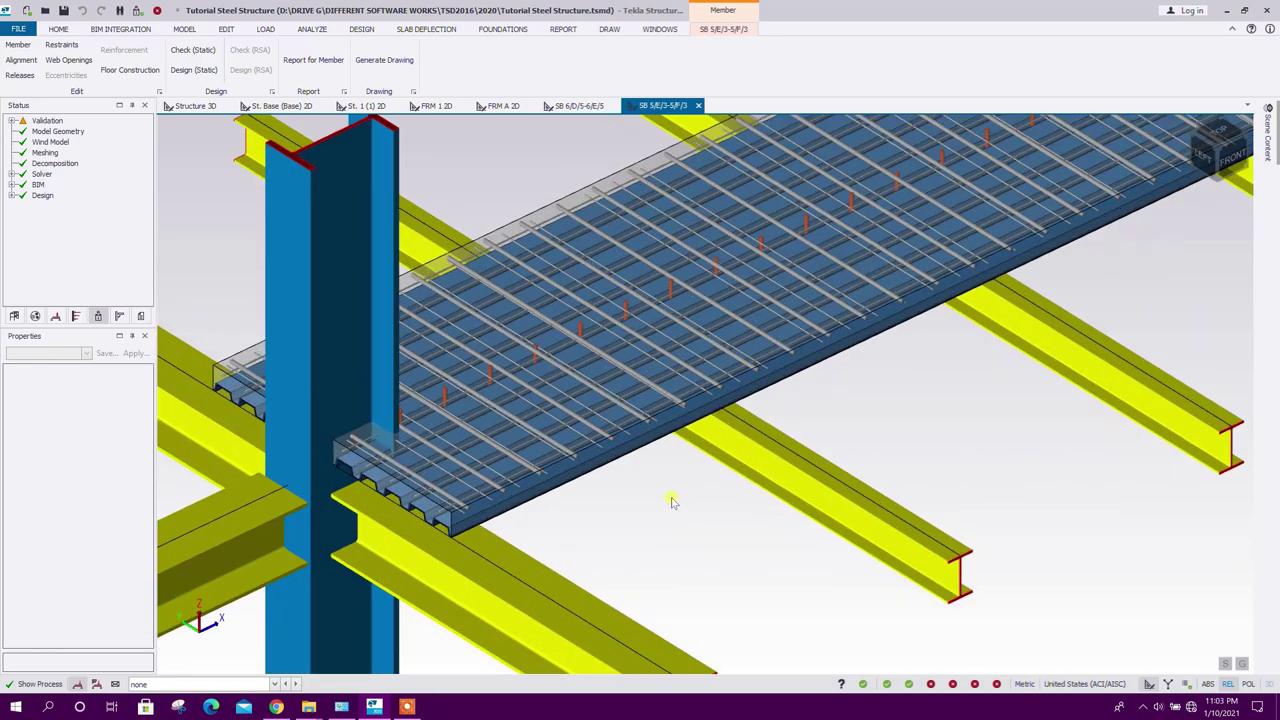
middle_click_drag(672, 502, 638, 541)
scroll(530, 401, "down", 1)
middle_click_drag(820, 428, 768, 485)
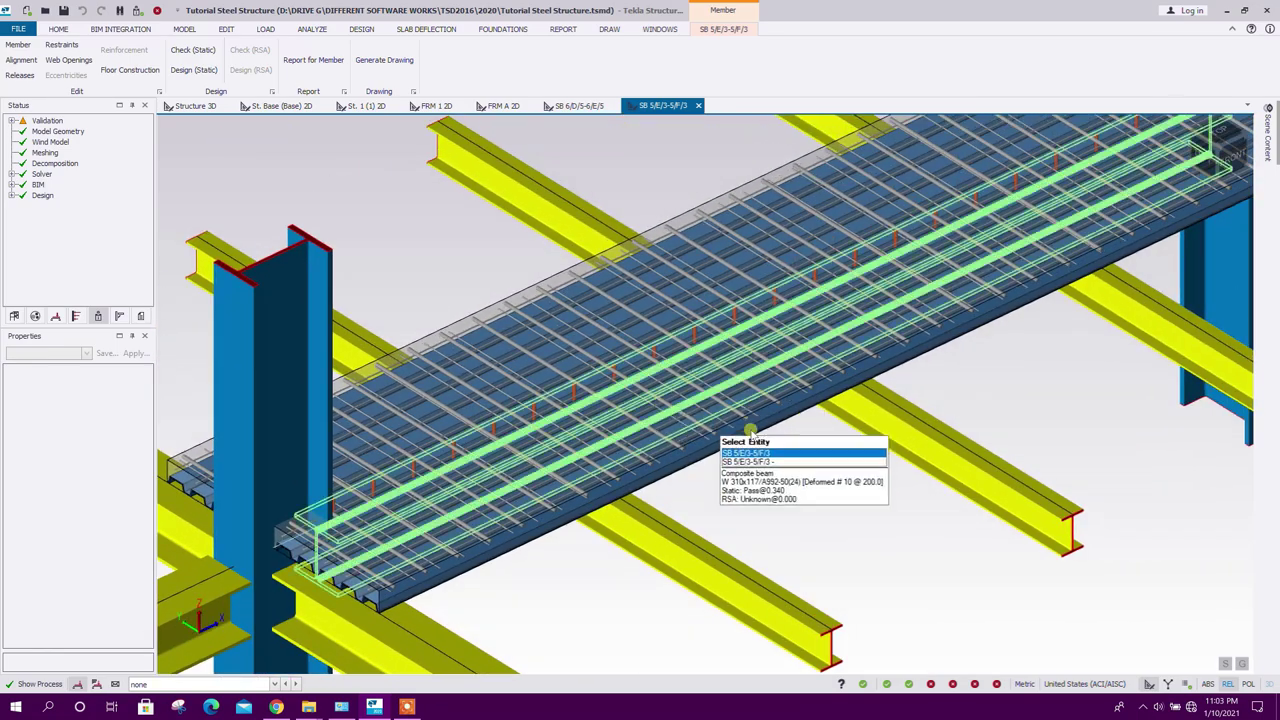
middle_click_drag(1055, 388, 991, 438)
right_click_drag(1003, 456, 841, 519)
scroll(712, 456, "down", 3)
scroll(825, 469, "down", 1)
scroll(841, 519, "down", 3)
middle_click_drag(925, 518, 847, 519)
left_click(698, 106)
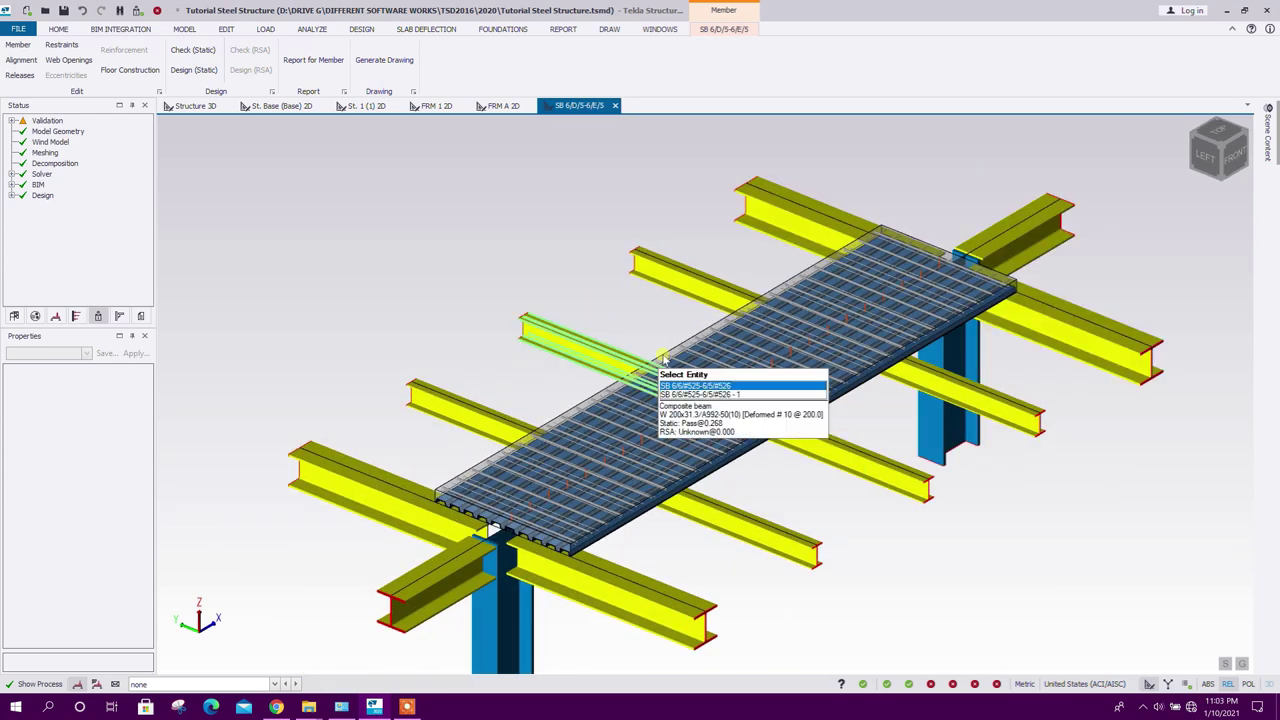
middle_click_drag(632, 335, 640, 322)
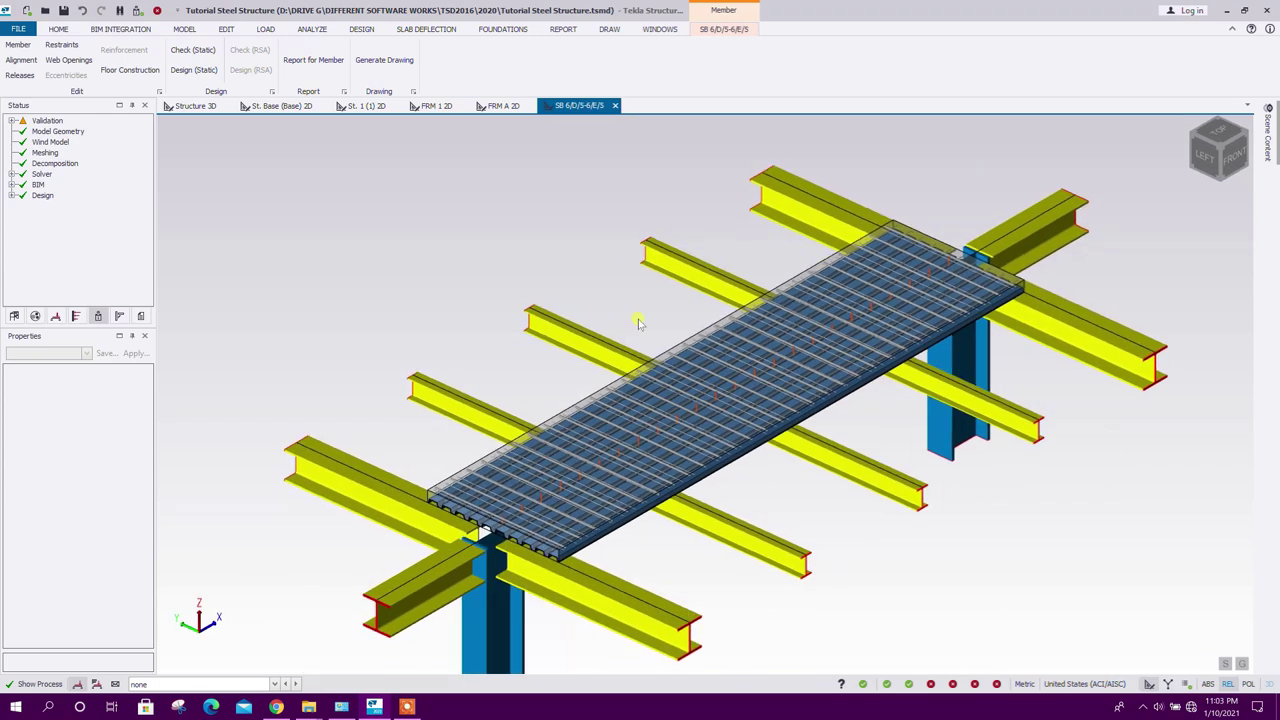
left_click(616, 106)
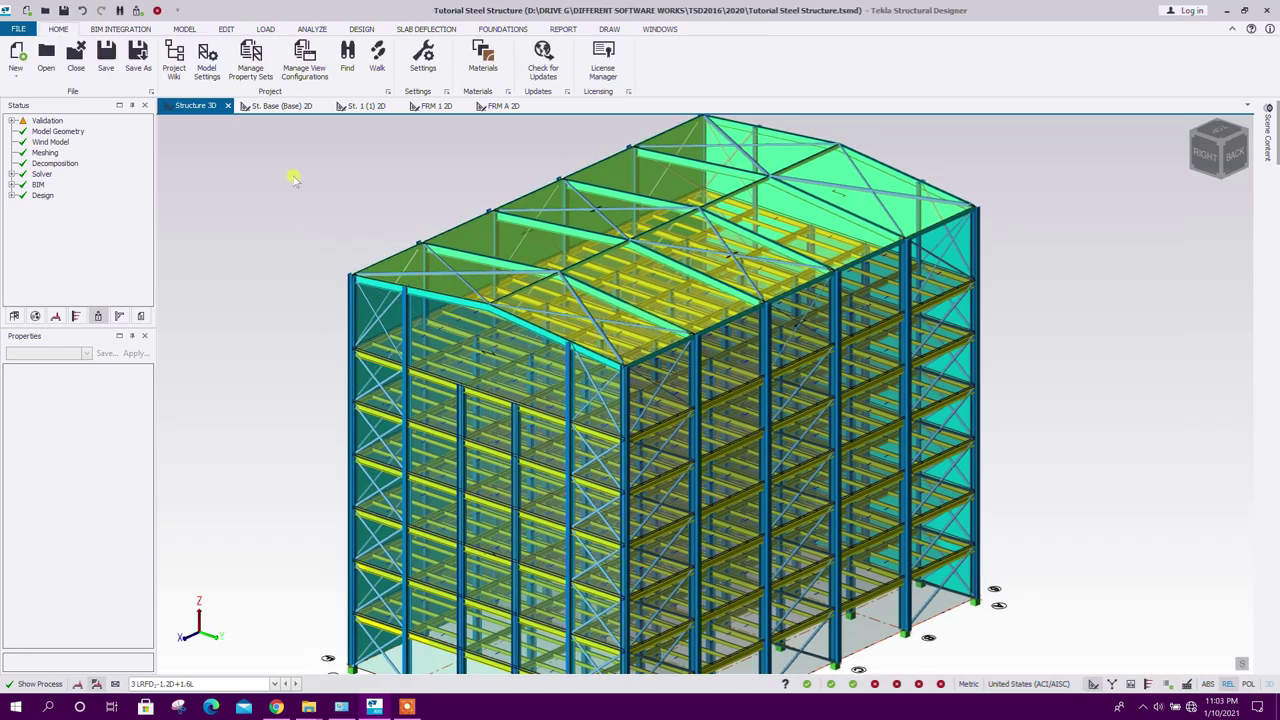
Step: Open the contents settings for the model report and move the dialog clear of the structure
left_click(563, 29)
left_click(190, 68)
left_click_drag(479, 222, 484, 197)
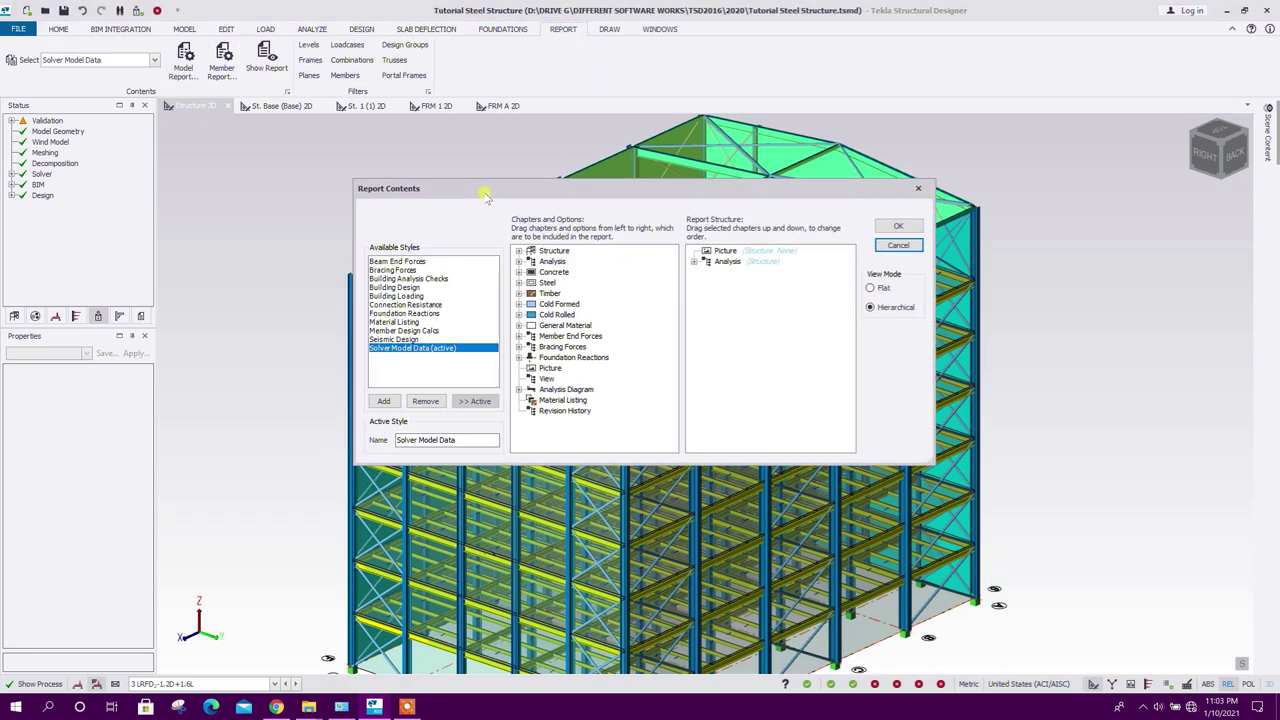
Step: Create a new report style and add a Picture chapter and a Structure chapter with Levels to its structure
left_click(384, 401)
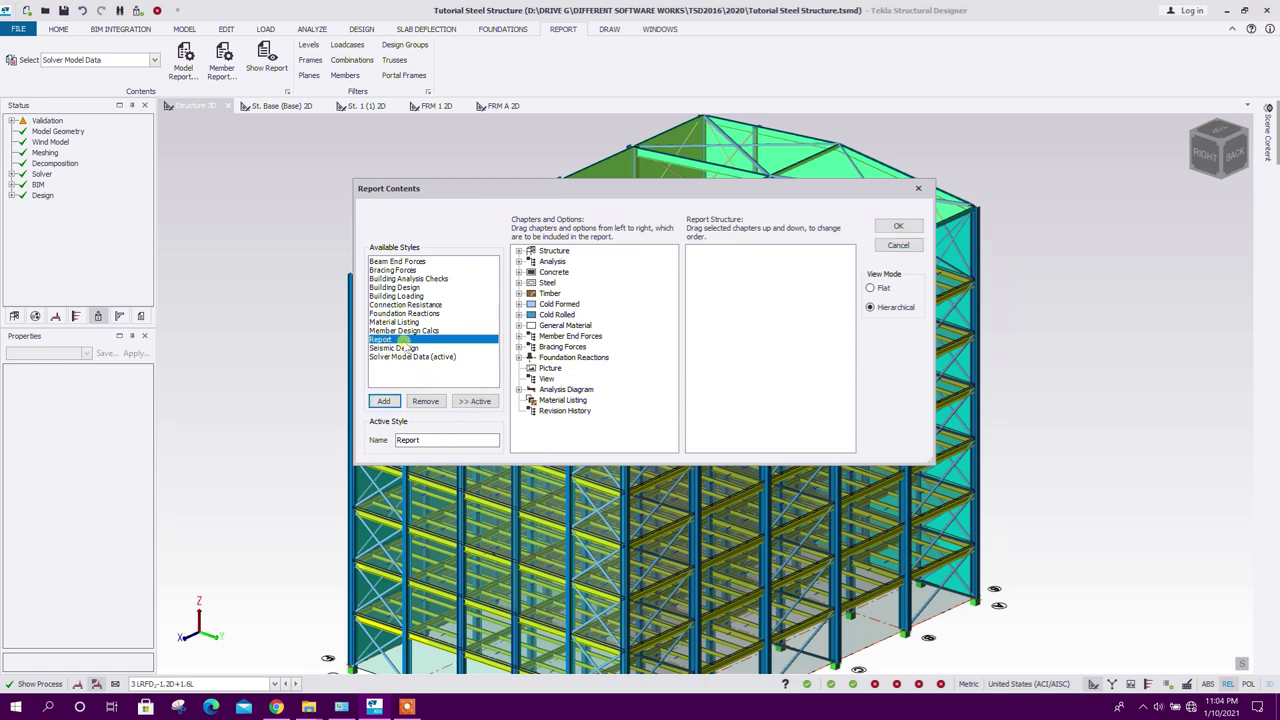
double_click(555, 251)
scroll(640, 370, "down", 4)
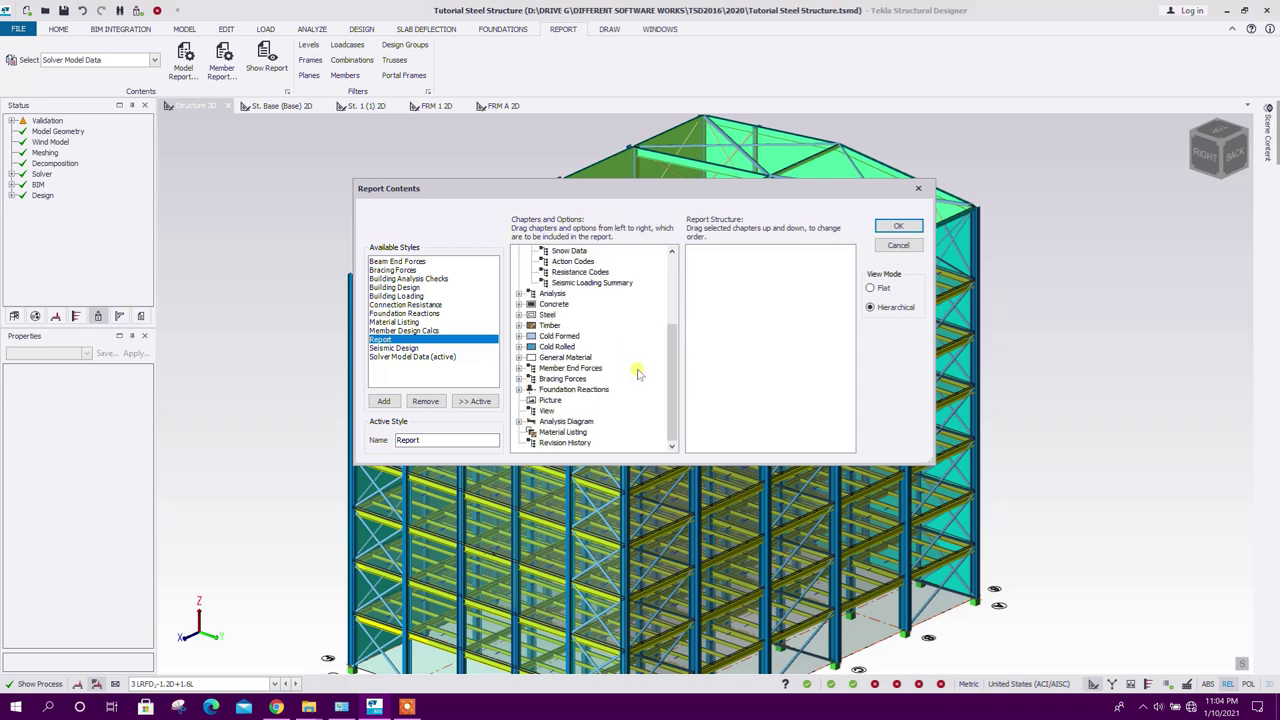
left_click_drag(550, 400, 740, 272)
scroll(565, 340, "up", 4)
left_click_drag(555, 251, 720, 292)
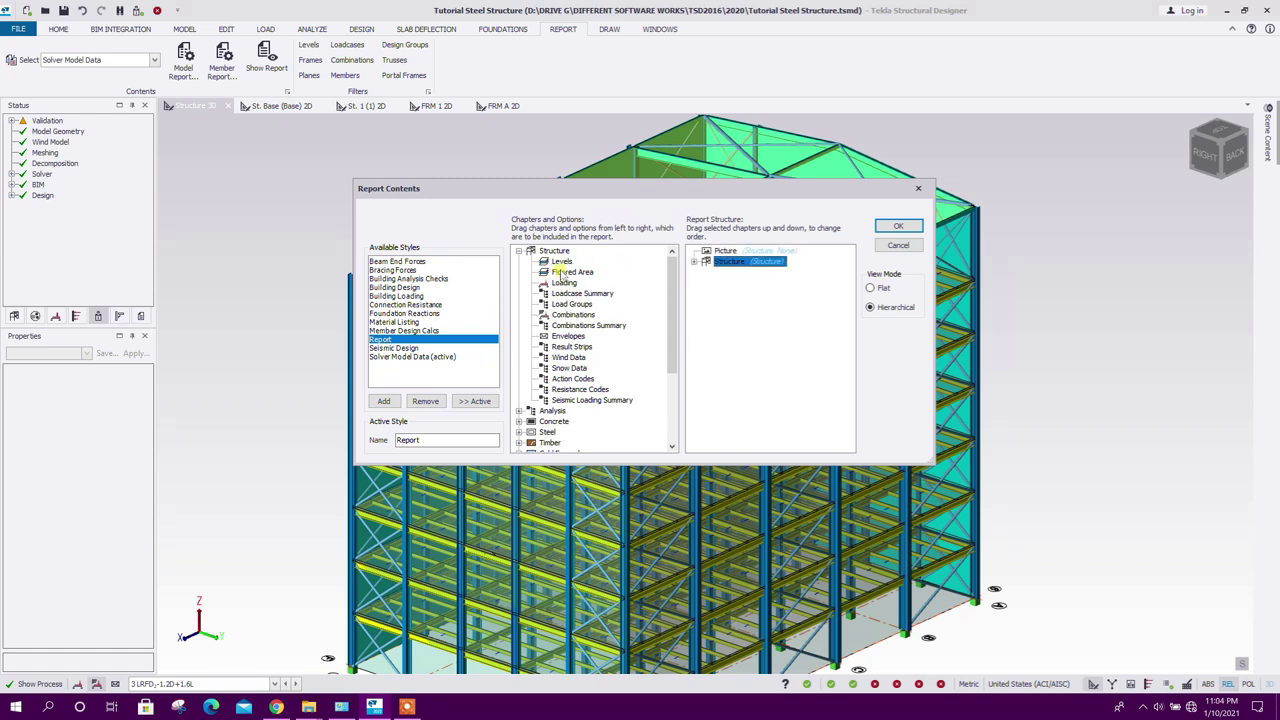
left_click_drag(562, 270, 720, 283)
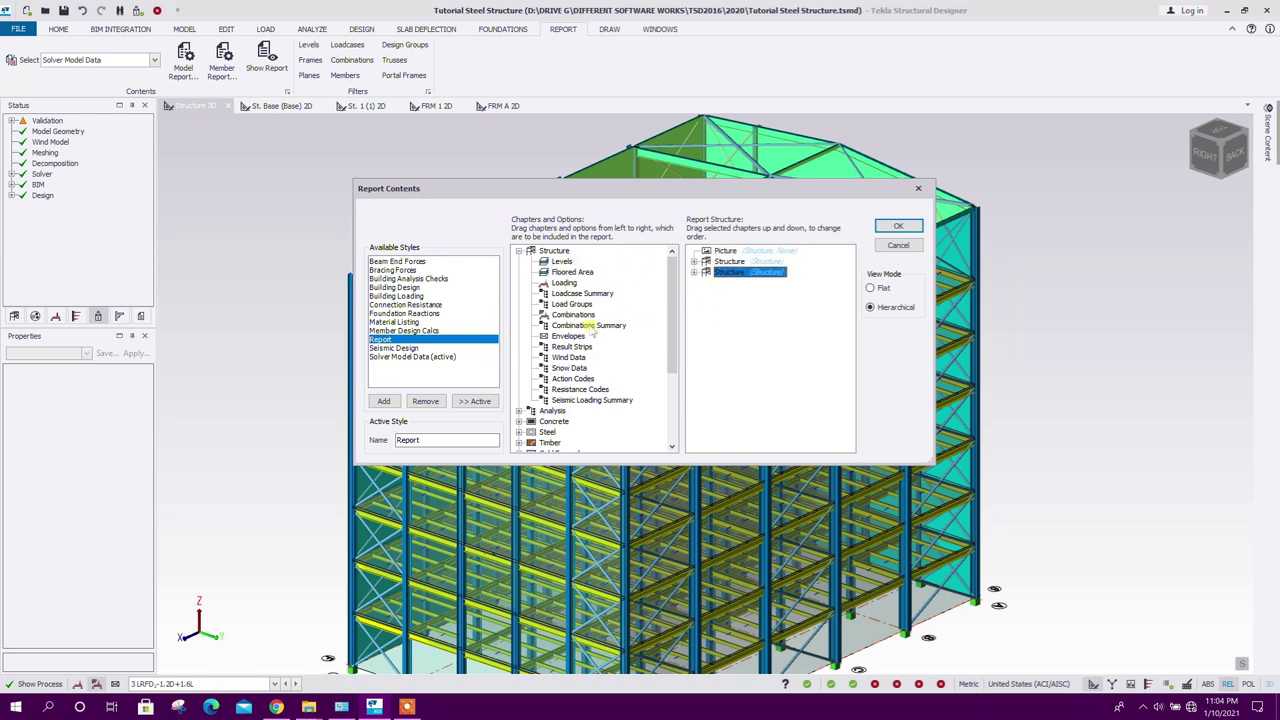
right_click(745, 271)
left_click(760, 313)
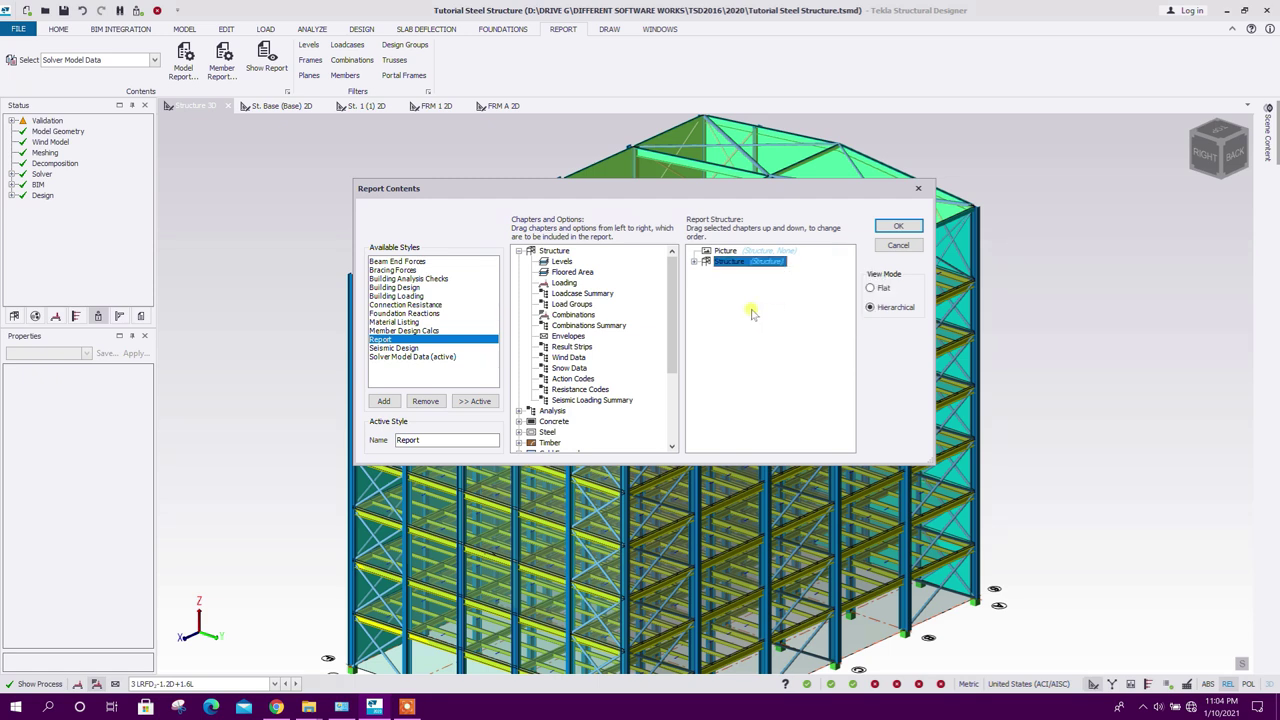
Step: Add Floored Area, Loading, Loadcase Summary, Combinations, Wind Data and Seismic Loading Summary to the report's Structure chapter
left_click_drag(562, 270, 773, 283)
left_click(694, 262)
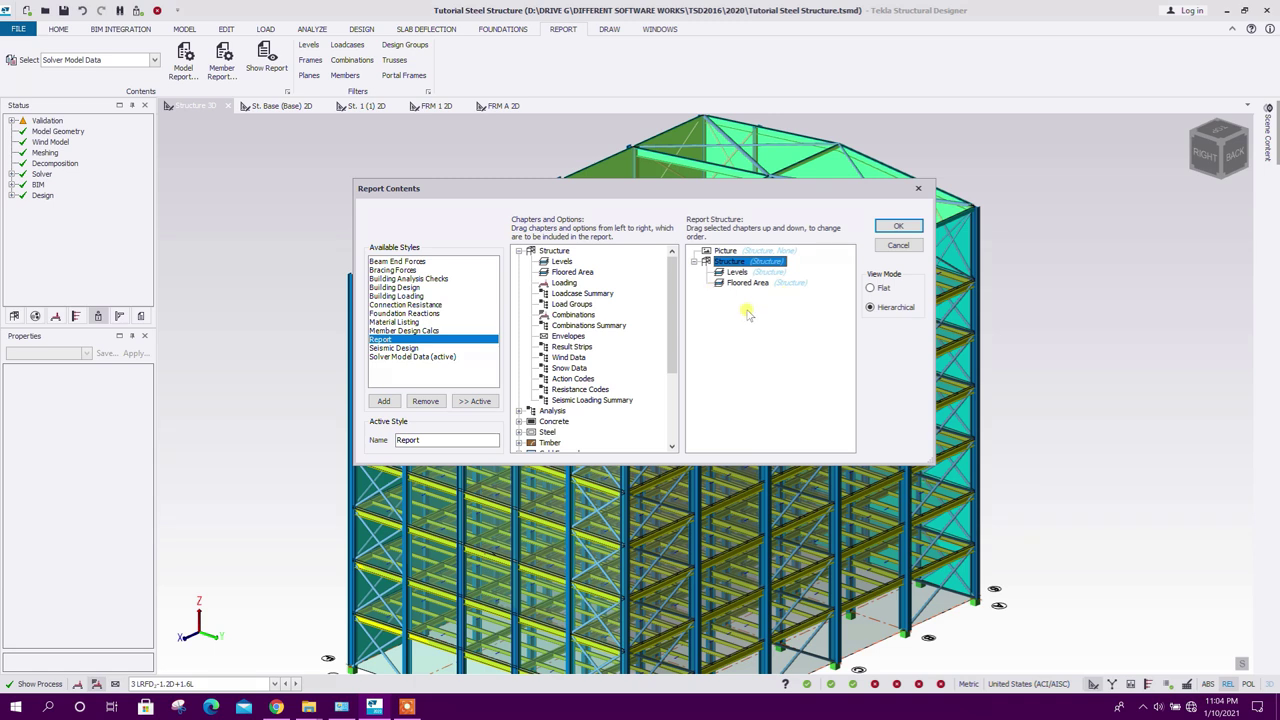
left_click_drag(562, 283, 745, 280)
left_click_drag(566, 294, 752, 290)
left_click_drag(574, 325, 743, 263)
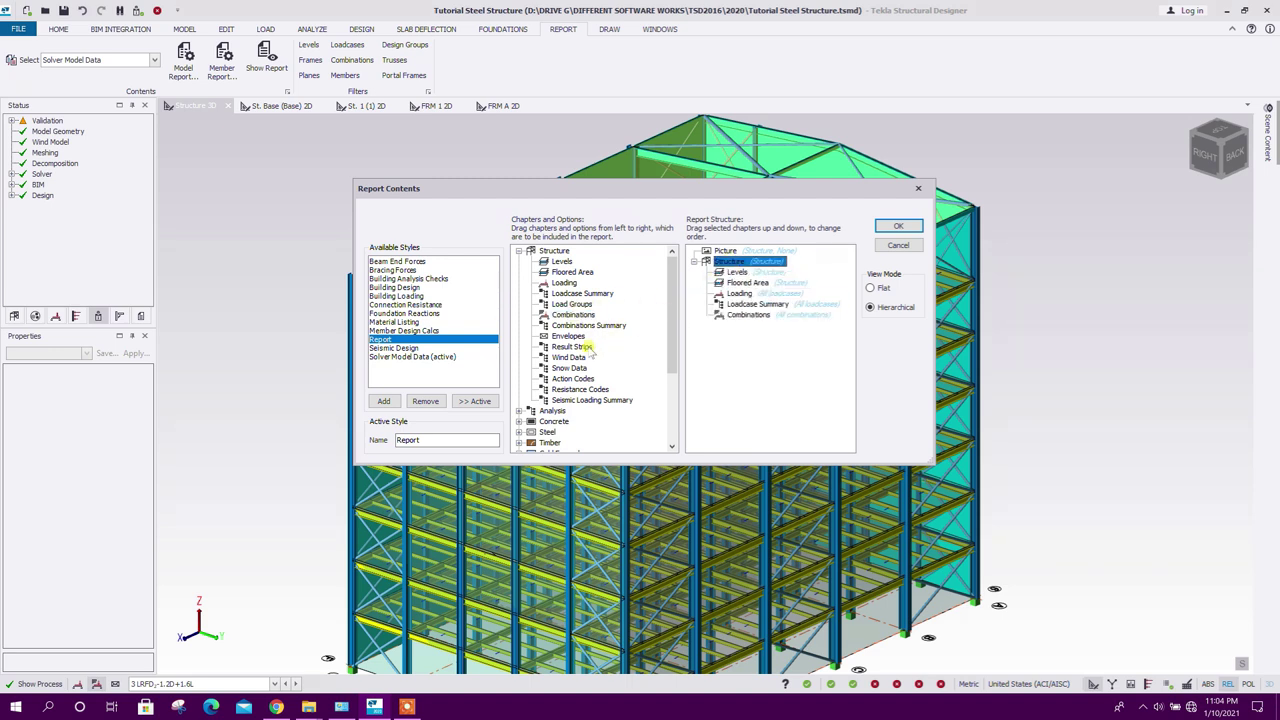
scroll(610, 345, "down", 2)
left_click_drag(548, 314, 745, 263)
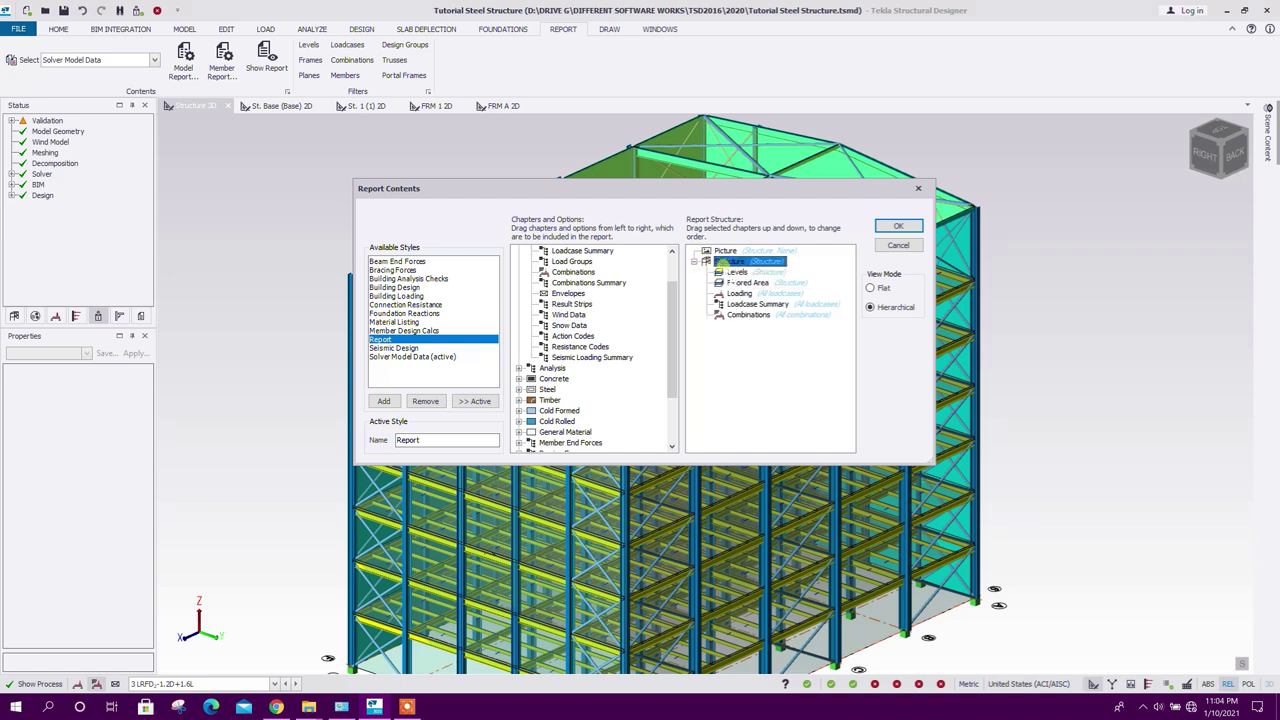
left_click_drag(590, 357, 722, 274)
Step: Add an Analysis chapter to the report structure below the Structure chapter
scroll(607, 357, "down", 5)
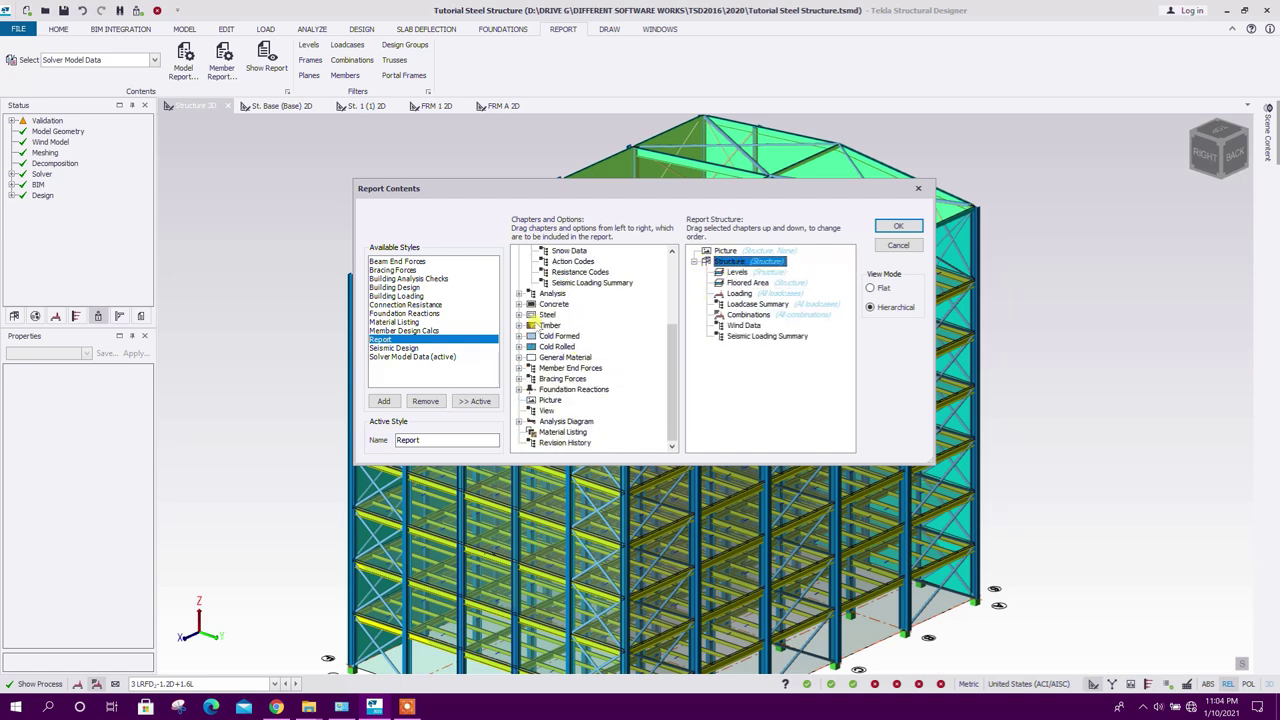
scroll(624, 366, "up", 3)
left_click_drag(575, 274, 703, 320)
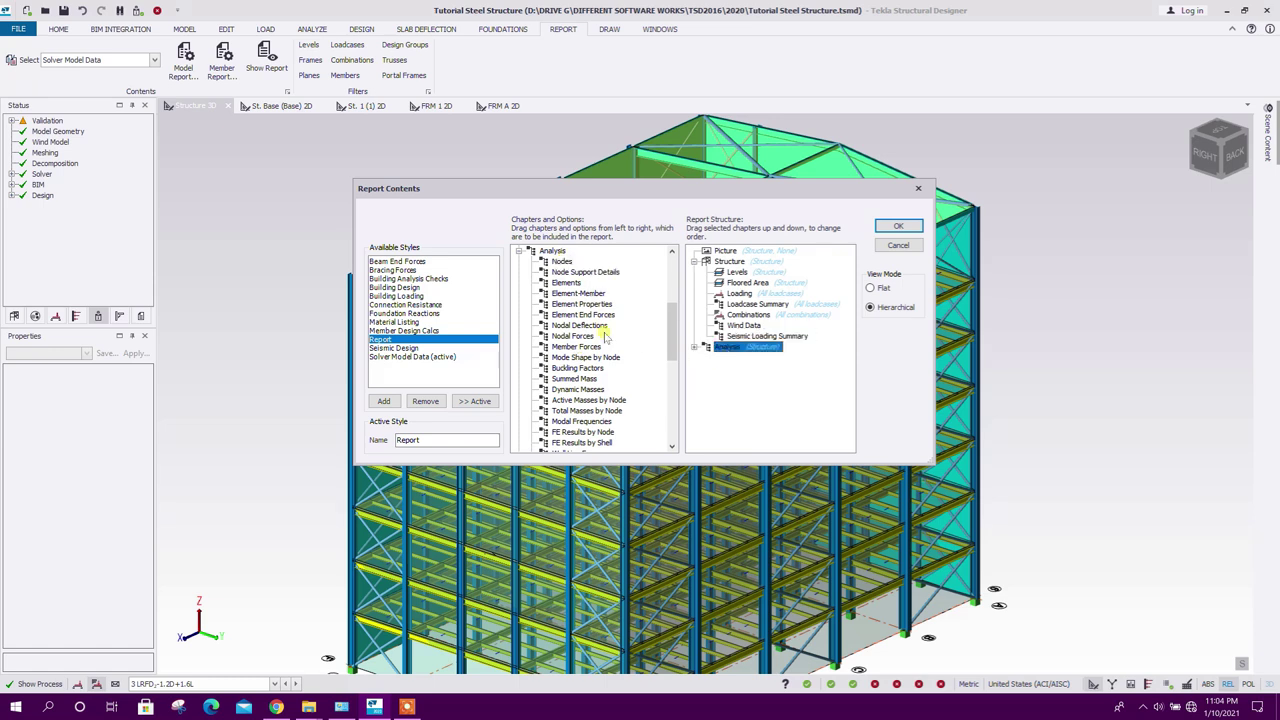
scroll(606, 331, "down", 2)
left_click(725, 347)
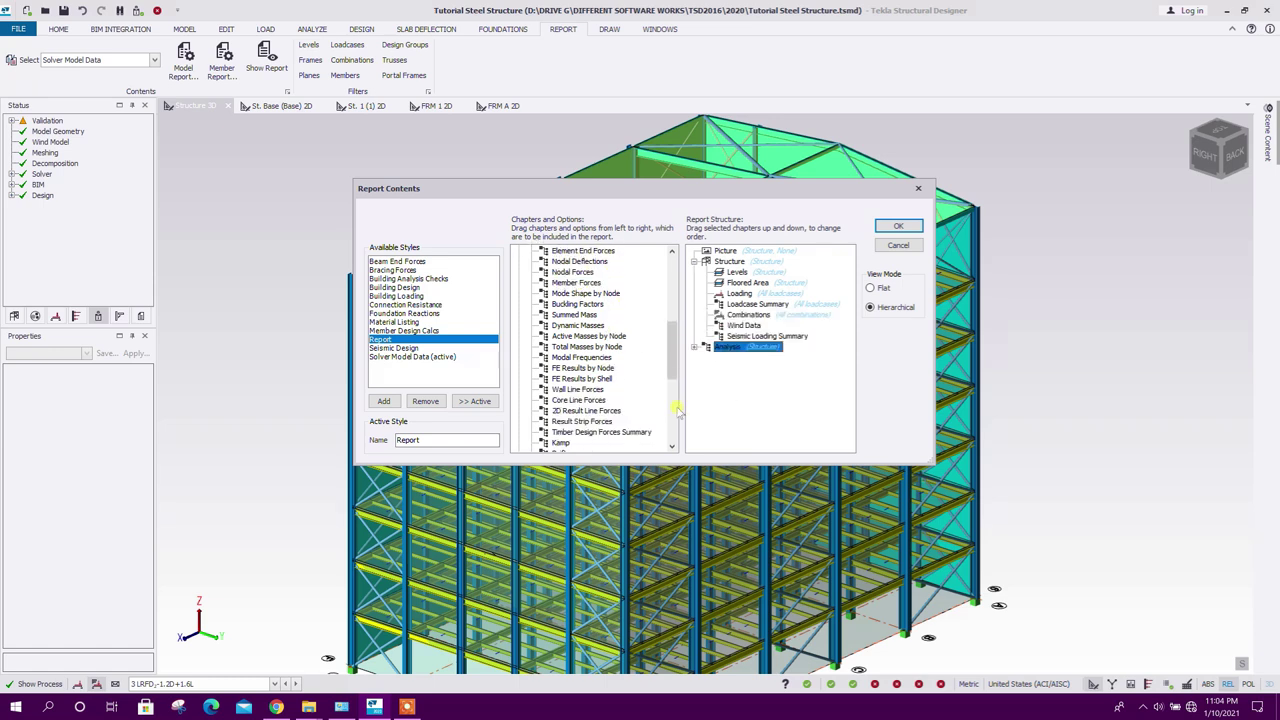
Step: Add three Steel chapters to the report structure below the Analysis chapter
scroll(643, 350, "down", 5)
double_click(542, 369)
left_click(576, 358)
double_click(576, 359)
double_click(567, 367)
double_click(573, 380)
scroll(612, 397, "down", 4)
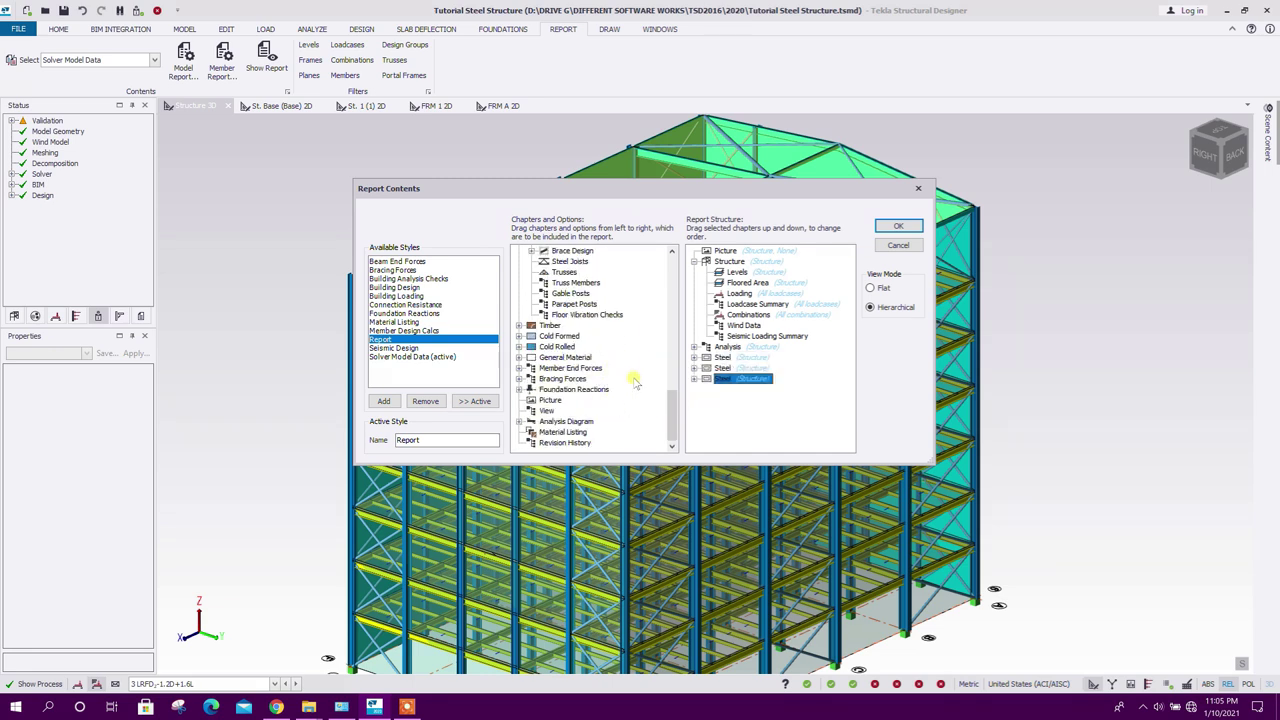
mouse_move(672, 413)
left_mouse_down()
mouse_move(676, 268)
mouse_move(675, 415)
left_mouse_up()
Step: Make the new Report style active, accept the report contents and generate the model report
left_click(478, 400)
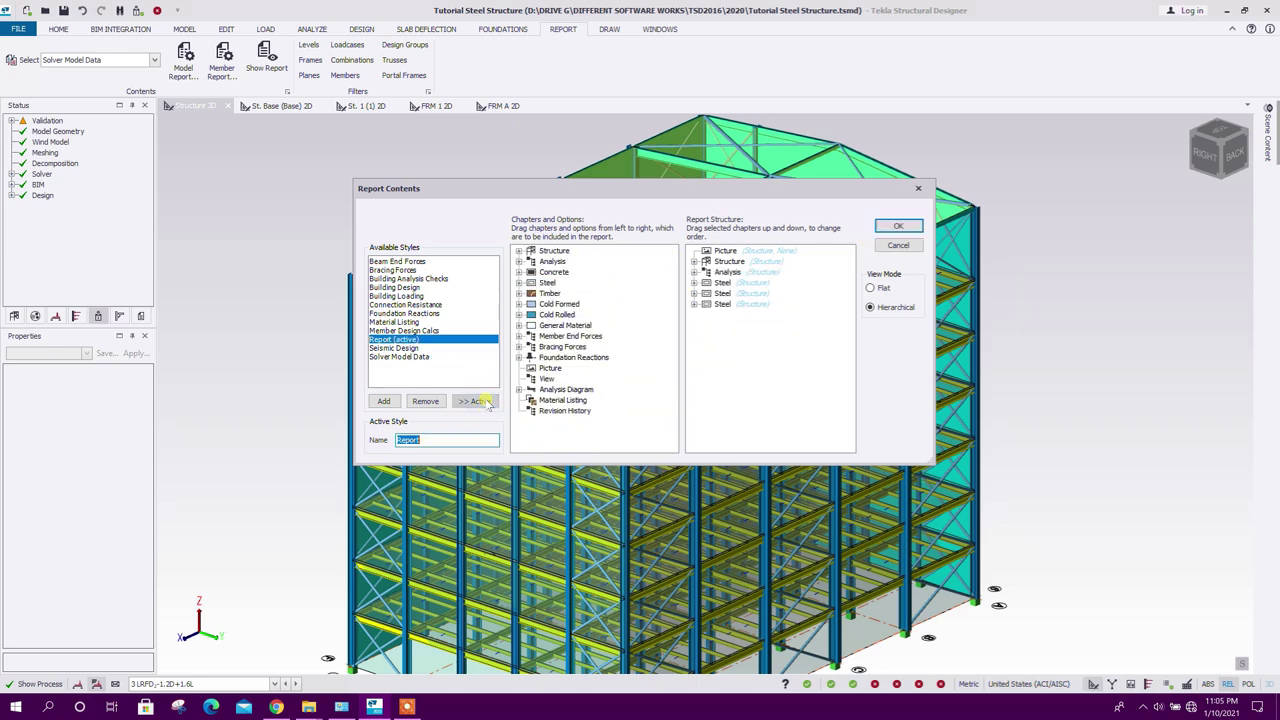
left_click(897, 225)
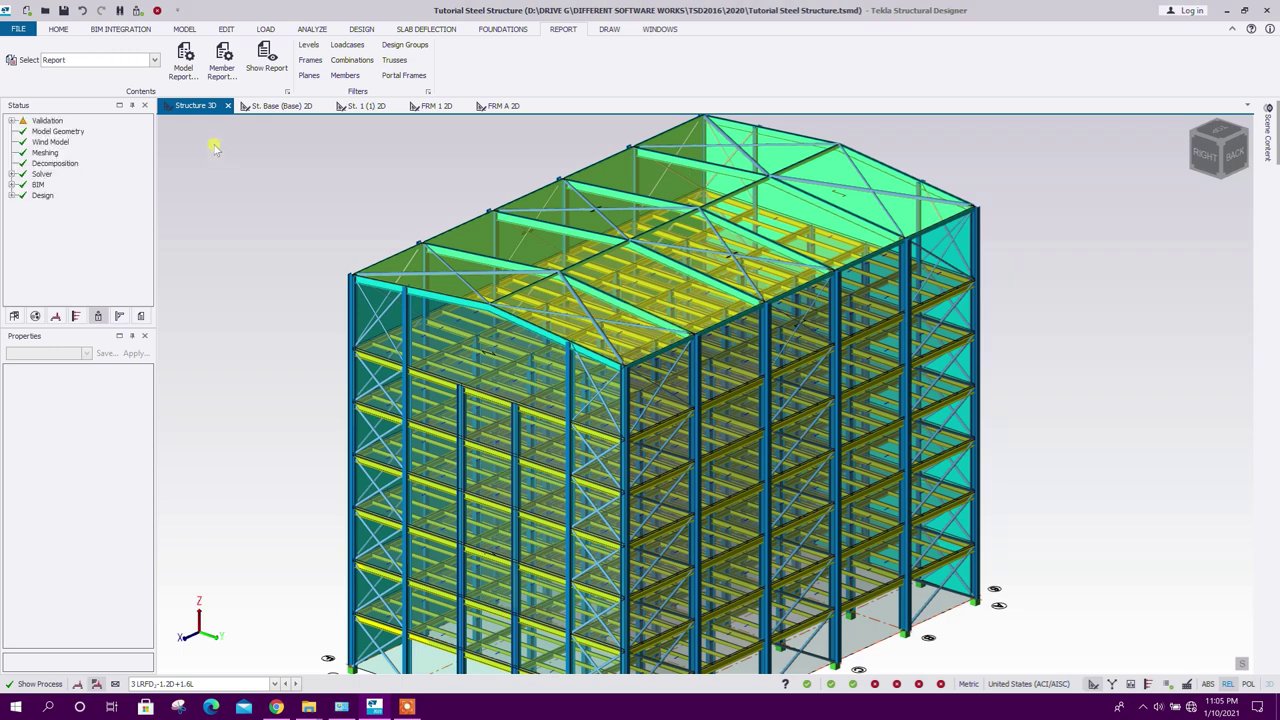
left_click(266, 60)
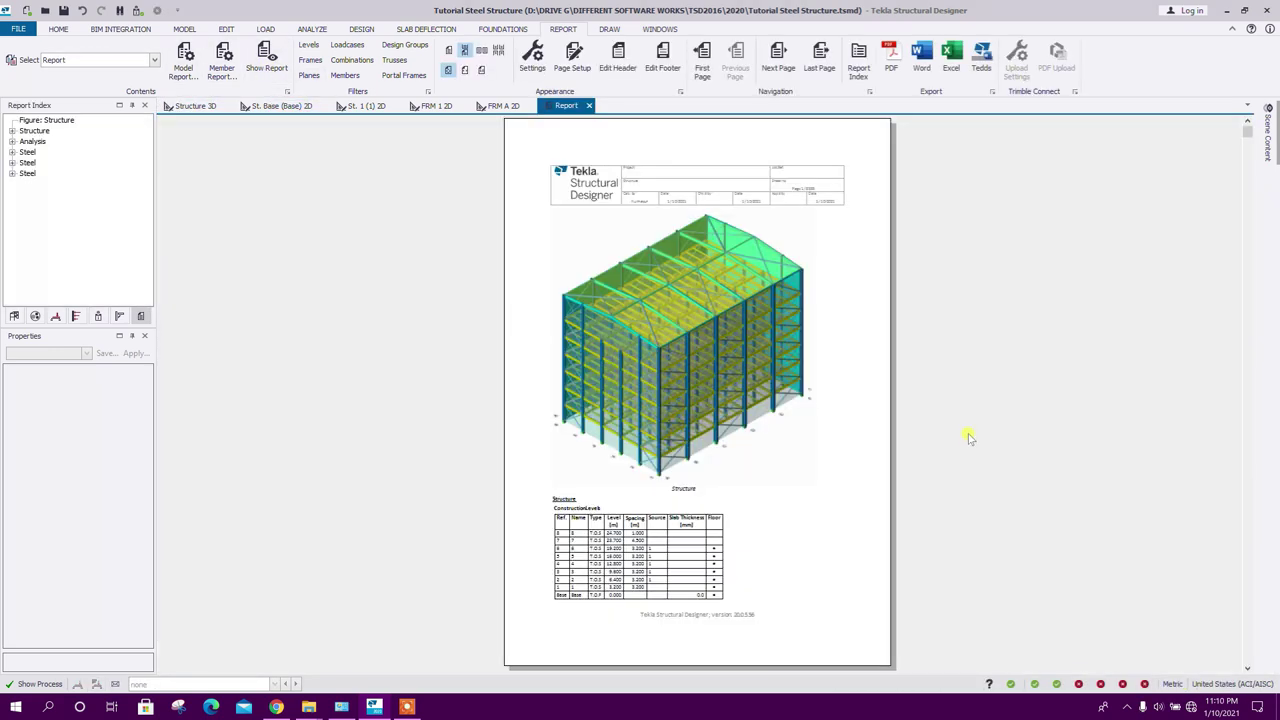
Step: Browse the pages of the generated report and return to the 3D structure view
scroll(968, 437, "down", 10)
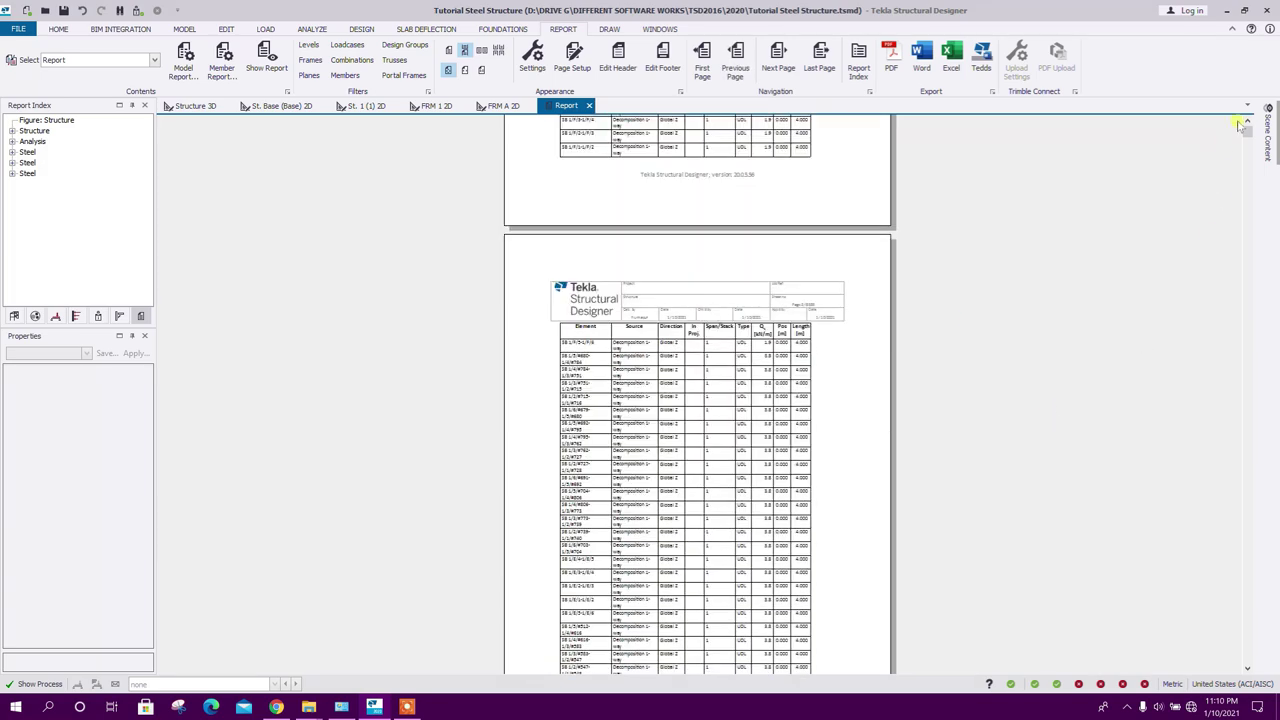
left_click_drag(1248, 140, 1248, 280)
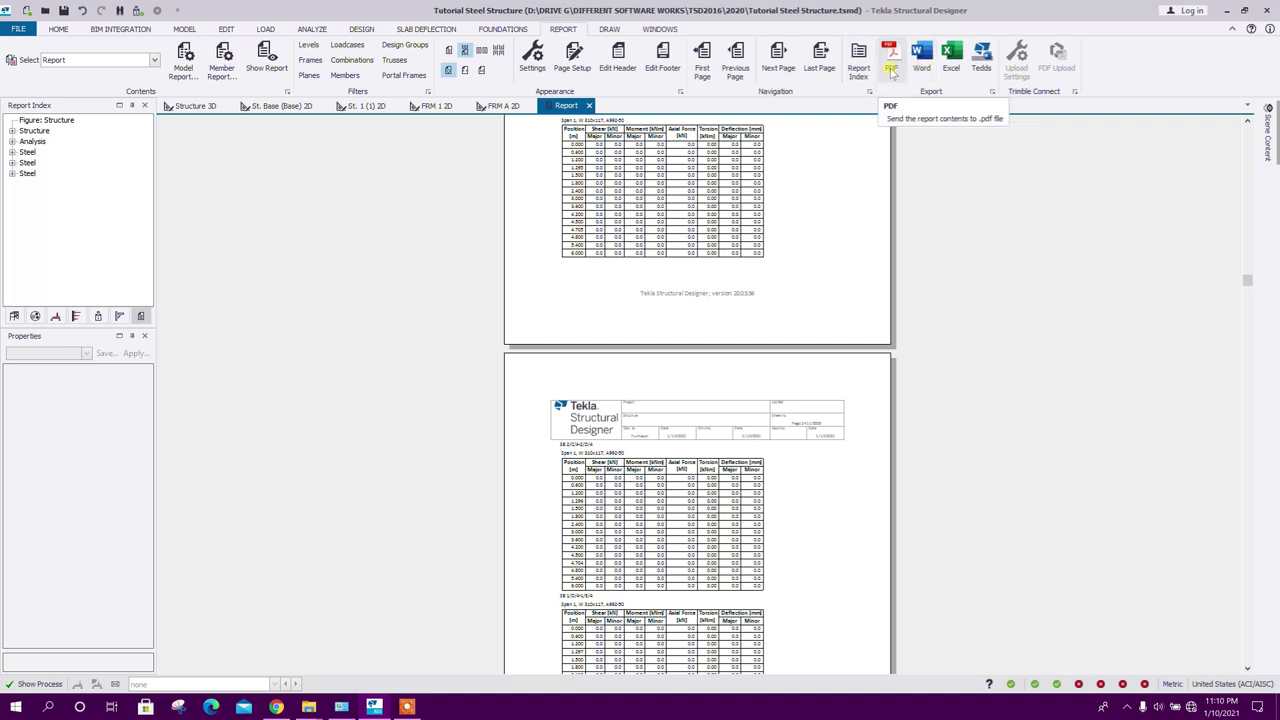
scroll(920, 69, "up", 2)
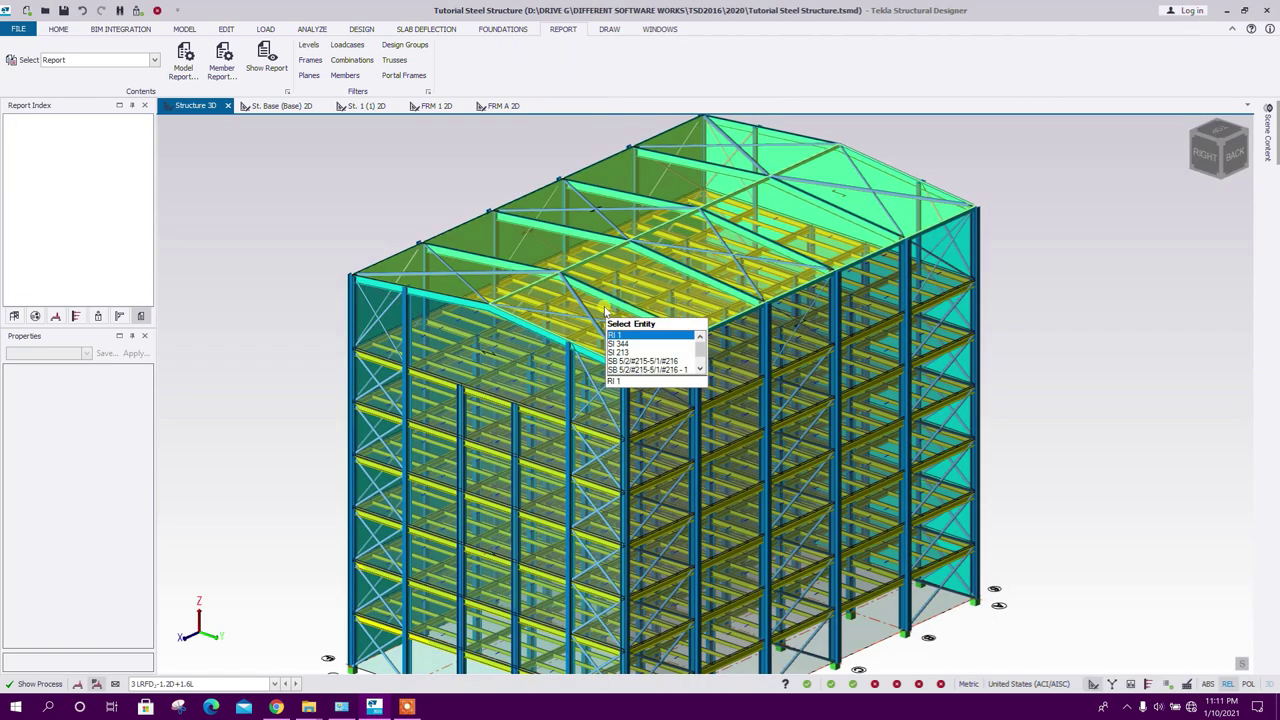
scroll(470, 294, "down", 1)
middle_click_drag(437, 199, 428, 228)
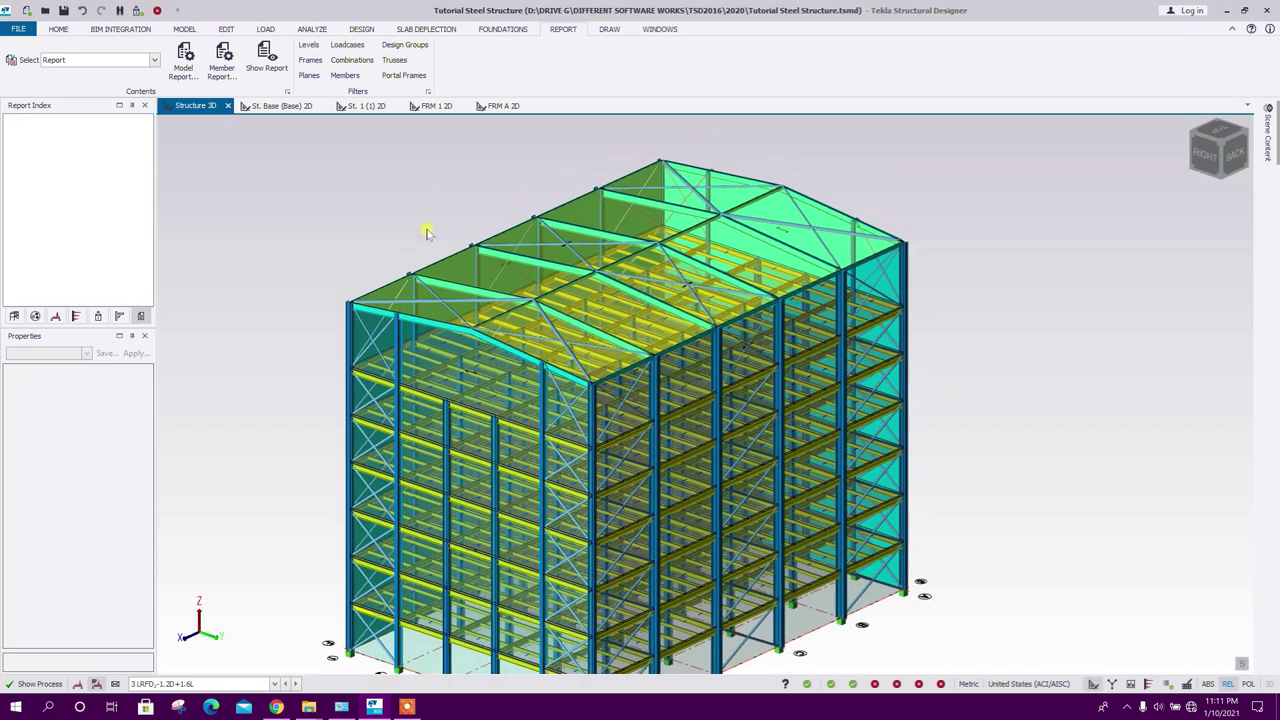
Step: Add a General Arrangement drawing in the drawing management and open its content settings
left_click(609, 29)
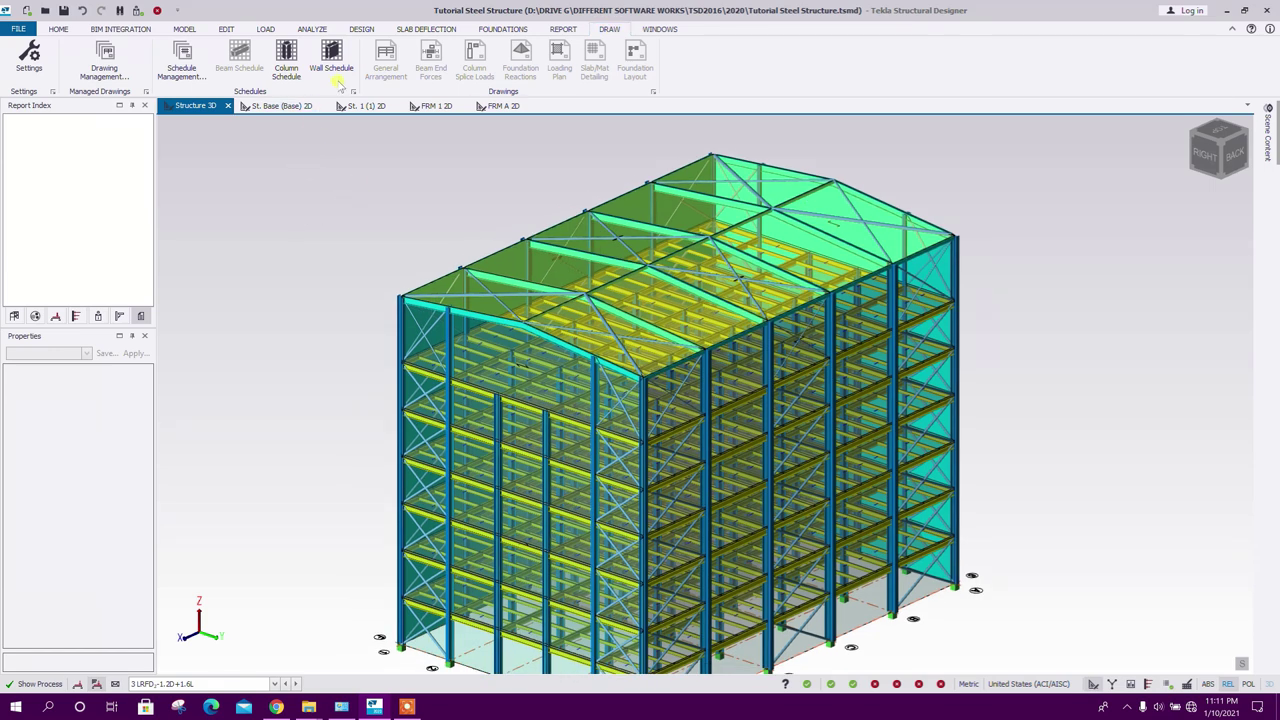
left_click(104, 60)
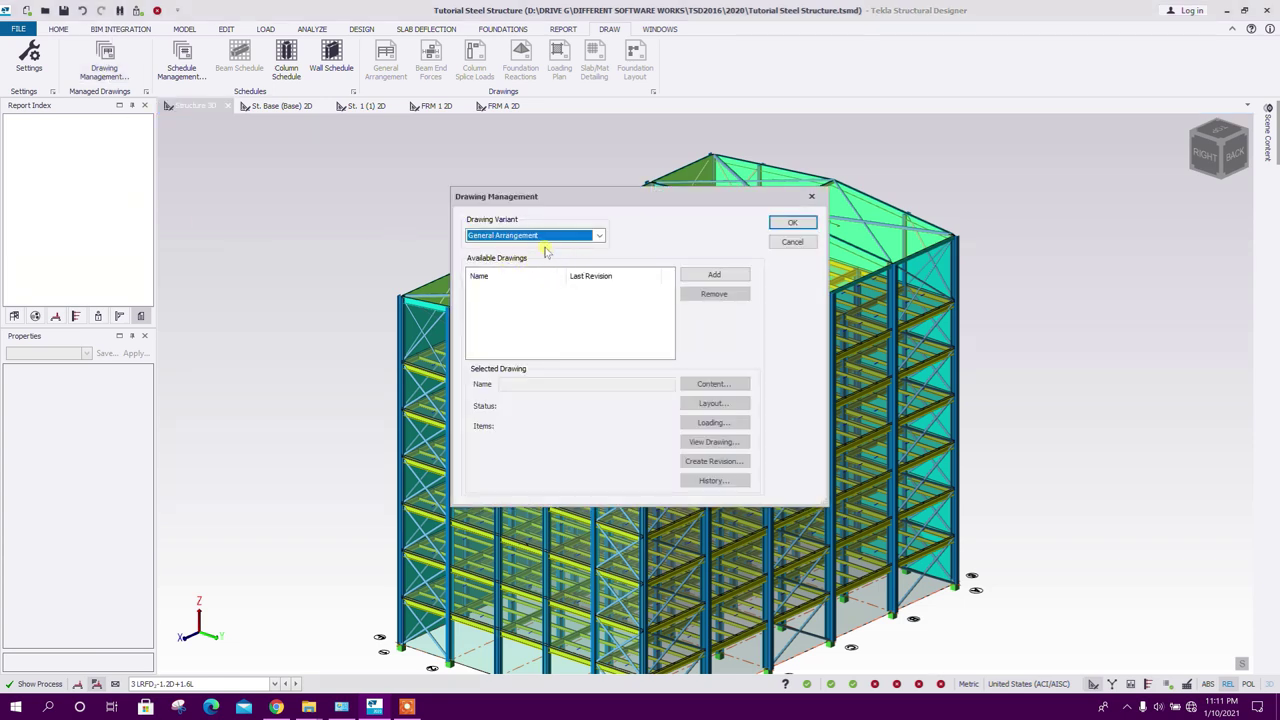
left_click(714, 276)
left_click(711, 385)
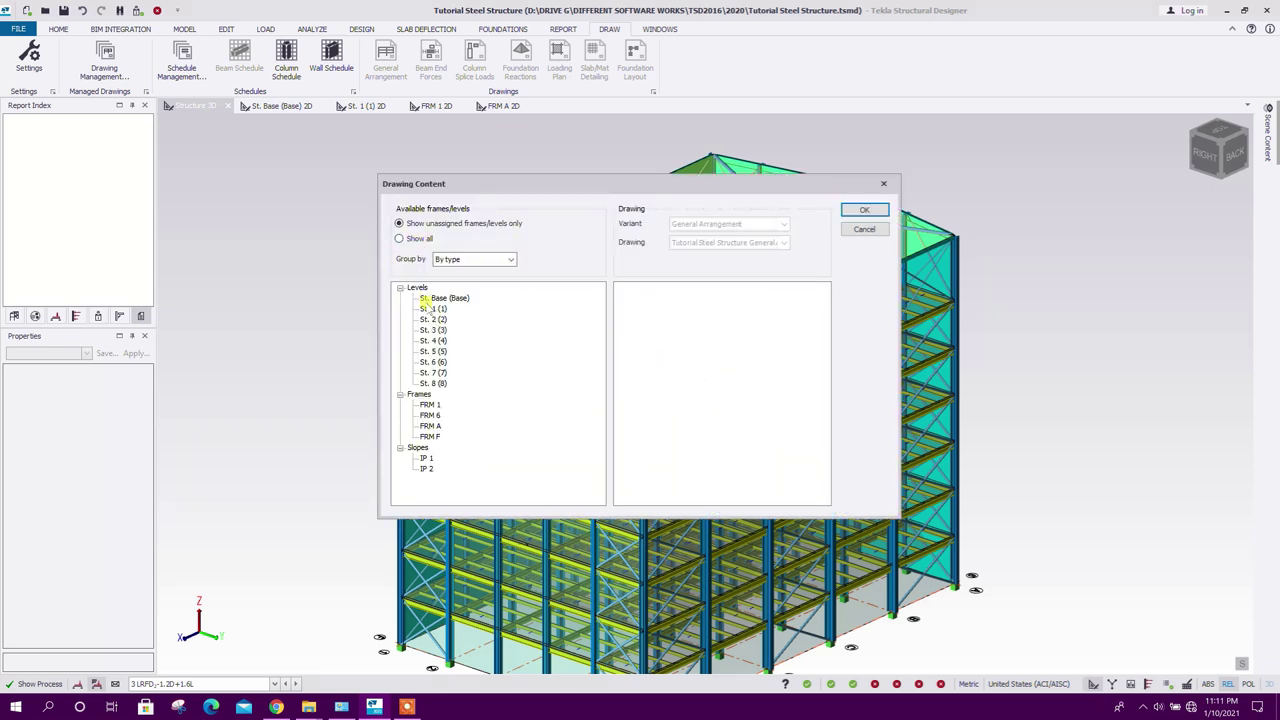
Step: Assign levels St. Base, St. 1, St. 7 and St. 8 and frame FRM 1 to the General Arrangement drawing
left_click_drag(444, 298, 674, 316)
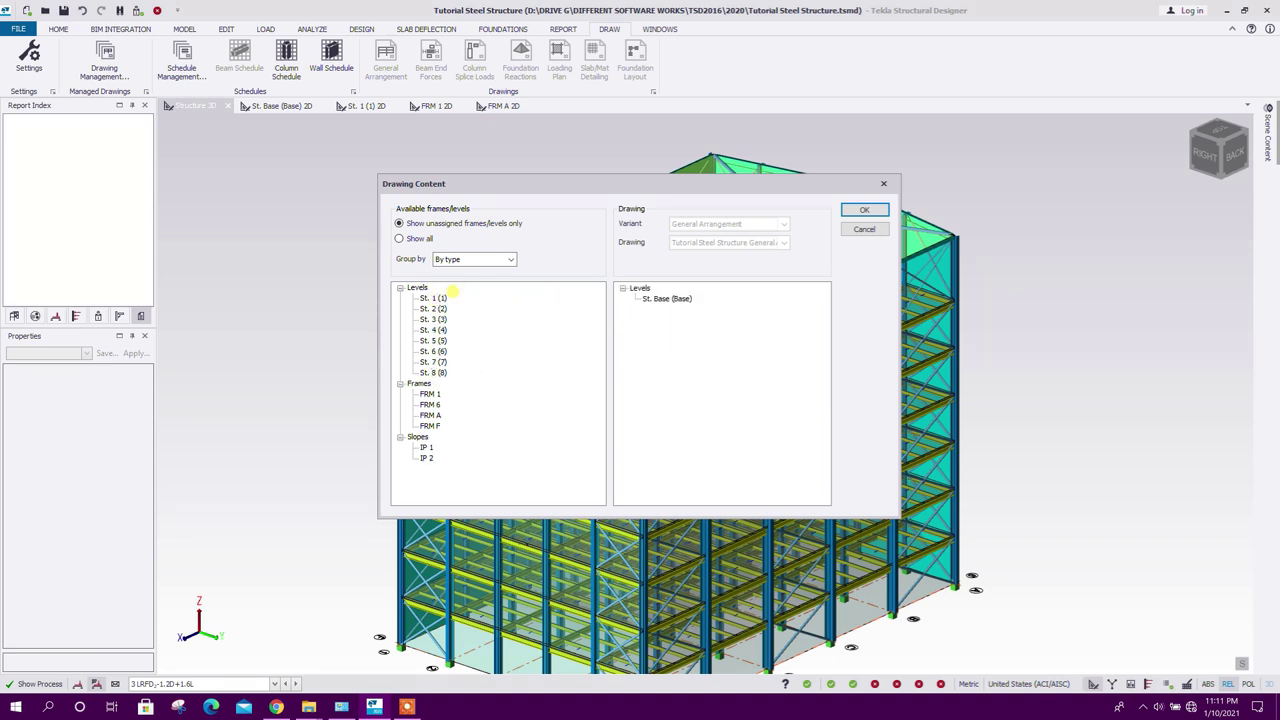
left_click_drag(672, 328, 670, 331)
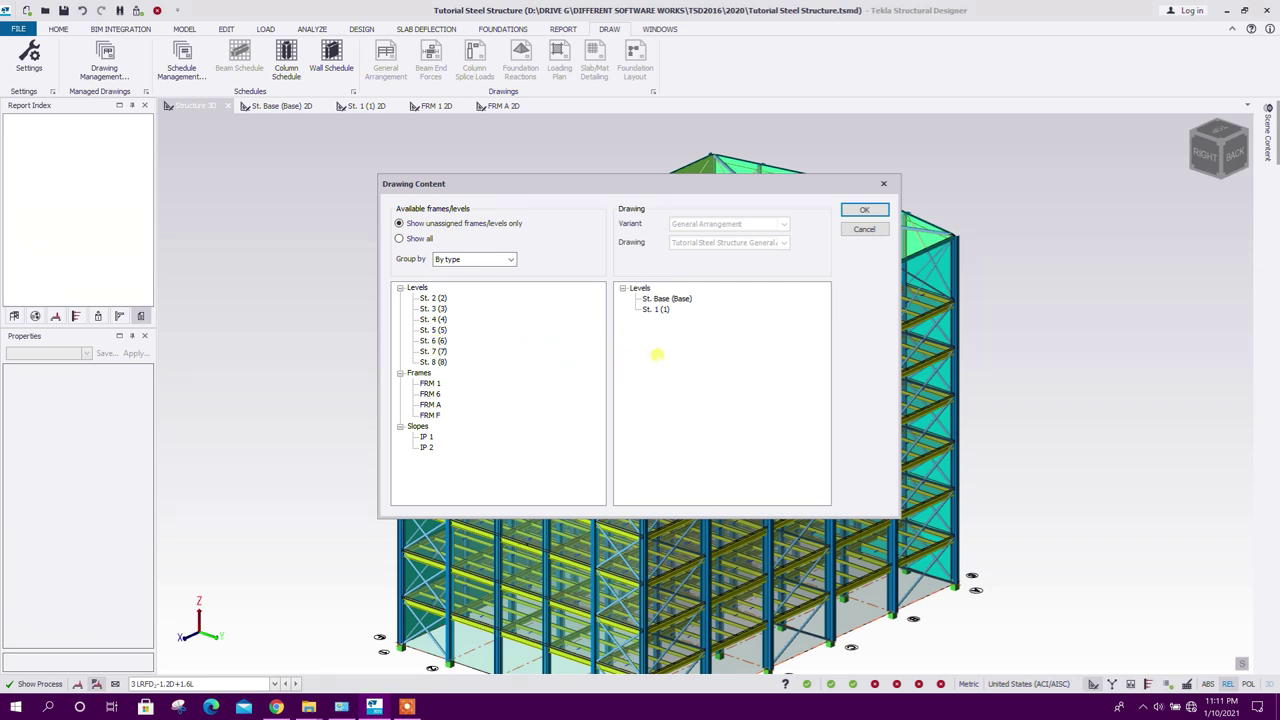
left_click_drag(651, 328, 659, 333)
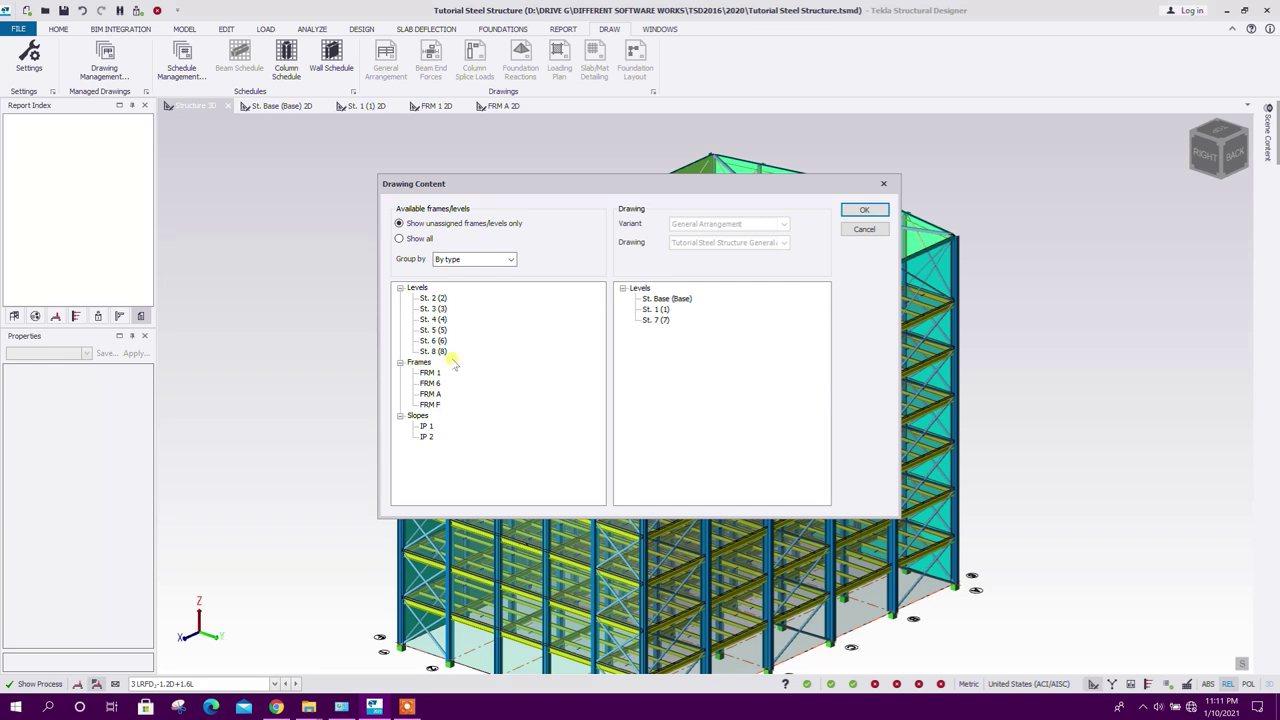
left_click_drag(651, 365, 651, 366)
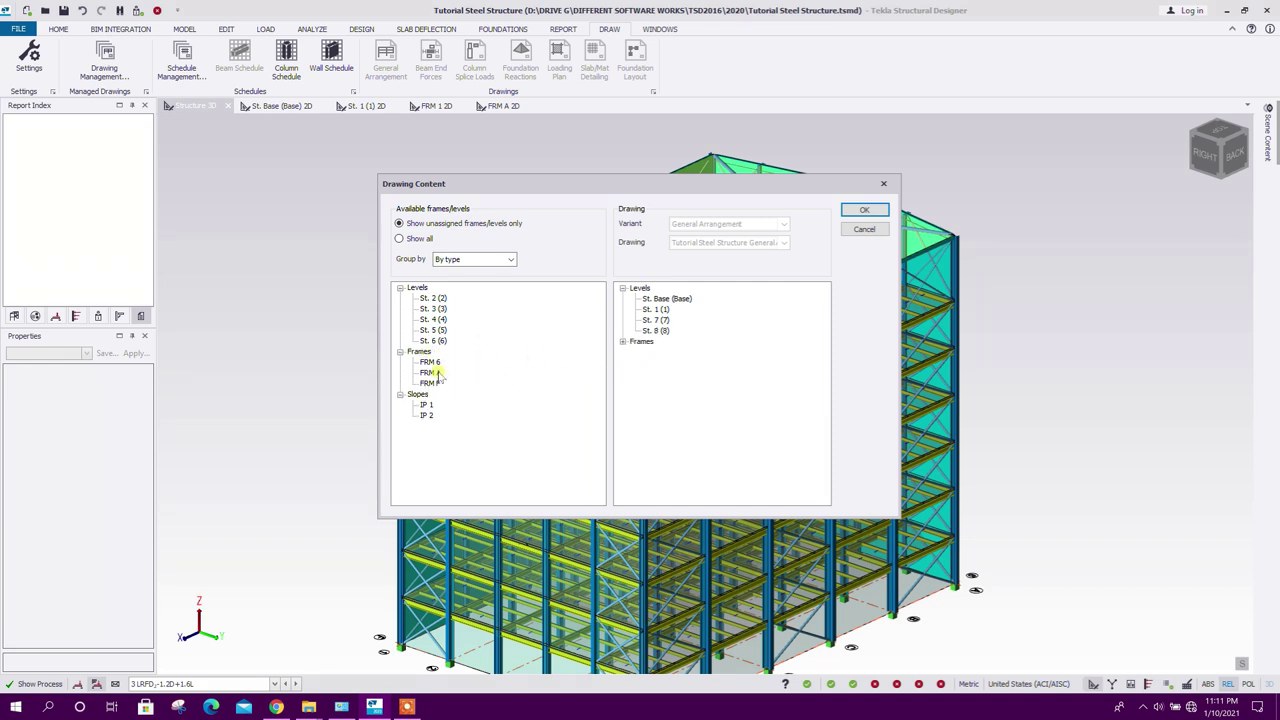
Step: Assign frames FRM 6, FRM A and FRM F and slopes IP 1 and IP 2 to the drawing, and accept its content
left_click_drag(487, 352, 660, 371)
left_click_drag(491, 352, 657, 370)
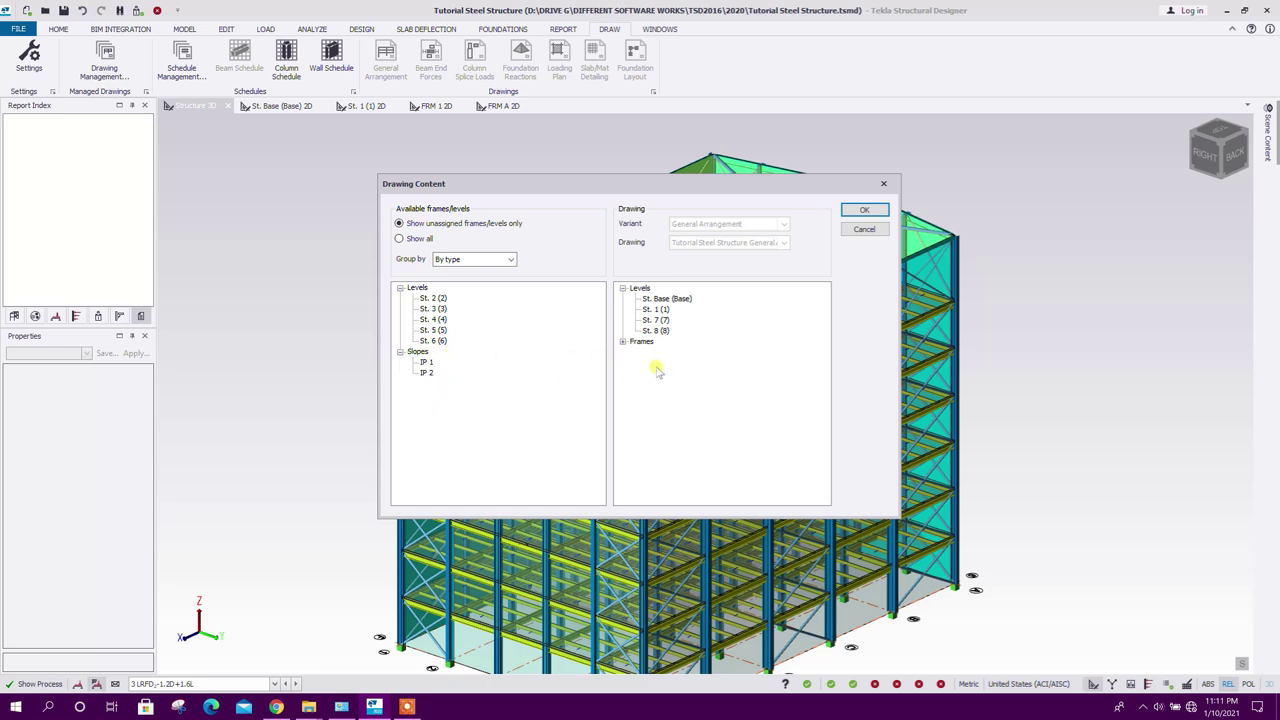
left_click(430, 366)
left_click_drag(646, 381, 645, 382)
left_click_drag(428, 366, 676, 385)
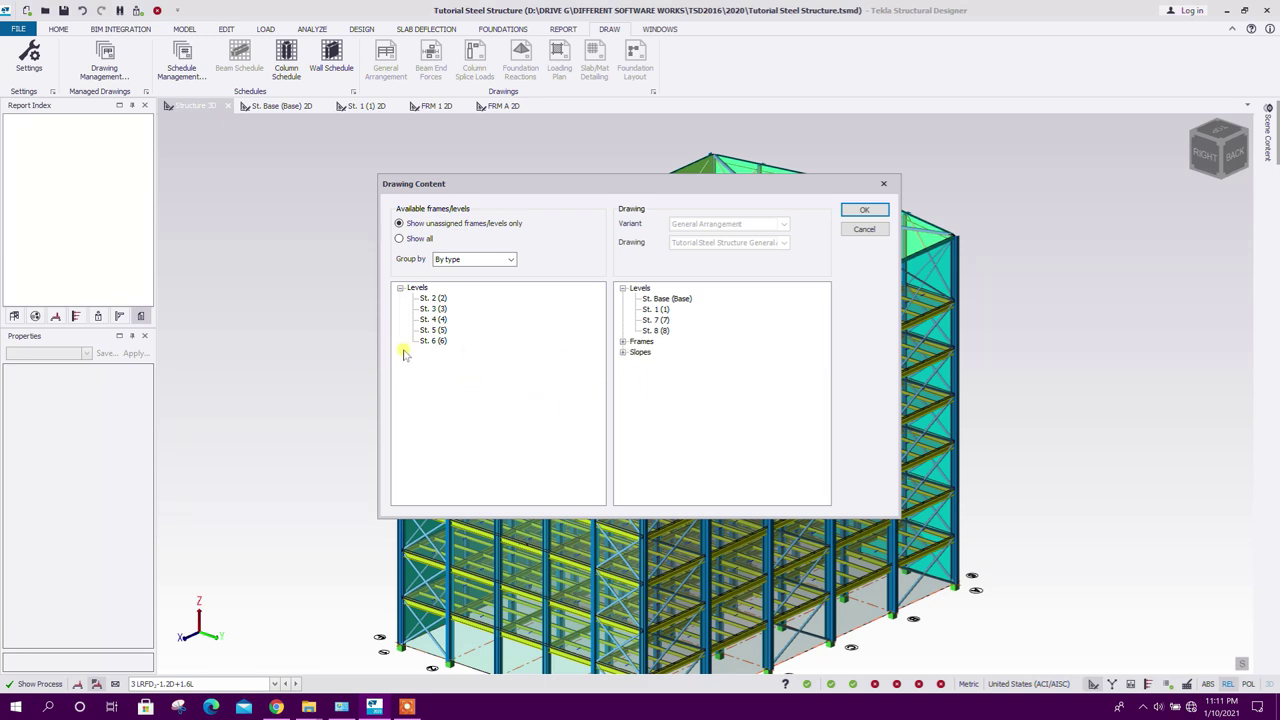
left_click(862, 210)
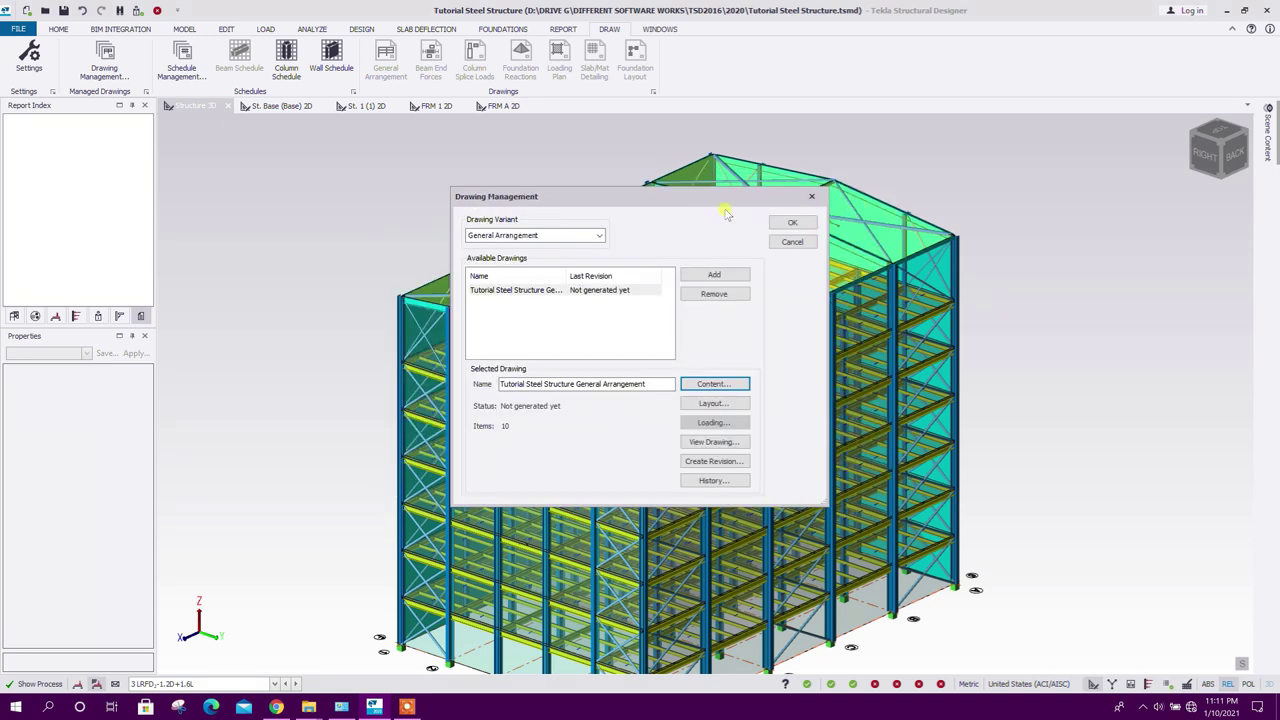
Step: Export the drawing to the Desktop as Tutorial Steel Structure General Arrangement.dxf, with automatic file naming disabled
left_click(714, 442)
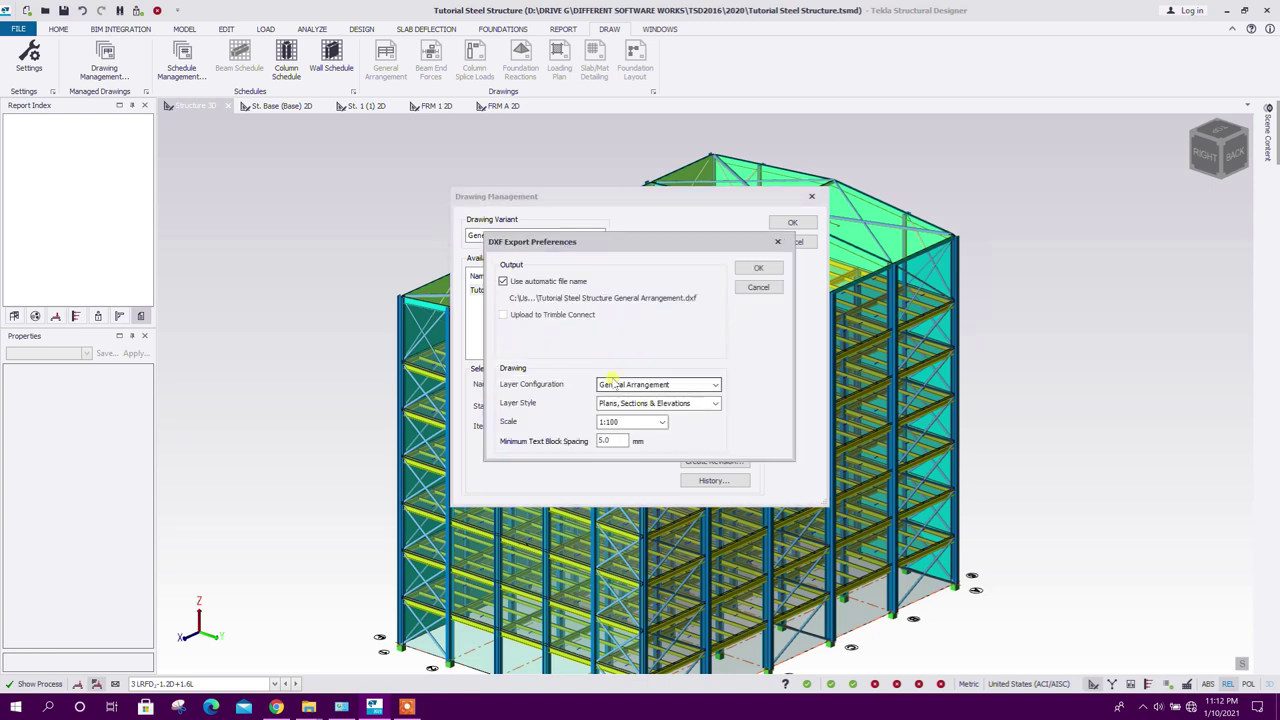
left_click(550, 284)
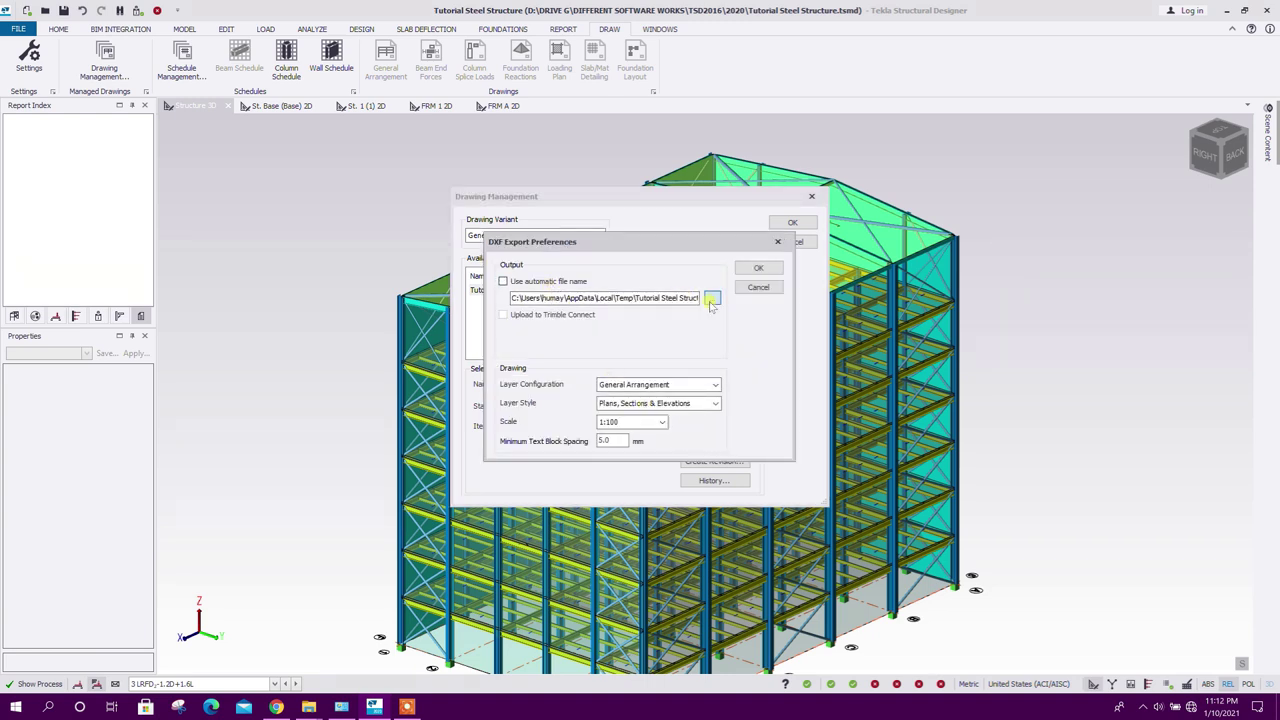
left_click(712, 299)
scroll(591, 400, "up", 2)
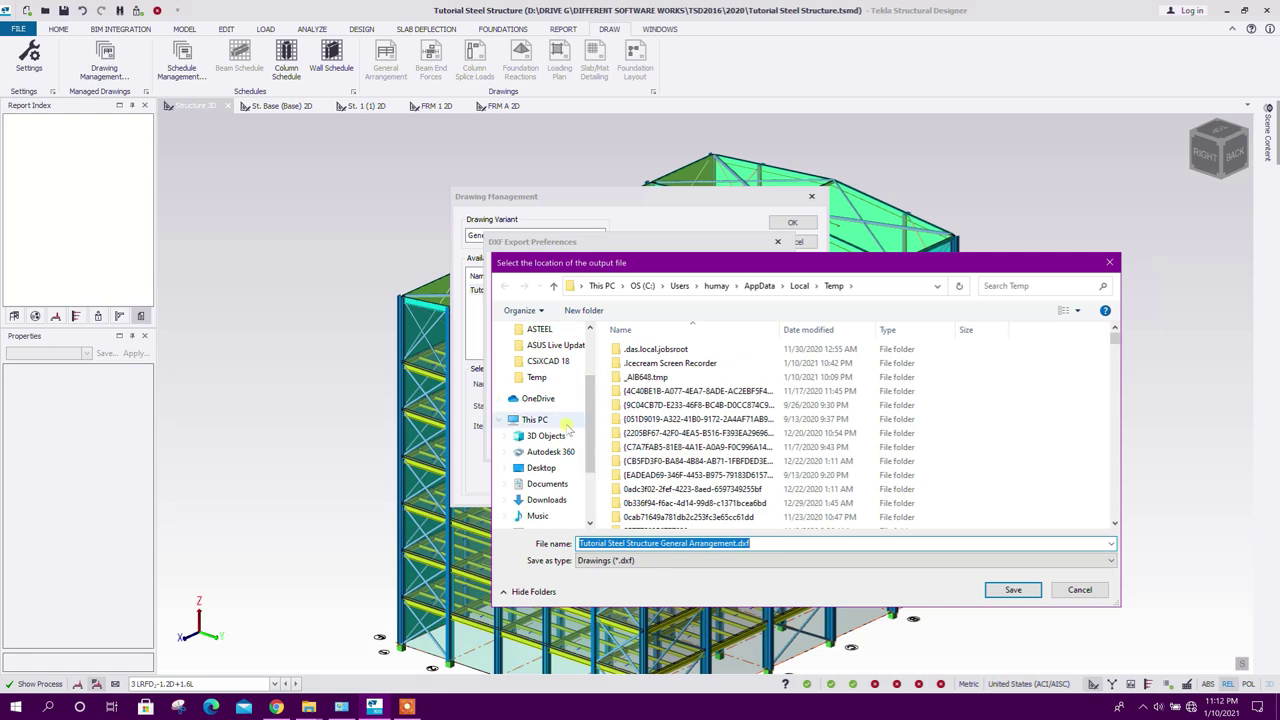
left_click(541, 467)
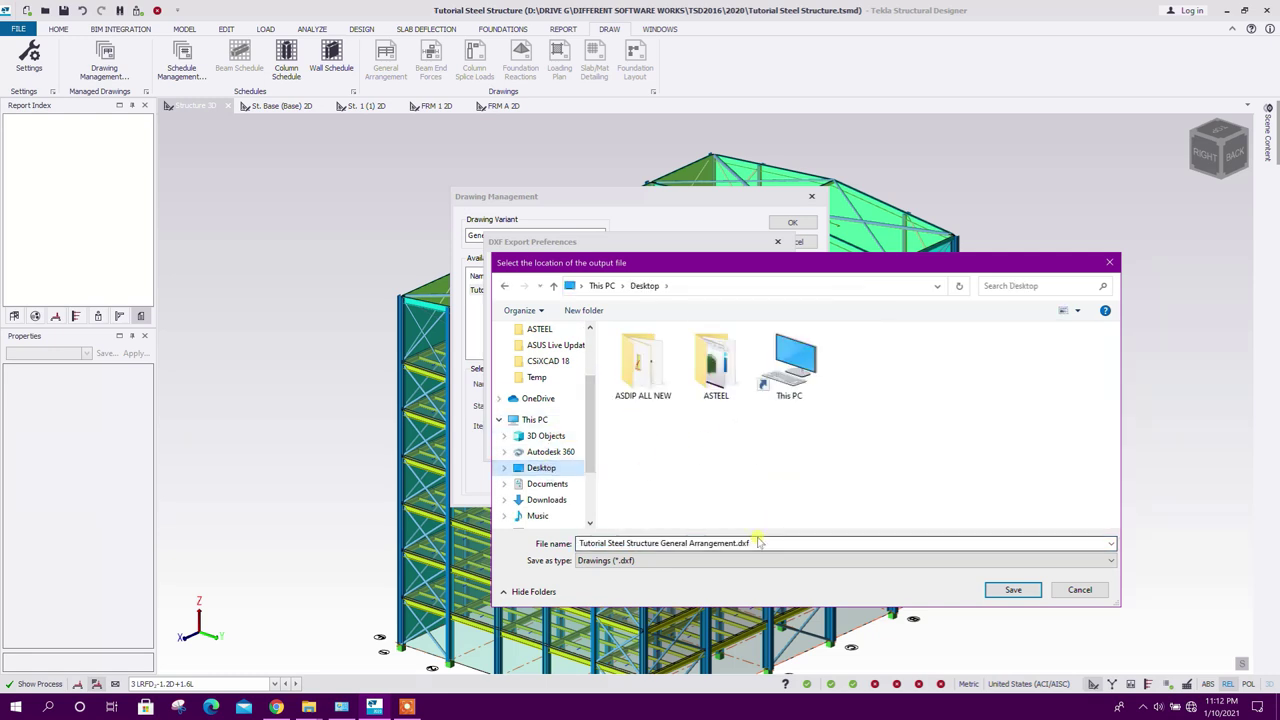
left_click(1012, 588)
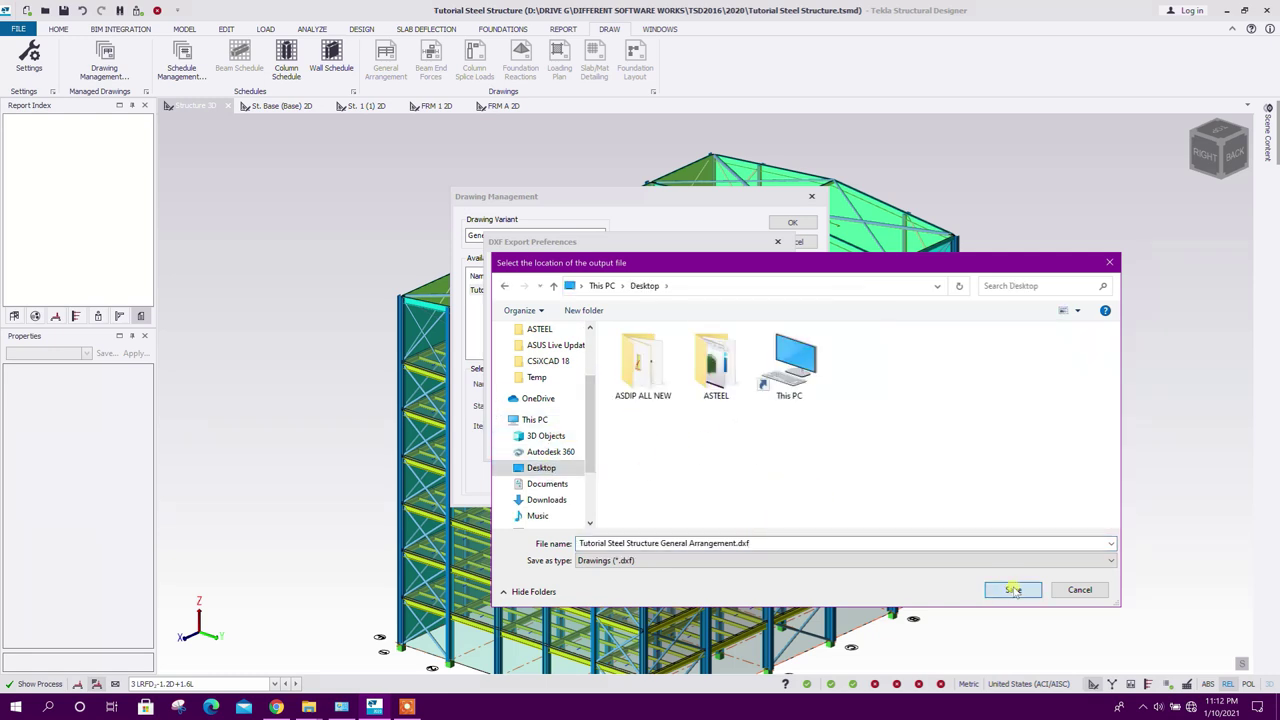
left_click(760, 272)
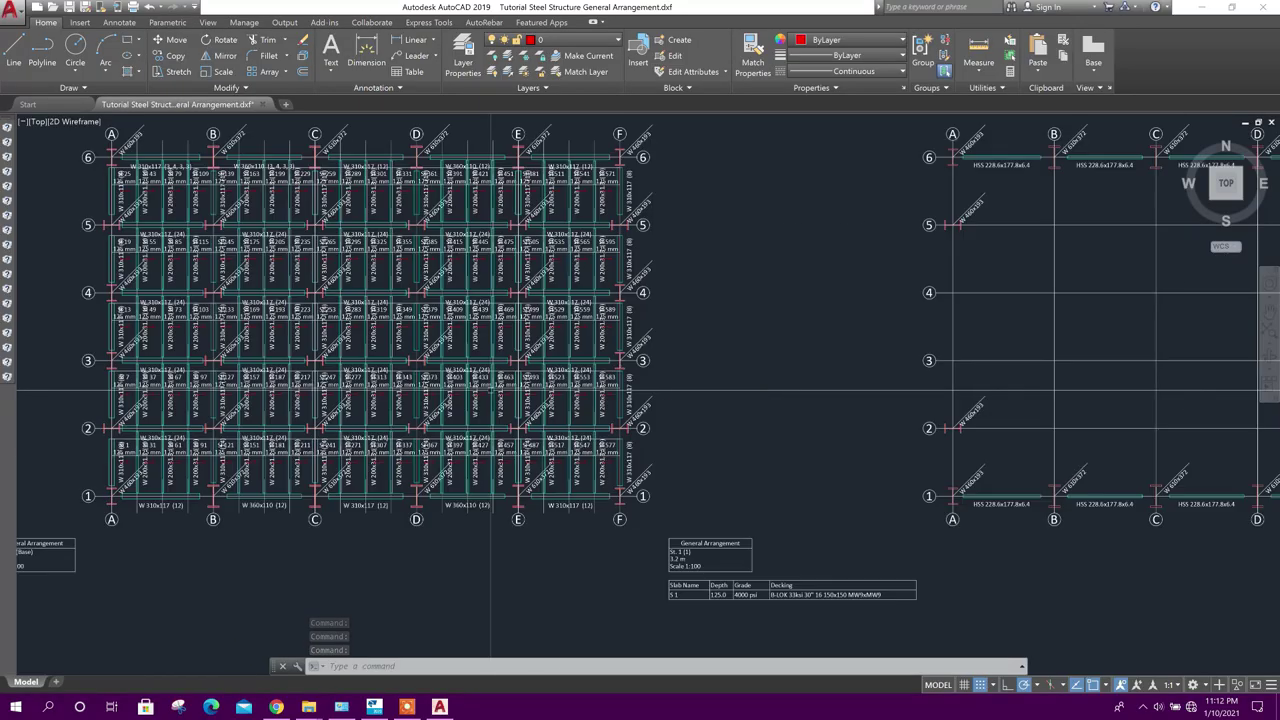
Step: Examine the exported level plans, frame elevations and roof slopes in AutoCAD, and return to Tekla Structural Designer
middle_click_drag(812, 403, 597, 401)
middle_click_drag(1096, 416, 763, 426)
scroll(700, 396, "up", 2)
middle_click_drag(691, 390, 511, 371)
scroll(511, 371, "down", 4)
middle_click_drag(911, 422, 603, 434)
scroll(726, 396, "up", 2)
middle_click_drag(1015, 398, 637, 440)
scroll(637, 440, "down", 1)
middle_click_drag(1165, 420, 706, 457)
scroll(706, 457, "up", 2)
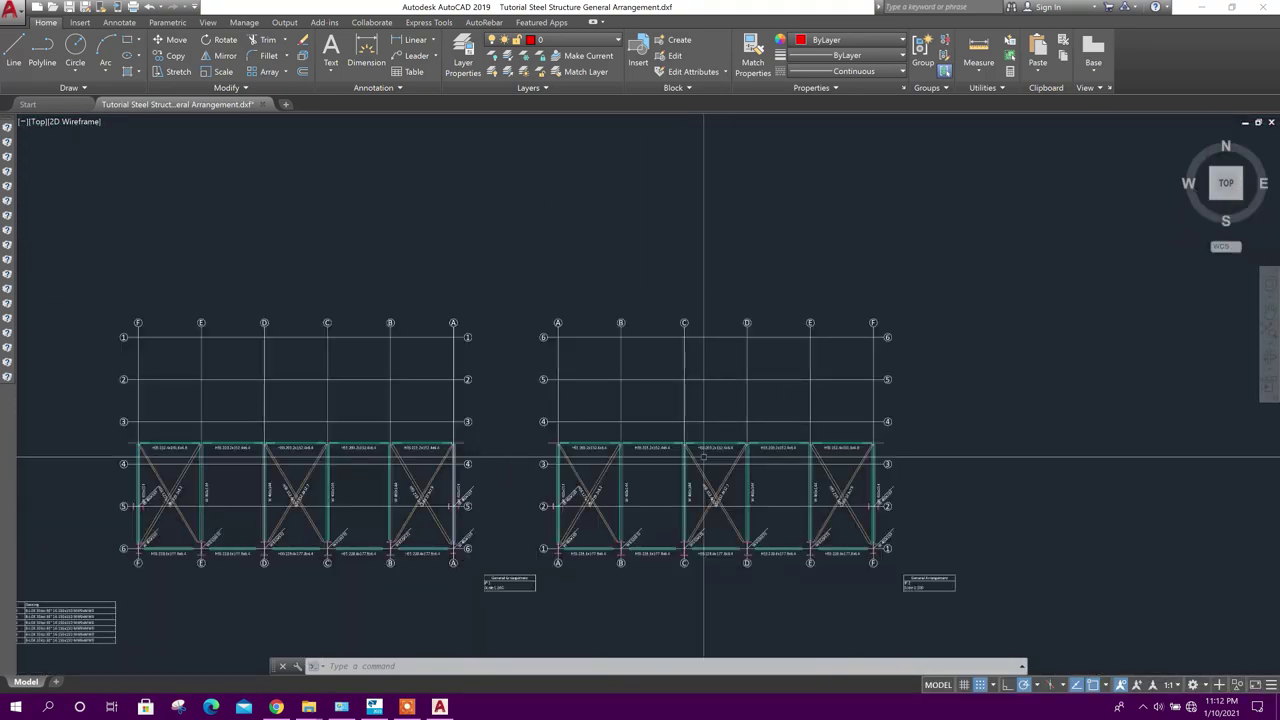
left_click(1204, 9)
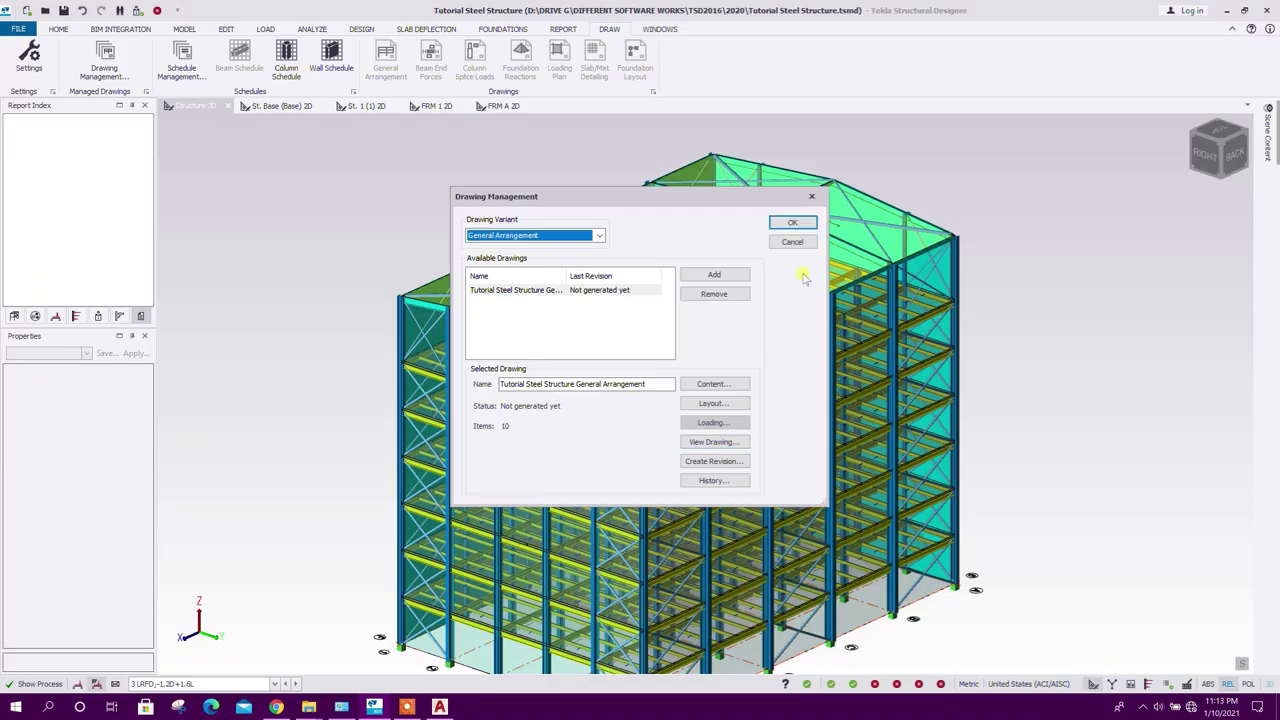
Step: Close the drawing management dialog and look over the complete structure in 3D
left_click(811, 196)
middle_click_drag(540, 213, 887, 479)
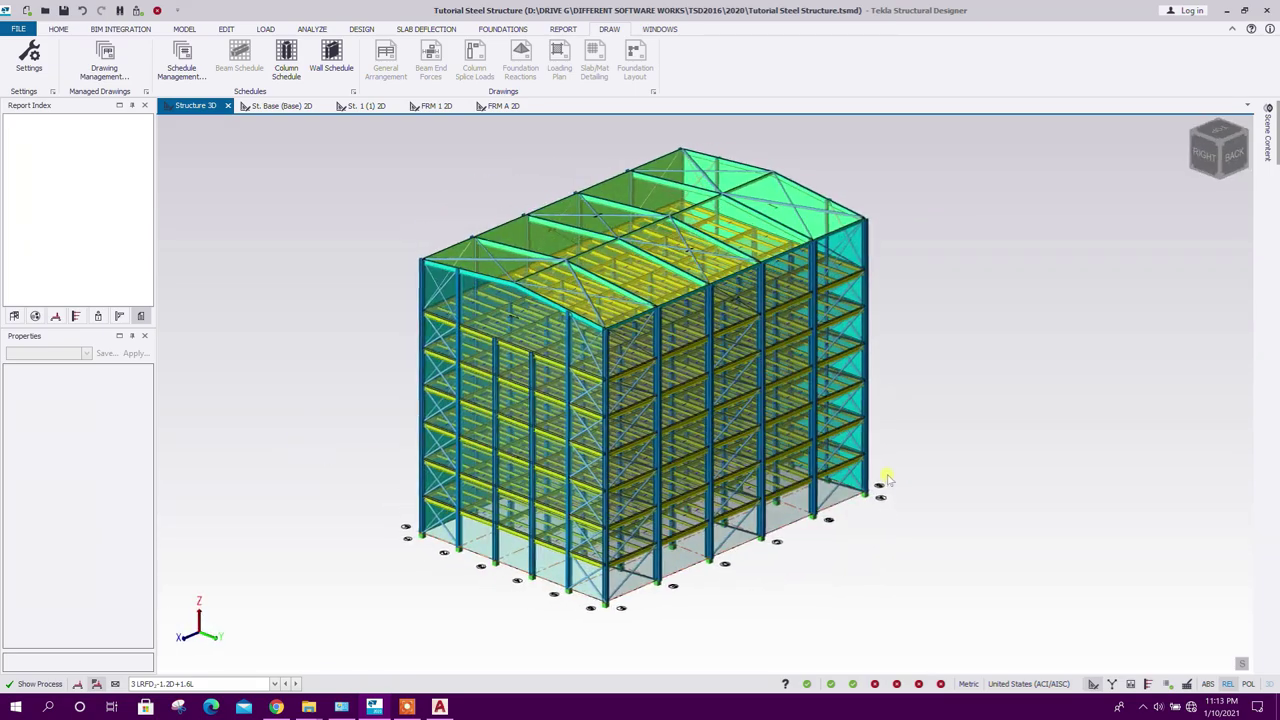
middle_click_drag(703, 531, 760, 493)
middle_click_drag(888, 490, 886, 523)
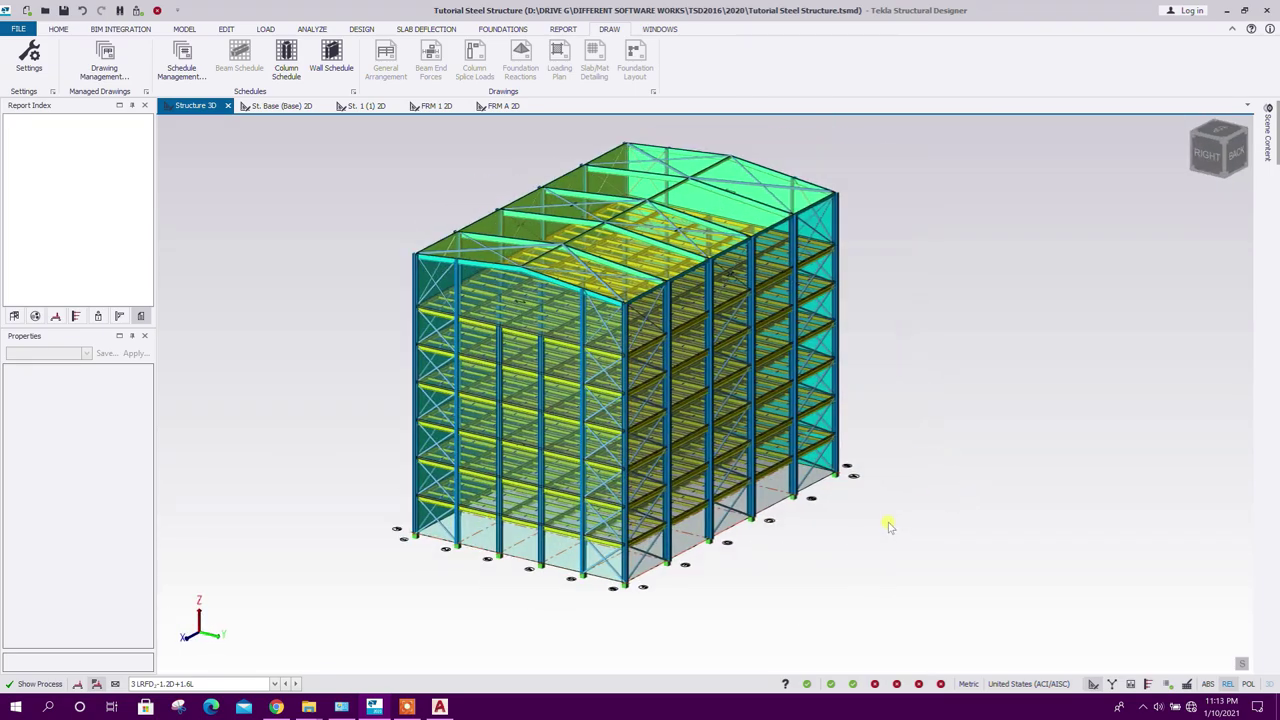